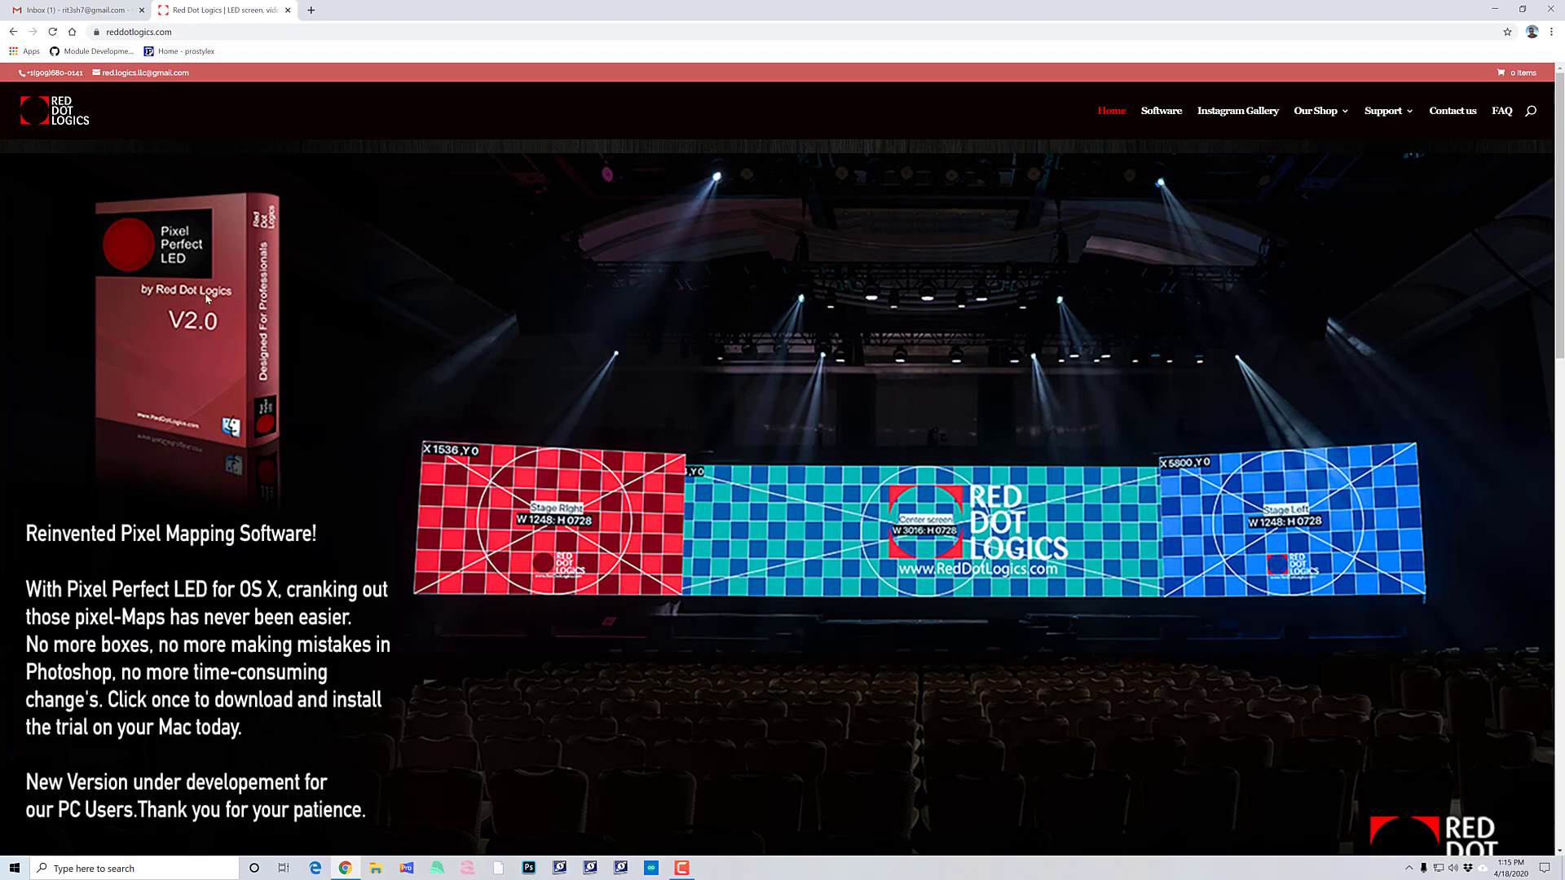
# Step: Go to the Red Dot Logics Software page, open the new apps page and download Pixel Perfect Pro for Windows
pyautogui.click(187, 34)
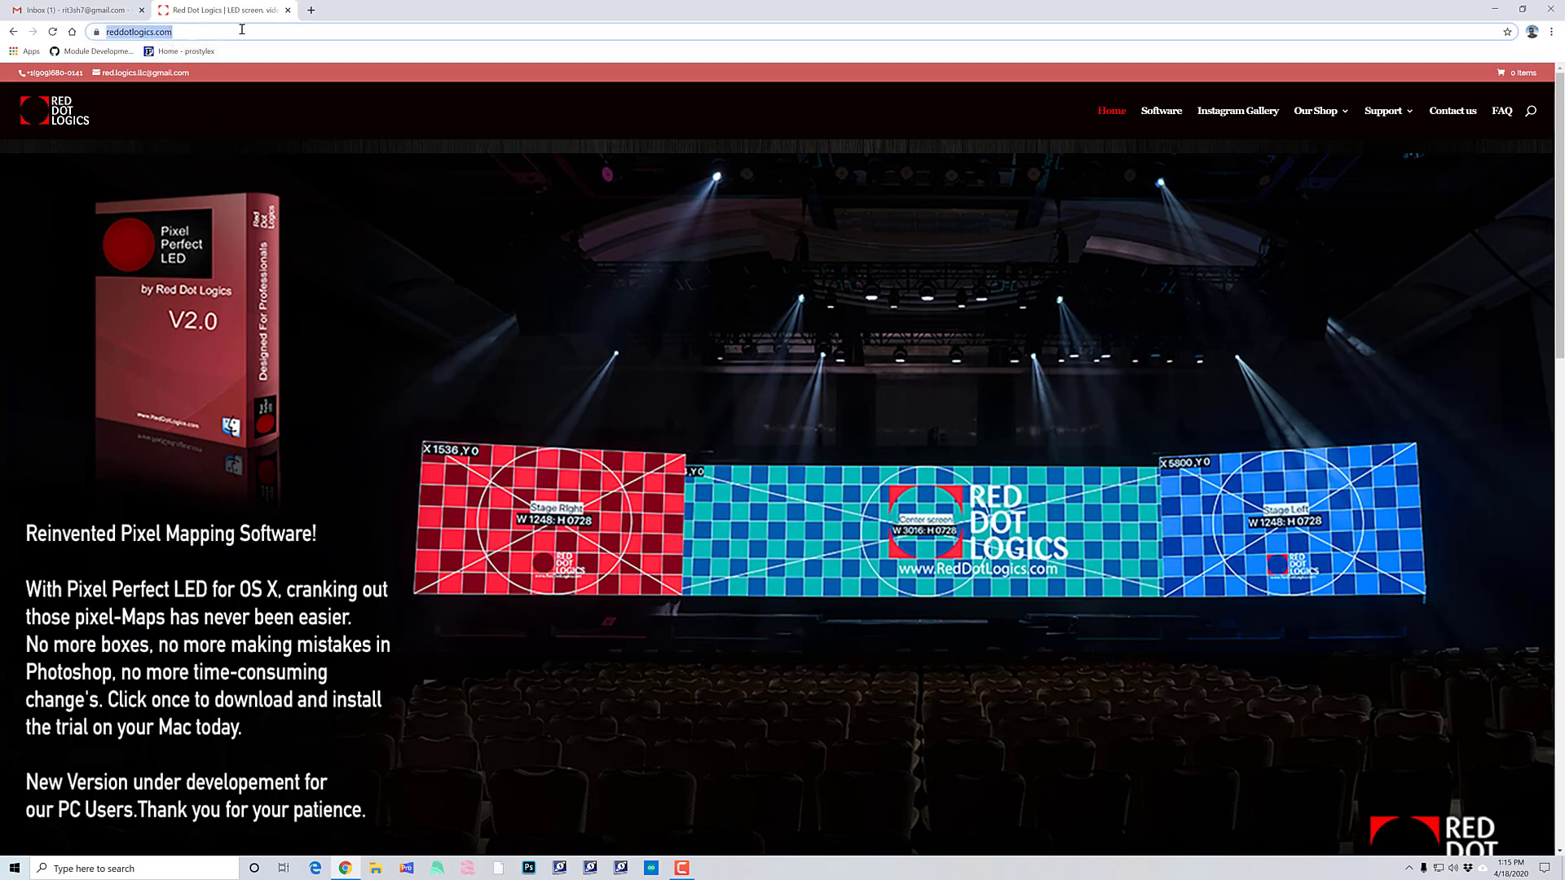
pyautogui.click(1162, 111)
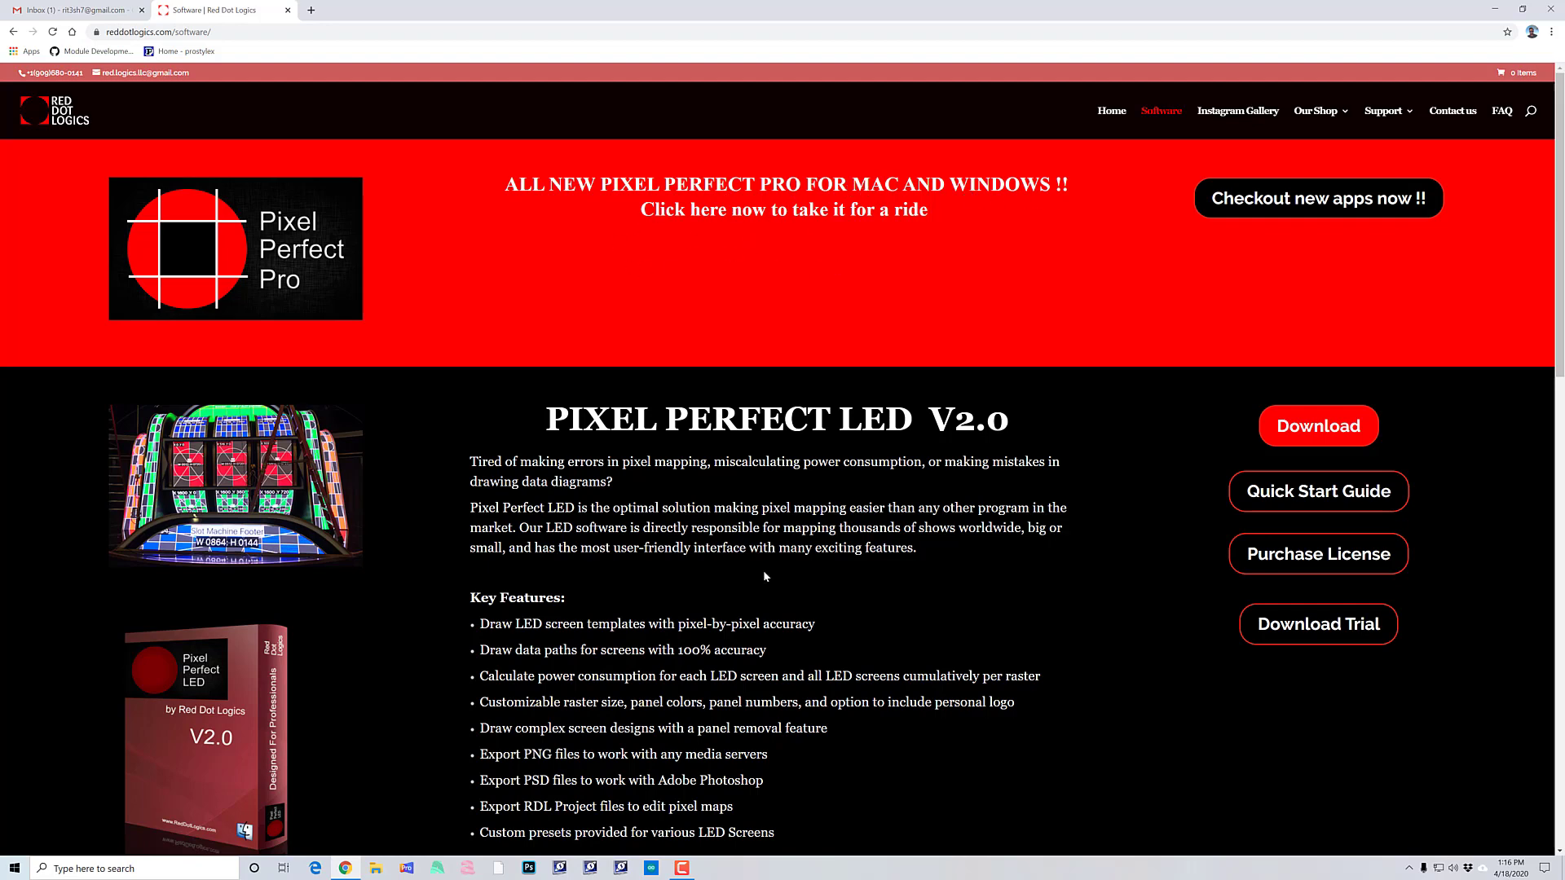
pyautogui.scroll(-3, 782, 456)
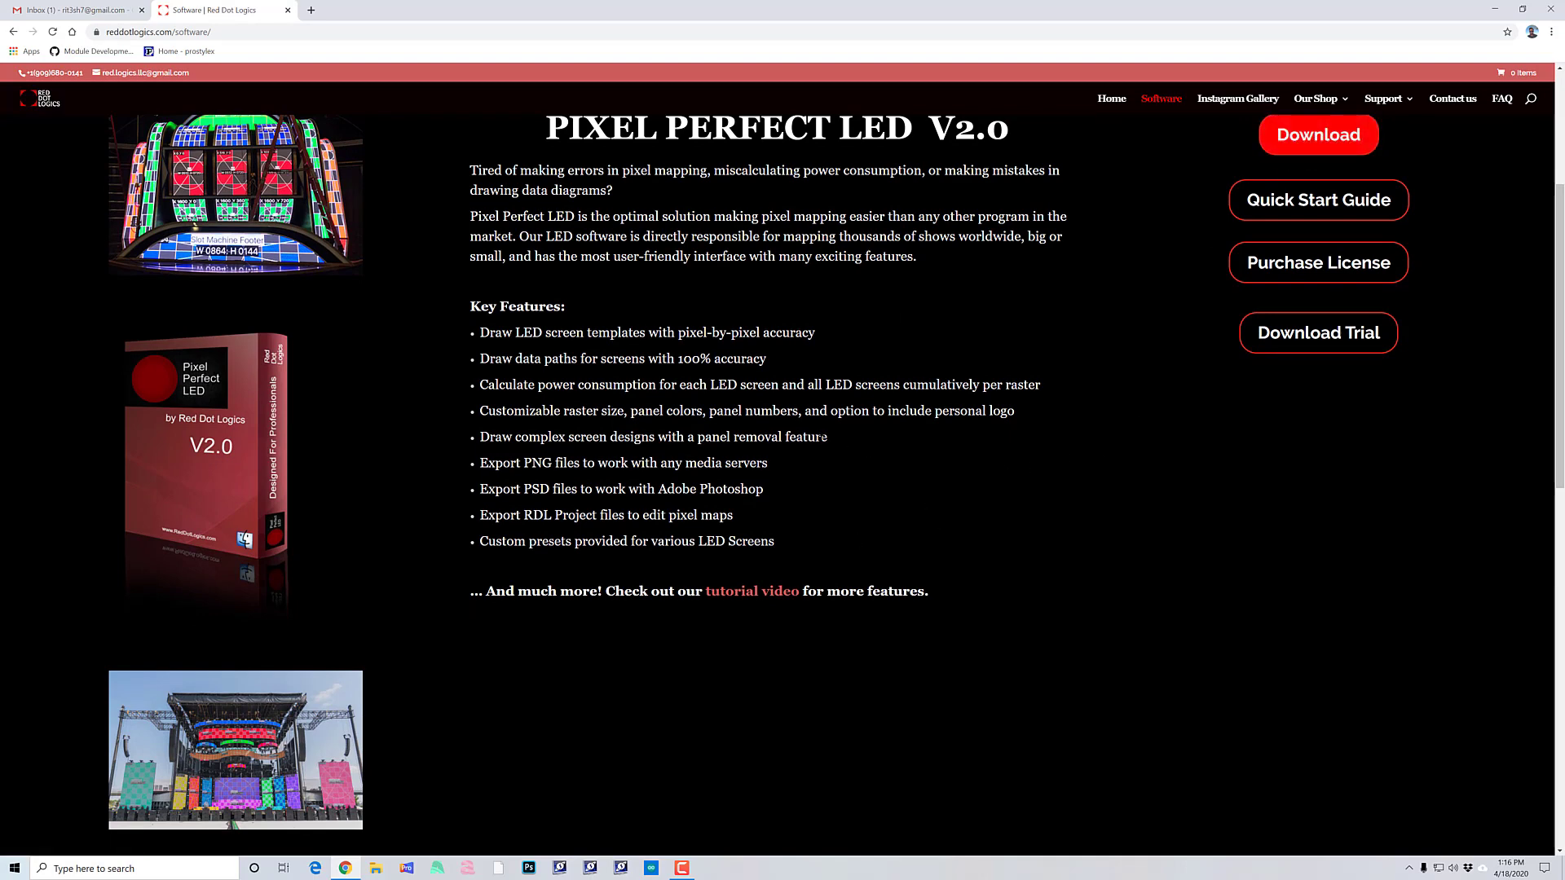
pyautogui.scroll(3, 924, 477)
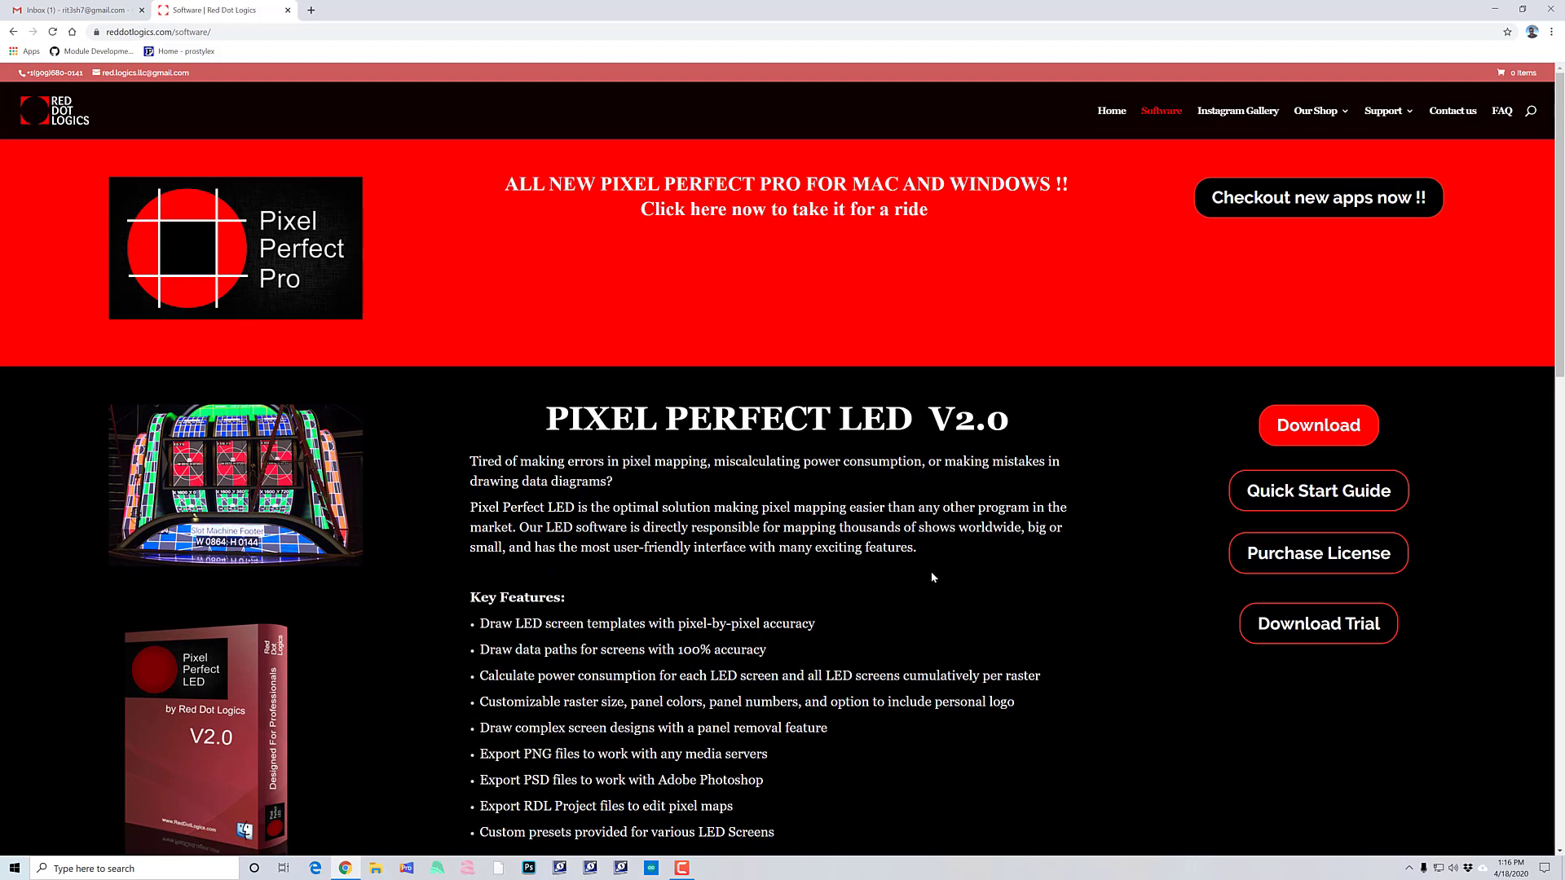
pyautogui.click(1277, 205)
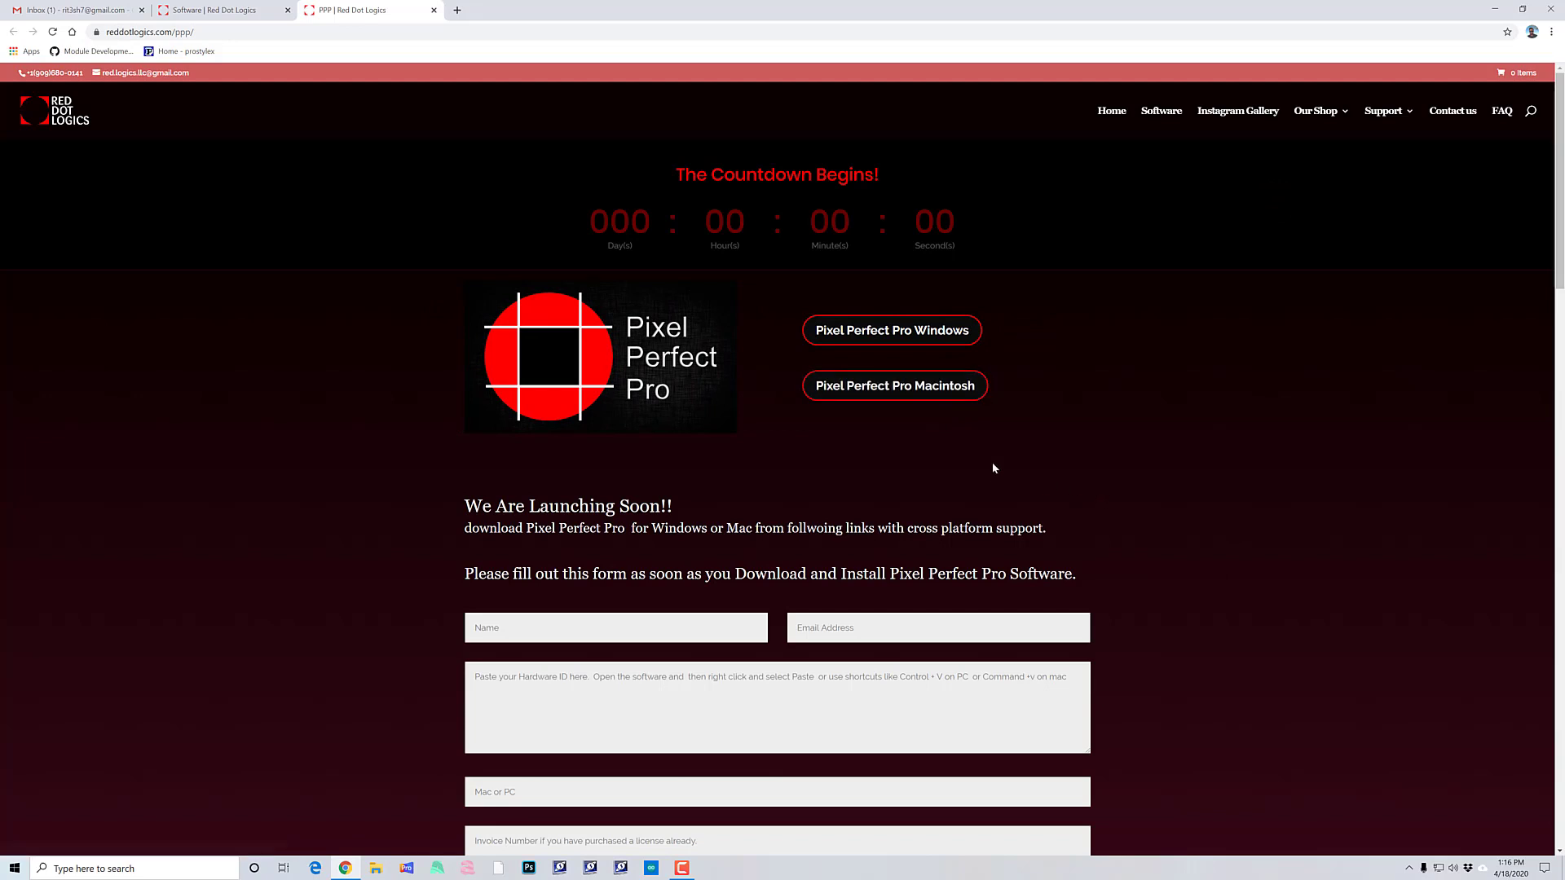
pyautogui.click(913, 336)
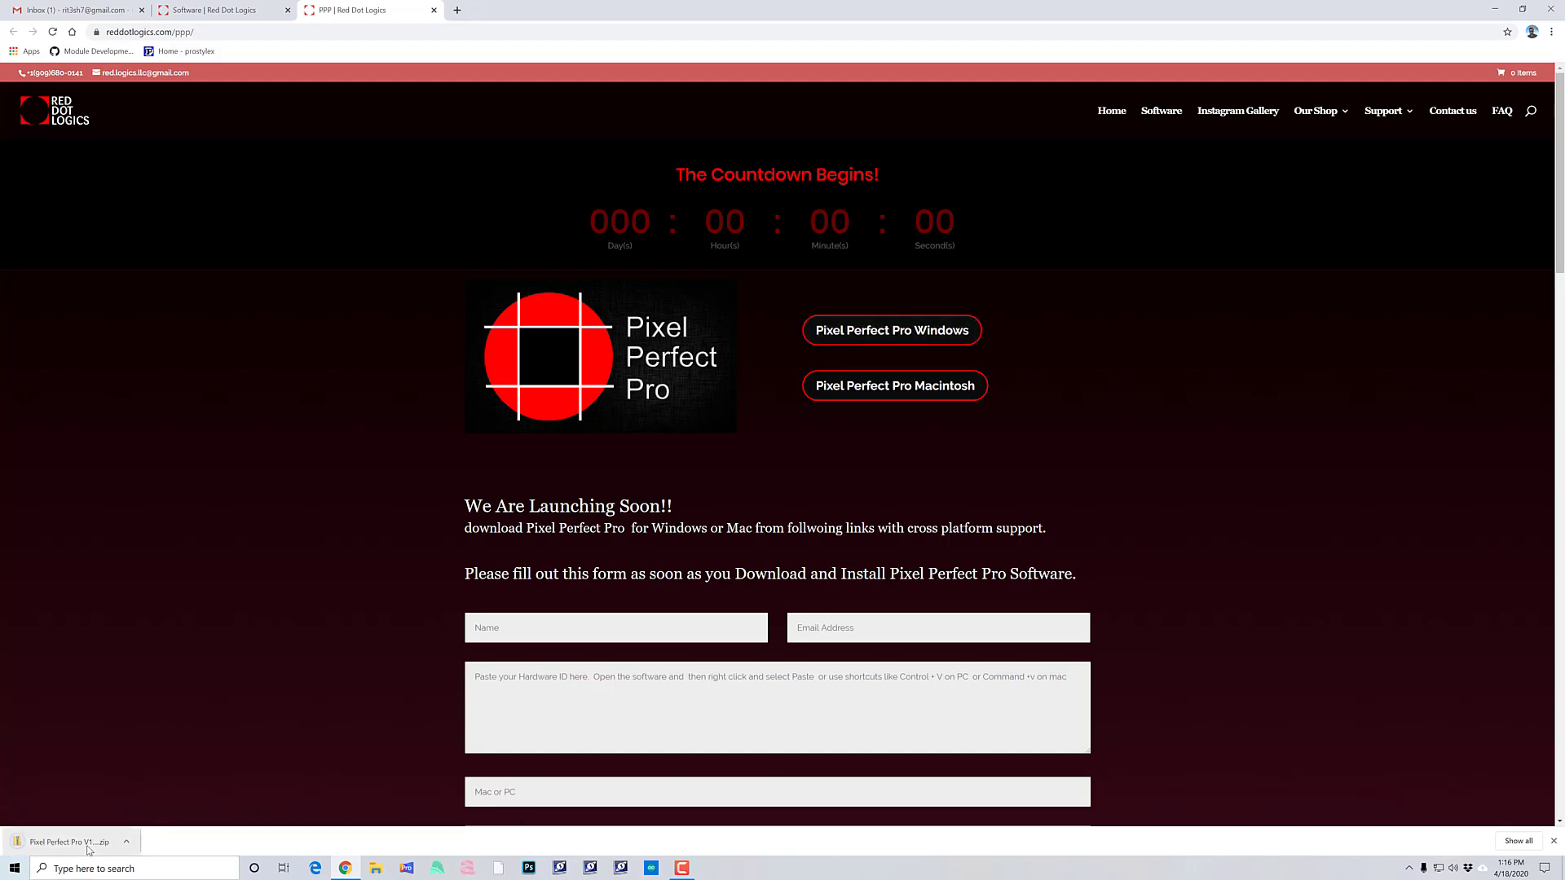
# Step: Switch to File Explorer and delete the duplicate archive Pixel Perfect Pro V1.0.0 (1) from the Downloads folder
pyautogui.click(373, 867)
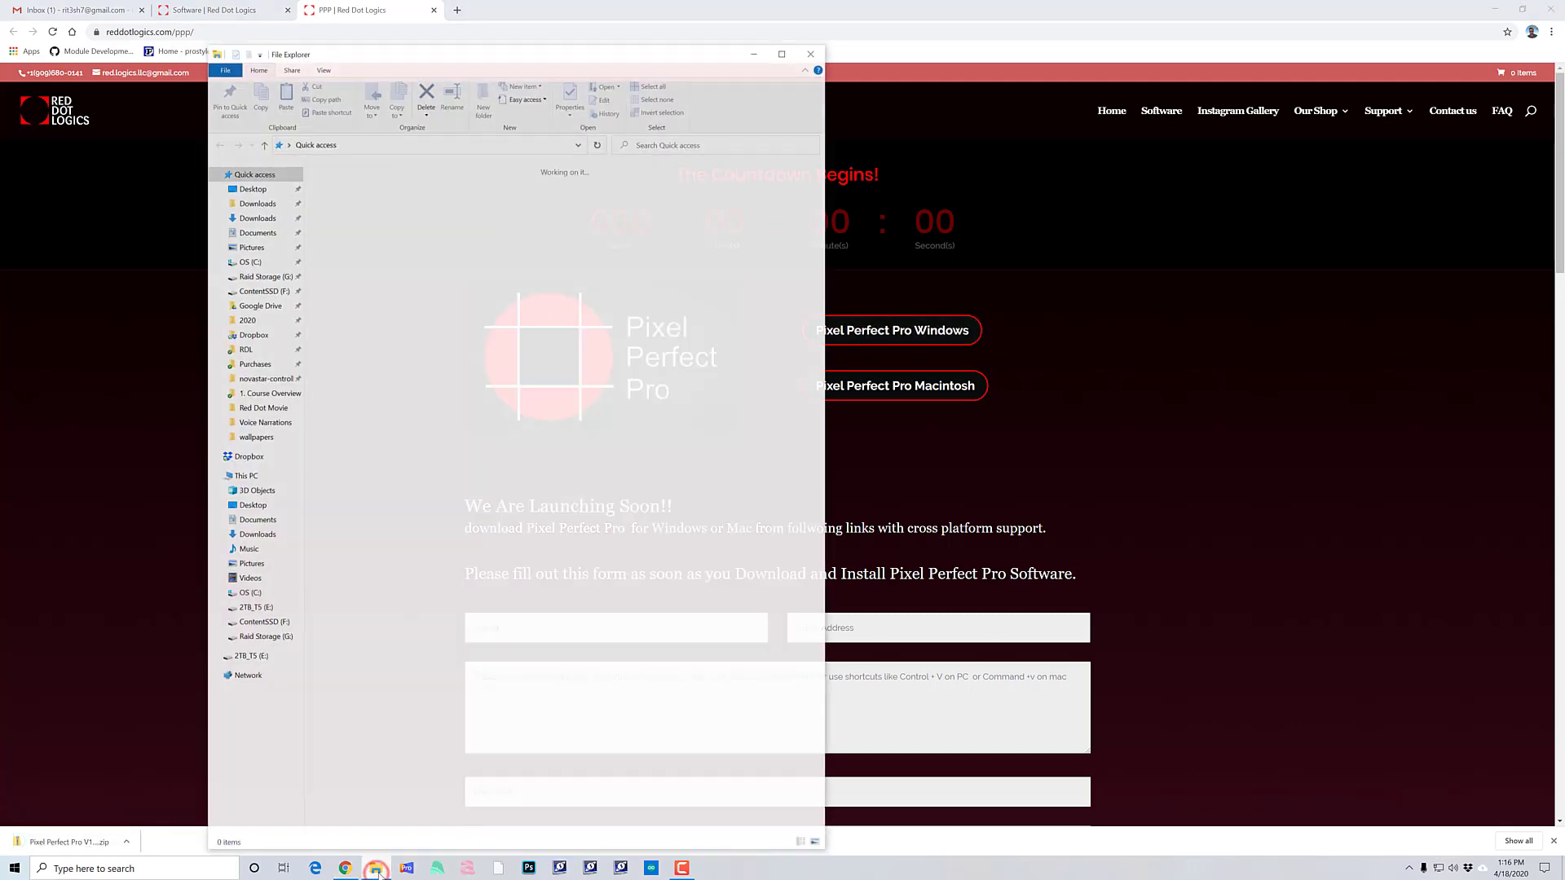
pyautogui.doubleClick(481, 197)
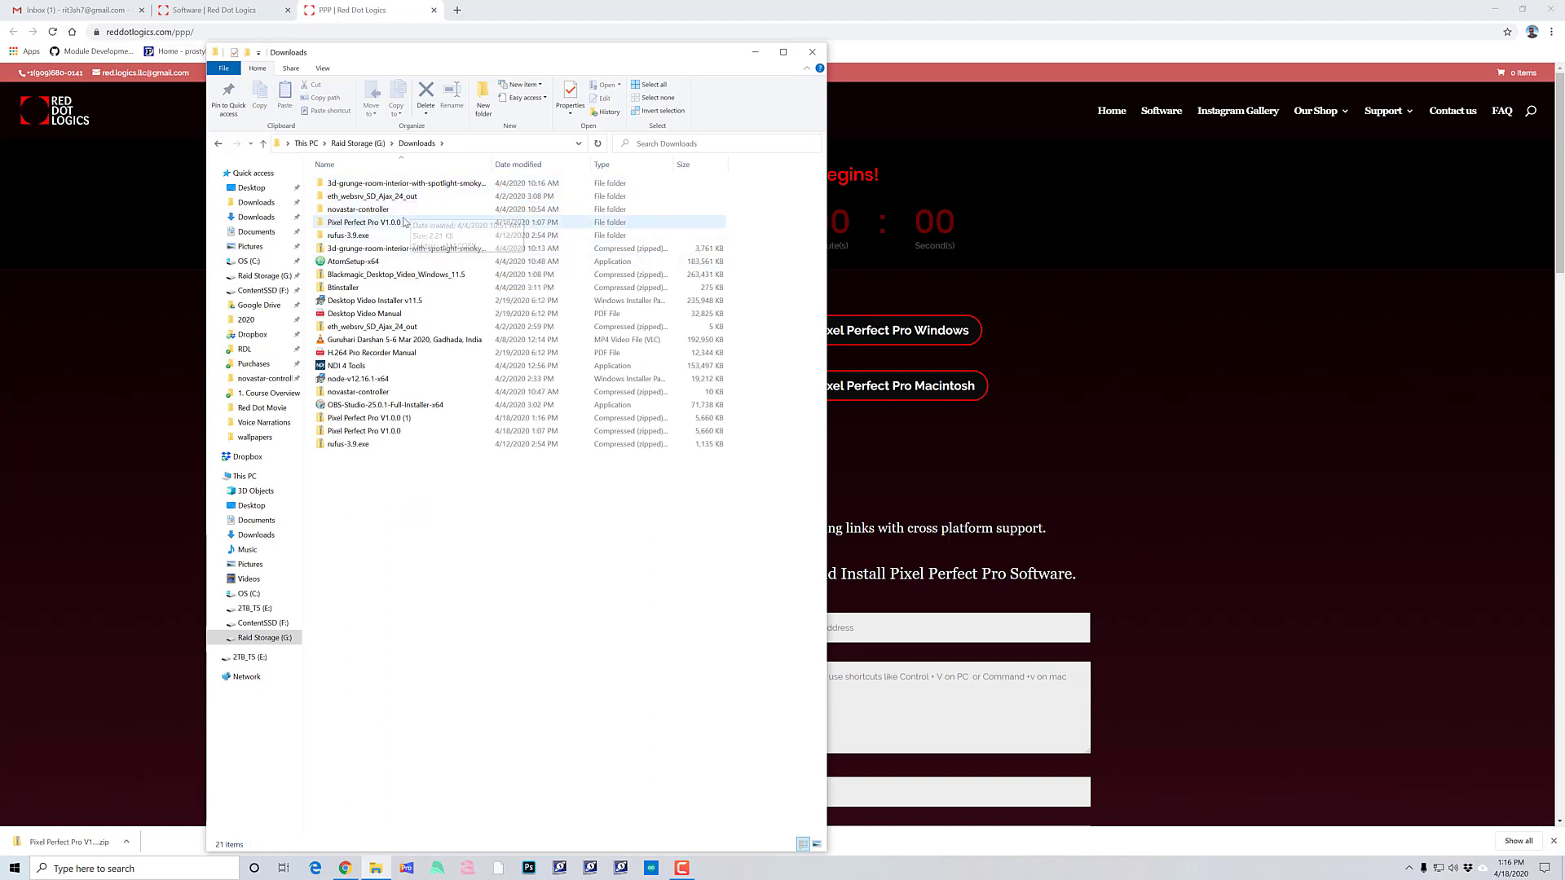
pyautogui.click(403, 222)
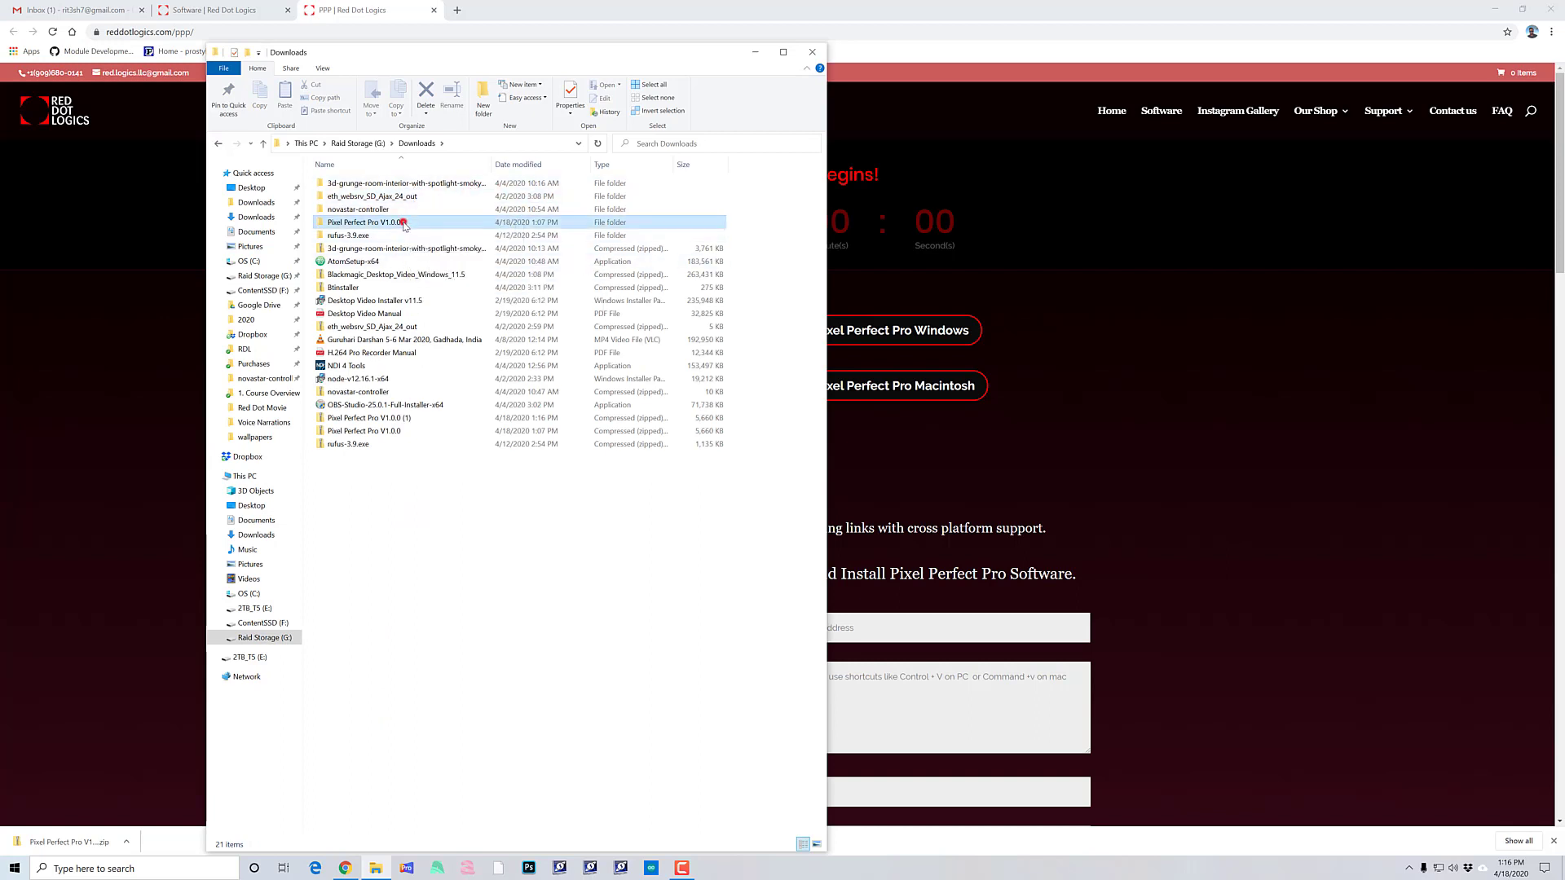
pyautogui.click(405, 418)
pyautogui.rightClick(406, 423)
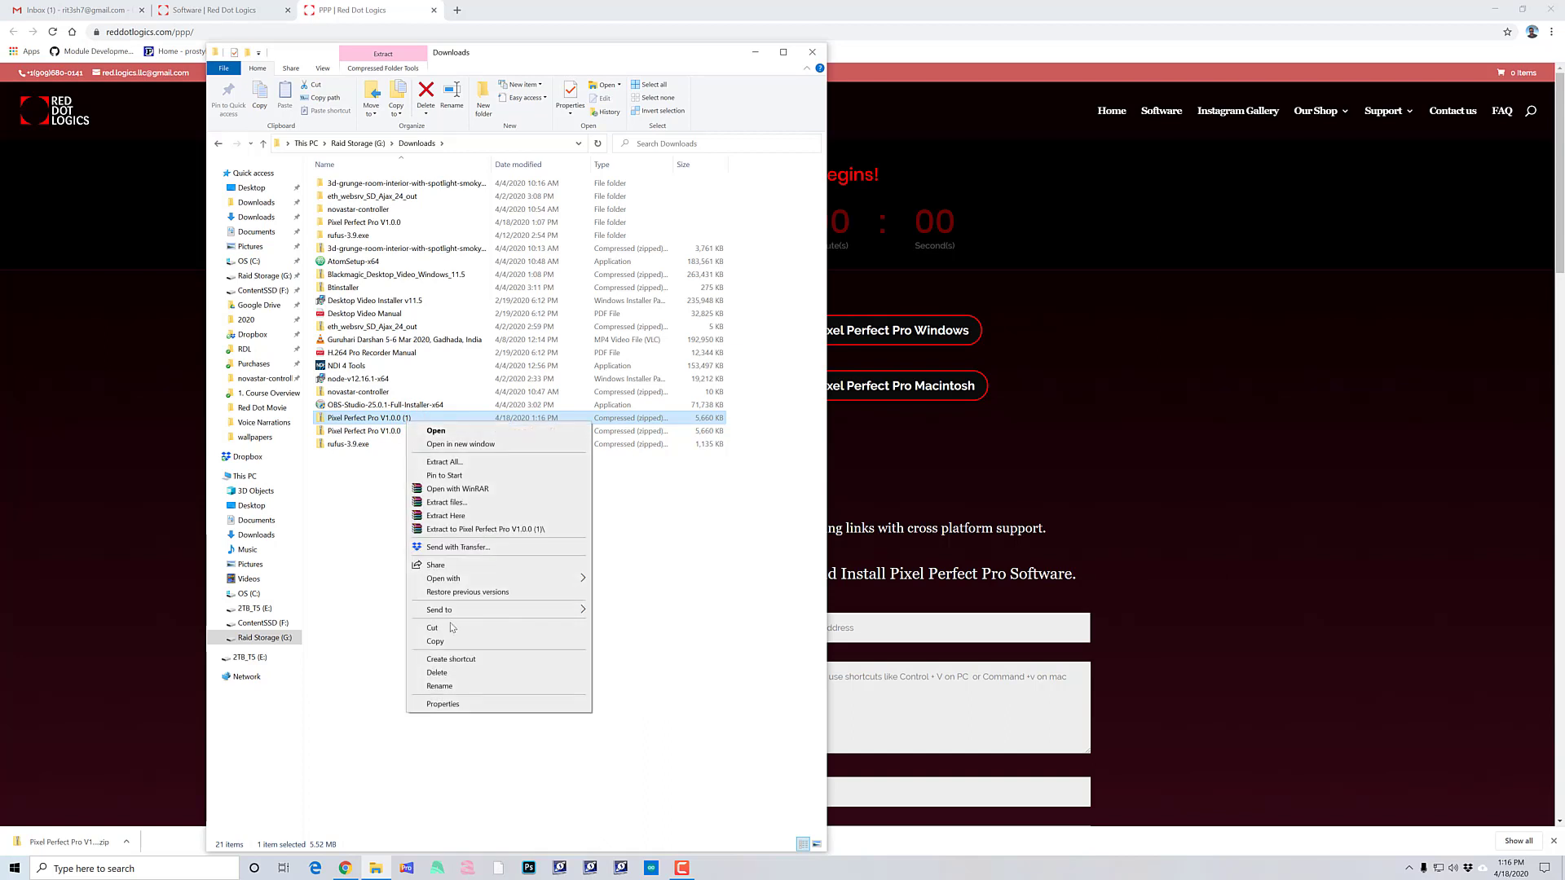
pyautogui.click(459, 671)
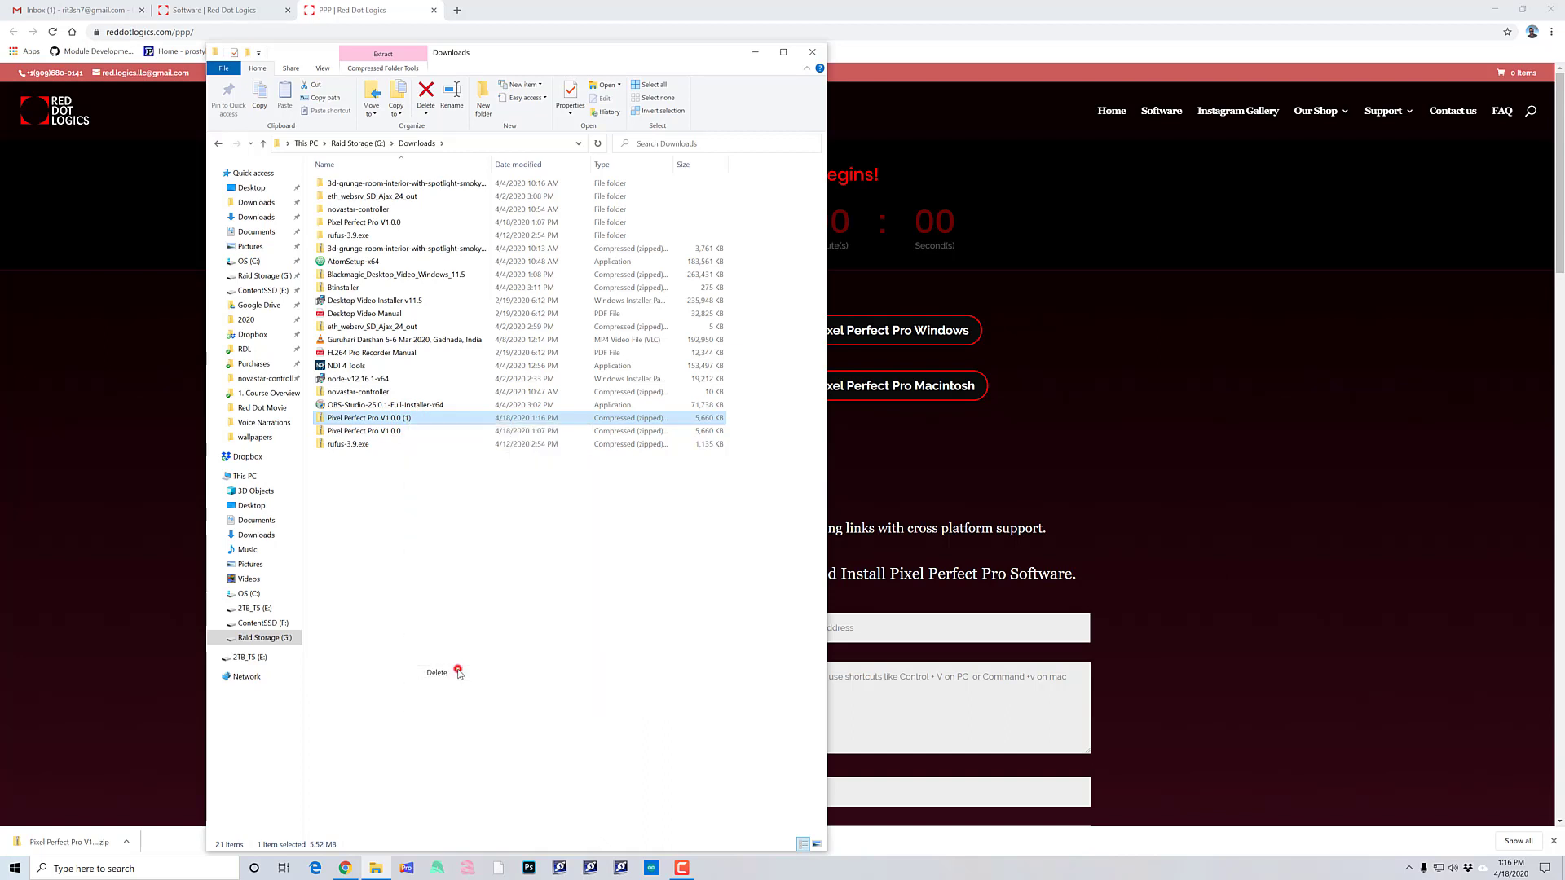
# Step: Open the extracted Pixel Perfect Pro V1.0.0 folder and run the Pixel Perfect Pro V1.0.01 installer
pyautogui.click(390, 223)
pyautogui.doubleClick(390, 223)
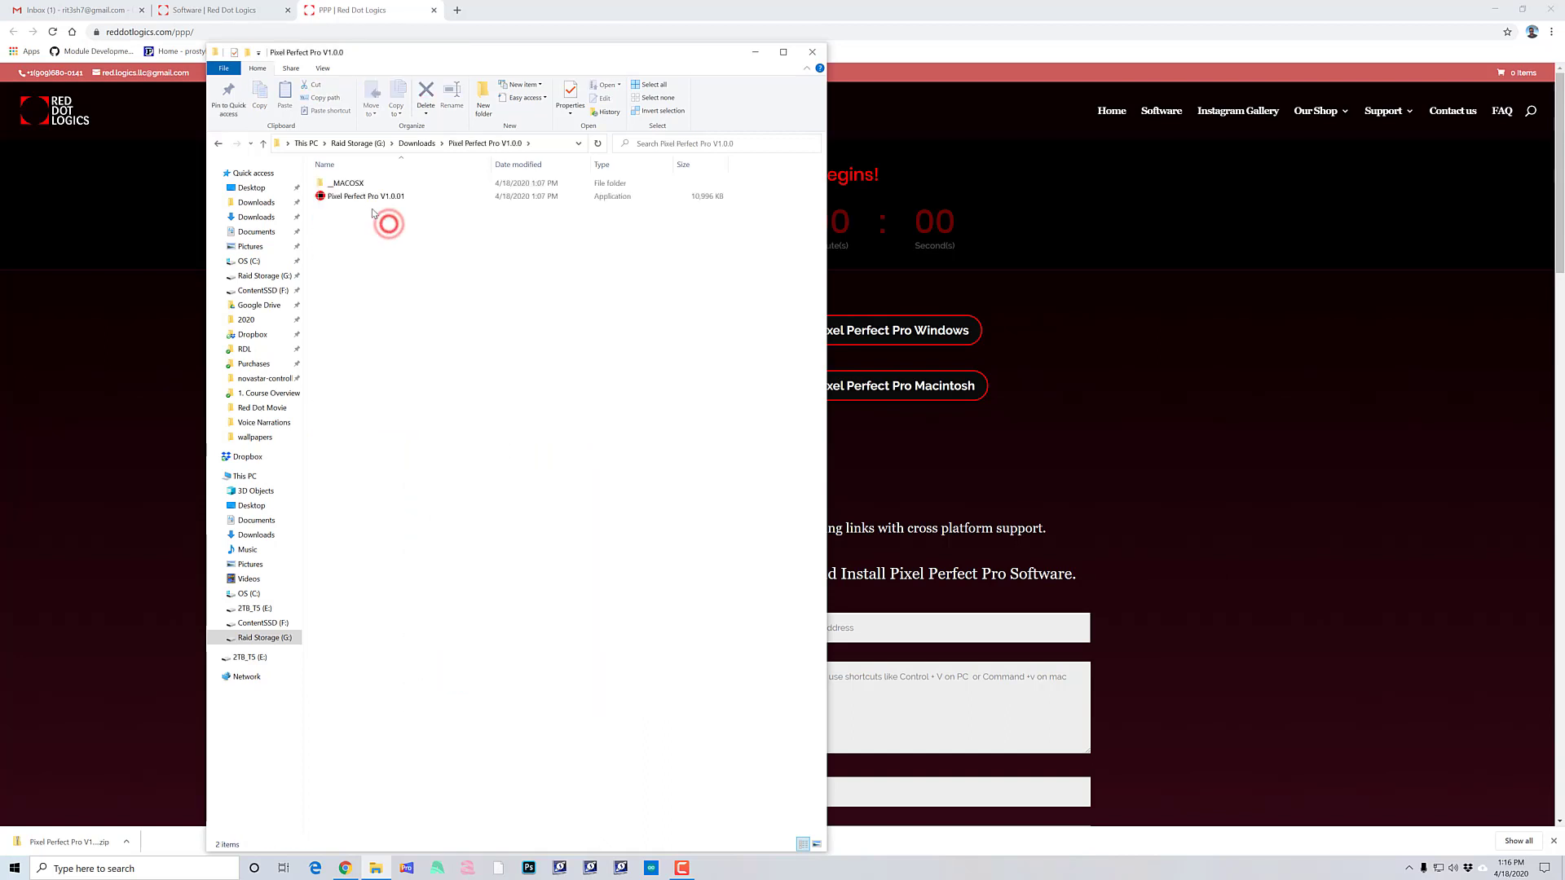
pyautogui.click(362, 198)
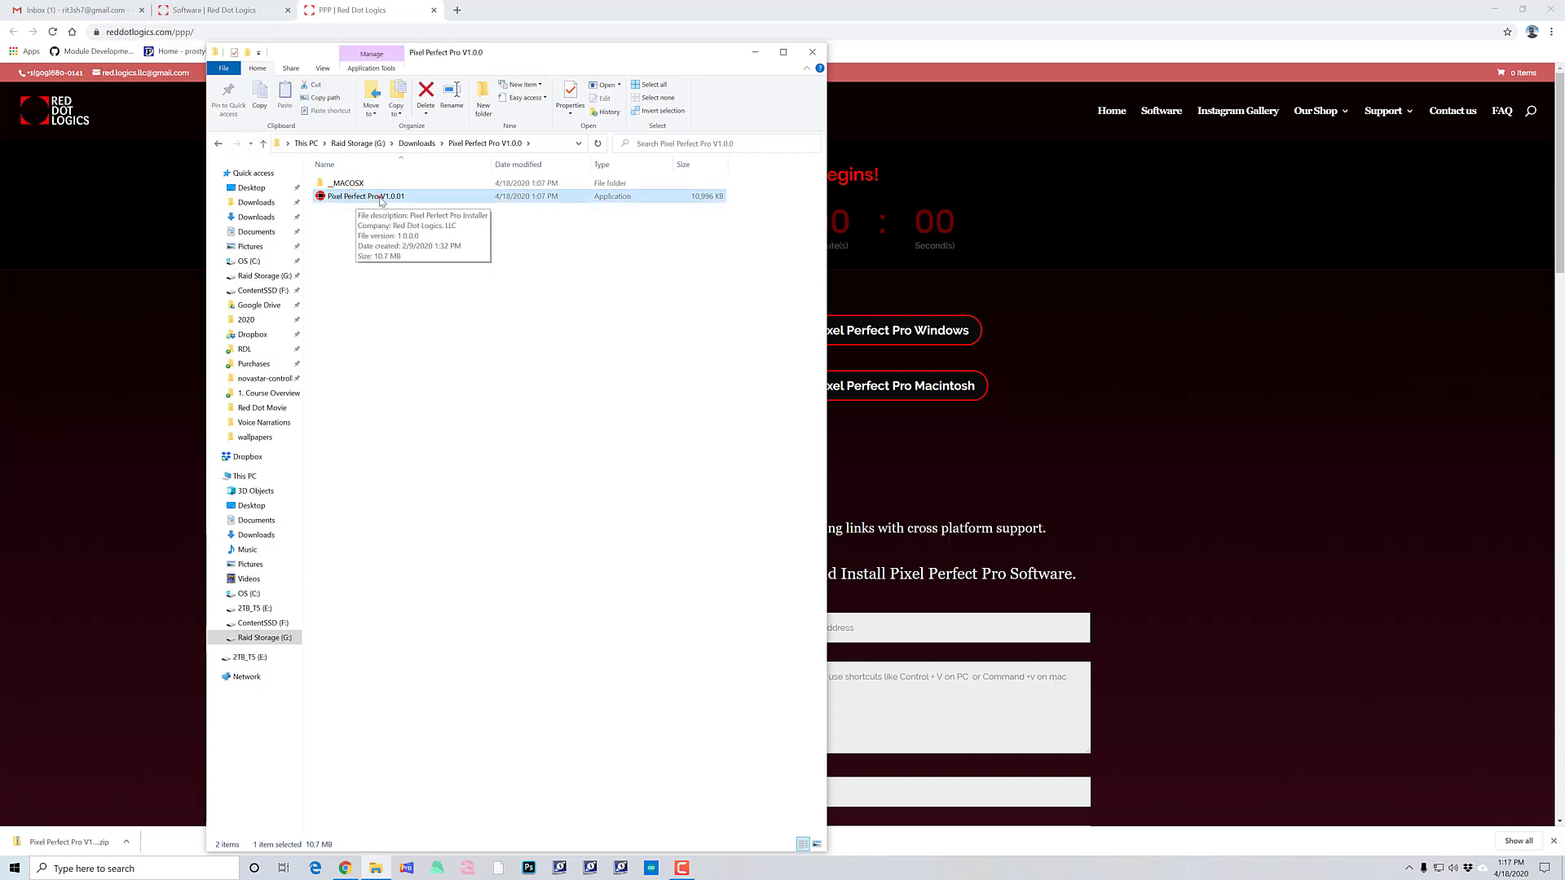
pyautogui.doubleClick(380, 198)
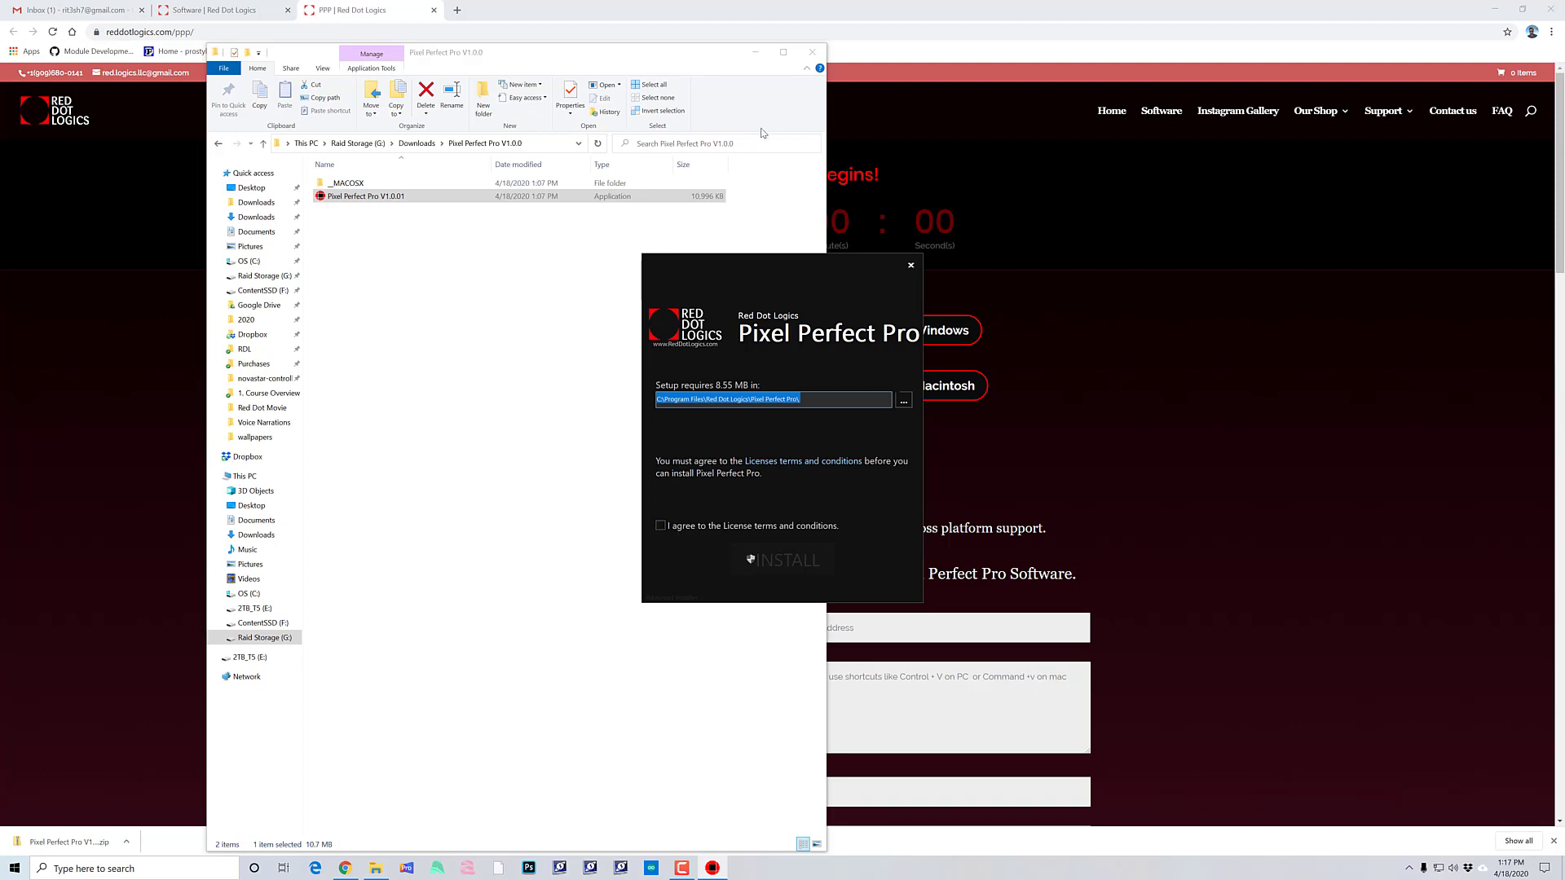
# Step: Agree to the license terms, install Pixel Perfect Pro in its default Program Files folder and close the installer
pyautogui.click(812, 51)
pyautogui.click(820, 400)
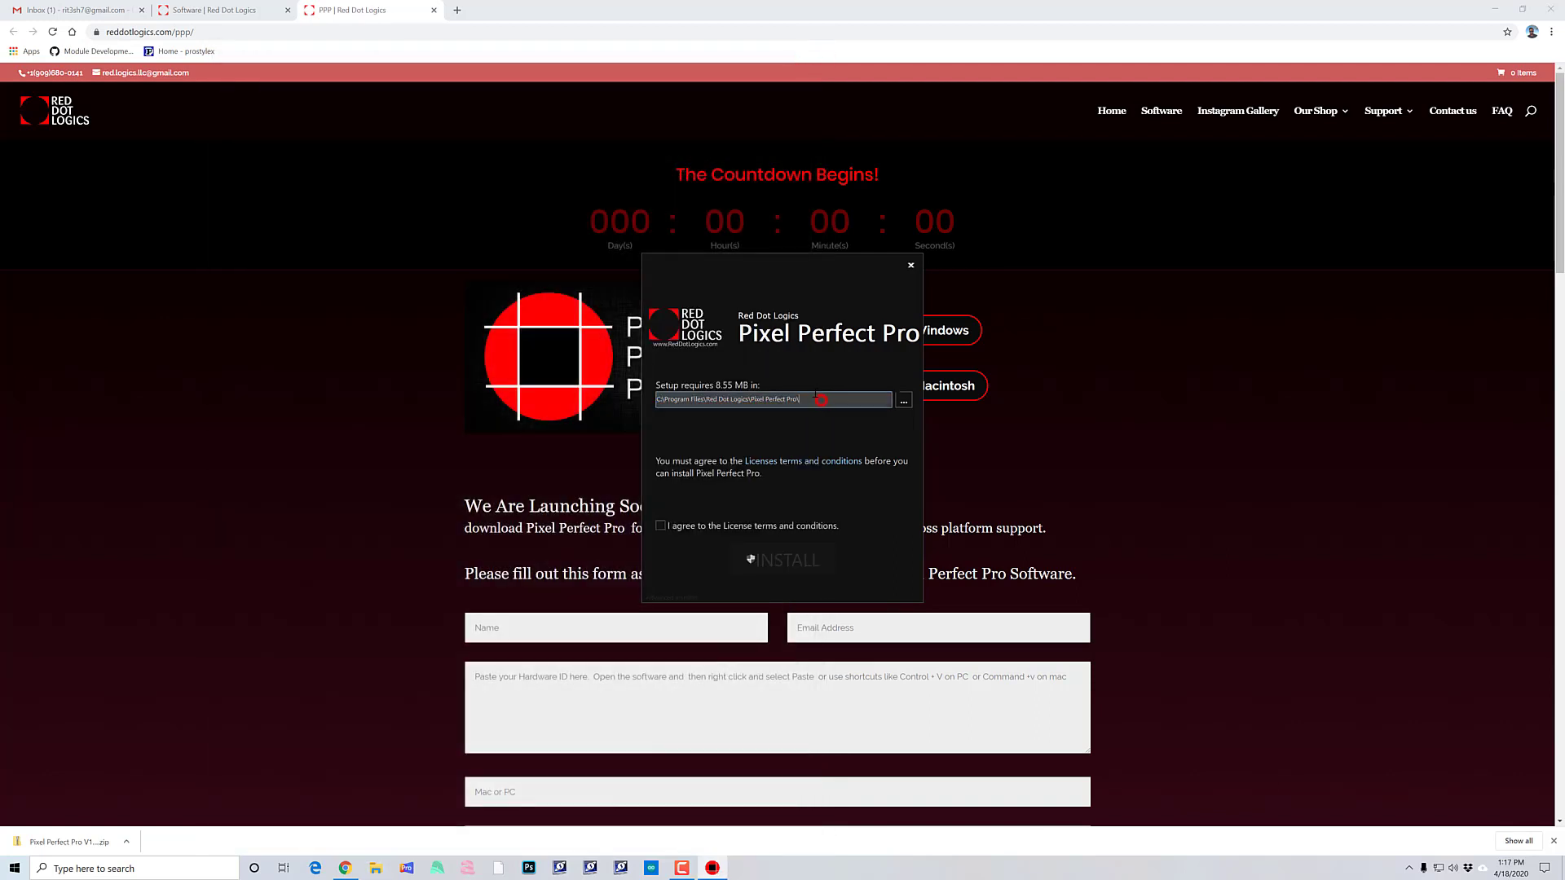
pyautogui.click(661, 526)
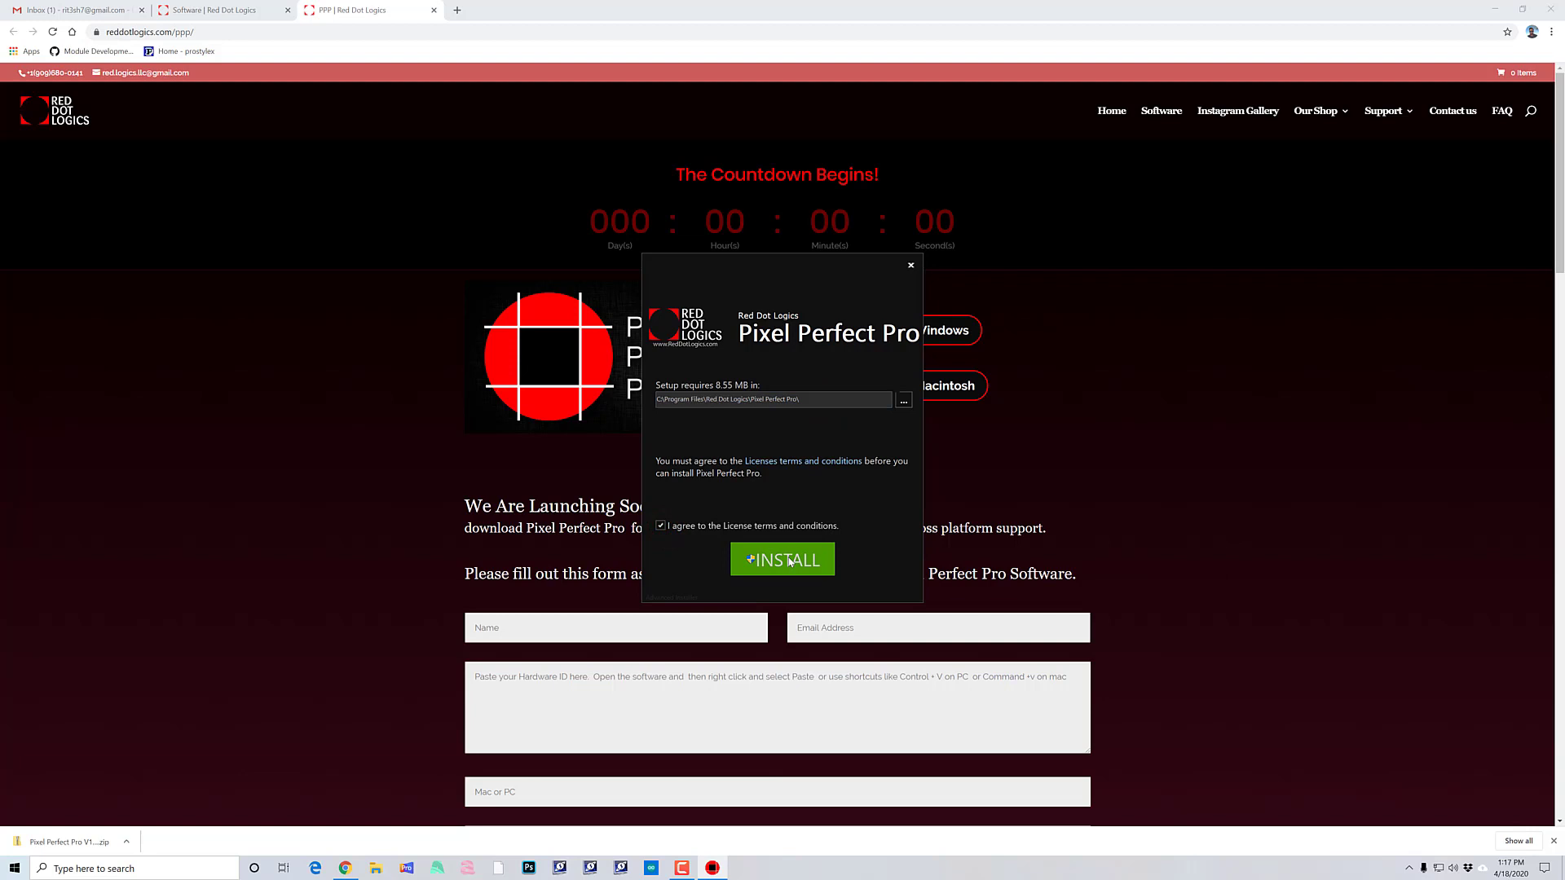
pyautogui.click(790, 561)
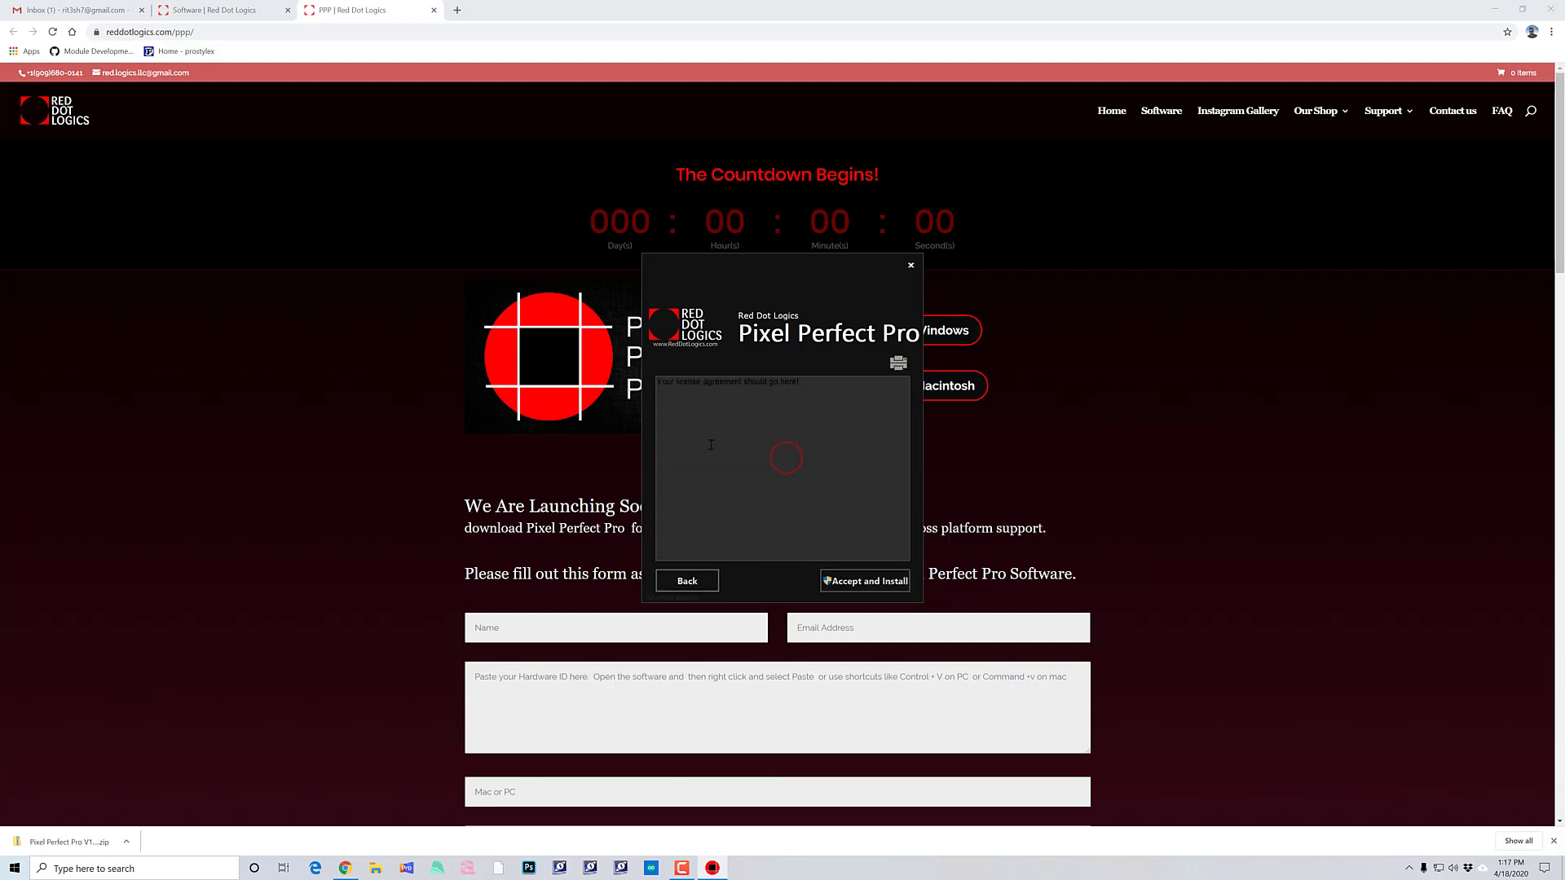
pyautogui.click(690, 584)
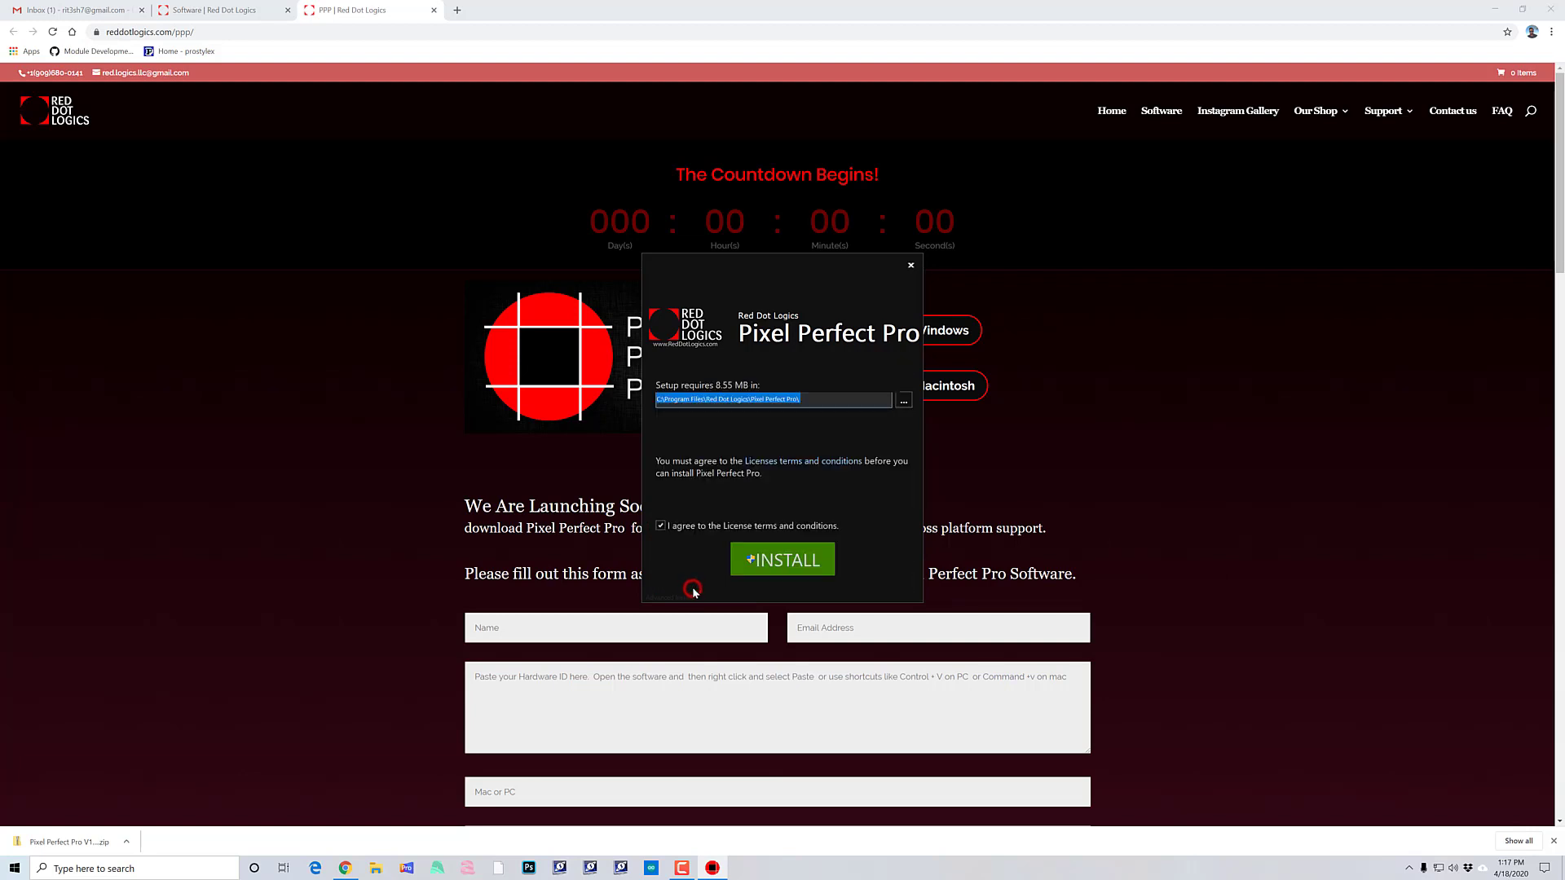
pyautogui.click(785, 562)
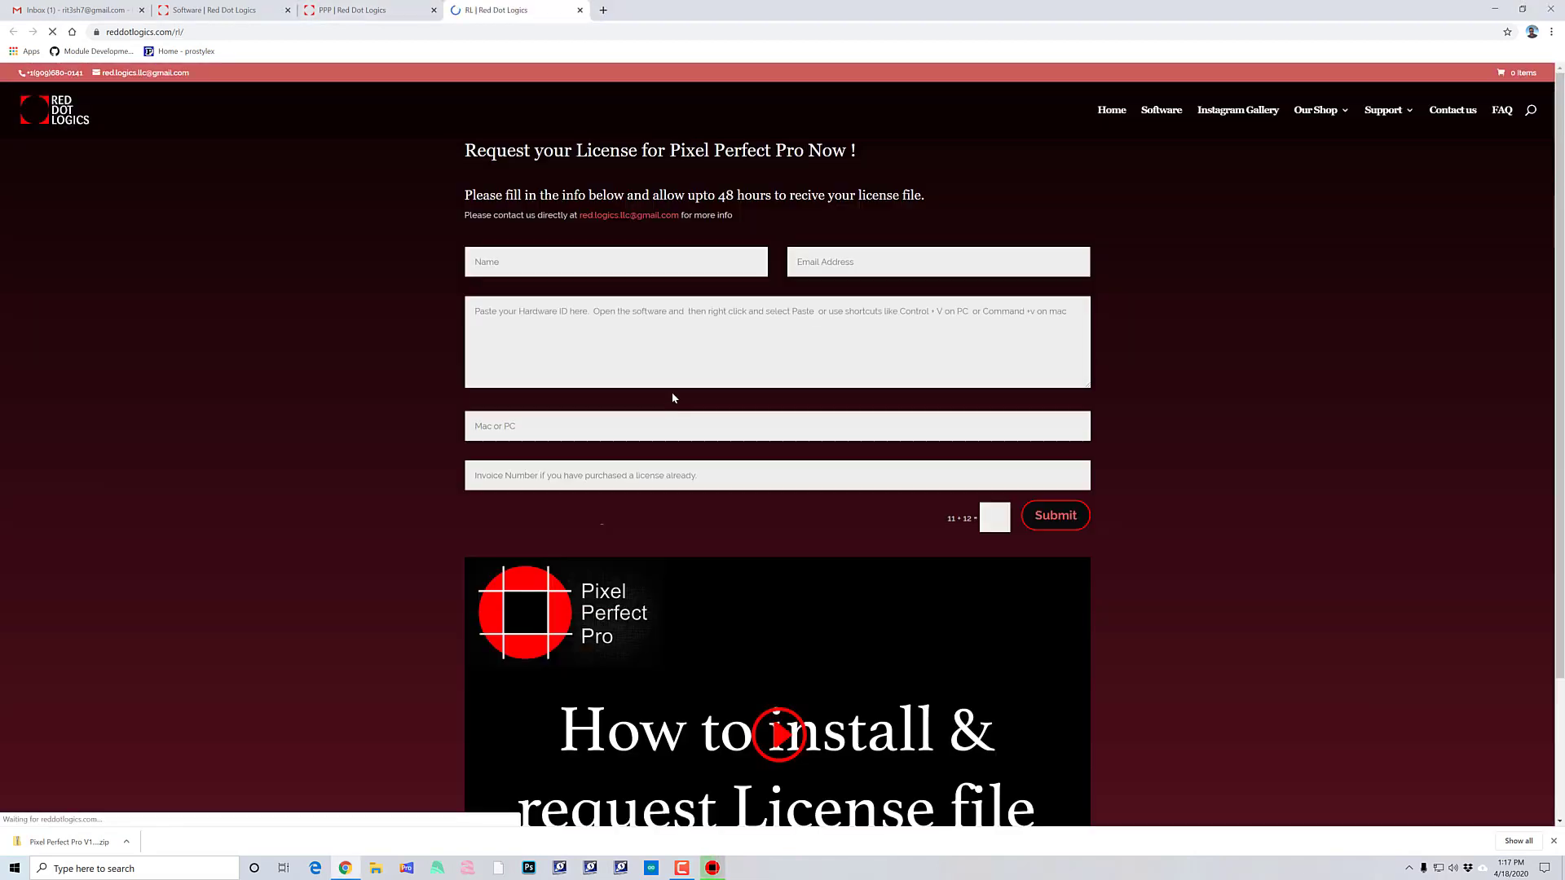
pyautogui.click(910, 265)
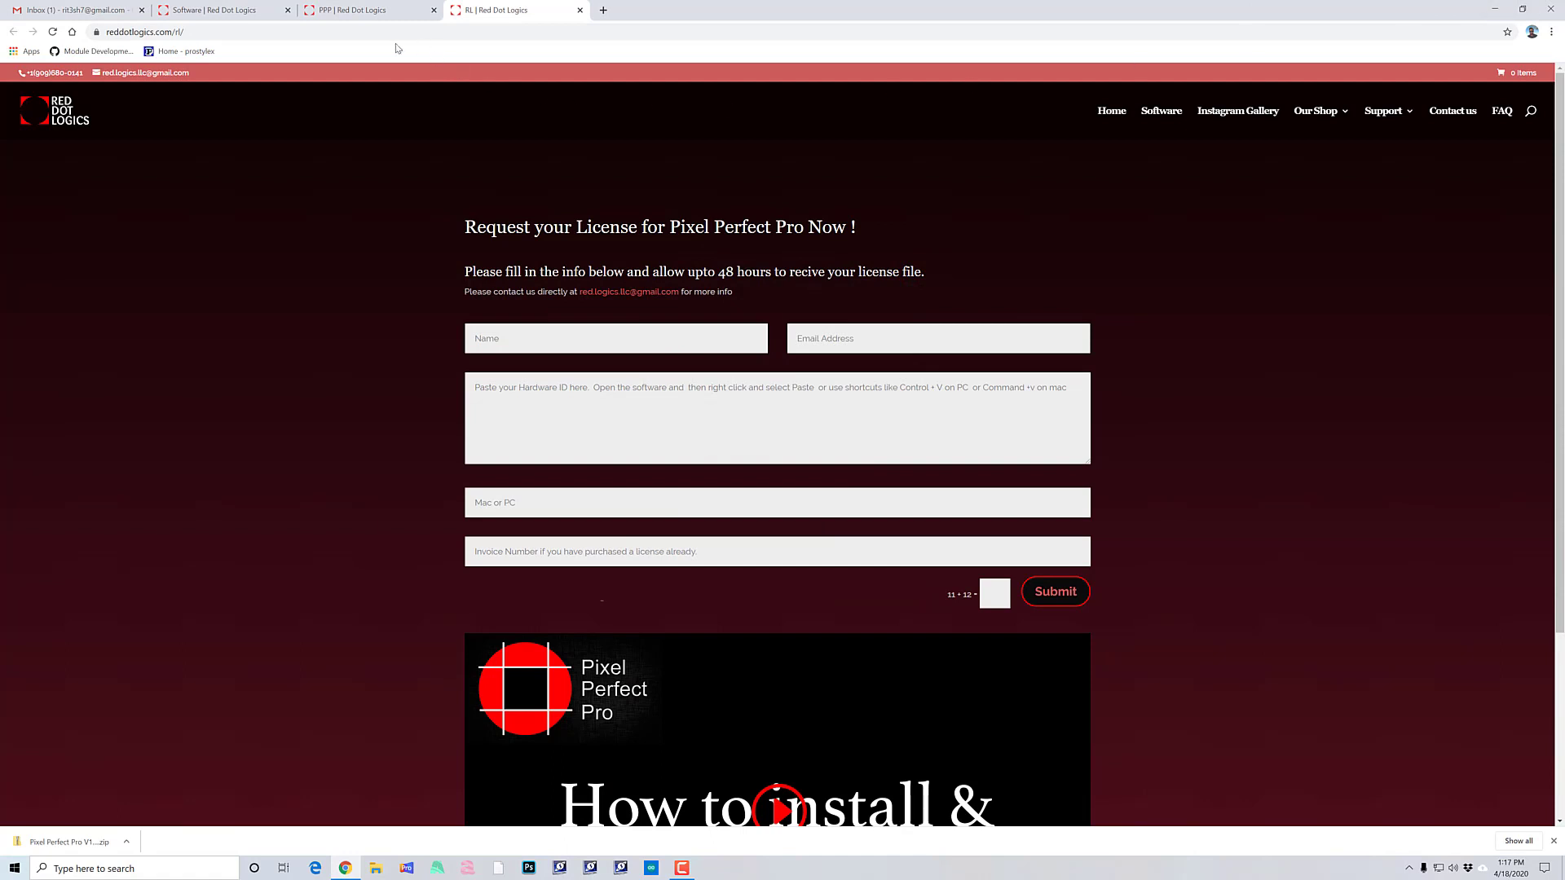
# Step: Examine the license request page, and the request form and tutorial videos on the Pixel Perfect Pro page
pyautogui.click(328, 33)
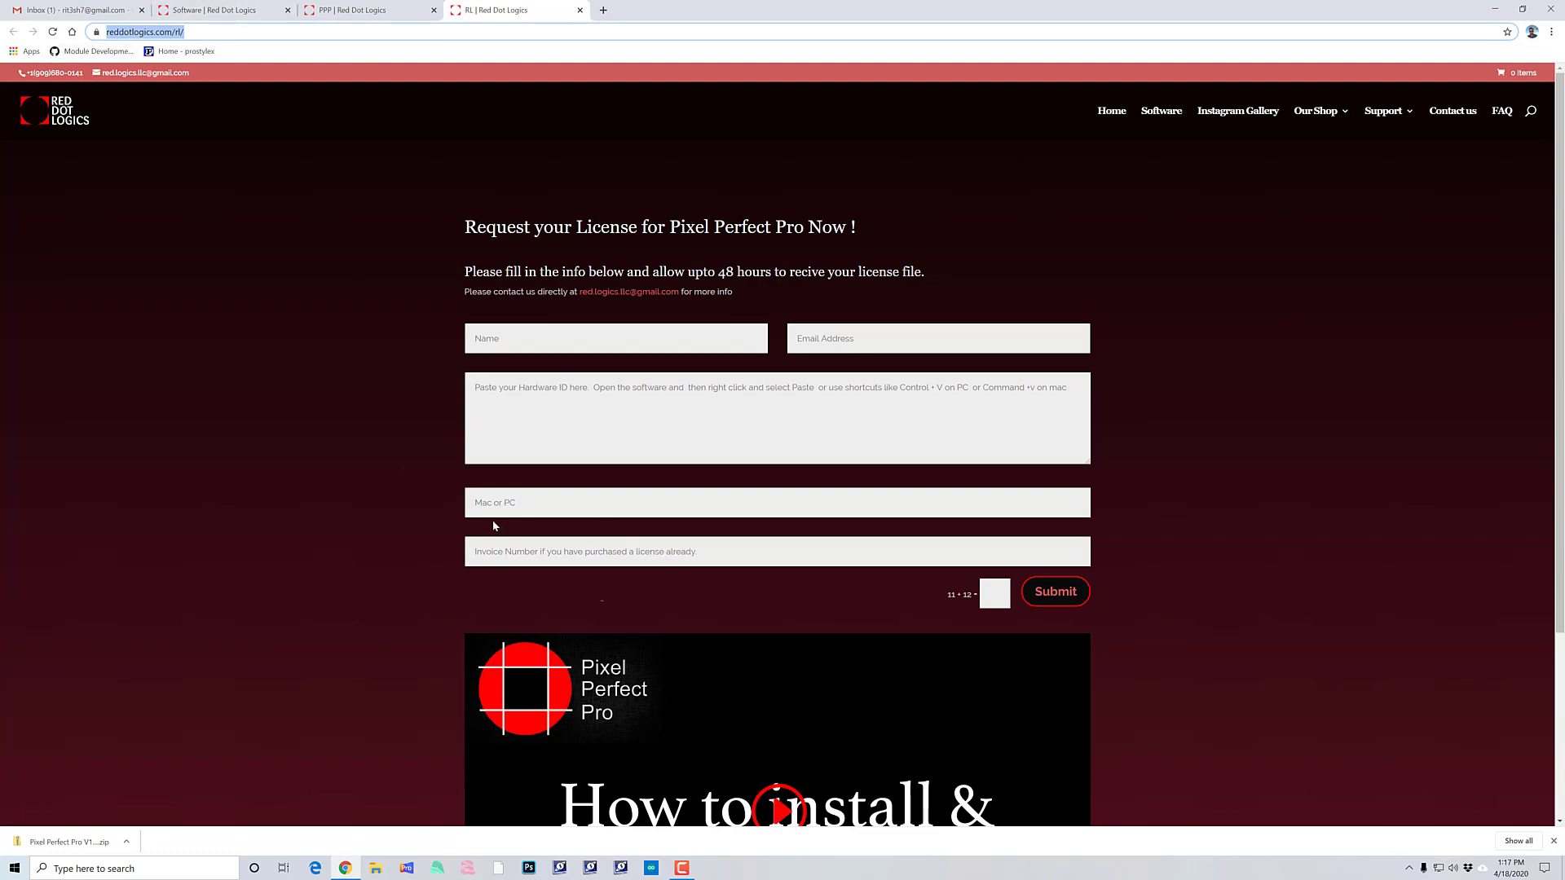
pyautogui.scroll(-3, 493, 526)
pyautogui.scroll(3, 494, 525)
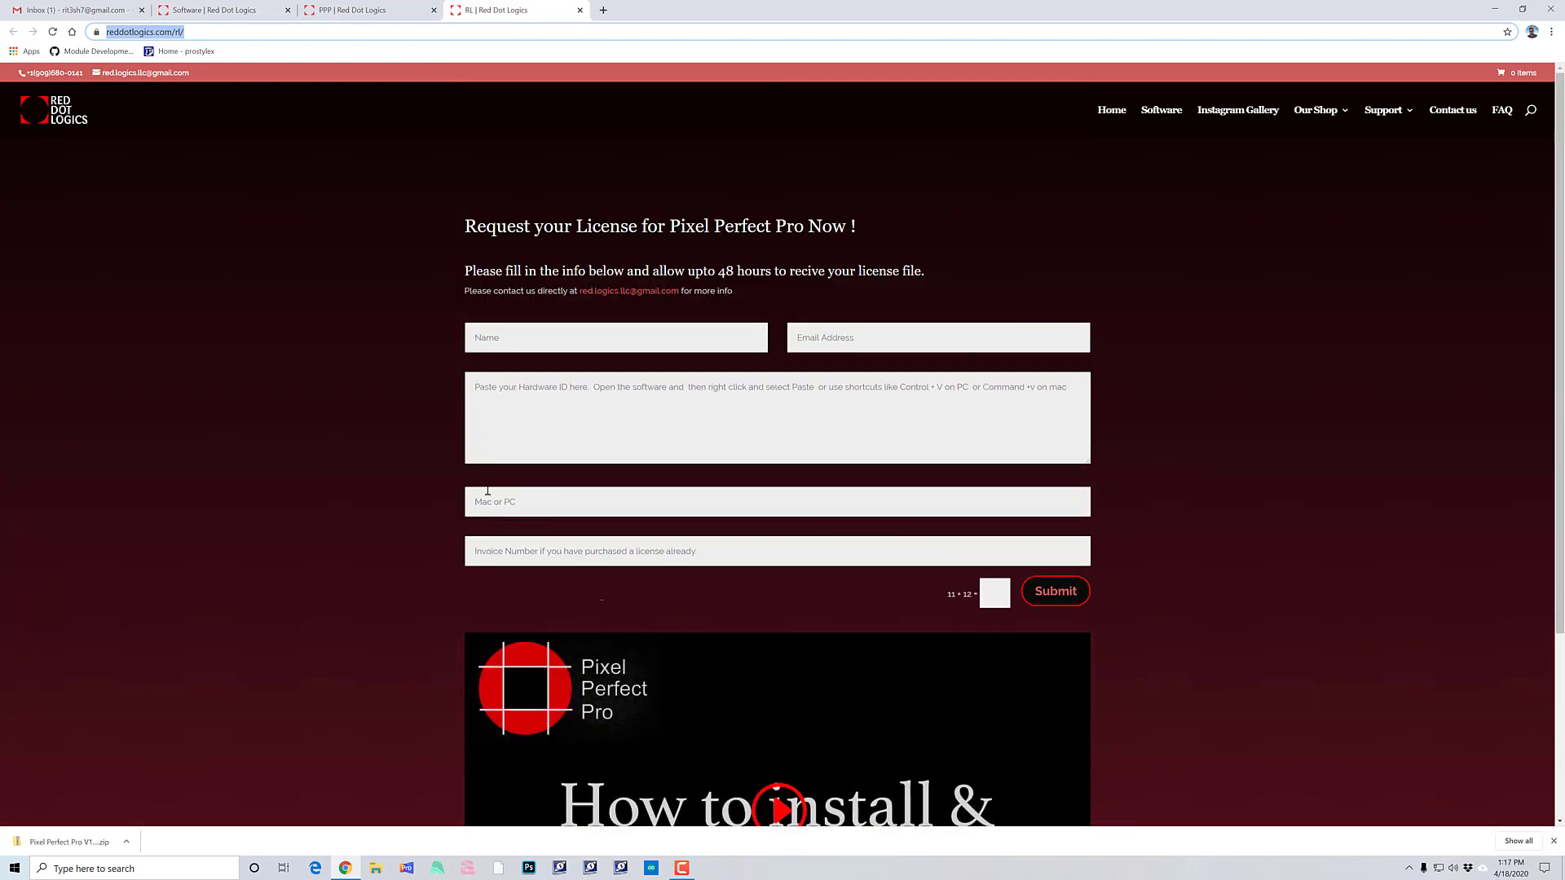
pyautogui.click(374, 11)
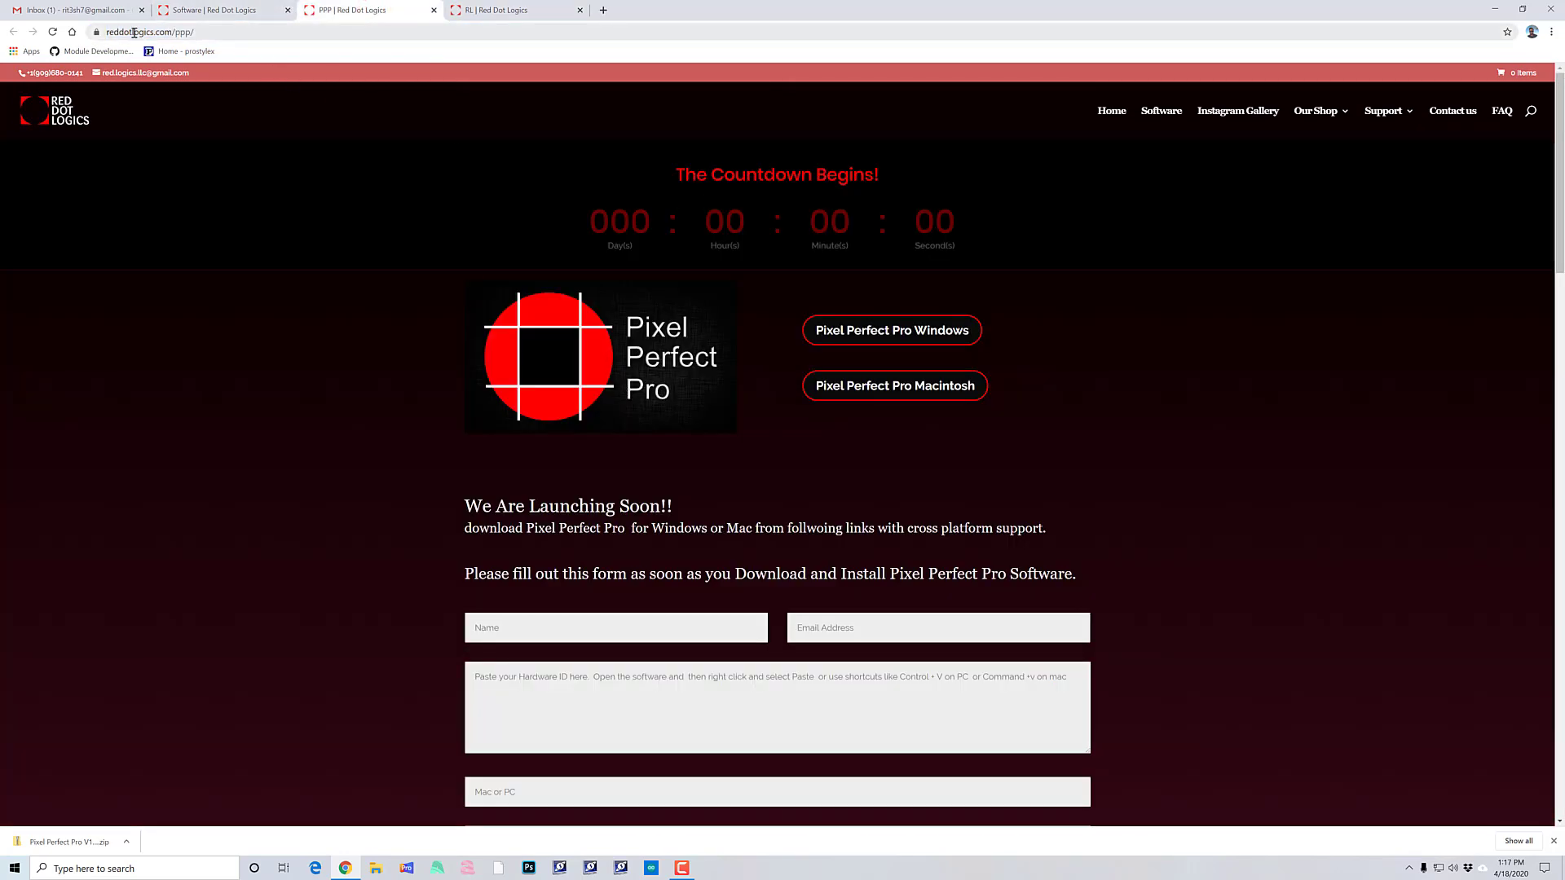
pyautogui.scroll(-15, 673, 575)
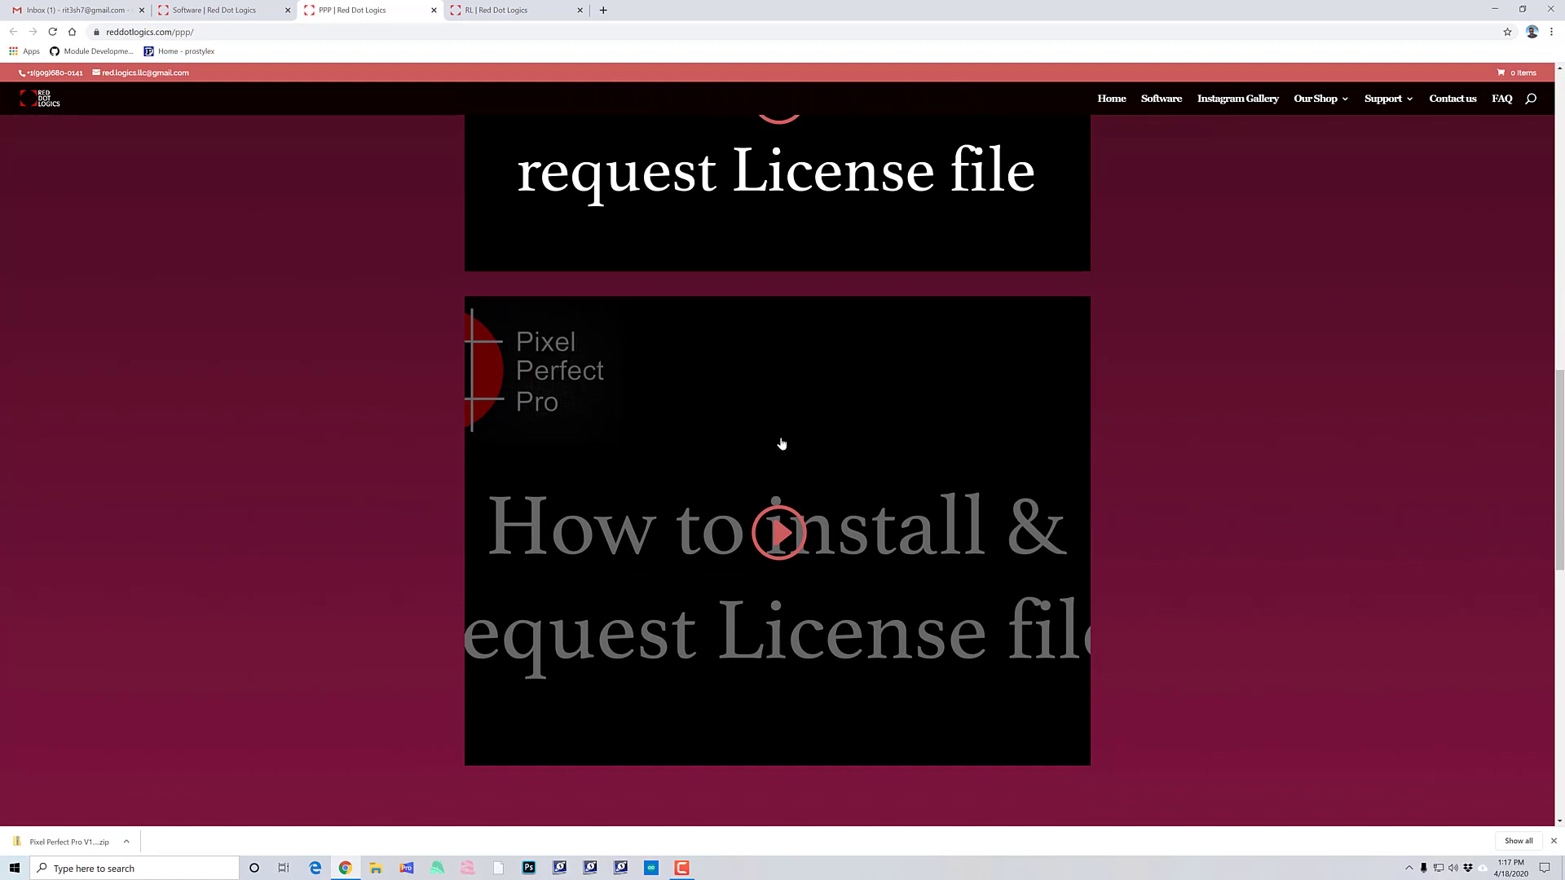
pyautogui.scroll(5, 781, 443)
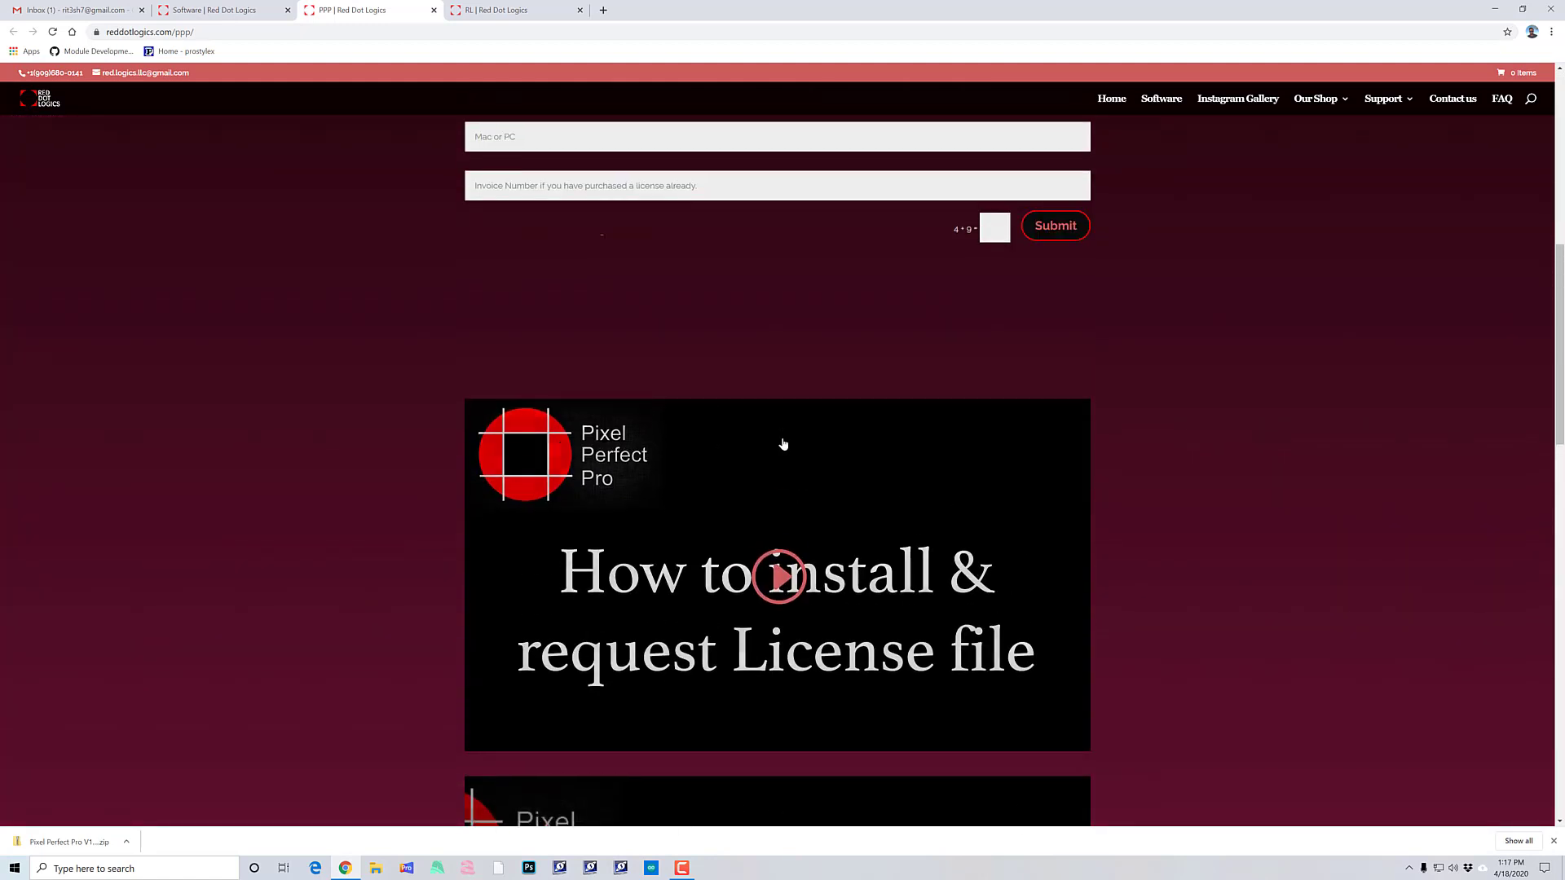
pyautogui.scroll(4, 783, 454)
pyautogui.click(621, 359)
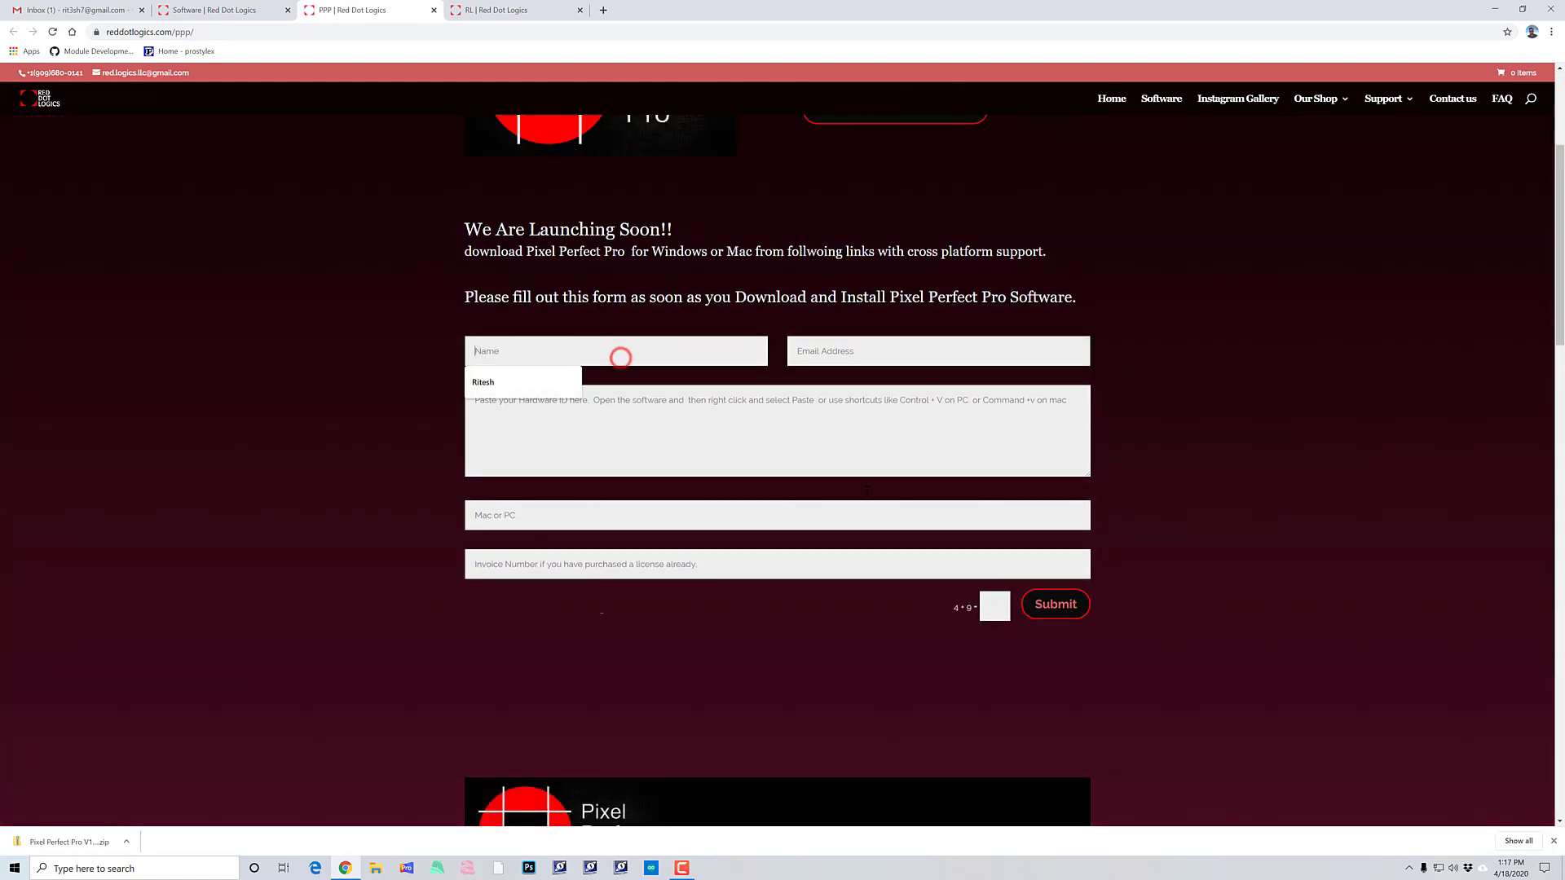
# Step: Launch Pixel Perfect Pro to copy the computer's hardware ID and paste it into the web form's Hardware ID field
pyautogui.click(346, 868)
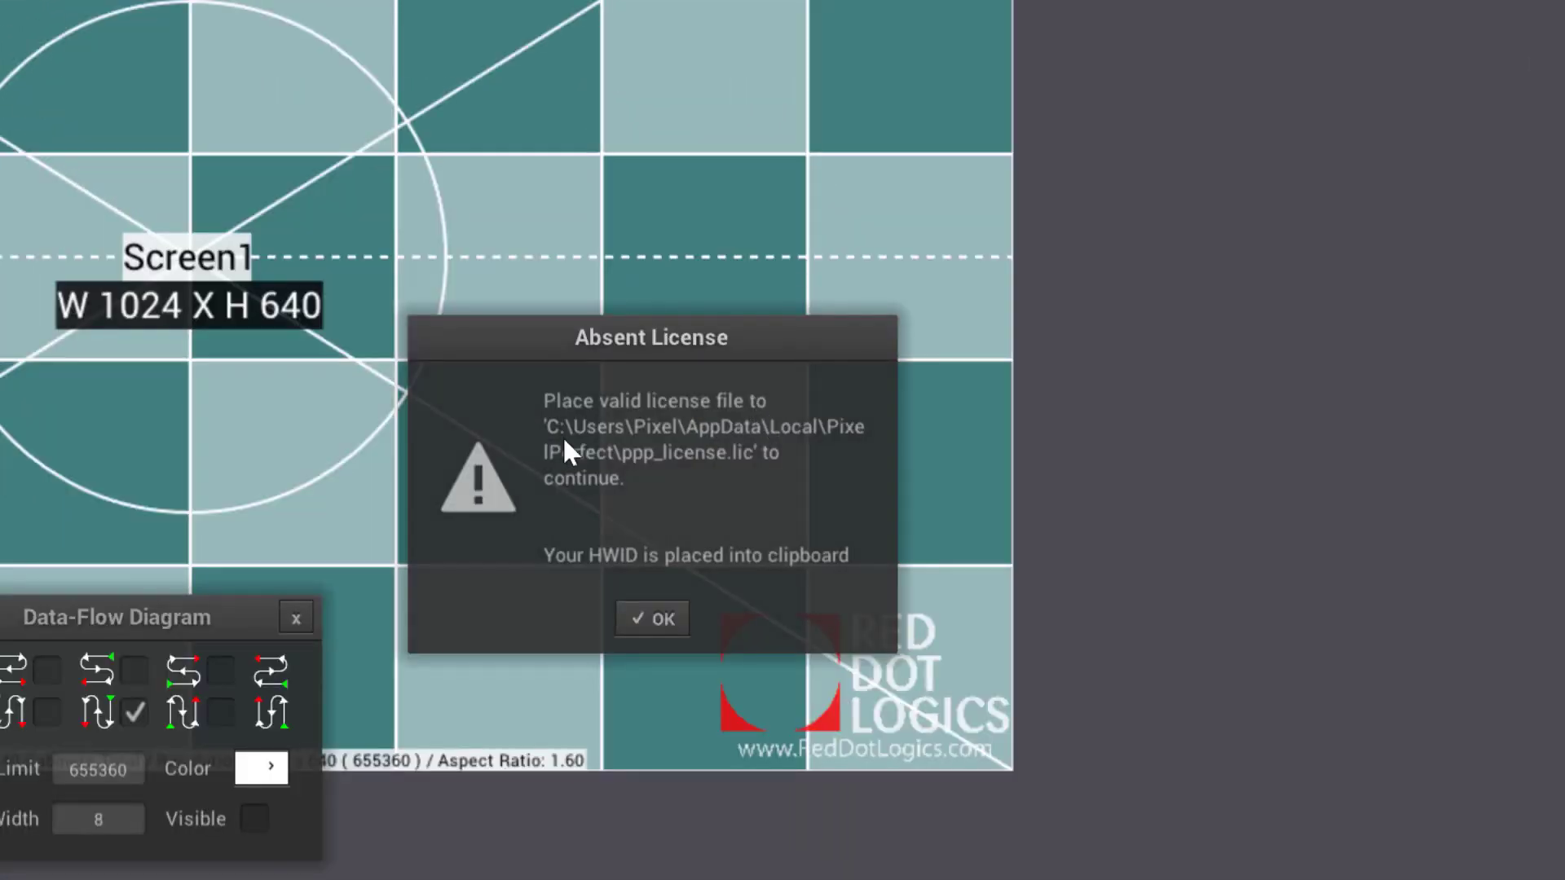
pyautogui.moveTo(609, 349); pyautogui.dragTo(667, 202)
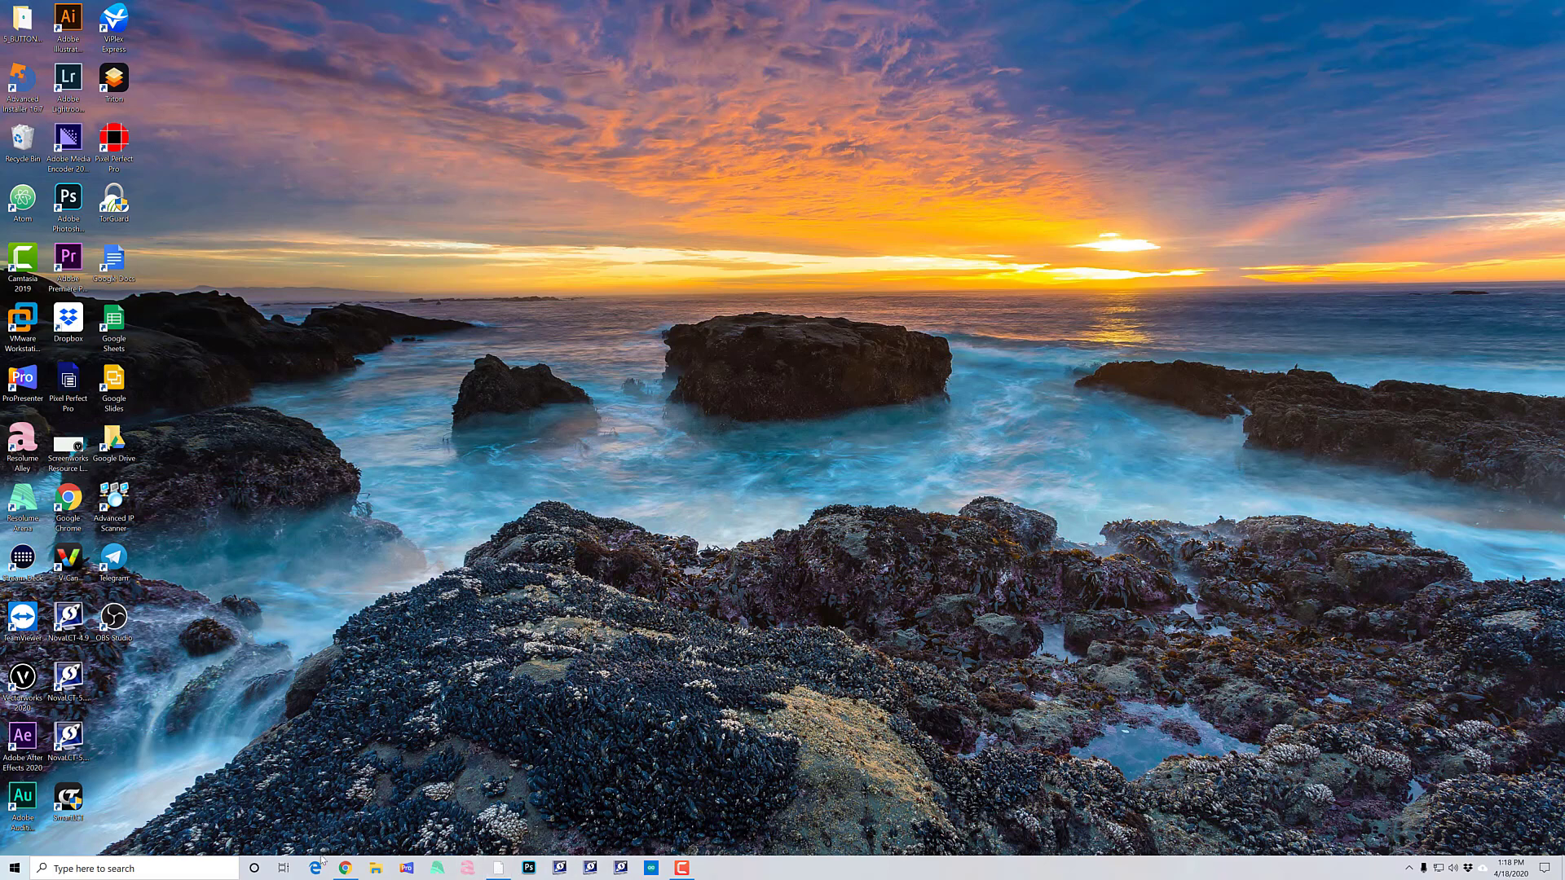
pyautogui.click(346, 868)
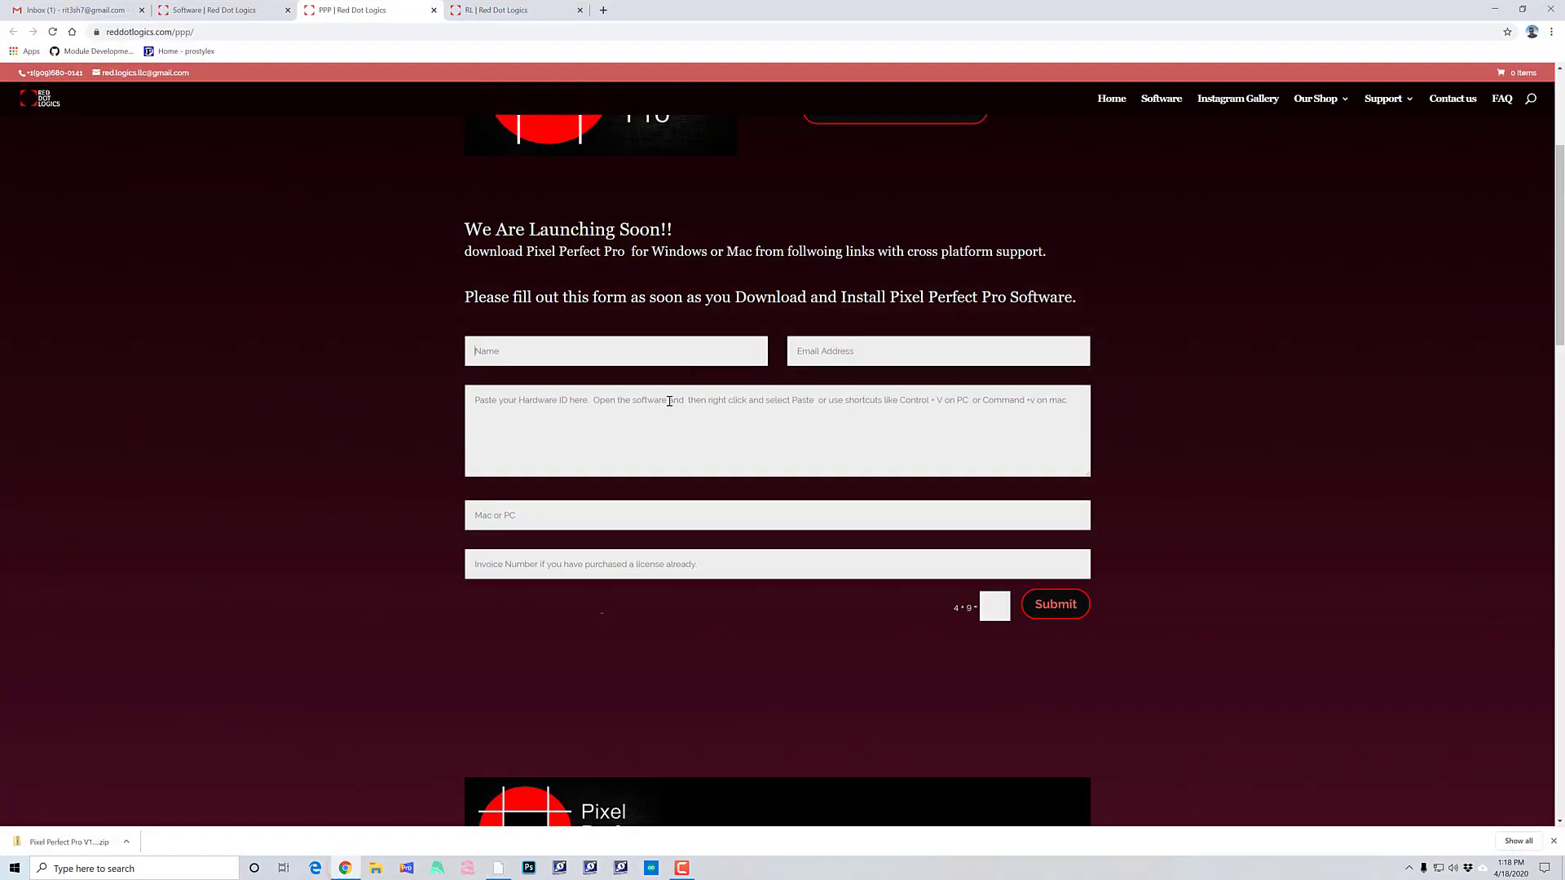
pyautogui.rightClick(669, 402)
pyautogui.click(621, 410)
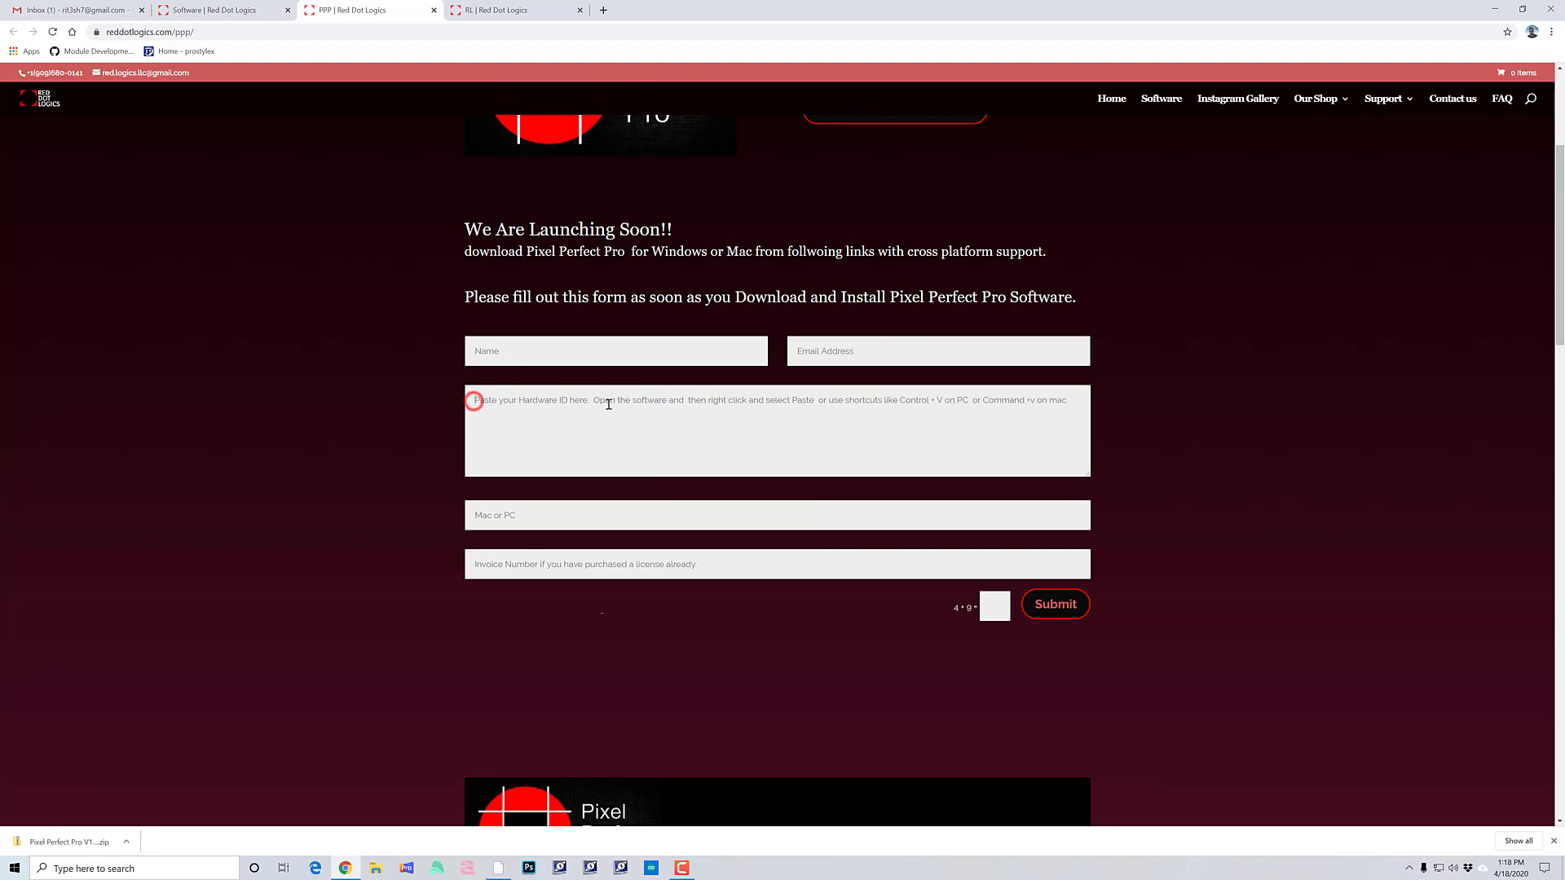
pyautogui.rightClick(586, 410)
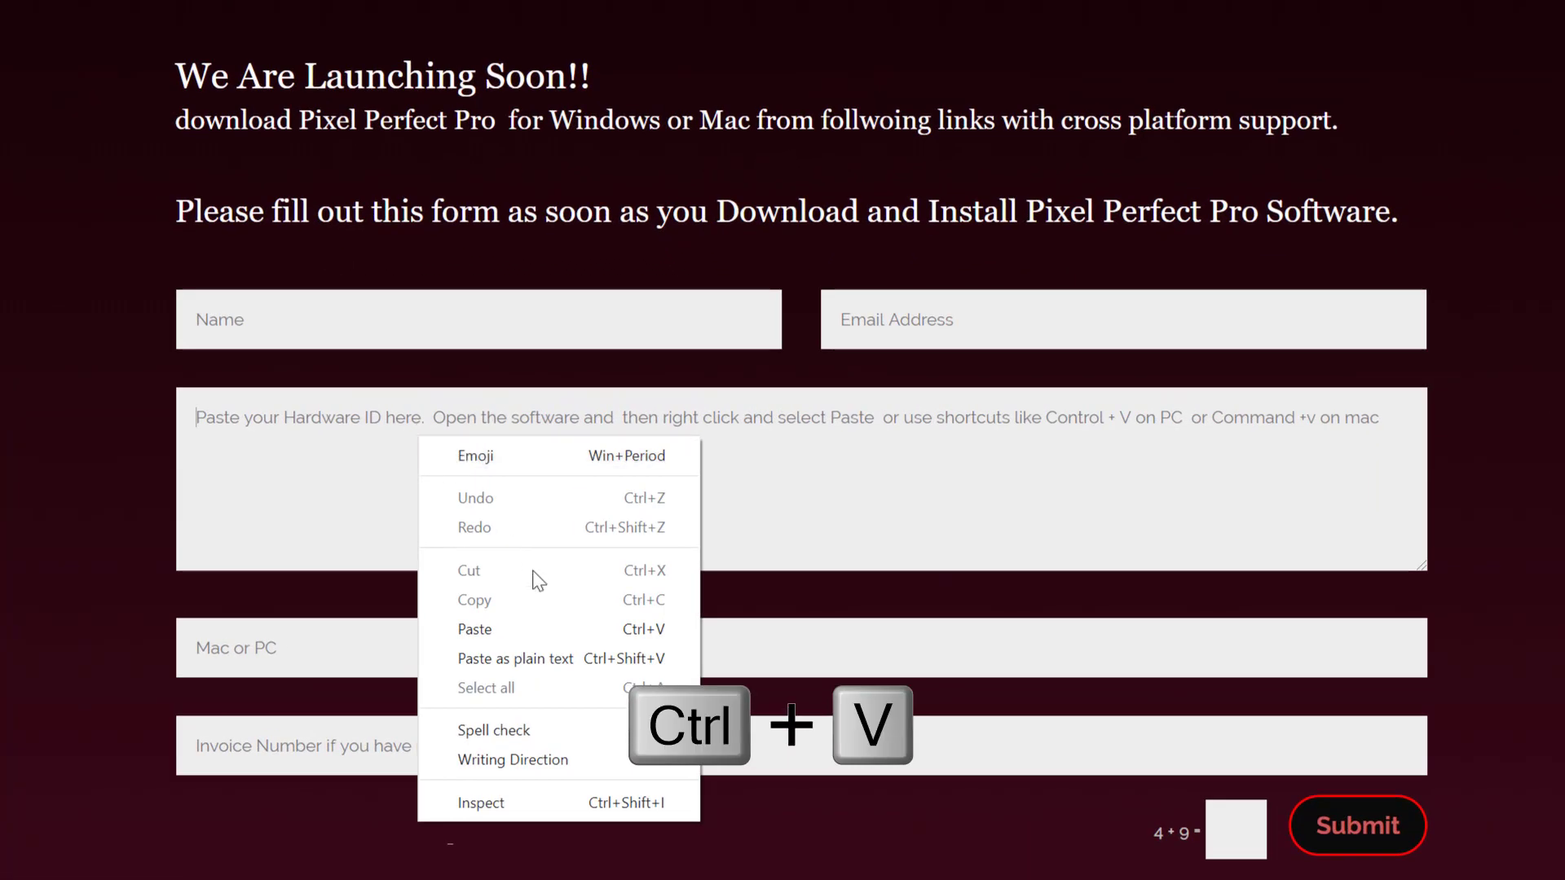
pyautogui.click(525, 632)
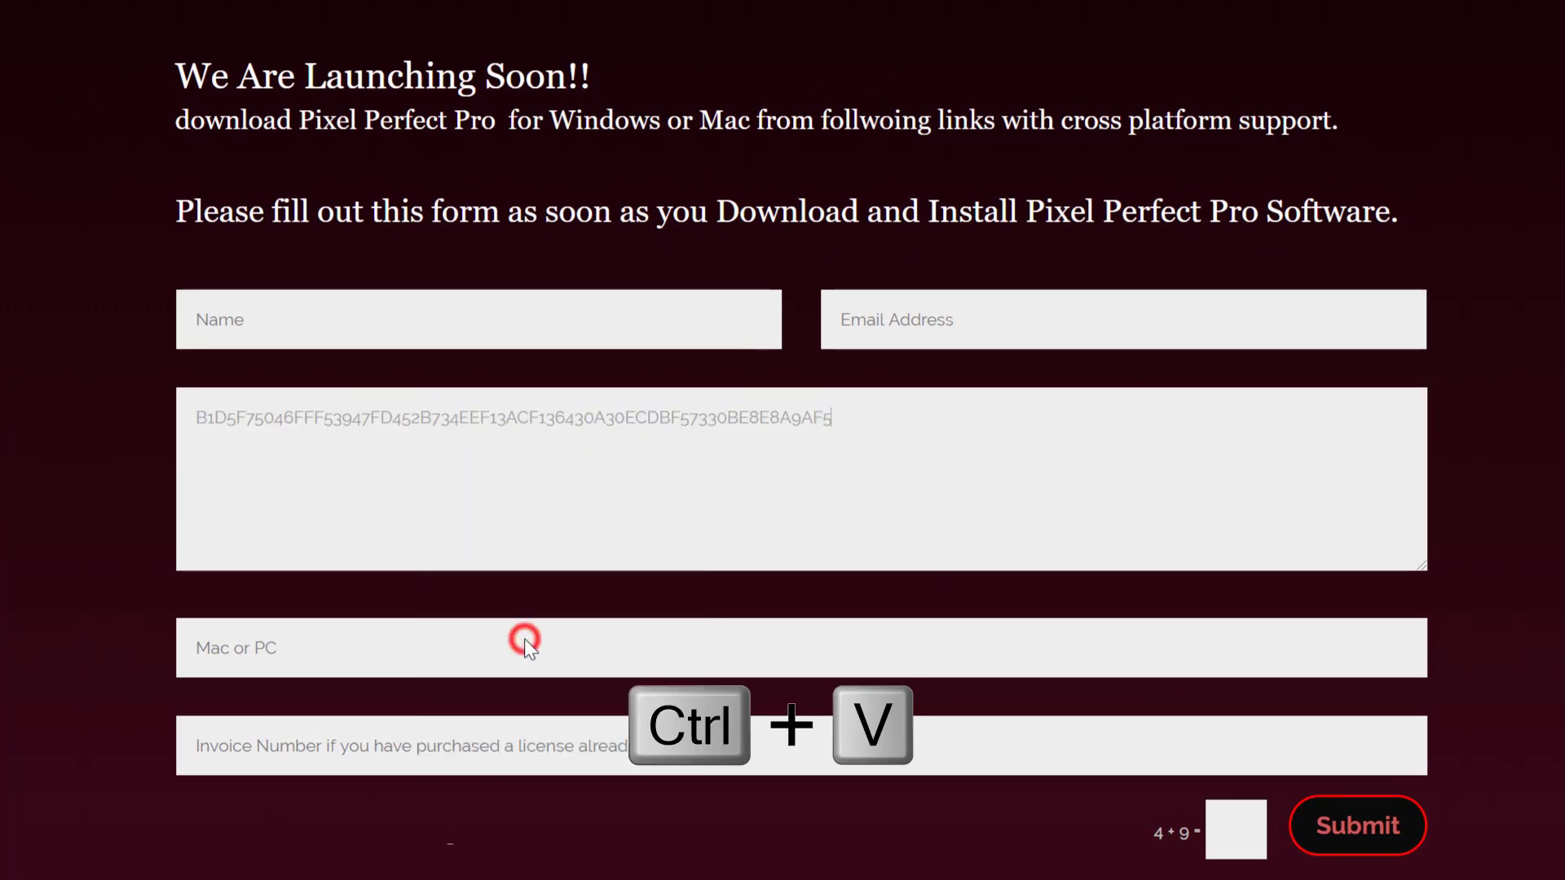
# Step: Fill in the requester's email address and name in the license request form
pyautogui.click(919, 327)
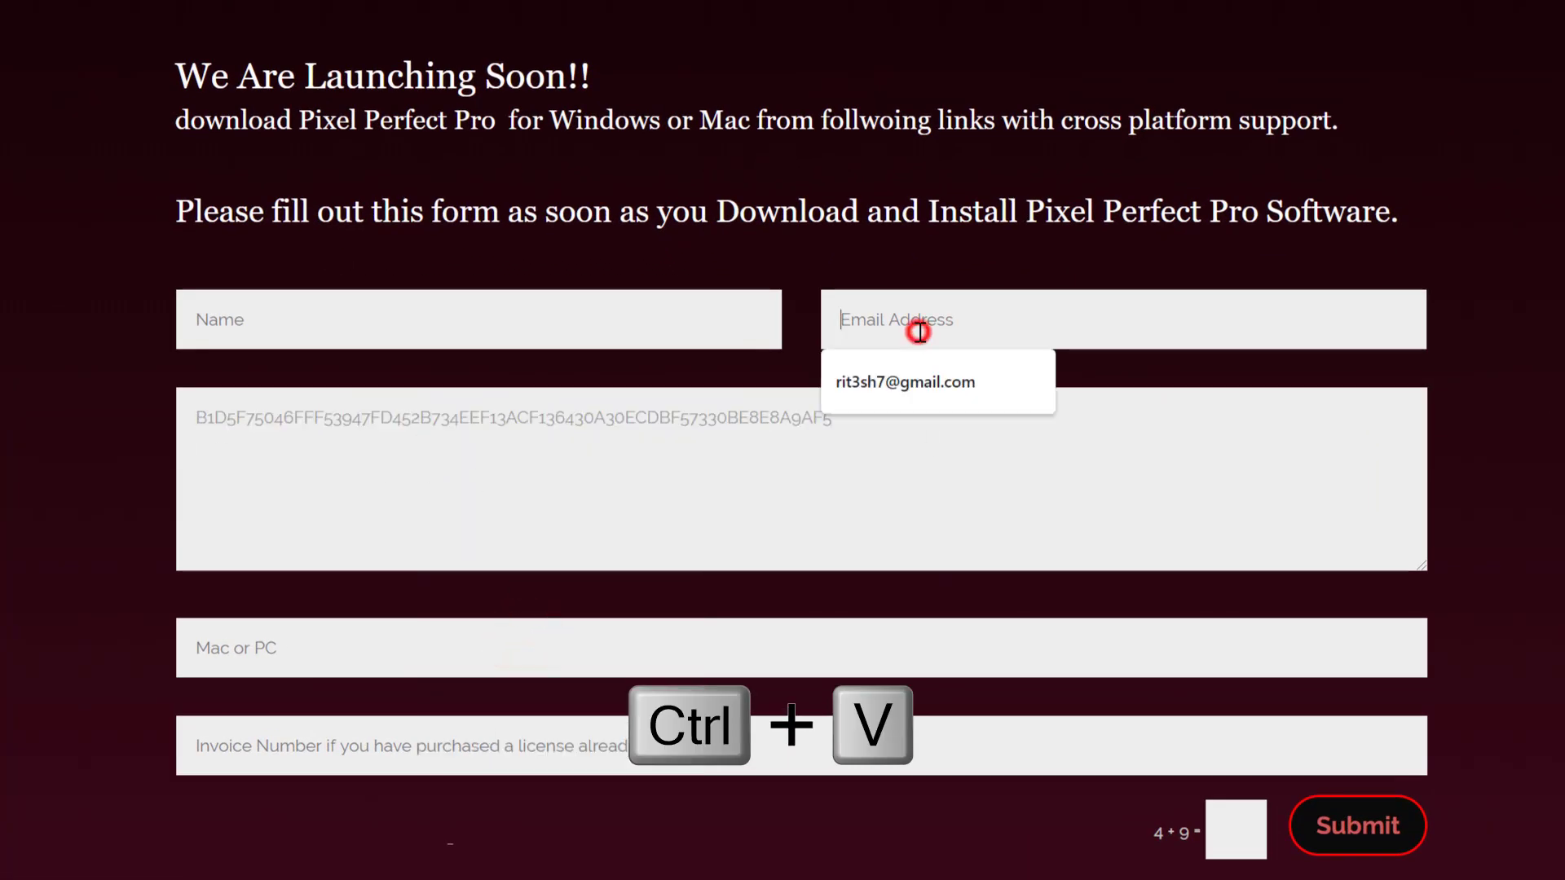
pyautogui.click(914, 381)
pyautogui.click(634, 316)
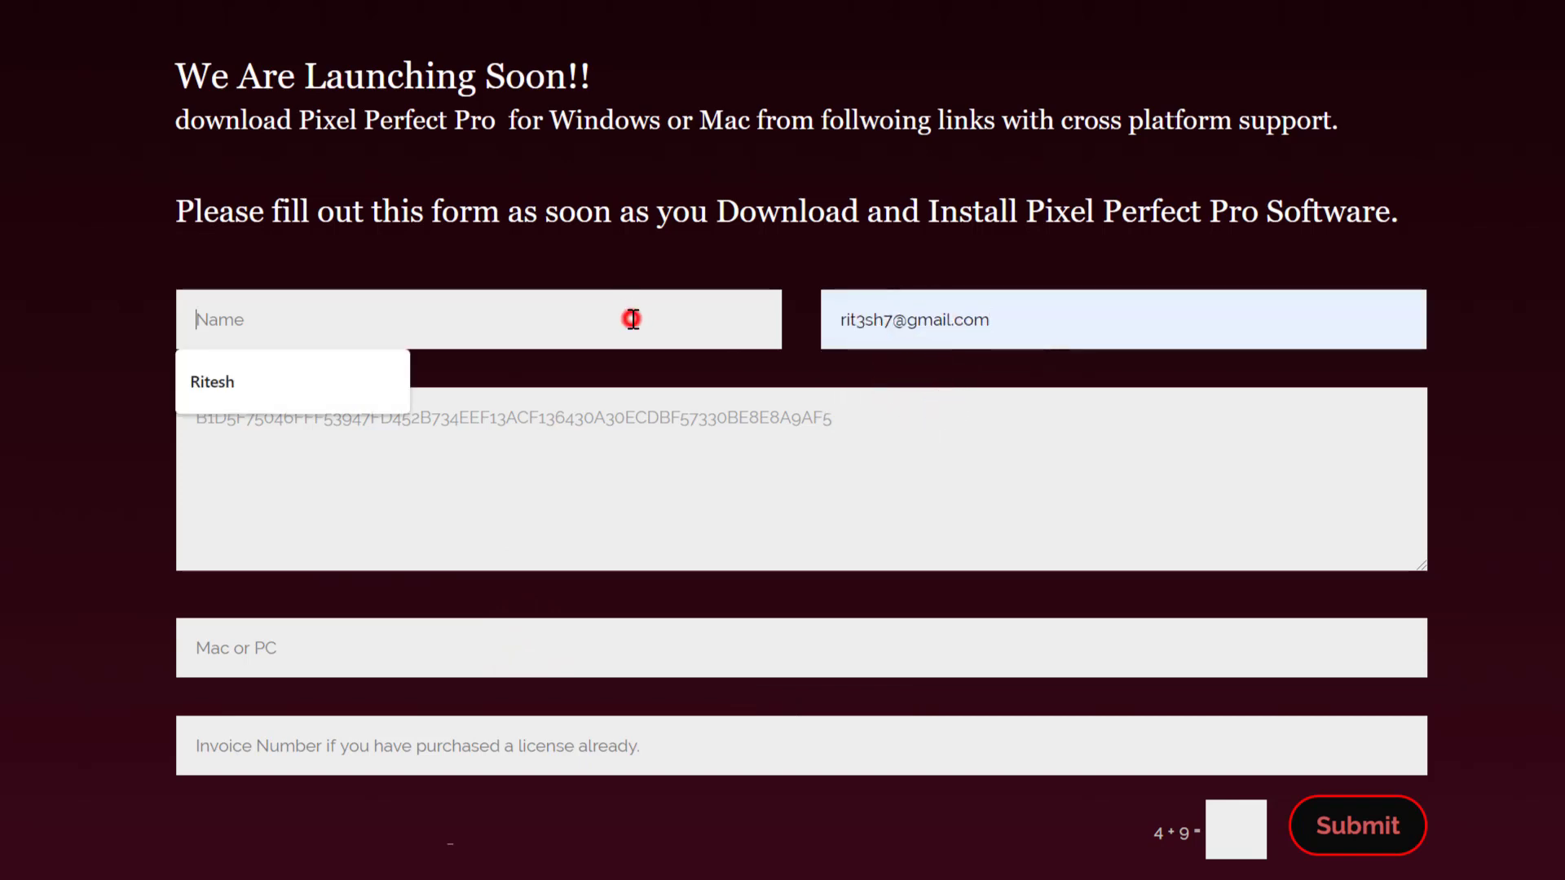
pyautogui.click(318, 397)
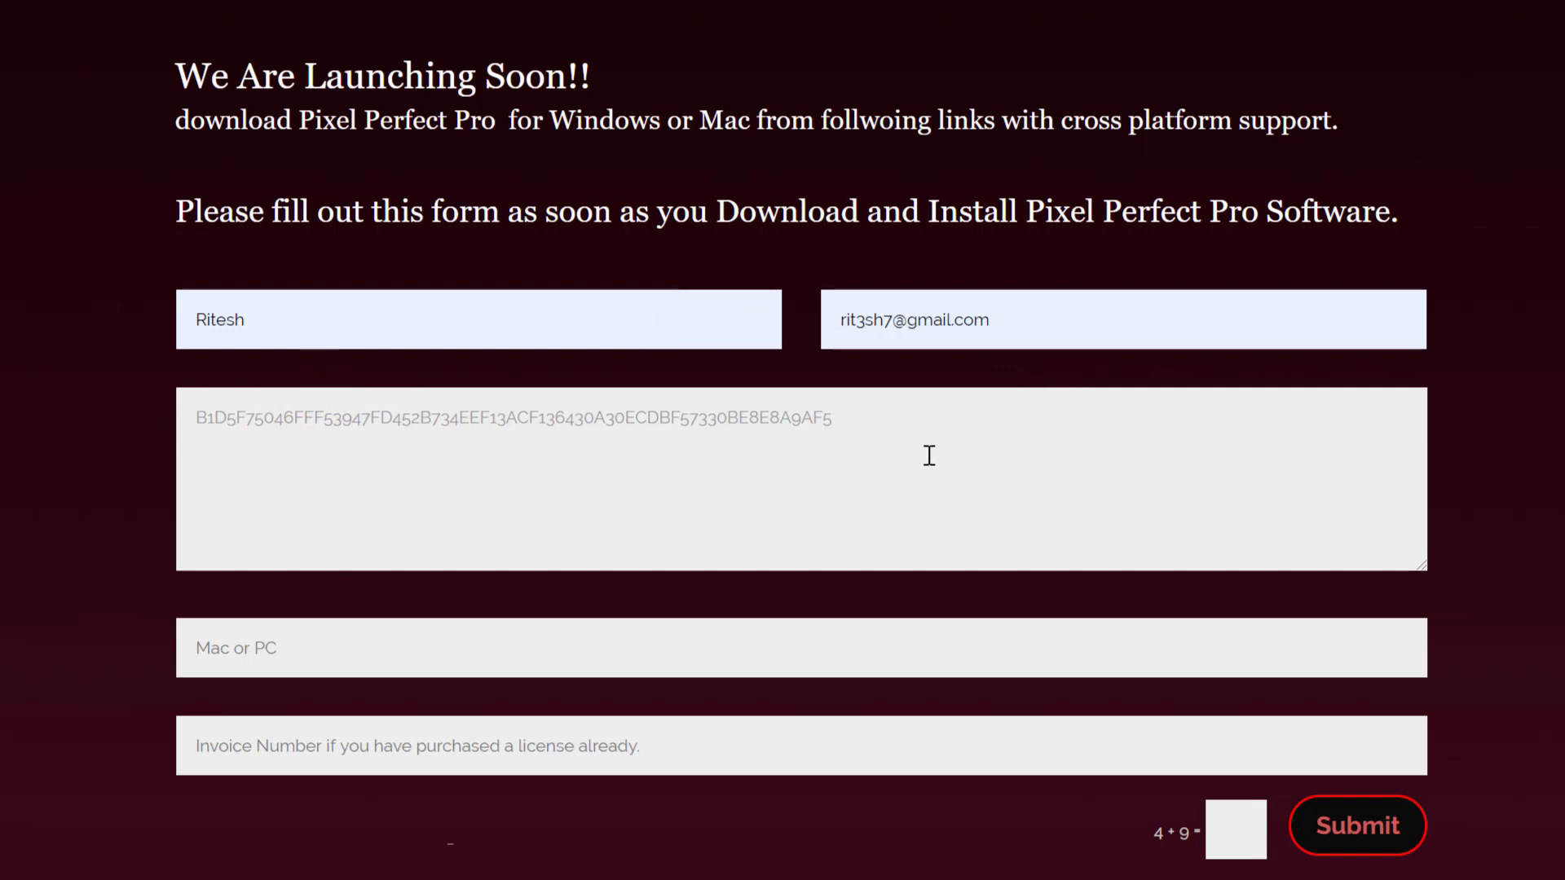
# Step: Set the platform field to PC and enter the purchase invoice number in the license request form
pyautogui.moveTo(1103, 337); pyautogui.dragTo(829, 340)
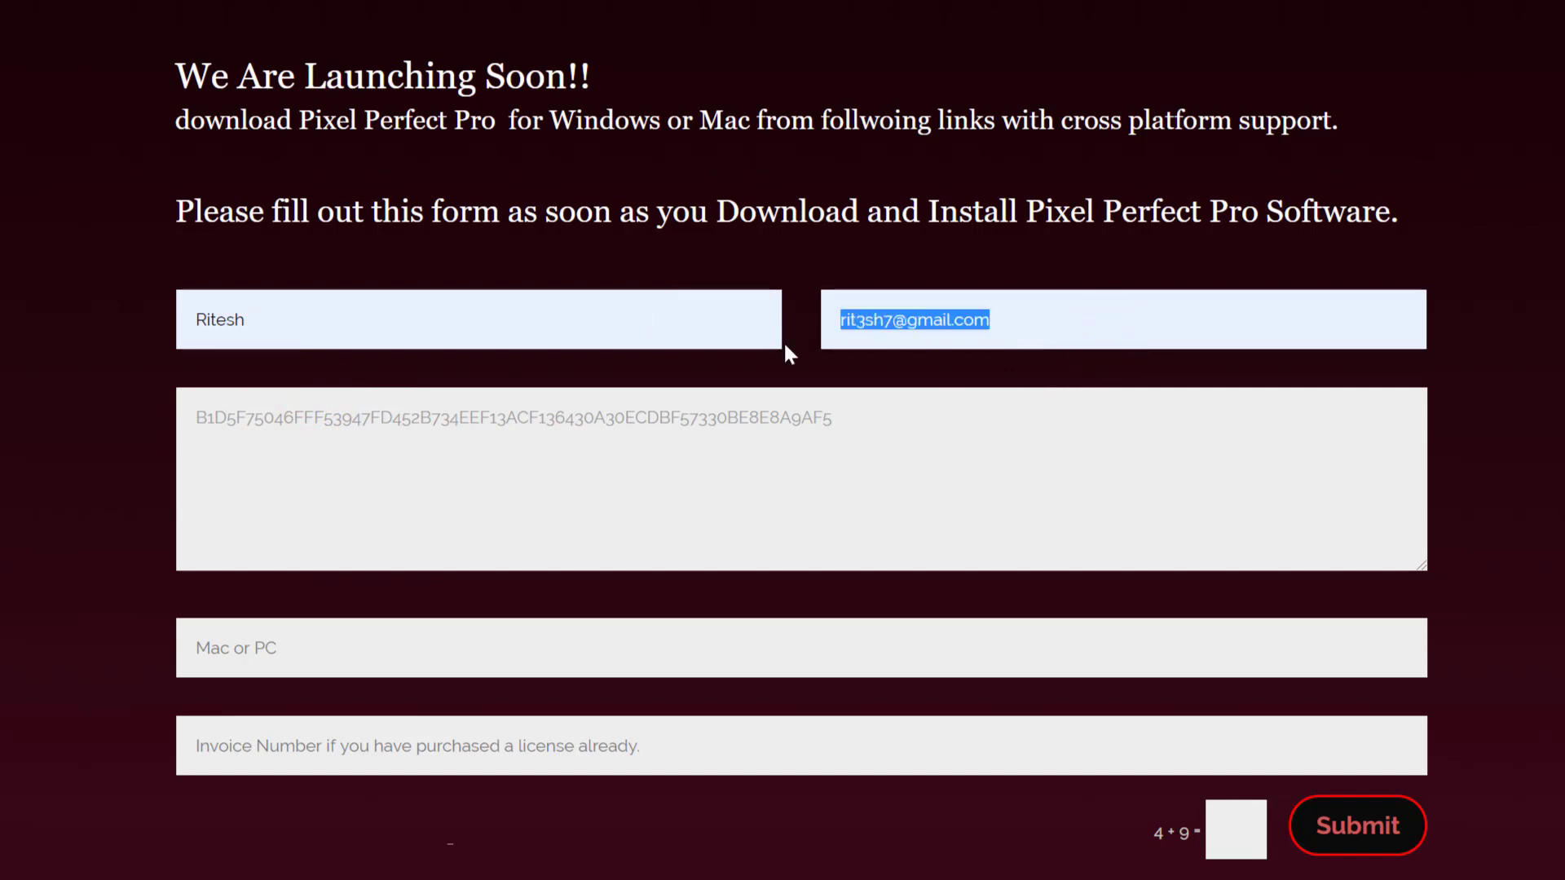
pyautogui.click(355, 670)
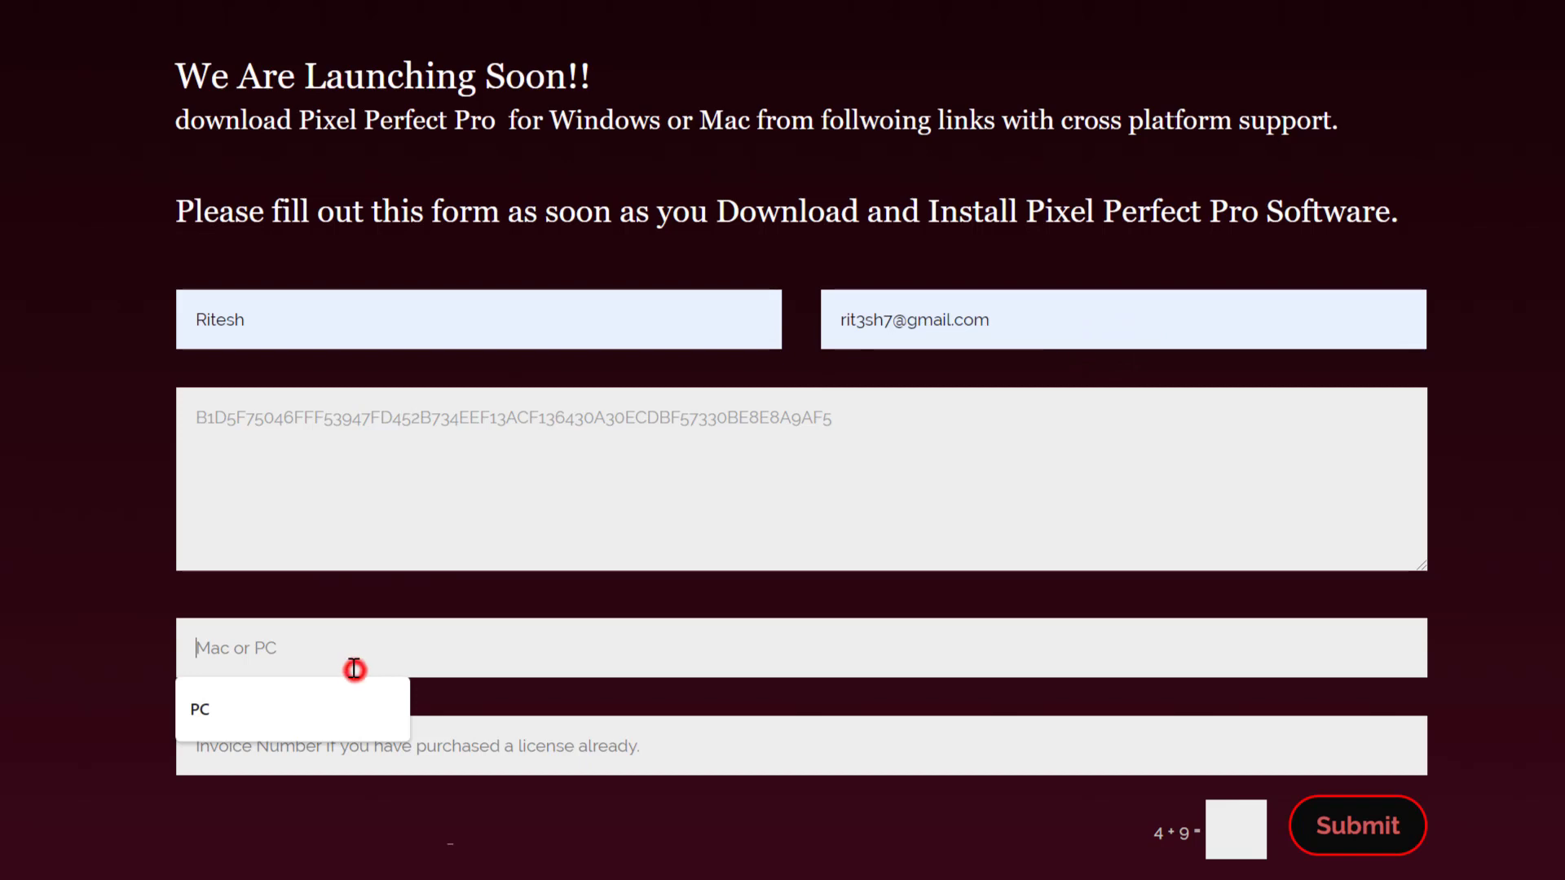
pyautogui.click(274, 707)
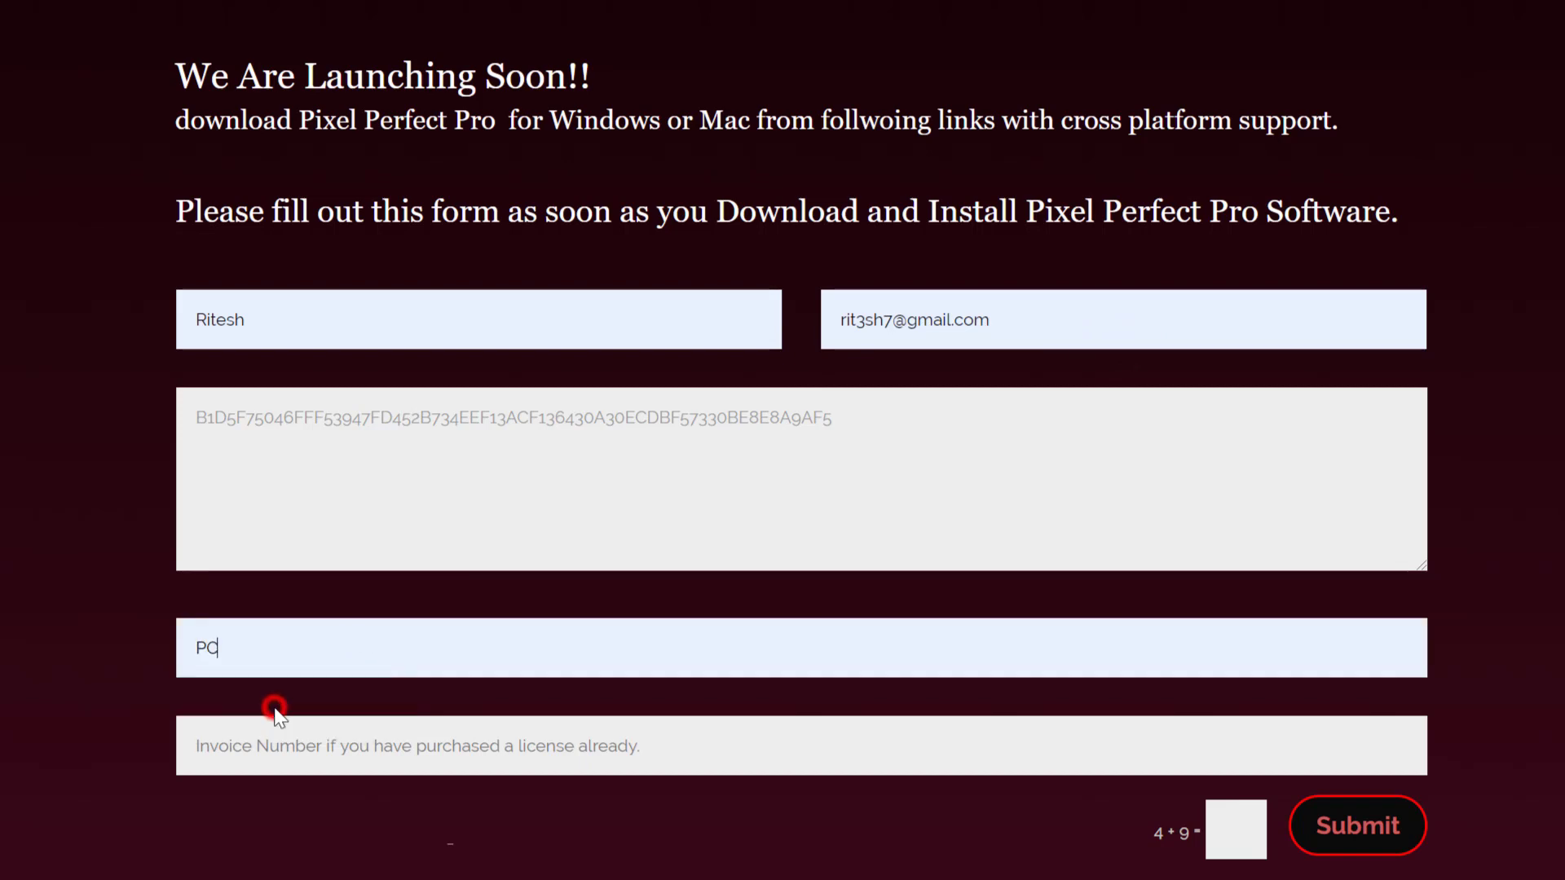
pyautogui.click(241, 747)
pyautogui.click(276, 800)
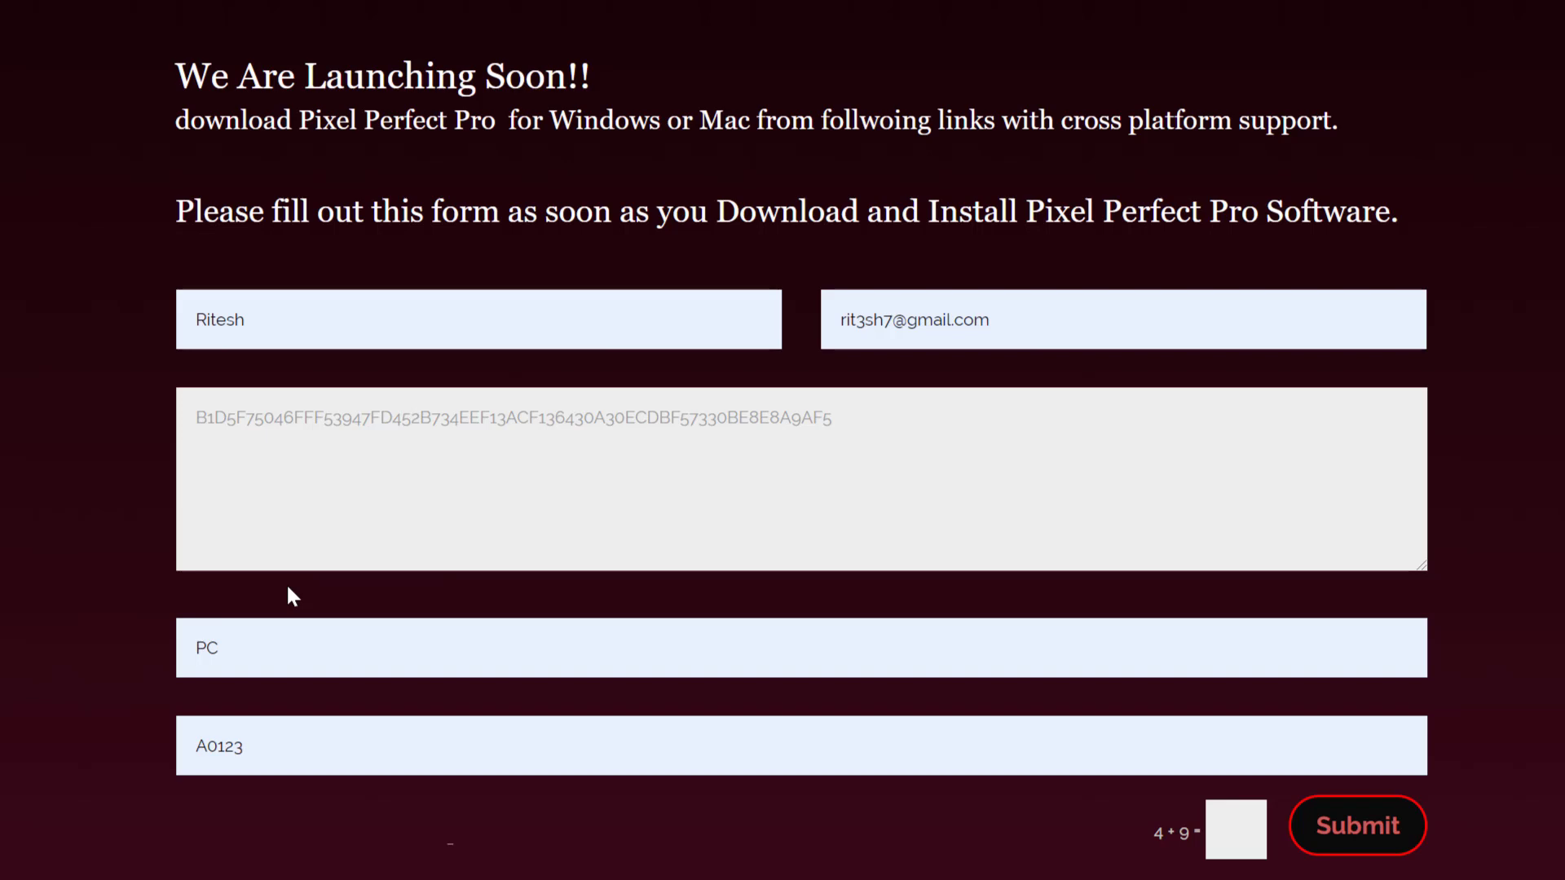
pyautogui.click(327, 746)
pyautogui.moveTo(327, 745); pyautogui.dragTo(167, 755)
# Step: Answer the form's 4 + 9 check with 13 and submit the license request
pyautogui.click(1239, 829)
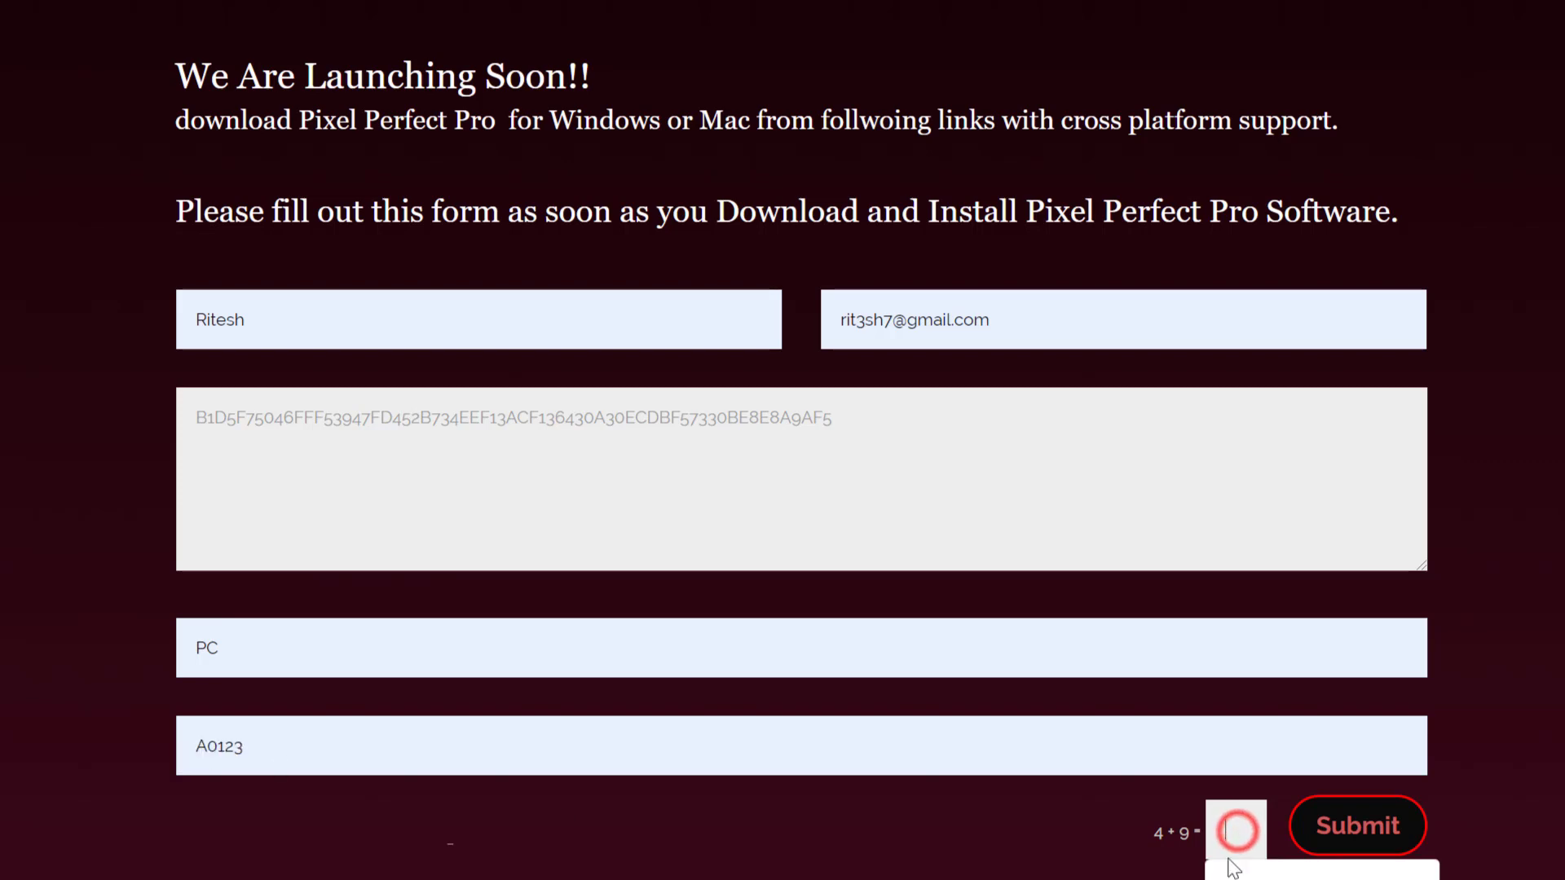
pyautogui.write('13')
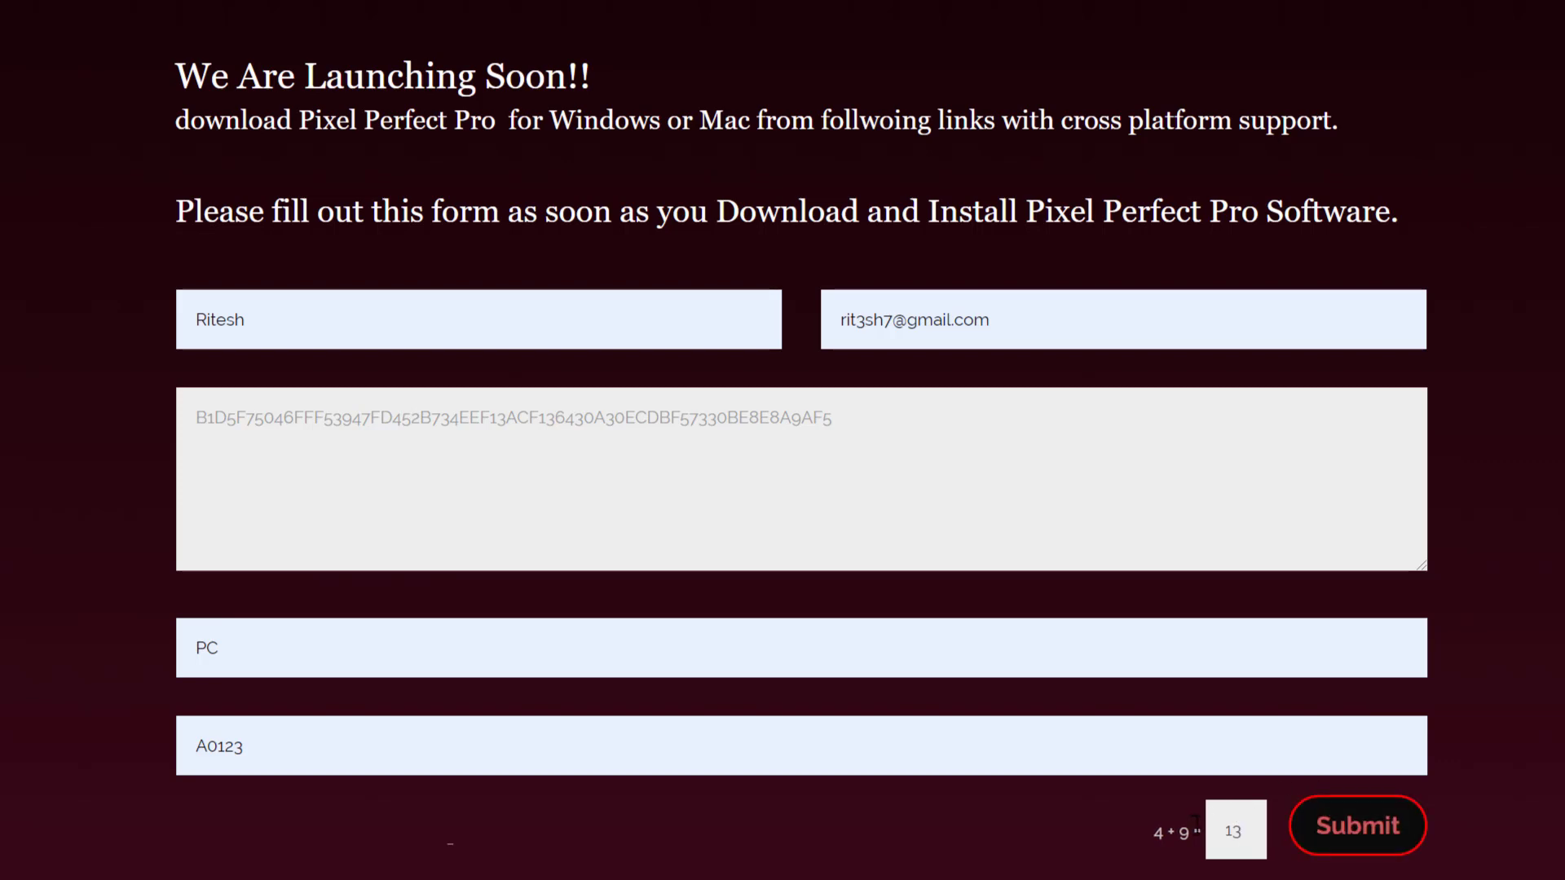
pyautogui.click(1369, 839)
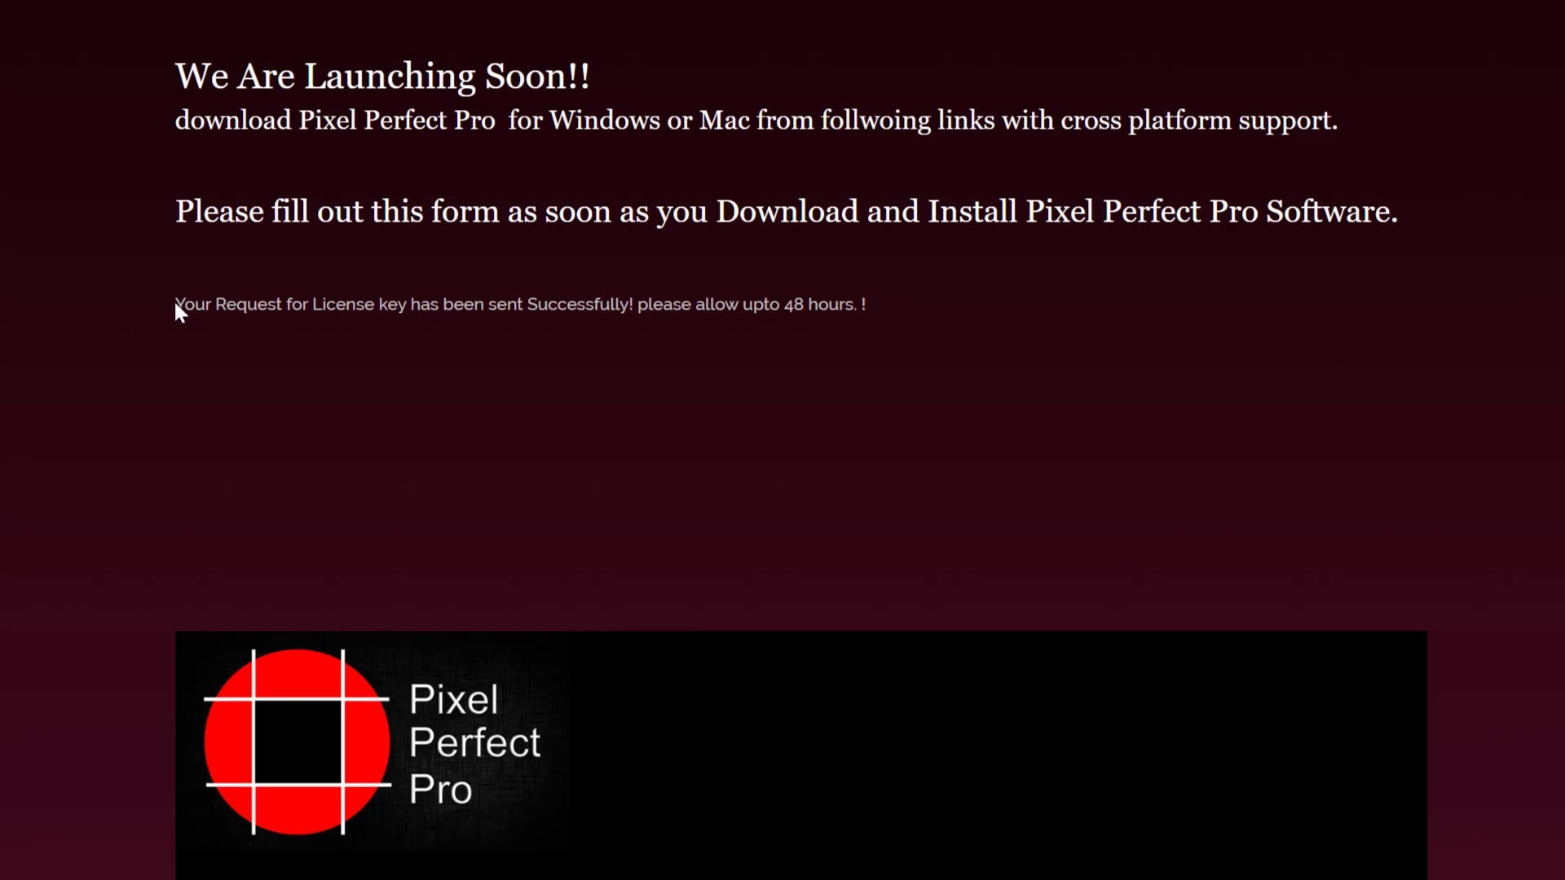
pyautogui.moveTo(177, 308); pyautogui.dragTo(982, 272)
pyautogui.click(952, 304)
pyautogui.tripleClick(952, 304)
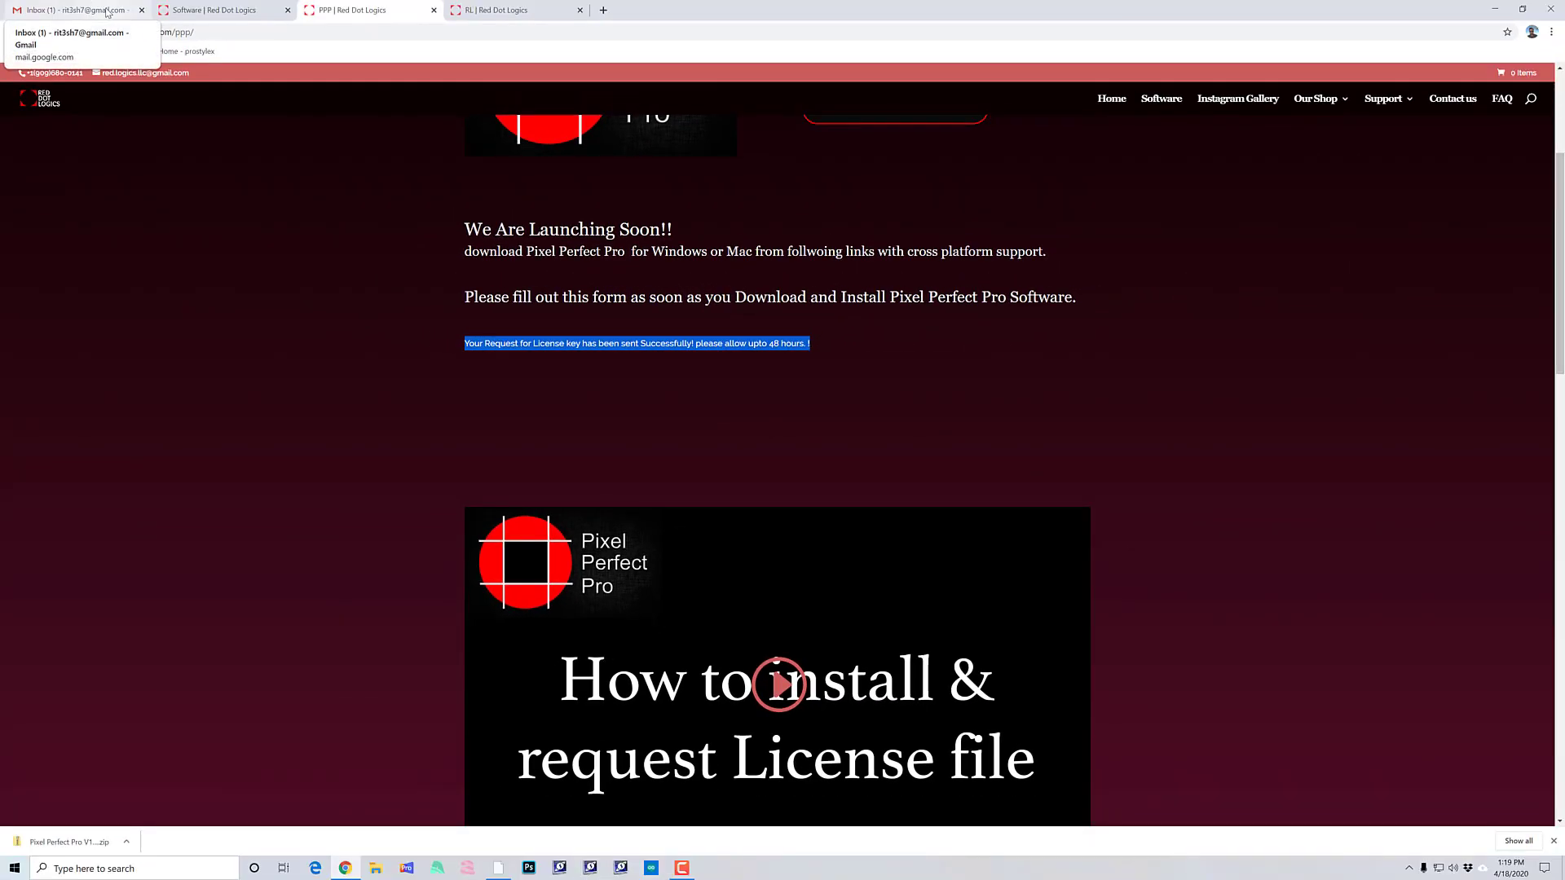
# Step: Open the RedDotLogics reply in the Gmail inbox, download the attached ppp_license.lic file and close the browser
pyautogui.click(106, 12)
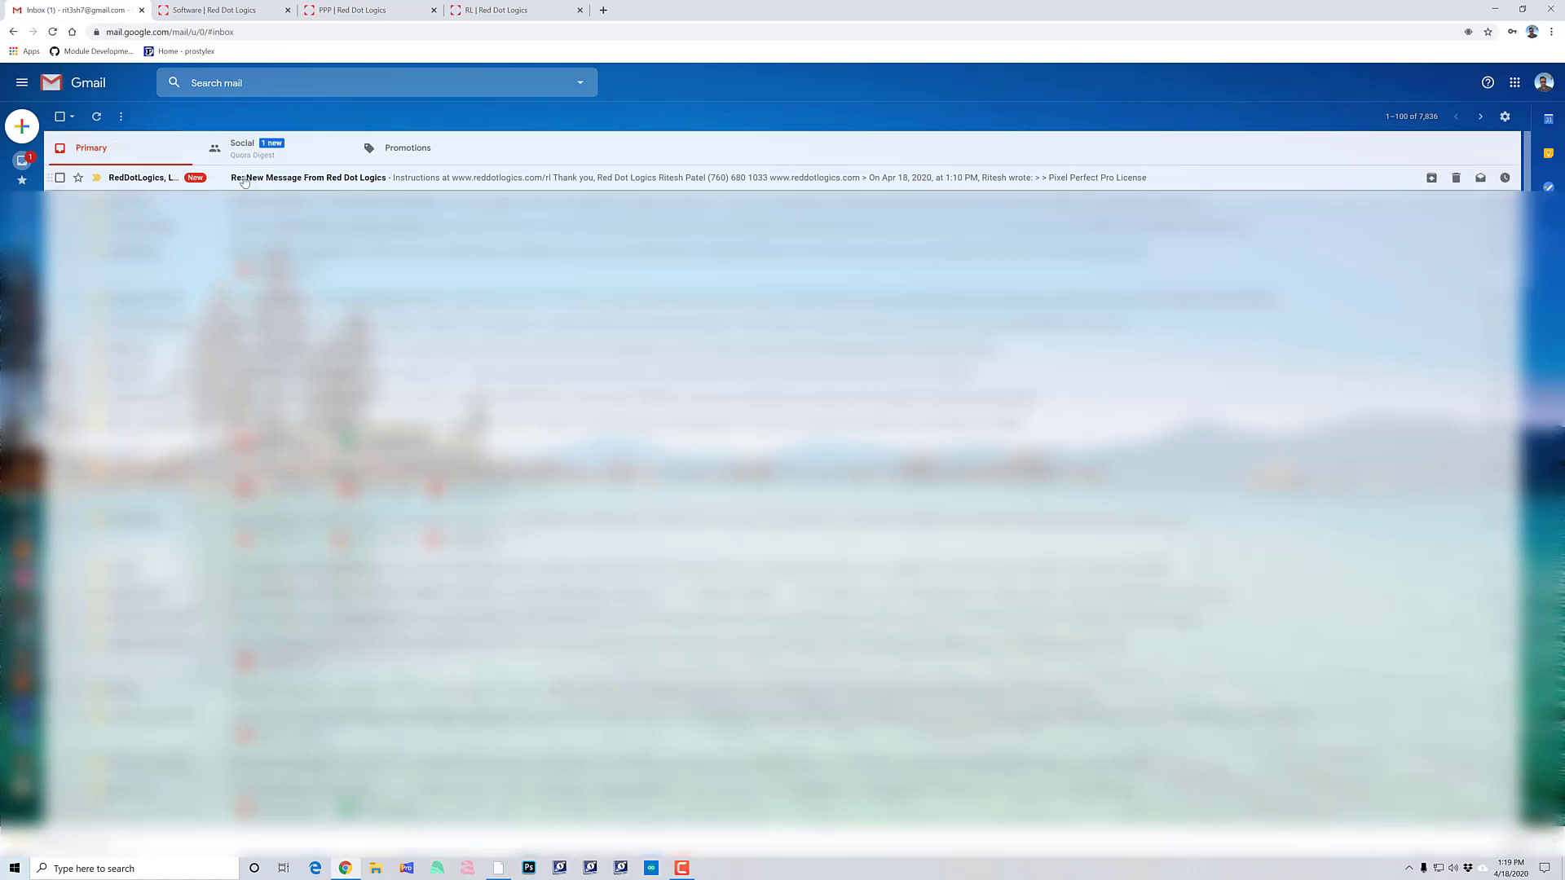
pyautogui.click(288, 186)
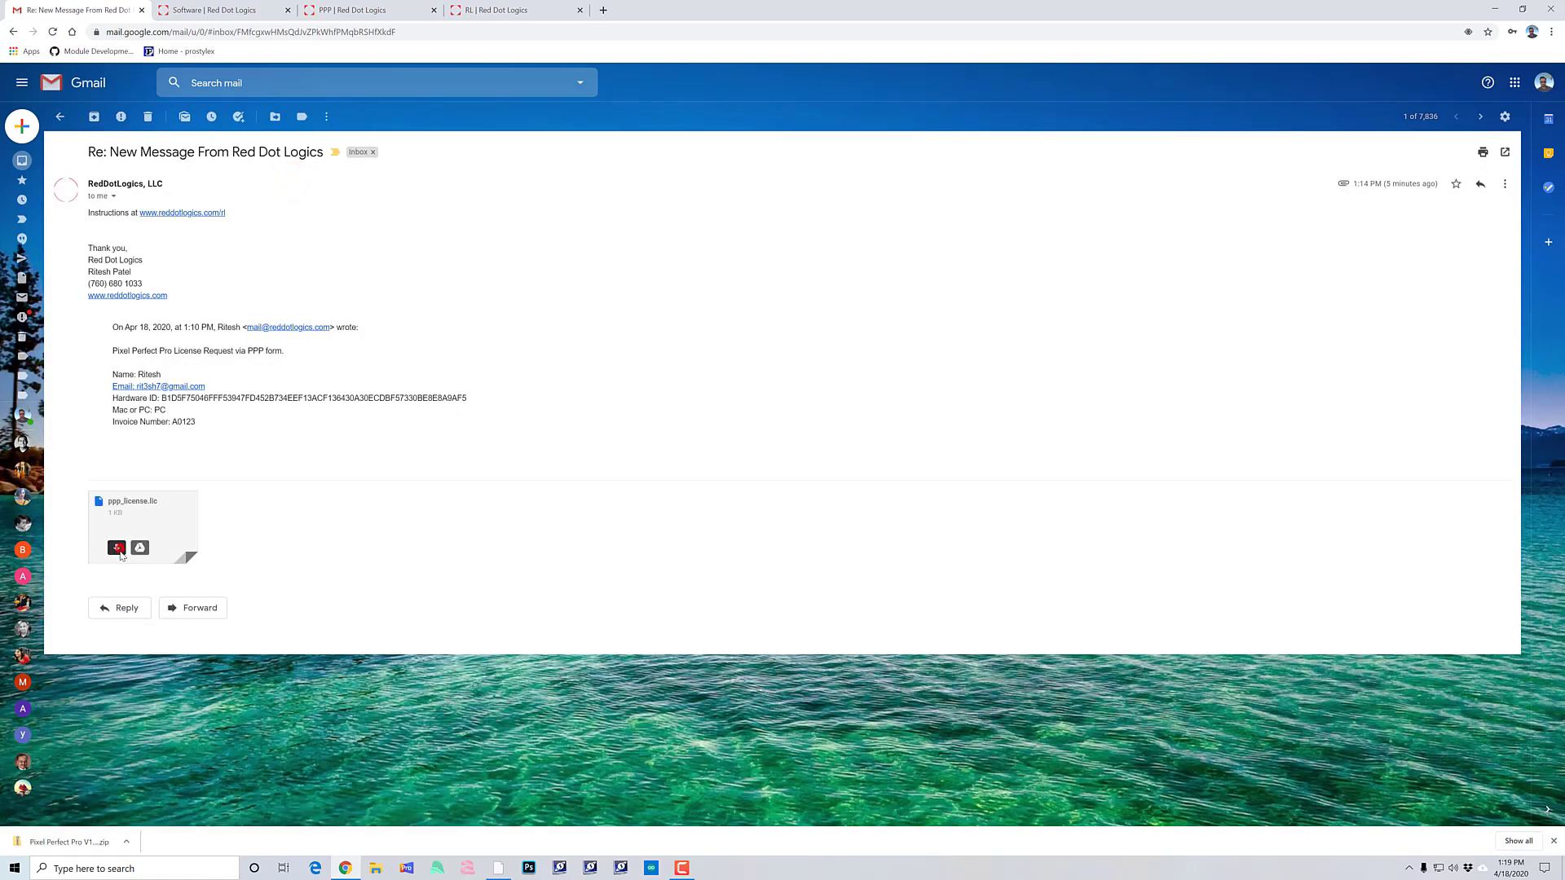
pyautogui.click(119, 553)
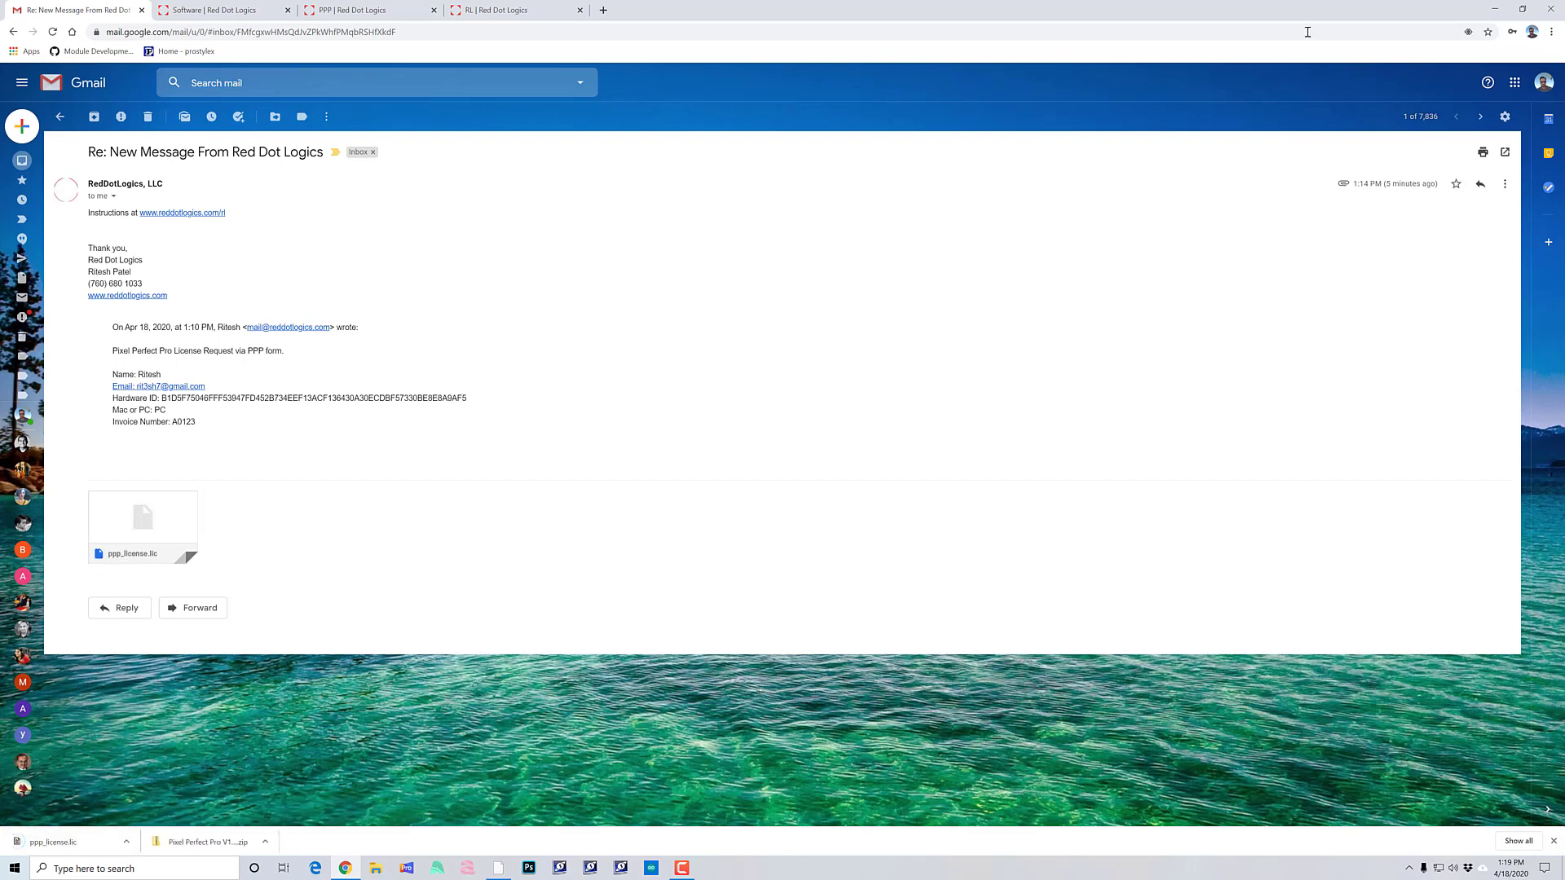
pyautogui.click(1551, 9)
pyautogui.click(525, 291)
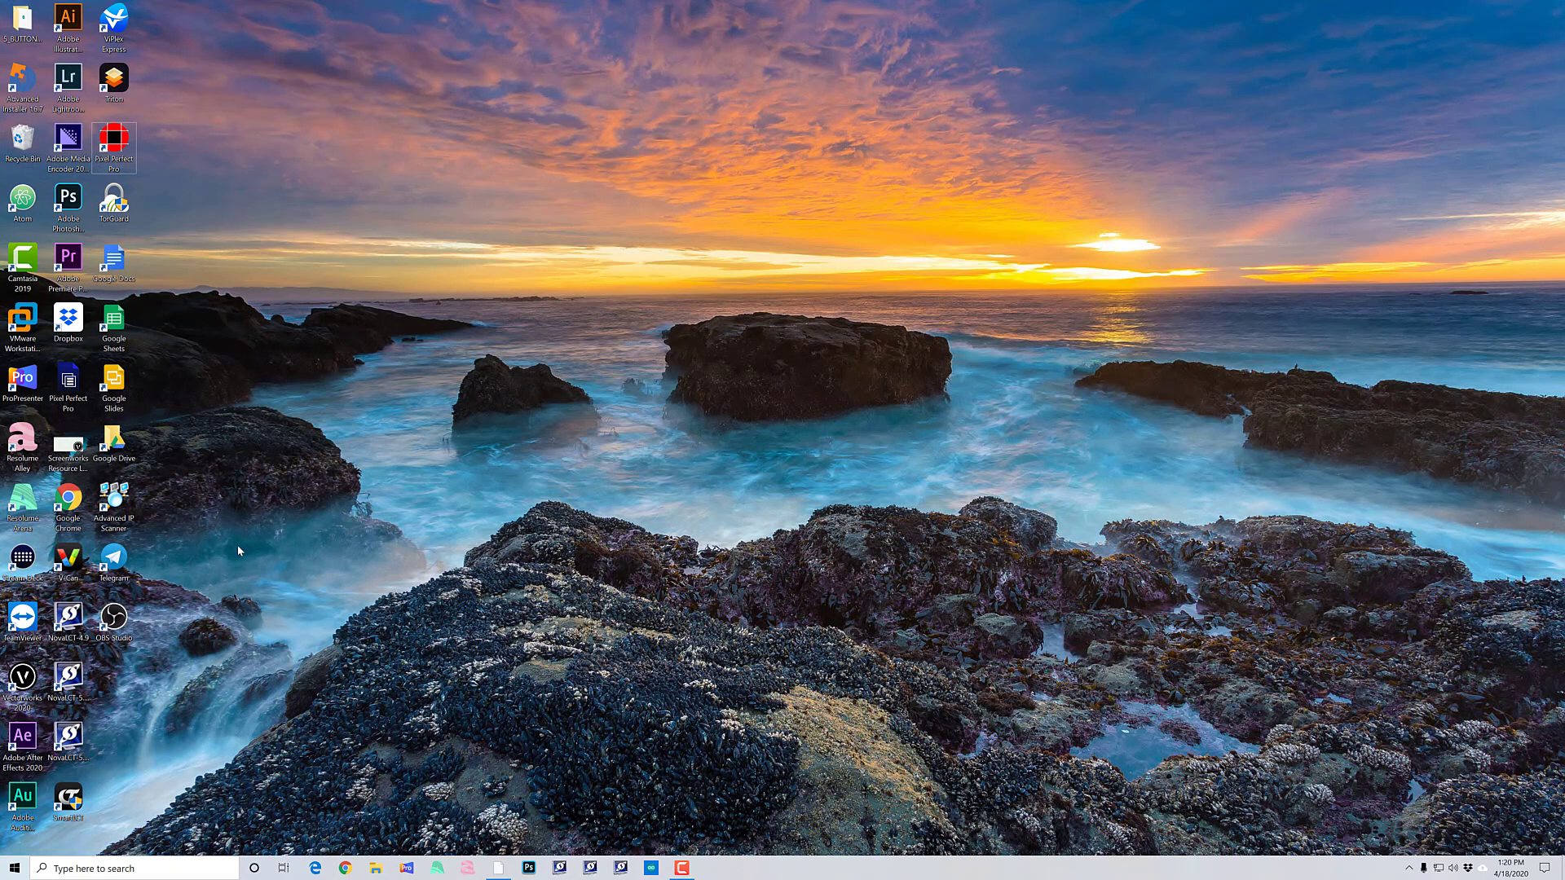
# Step: Launch Pixel Perfect Pro and open the OS (C:) drive in a File Explorer window placed beside the license message
pyautogui.doubleClick(114, 145)
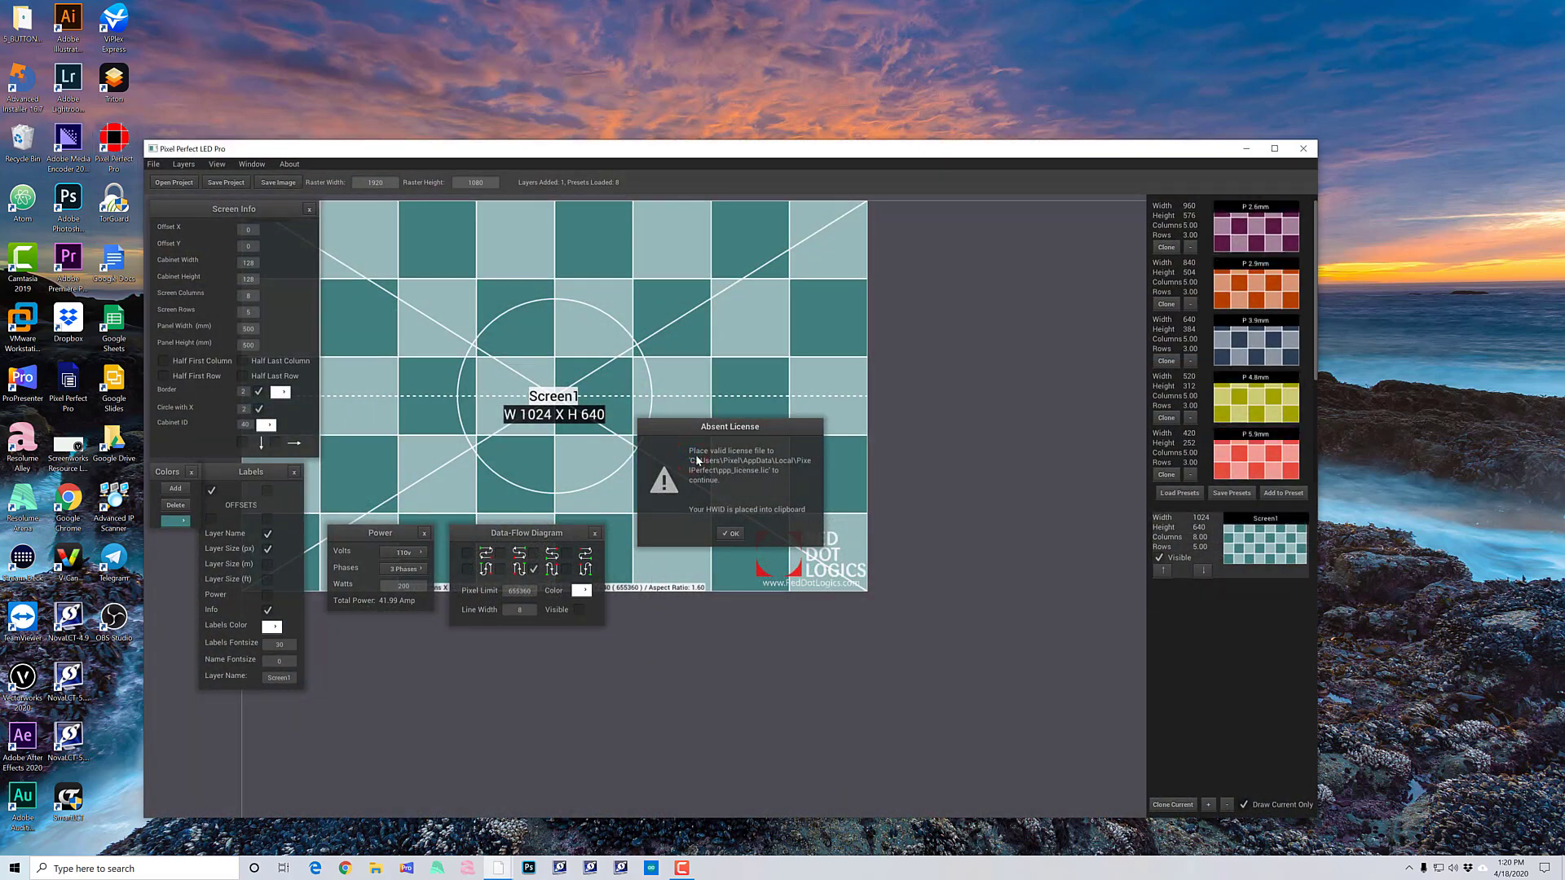
pyautogui.click(376, 868)
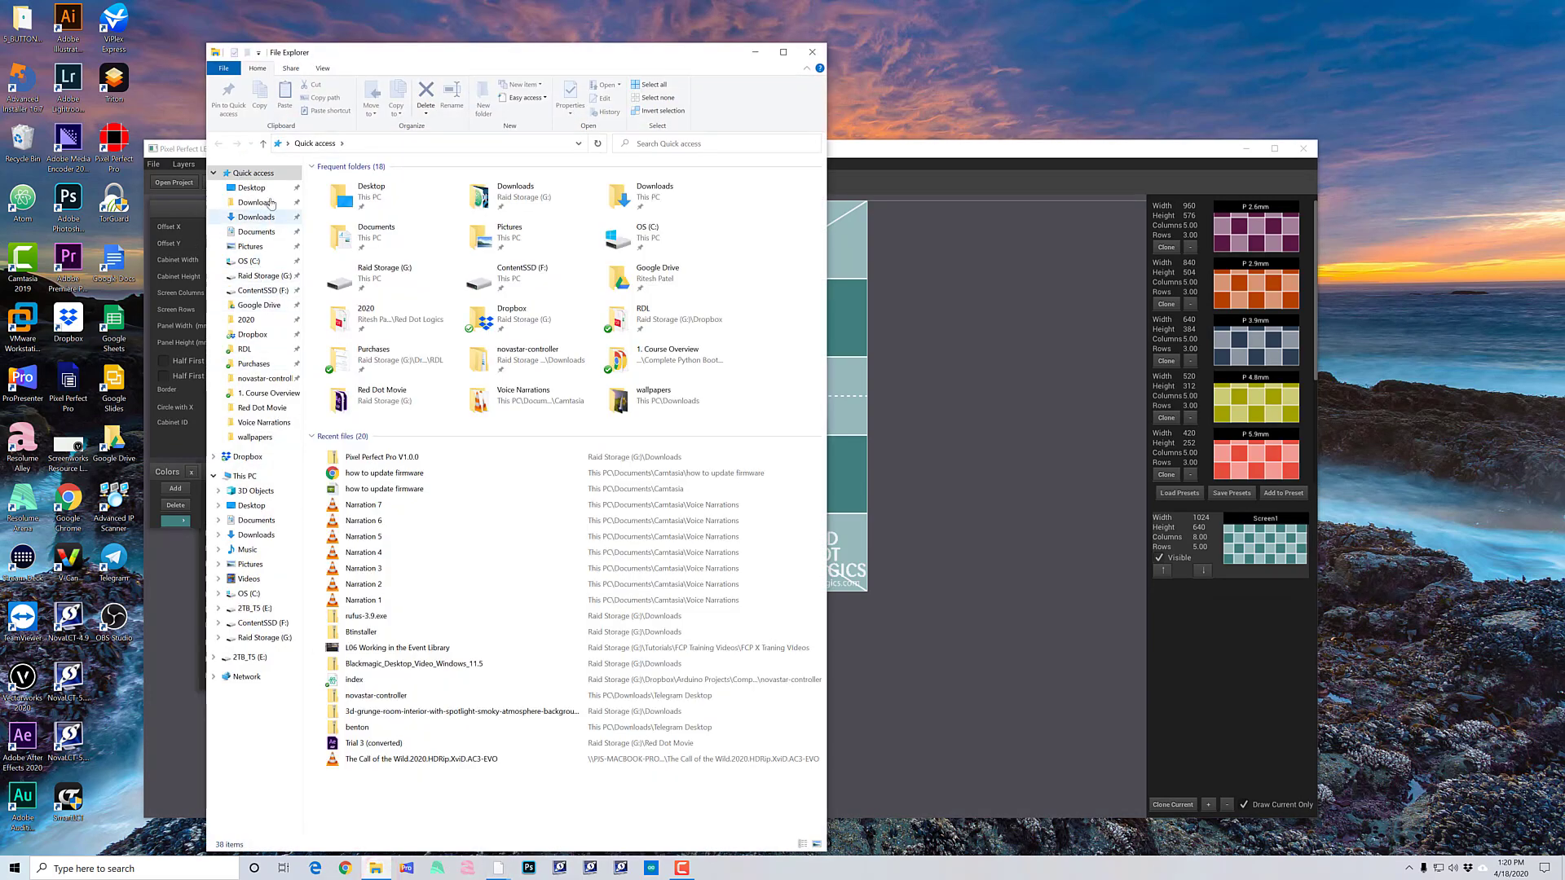
pyautogui.click(350, 281)
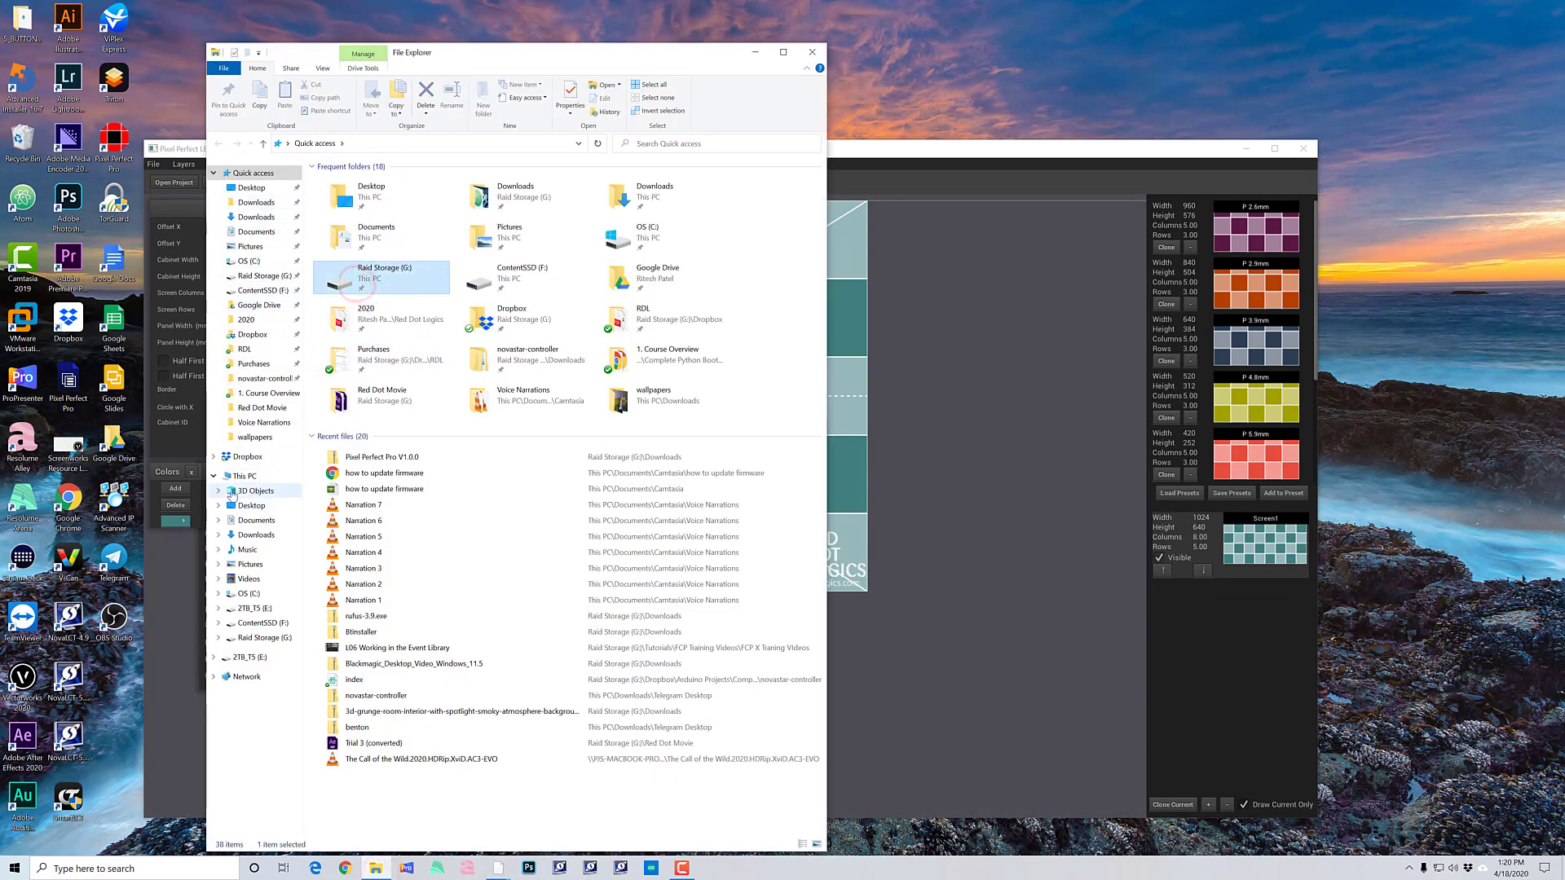
pyautogui.click(238, 476)
pyautogui.click(388, 321)
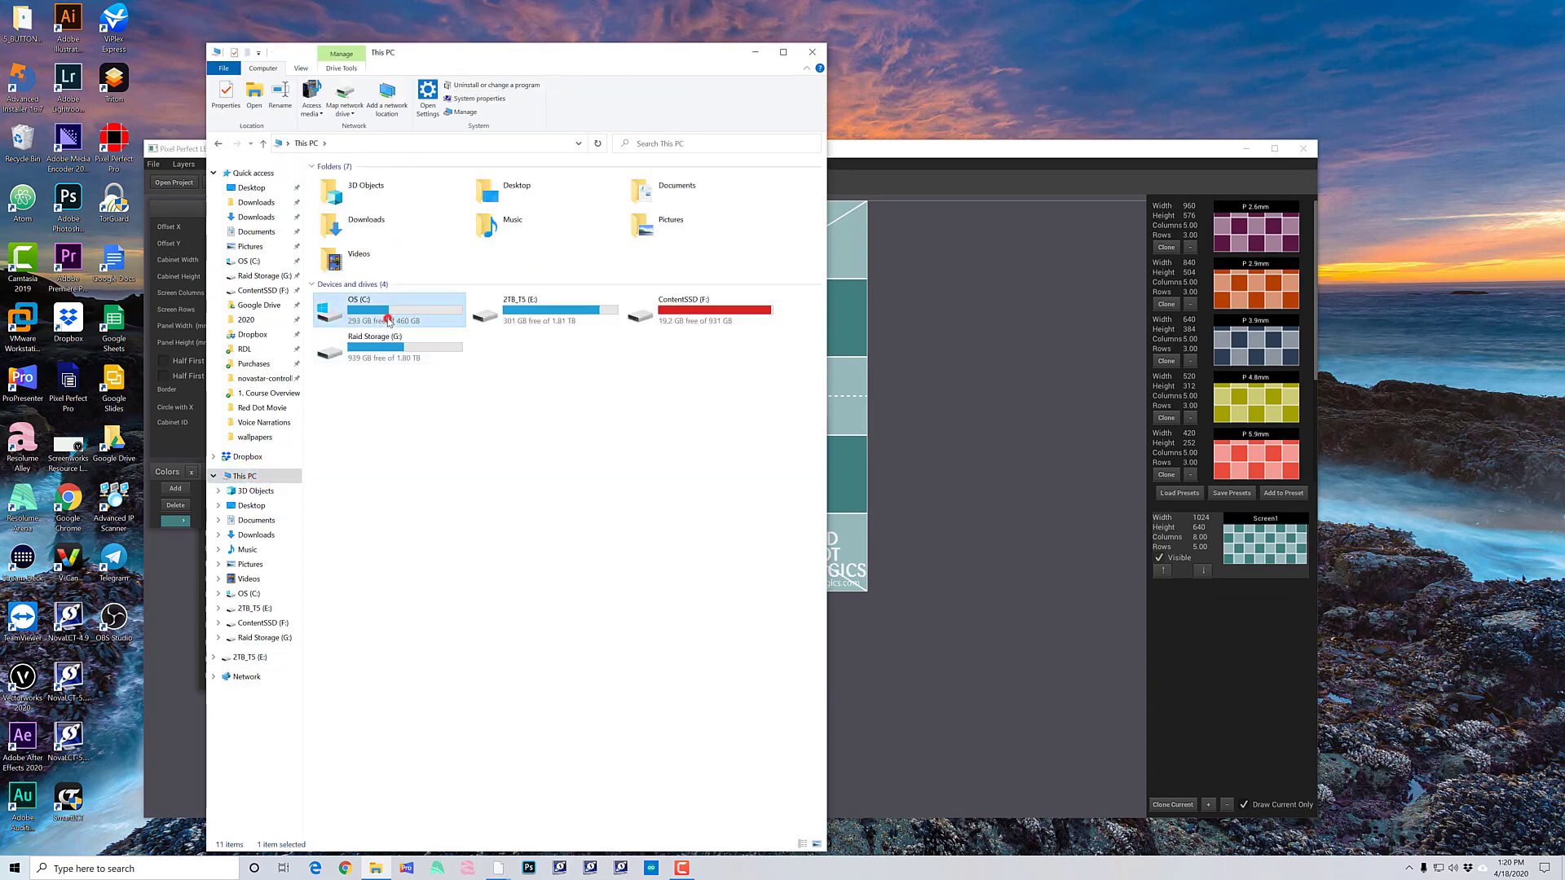
pyautogui.doubleClick(388, 320)
pyautogui.moveTo(477, 55); pyautogui.dragTo(1182, 84)
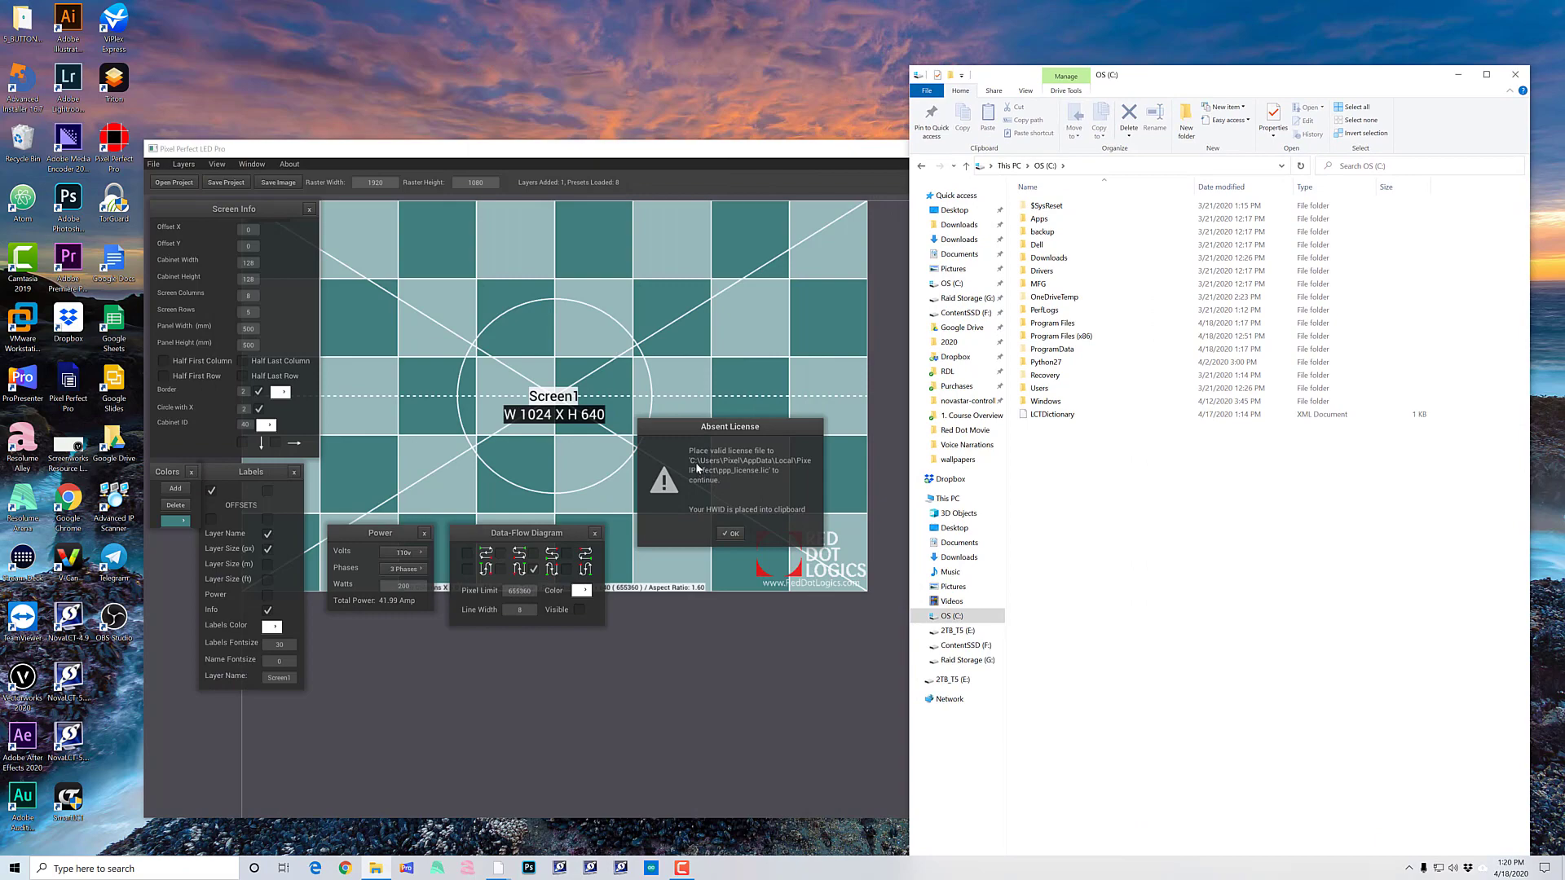
# Step: Follow the path in the Absent License message to C:\Users\Pixel and select the AppData folder
pyautogui.click(697, 468)
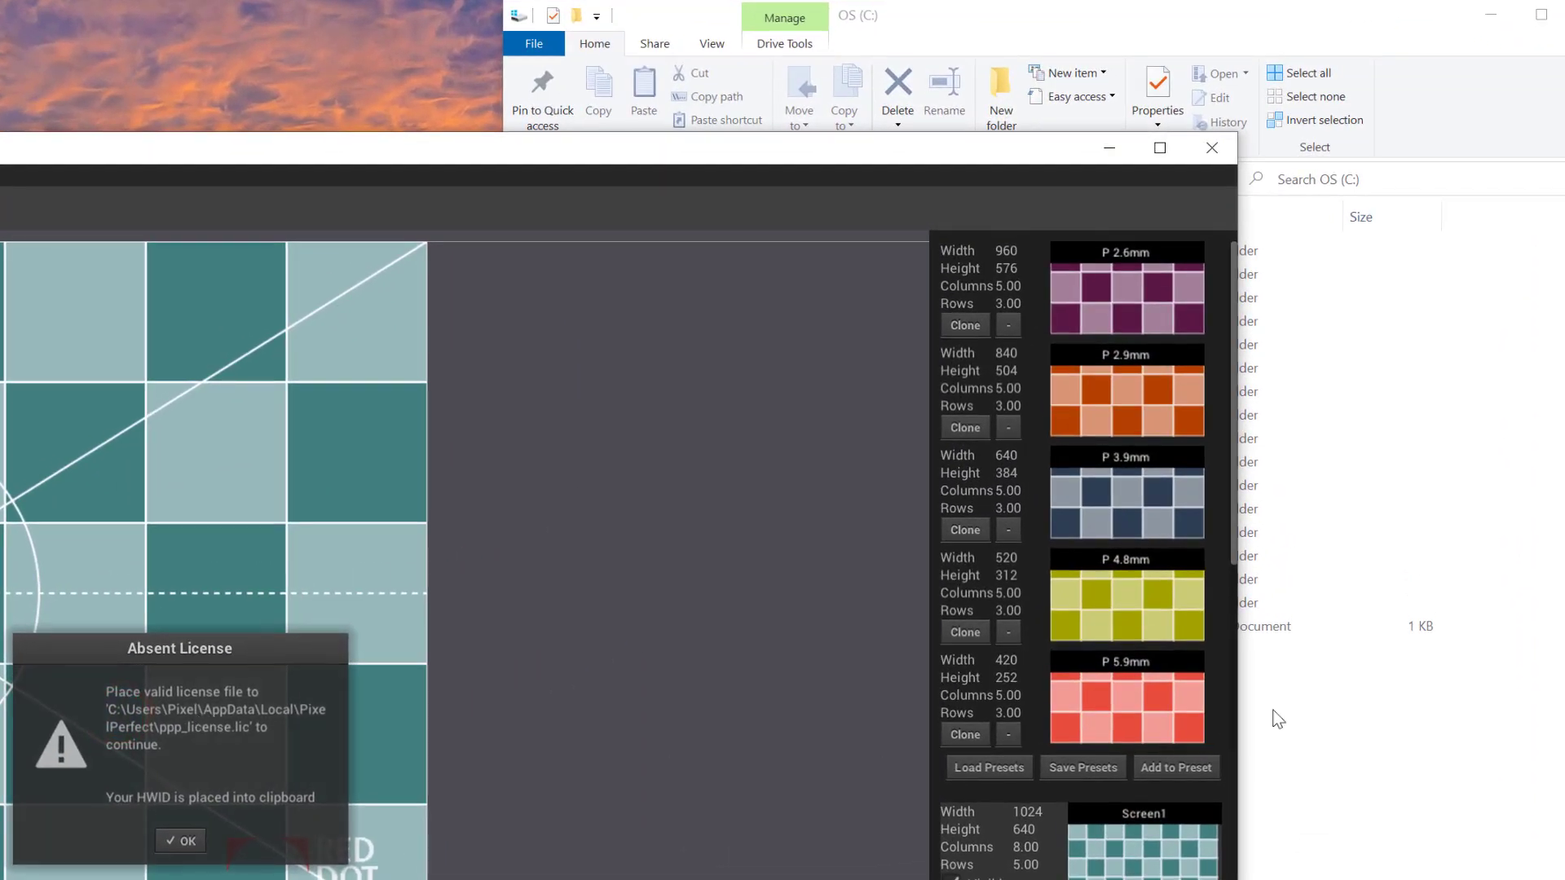
pyautogui.click(1463, 721)
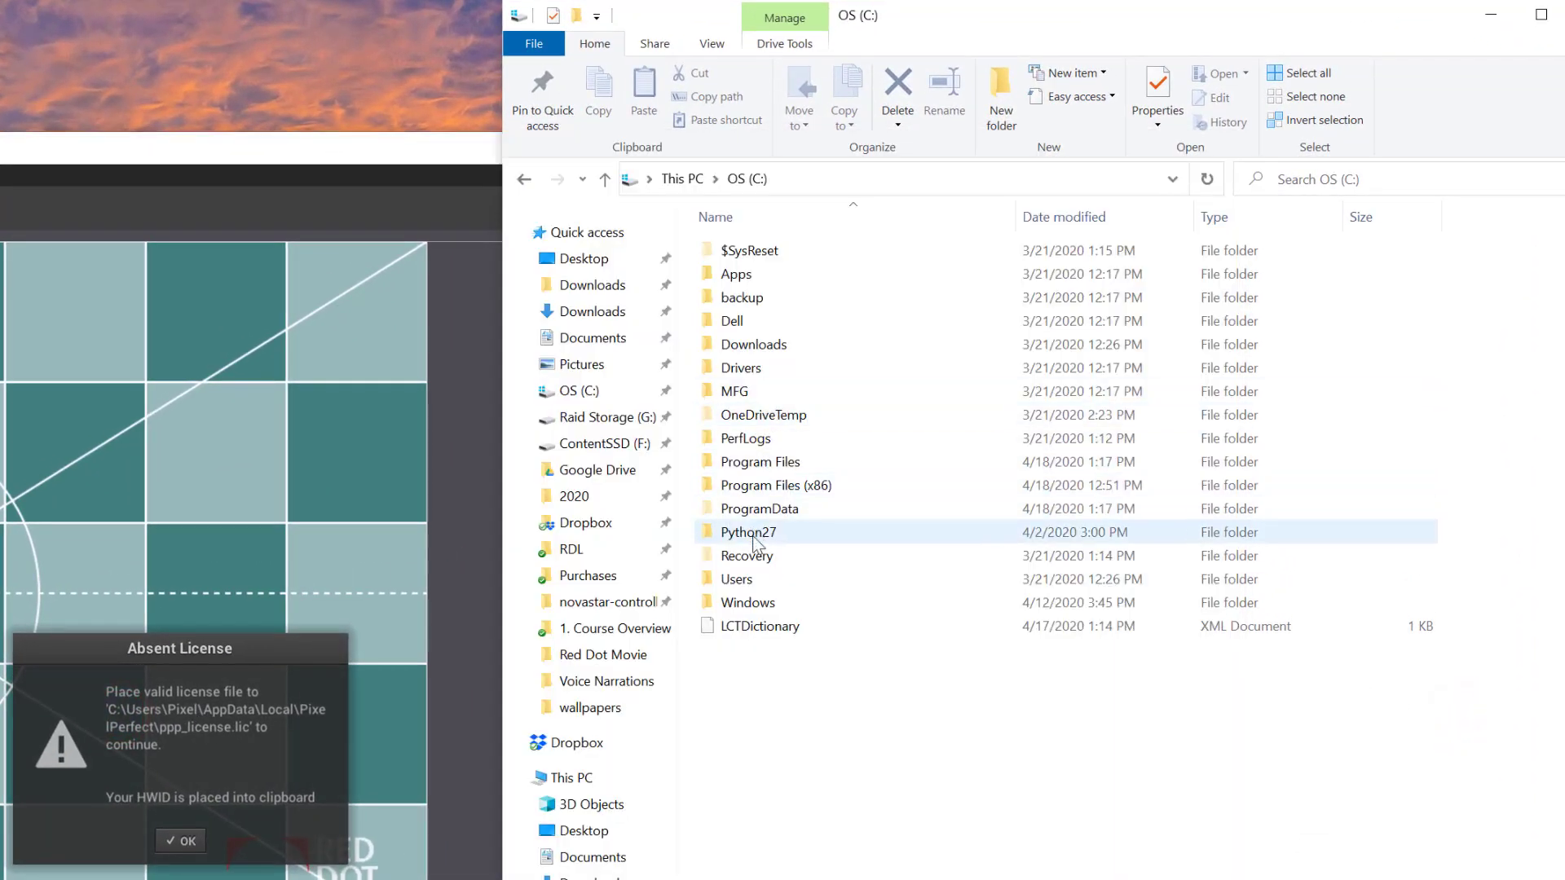
pyautogui.doubleClick(759, 580)
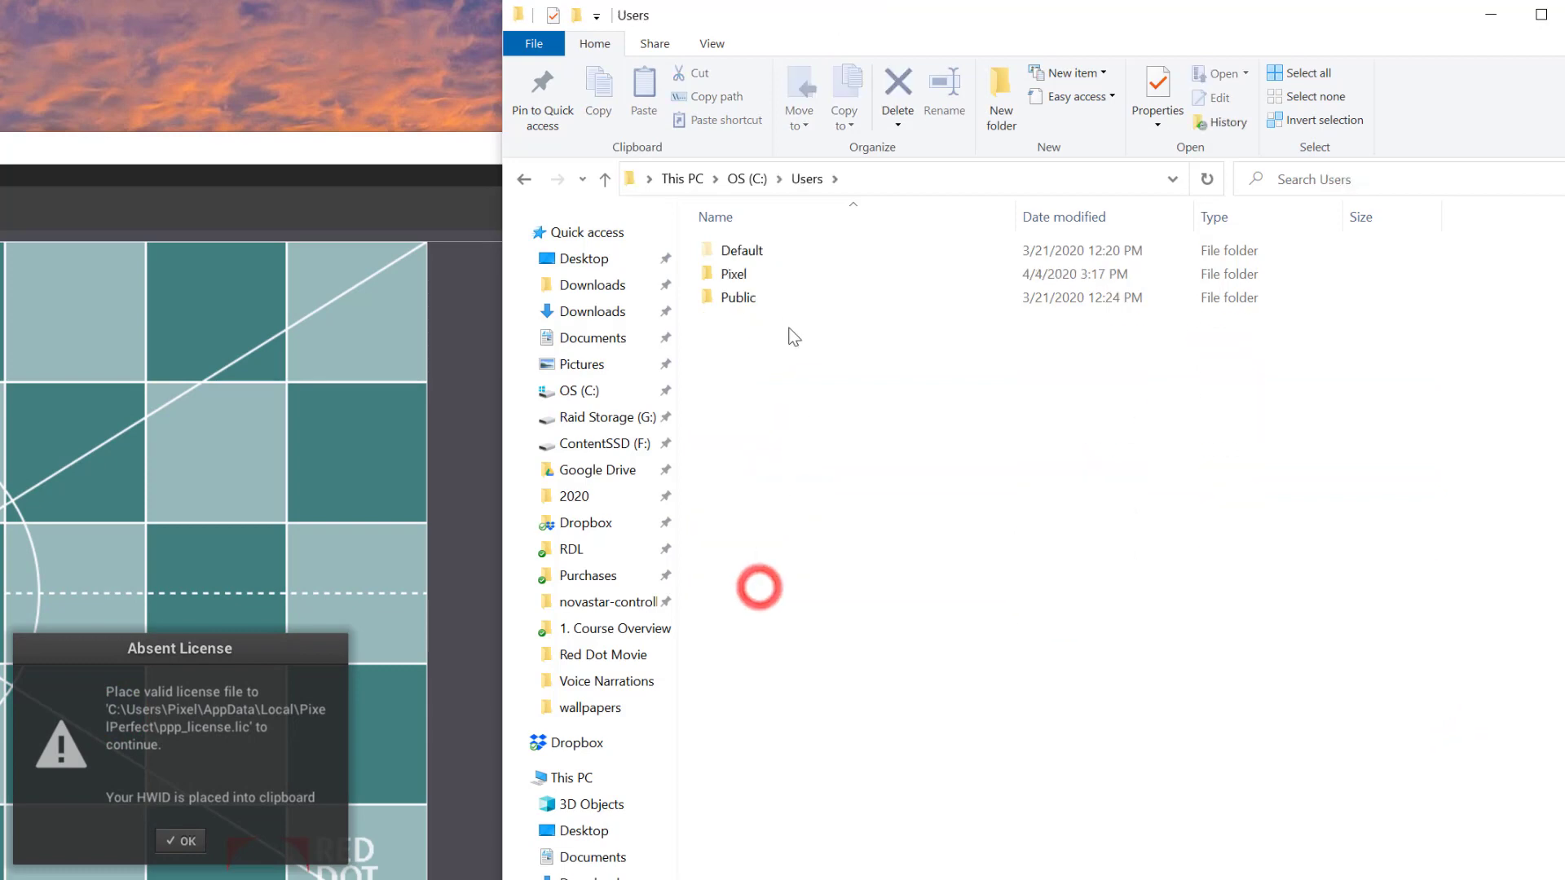
pyautogui.doubleClick(751, 279)
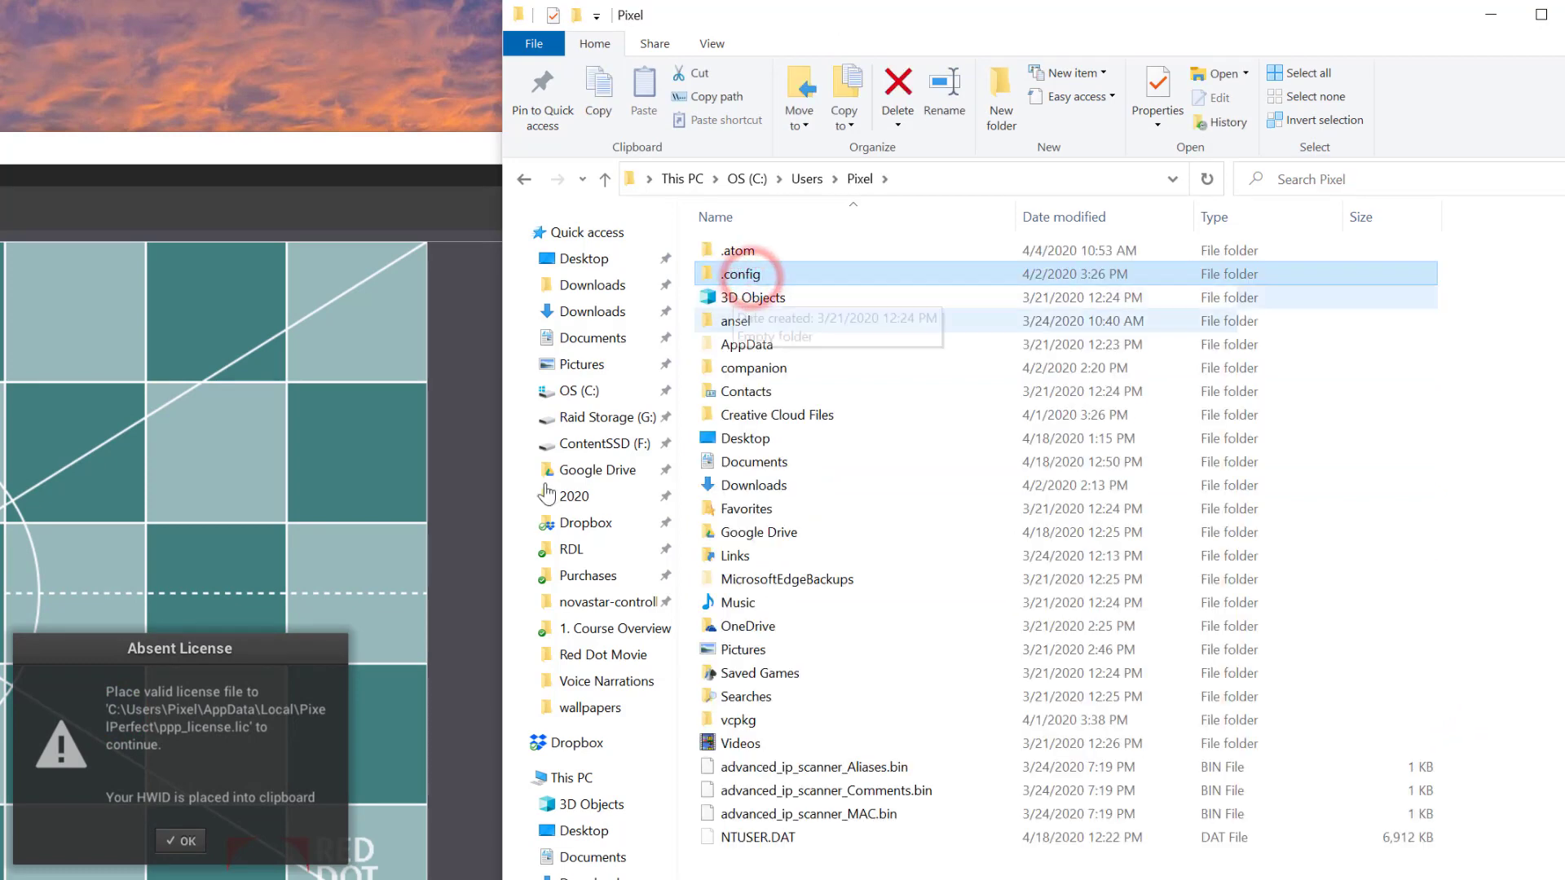
pyautogui.click(223, 714)
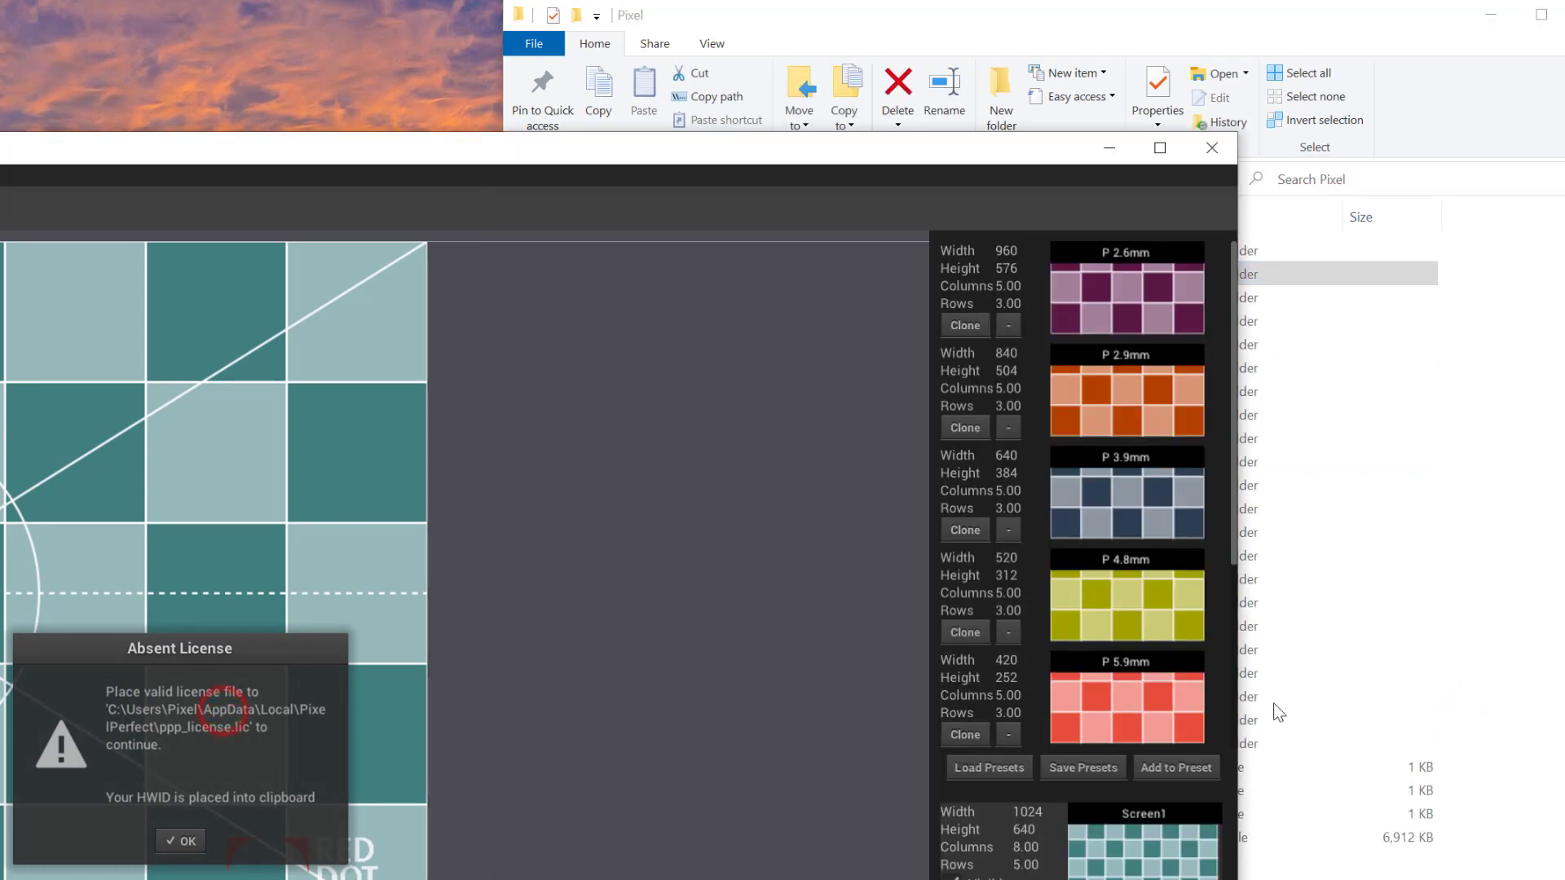
pyautogui.click(1398, 650)
pyautogui.click(746, 346)
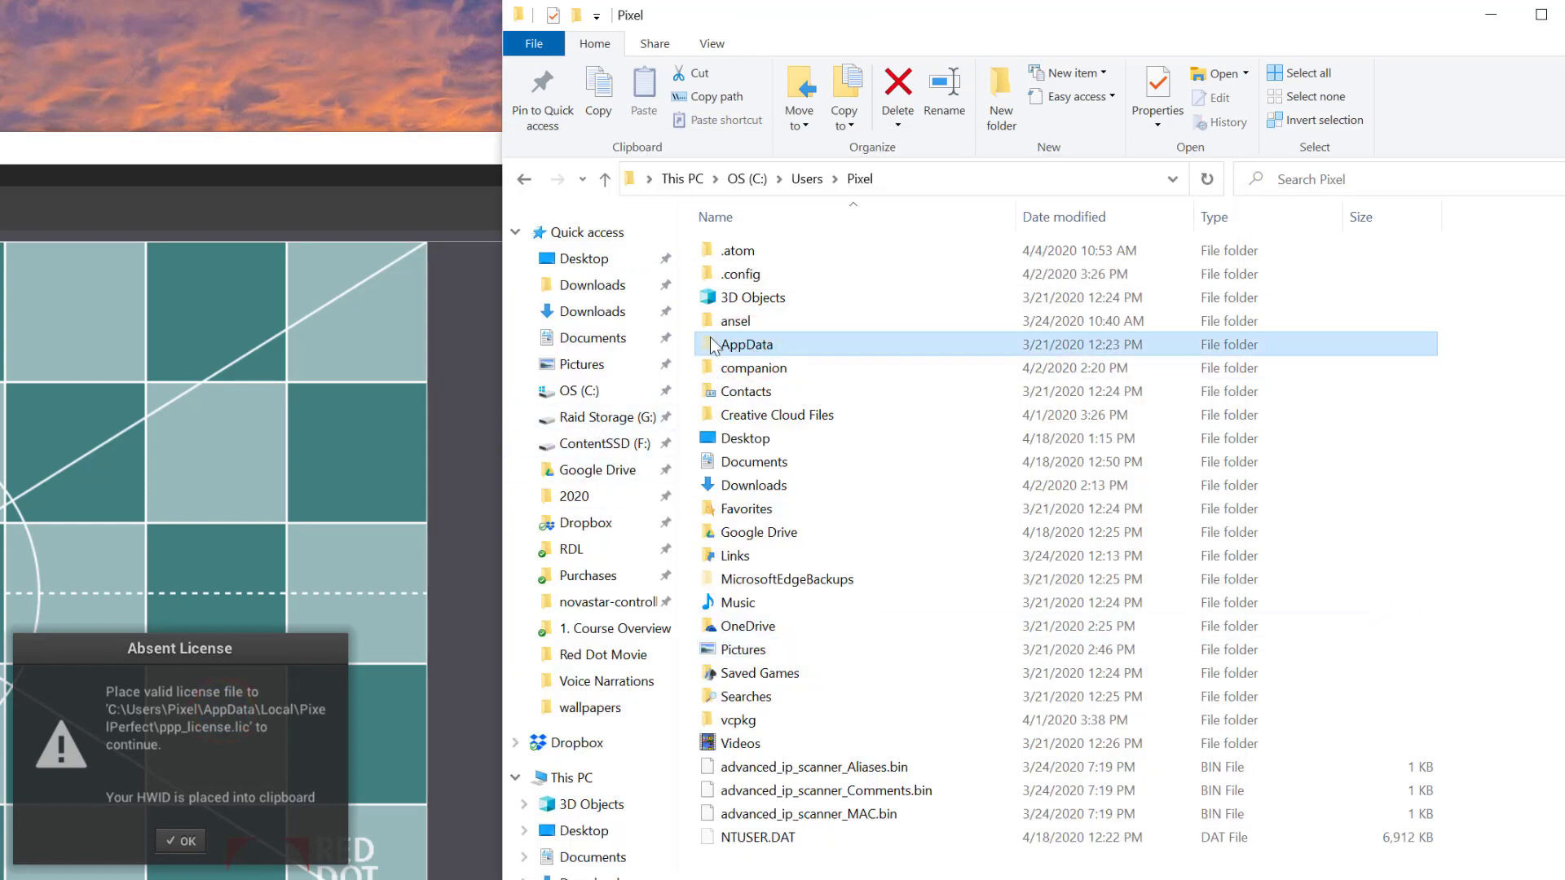
# Step: Turn the display of hidden items off and back on in the Pixel user folder
pyautogui.click(715, 44)
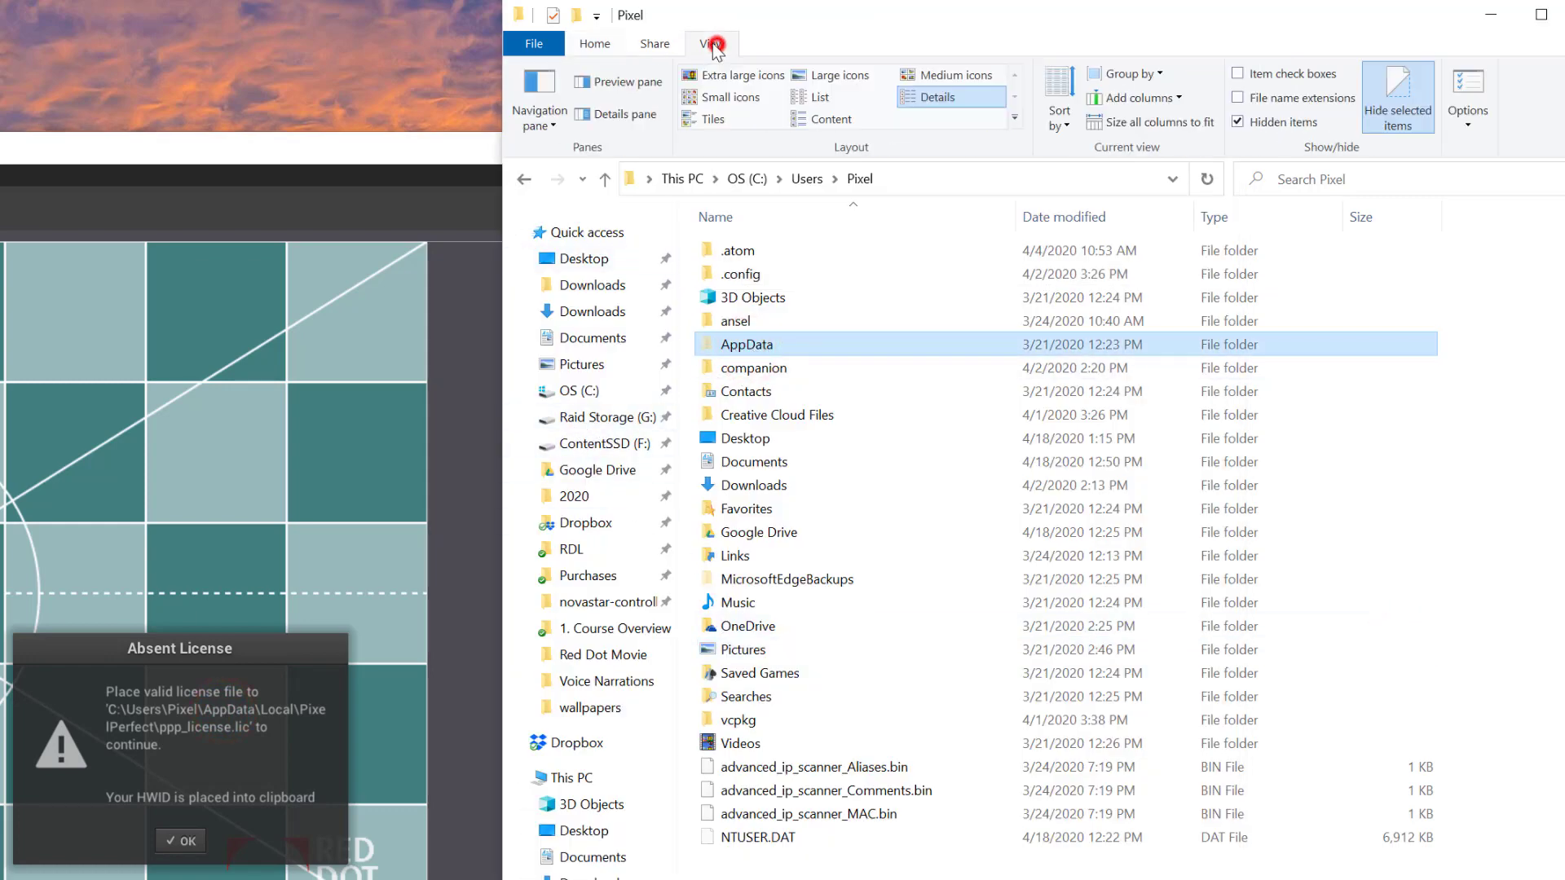
pyautogui.click(1263, 124)
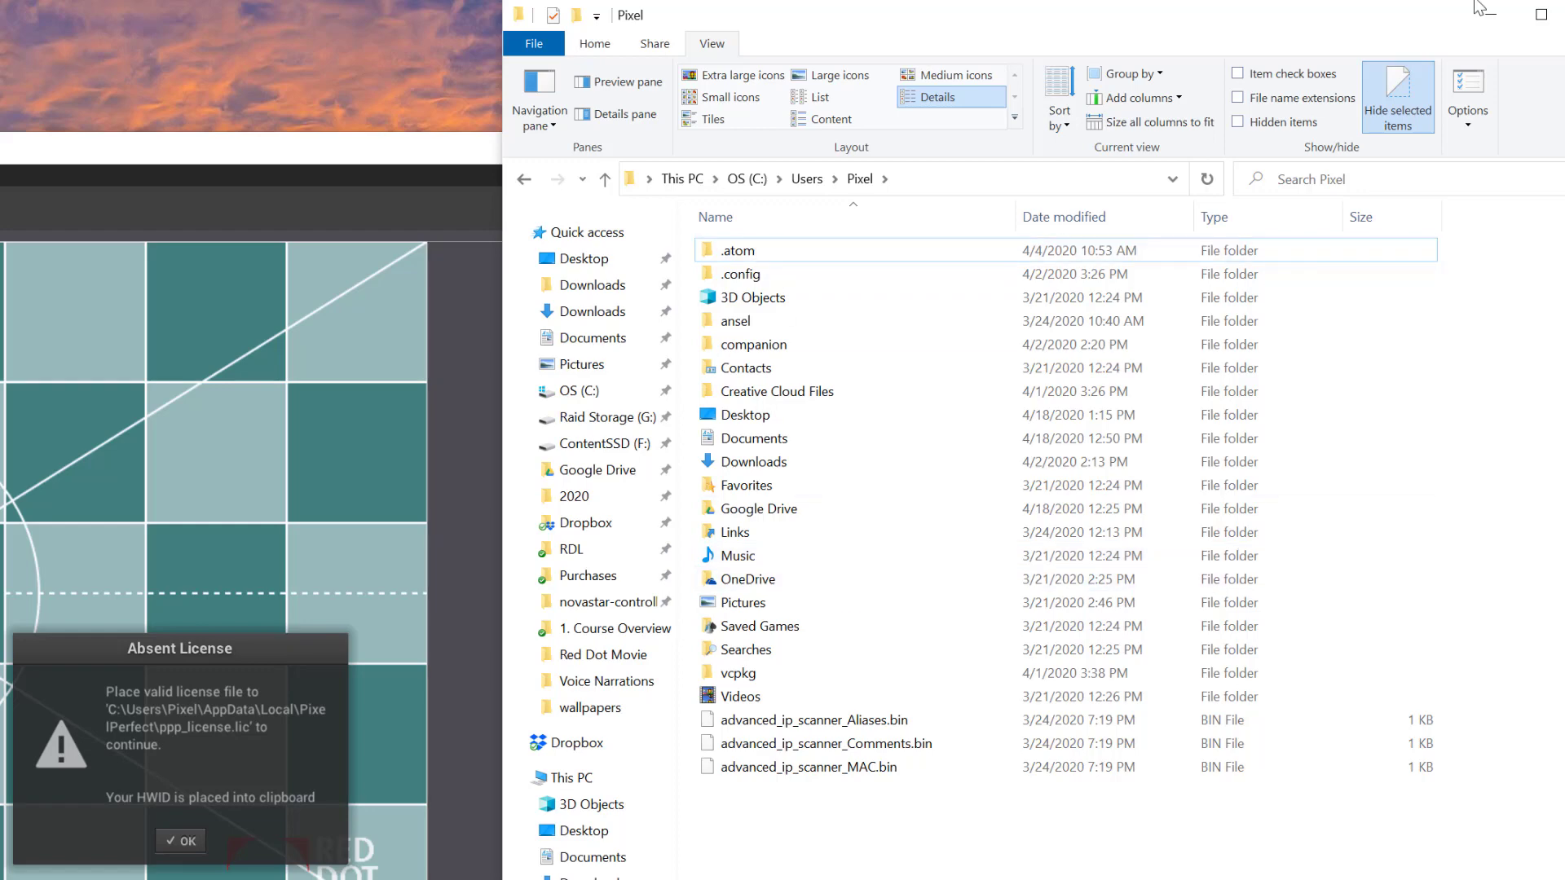
pyautogui.click(1268, 125)
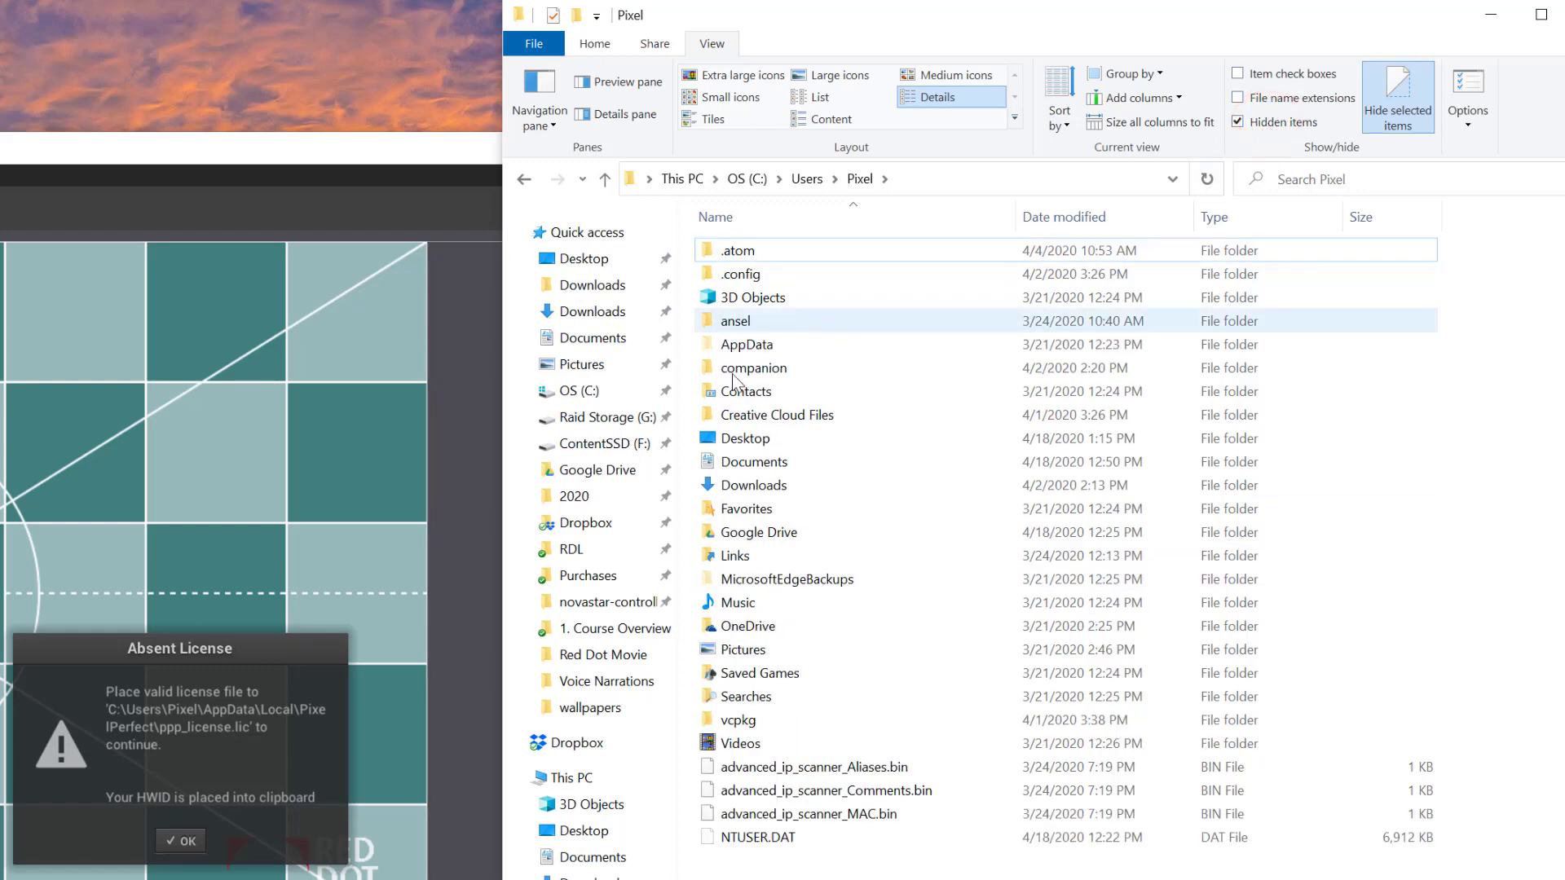
# Step: Open the PixelPerfect folder inside AppData\Local
pyautogui.doubleClick(747, 349)
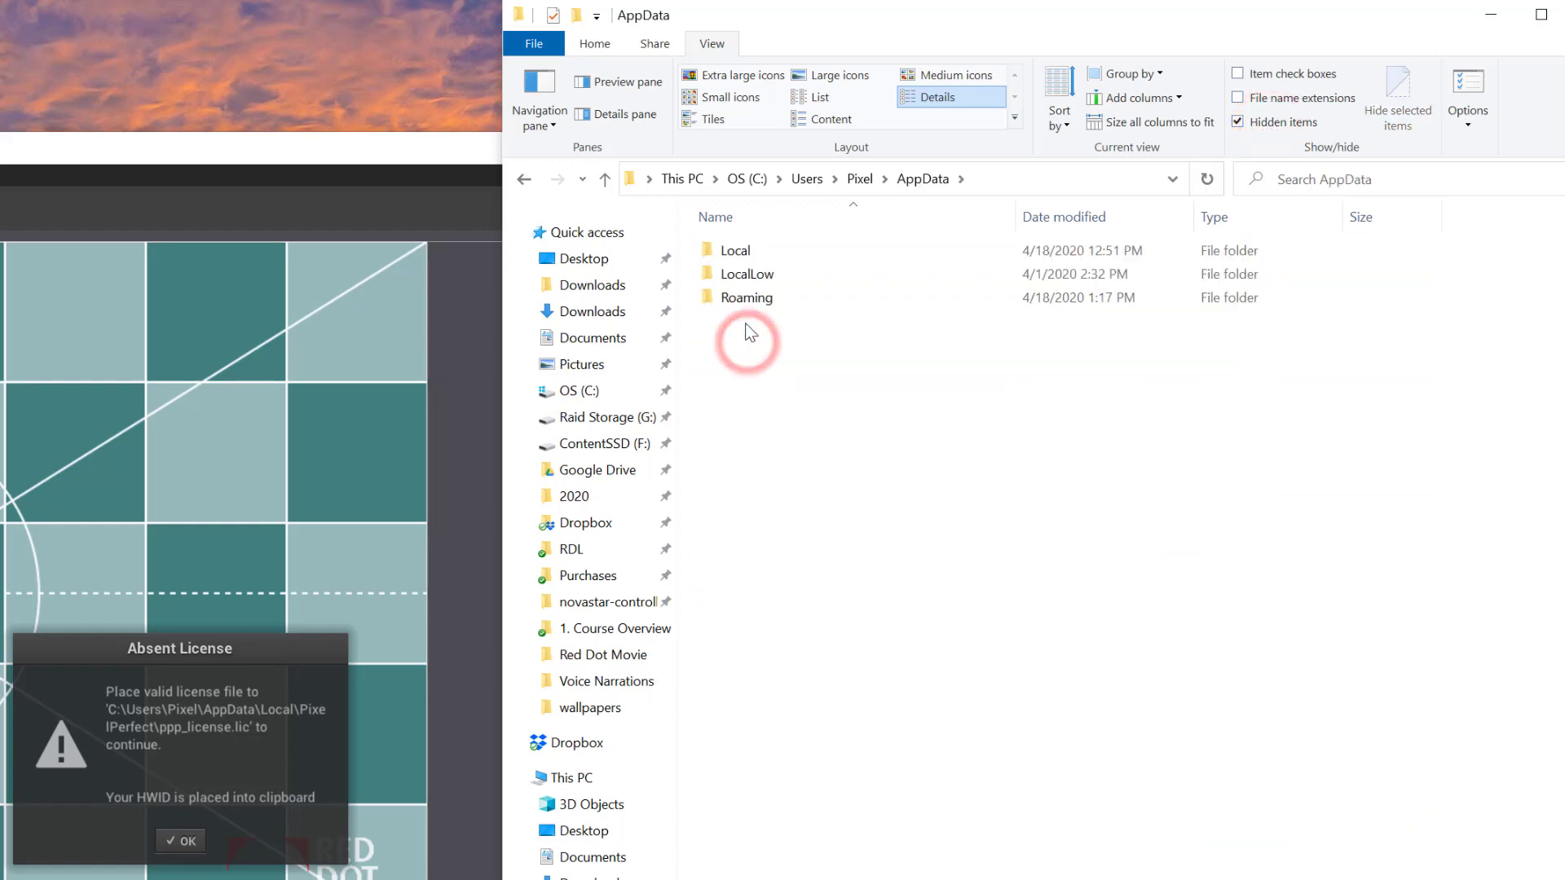
pyautogui.doubleClick(744, 252)
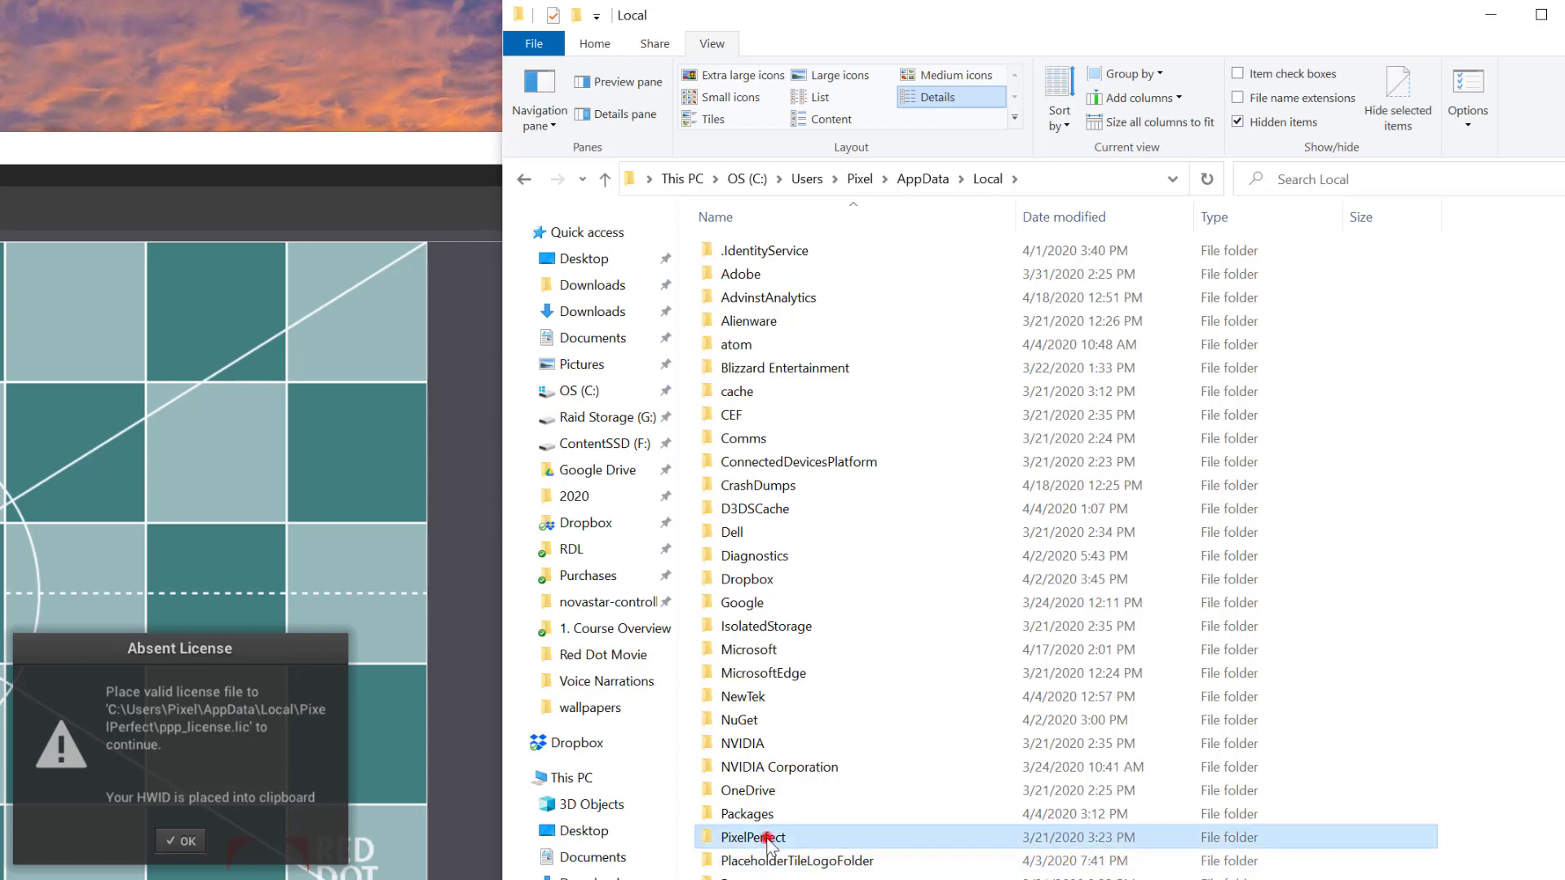
pyautogui.doubleClick(767, 838)
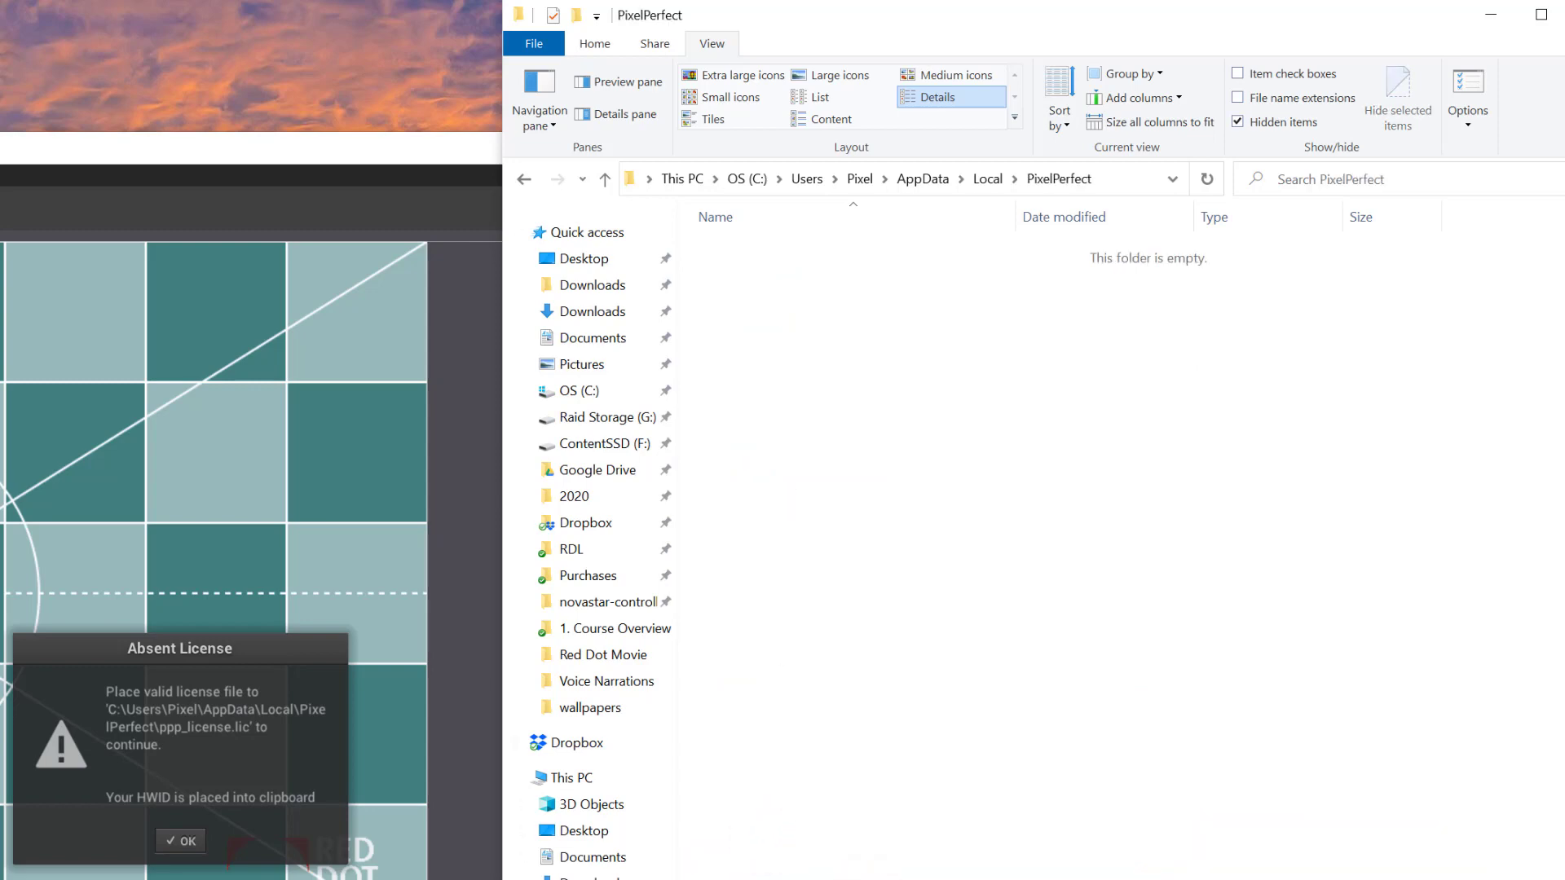
# Step: Open the Downloads folder on Raid Storage (G:) in a second File Explorer window beside the PixelPerfect folder window
pyautogui.hotkey('ctrl', 'n')
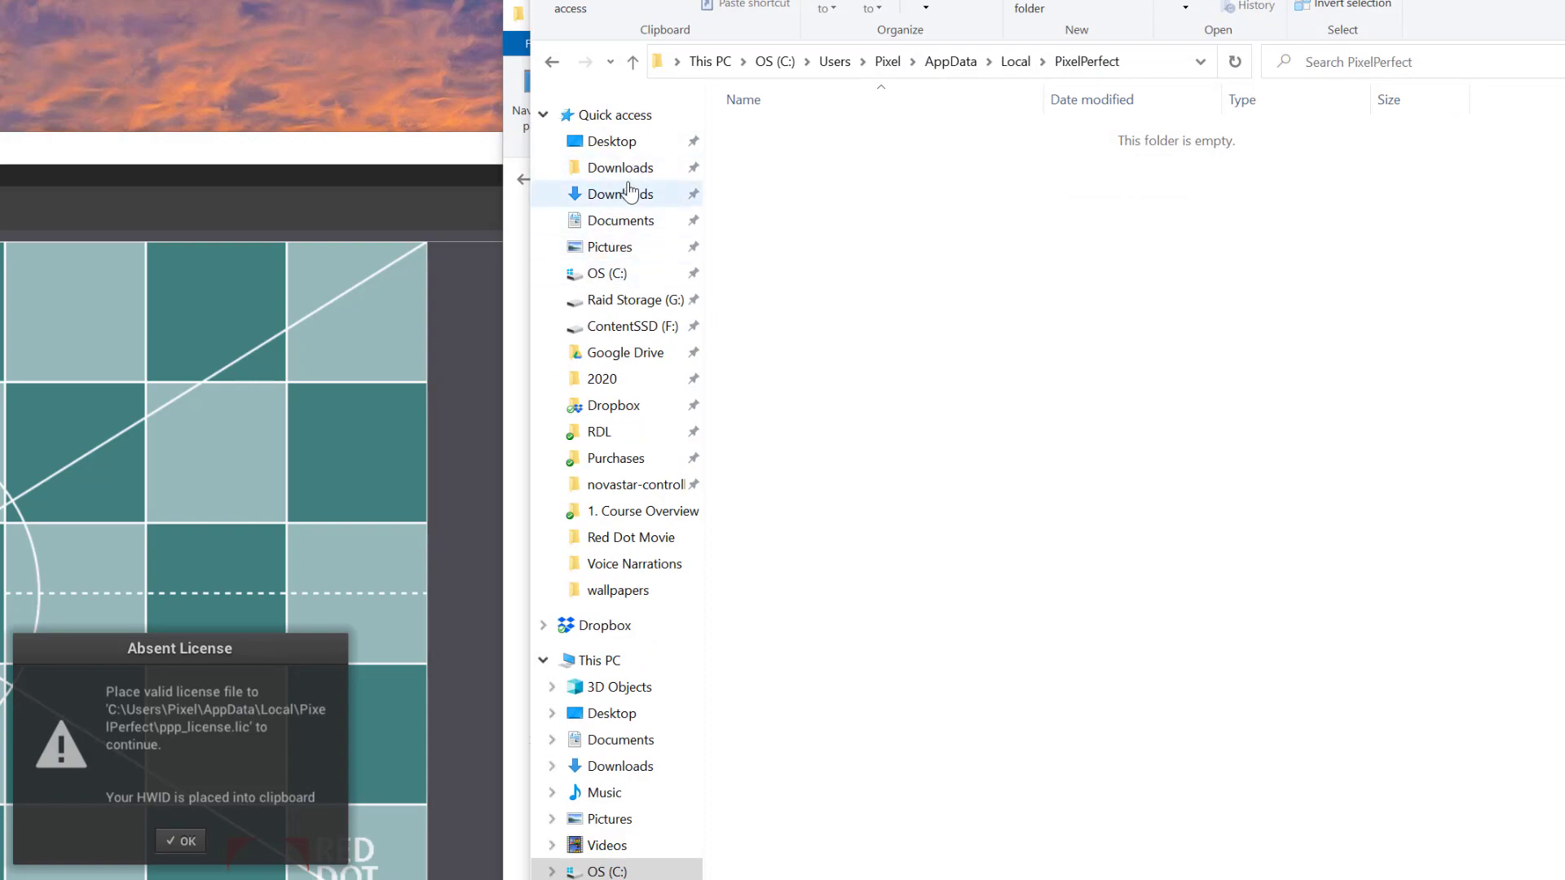
pyautogui.click(632, 171)
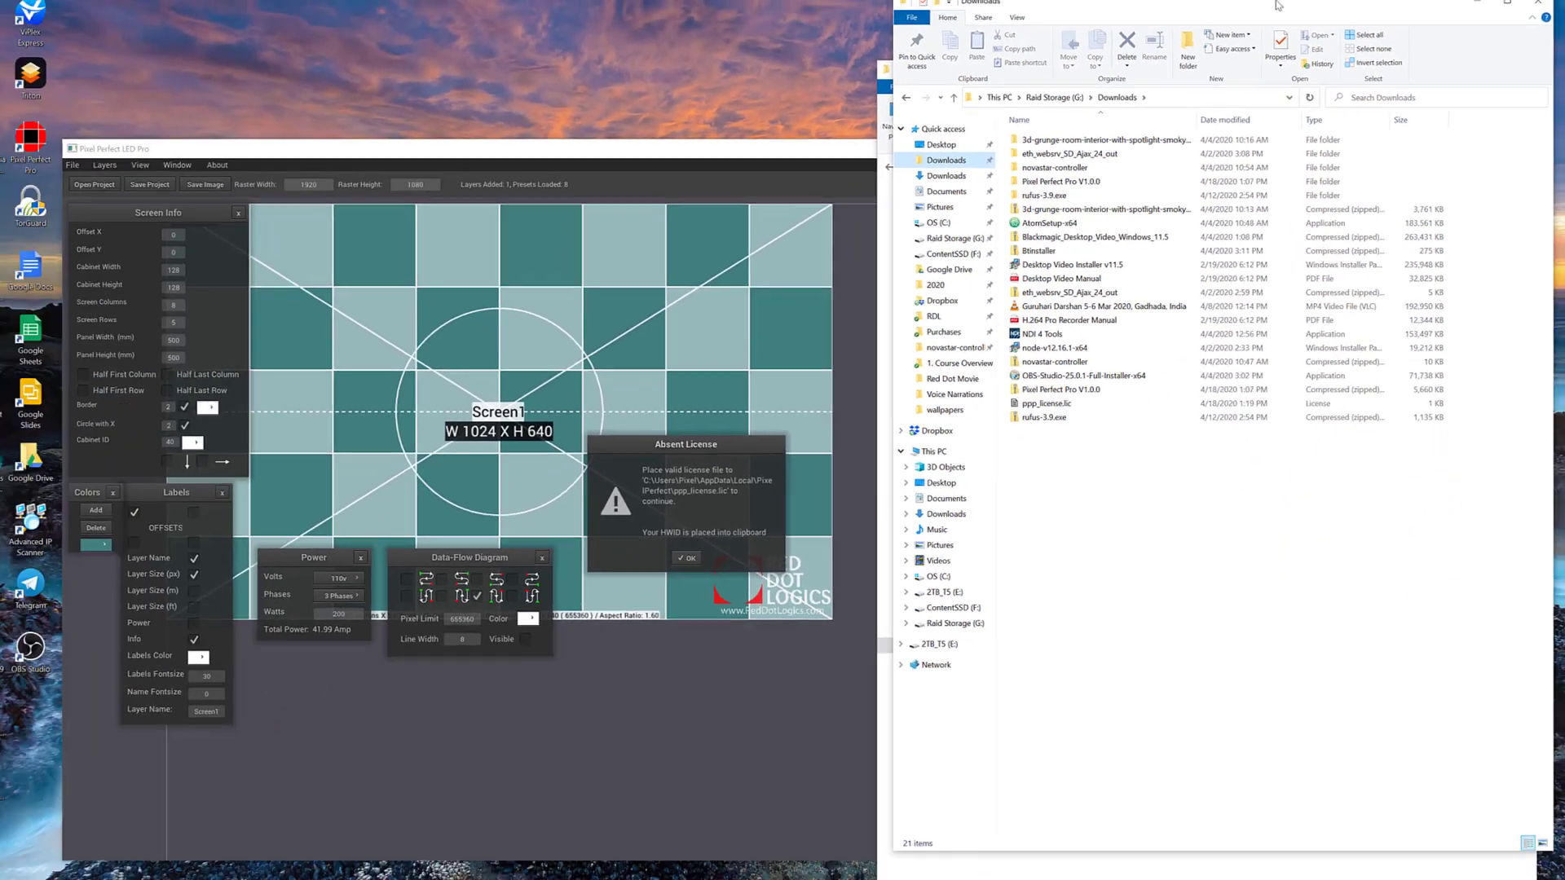
pyautogui.moveTo(1283, 12); pyautogui.dragTo(694, 69)
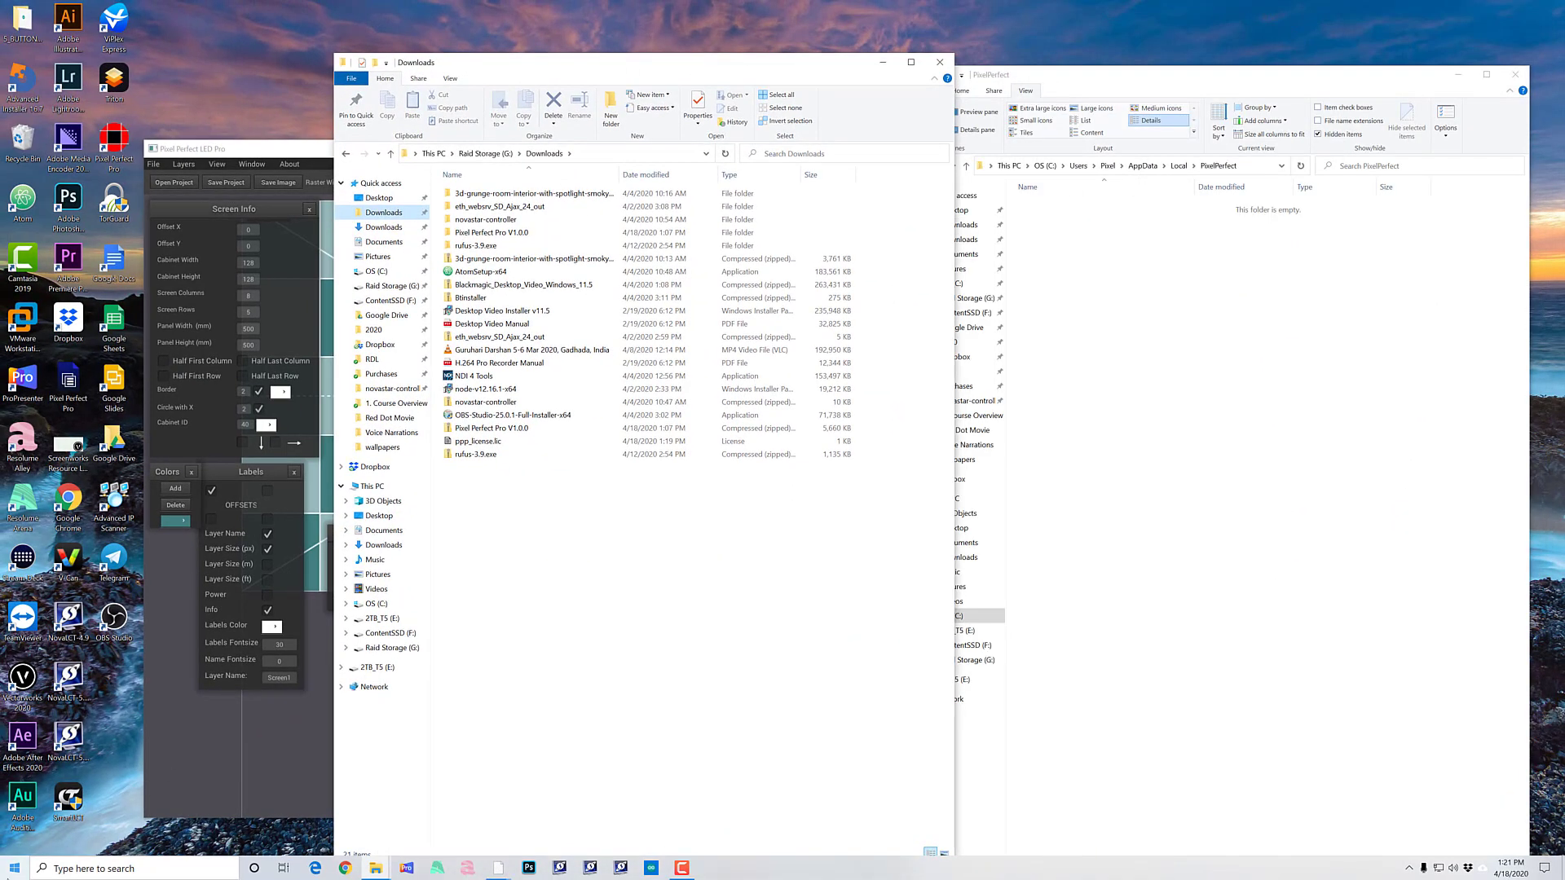
pyautogui.click(15, 868)
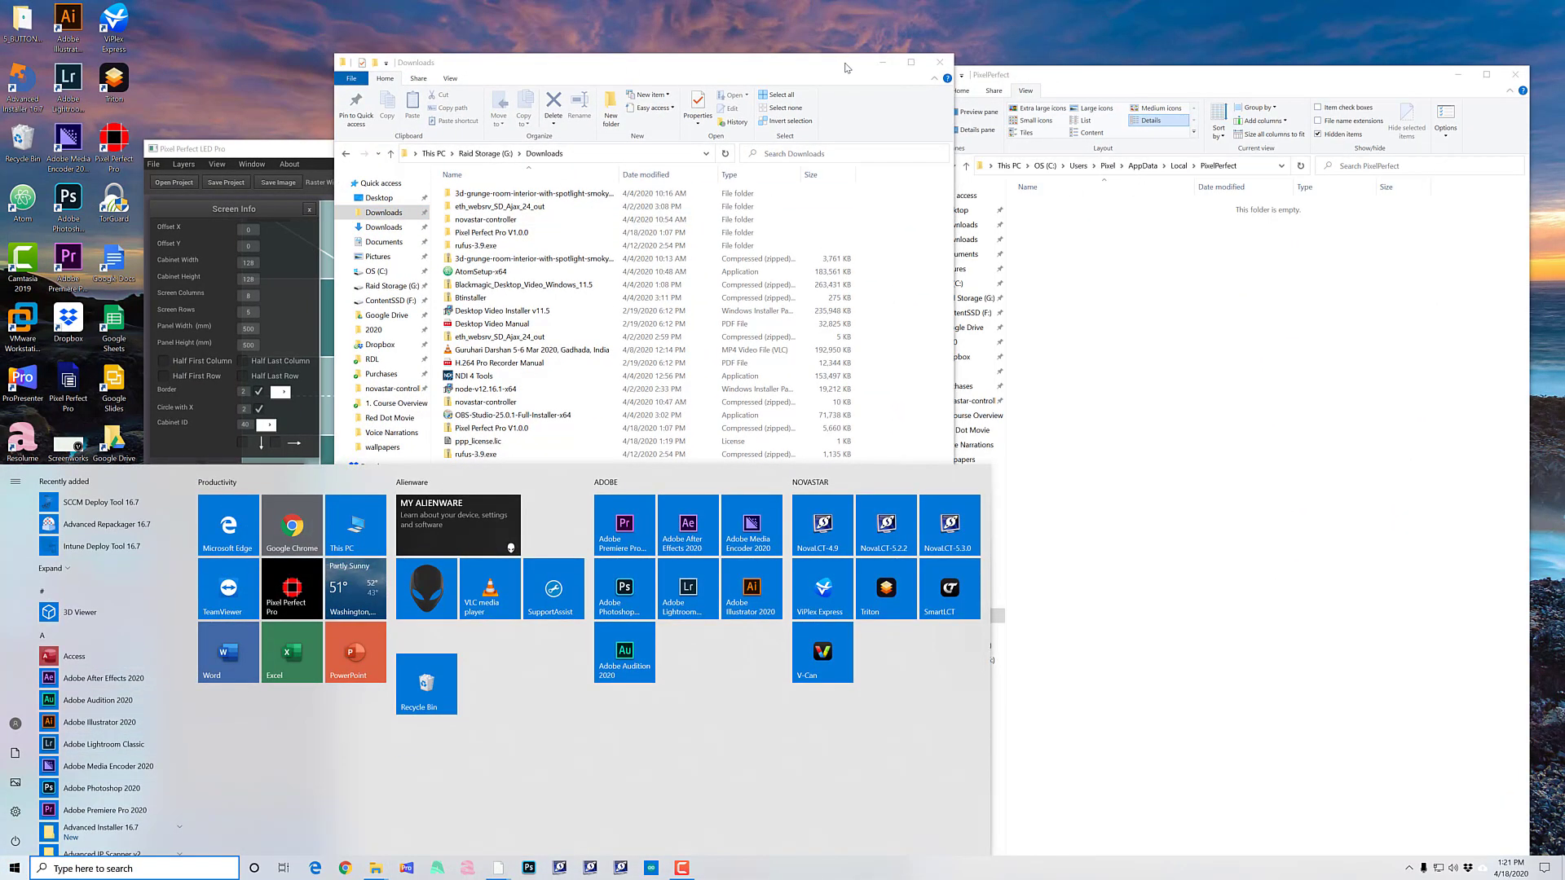
pyautogui.moveTo(839, 62); pyautogui.dragTo(835, 64)
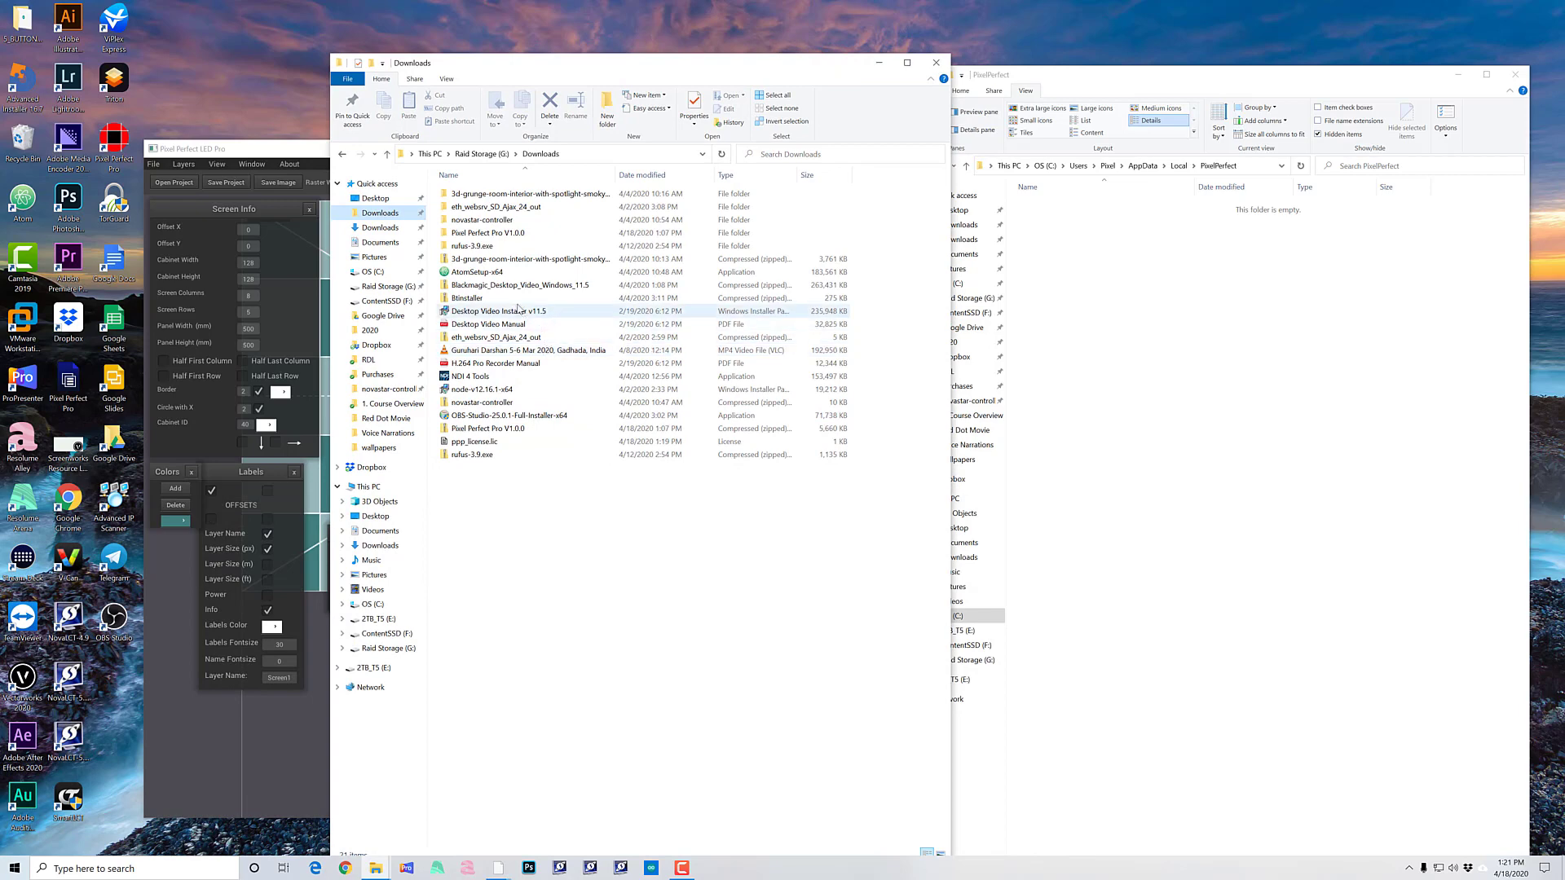
# Step: Copy ppp_license.lic from Downloads into the PixelPerfect folder and close both File Explorer windows
pyautogui.click(476, 441)
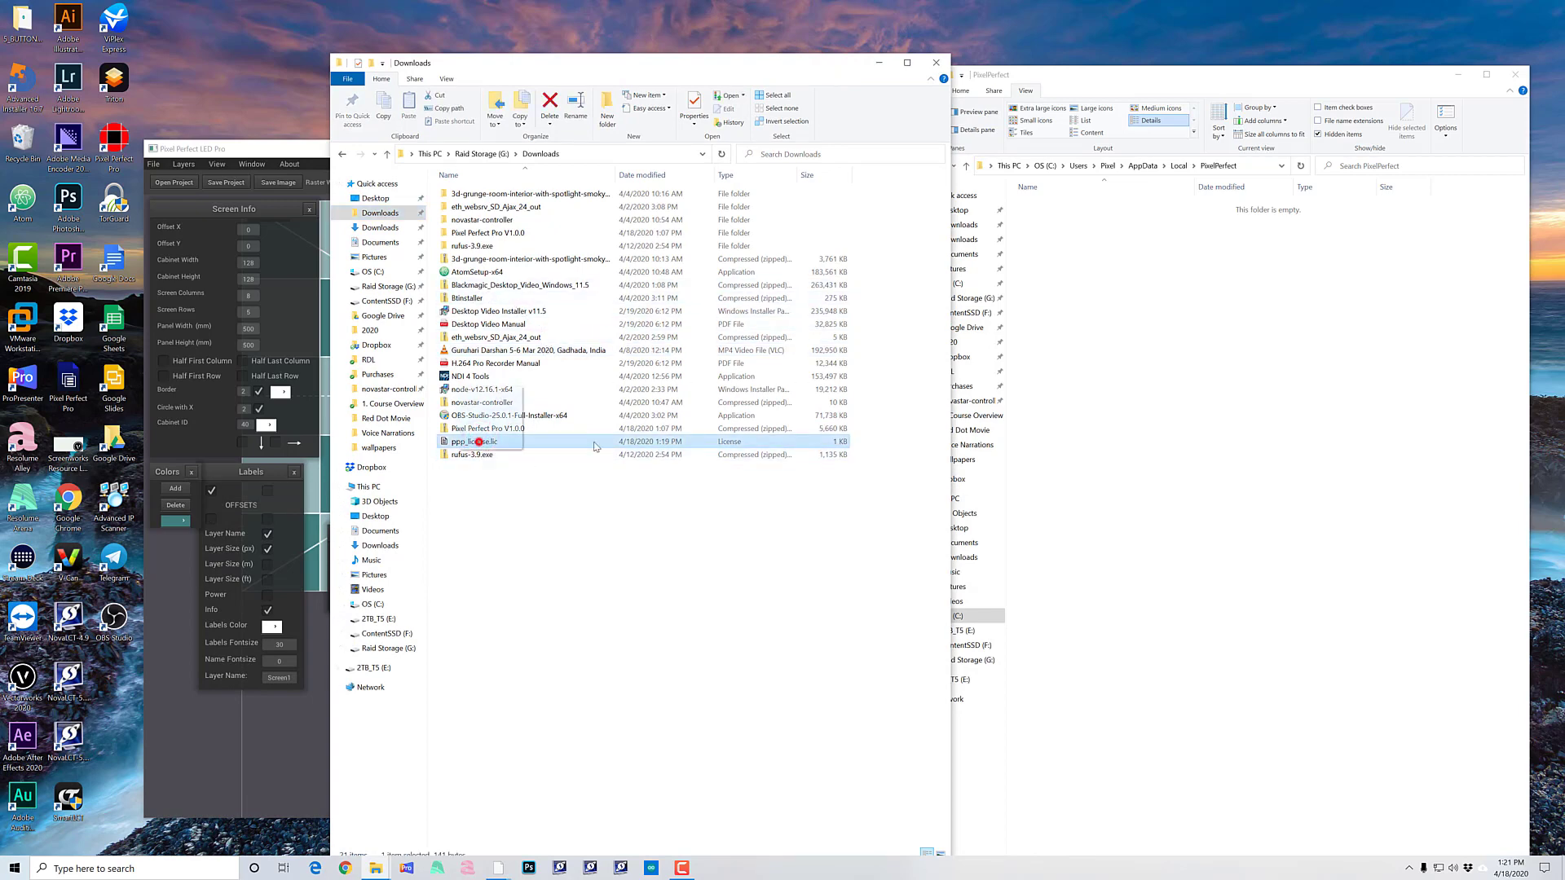
pyautogui.moveTo(483, 446); pyautogui.dragTo(1198, 417)
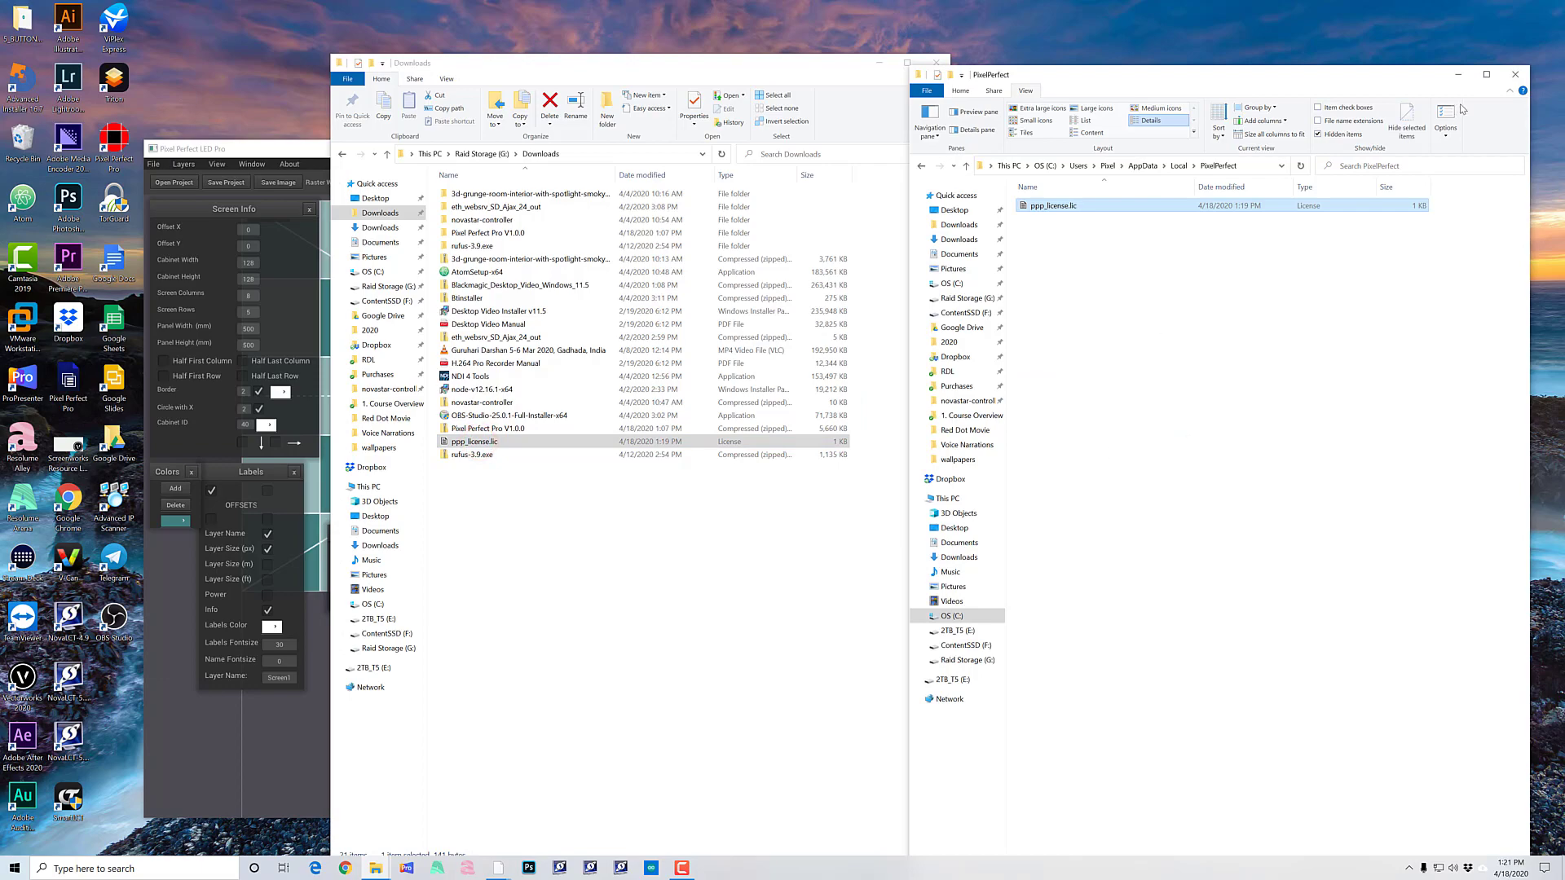
pyautogui.click(1515, 75)
pyautogui.click(937, 62)
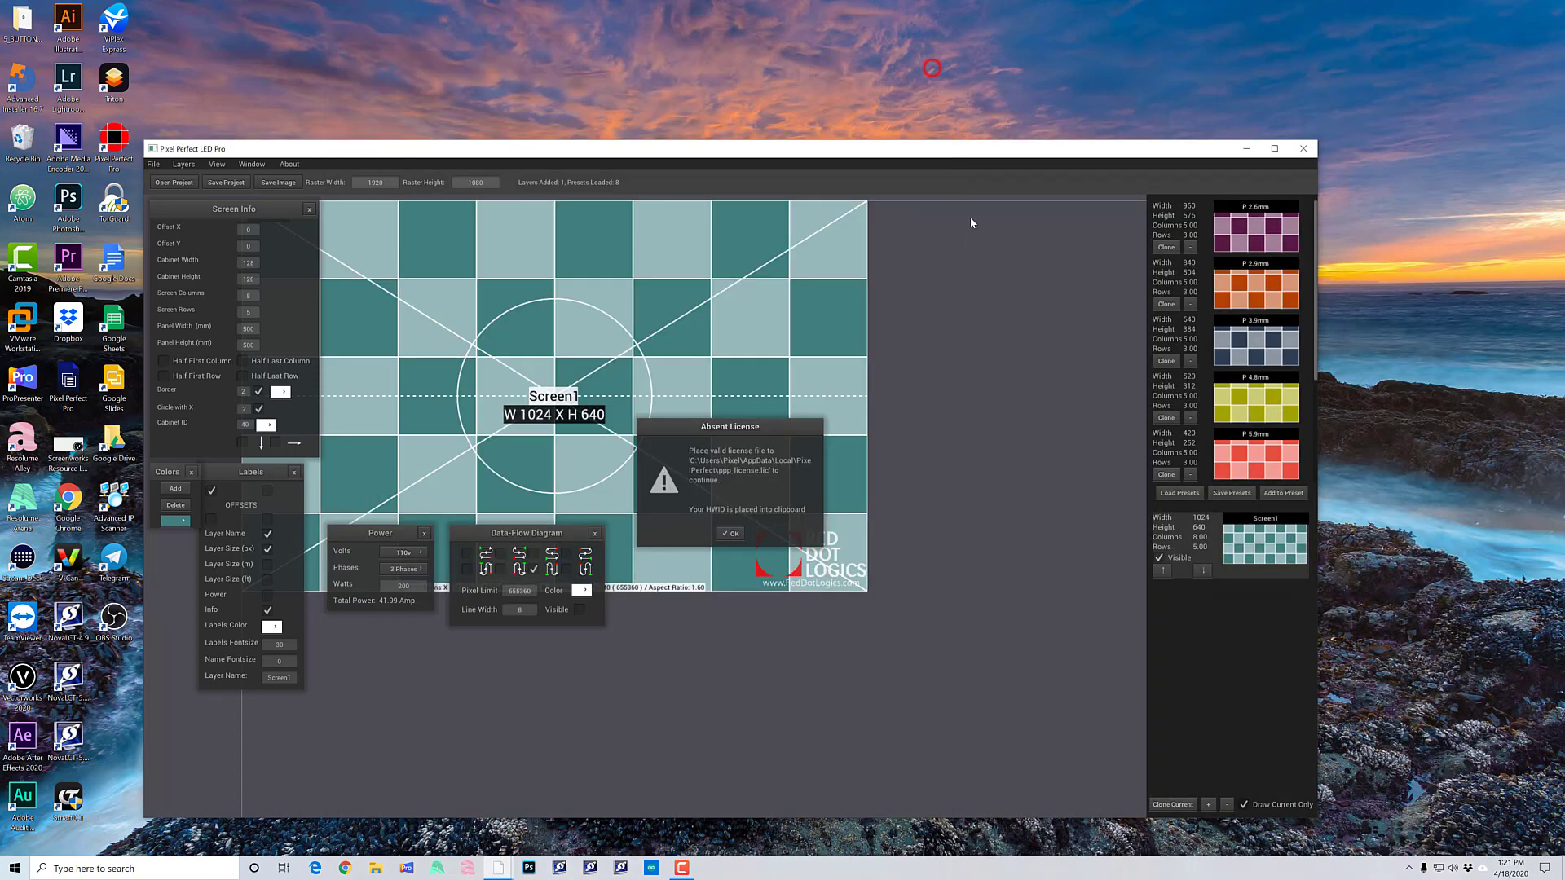
# Step: Dismiss the Absent License message and relaunch Pixel Perfect Pro from the desktop in a maximized window
pyautogui.click(951, 250)
pyautogui.click(731, 534)
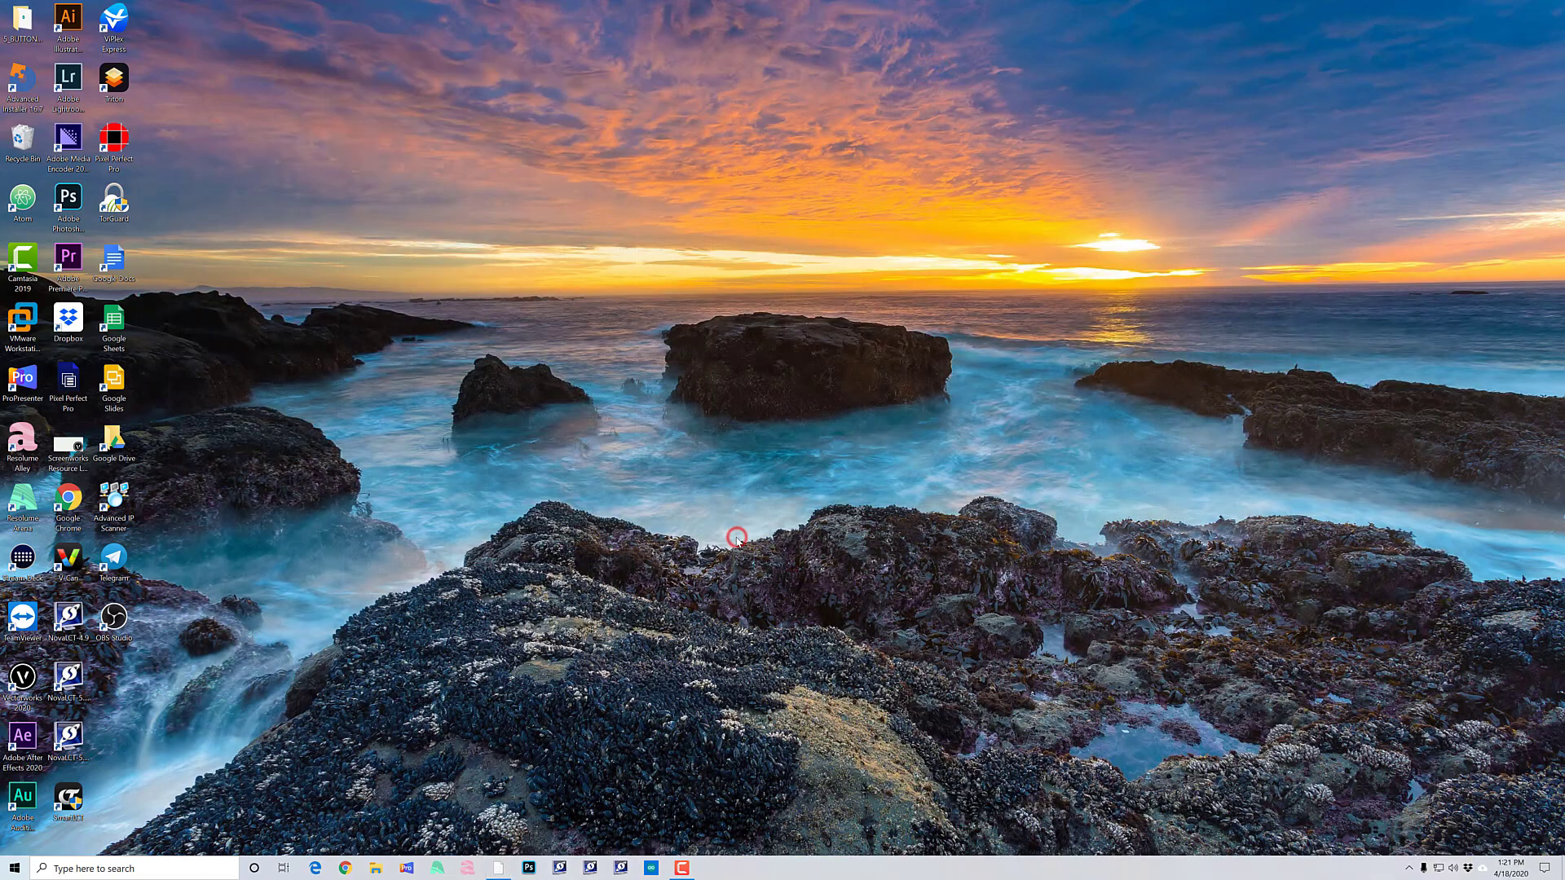
pyautogui.click(447, 467)
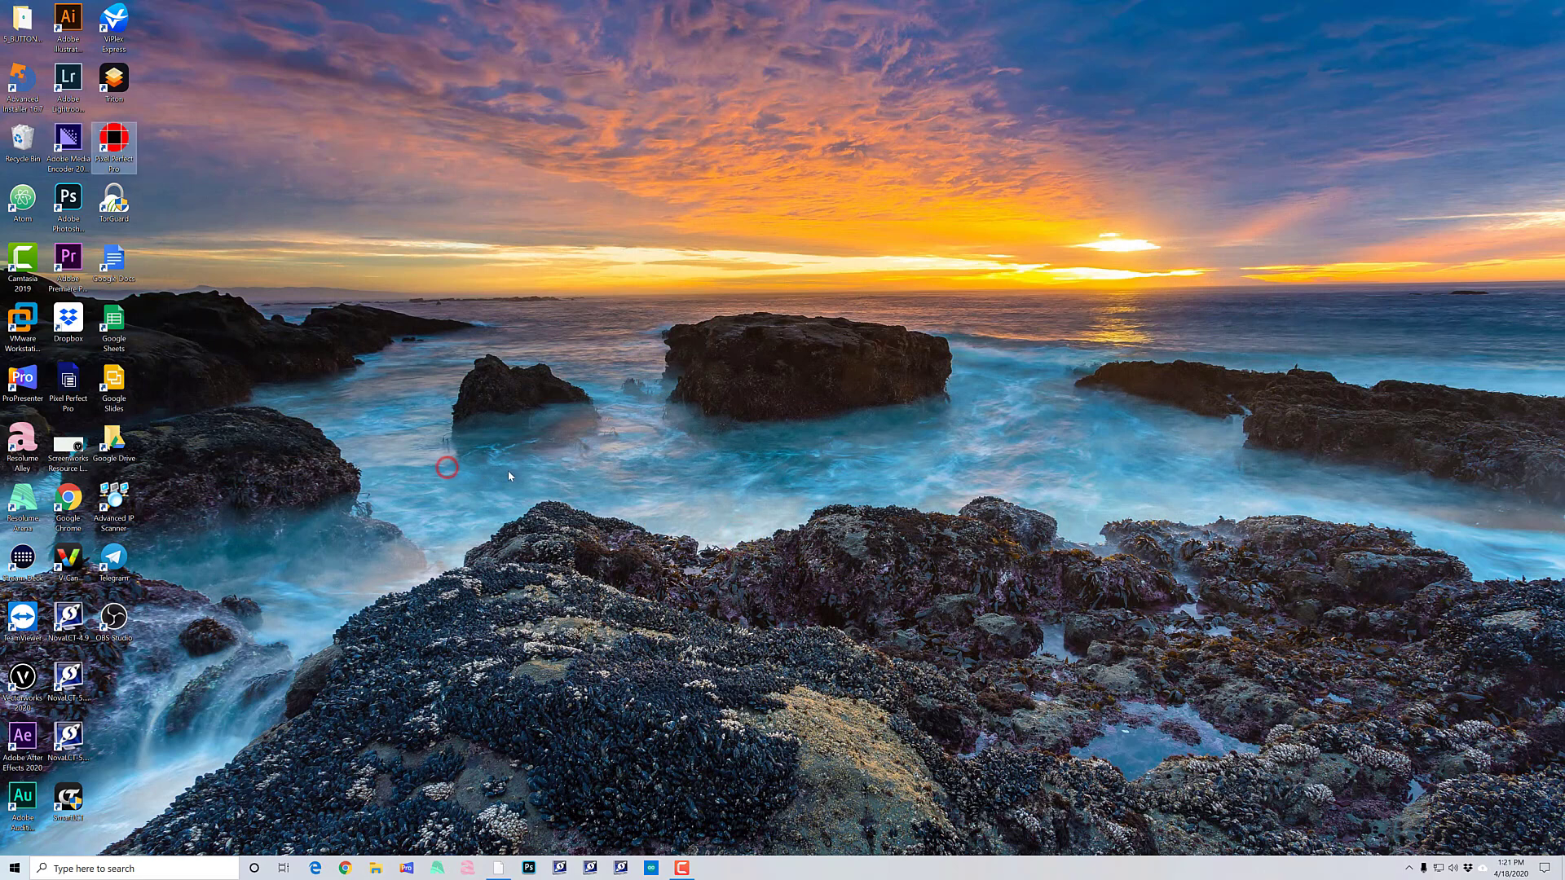
pyautogui.doubleClick(124, 147)
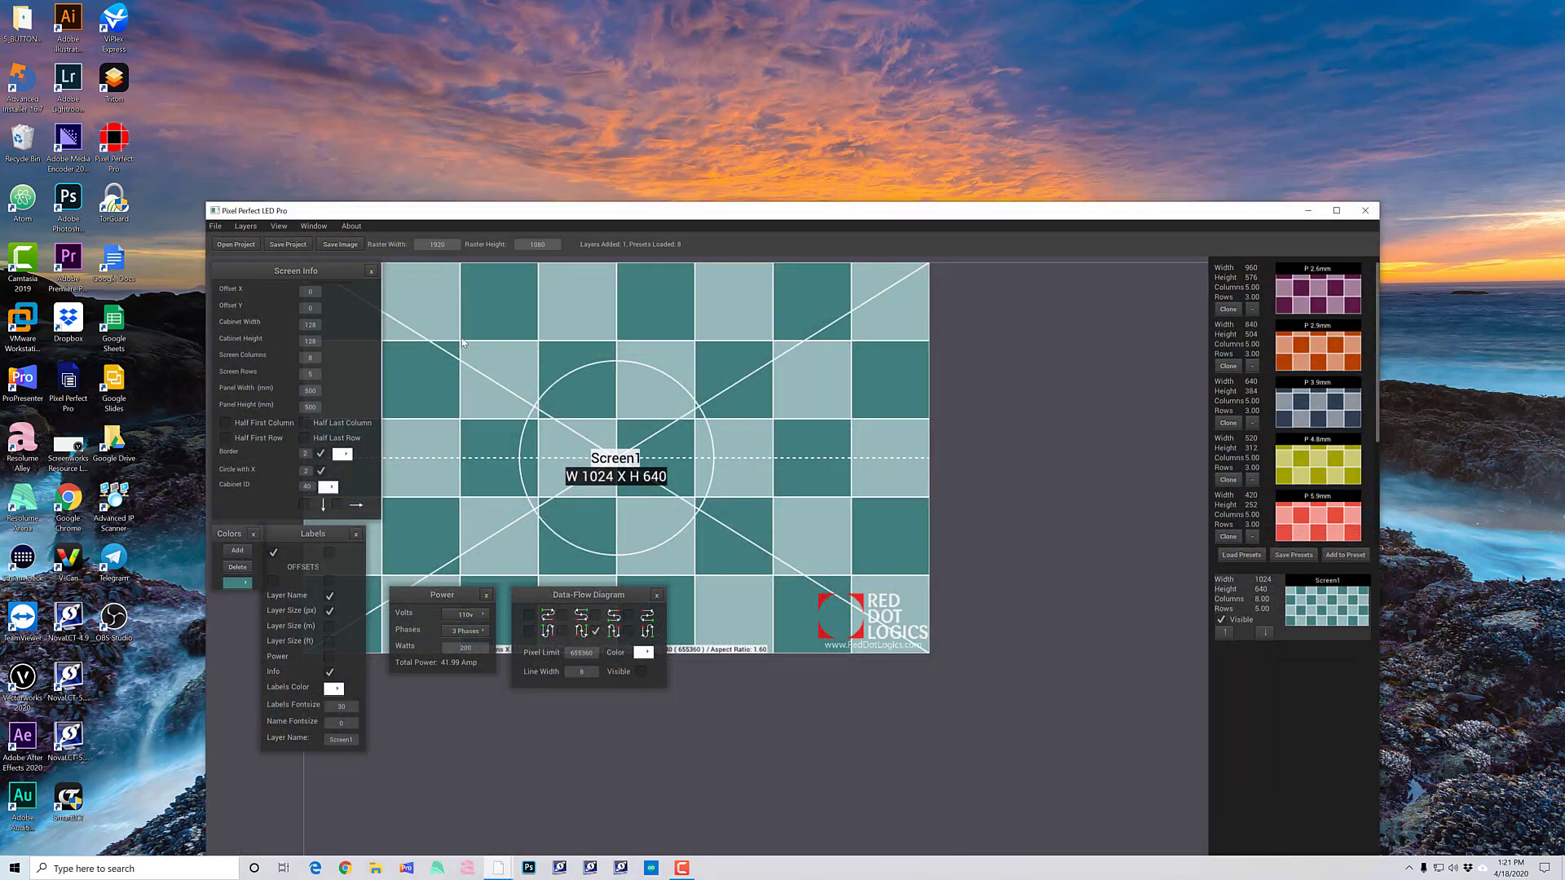
pyautogui.click(618, 599)
pyautogui.click(1338, 214)
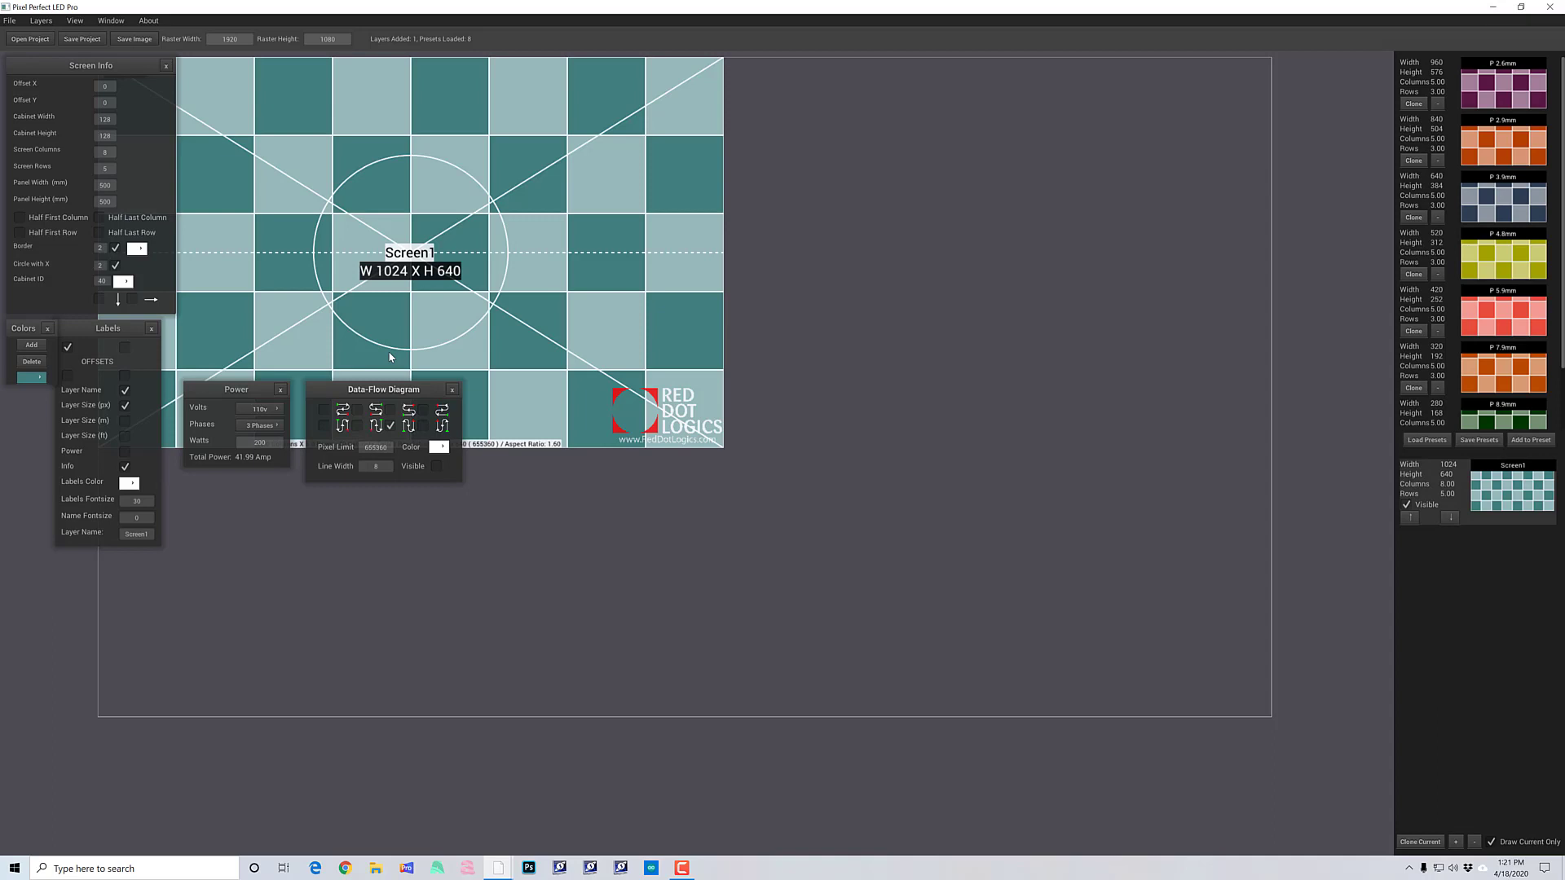
# Step: Set the raster size to a width of 3840 and a height of 2160
pyautogui.moveTo(269, 226); pyautogui.dragTo(478, 274)
pyautogui.scroll(-4, 478, 274)
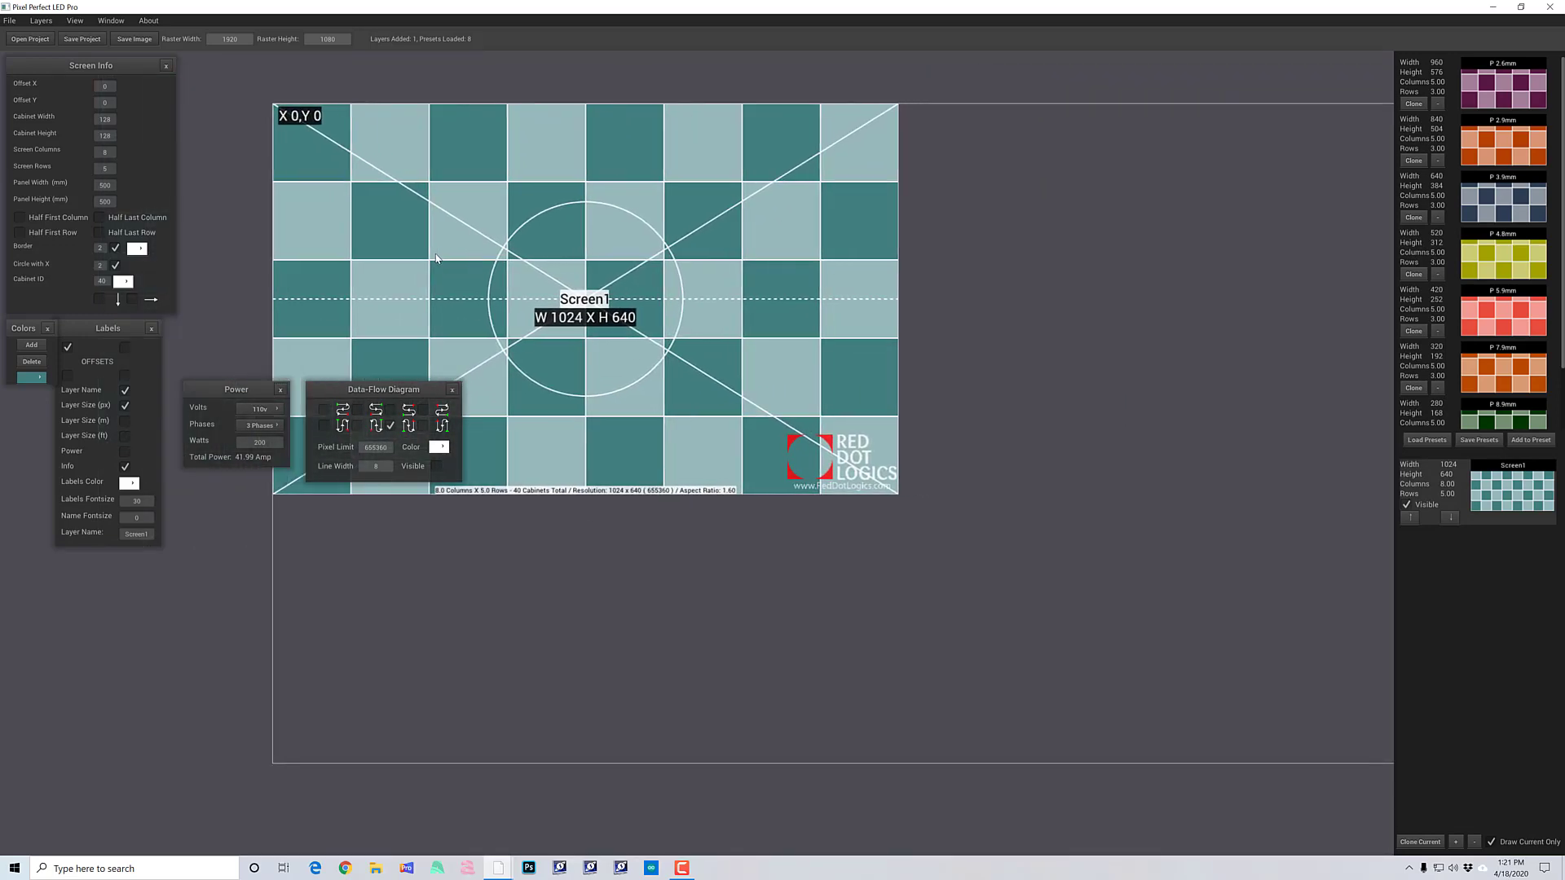
pyautogui.scroll(-5, 465, 240)
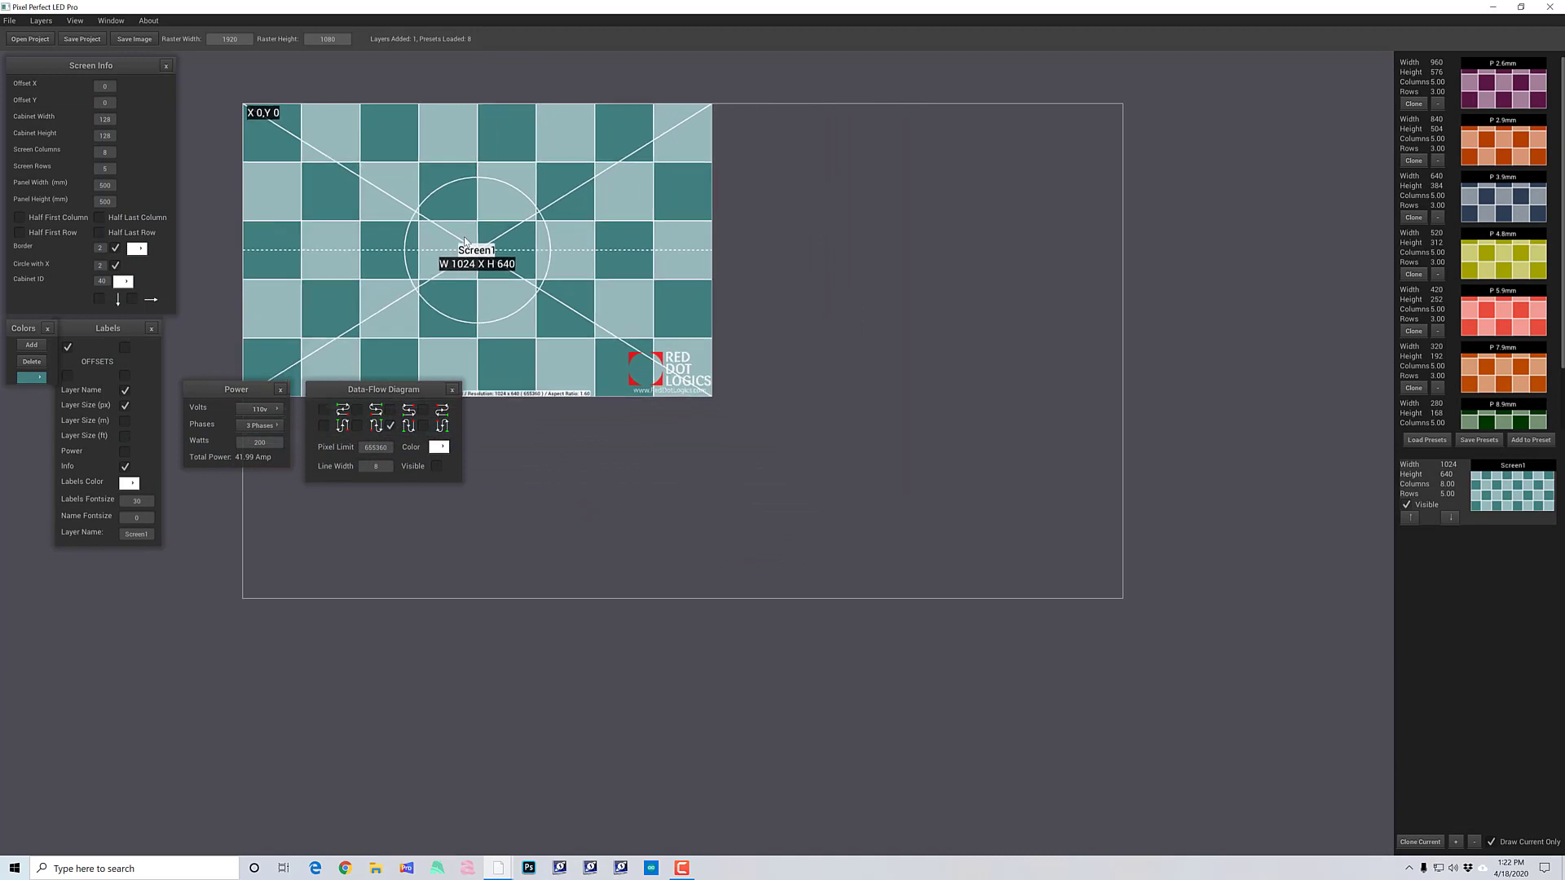
pyautogui.scroll(-2, 462, 238)
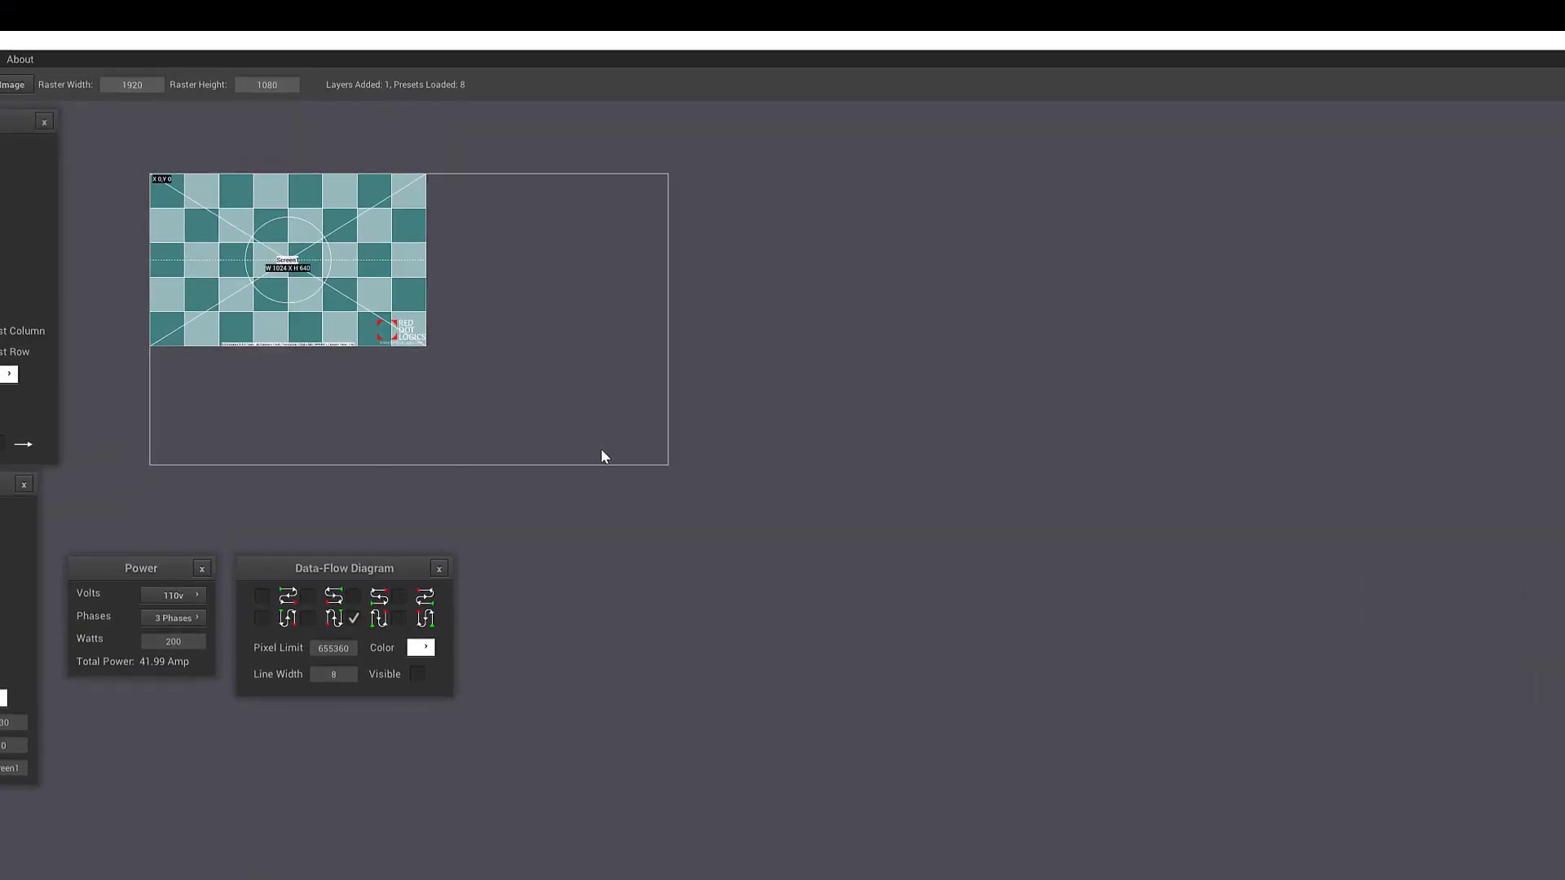
pyautogui.click(121, 65)
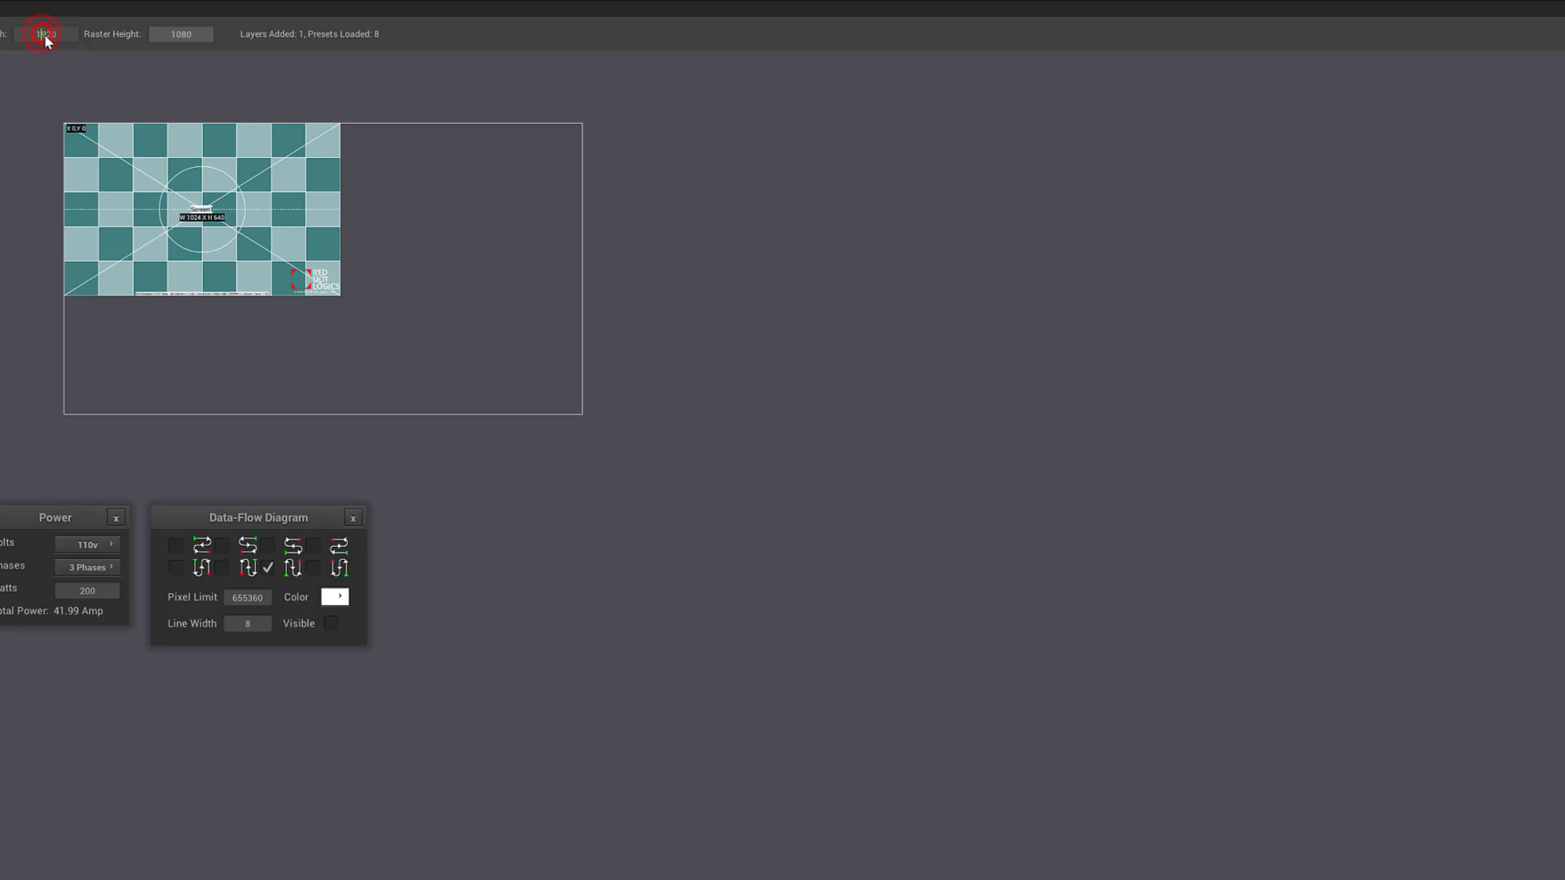
pyautogui.doubleClick(47, 34)
pyautogui.press('Return')
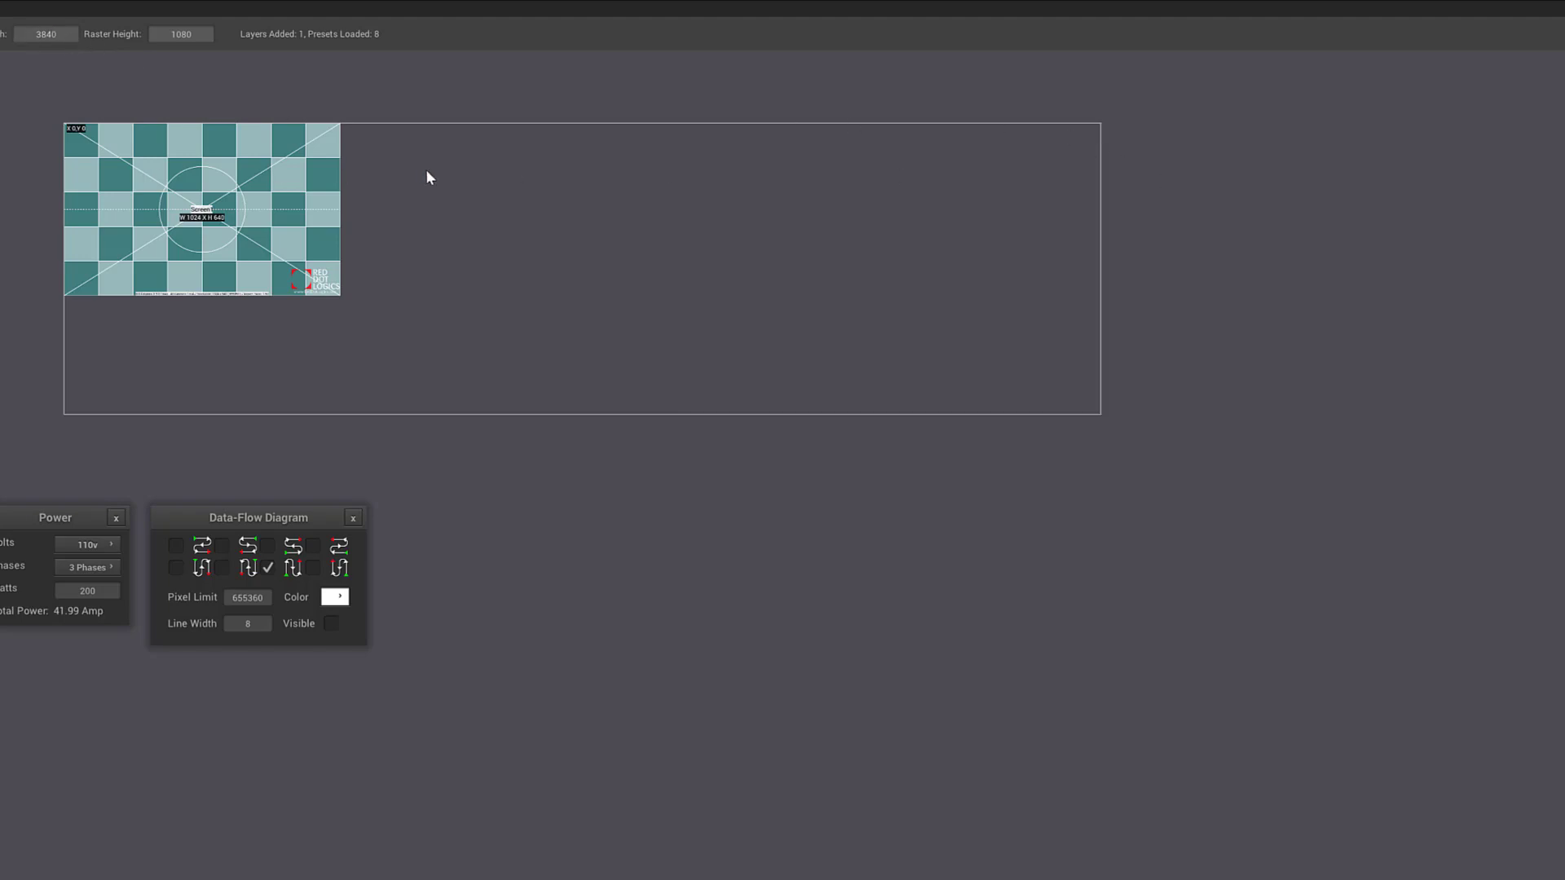
pyautogui.doubleClick(181, 36)
pyautogui.doubleClick(184, 33)
pyautogui.write('2160')
pyautogui.press('Return')
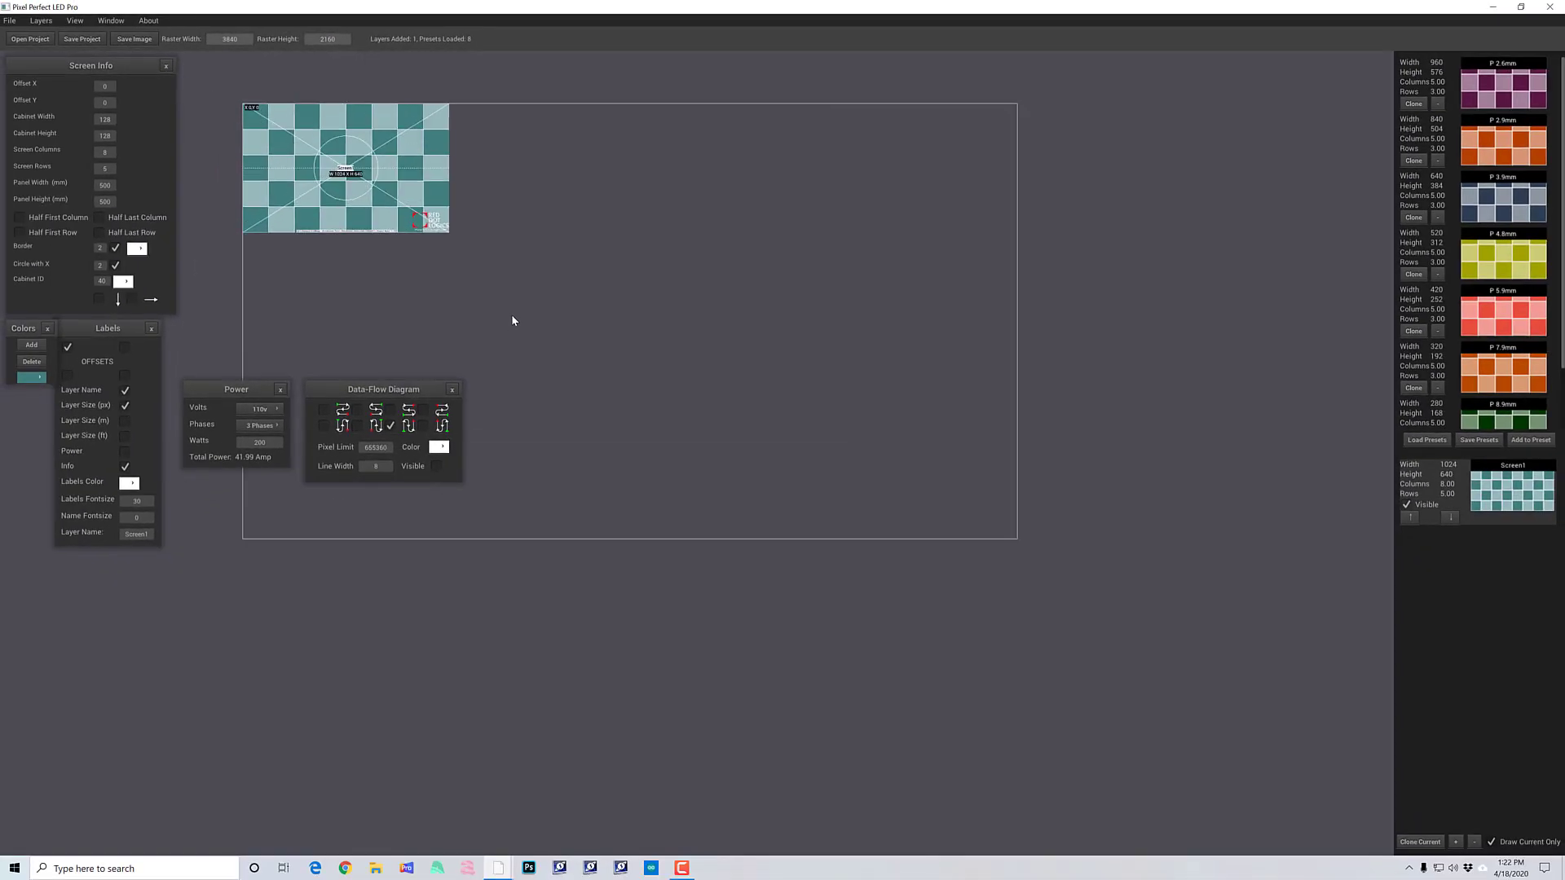
# Step: Move the Data-Flow Diagram, Power and Screen Info windows off the Screen1 pattern, shifting the Colors window slightly
pyautogui.scroll(5, 526, 331)
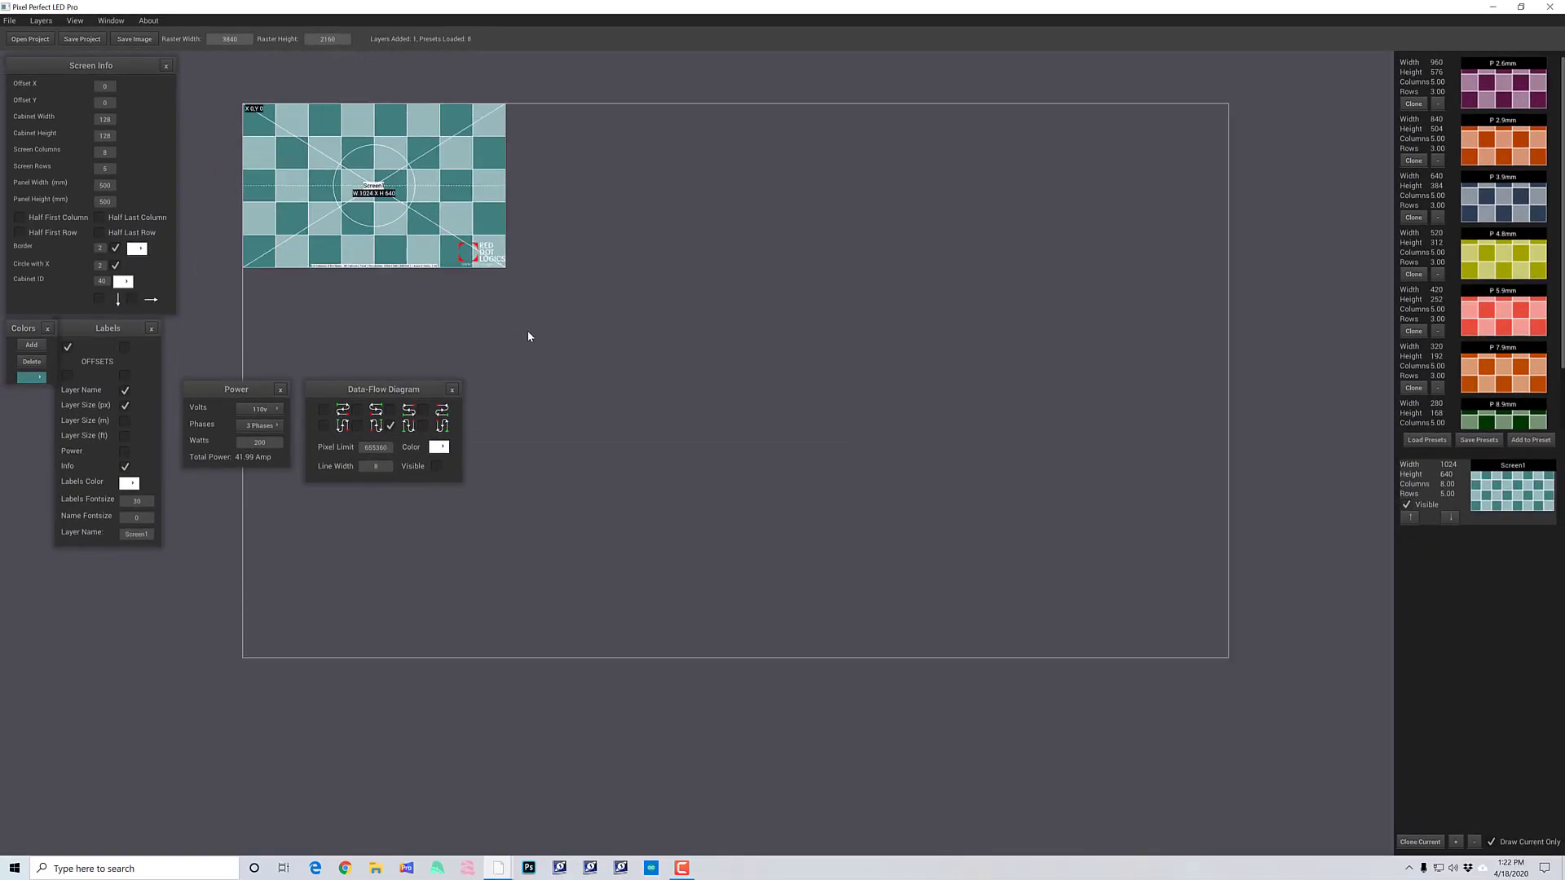
pyautogui.scroll(3, 530, 337)
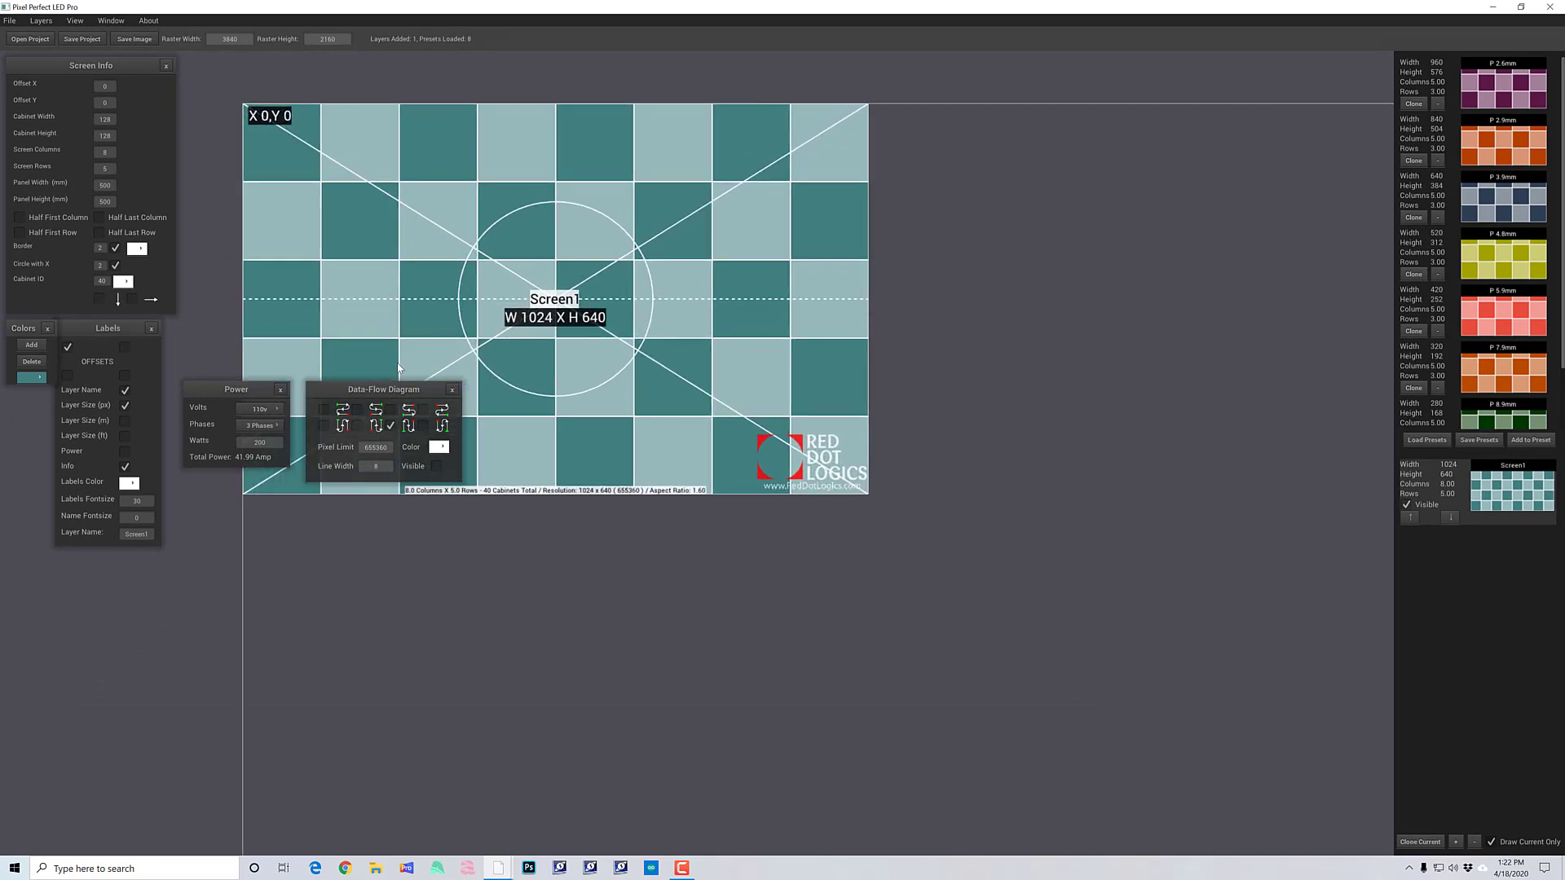
pyautogui.moveTo(397, 389); pyautogui.dragTo(384, 587)
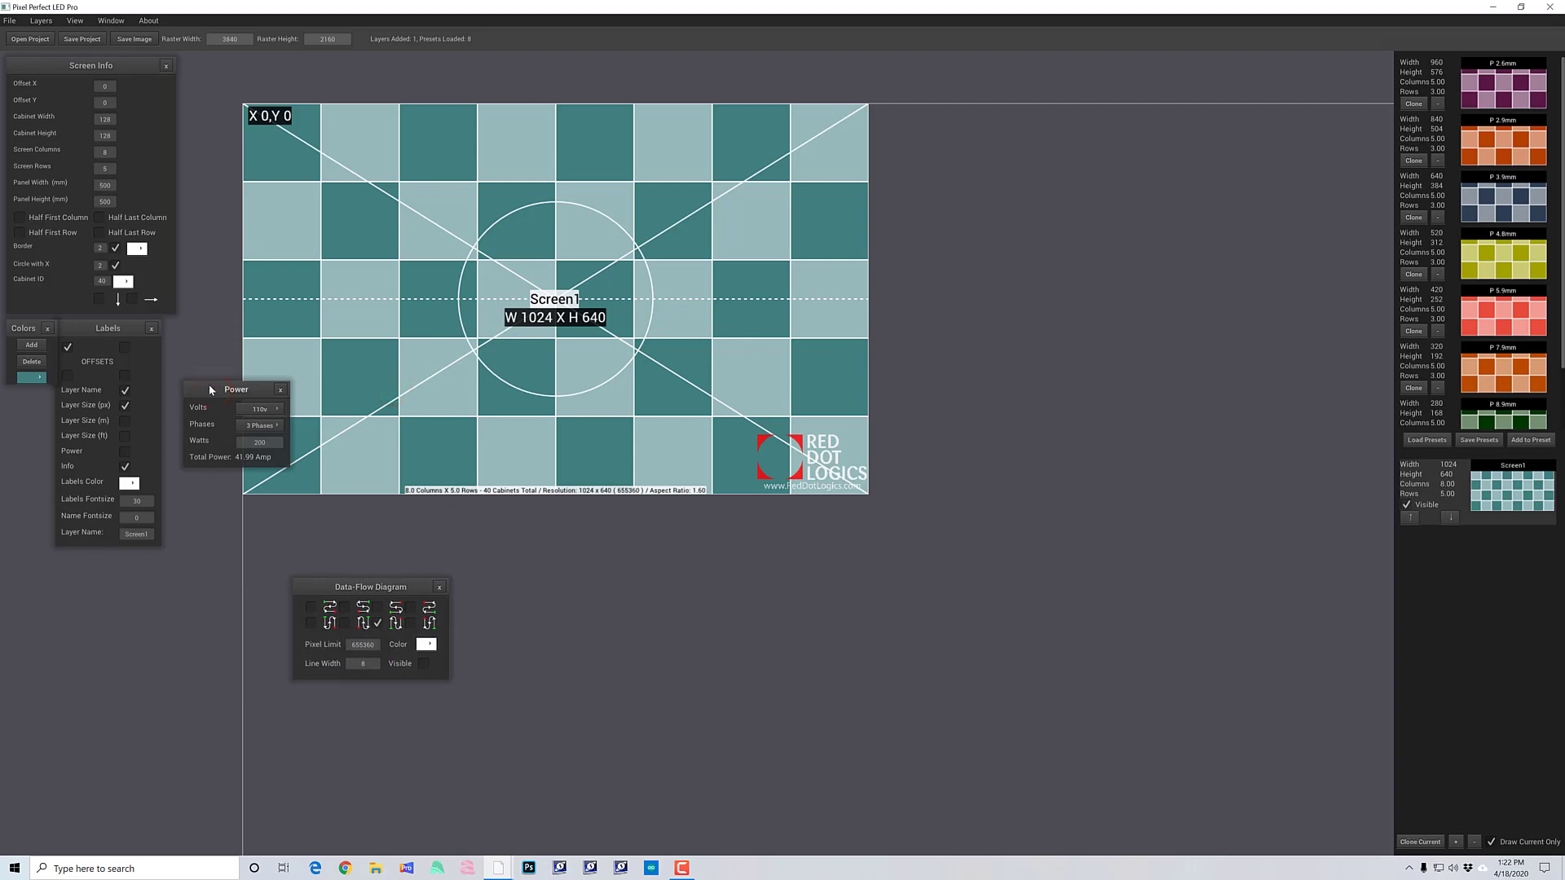
pyautogui.moveTo(209, 386); pyautogui.dragTo(73, 568)
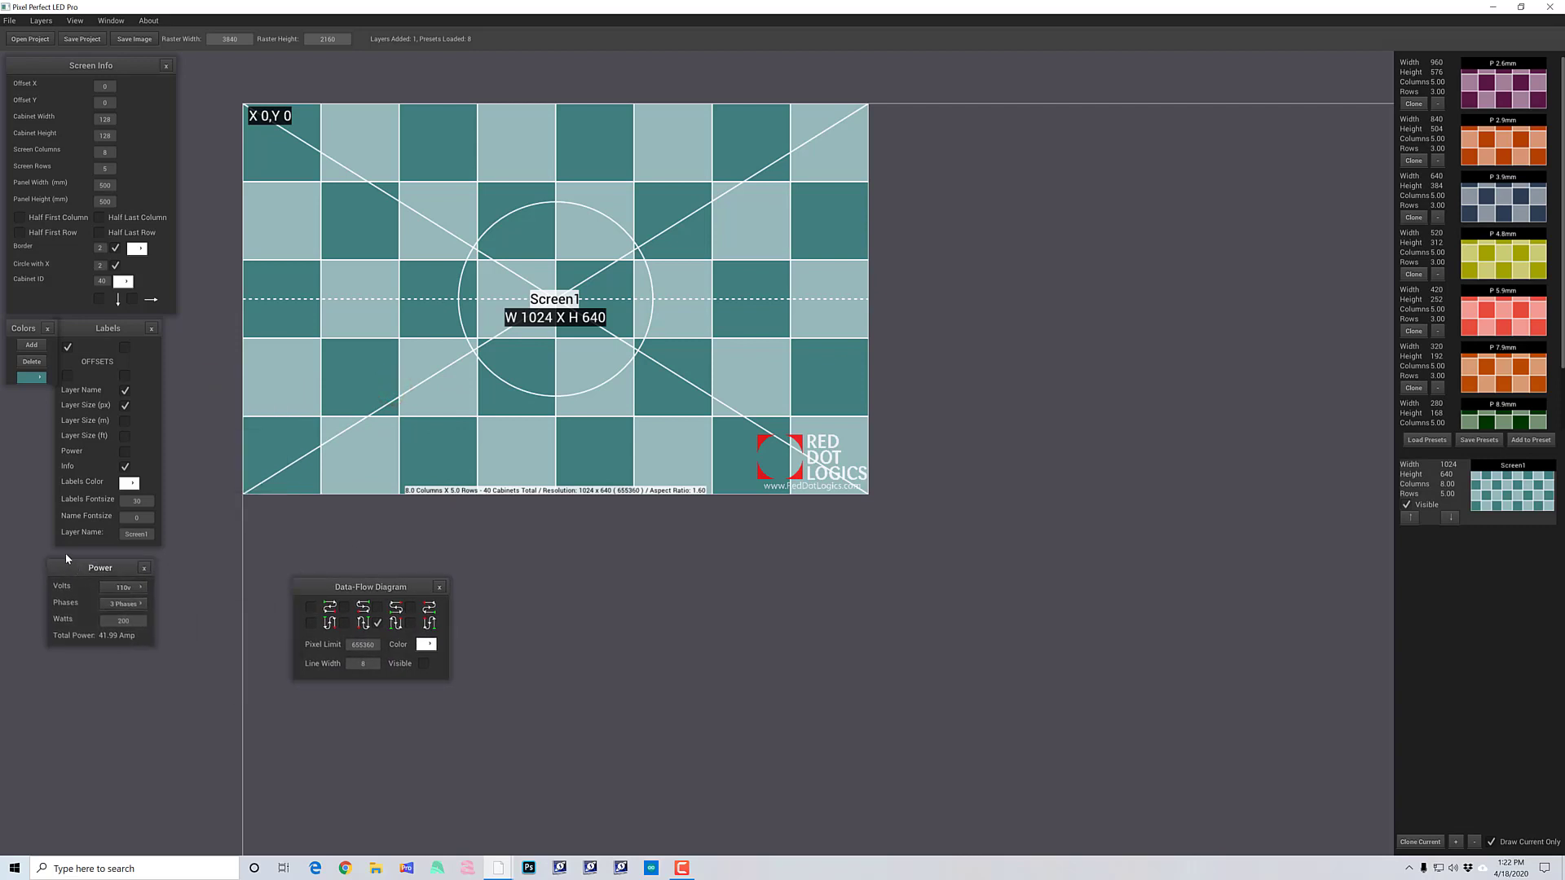
pyautogui.moveTo(126, 66); pyautogui.dragTo(176, 61)
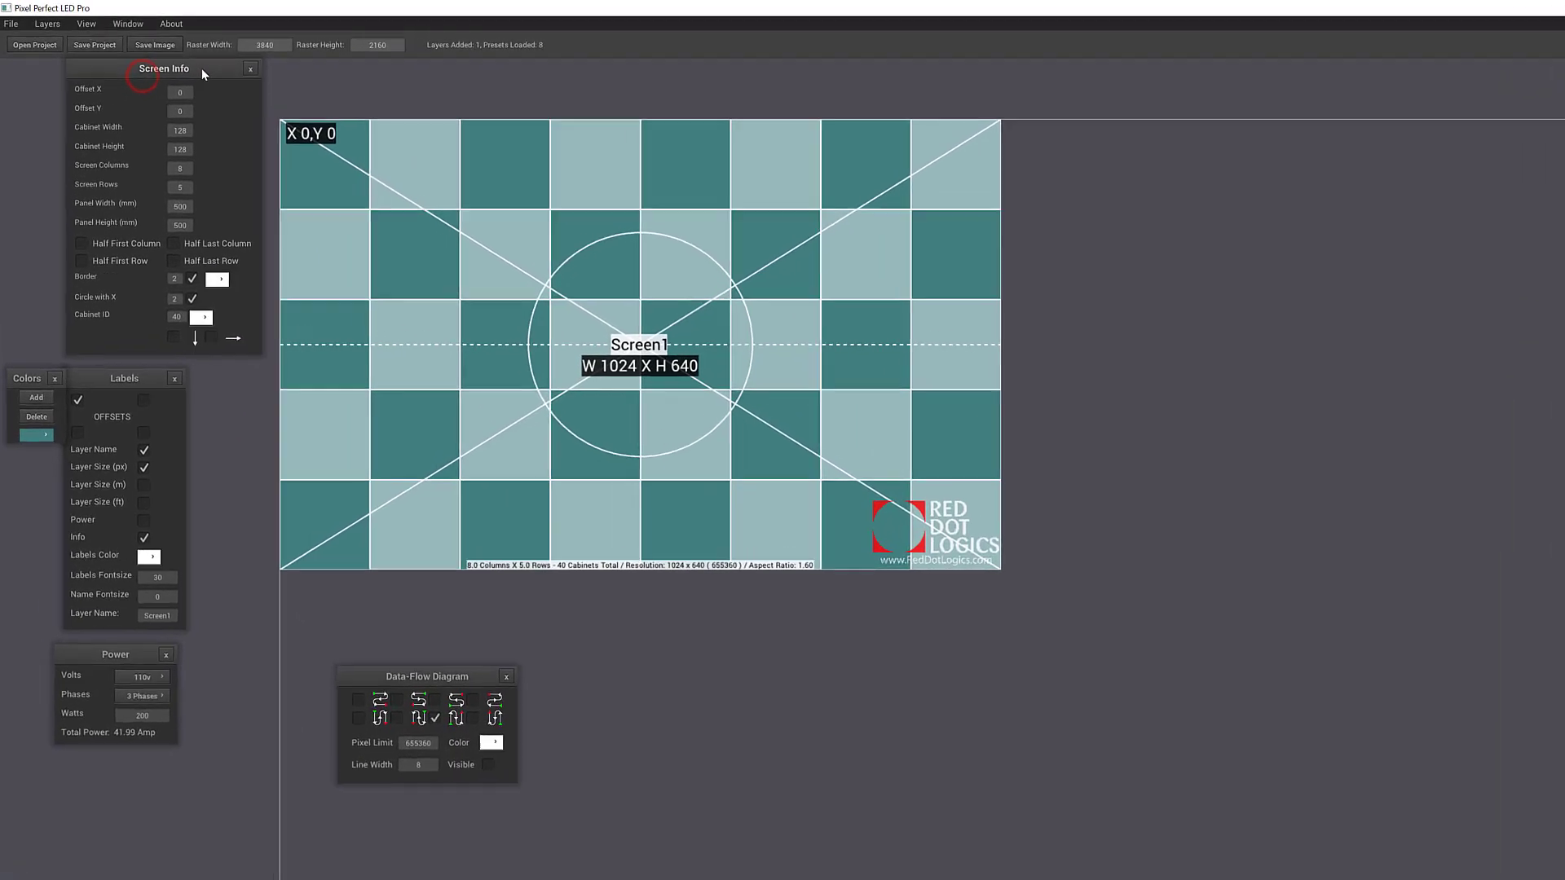
pyautogui.moveTo(27, 432)
pyautogui.mouseDown()
pyautogui.moveTo(16, 461)
pyautogui.moveTo(20, 439)
pyautogui.mouseUp()
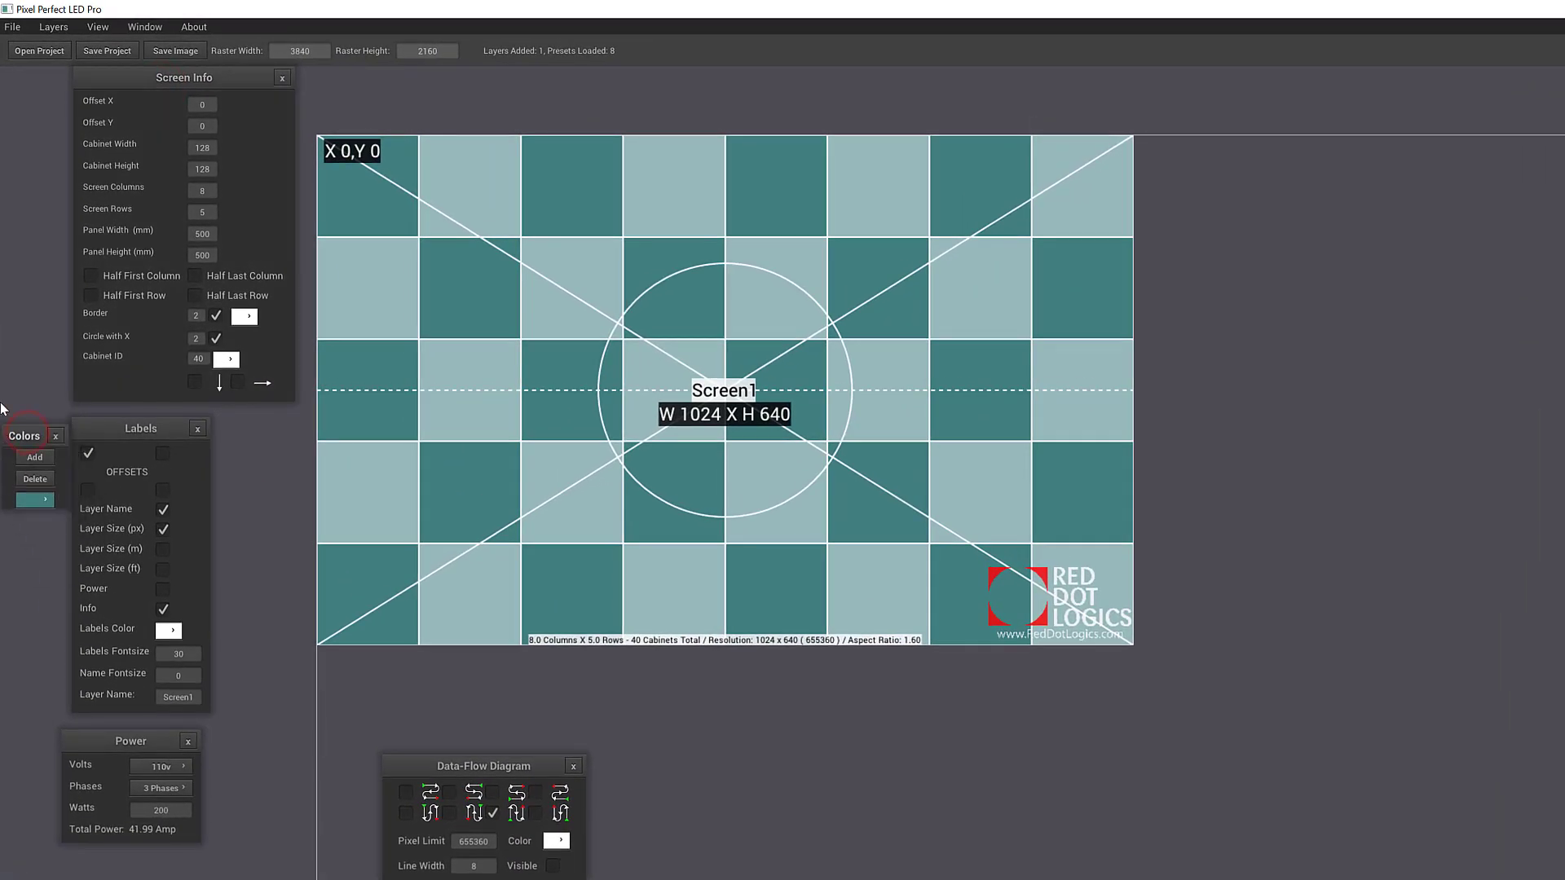
pyautogui.moveTo(176, 82)
pyautogui.mouseDown()
pyautogui.moveTo(183, 120)
pyautogui.moveTo(196, 101)
pyautogui.mouseUp()
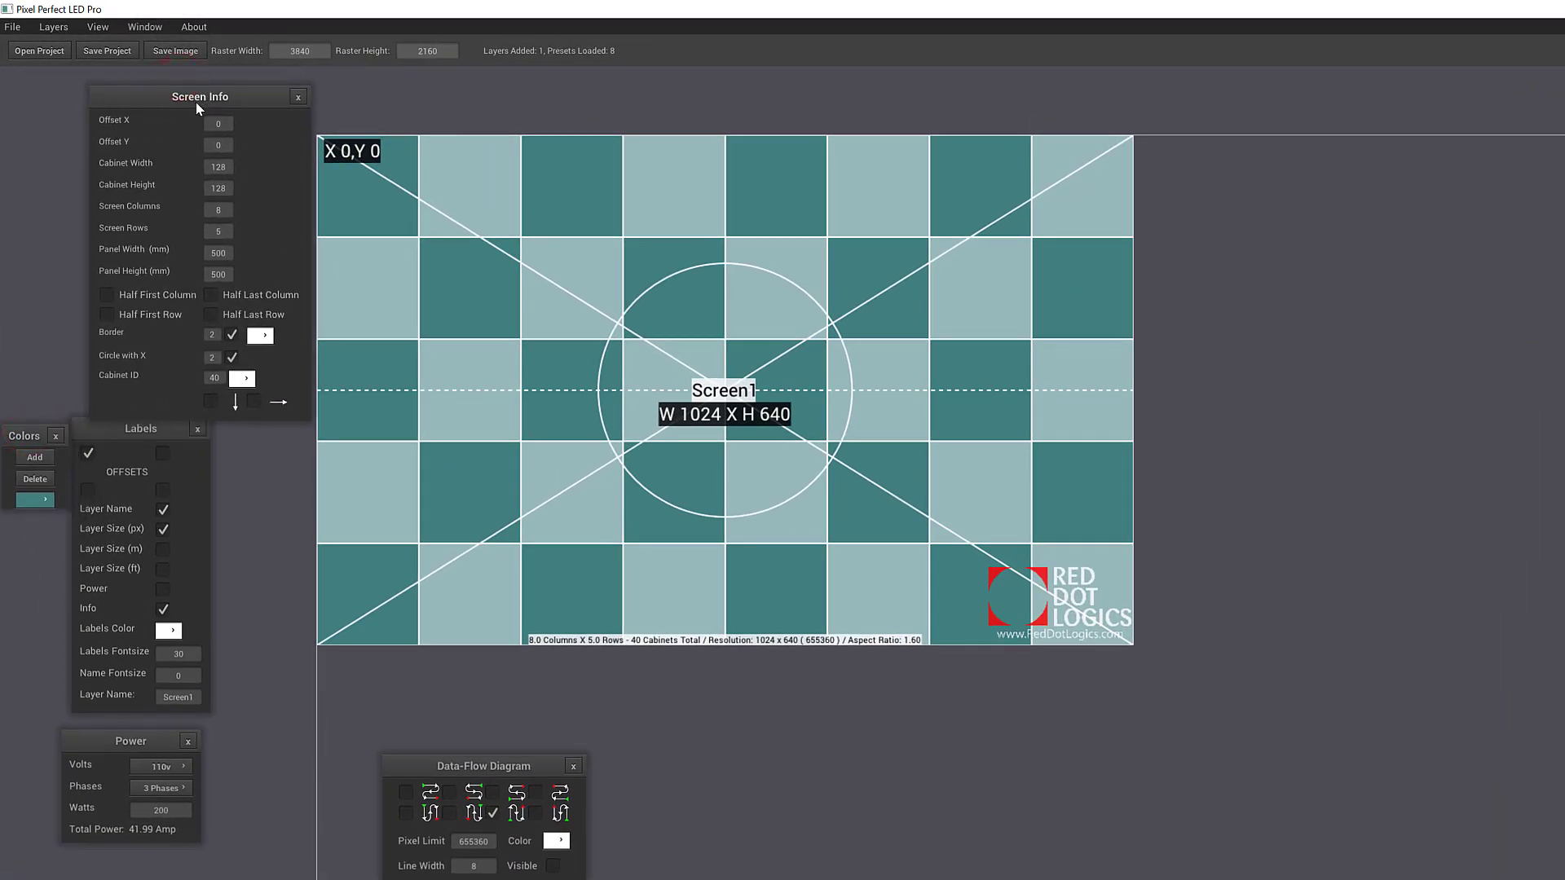
# Step: Reposition the Colors, Labels and Power windows around Screen Info and move the Data-Flow Diagram window farther down, clear of the Screen1 pattern
pyautogui.click(225, 125)
pyautogui.moveTo(36, 432)
pyautogui.mouseDown()
pyautogui.moveTo(78, 373)
pyautogui.moveTo(24, 427)
pyautogui.mouseUp()
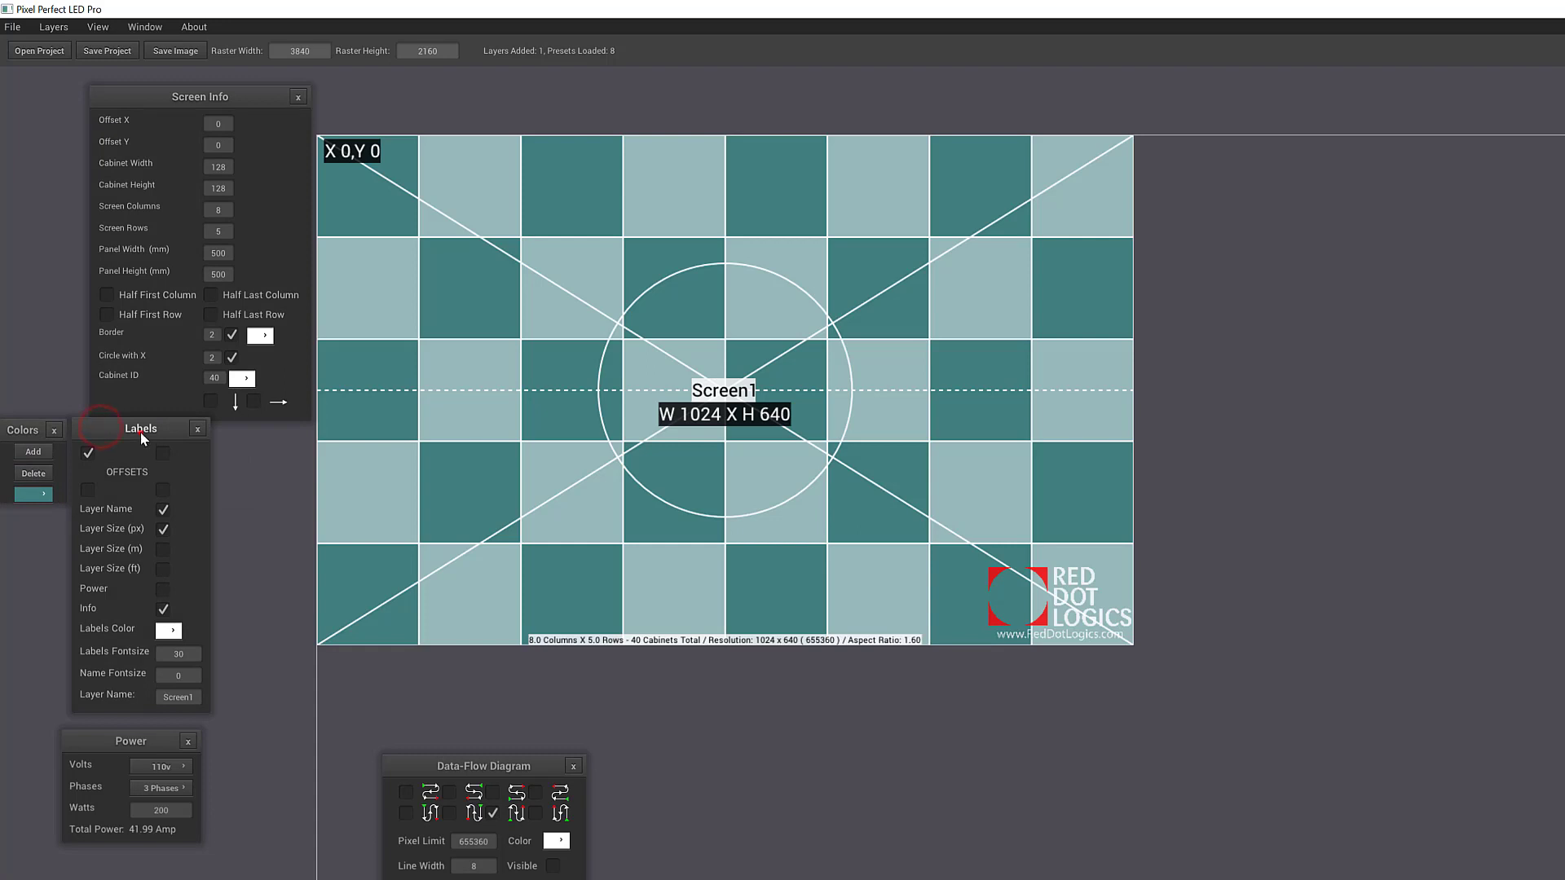
pyautogui.moveTo(140, 432); pyautogui.dragTo(154, 459)
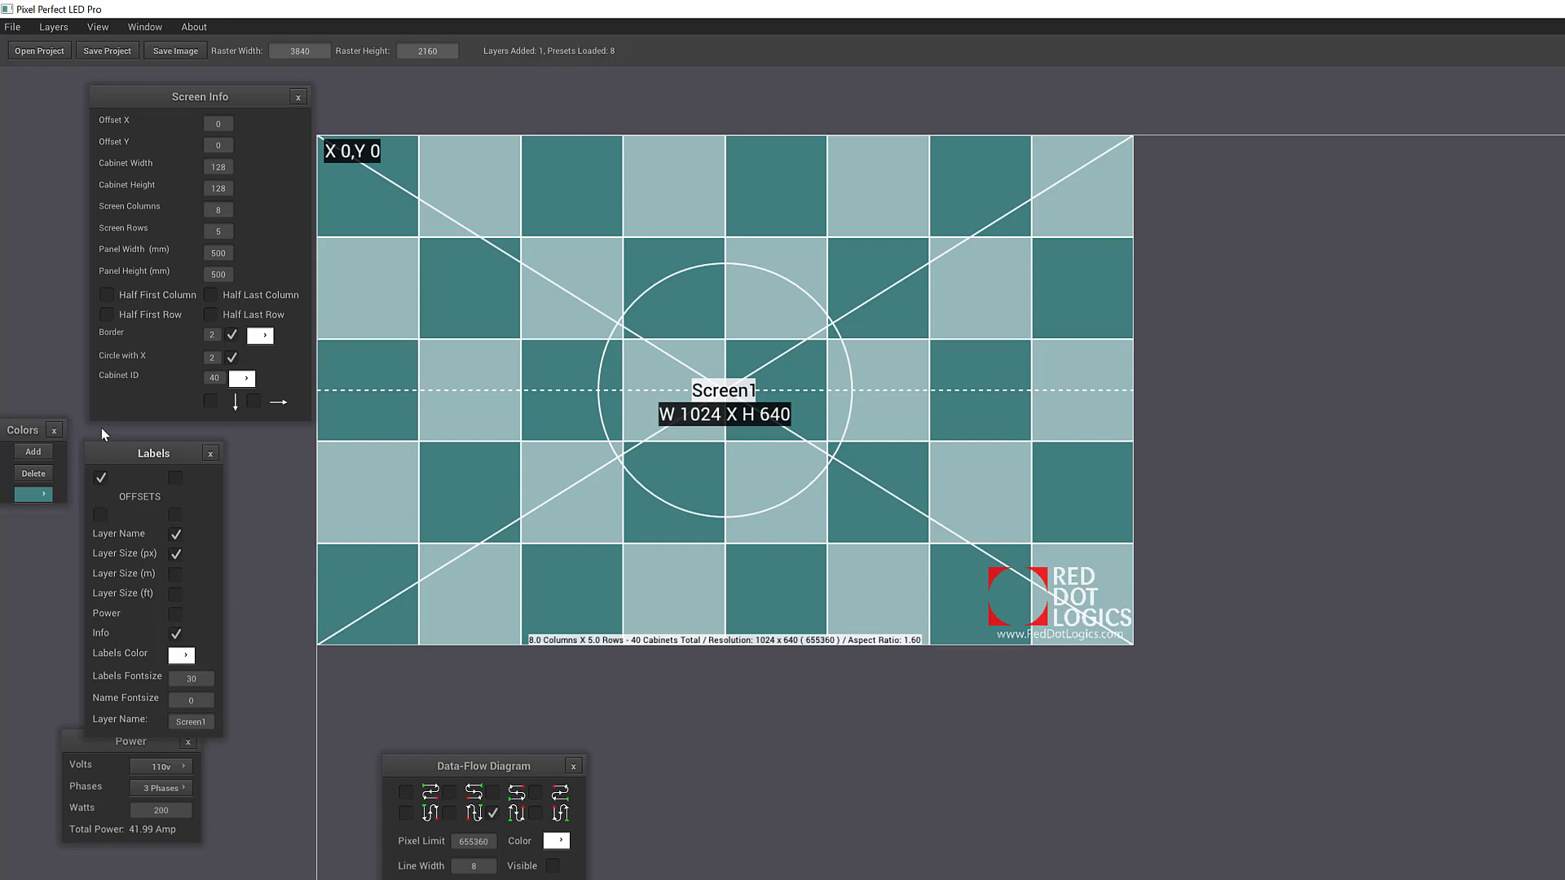
pyautogui.moveTo(134, 454); pyautogui.dragTo(185, 430)
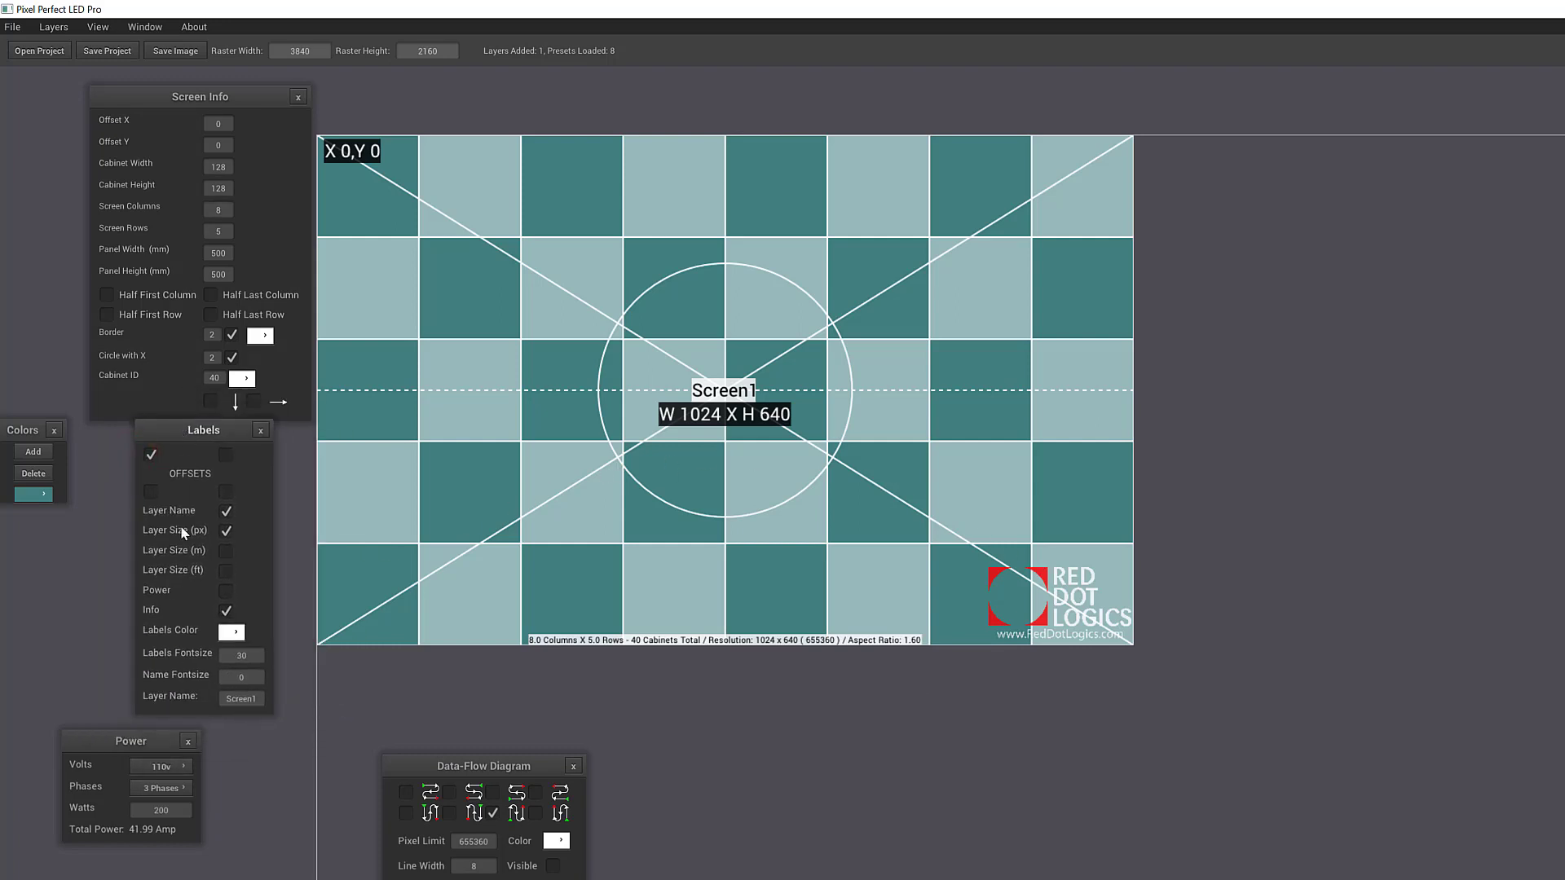
pyautogui.moveTo(104, 740); pyautogui.dragTo(136, 764)
pyautogui.moveTo(482, 769); pyautogui.dragTo(276, 879)
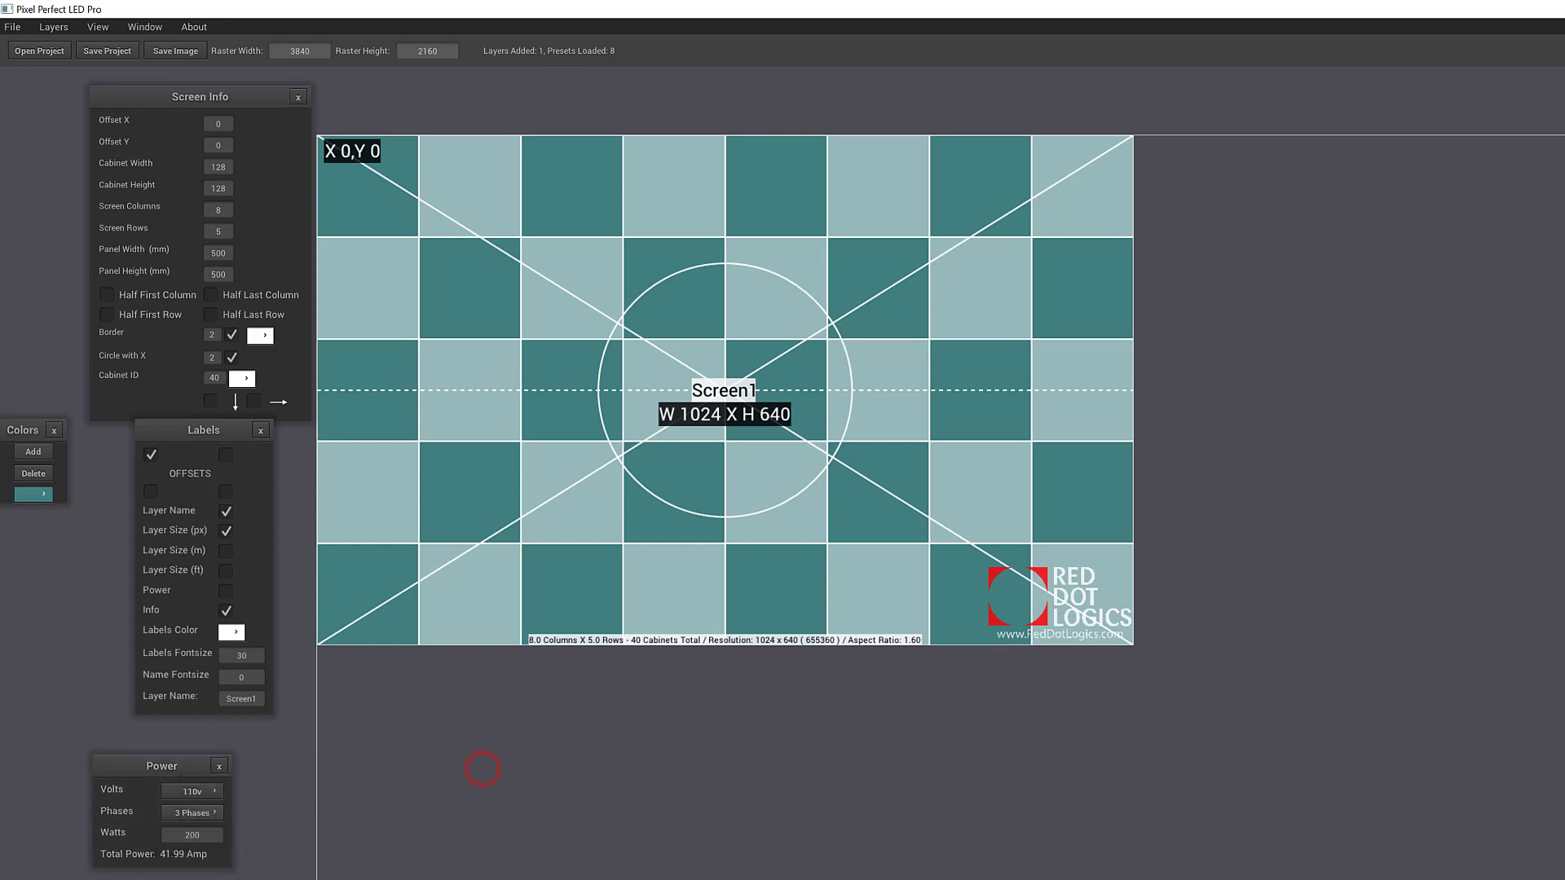
# Step: Close the Power and Labels windows and bring the Labels window back into view
pyautogui.click(214, 766)
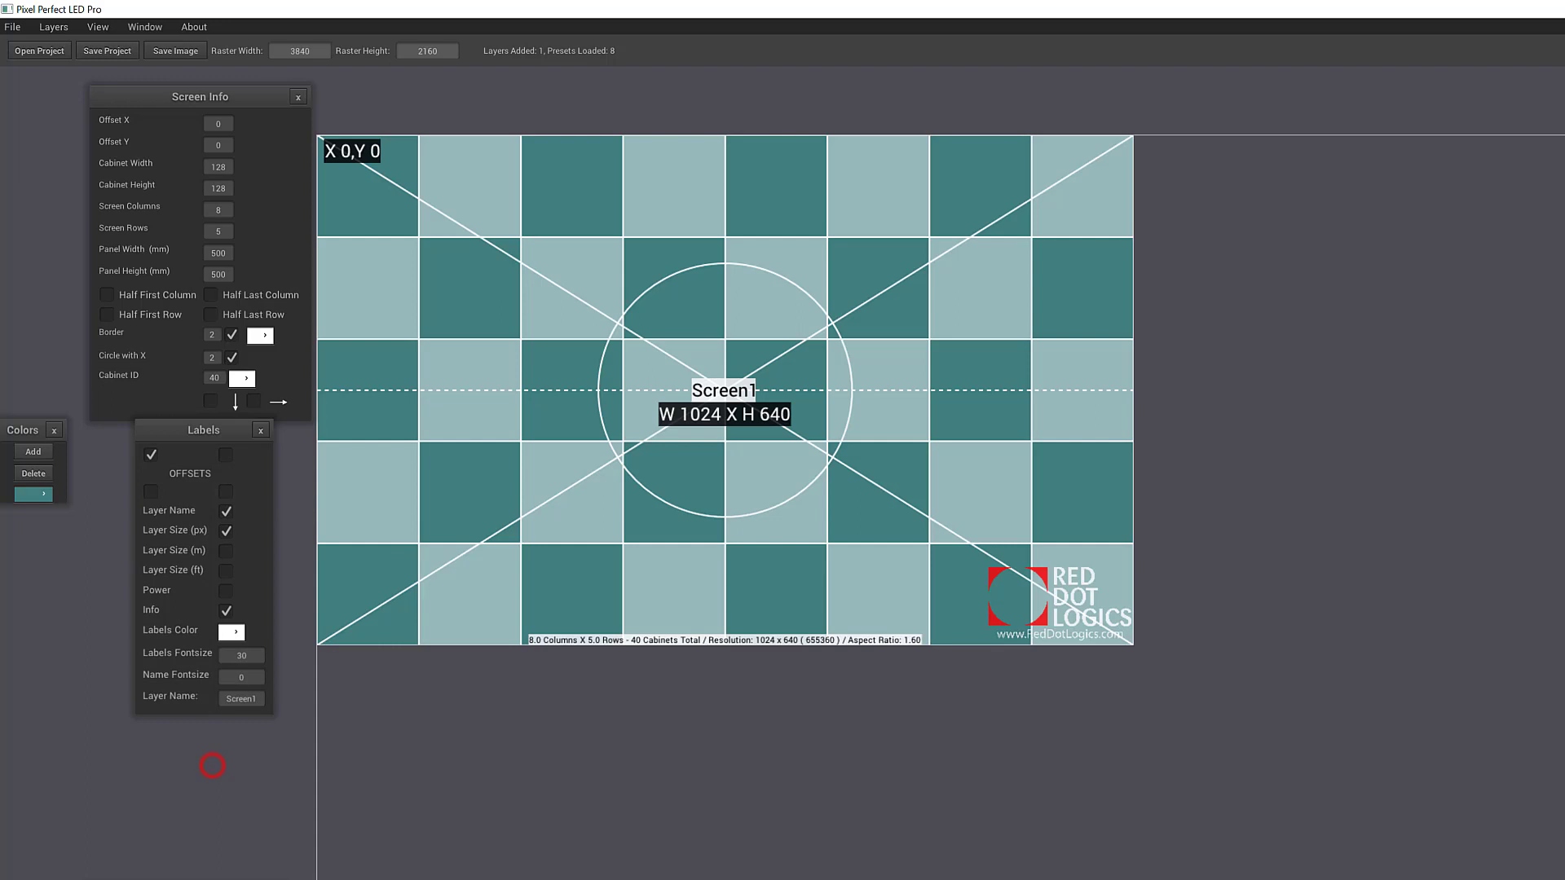
pyautogui.click(261, 431)
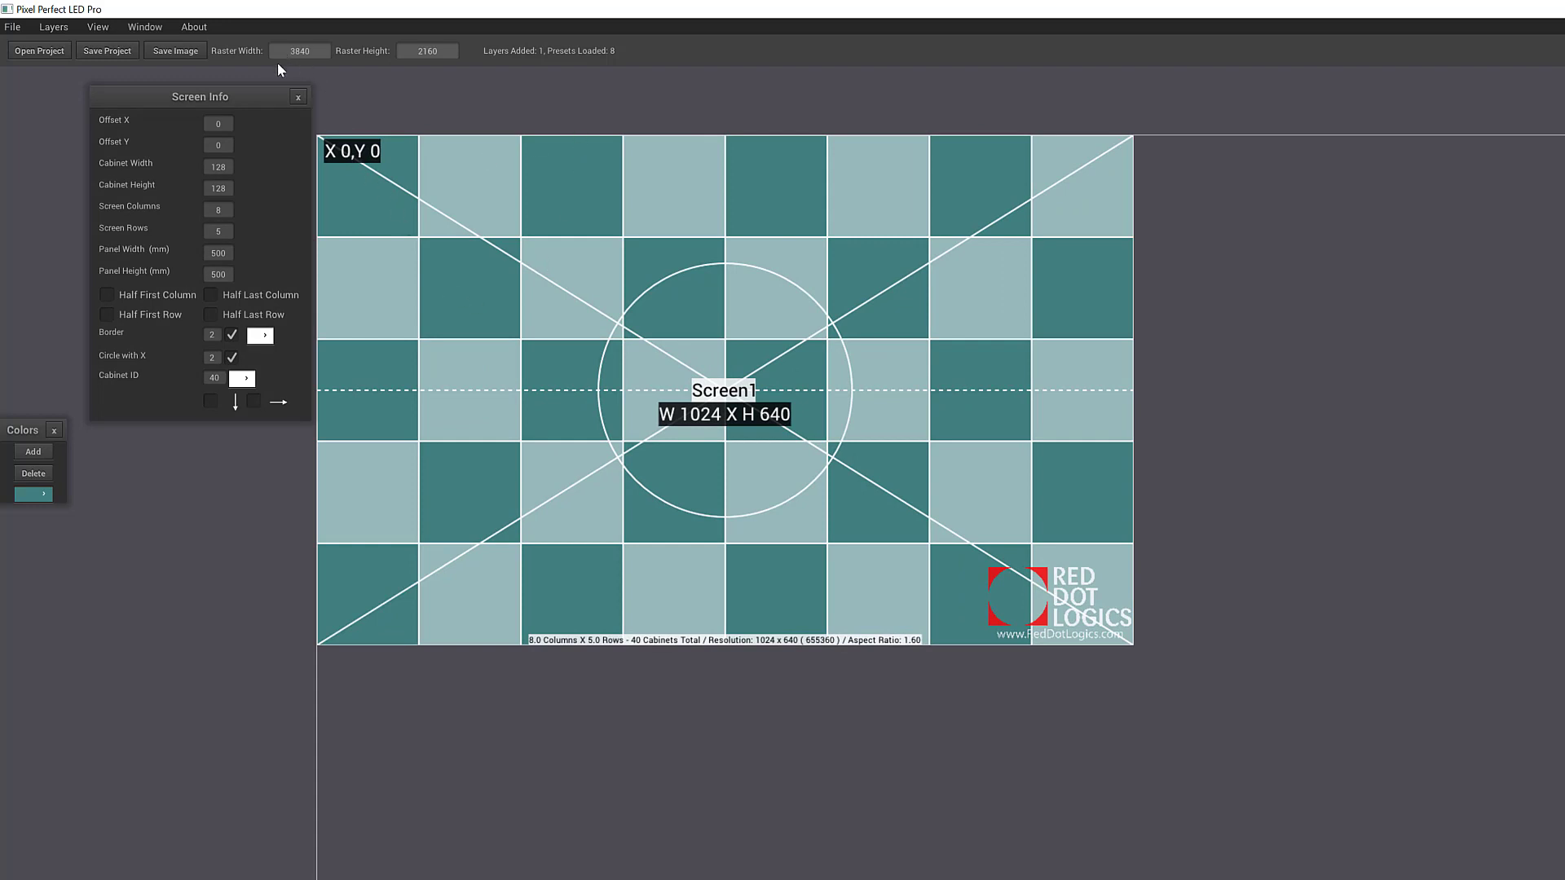
pyautogui.click(165, 30)
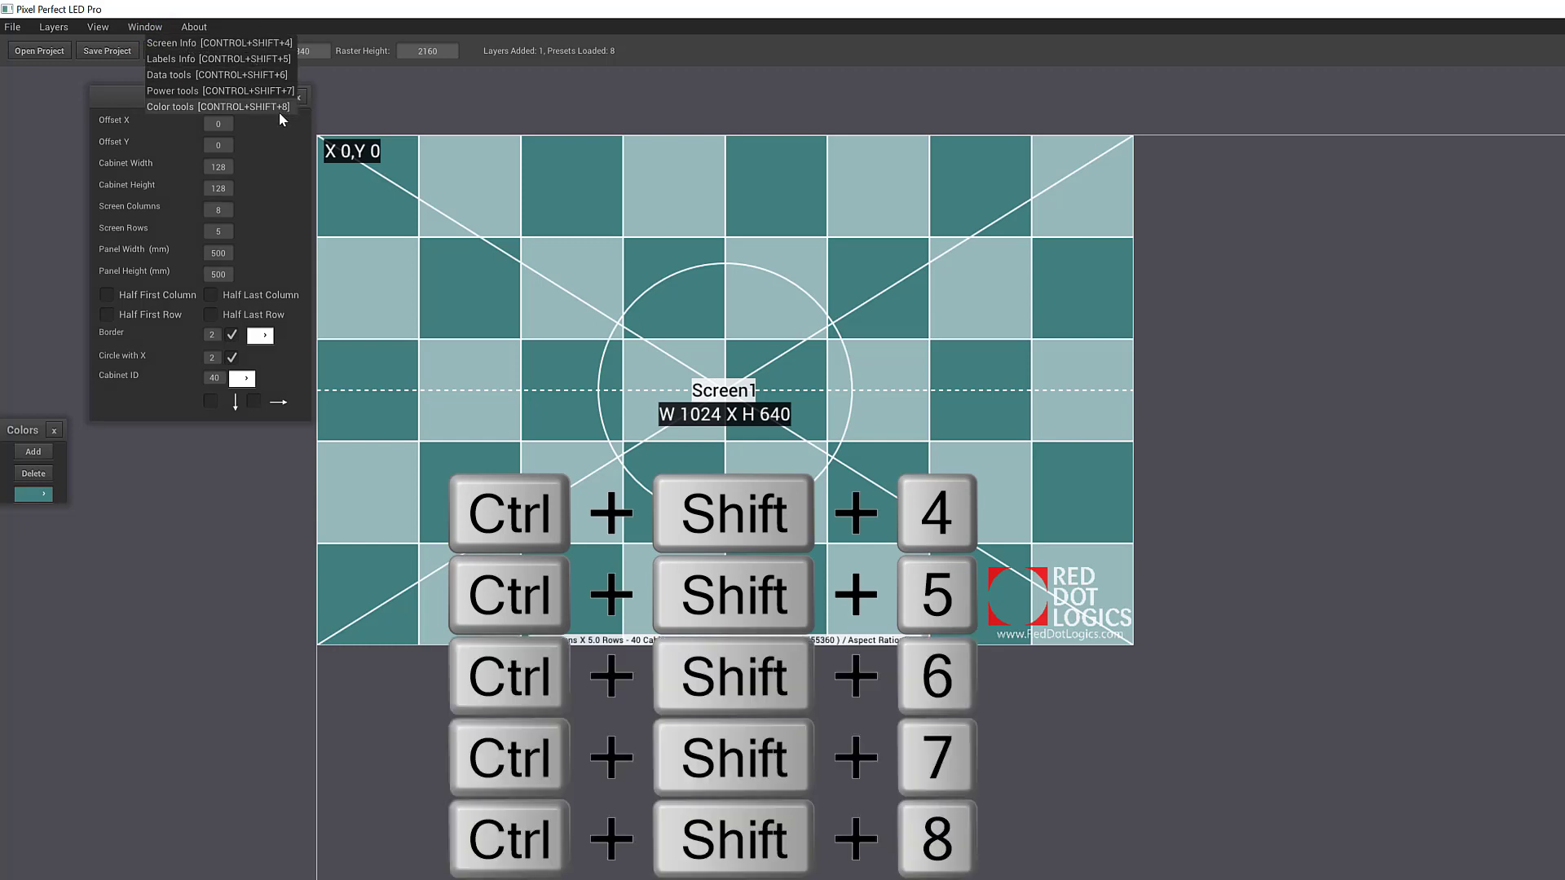
pyautogui.hotkey('ctrl', 'shift', '5')
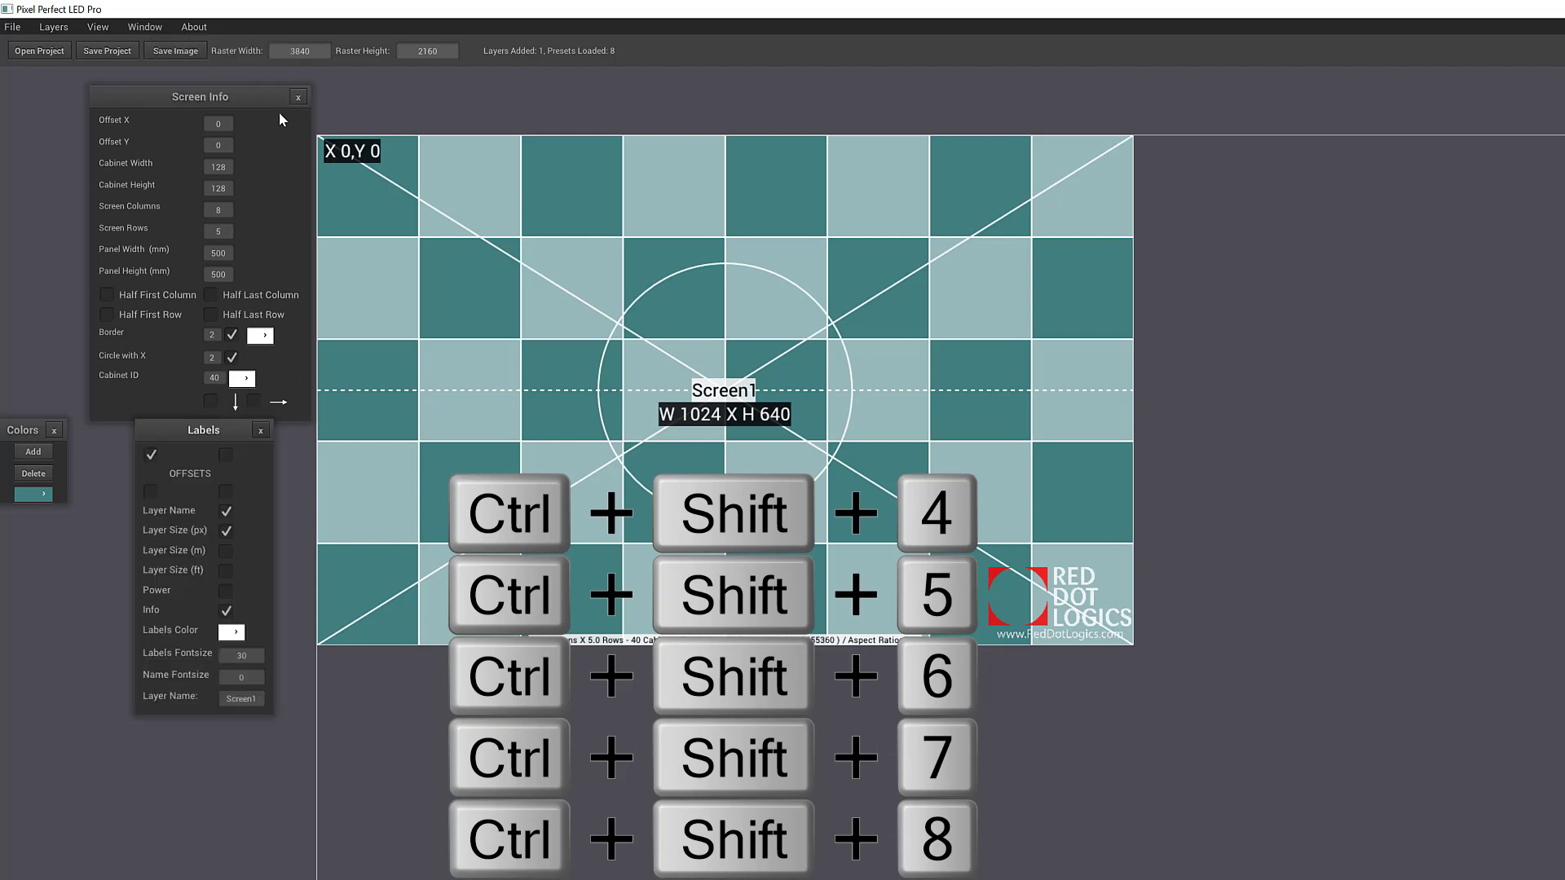
# Step: Toggle the Colors window and turn the Screen Info window off and back on
pyautogui.hotkey('ctrl', 'shift', '8')
pyautogui.hotkey('ctrl', 'shift', '4')
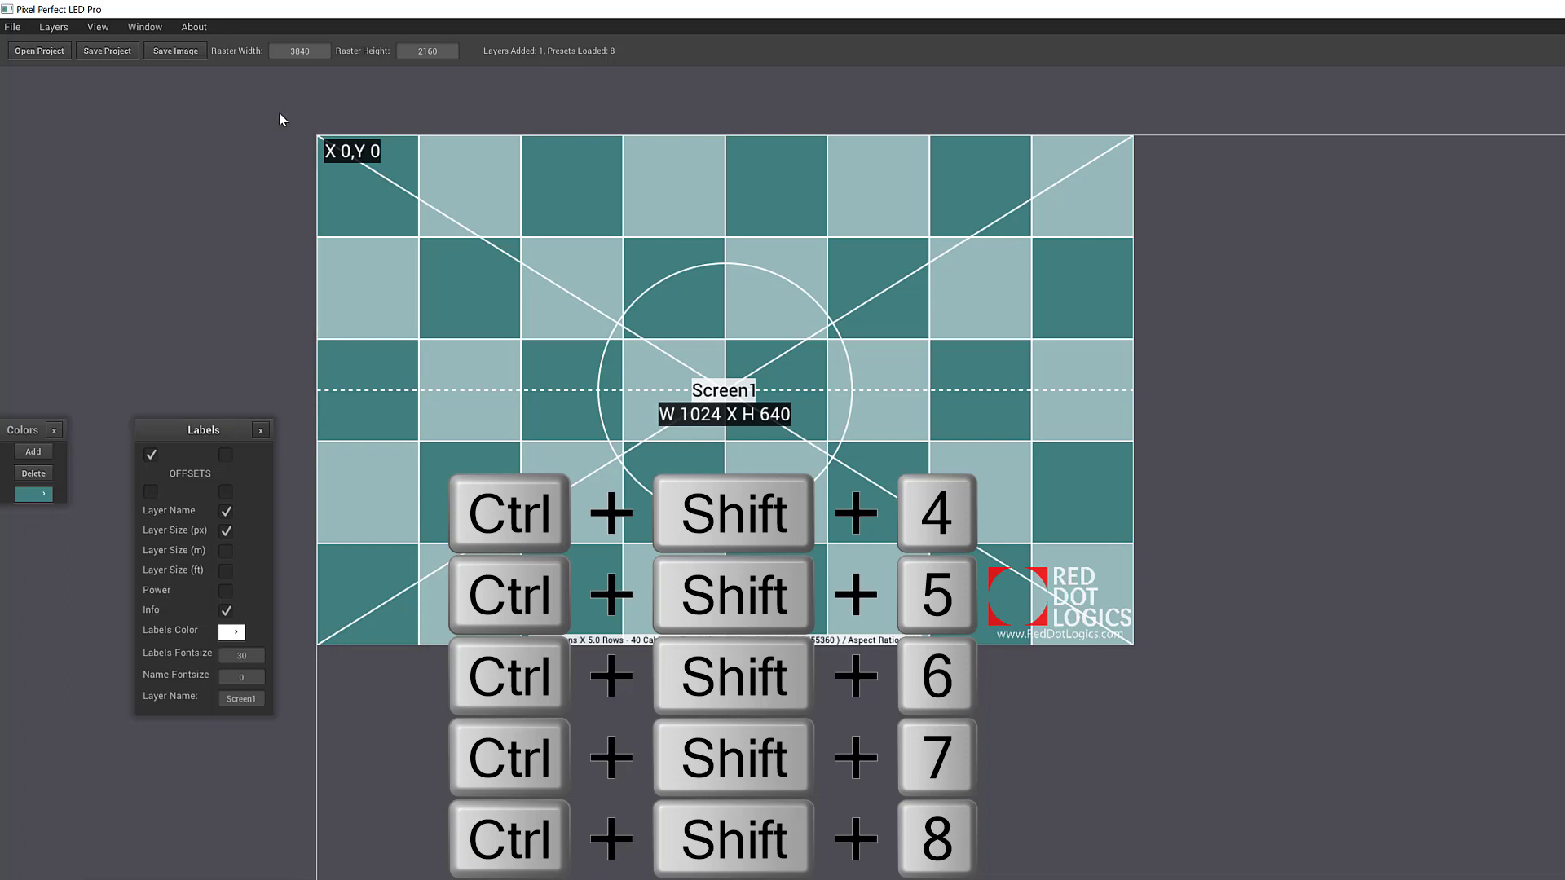
pyautogui.hotkey('ctrl', 'shift', '4')
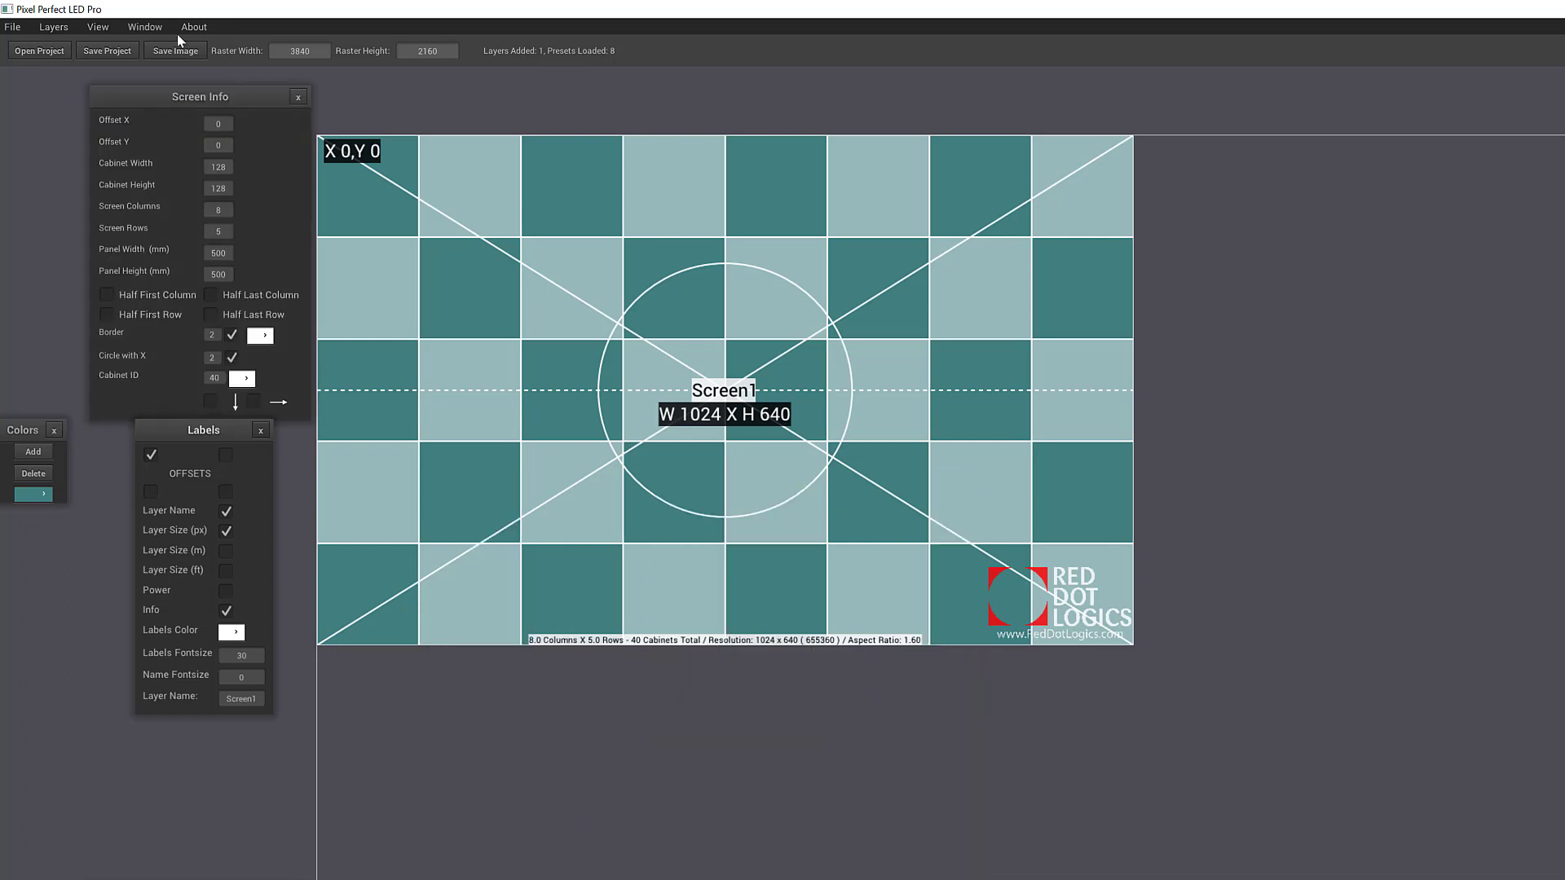
# Step: Show the Power window, hide it and bring it back into view
pyautogui.click(158, 25)
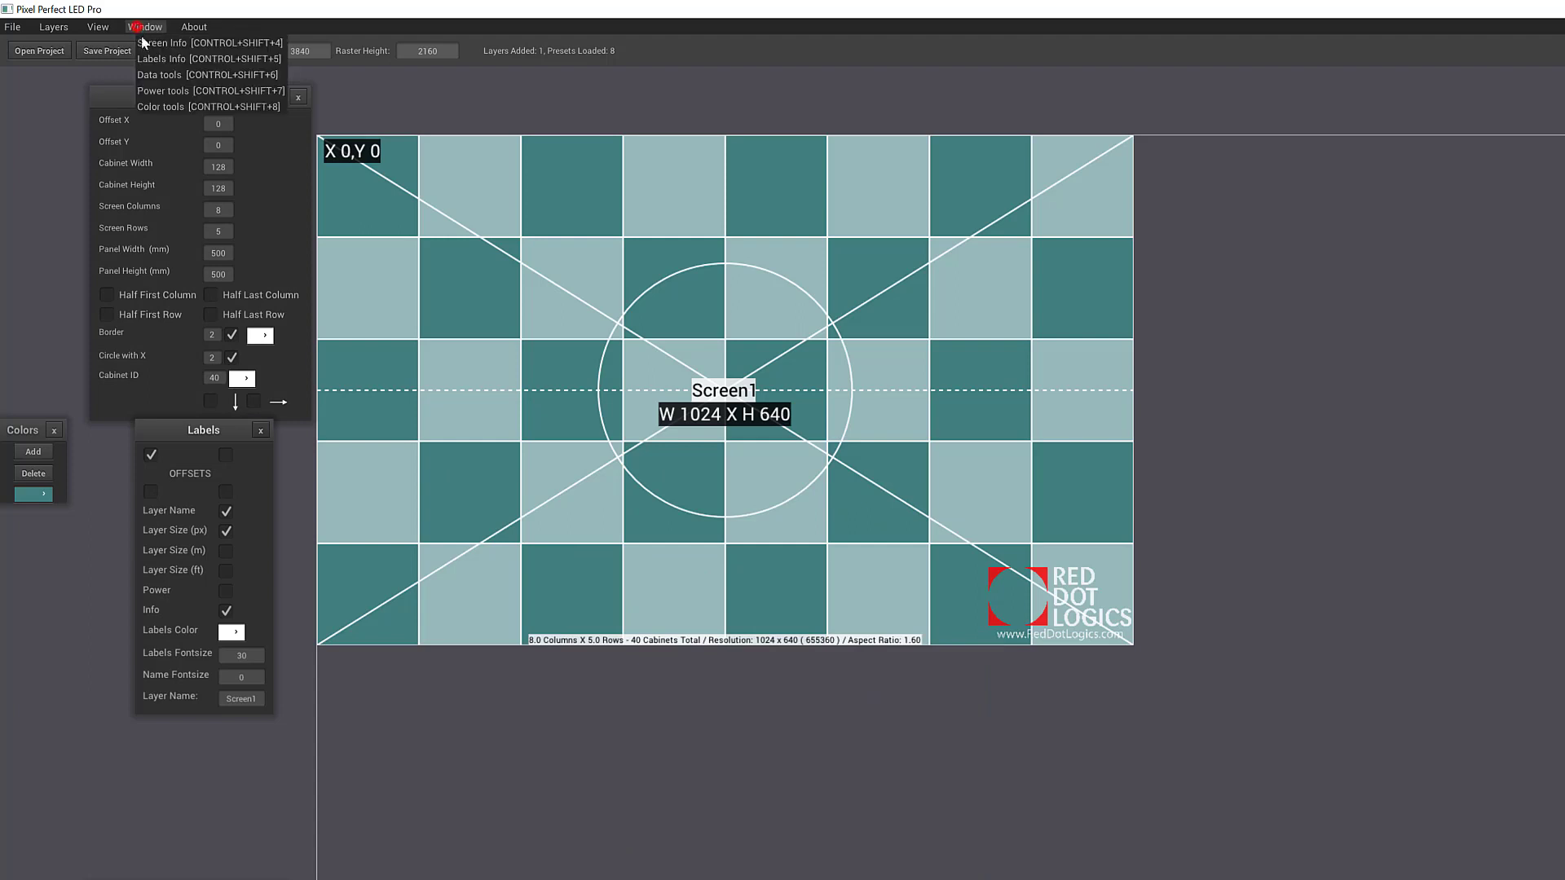
pyautogui.click(195, 90)
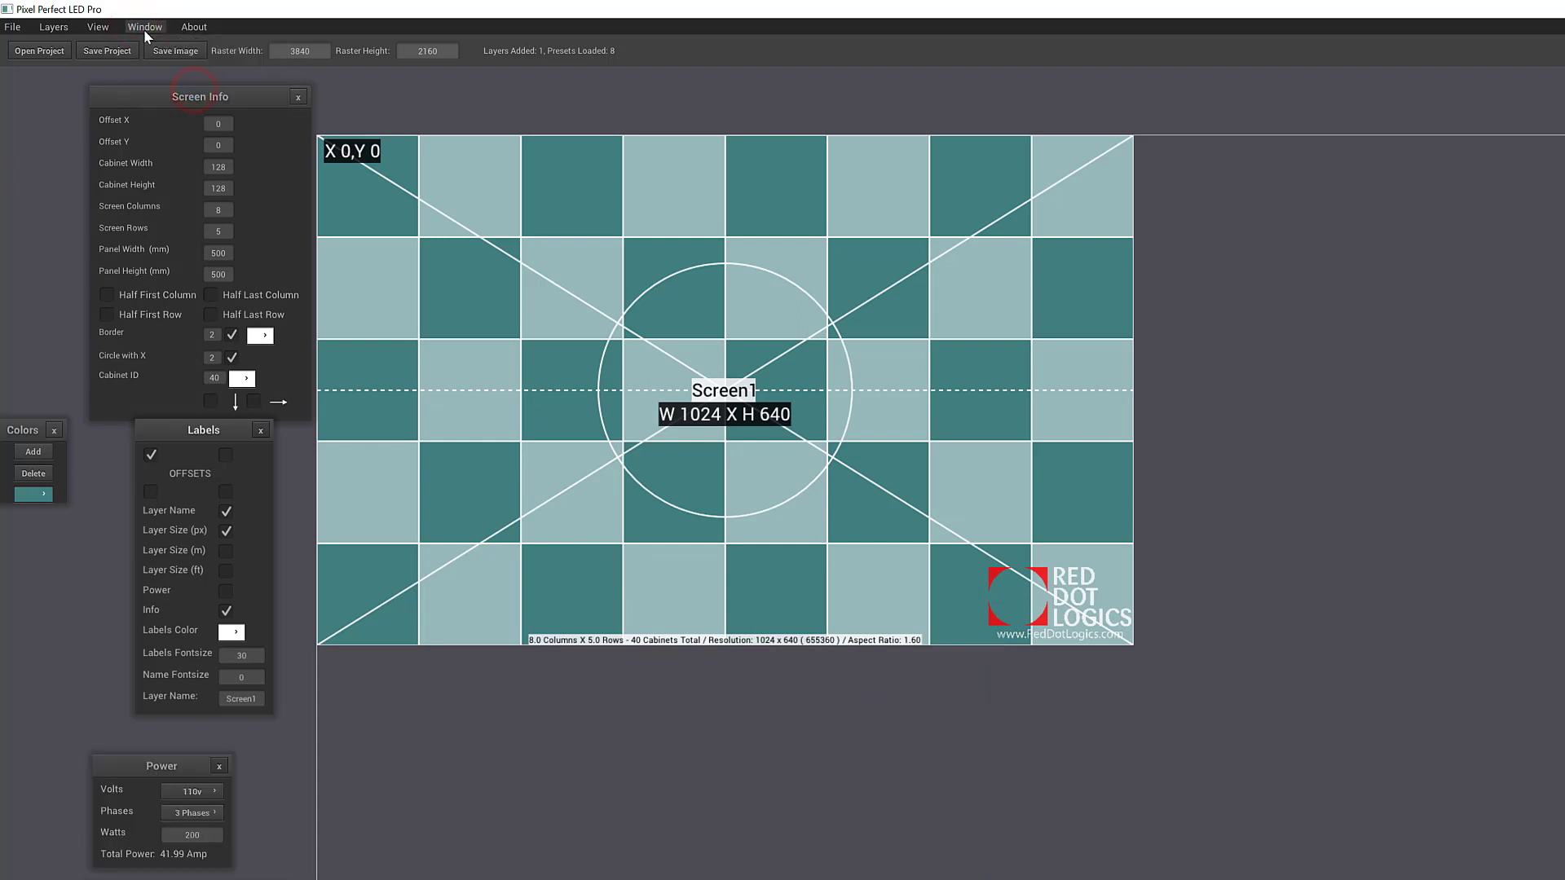
pyautogui.click(143, 29)
pyautogui.click(190, 90)
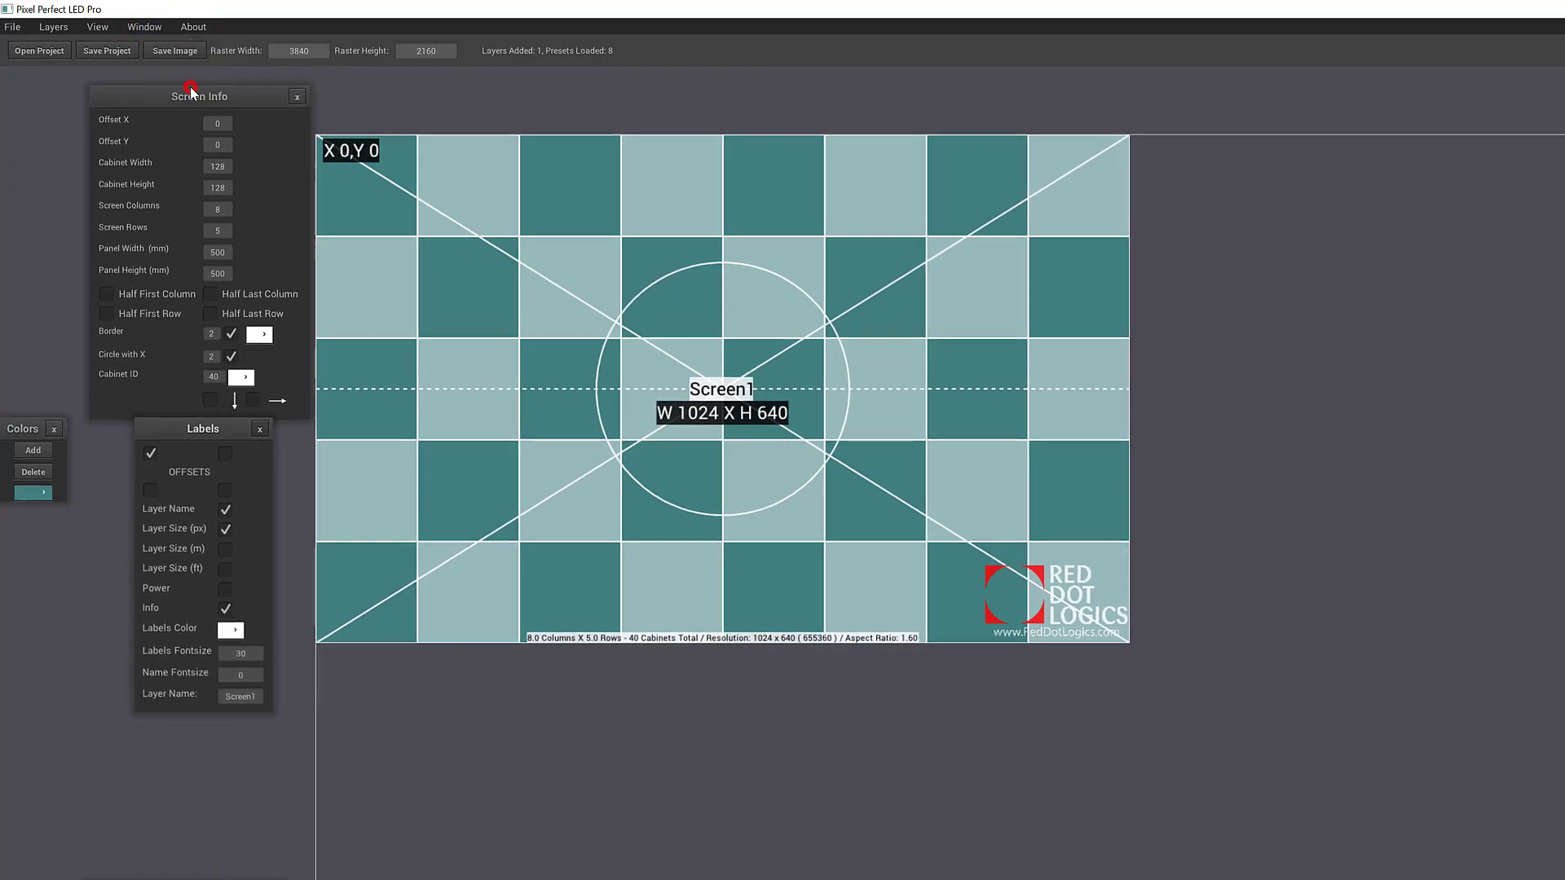
pyautogui.click(144, 27)
pyautogui.click(172, 86)
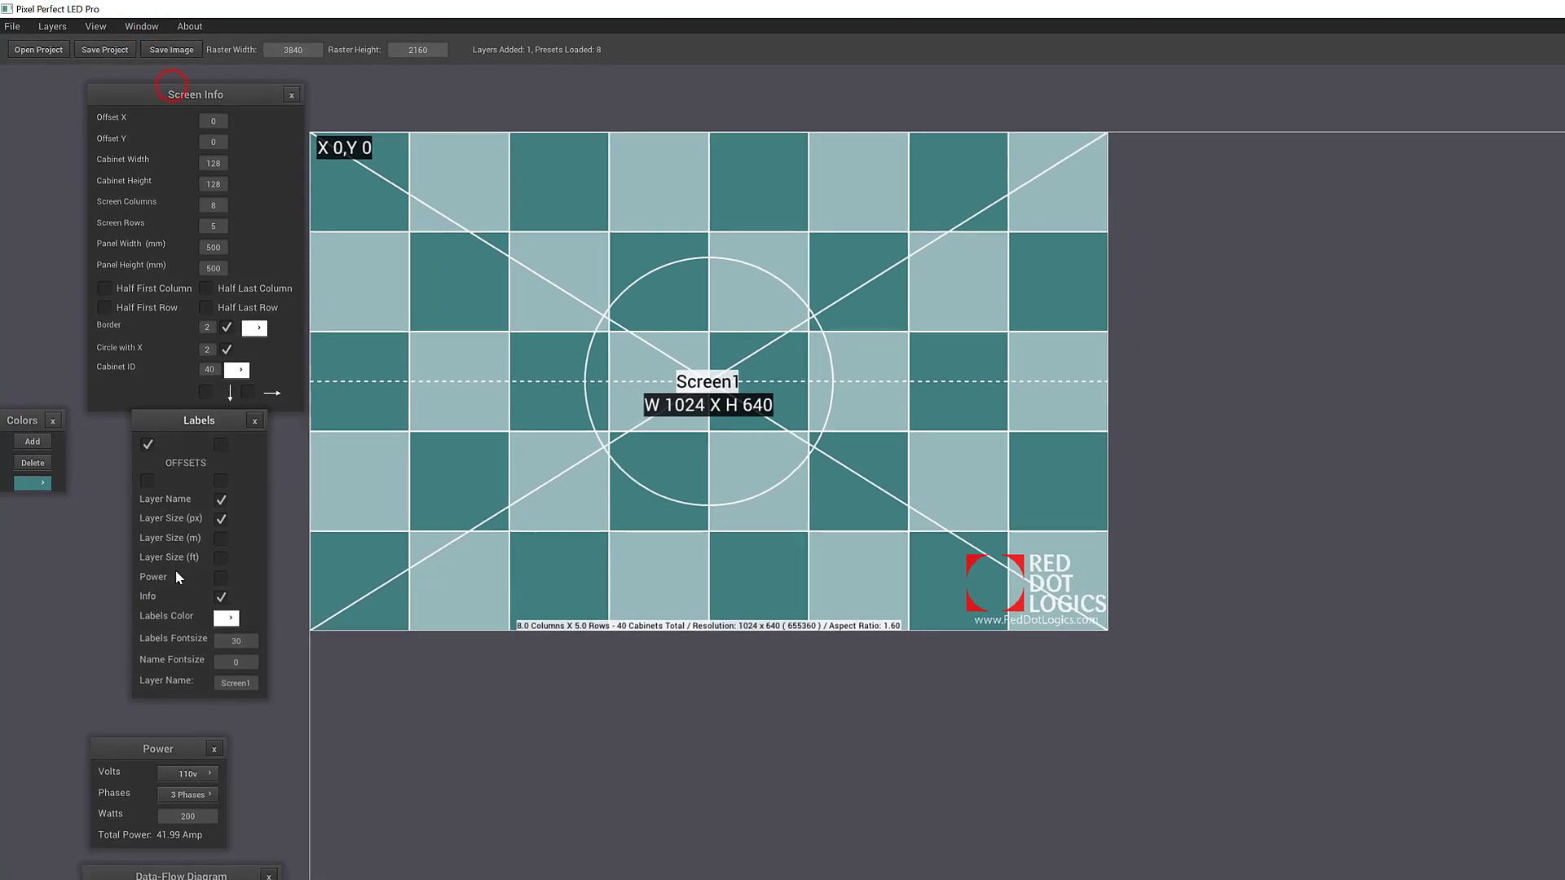
pyautogui.click(141, 27)
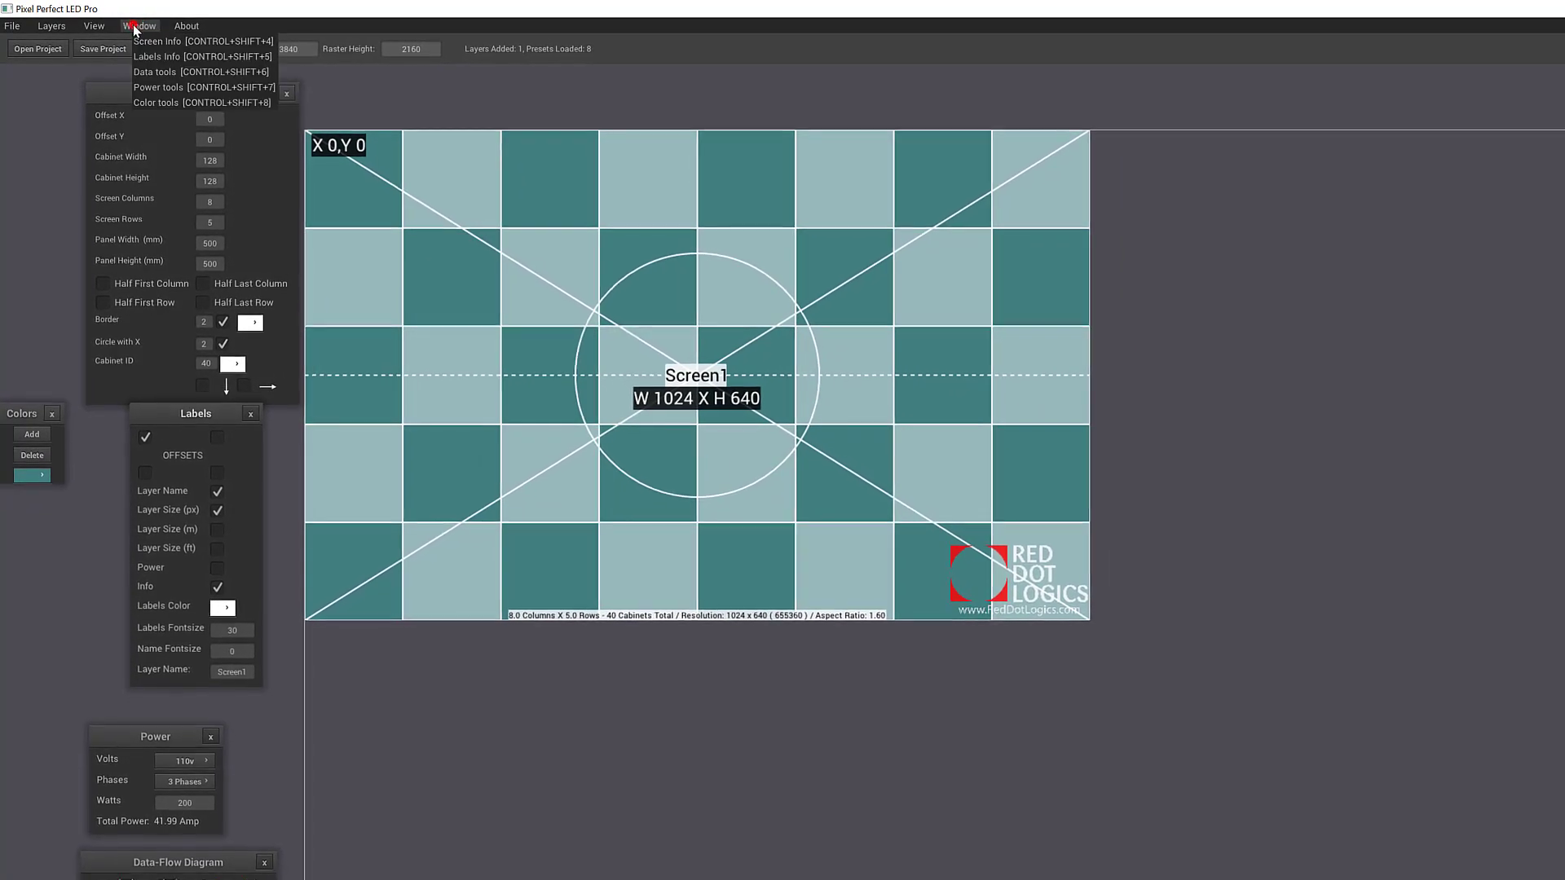
pyautogui.click(178, 300)
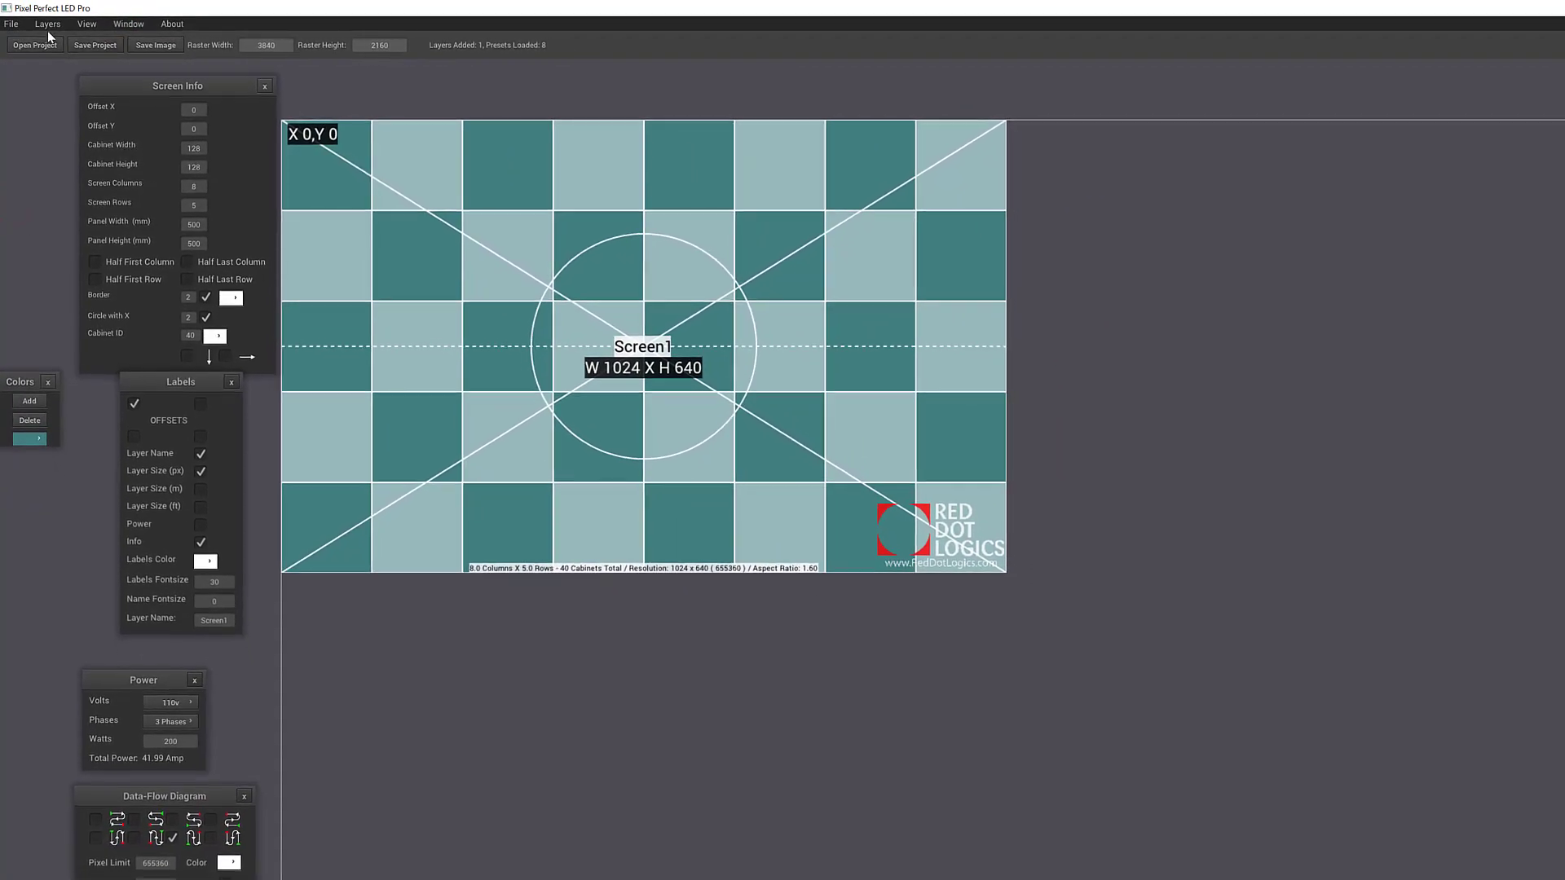
# Step: Browse the LED panel preset list from P 2.6mm to P 10 mm, checking each preset's size, columns and rows
pyautogui.click(10, 24)
pyautogui.click(7, 164)
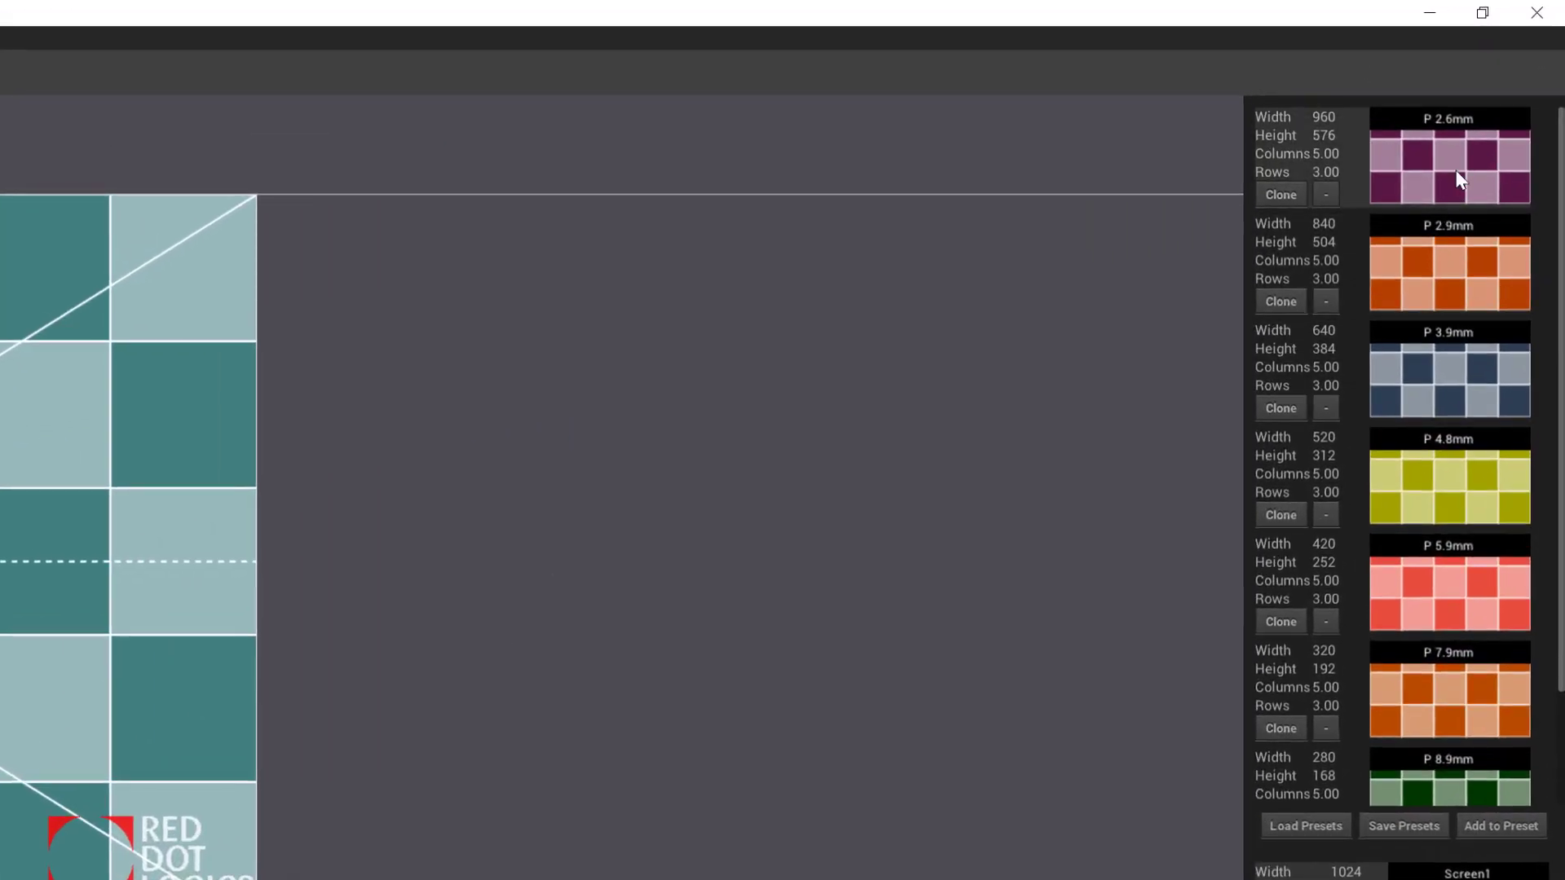
pyautogui.scroll(-3, 1440, 414)
pyautogui.scroll(3, 1440, 414)
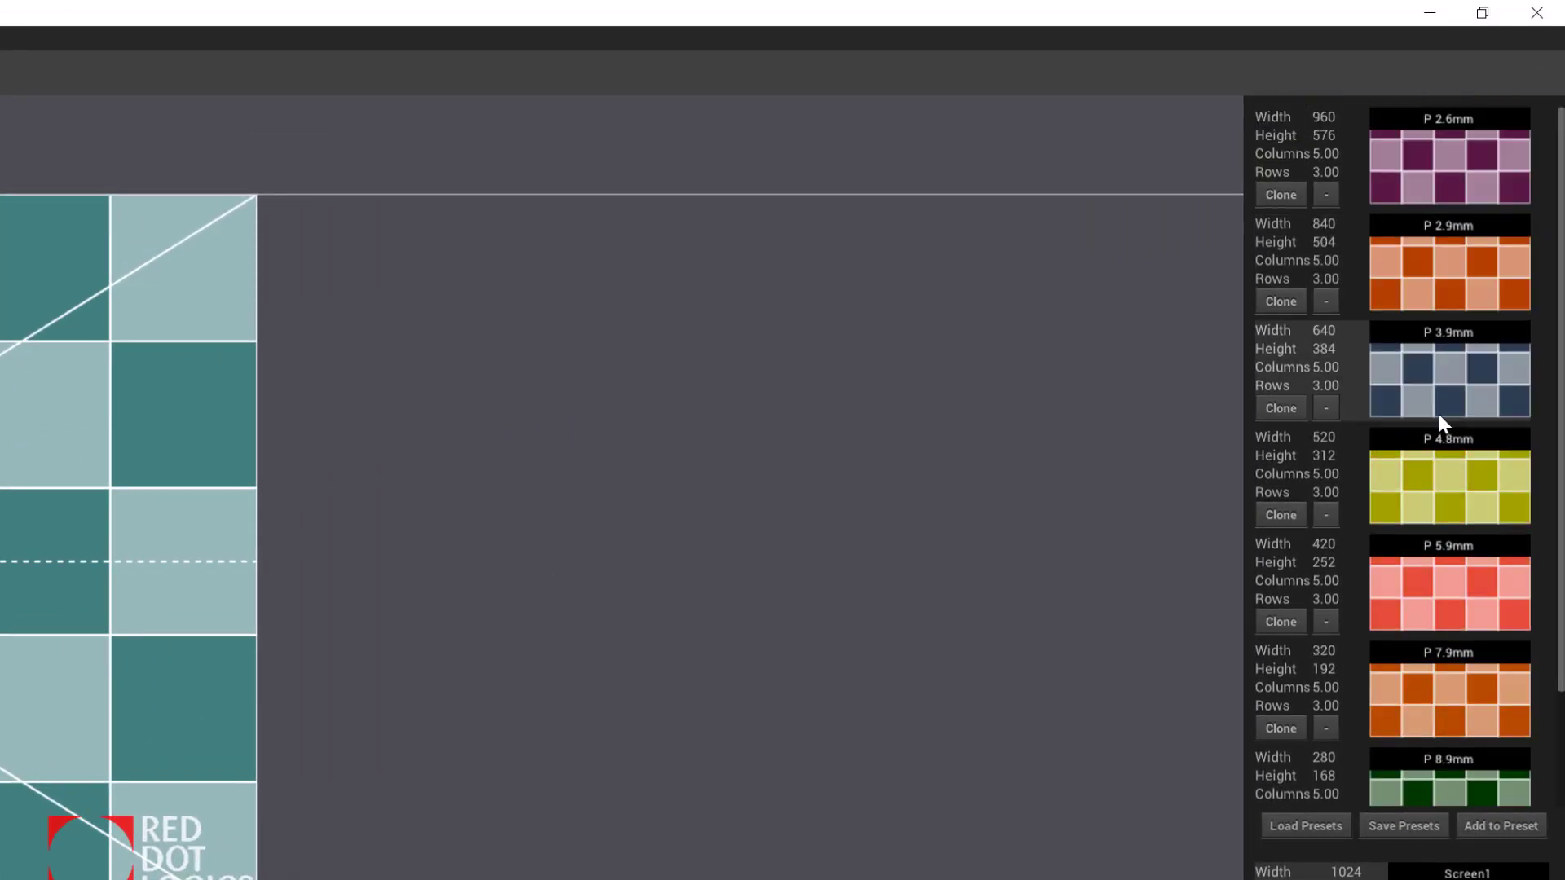
pyautogui.scroll(-3, 1441, 419)
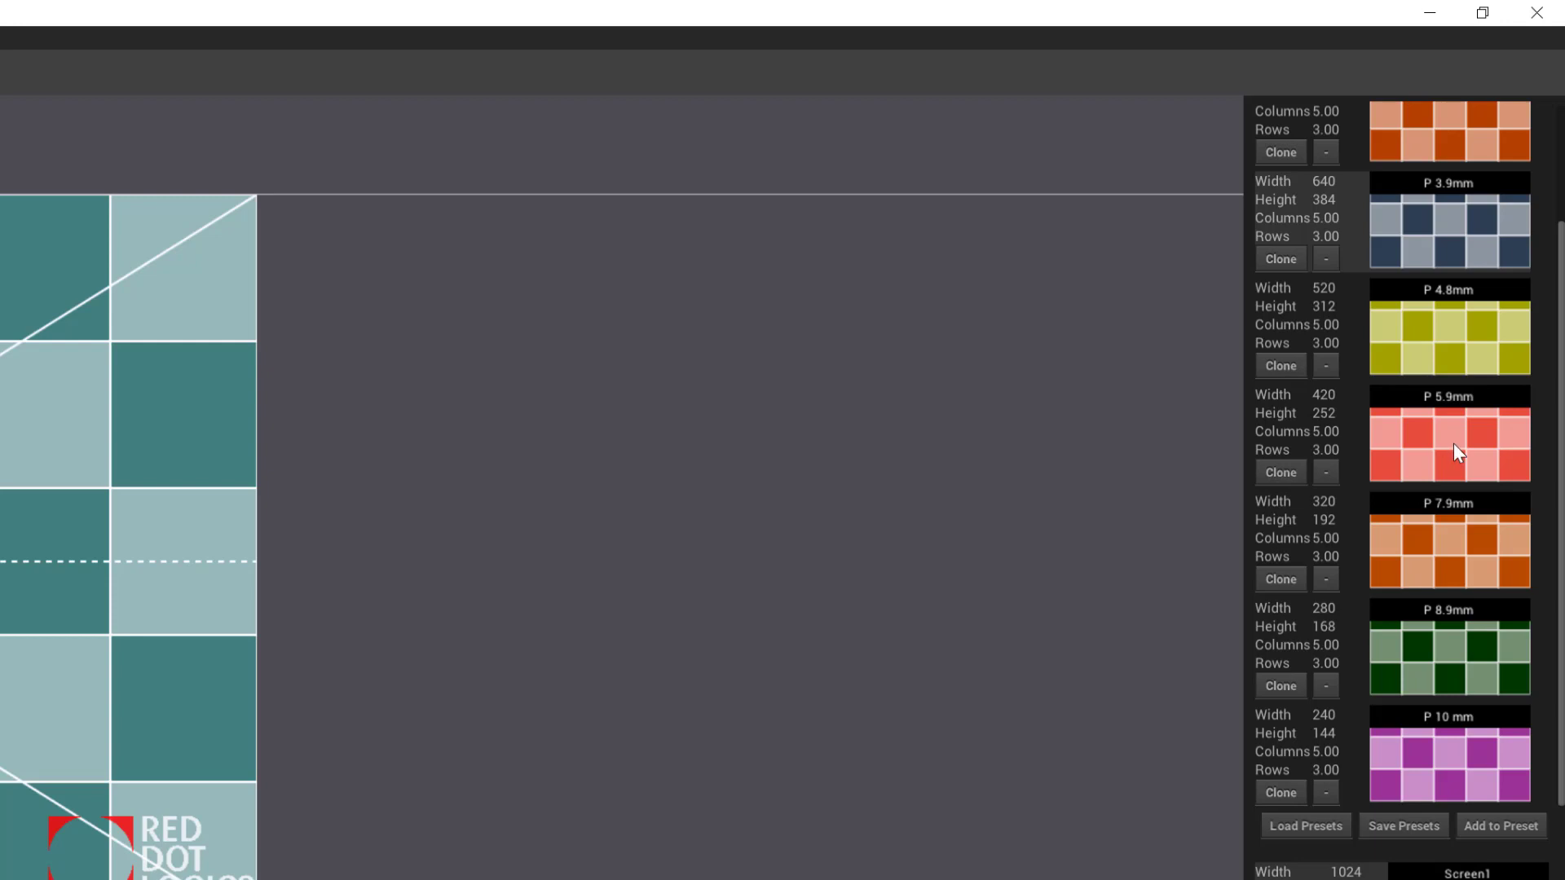
pyautogui.scroll(3, 1454, 445)
pyautogui.scroll(-3, 1456, 447)
pyautogui.scroll(3, 1389, 228)
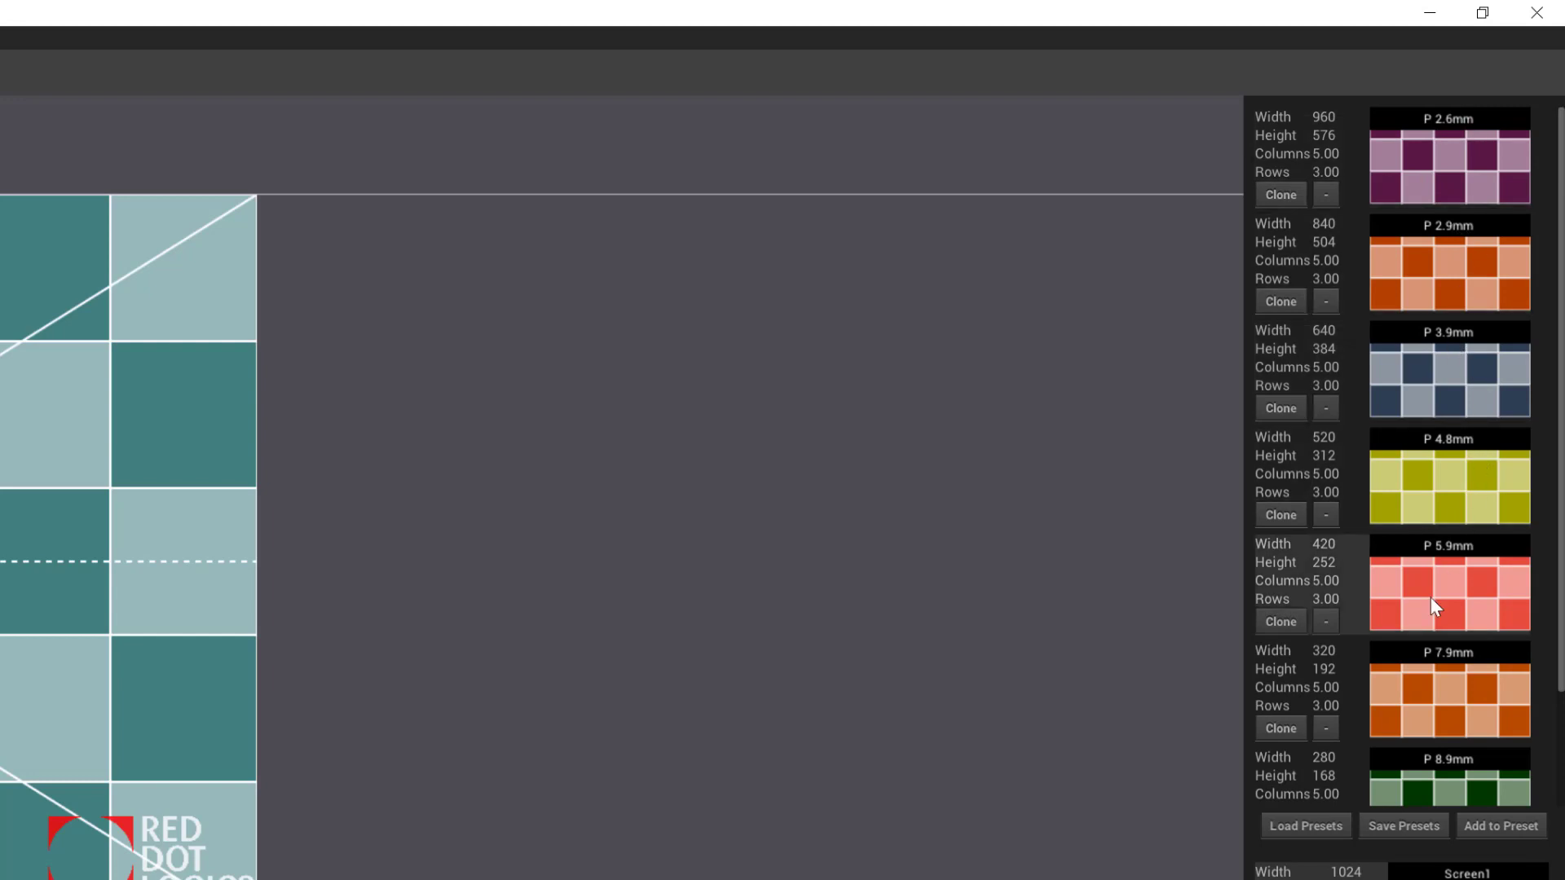
pyautogui.scroll(-3, 1445, 701)
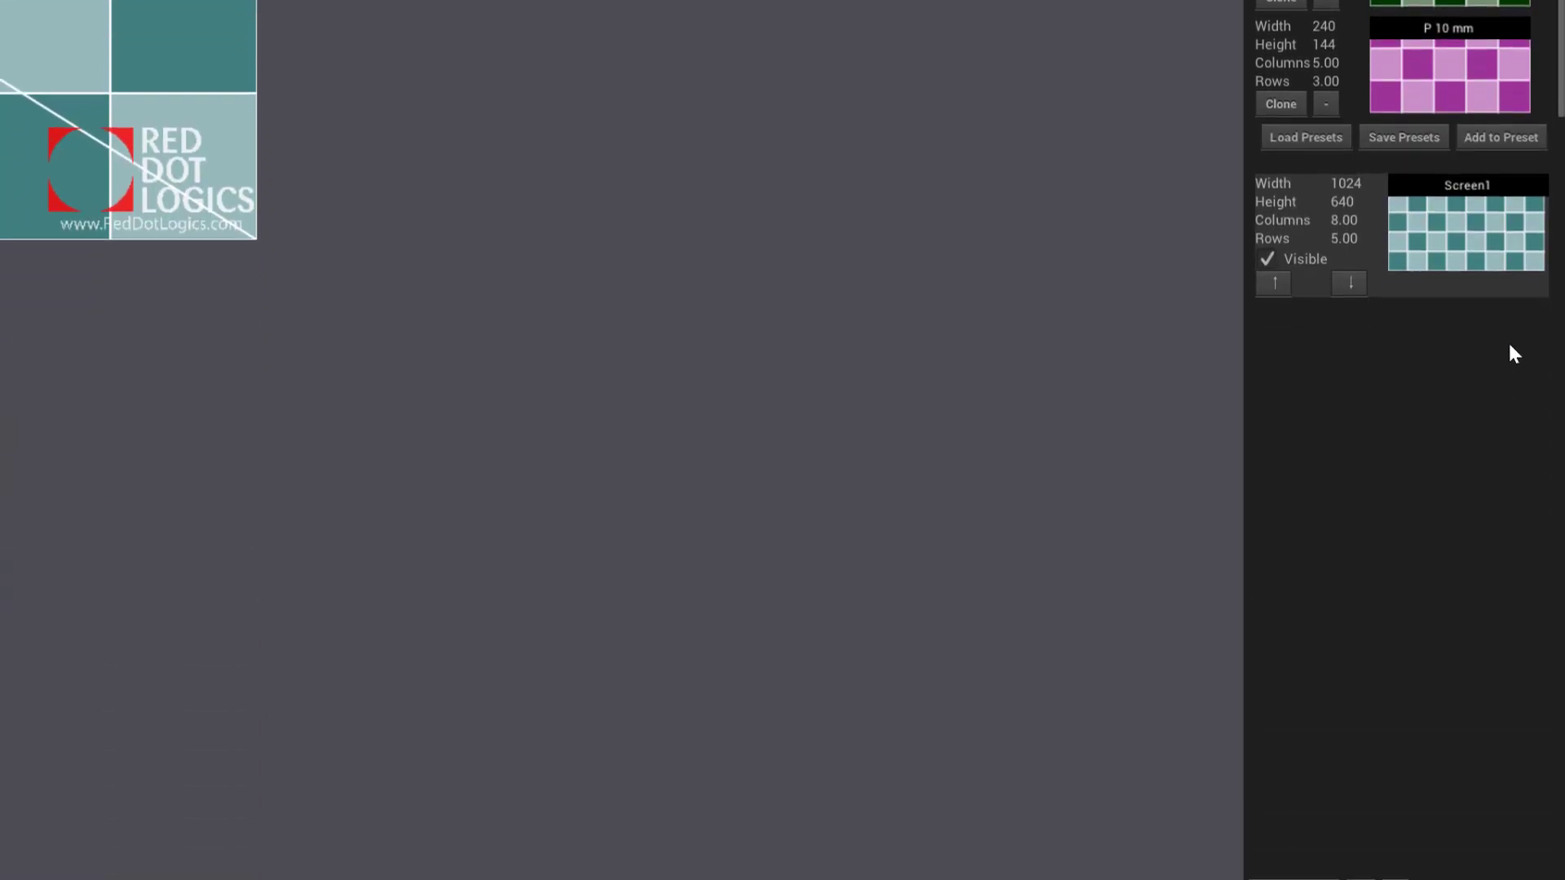
# Step: Look over the Screen1 layer entry and its controls, and review the available layer, view and help commands
pyautogui.click(1510, 344)
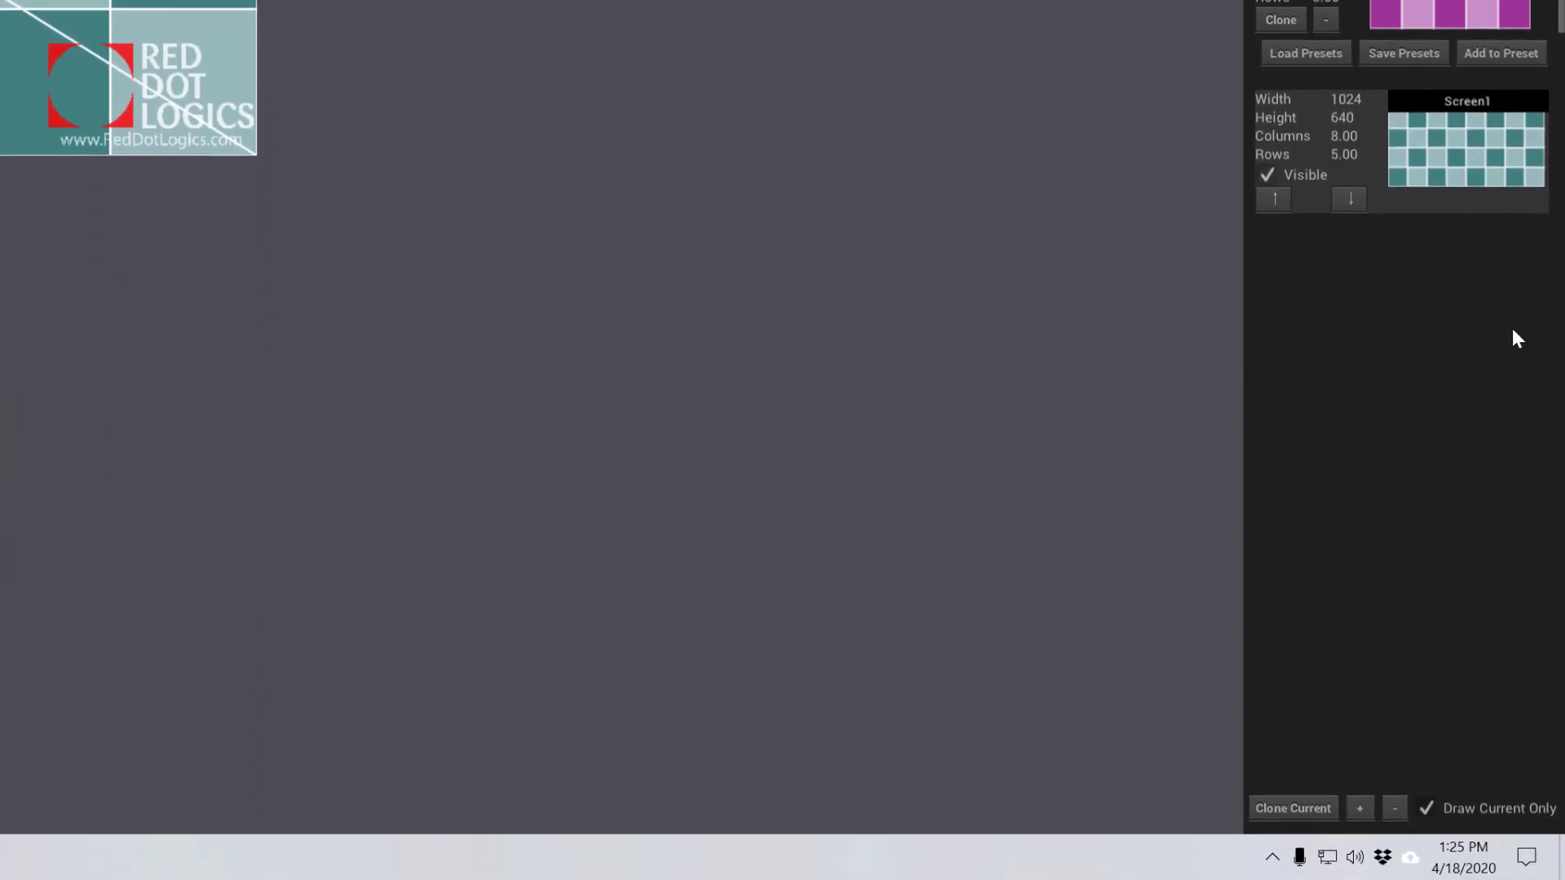
pyautogui.click(1364, 422)
pyautogui.click(1465, 114)
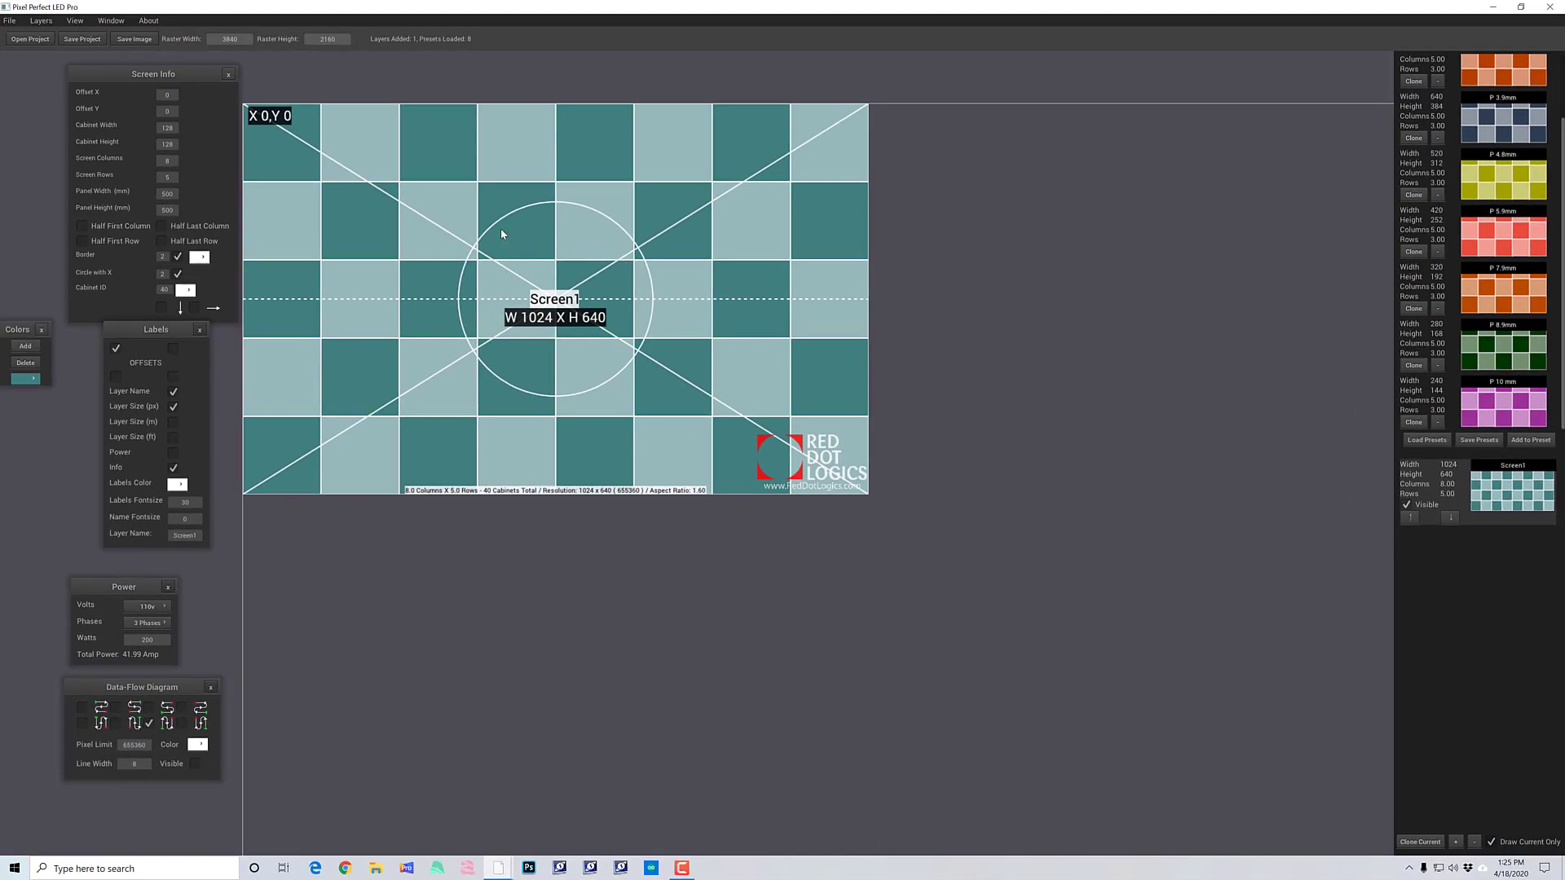
pyautogui.click(44, 24)
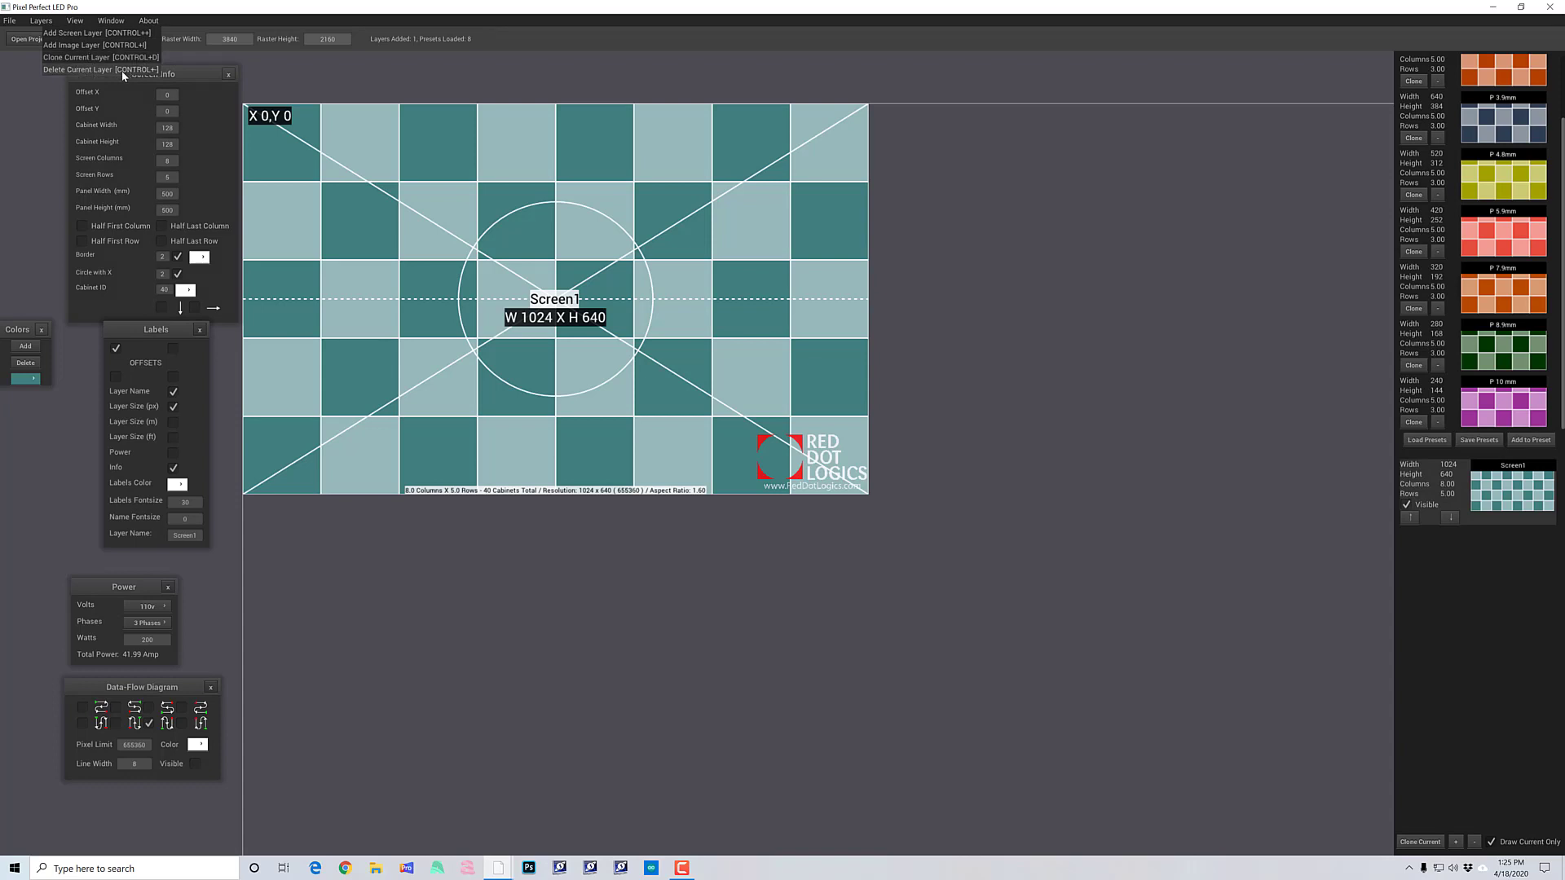
pyautogui.click(73, 22)
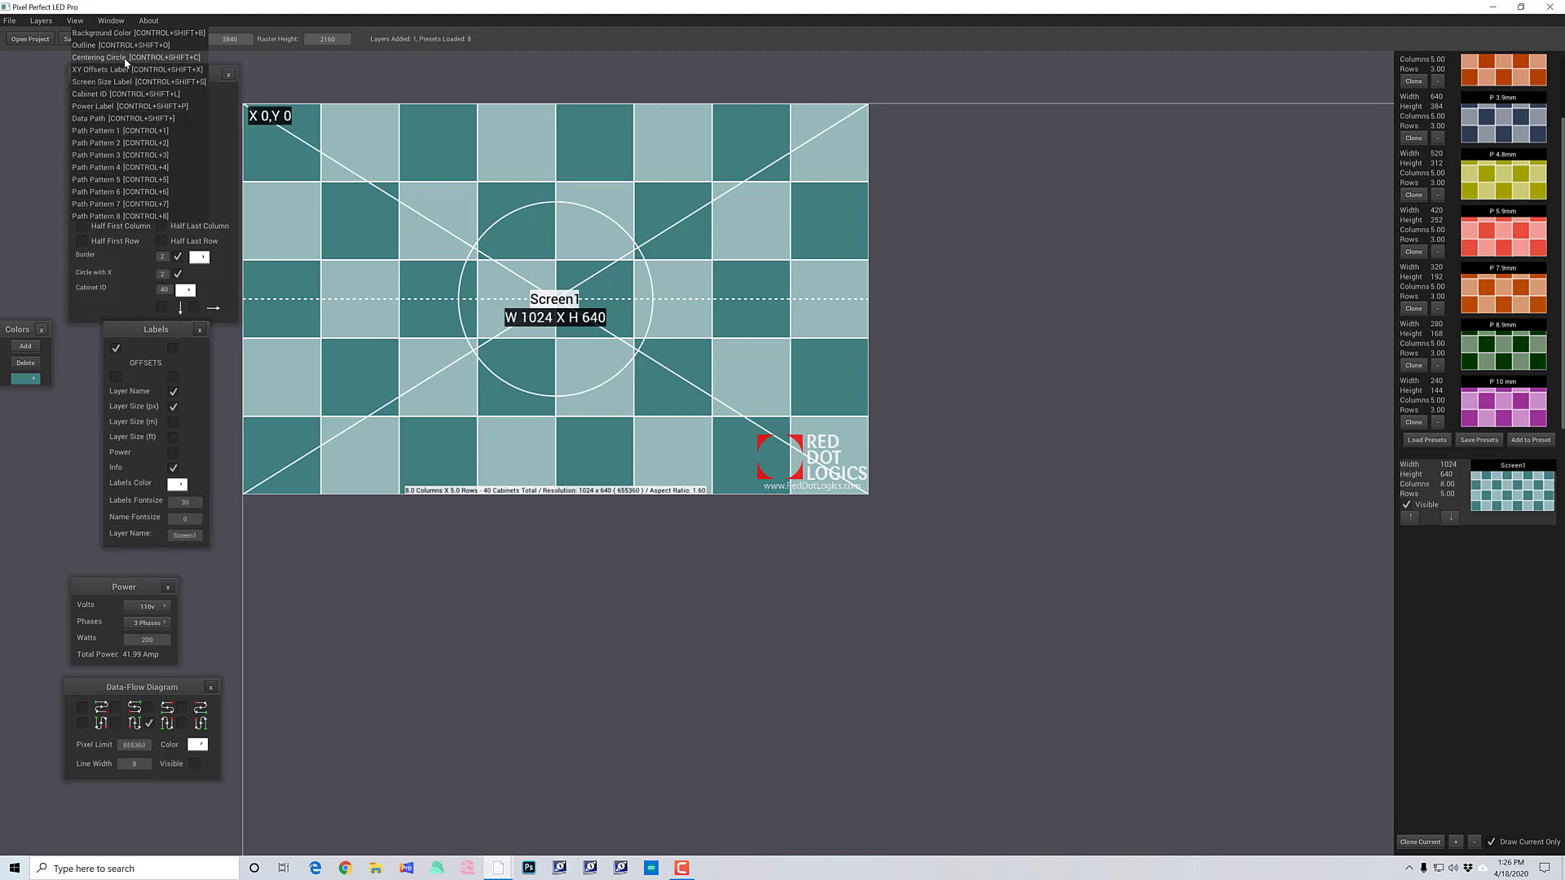
pyautogui.click(157, 23)
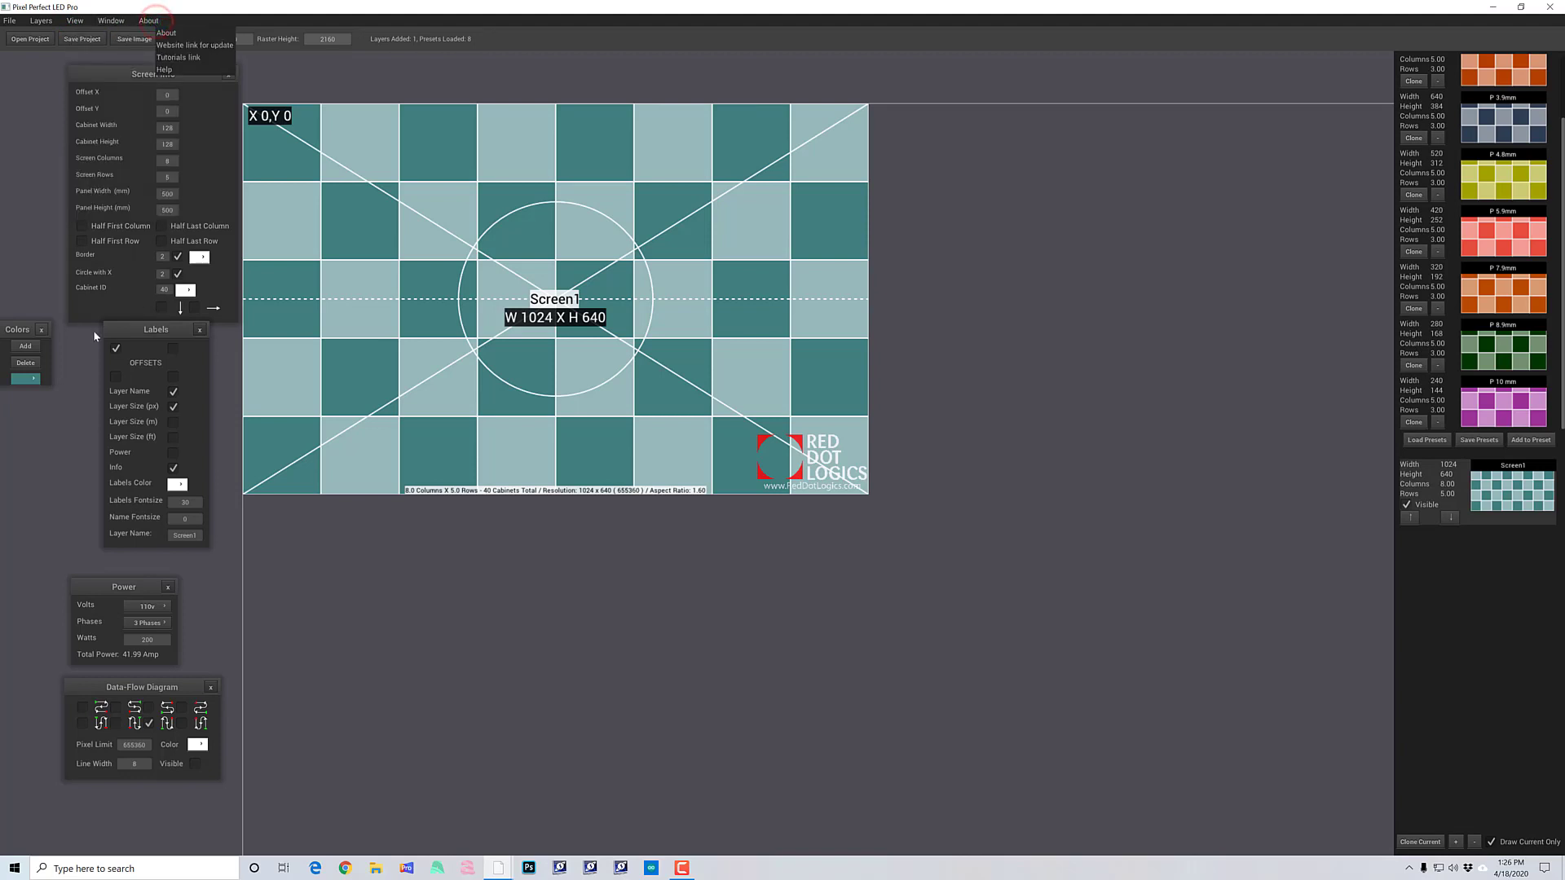
pyautogui.click(79, 356)
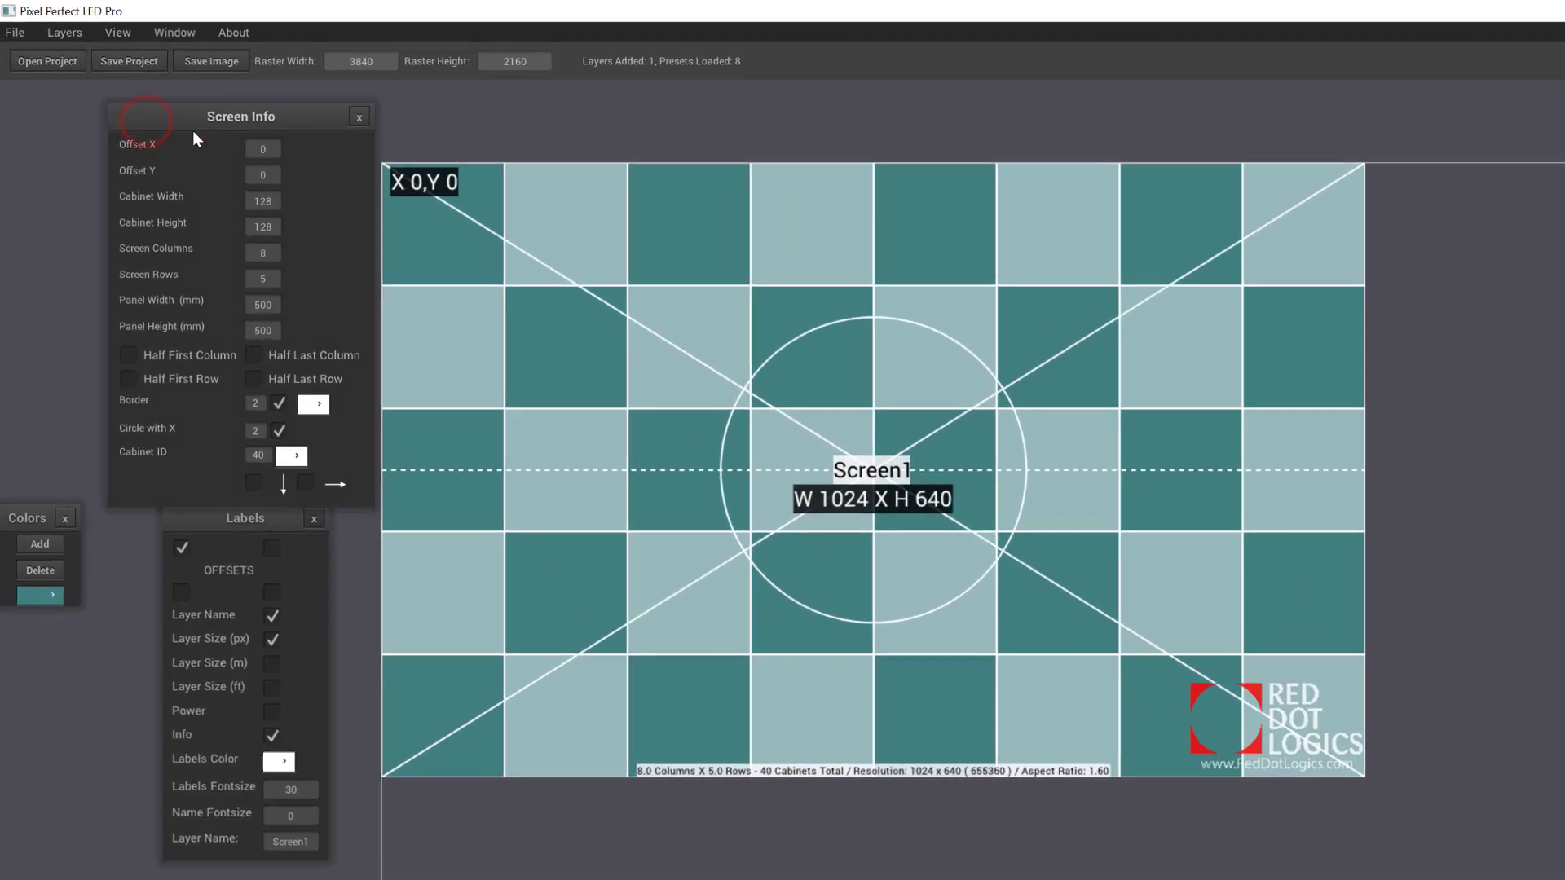
# Step: Reposition the Screen Info window and offset Screen1 by X 100 and Y 50
pyautogui.moveTo(122, 72)
pyautogui.mouseDown()
pyautogui.moveTo(84, 60)
pyautogui.moveTo(137, 88)
pyautogui.mouseUp()
pyautogui.click(218, 123)
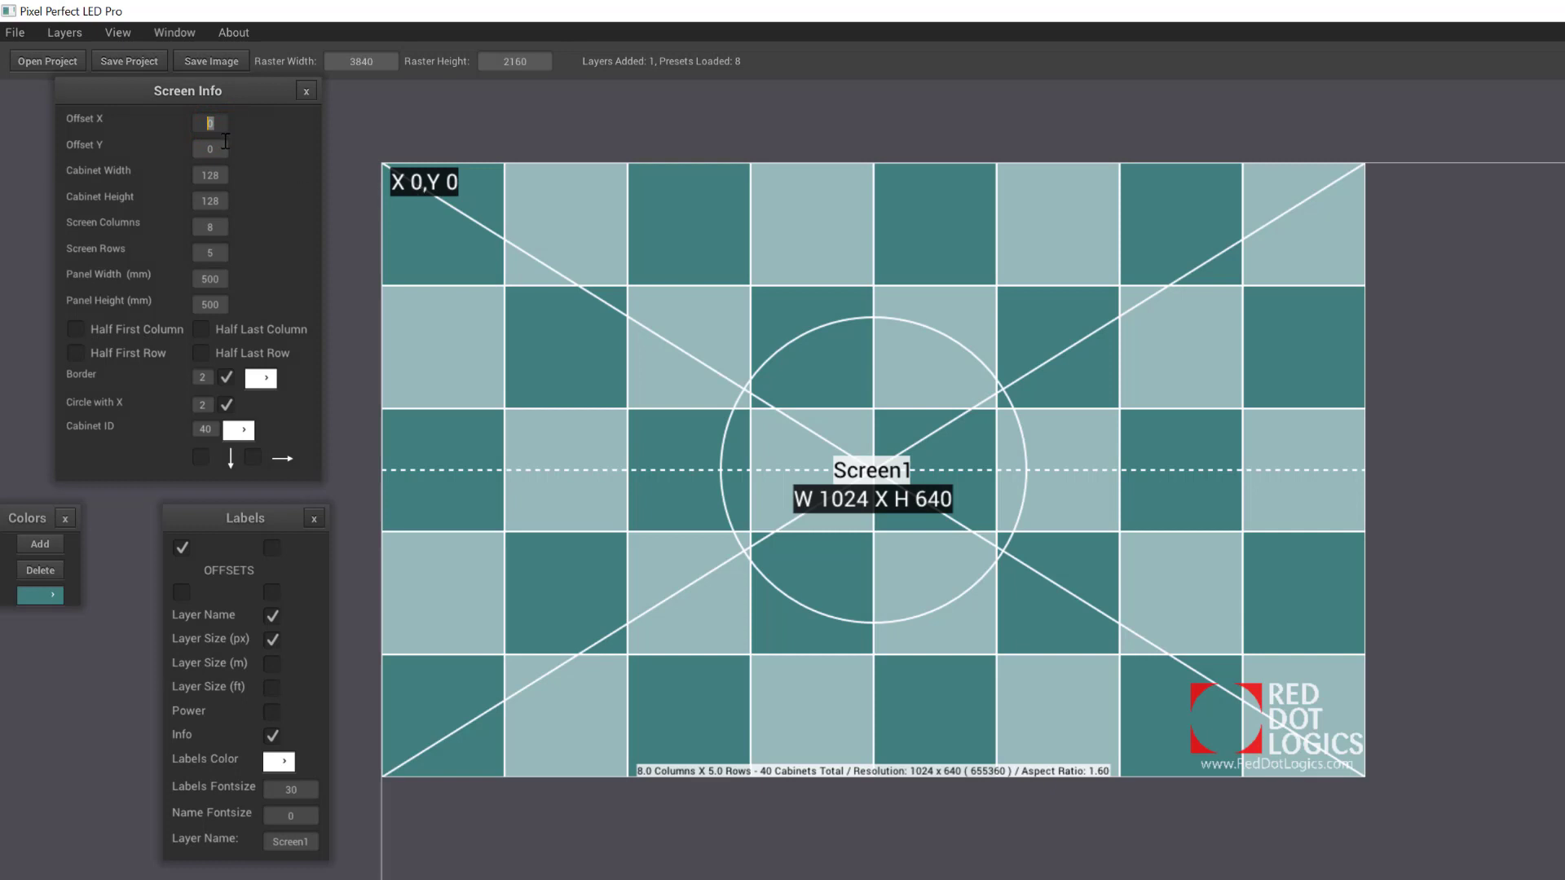
pyautogui.write('100')
pyautogui.press('Return')
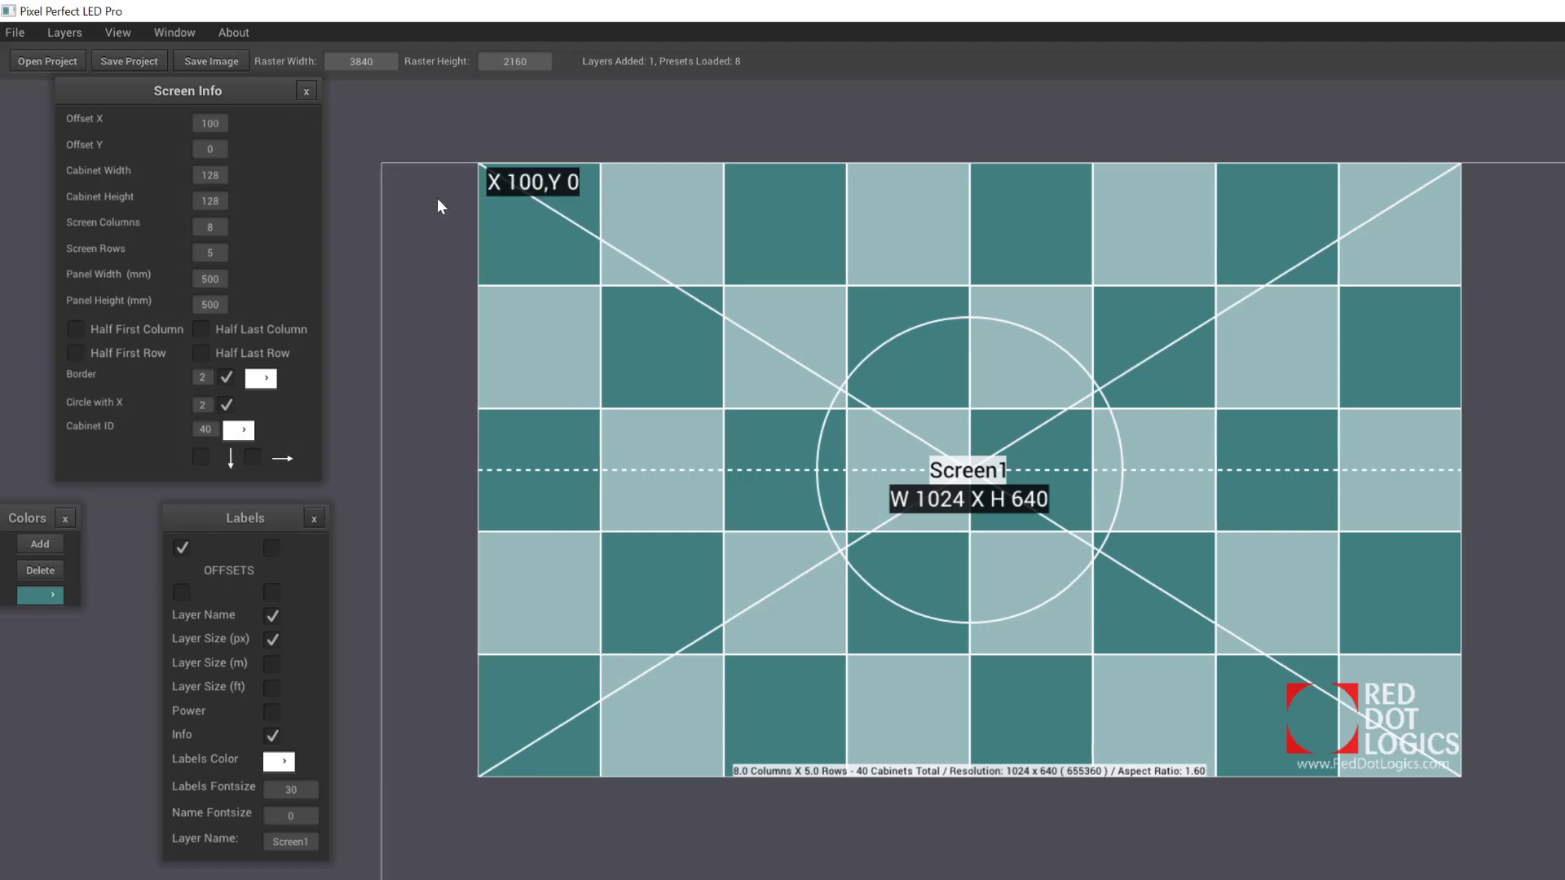
pyautogui.click(219, 150)
pyautogui.write('50')
pyautogui.press('Return')
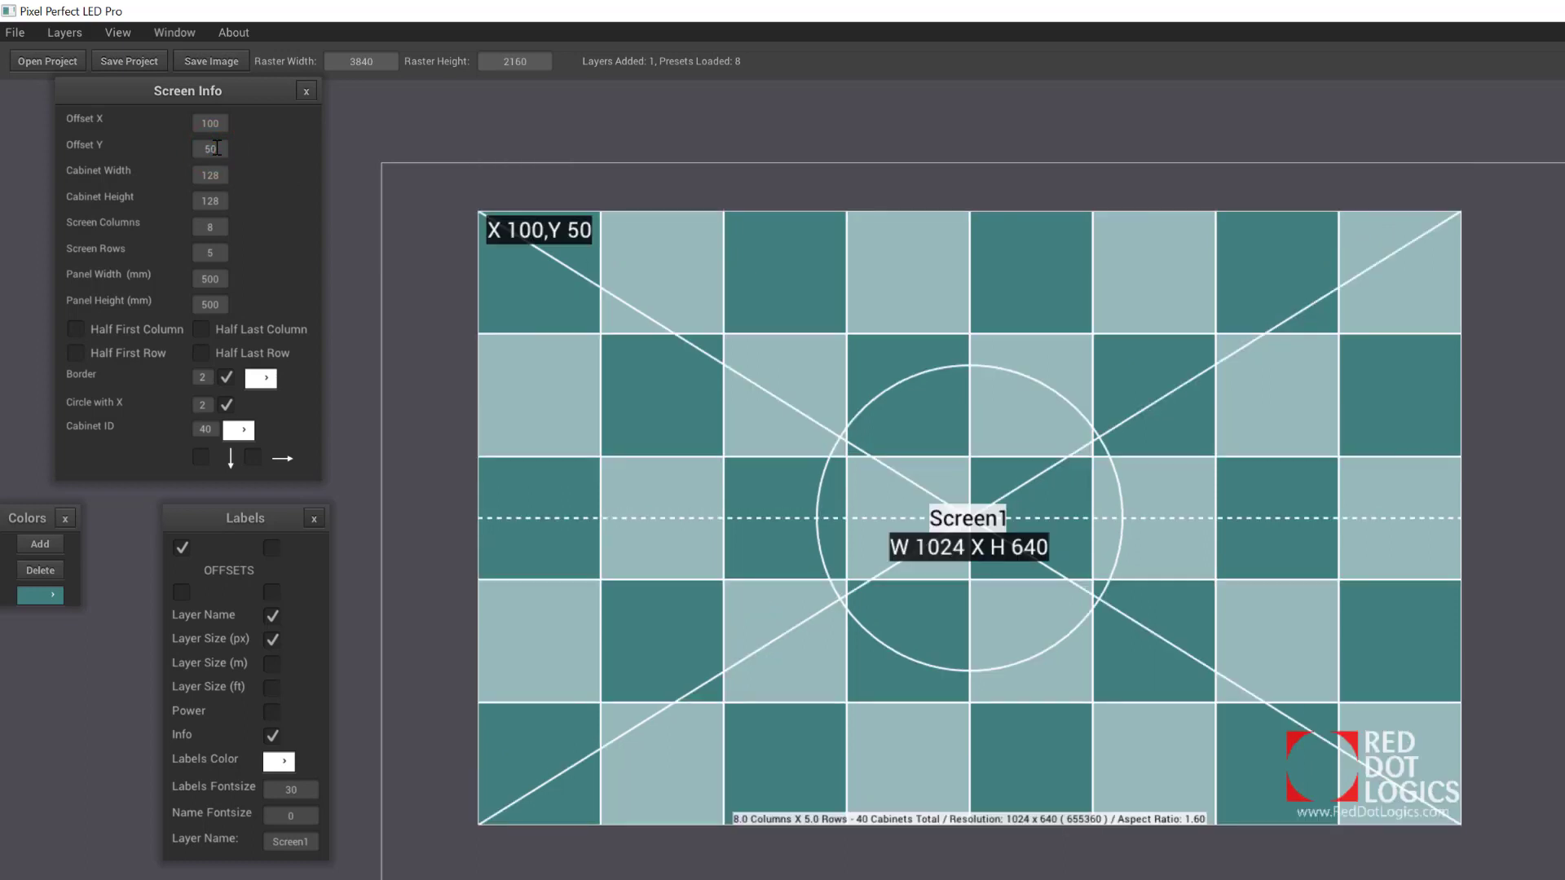
# Step: Set Screen1's cabinet height to 256
pyautogui.click(218, 175)
pyautogui.click(225, 202)
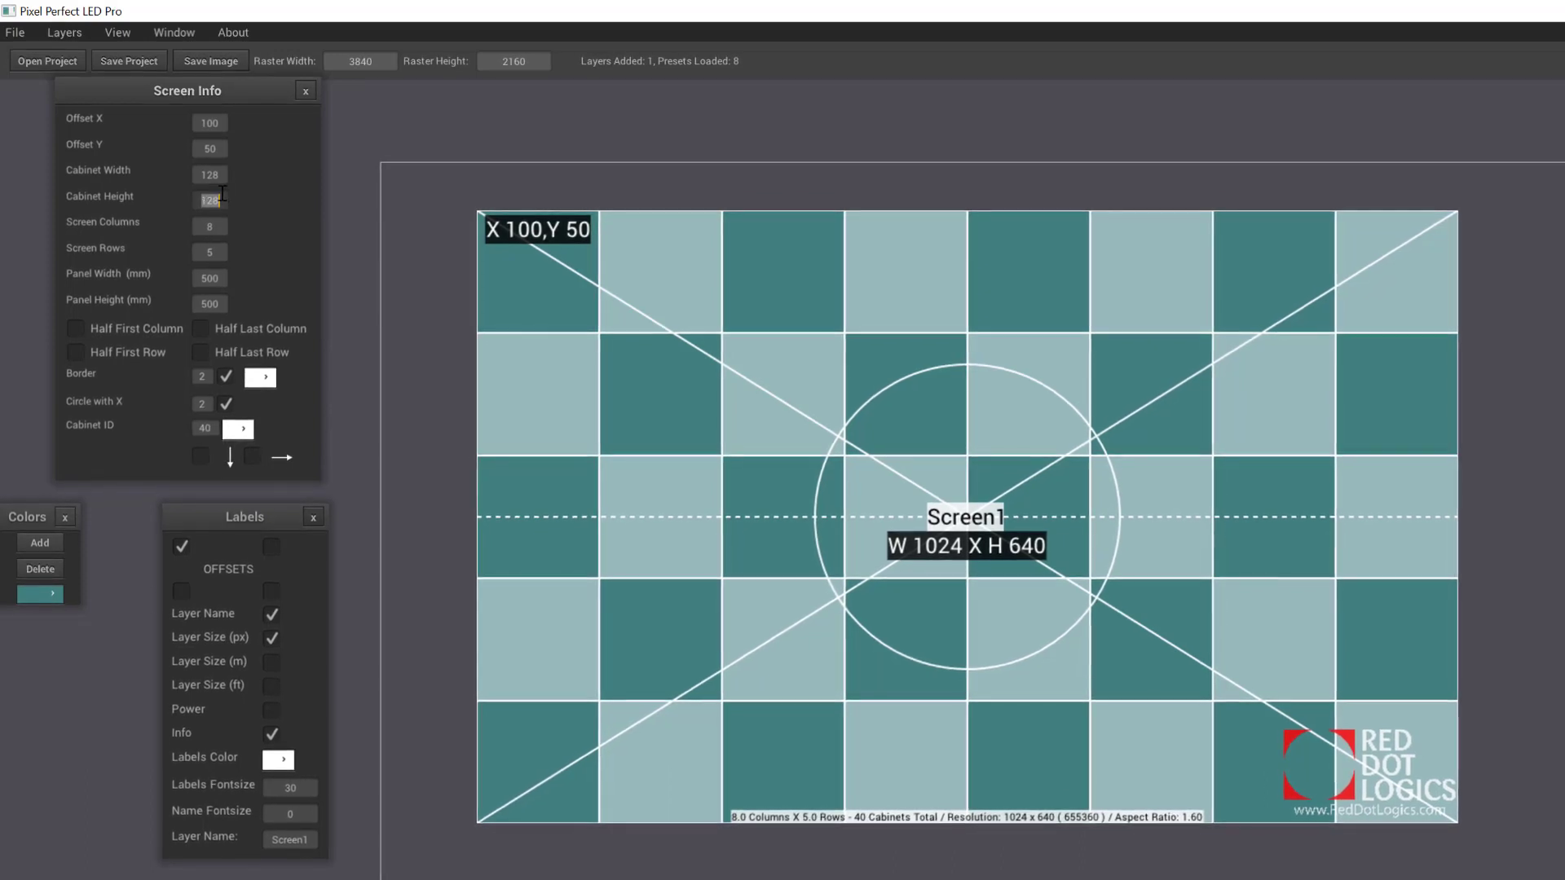
pyautogui.click(212, 279)
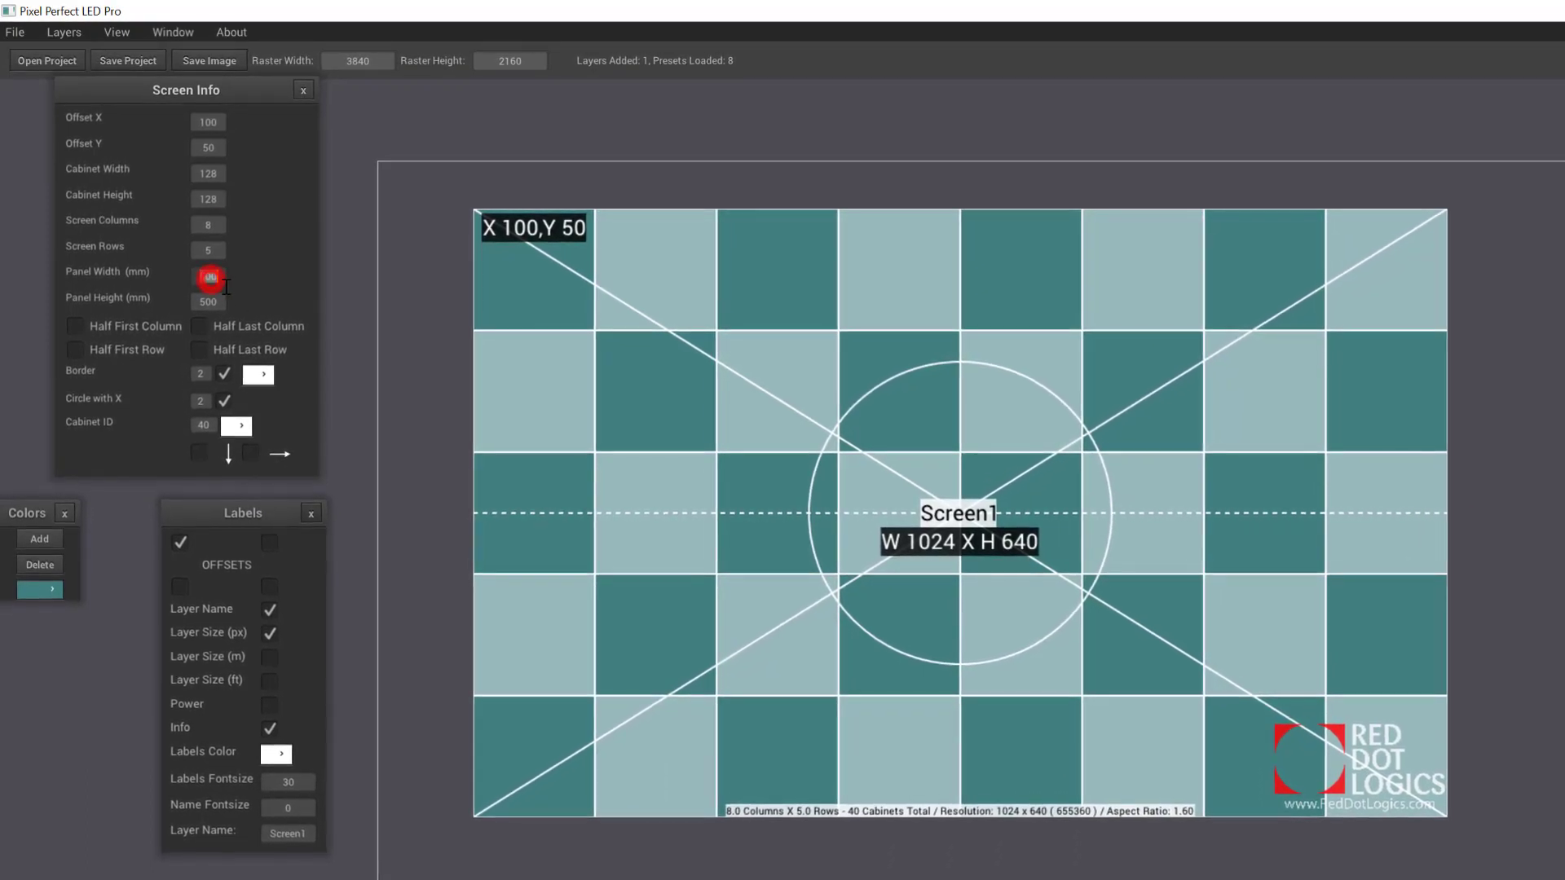
pyautogui.click(207, 172)
pyautogui.click(205, 197)
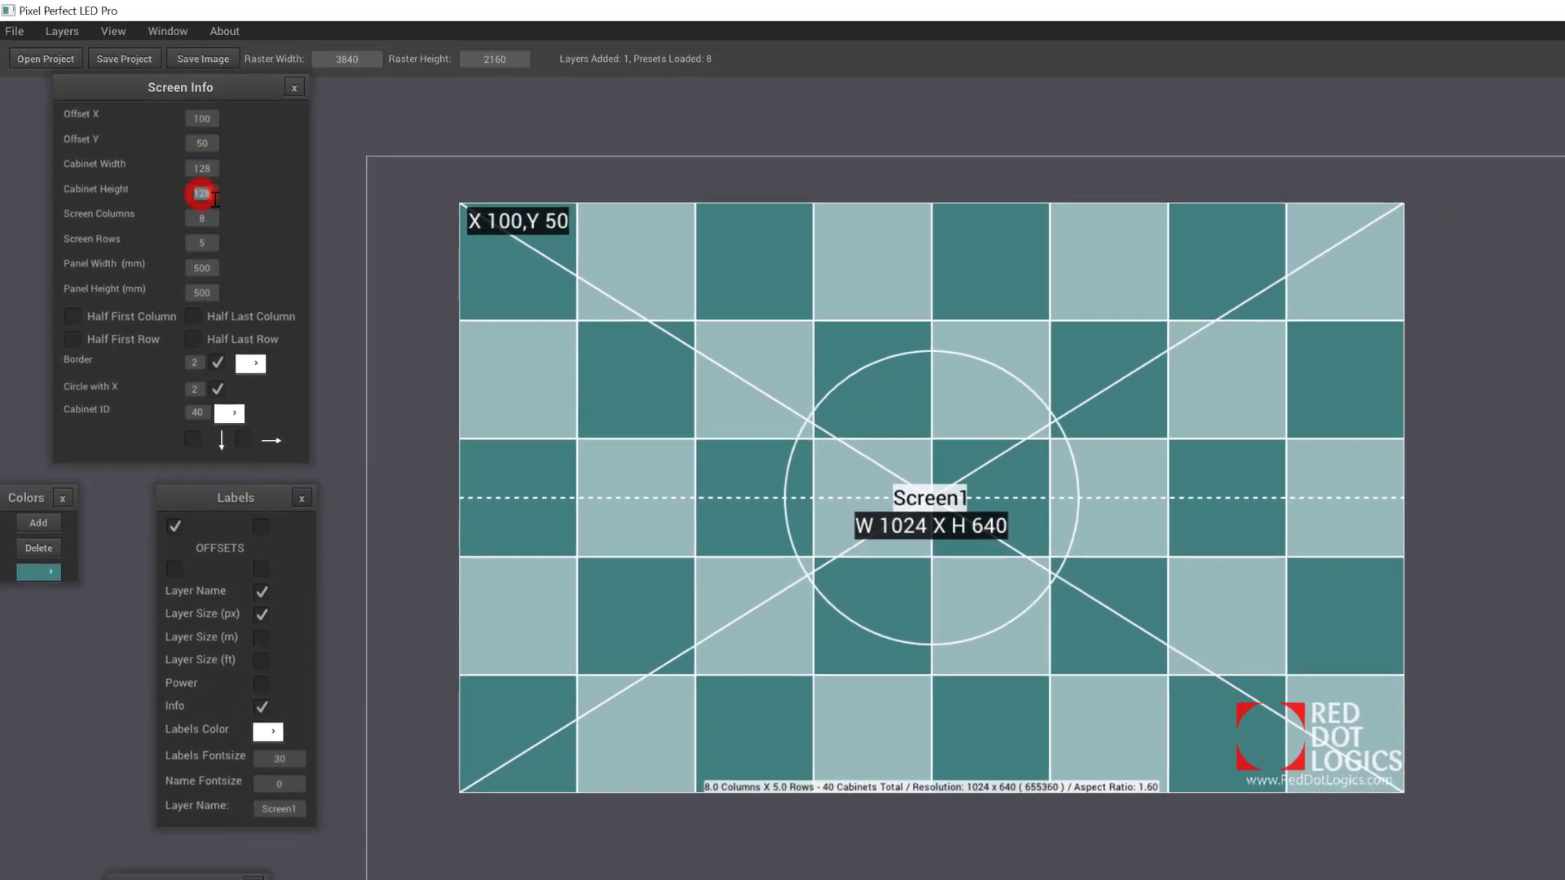
pyautogui.write('26')
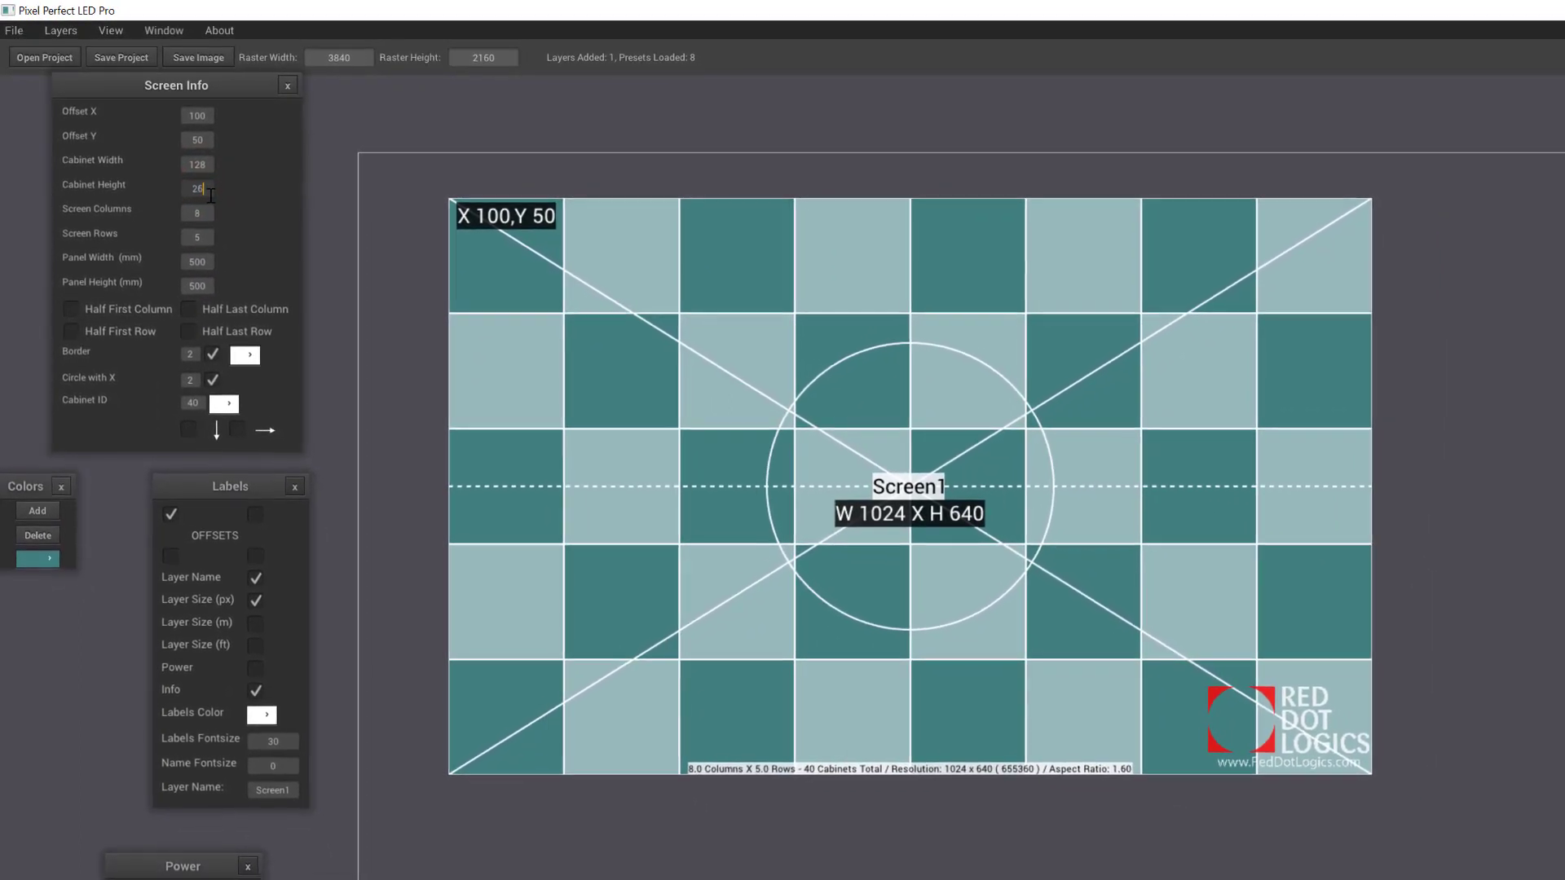
pyautogui.write('6')
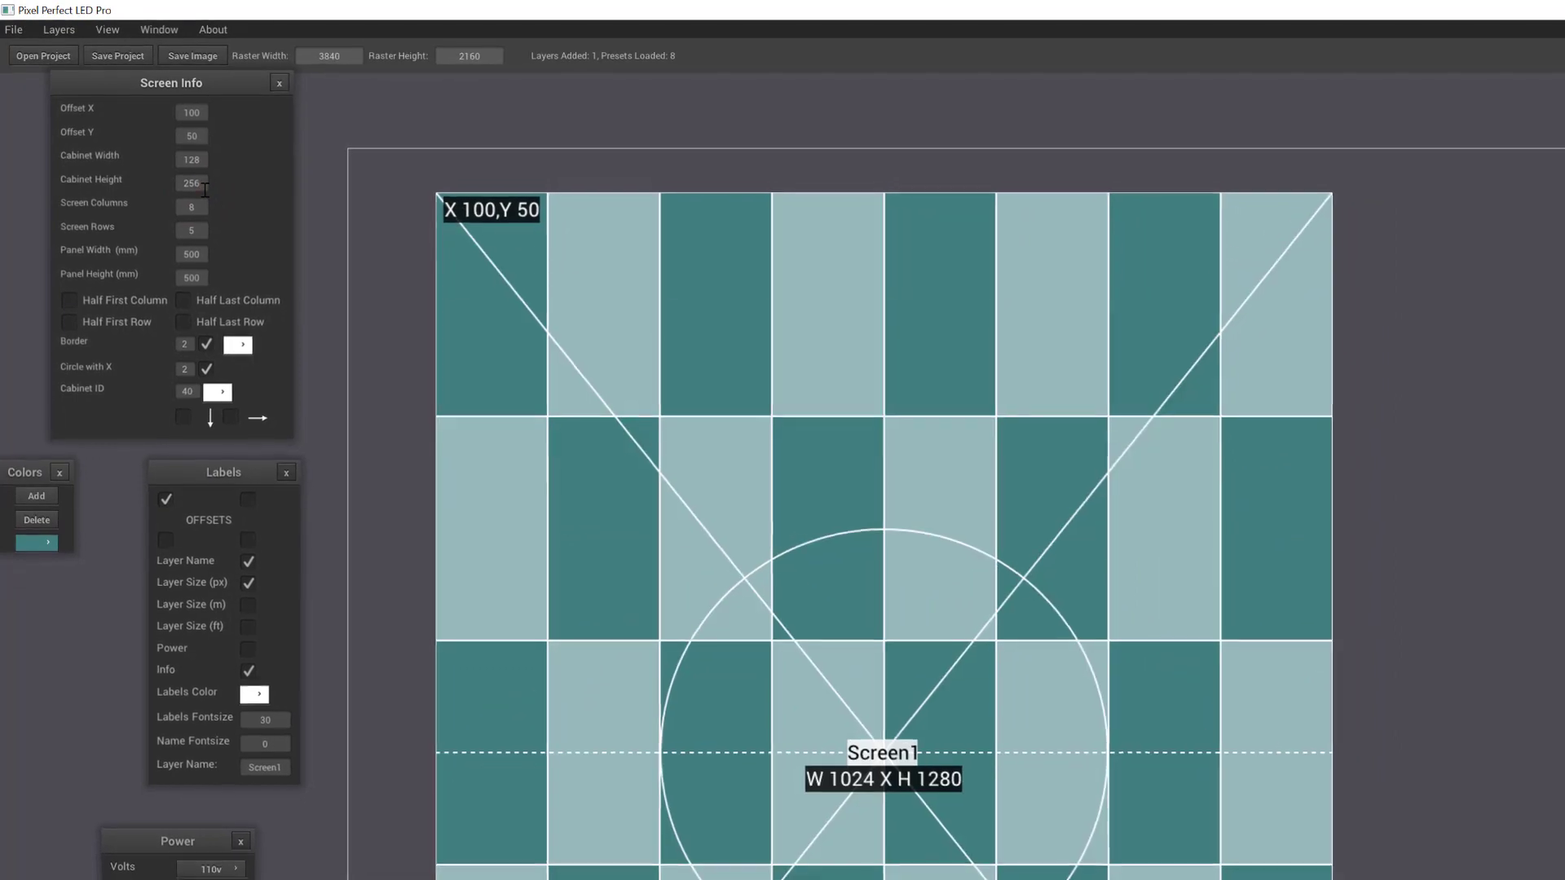
pyautogui.scroll(-1, 683, 569)
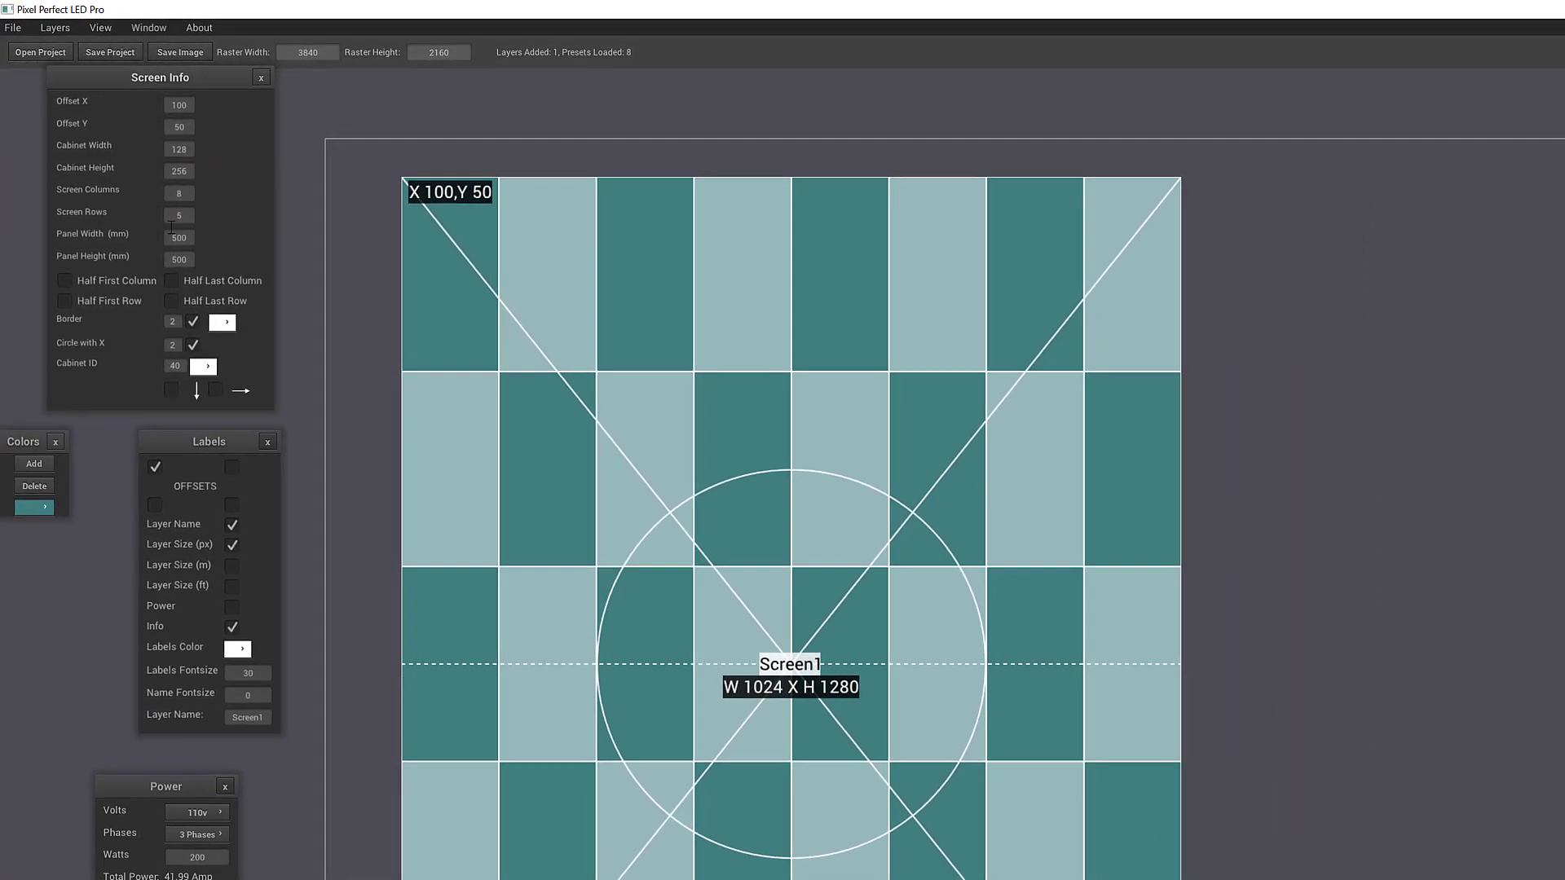
# Step: Set Screen1 to 10 screen columns and 3 screen rows
pyautogui.doubleClick(180, 193)
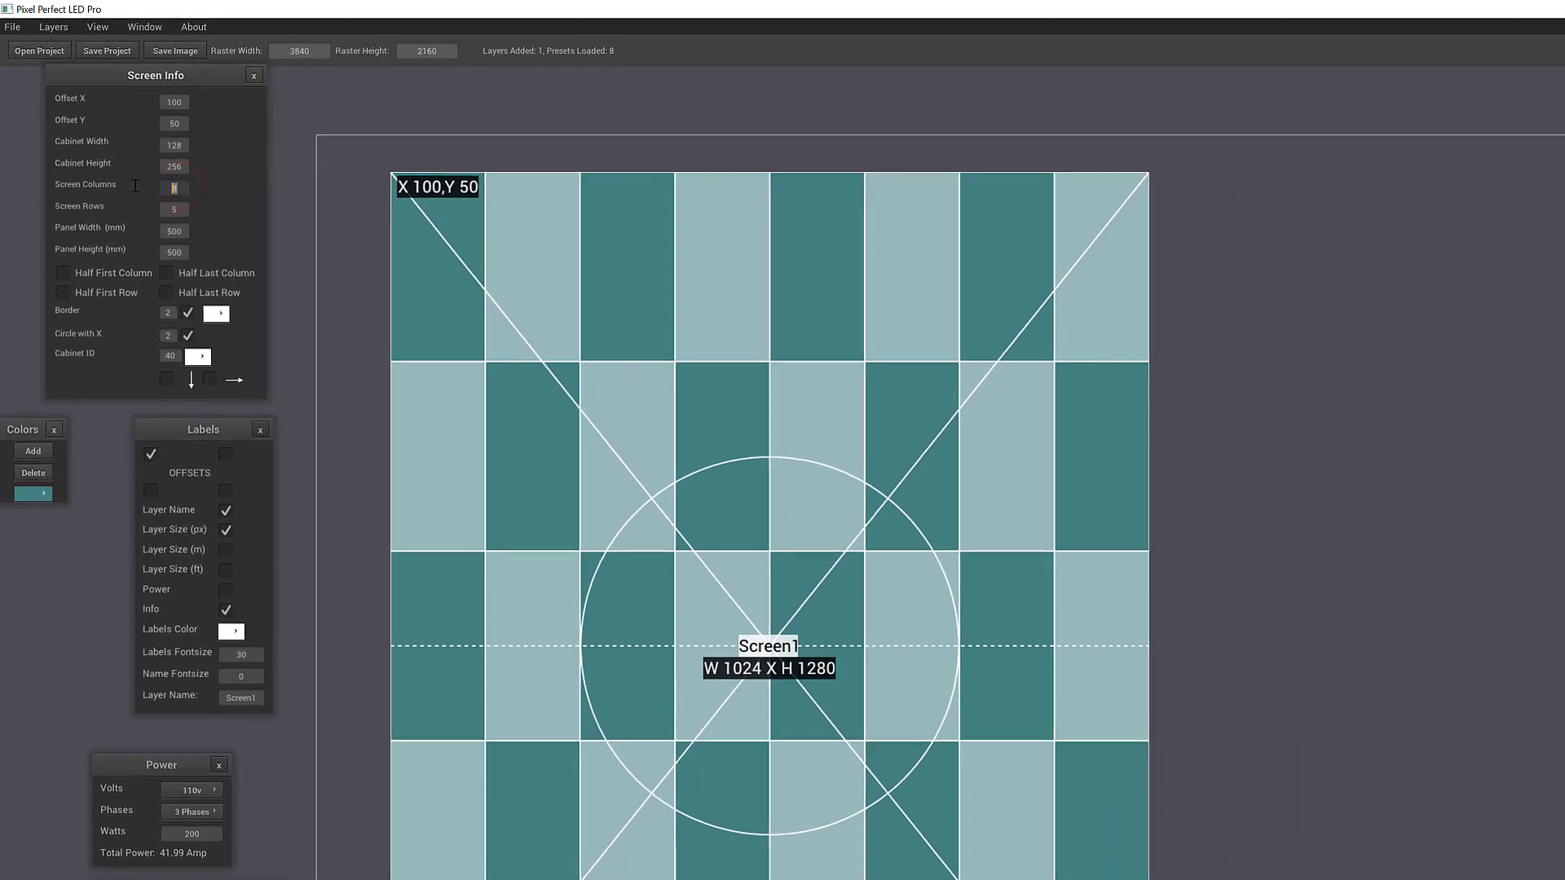
pyautogui.write('10')
pyautogui.press('Tab')
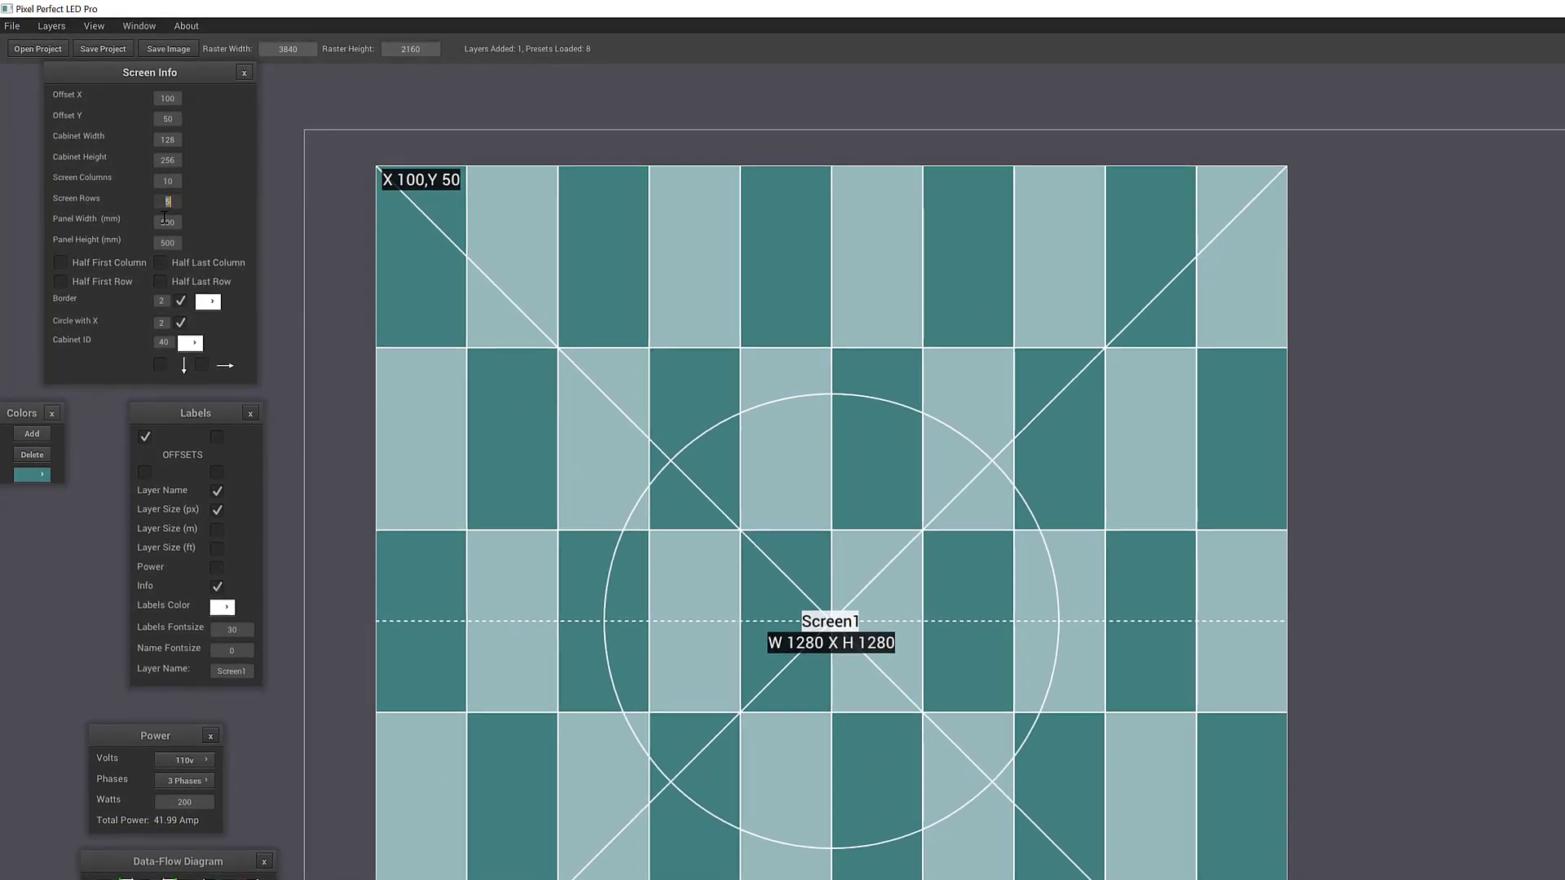
pyautogui.write('3')
pyautogui.press('Tab')
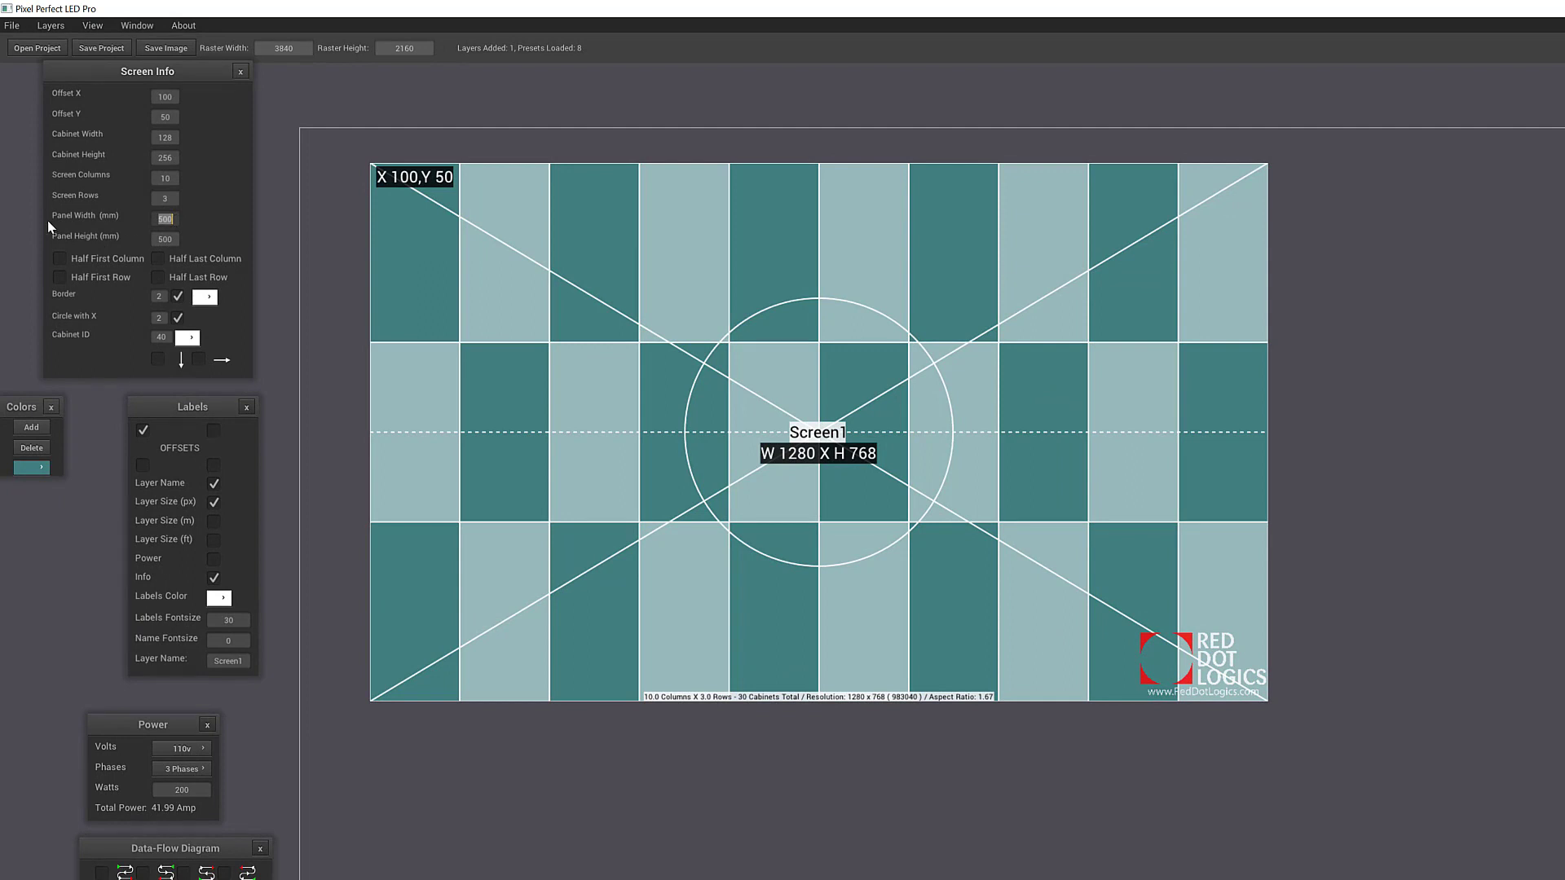
# Step: Set Screen1's panel height to 1000 mm
pyautogui.doubleClick(177, 237)
pyautogui.write('1000')
pyautogui.doubleClick(159, 239)
# Step: Display the layer size labels in metres and feet on Screen1
pyautogui.click(211, 521)
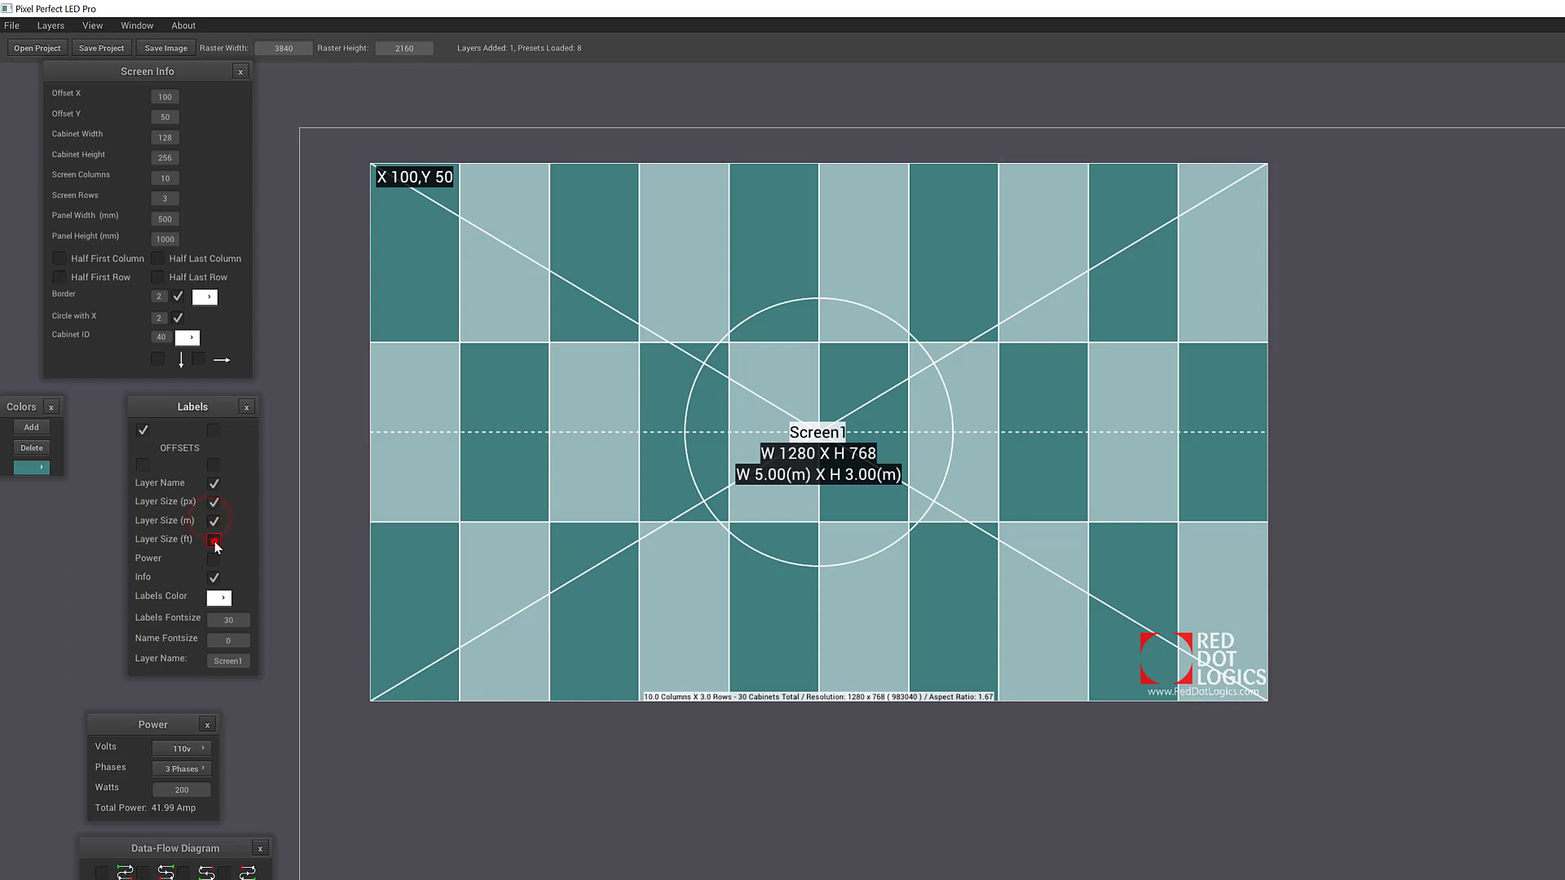
pyautogui.click(215, 542)
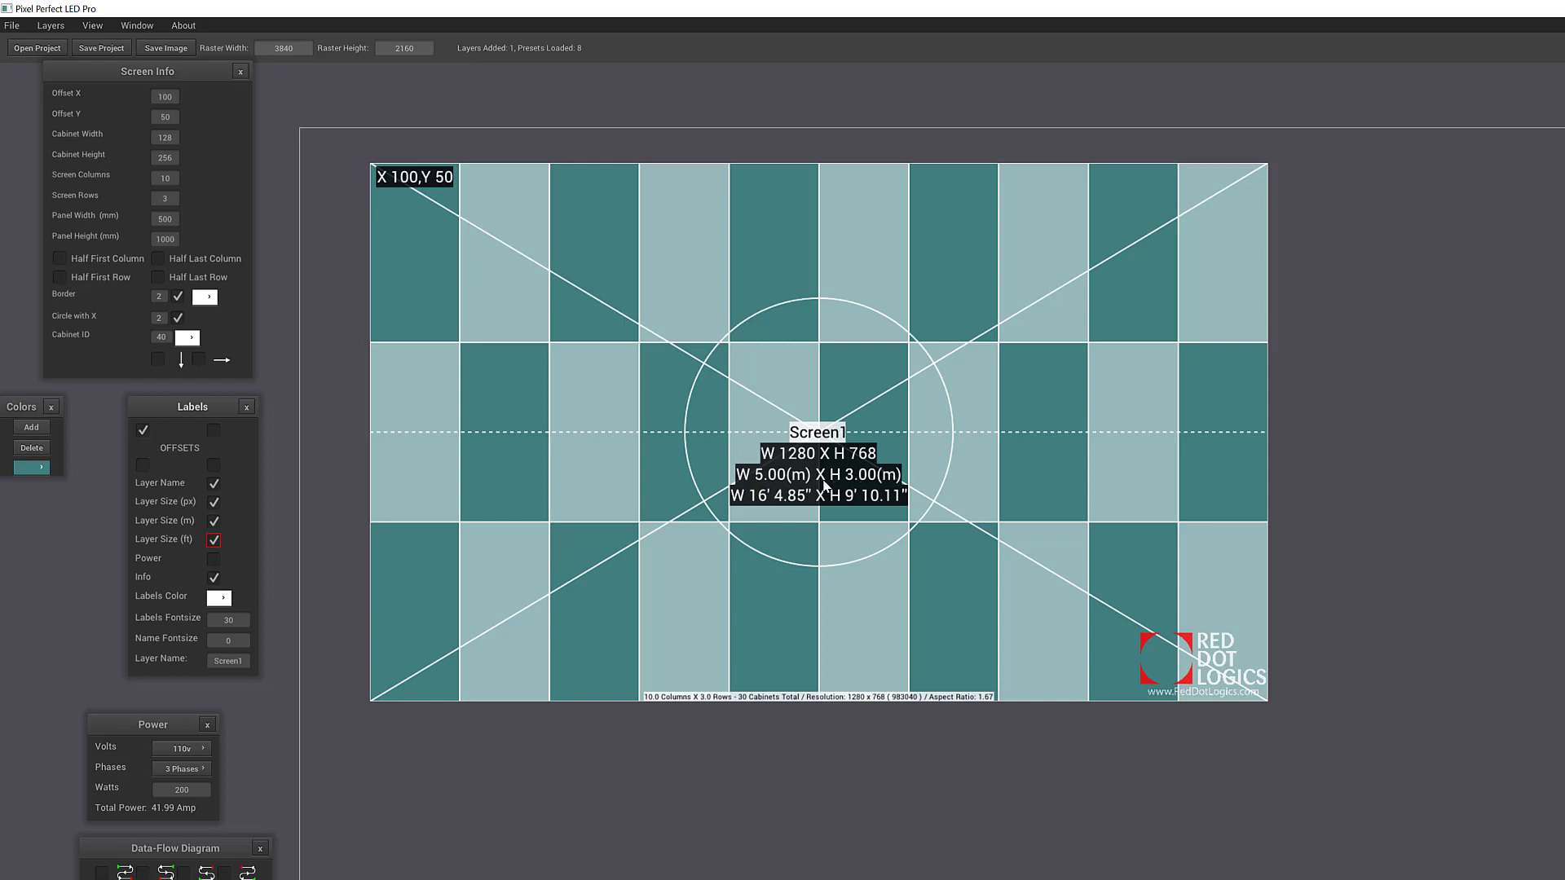
pyautogui.moveTo(823, 480); pyautogui.dragTo(862, 476)
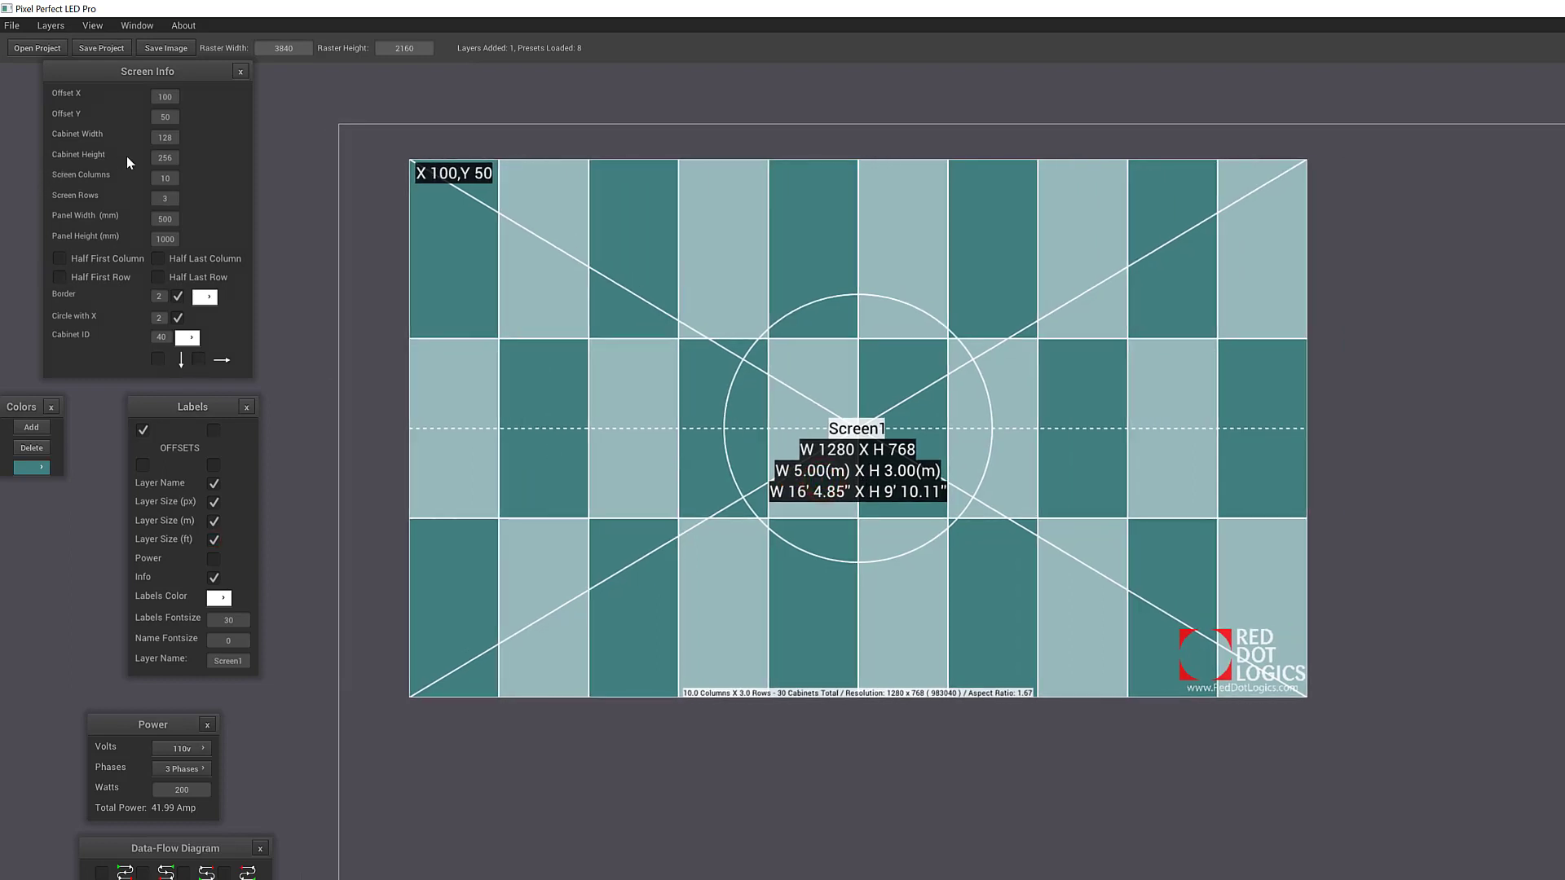
# Step: Try a panel height of 500 mm for Screen1 and return it to 1000 mm
pyautogui.click(167, 237)
pyautogui.press('BackSpace')
pyautogui.write('500')
pyautogui.press('Return')
pyautogui.click(164, 236)
pyautogui.click(161, 239)
pyautogui.write('100')
pyautogui.press('BackSpace')
pyautogui.press('Return')
# Step: Try the Half First Column and Half Last Column options on Screen1, turning each off again
pyautogui.click(60, 260)
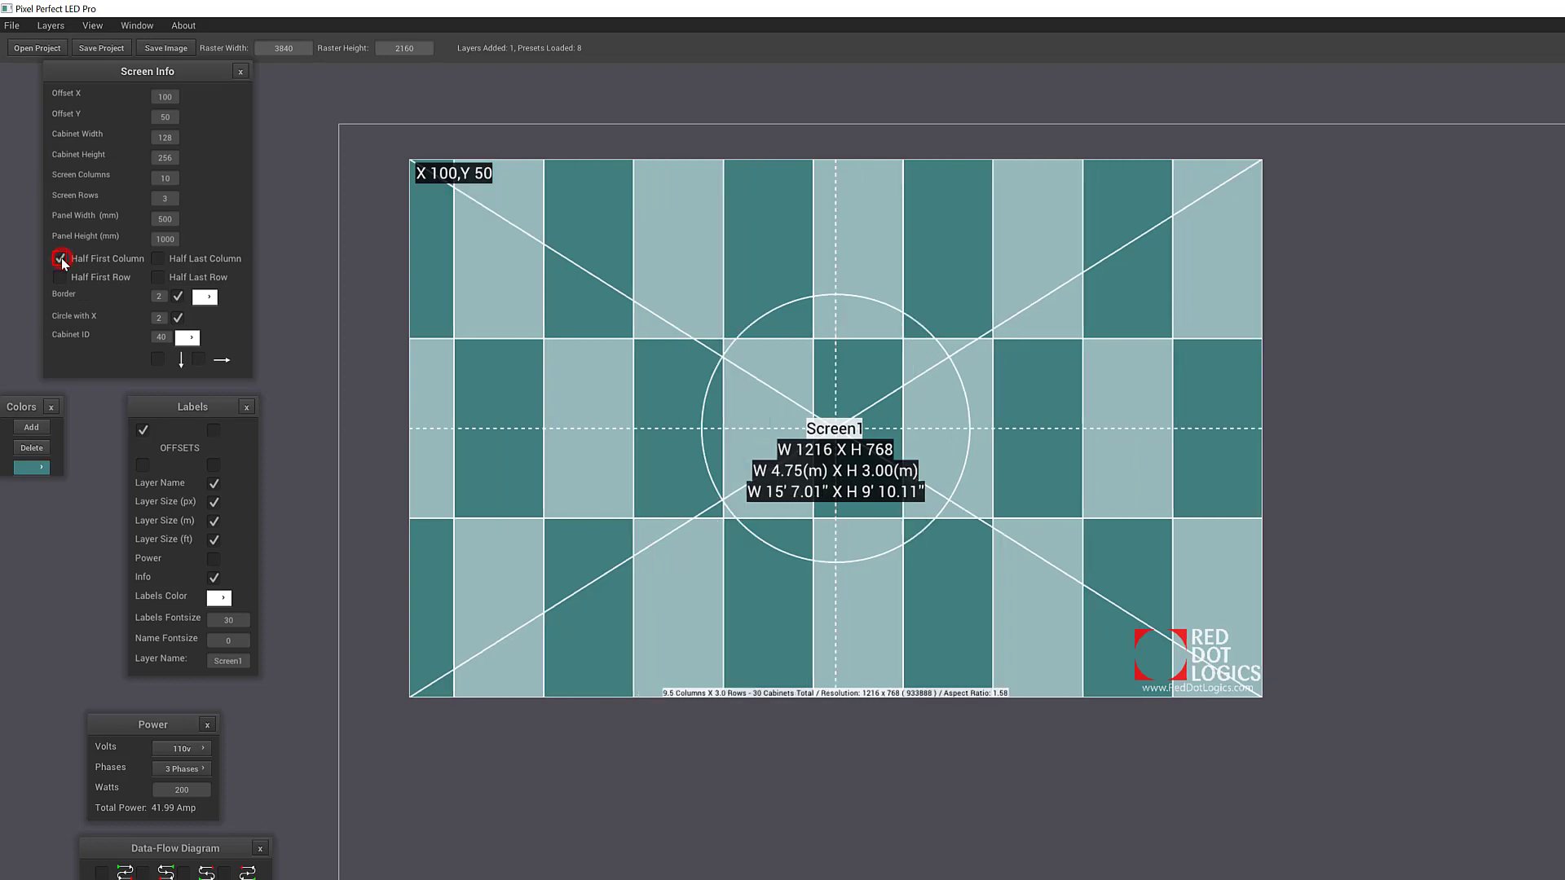
pyautogui.click(60, 259)
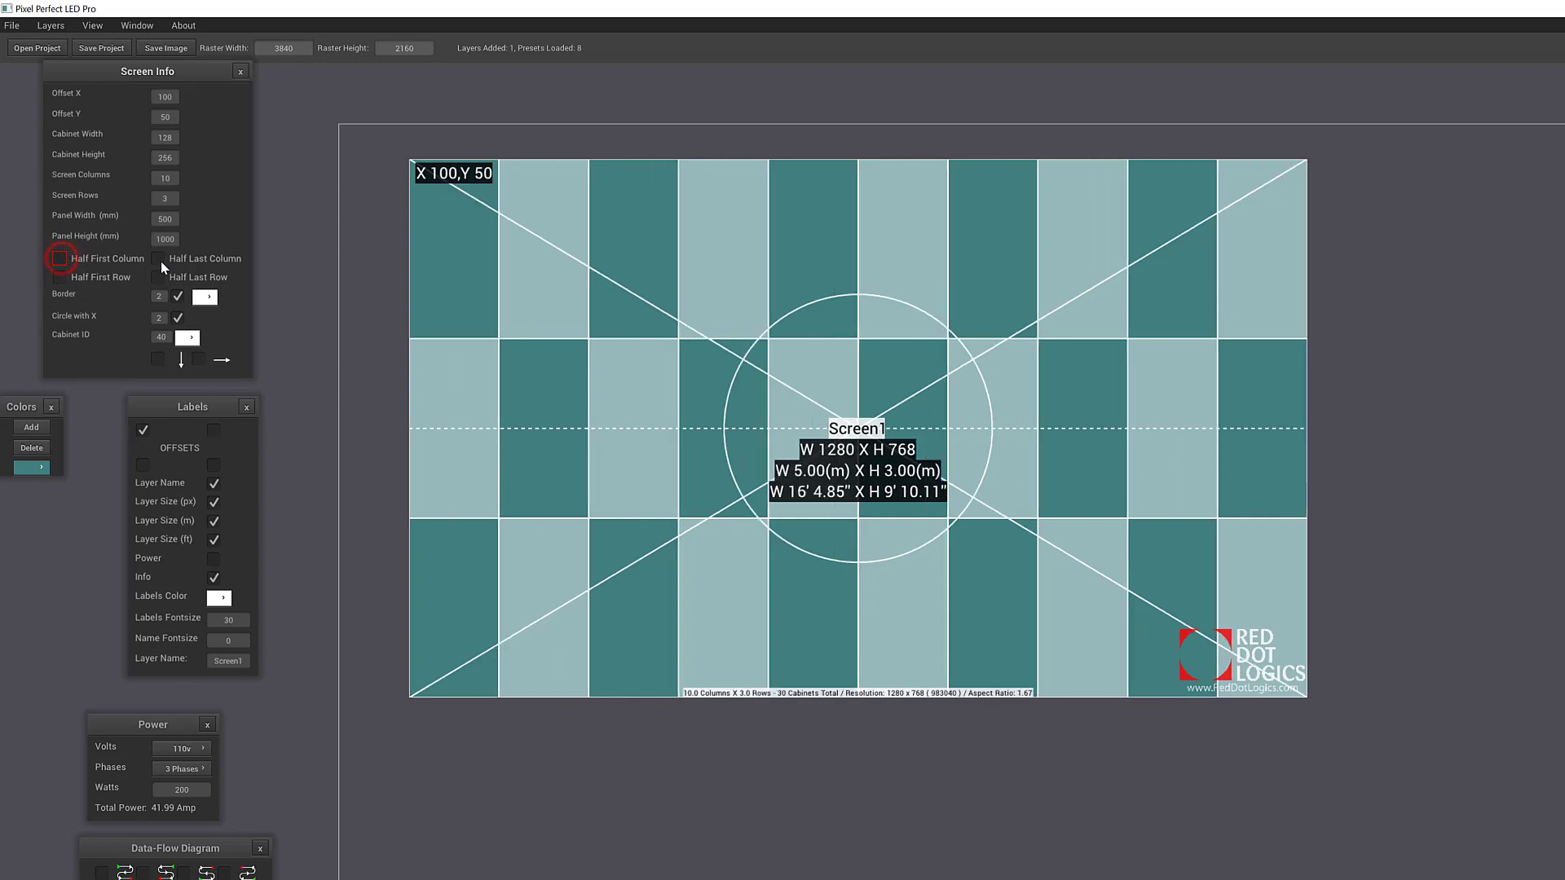
pyautogui.click(159, 260)
pyautogui.click(160, 257)
# Step: Turn on Half First Row for Screen1
pyautogui.click(59, 277)
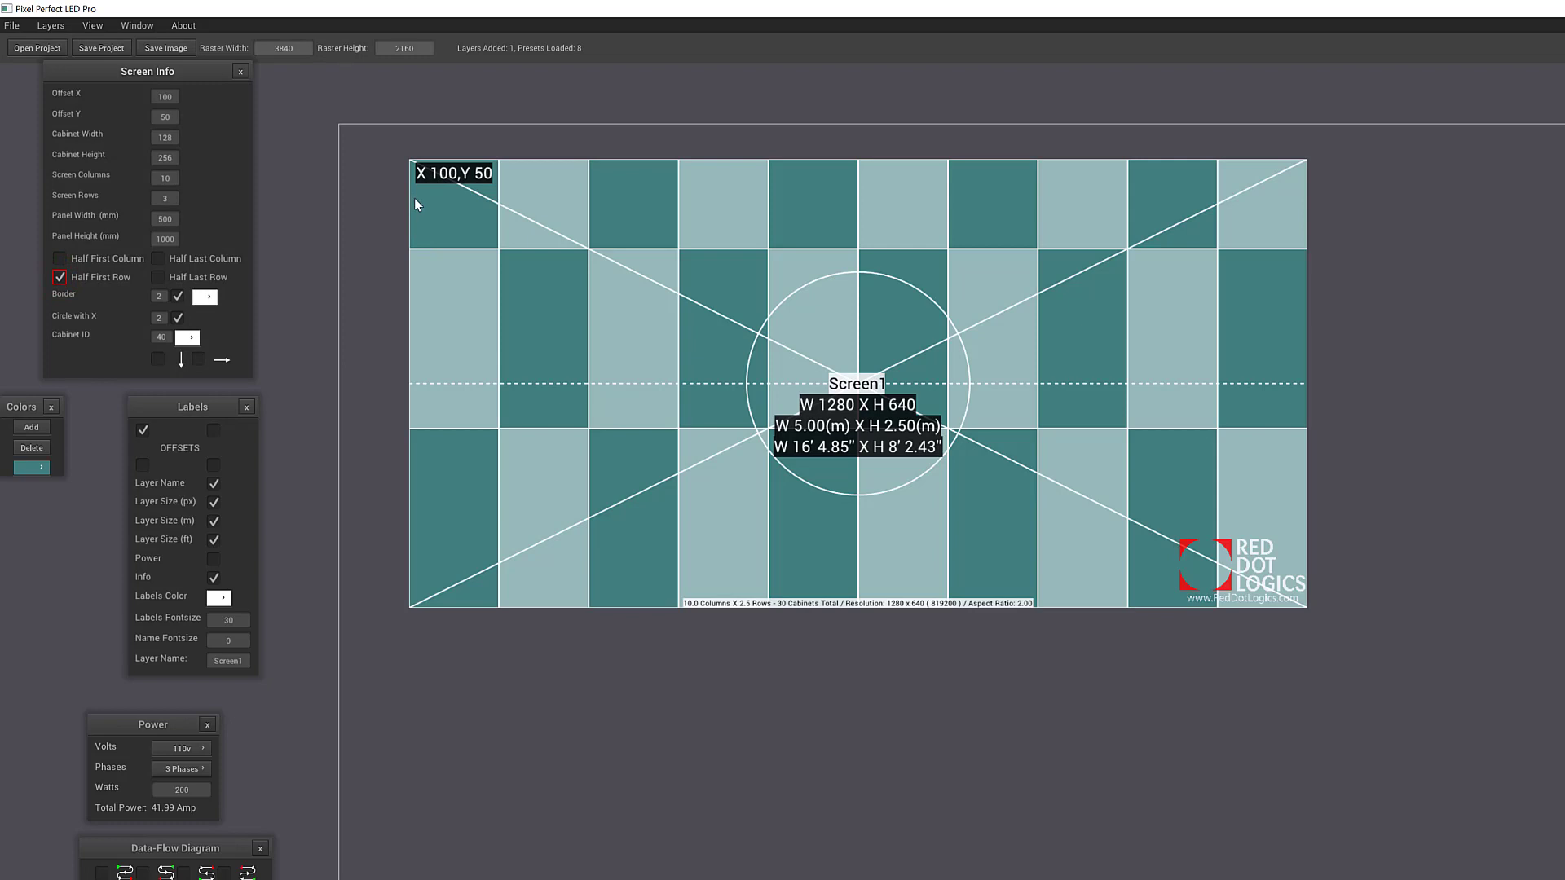
# Step: Try the Half Last Row option on Screen1, switch back to Half First Row and turn it off
pyautogui.click(158, 277)
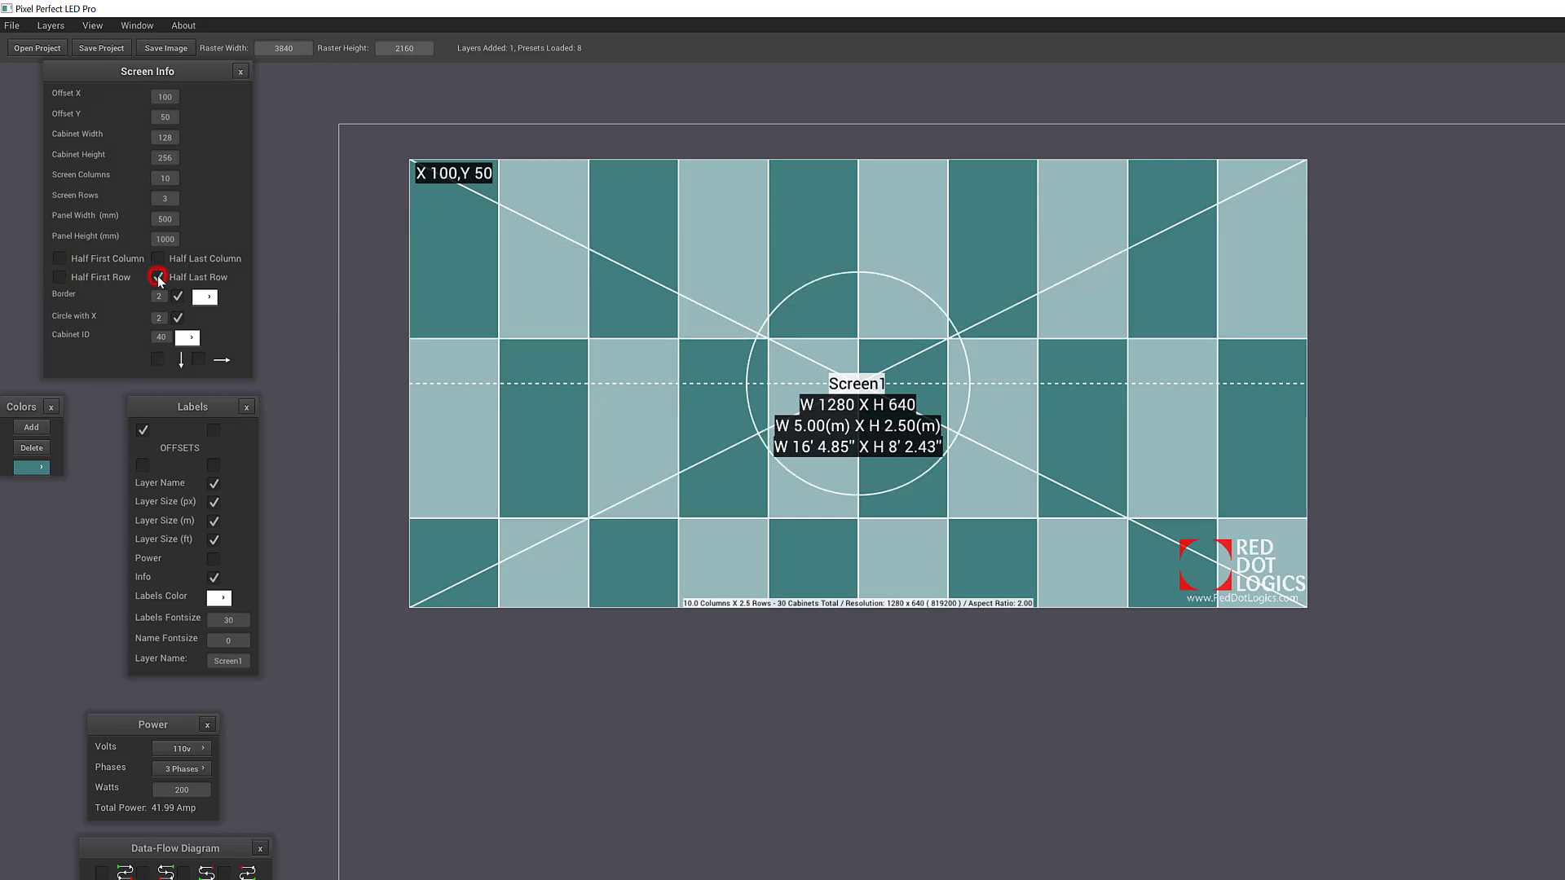
pyautogui.click(81, 278)
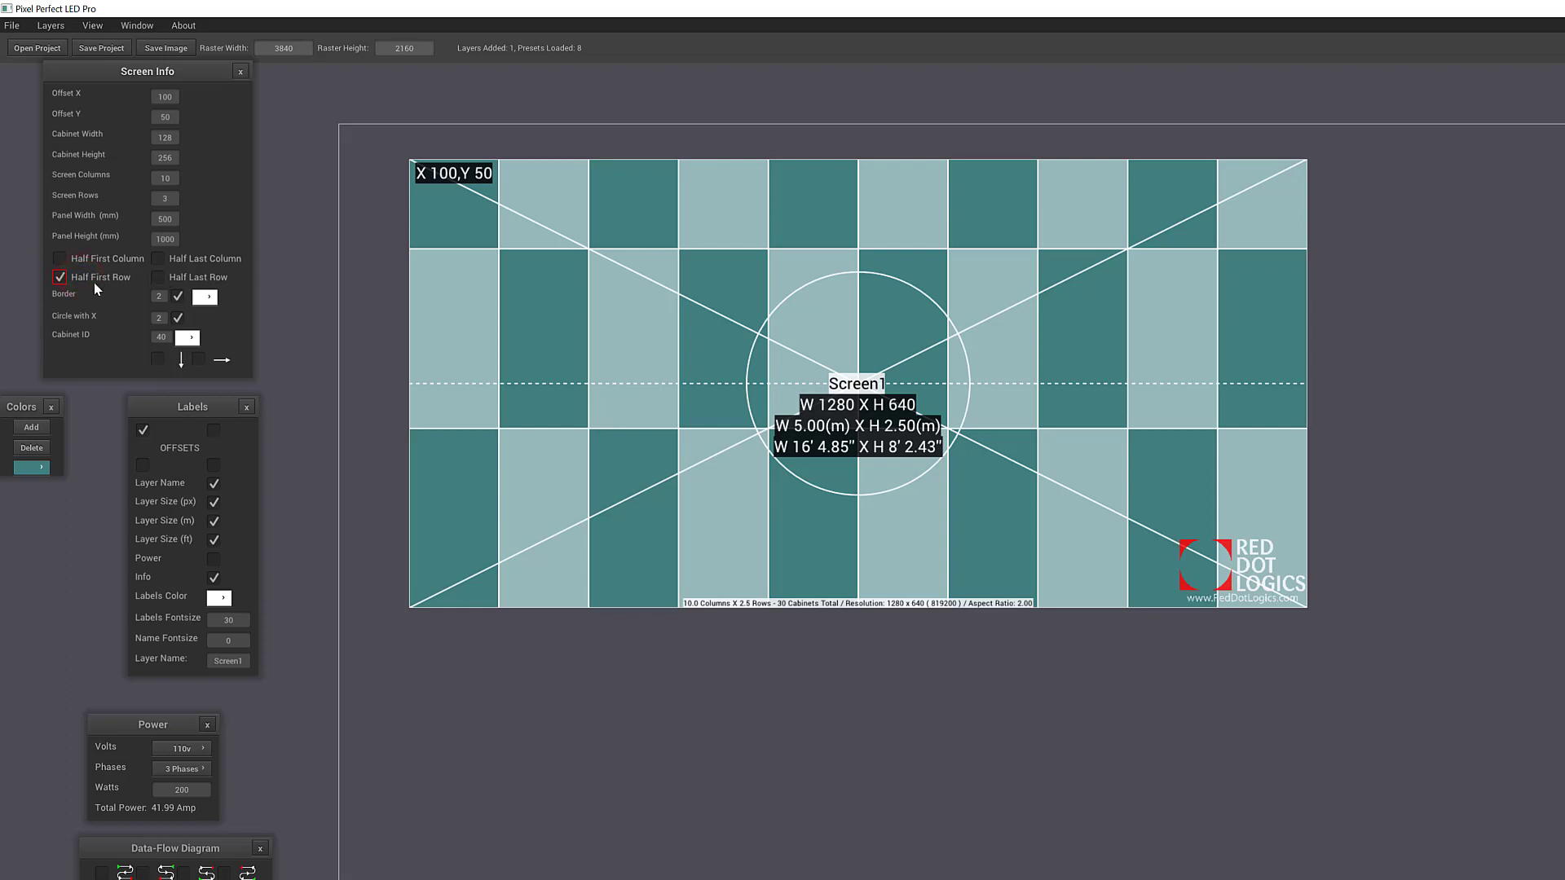
pyautogui.click(60, 278)
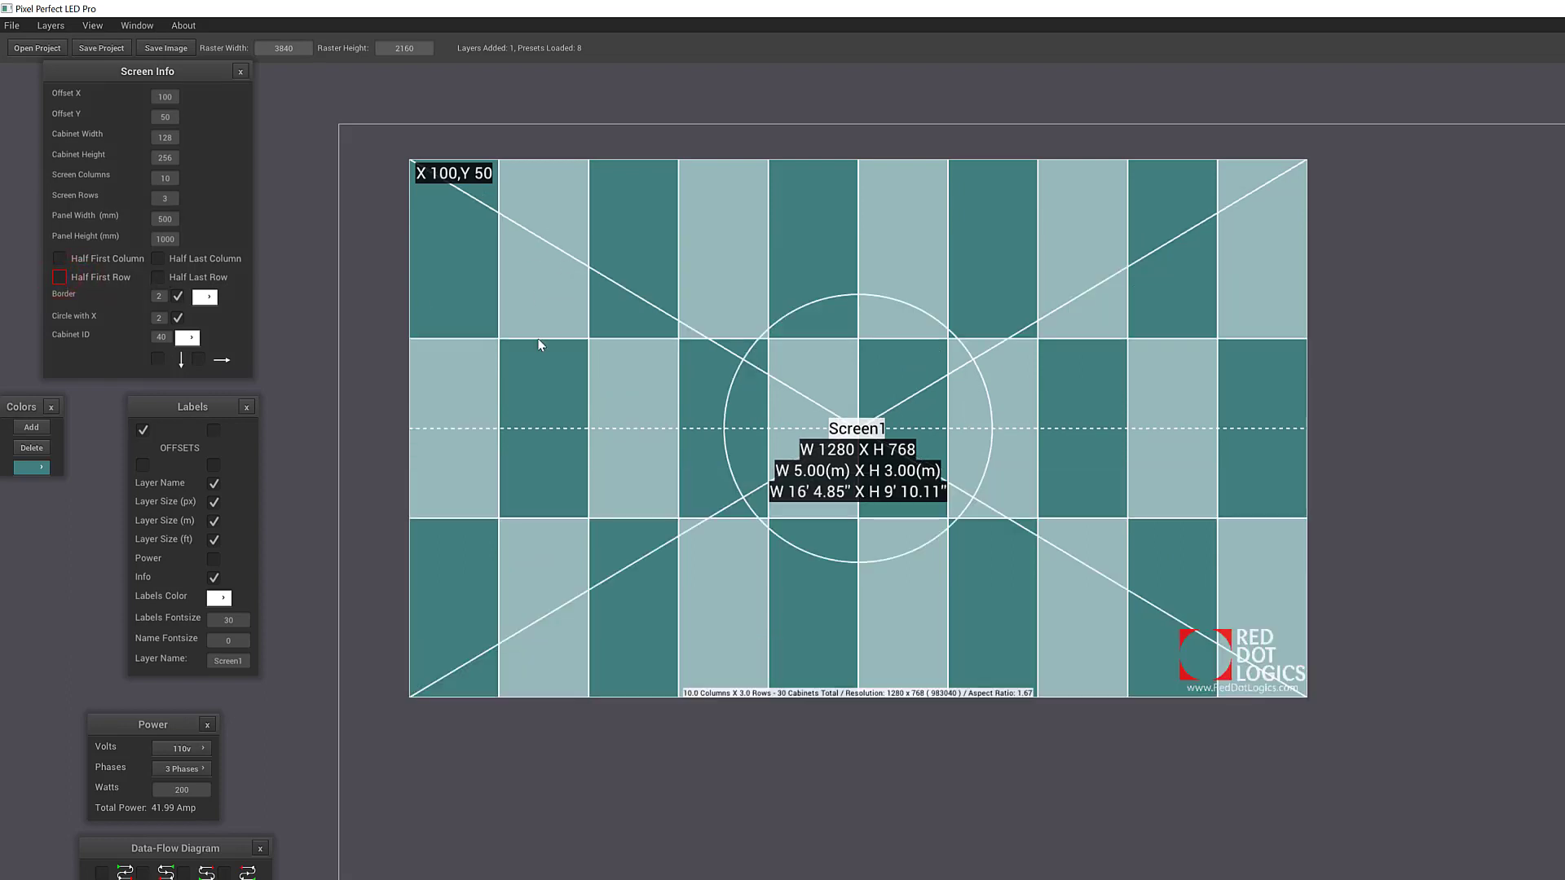
# Step: Set Screen1 to 4 rows and turn on Half First Row
pyautogui.doubleClick(168, 201)
pyautogui.write('4')
pyautogui.press('Tab')
pyautogui.click(60, 277)
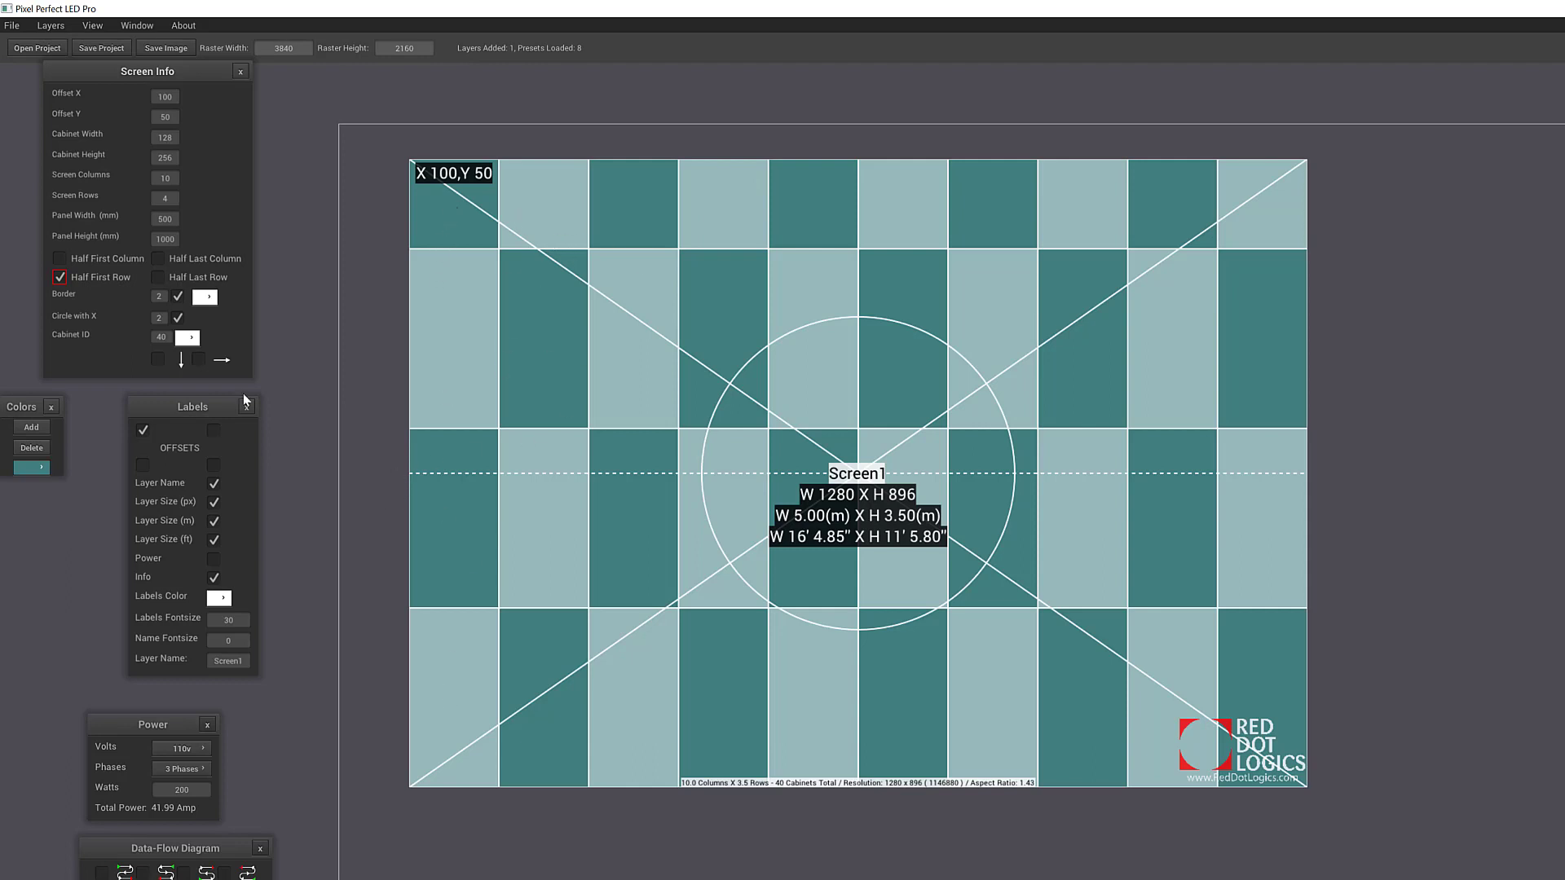
# Step: Try a border thickness of 5 on Screen1's cabinets
pyautogui.doubleClick(160, 297)
pyautogui.click(161, 297)
pyautogui.scroll(-3, 532, 257)
pyautogui.scroll(6, 532, 257)
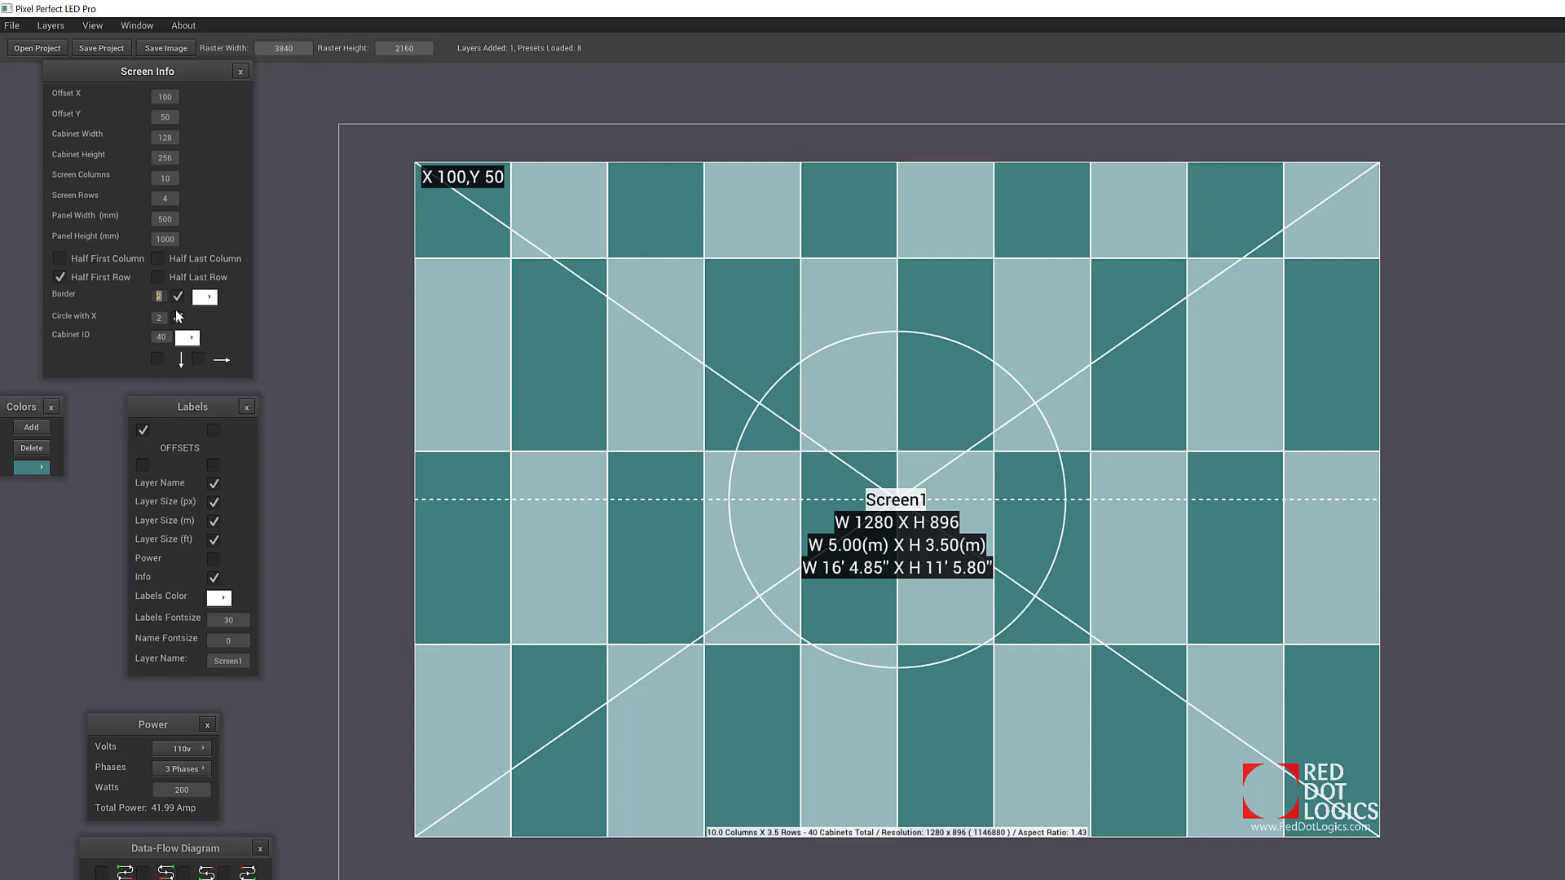
pyautogui.write('5')
pyautogui.press('Return')
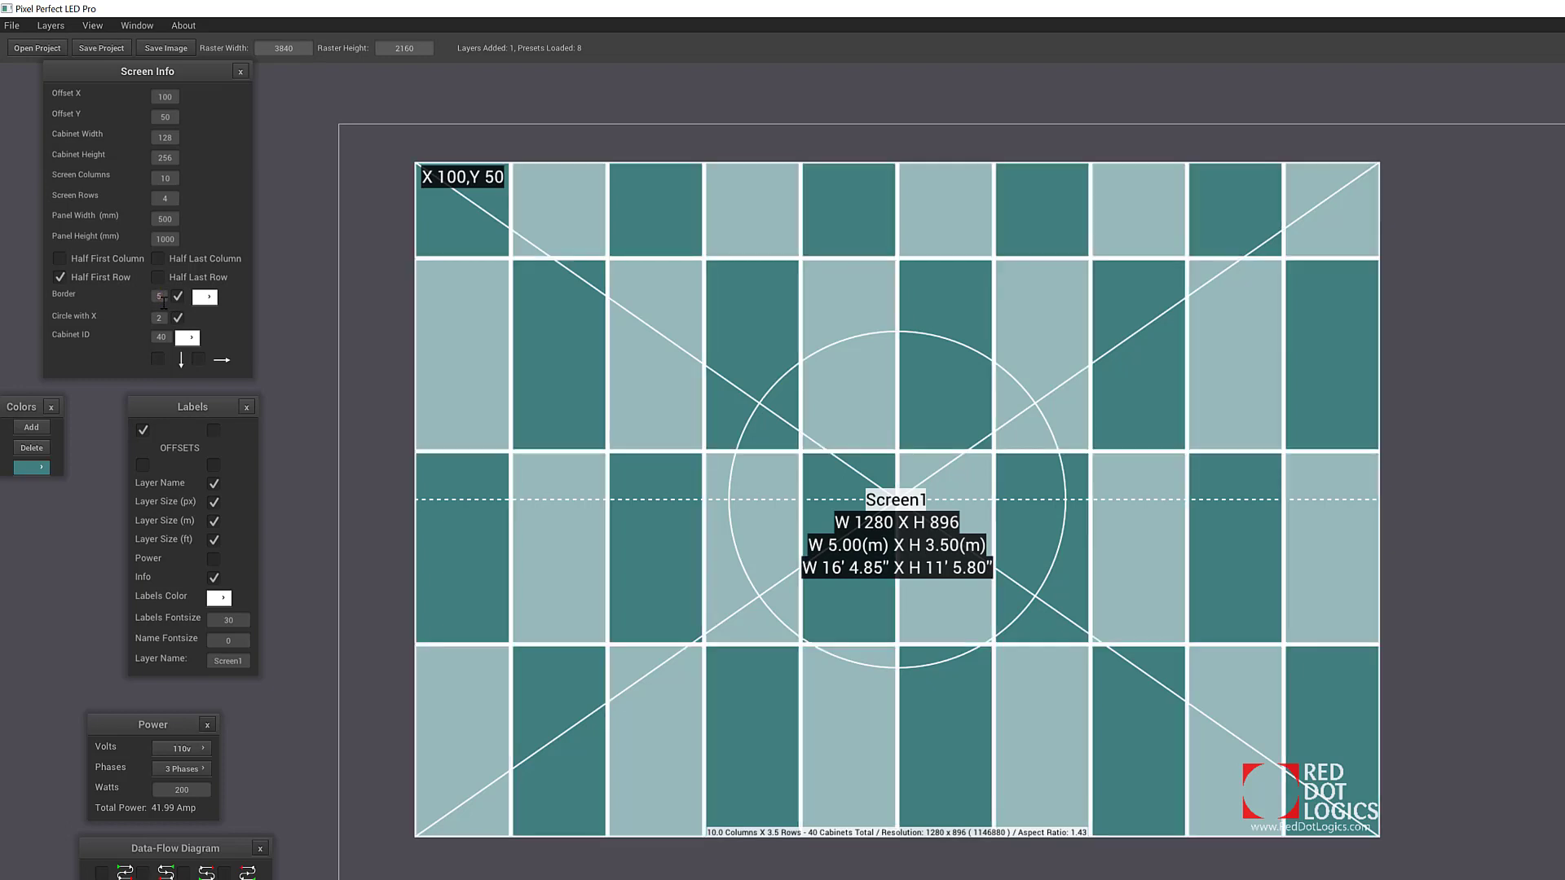
pyautogui.click(160, 297)
# Step: Try a blue border color on Screen1's cabinets
pyautogui.click(204, 298)
pyautogui.click(298, 298)
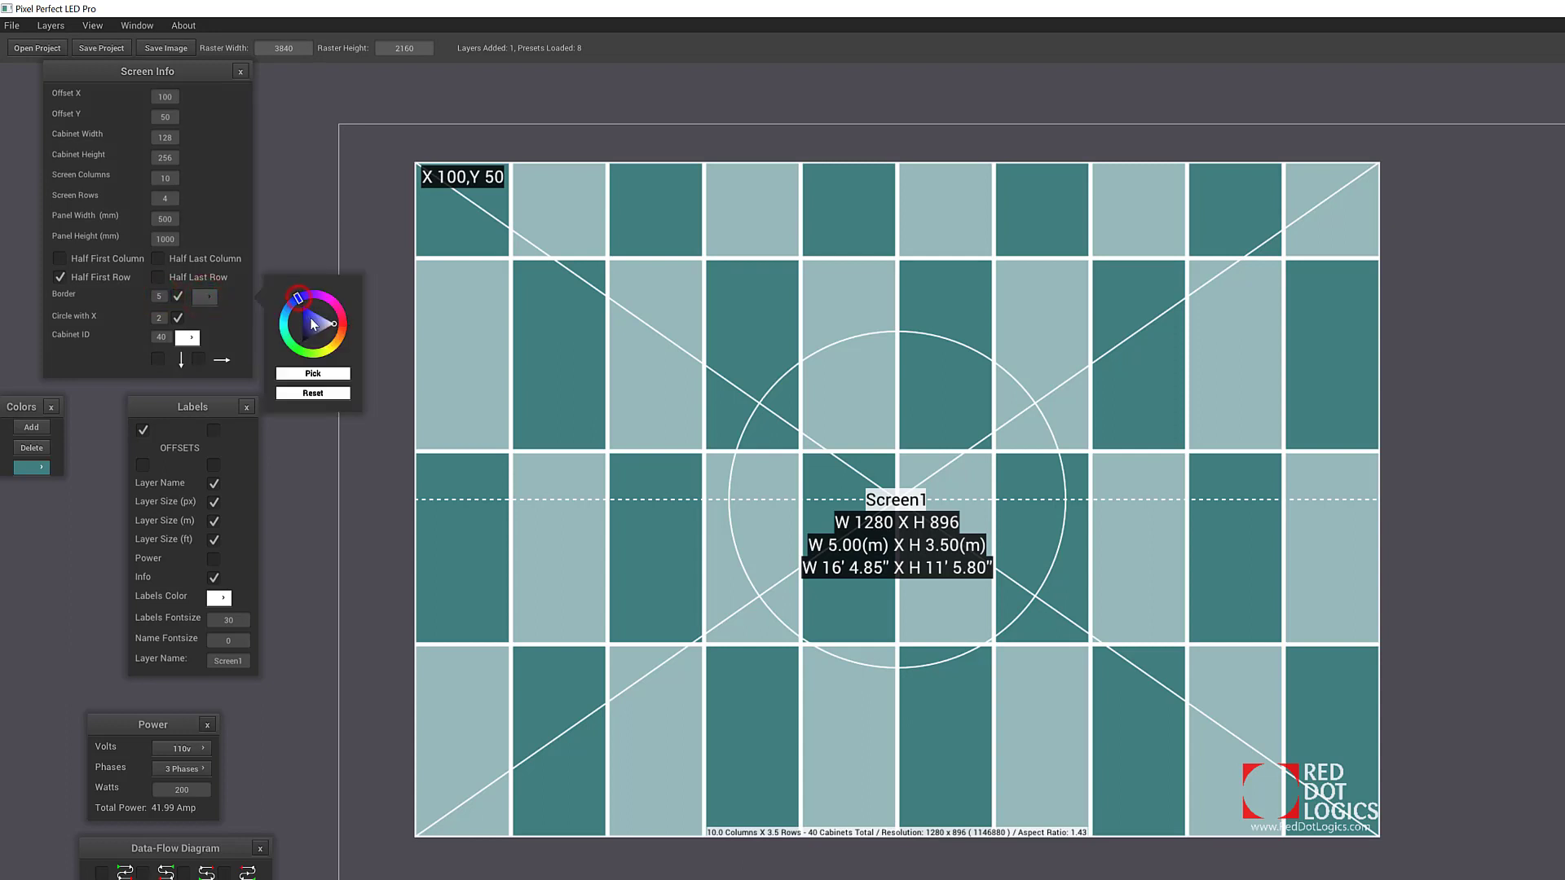
pyautogui.click(309, 317)
pyautogui.click(313, 374)
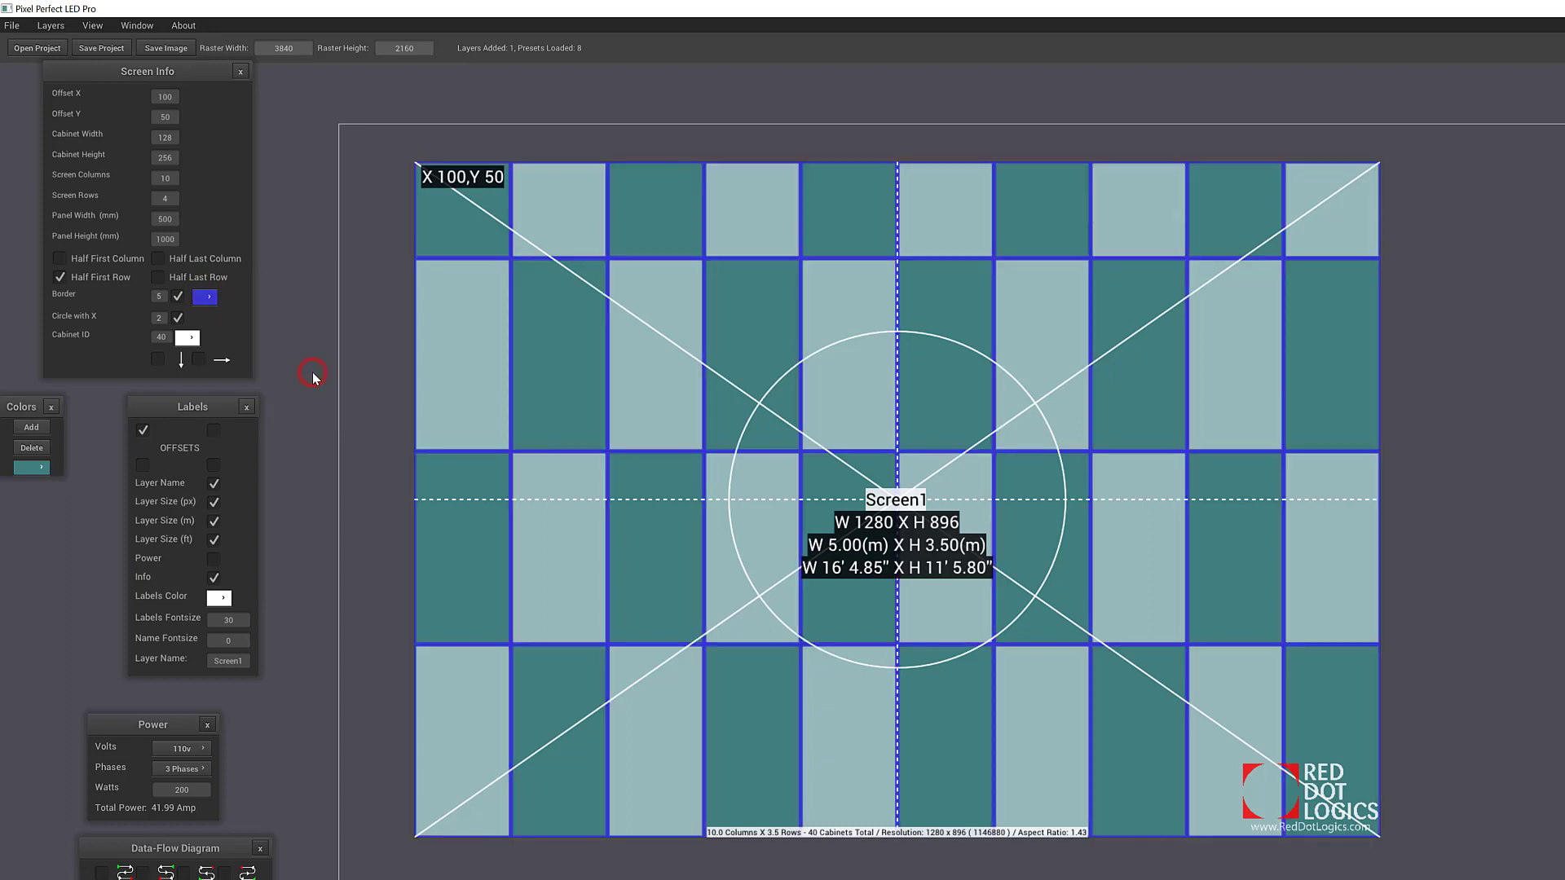
# Step: Change Screen1's cabinet border color to pink-magenta
pyautogui.click(205, 297)
pyautogui.click(329, 299)
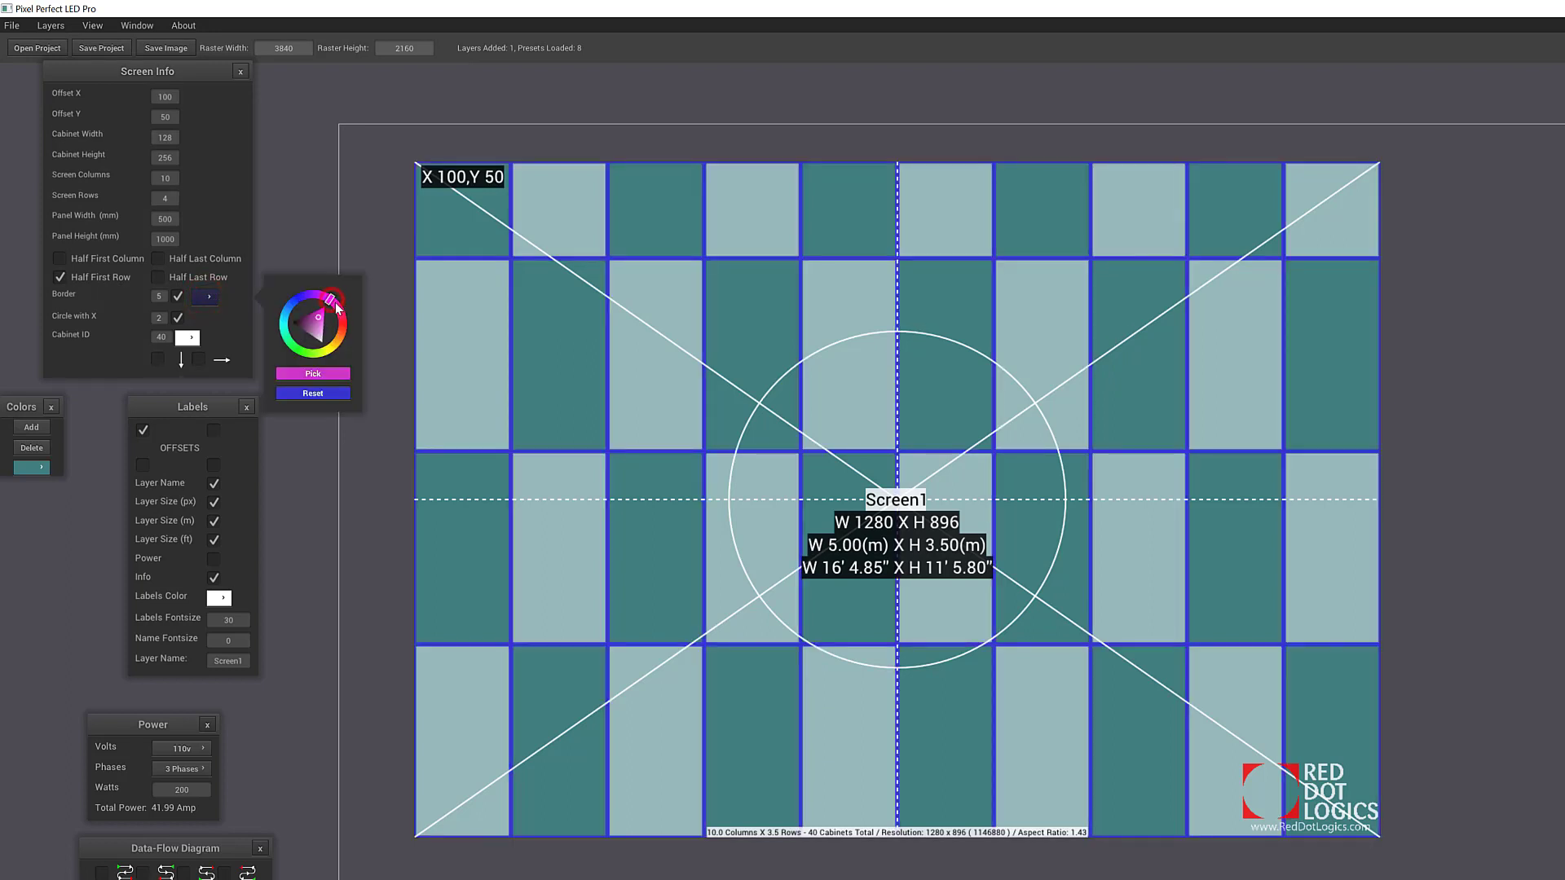
pyautogui.click(318, 327)
pyautogui.click(320, 373)
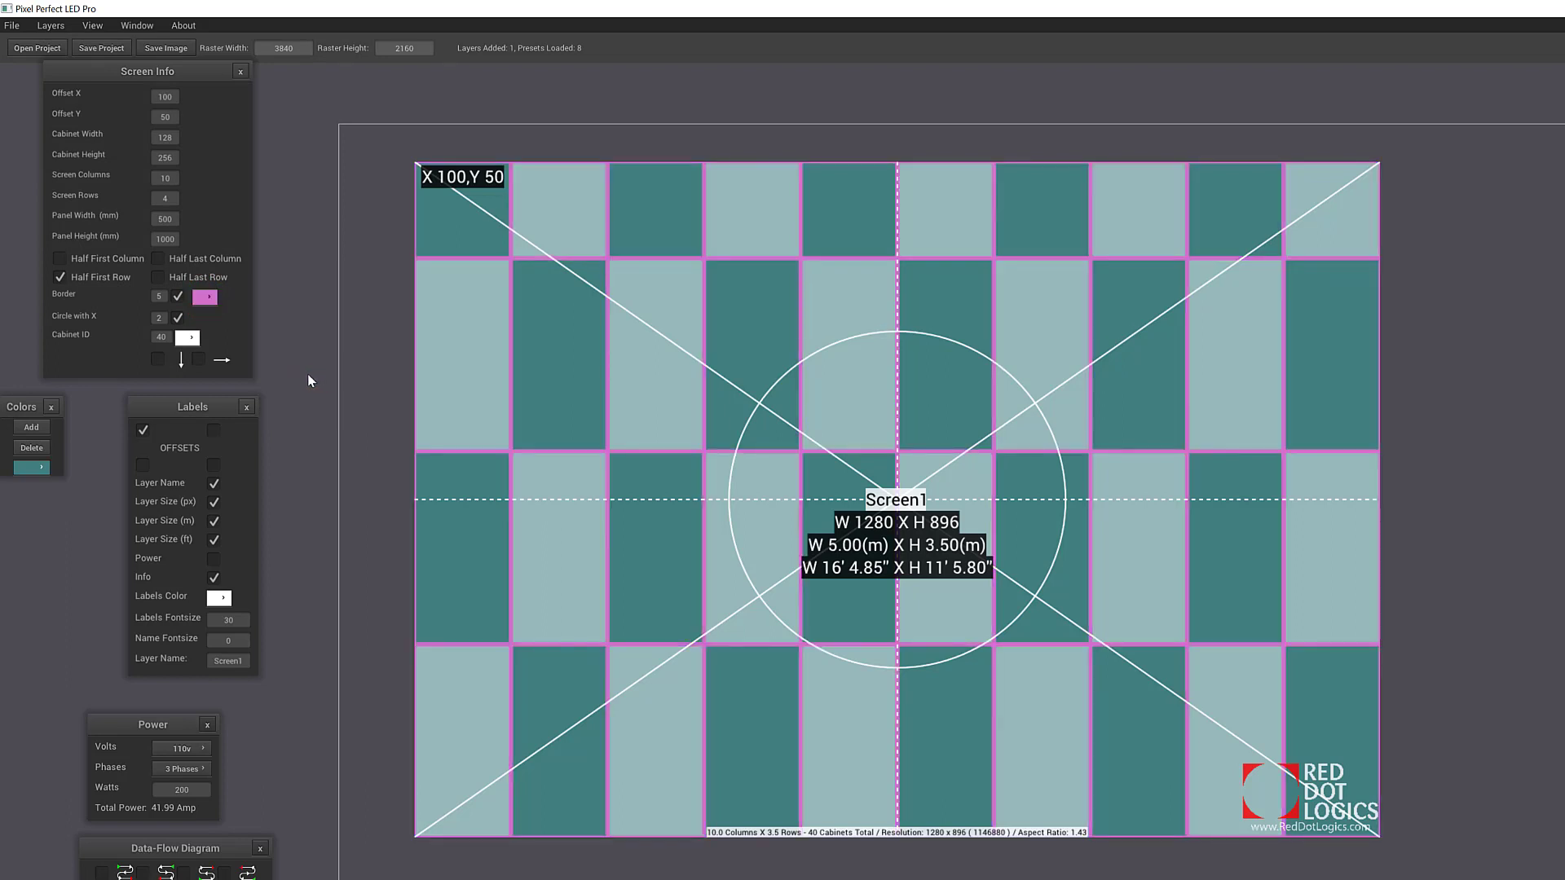
# Step: Try hiding Screen1's cabinet borders, then show them with a border thickness of 1
pyautogui.click(178, 297)
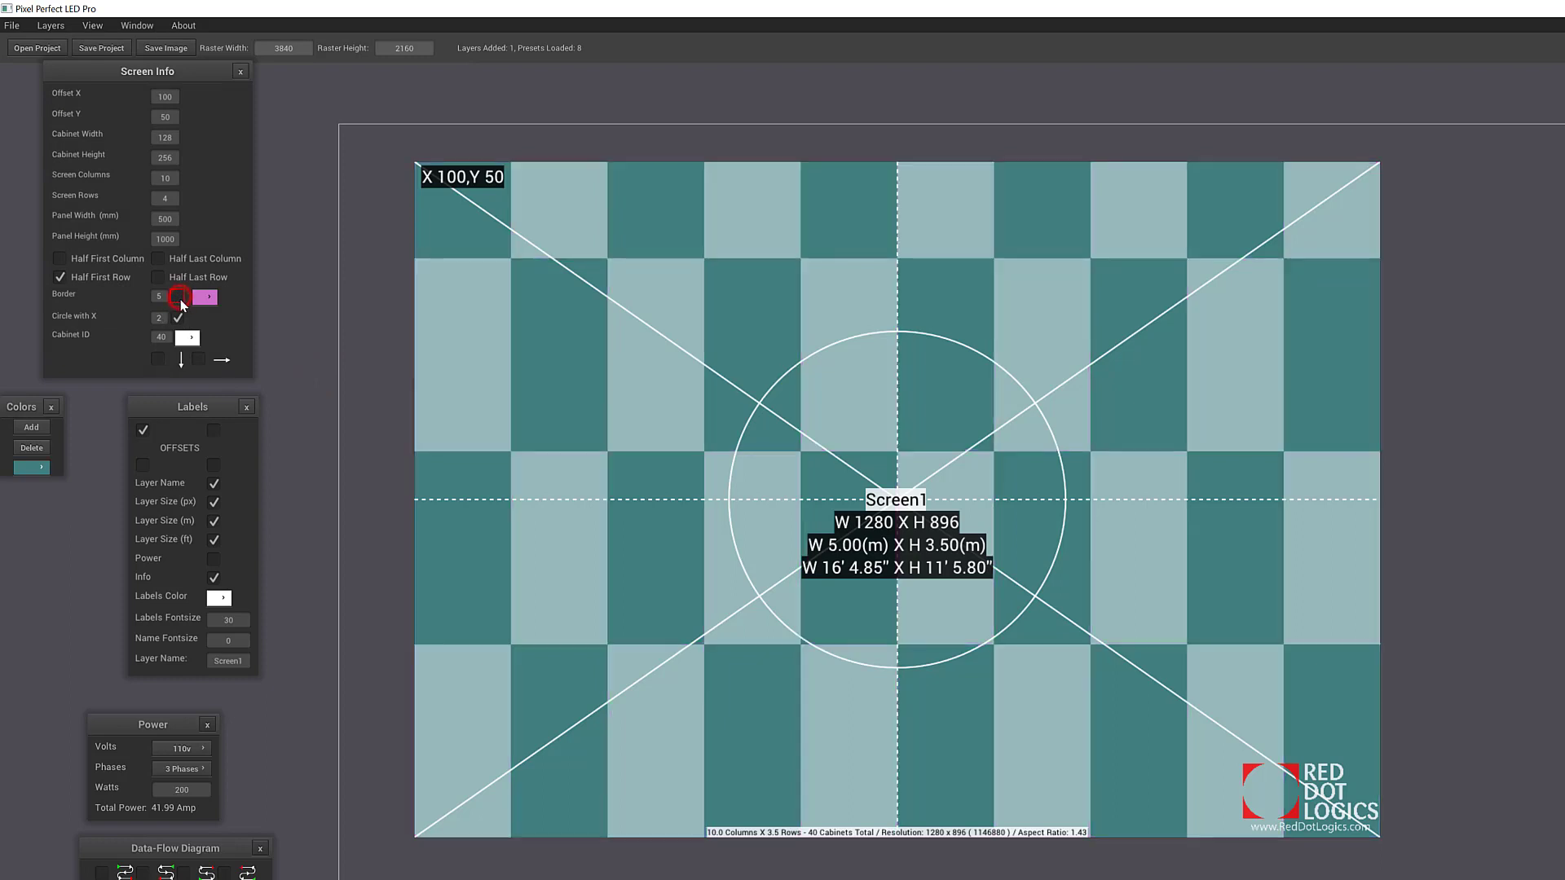
pyautogui.click(178, 298)
pyautogui.click(178, 297)
pyautogui.click(159, 299)
pyautogui.write('1')
pyautogui.press('Tab')
pyautogui.press('space')
pyautogui.press('Tab')
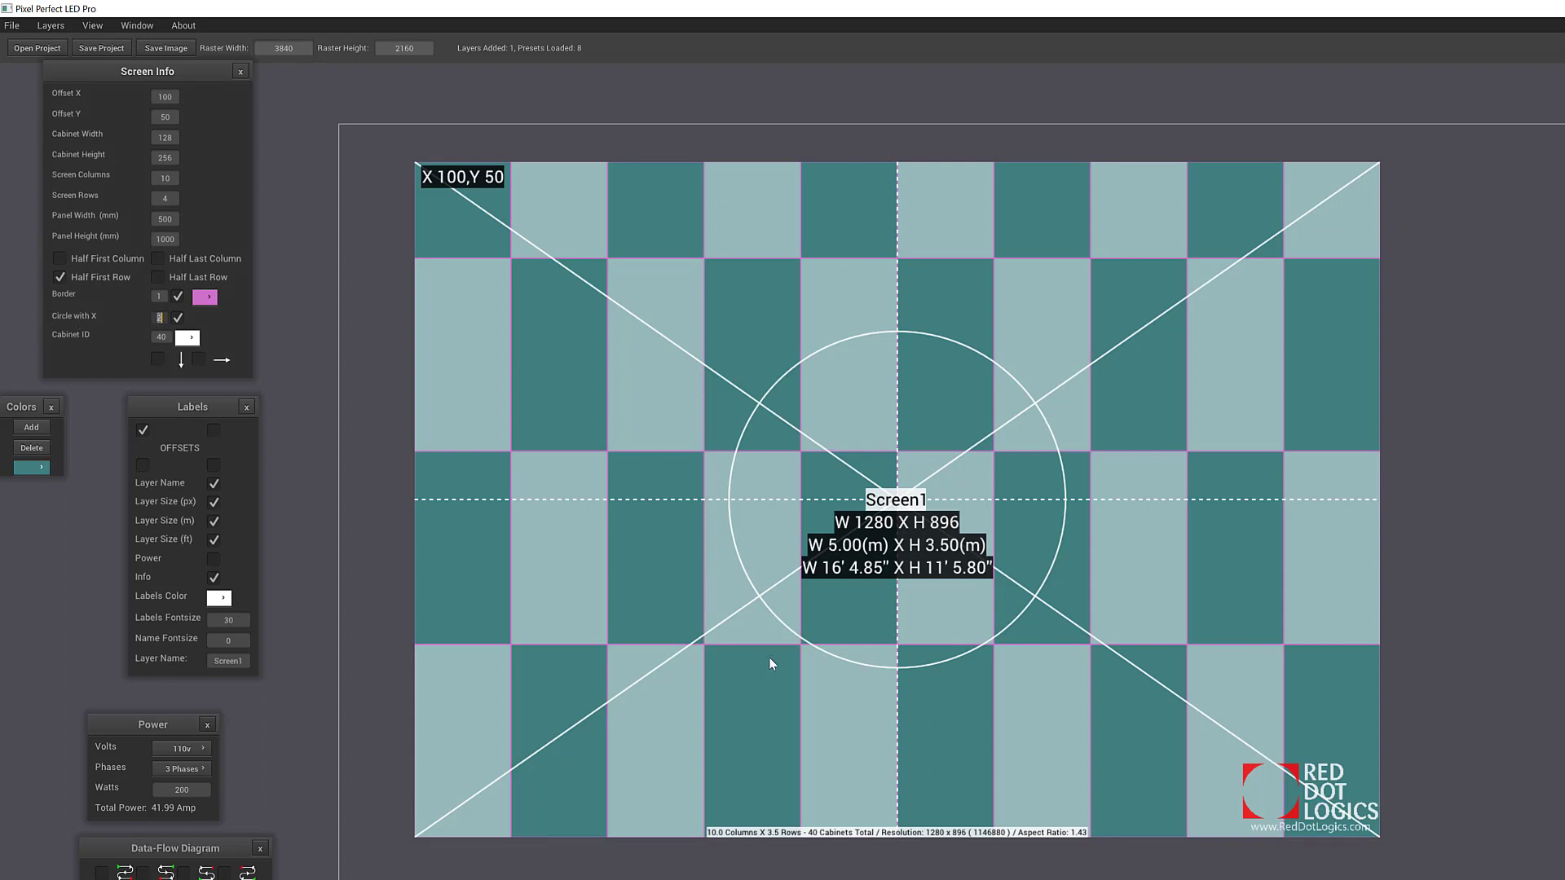
# Step: Toggle Screen1's circle with X off and on, and set its line thickness to 3 after trying 10
pyautogui.click(178, 318)
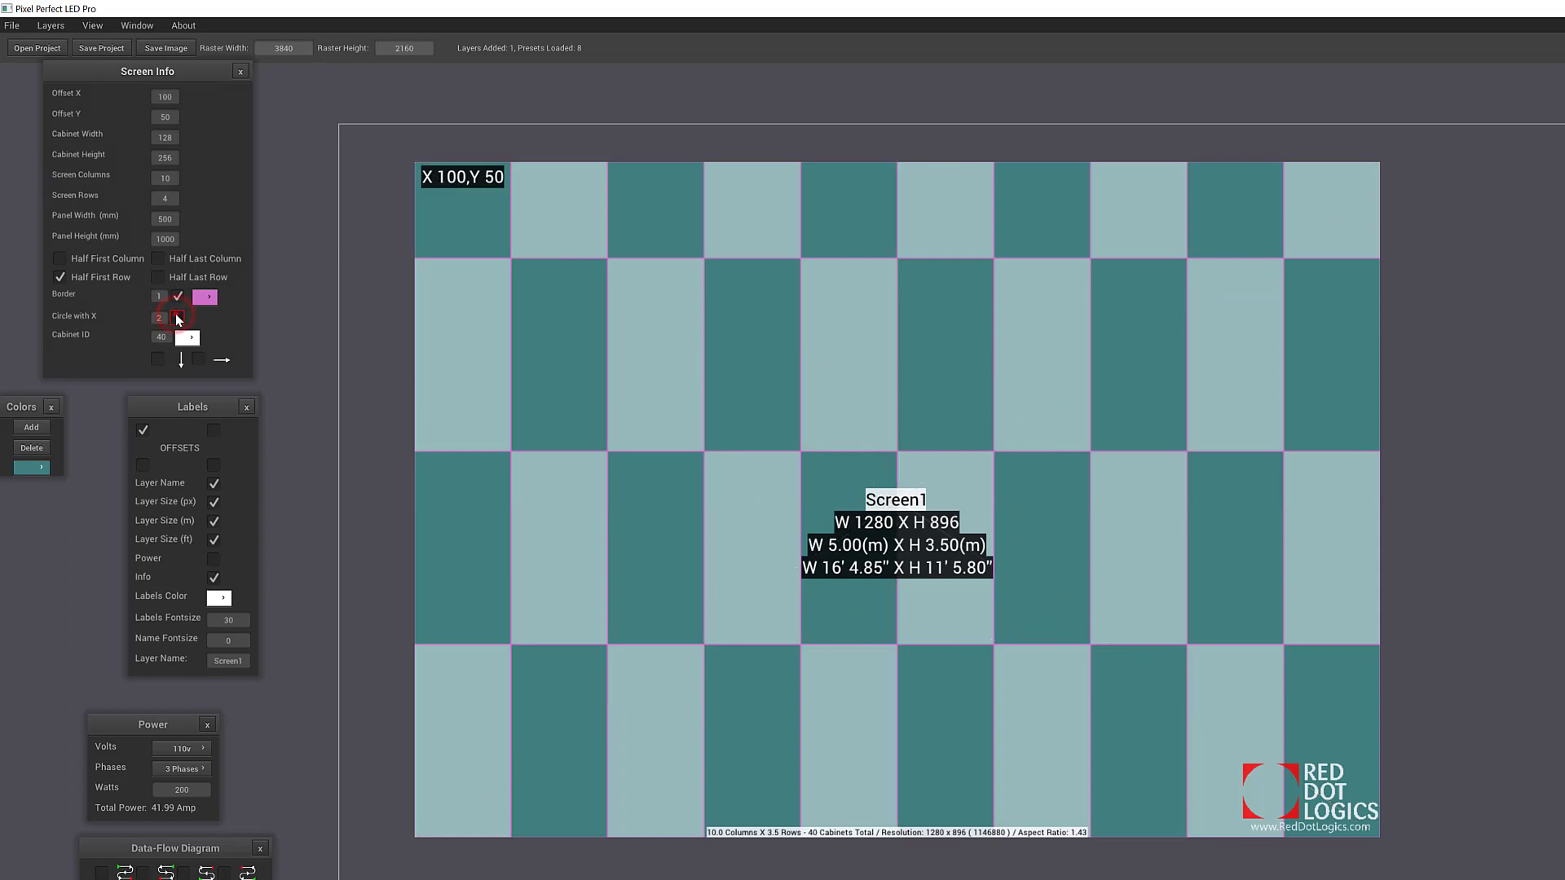
pyautogui.click(178, 318)
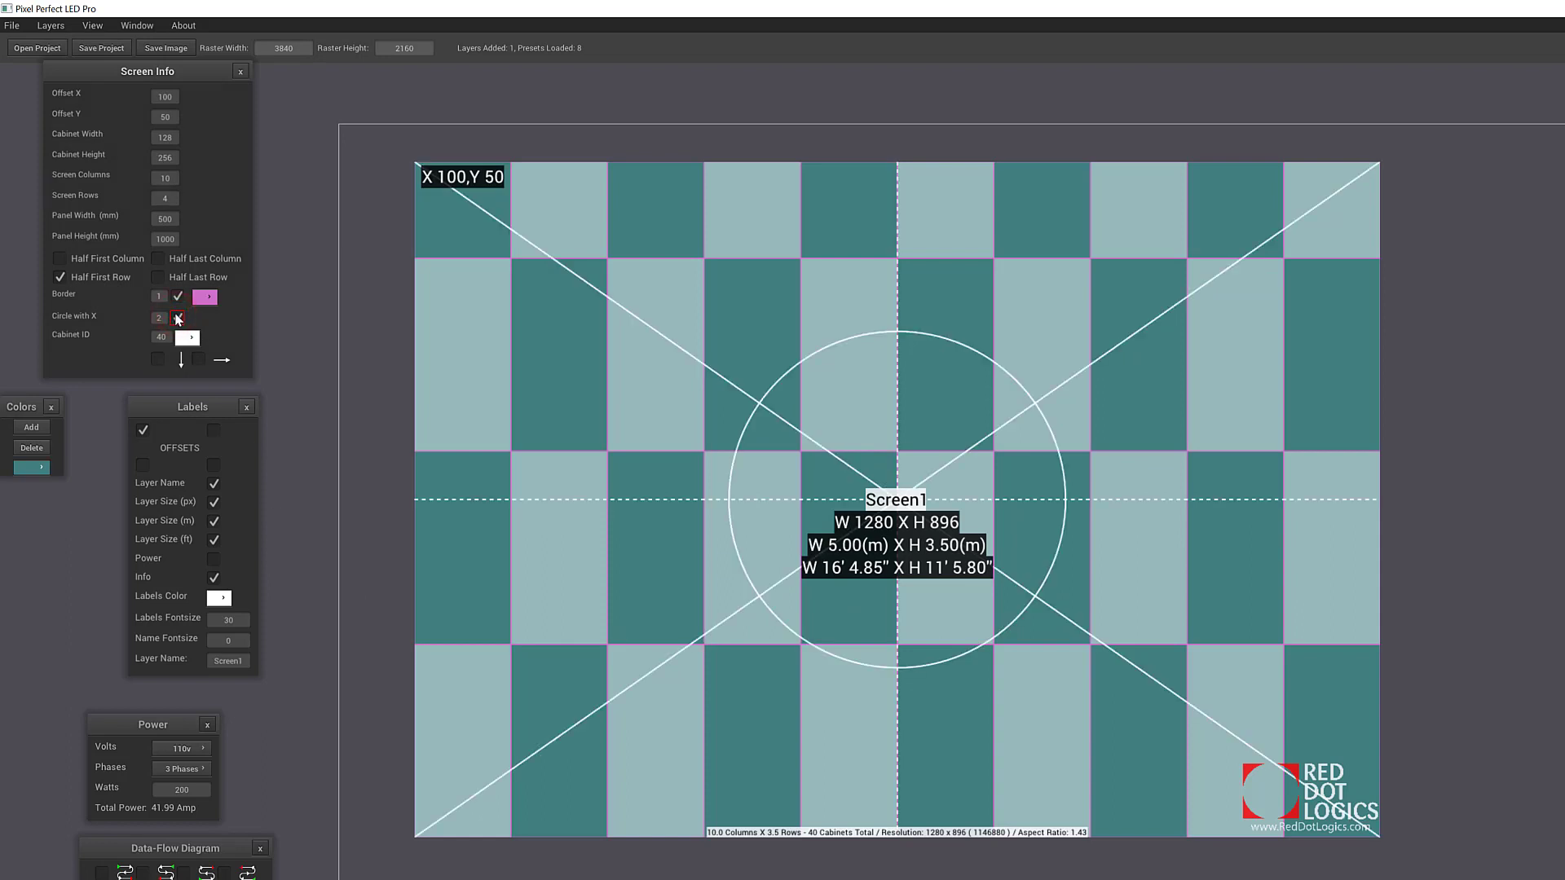
pyautogui.click(160, 319)
pyautogui.write('10')
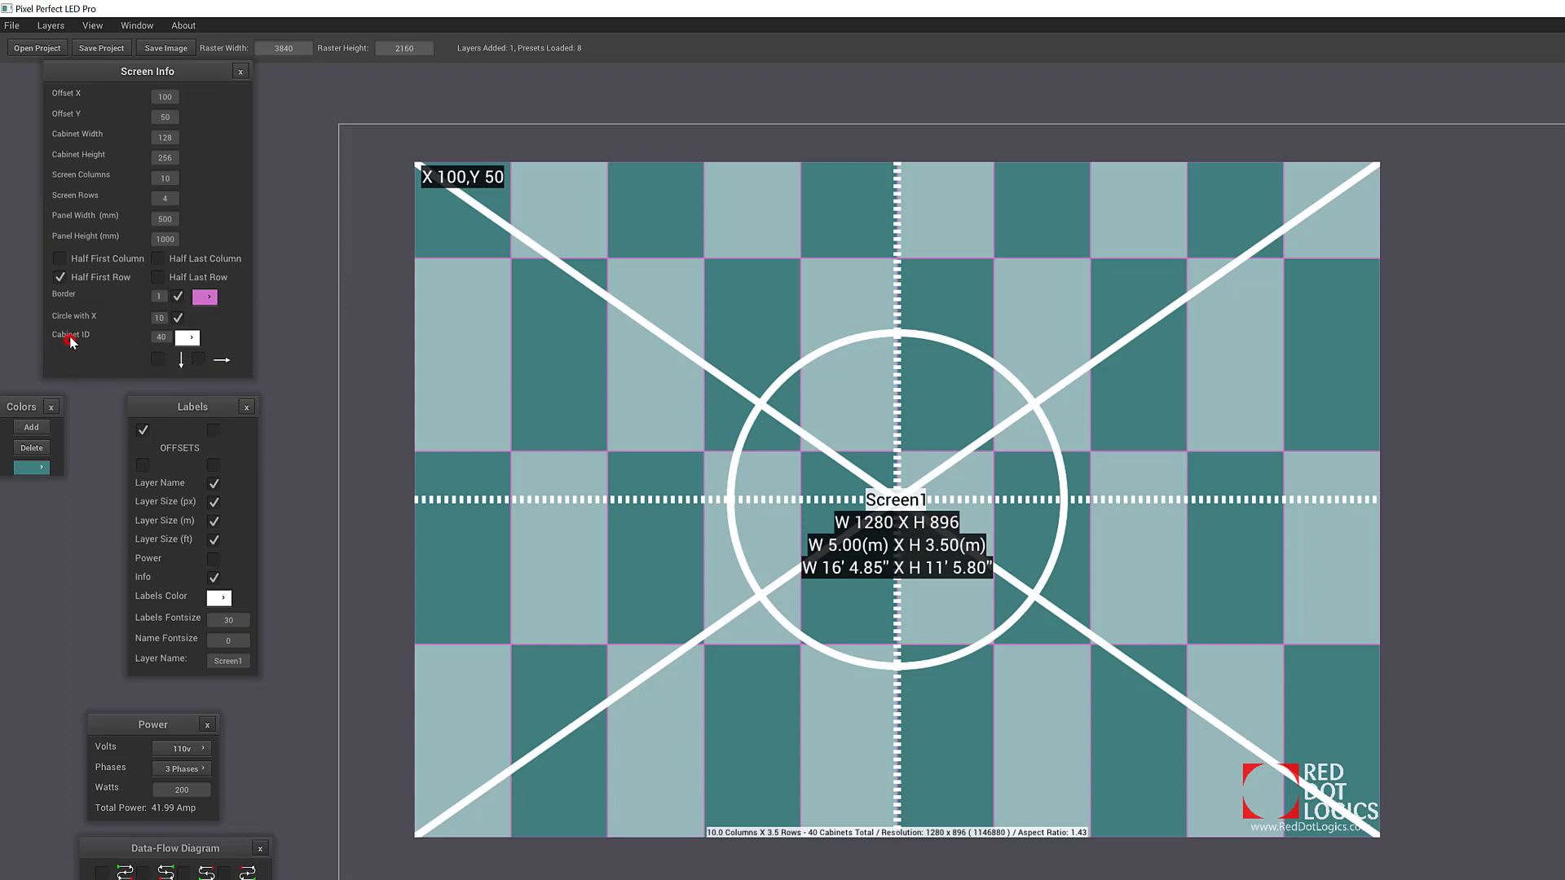
pyautogui.doubleClick(161, 318)
pyautogui.write('3')
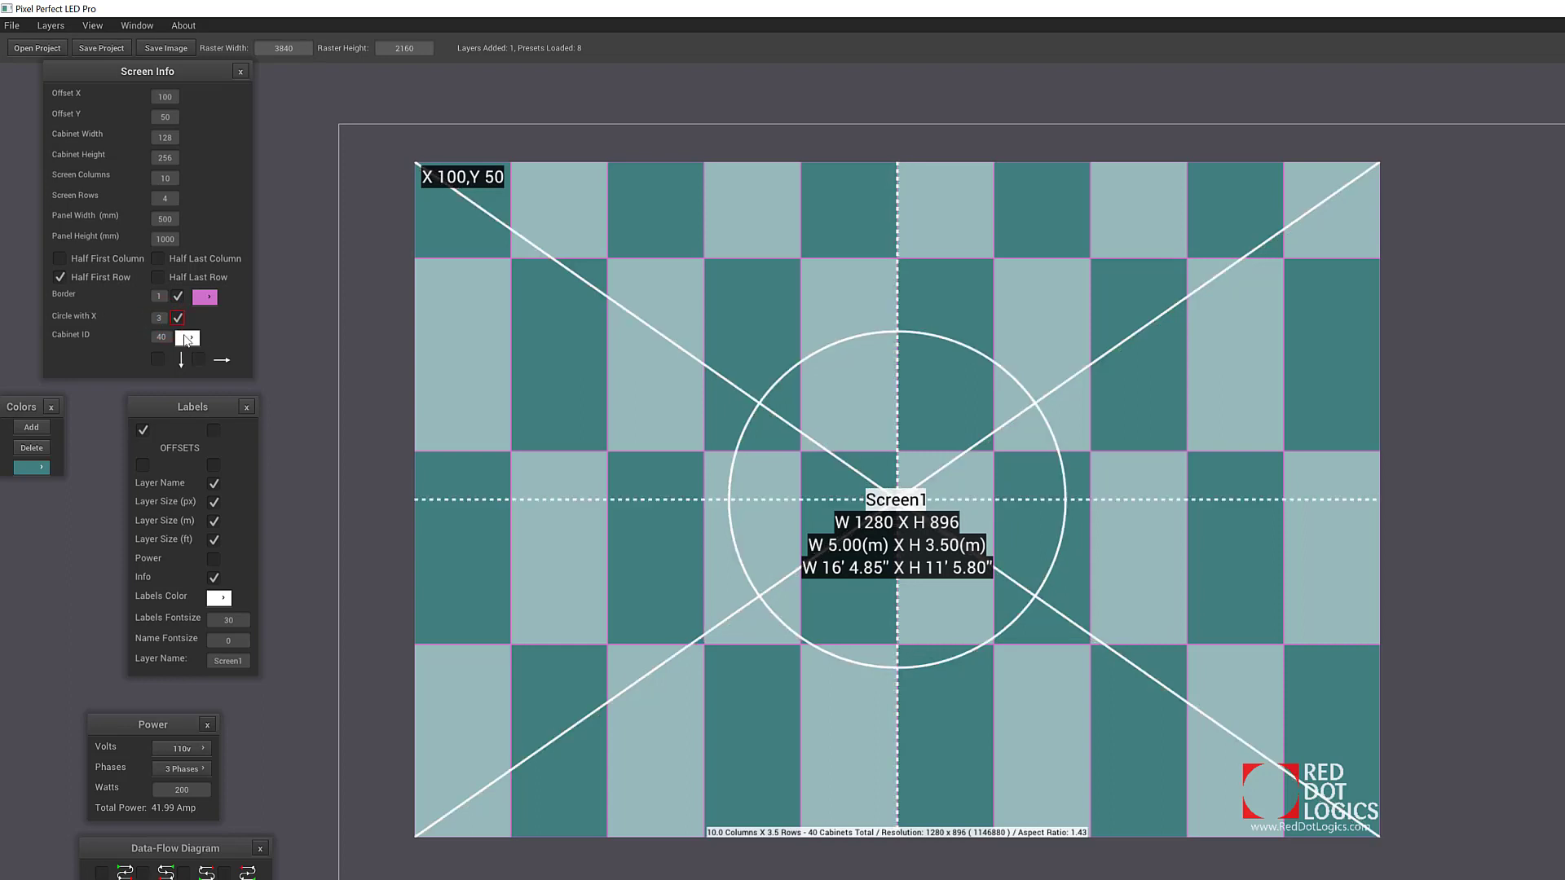
# Step: Show cabinet IDs on Screen1, try the horizontal numbering direction and return to numbering down each column
pyautogui.click(186, 338)
pyautogui.click(158, 360)
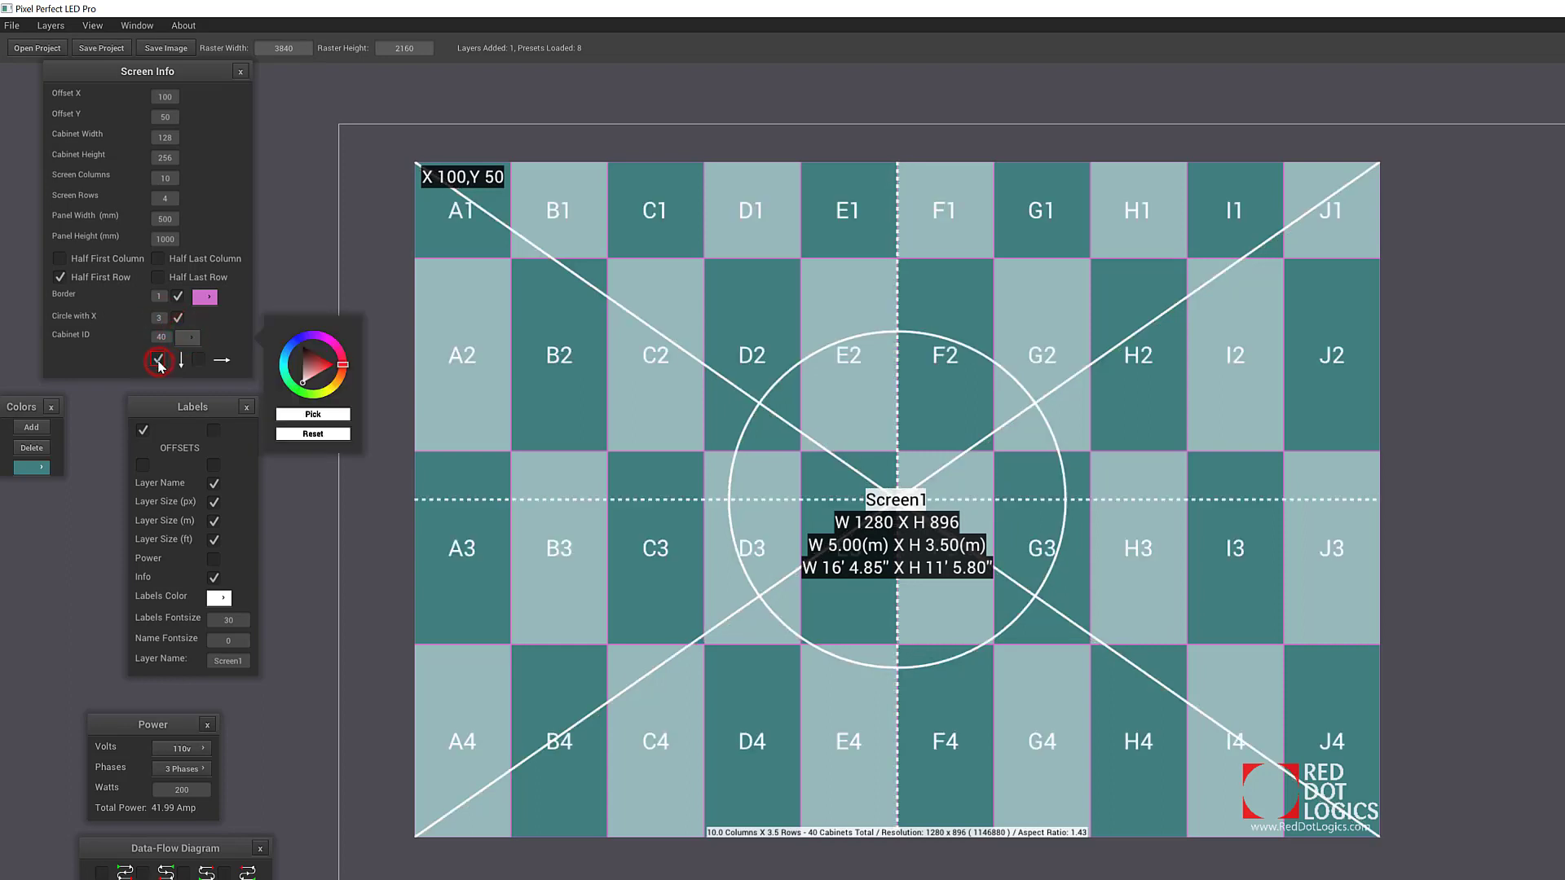
pyautogui.click(198, 359)
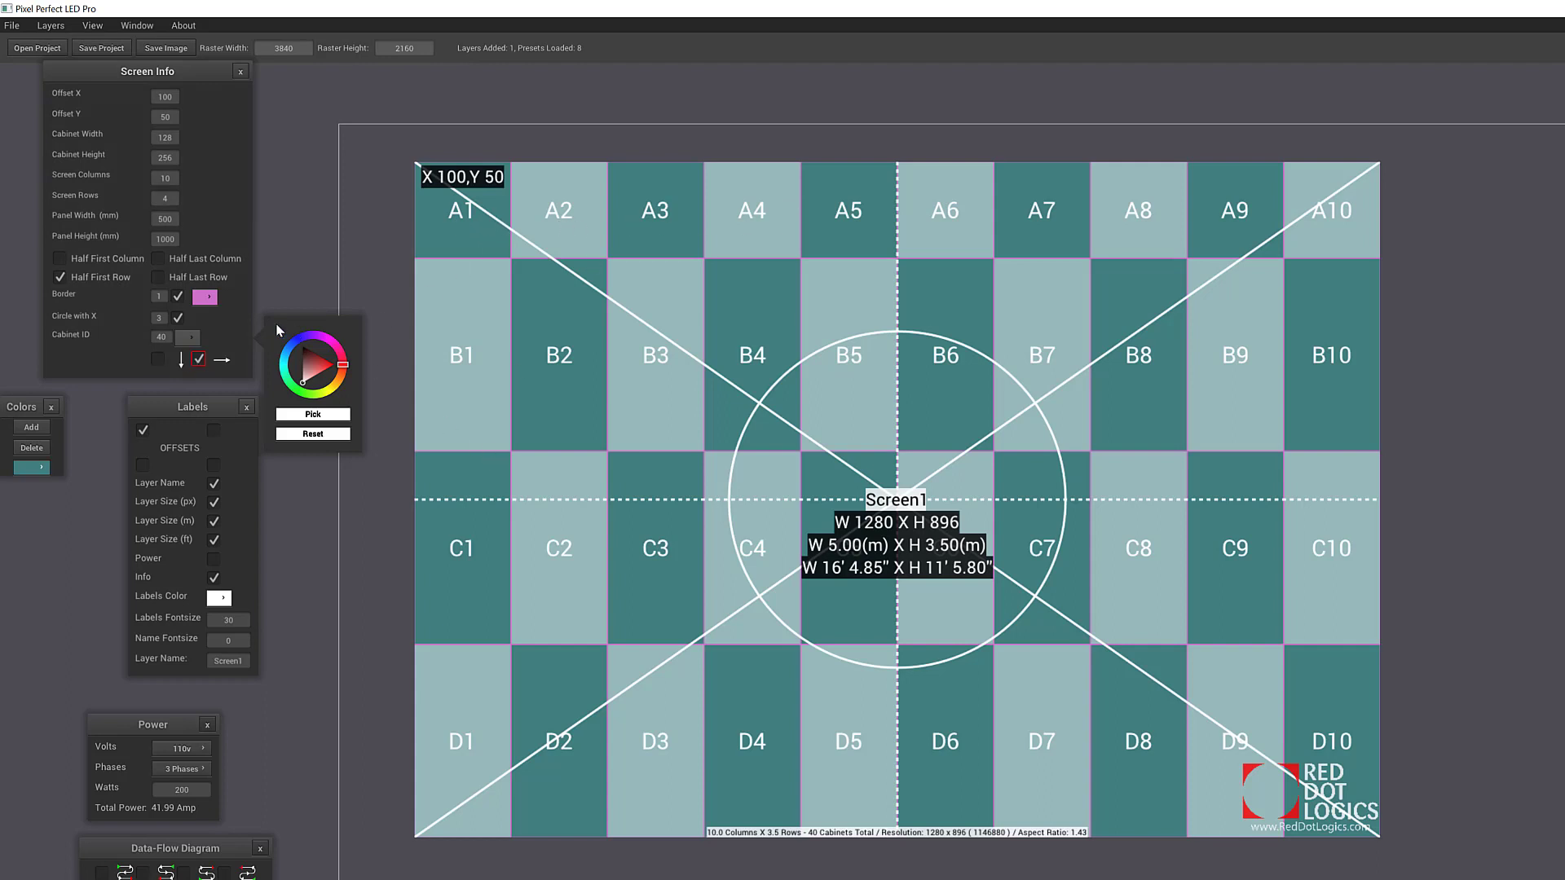
pyautogui.click(156, 359)
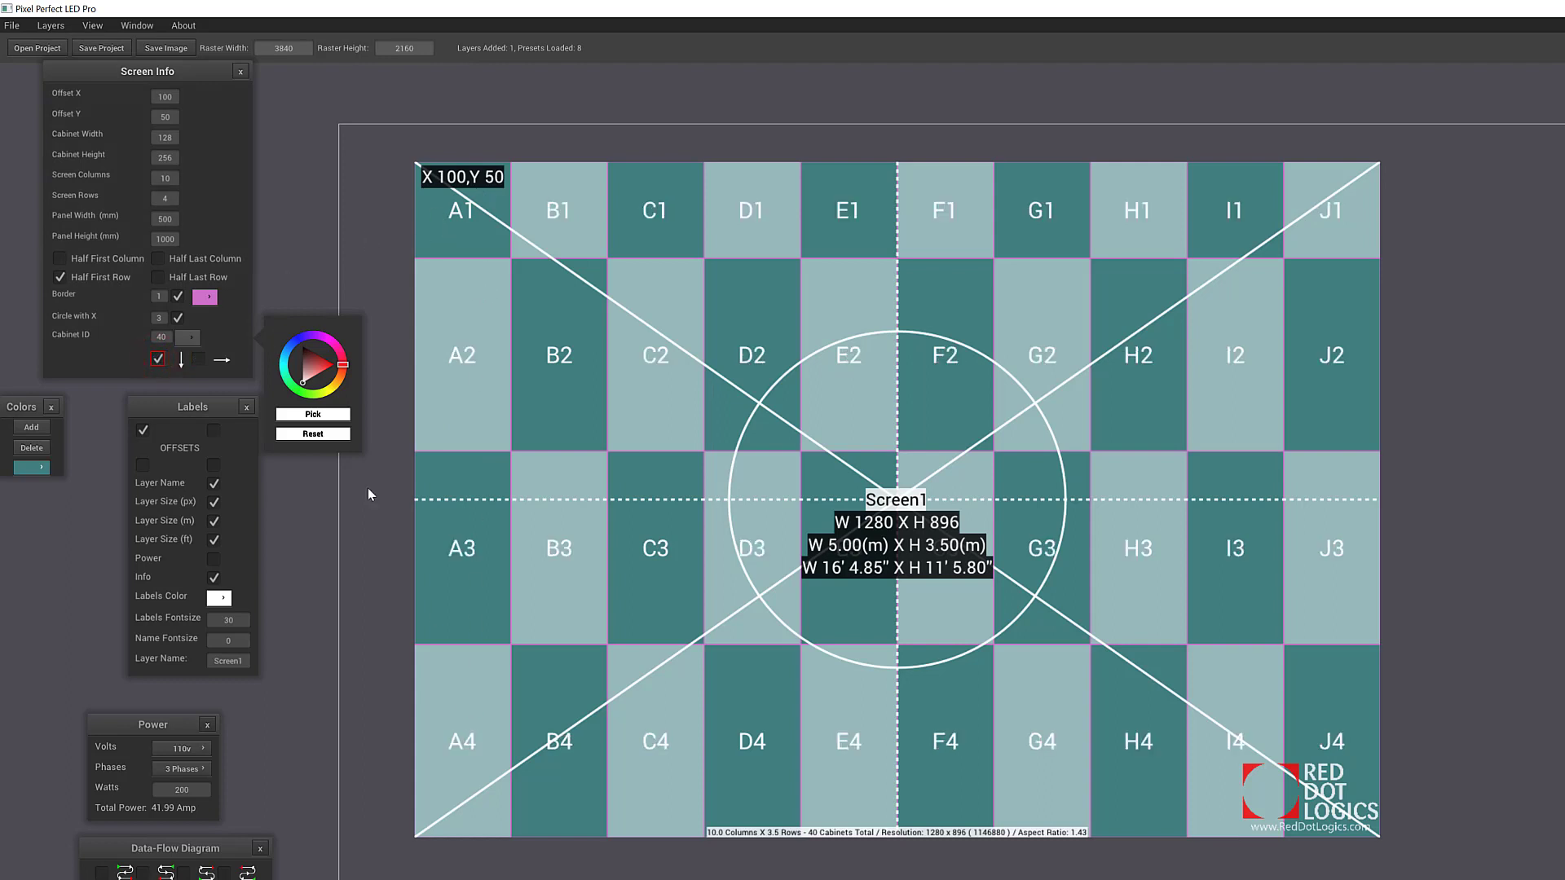
pyautogui.click(189, 337)
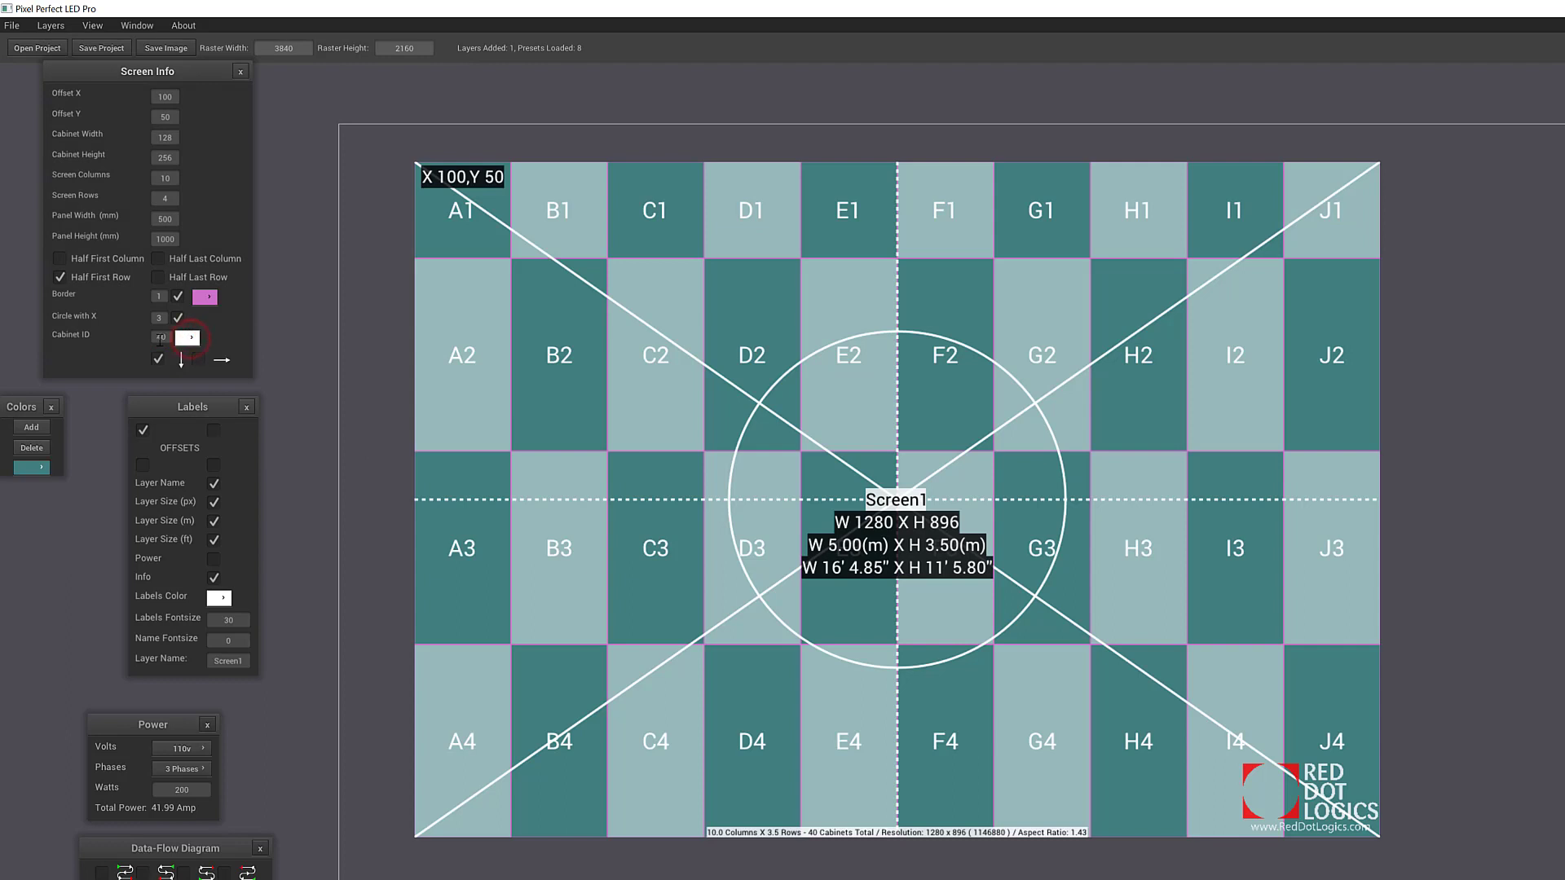
# Step: Try cabinet ID font sizes of 80 and 10 on Screen1
pyautogui.moveTo(165, 338); pyautogui.dragTo(140, 338)
pyautogui.write('80')
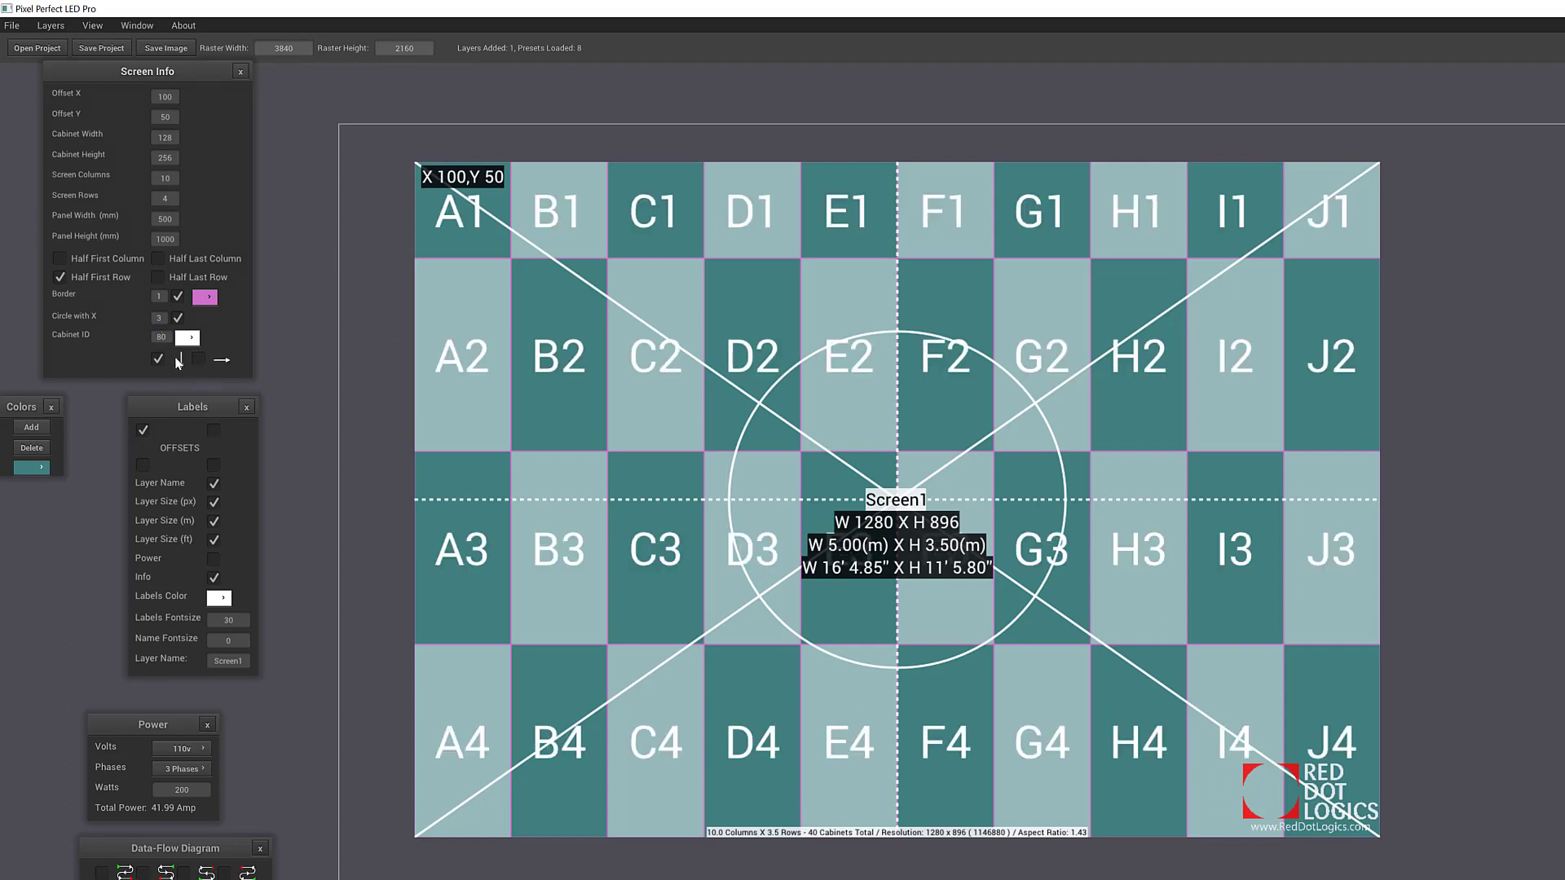
pyautogui.moveTo(154, 335); pyautogui.dragTo(732, 333)
pyautogui.write('10')
pyautogui.press('Return')
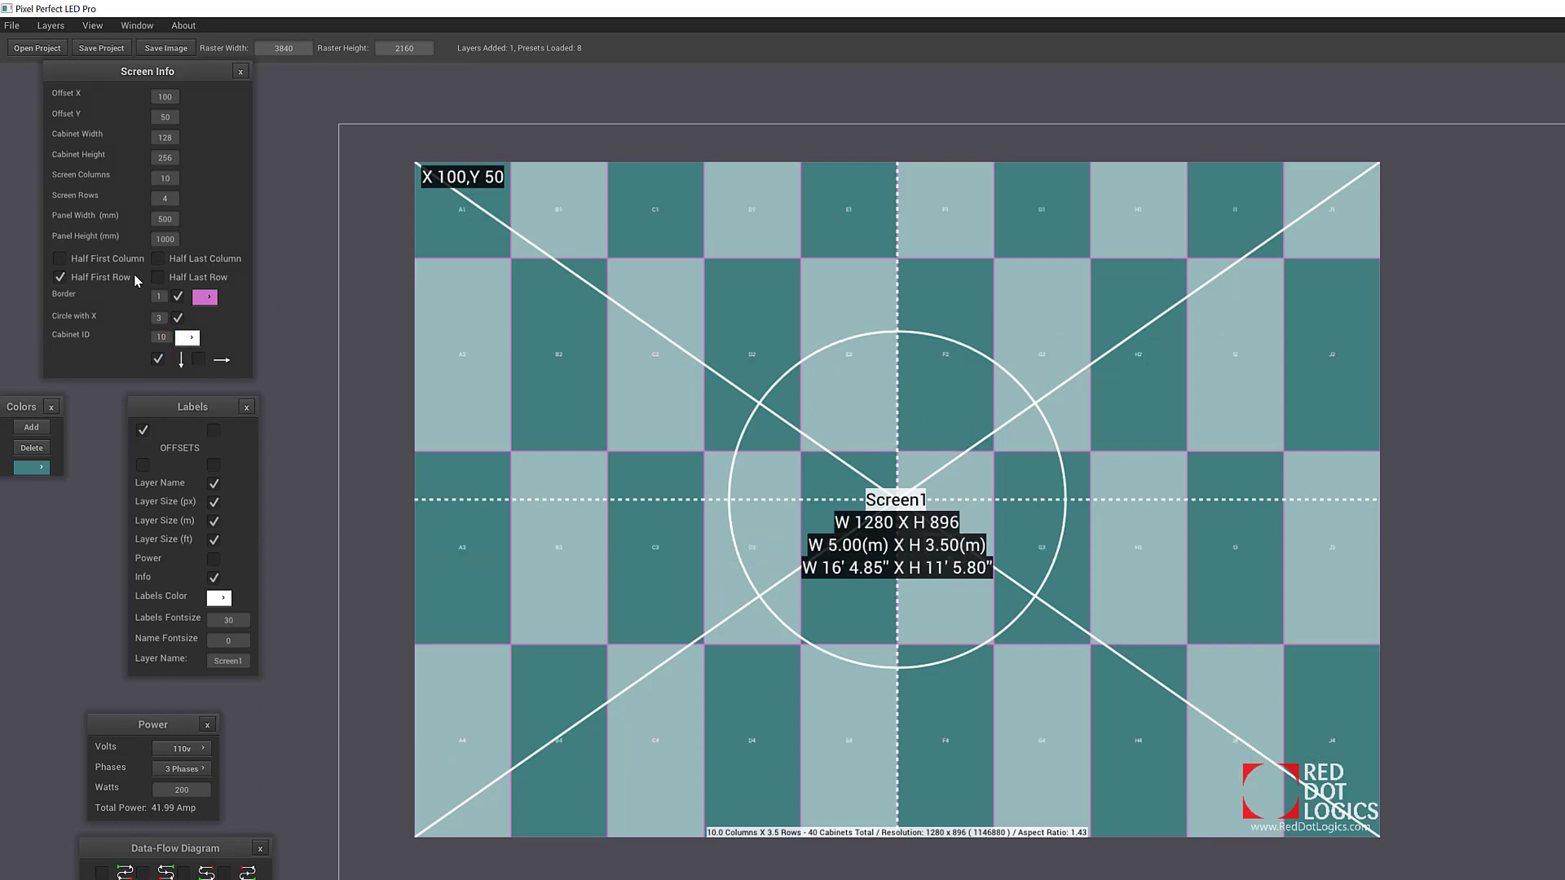
# Step: Color Screen1's cabinet IDs blue and set their font size to 50
pyautogui.click(194, 339)
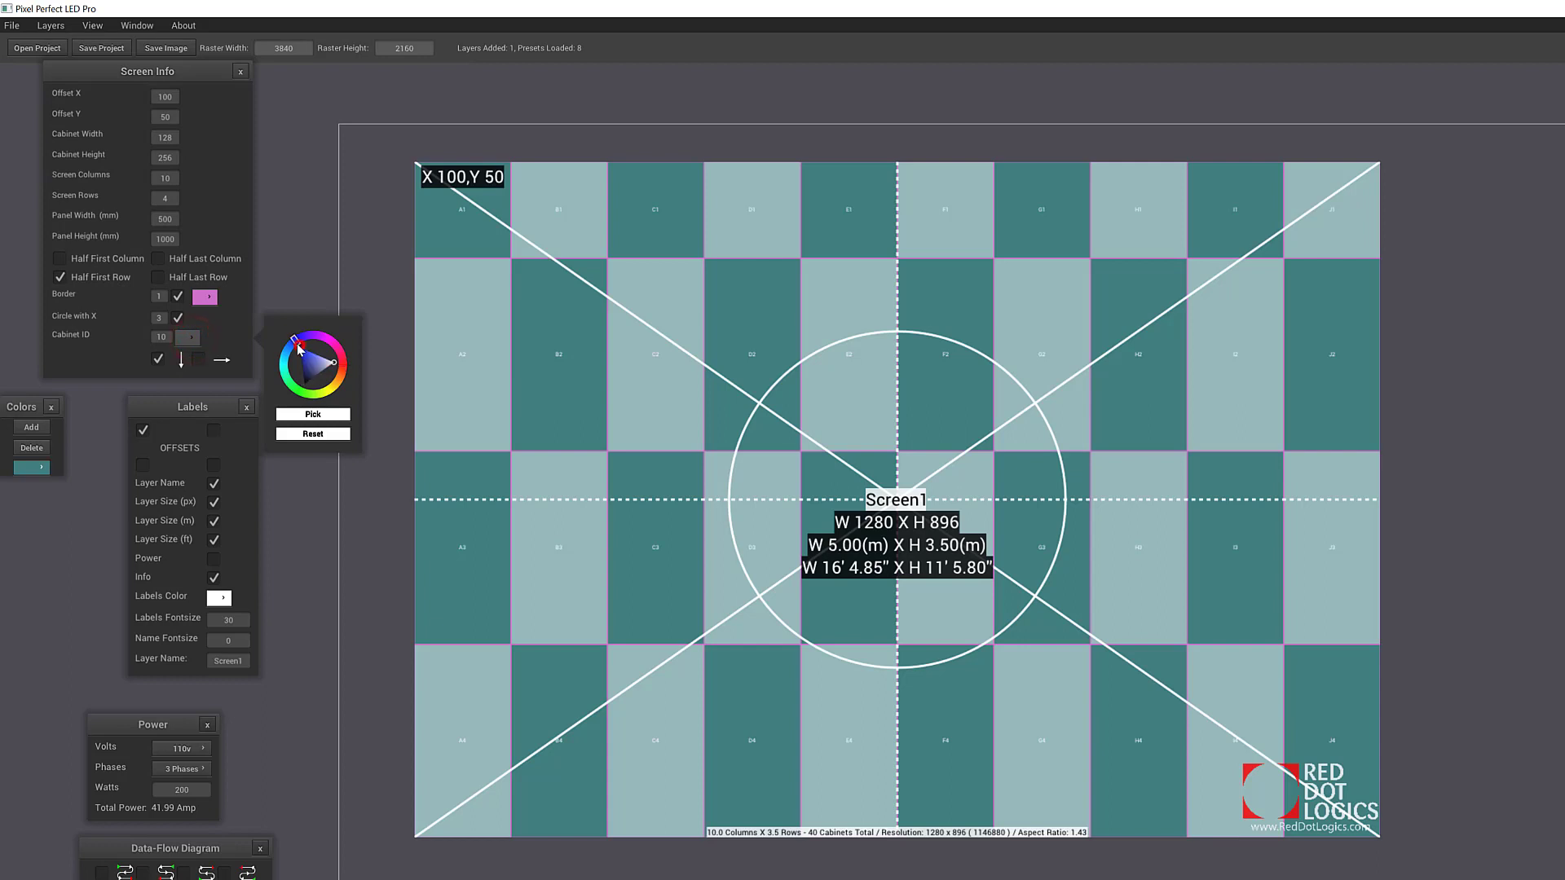
pyautogui.moveTo(310, 356); pyautogui.dragTo(307, 357)
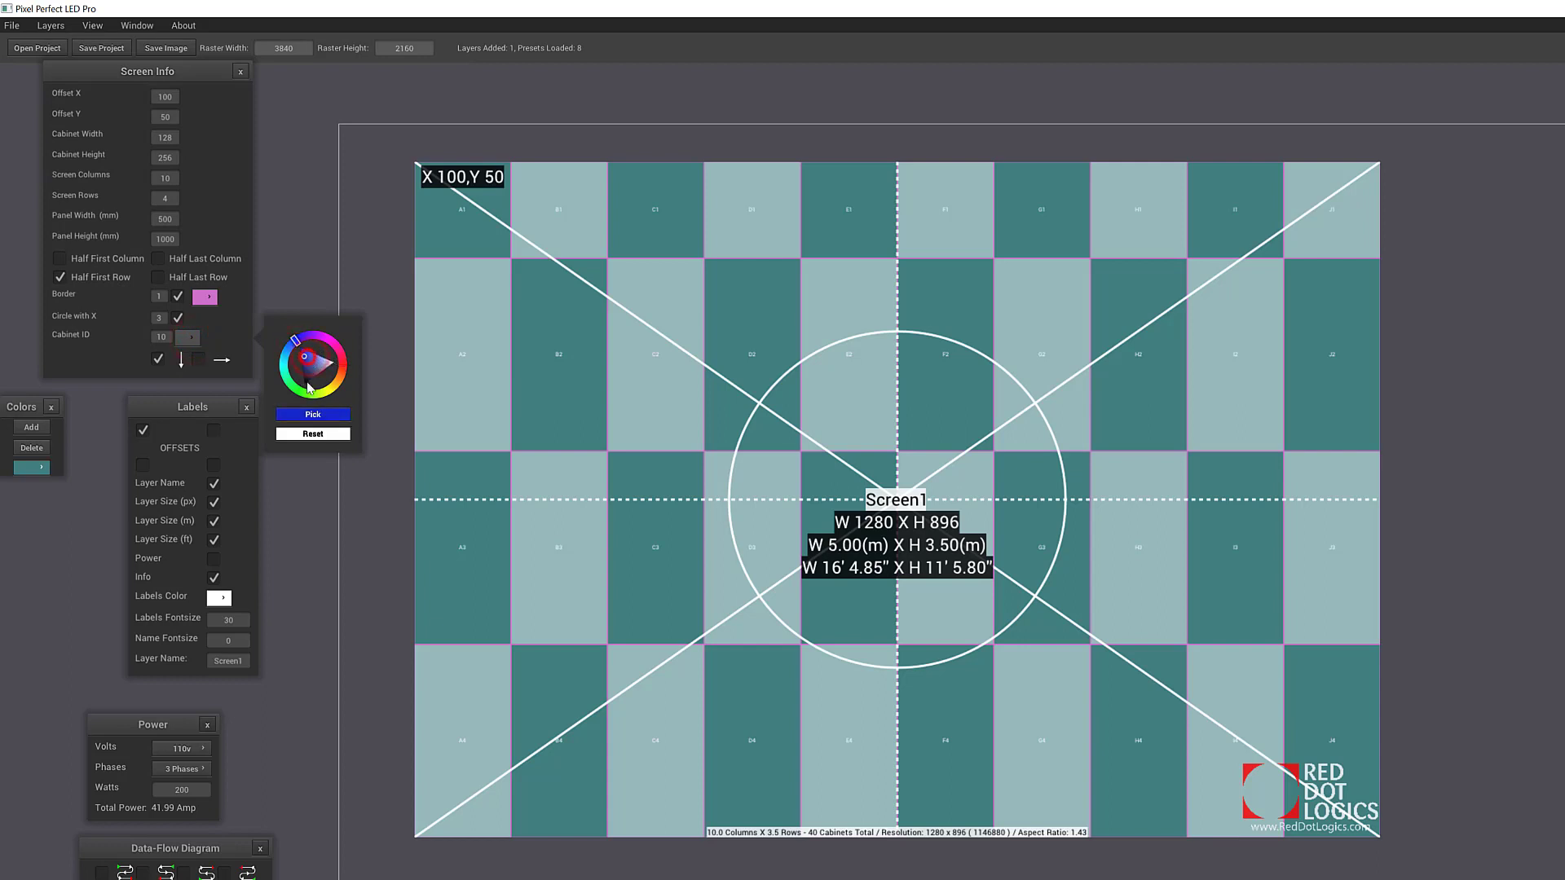
pyautogui.click(309, 414)
pyautogui.click(159, 337)
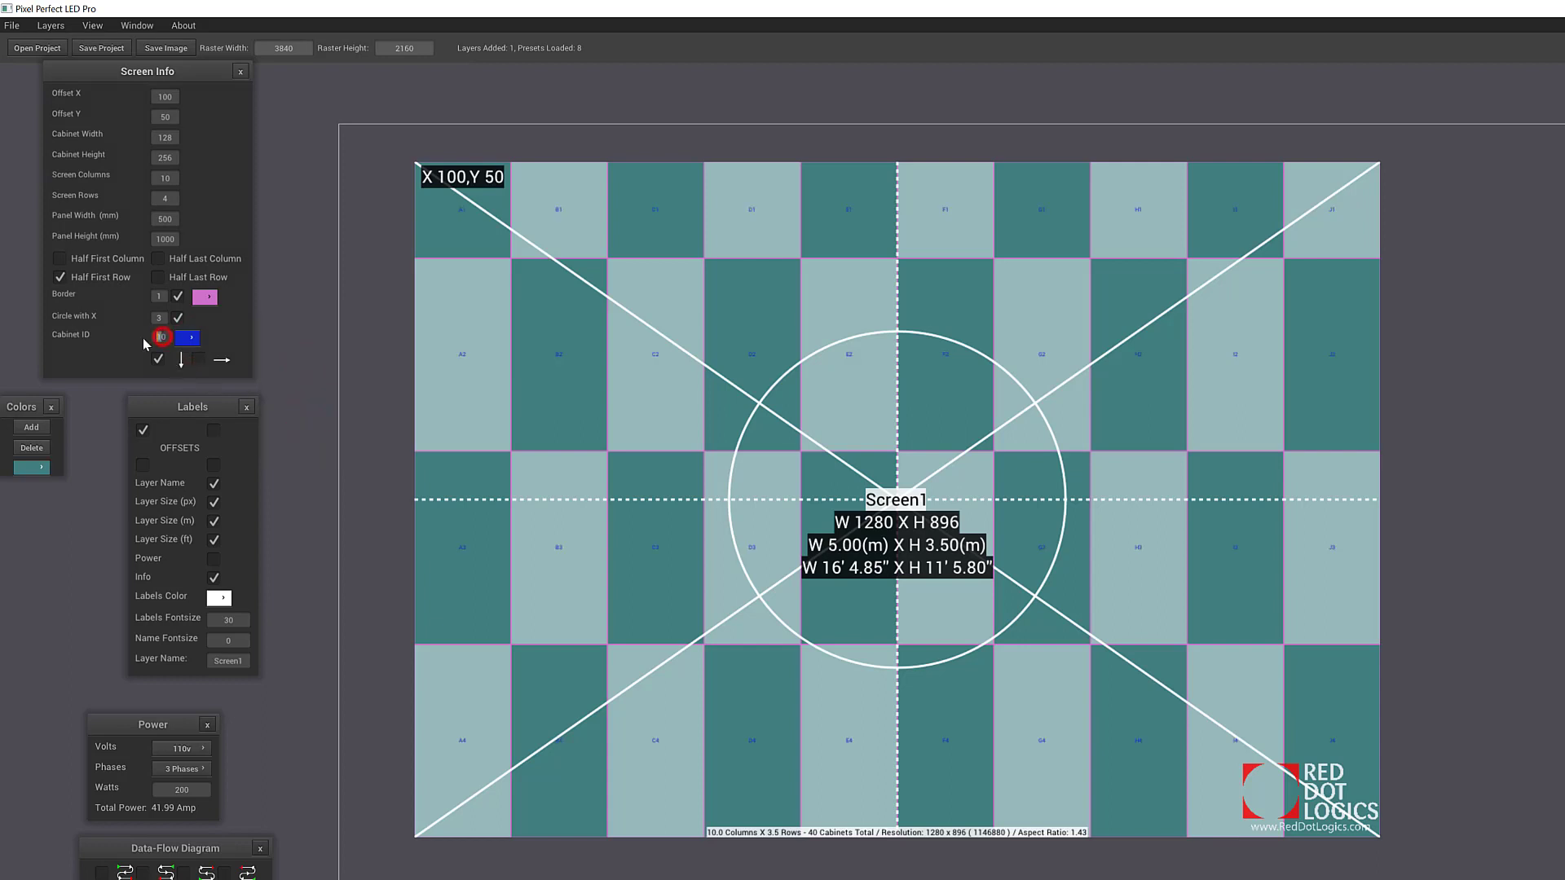
pyautogui.press('Return')
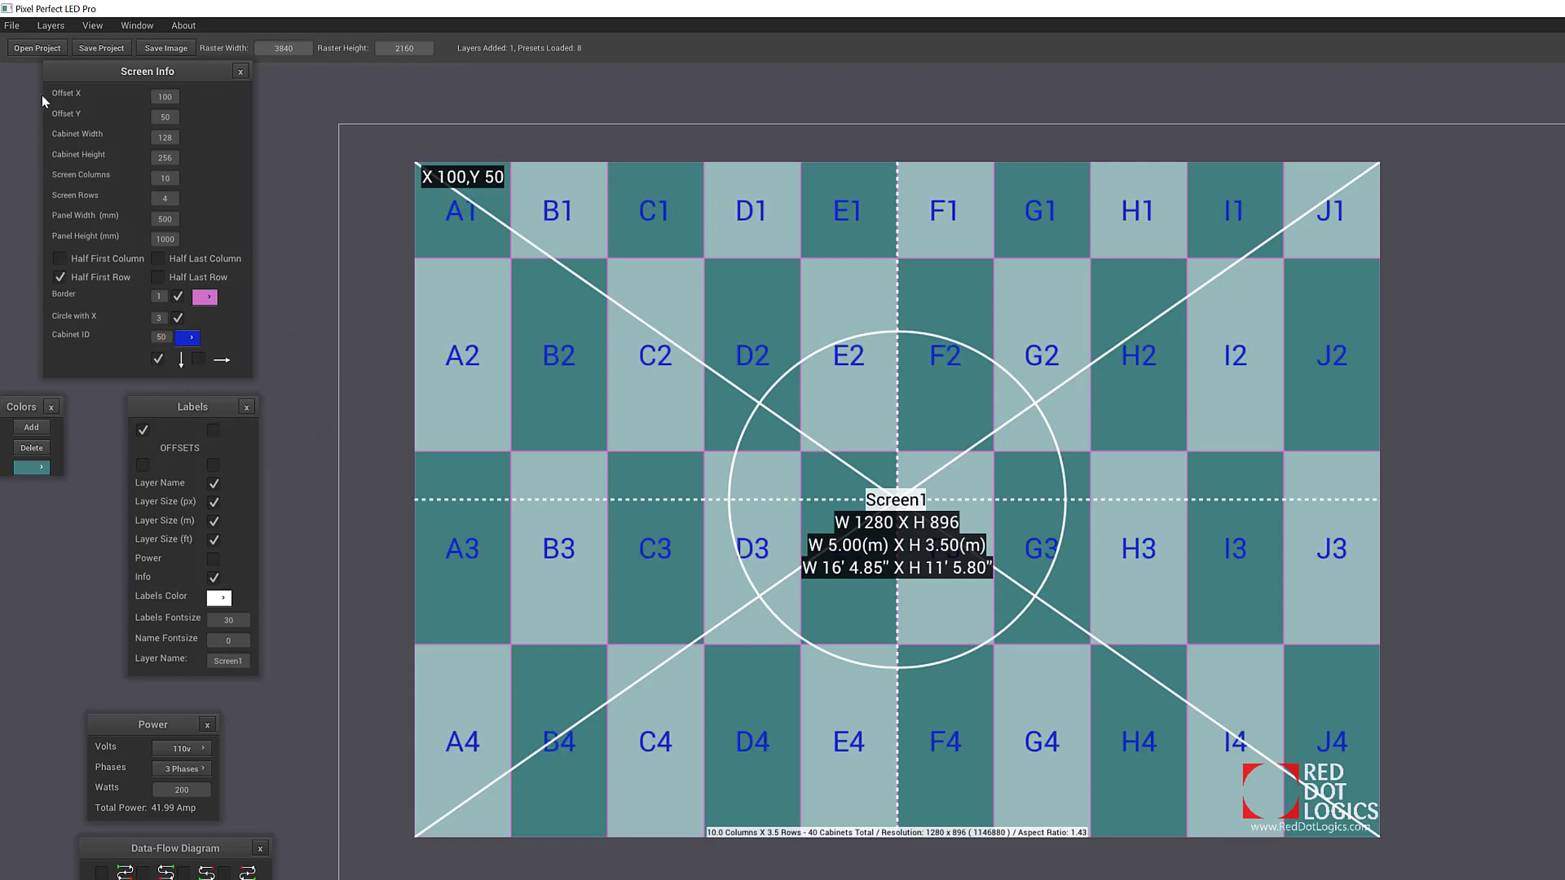
# Step: Move the Screen Info and Labels windows apart, and toggle Screen1's top-left offset label, leaving it on
pyautogui.moveTo(90, 71); pyautogui.dragTo(143, 91)
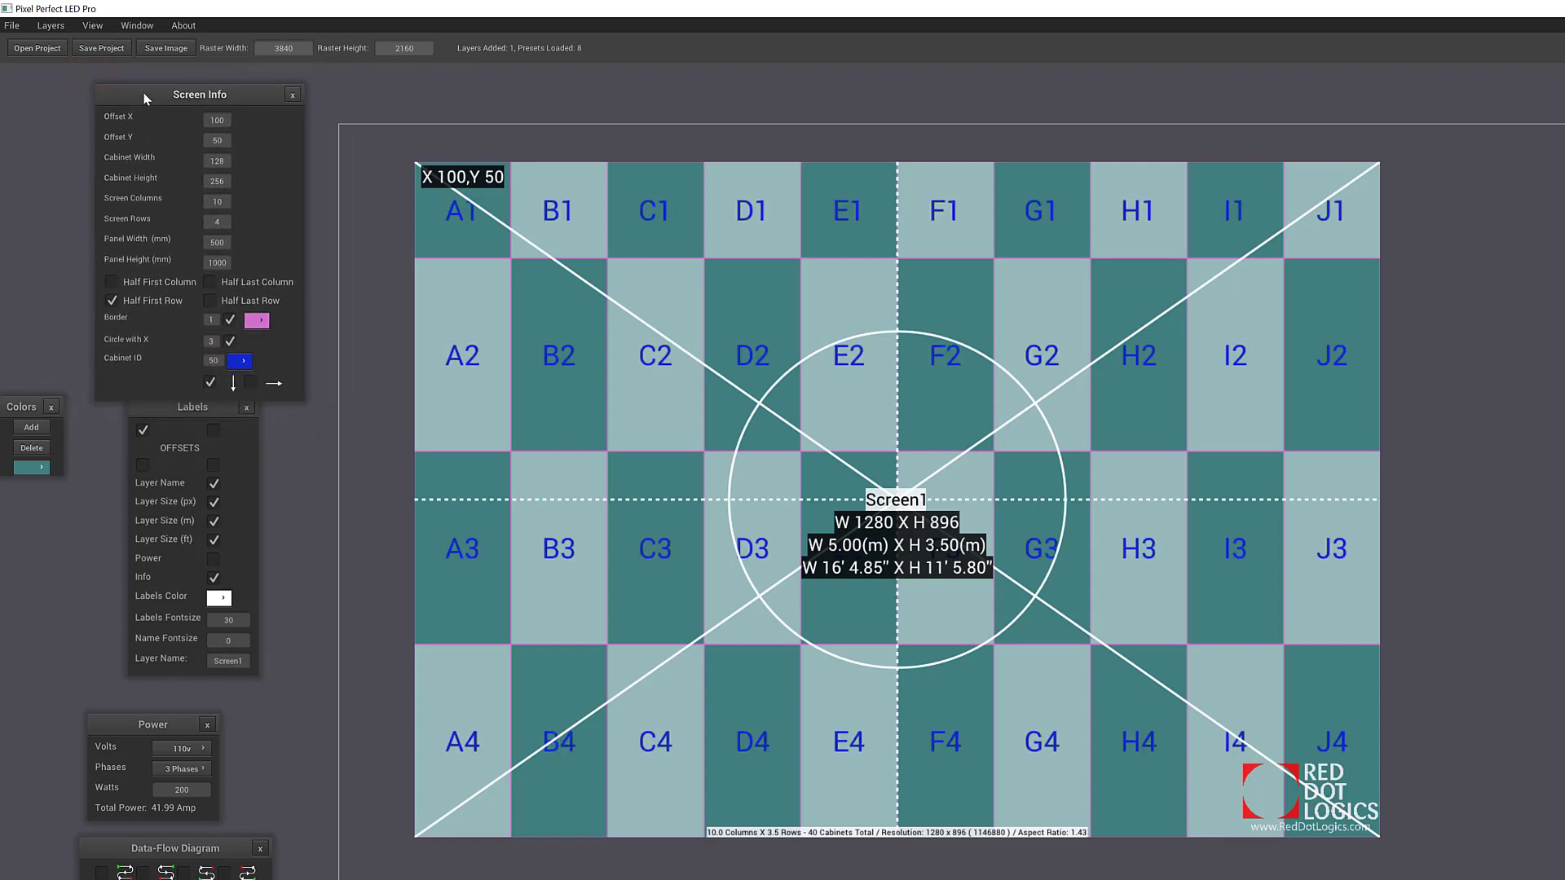
pyautogui.moveTo(207, 407)
pyautogui.mouseDown()
pyautogui.moveTo(218, 443)
pyautogui.moveTo(203, 428)
pyautogui.mouseUp()
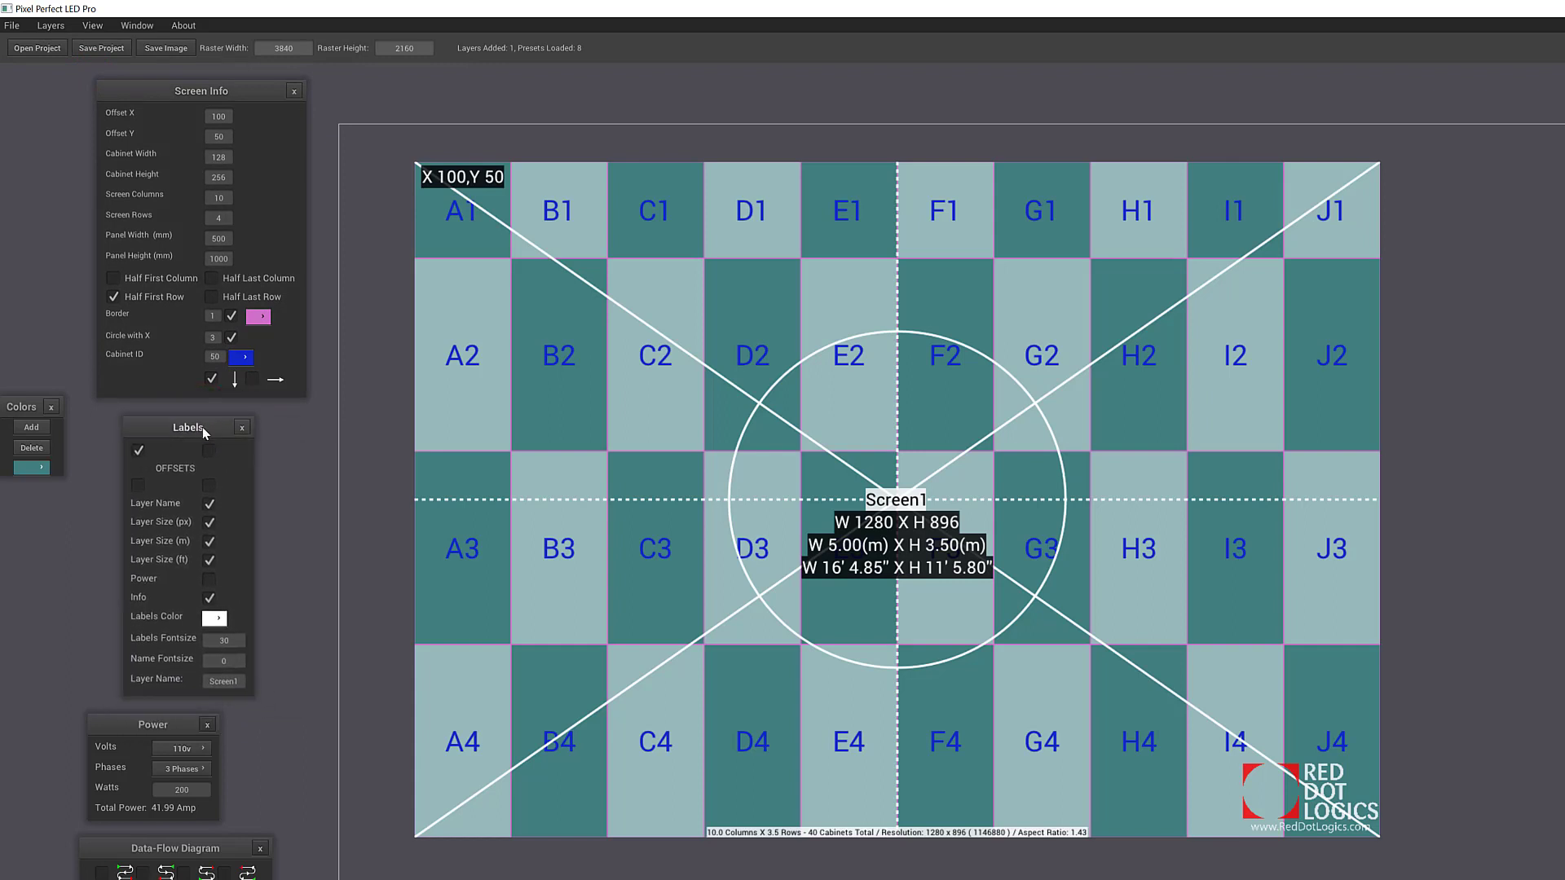
pyautogui.click(140, 453)
pyautogui.click(139, 452)
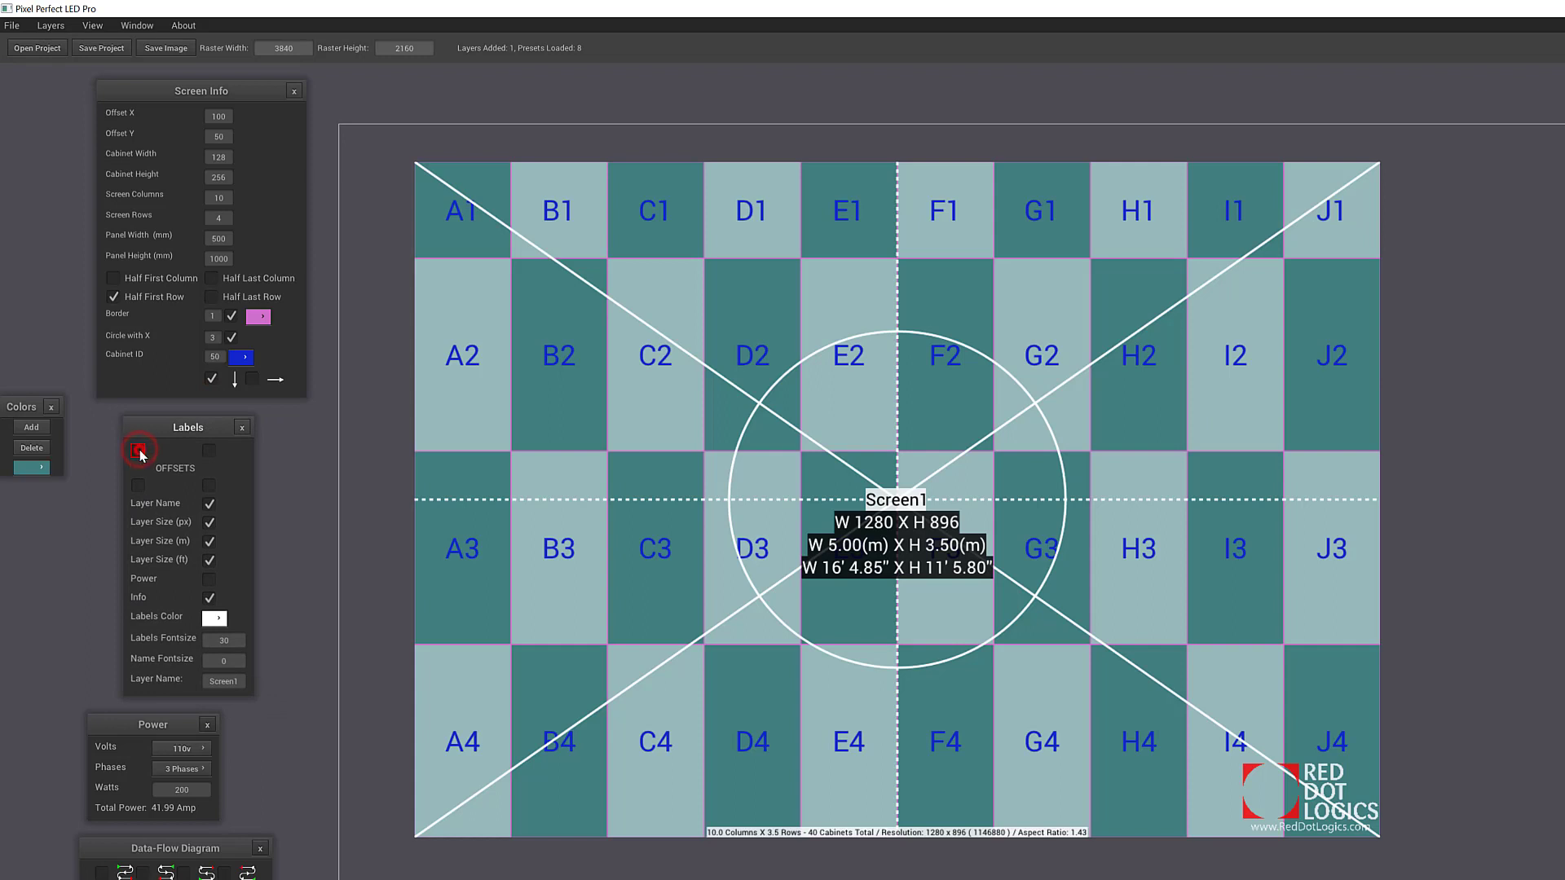
pyautogui.click(138, 452)
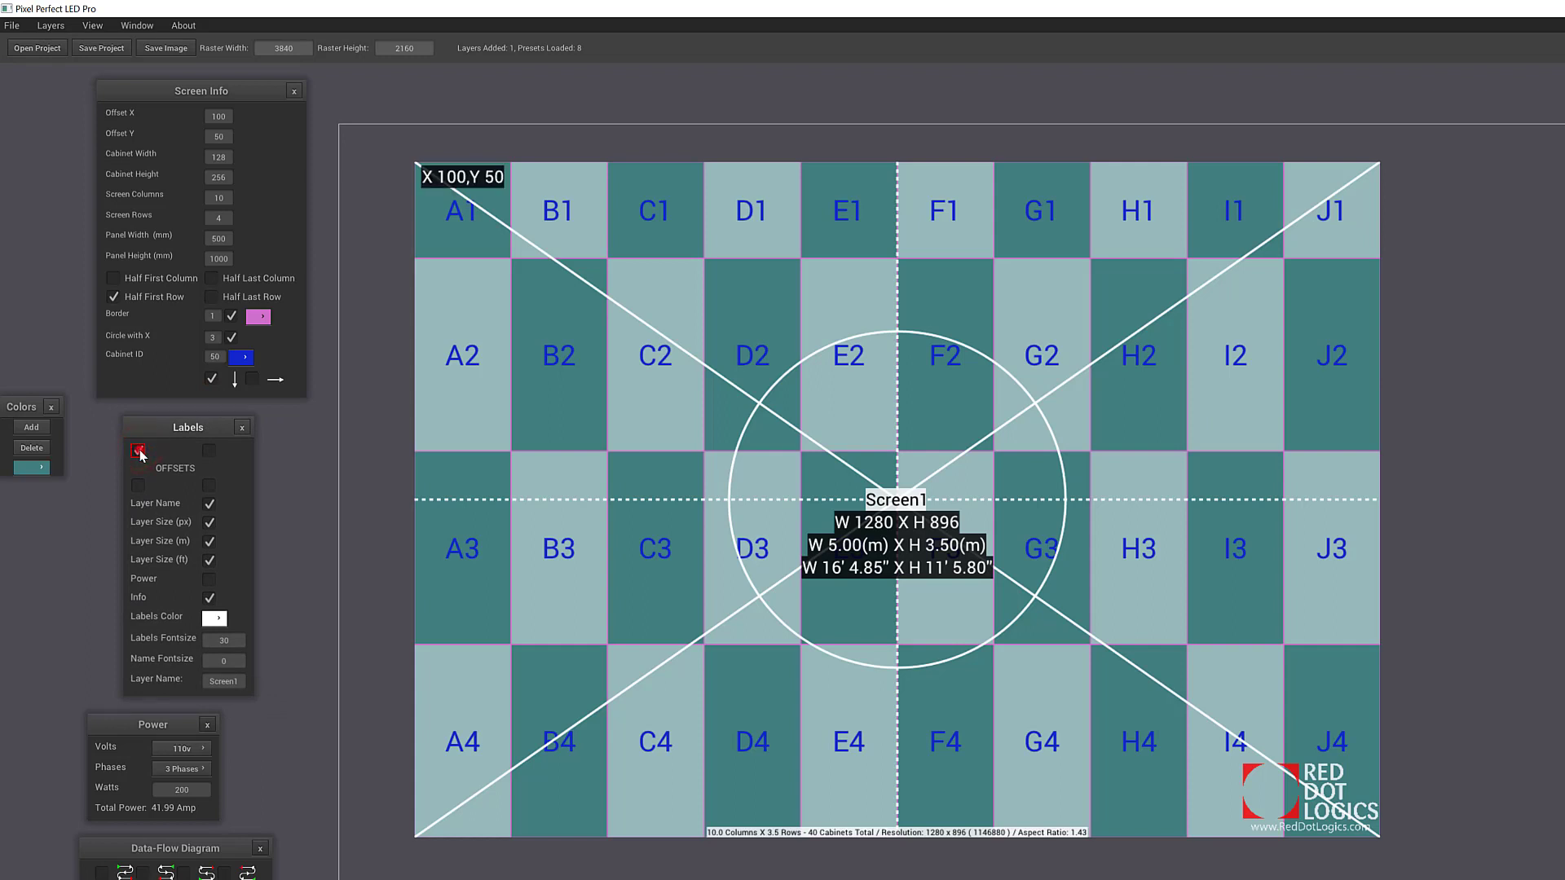
pyautogui.click(138, 453)
pyautogui.click(139, 452)
# Step: Hide the circle with X, the cabinet IDs and the cabinet borders on Screen1
pyautogui.click(232, 336)
pyautogui.click(208, 379)
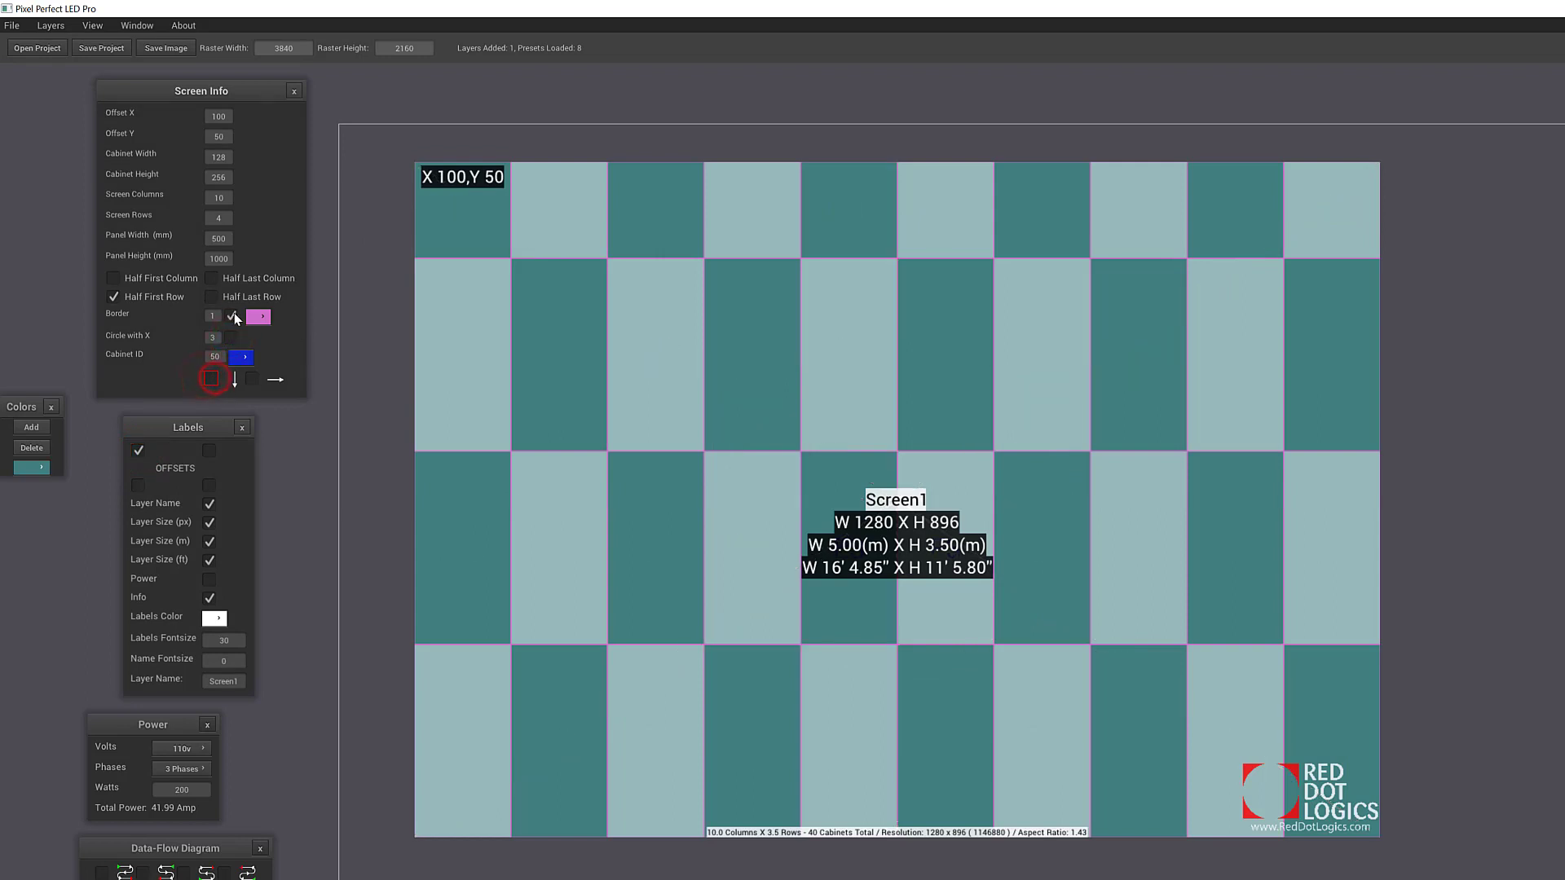
pyautogui.click(231, 316)
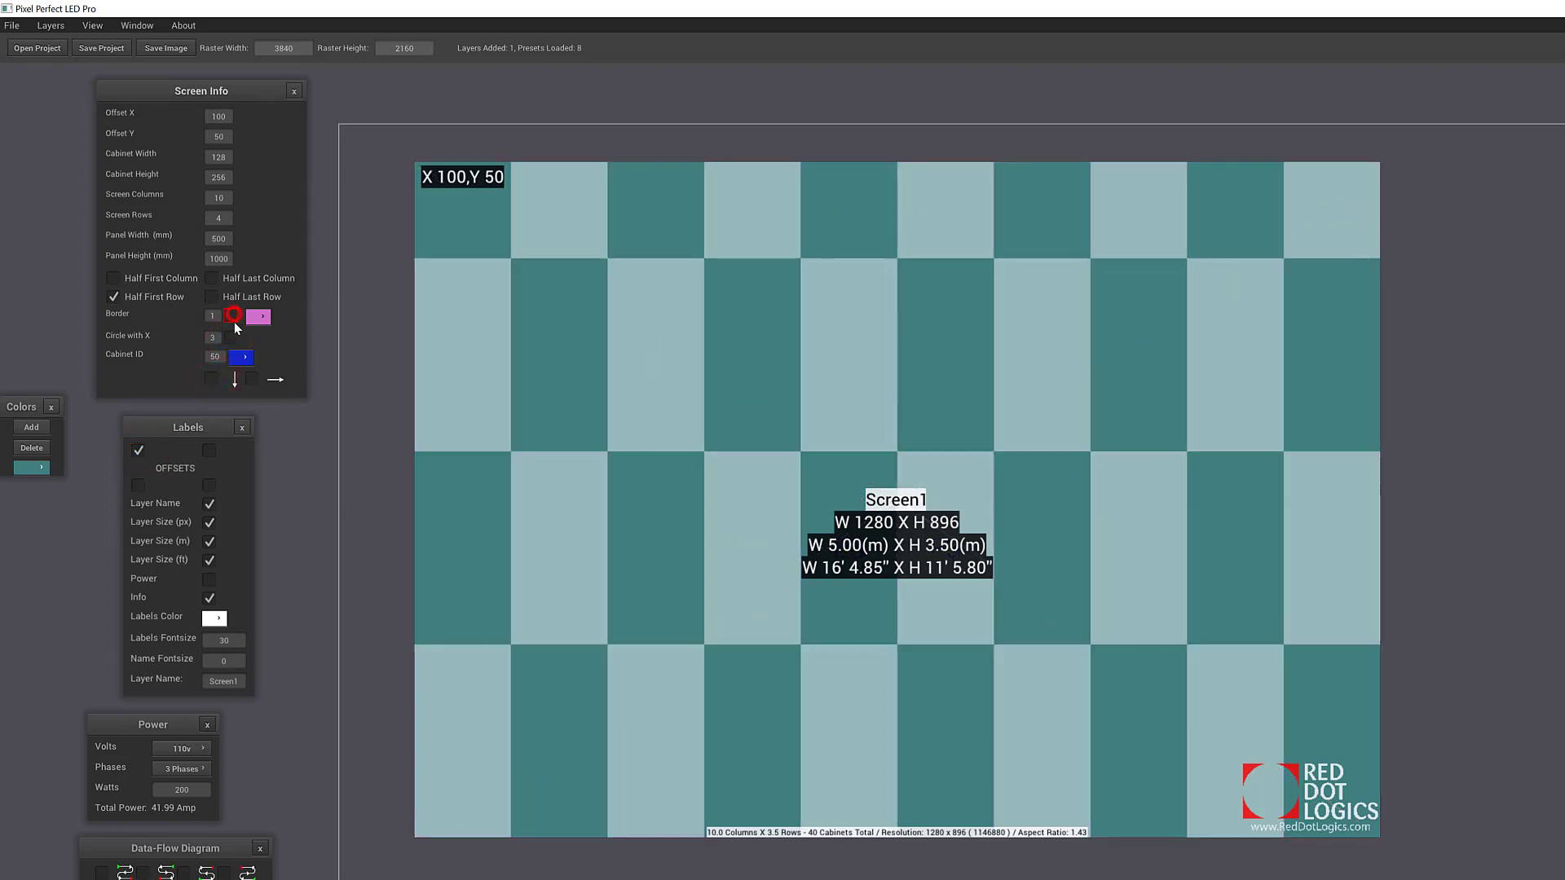
# Step: Display offset labels at Screen1's top-right, bottom-right and bottom-left corners
pyautogui.click(209, 451)
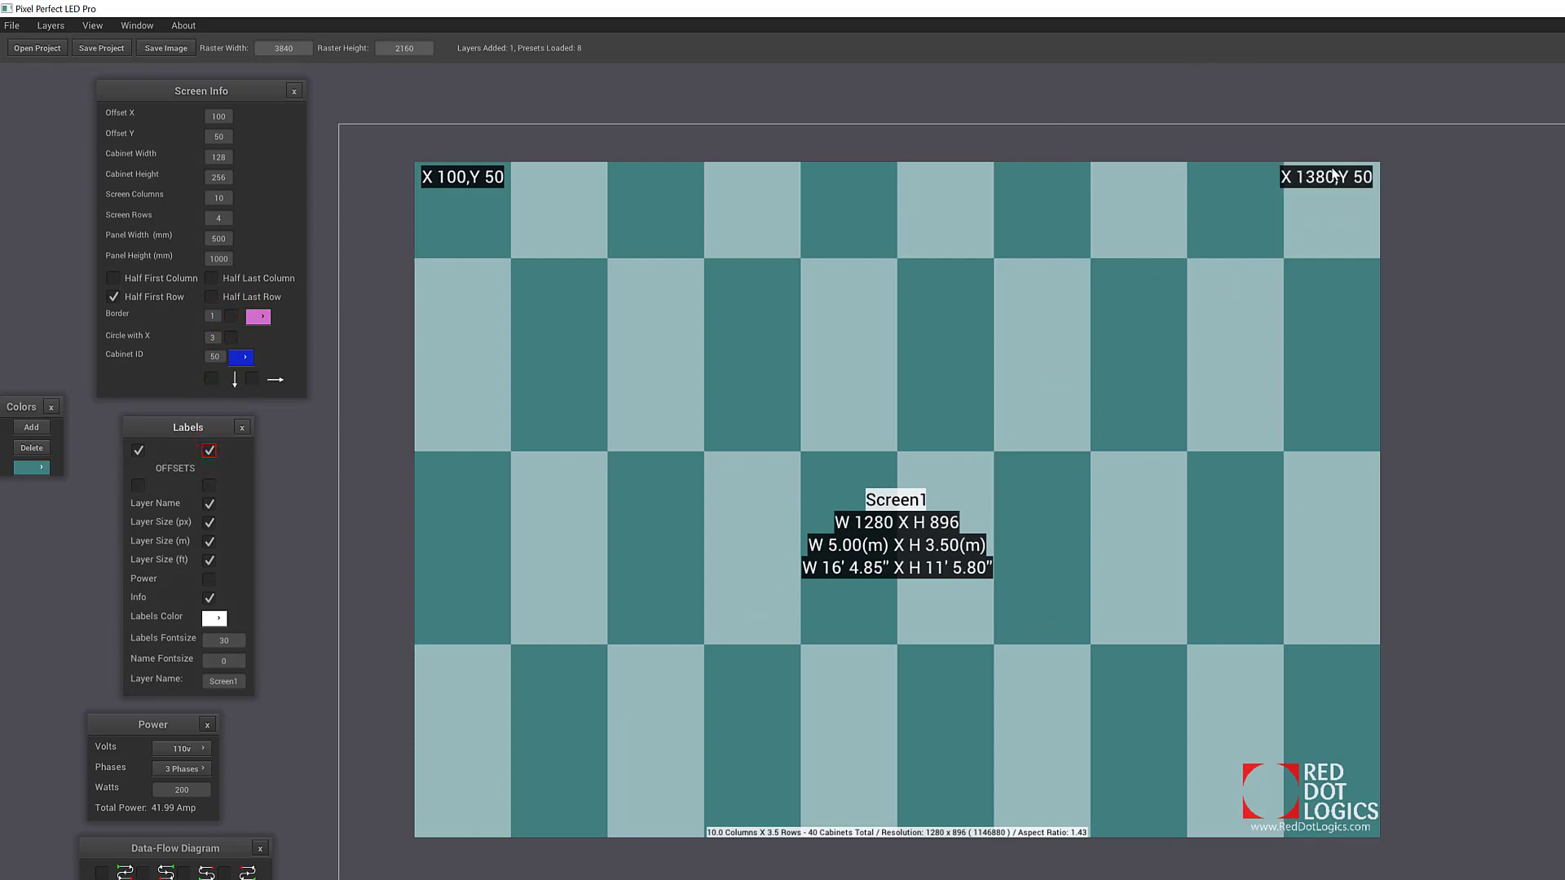
pyautogui.click(209, 486)
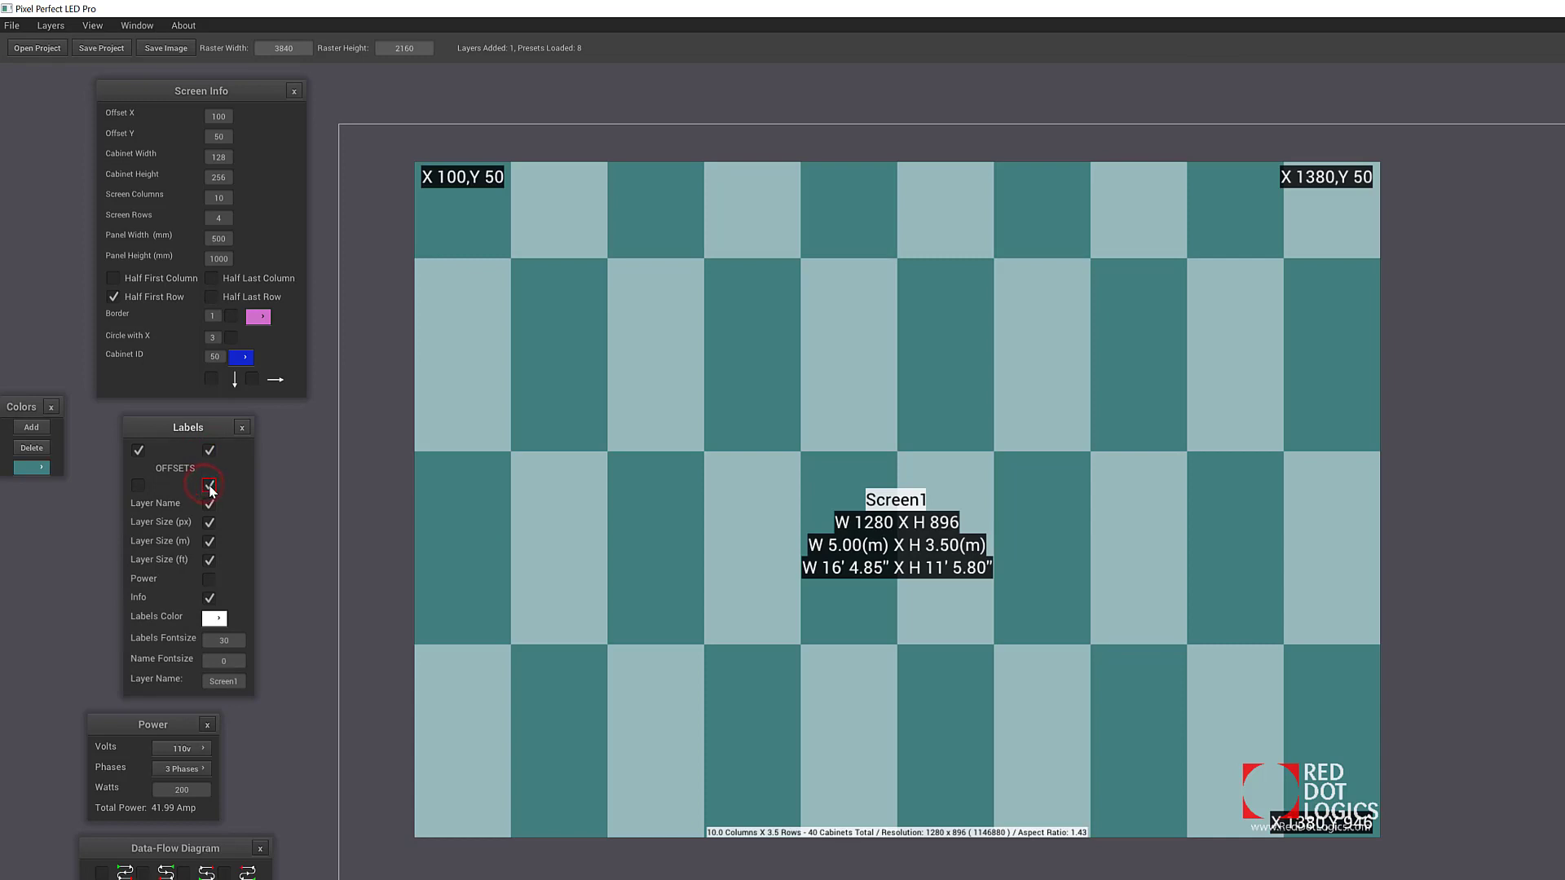
pyautogui.click(139, 486)
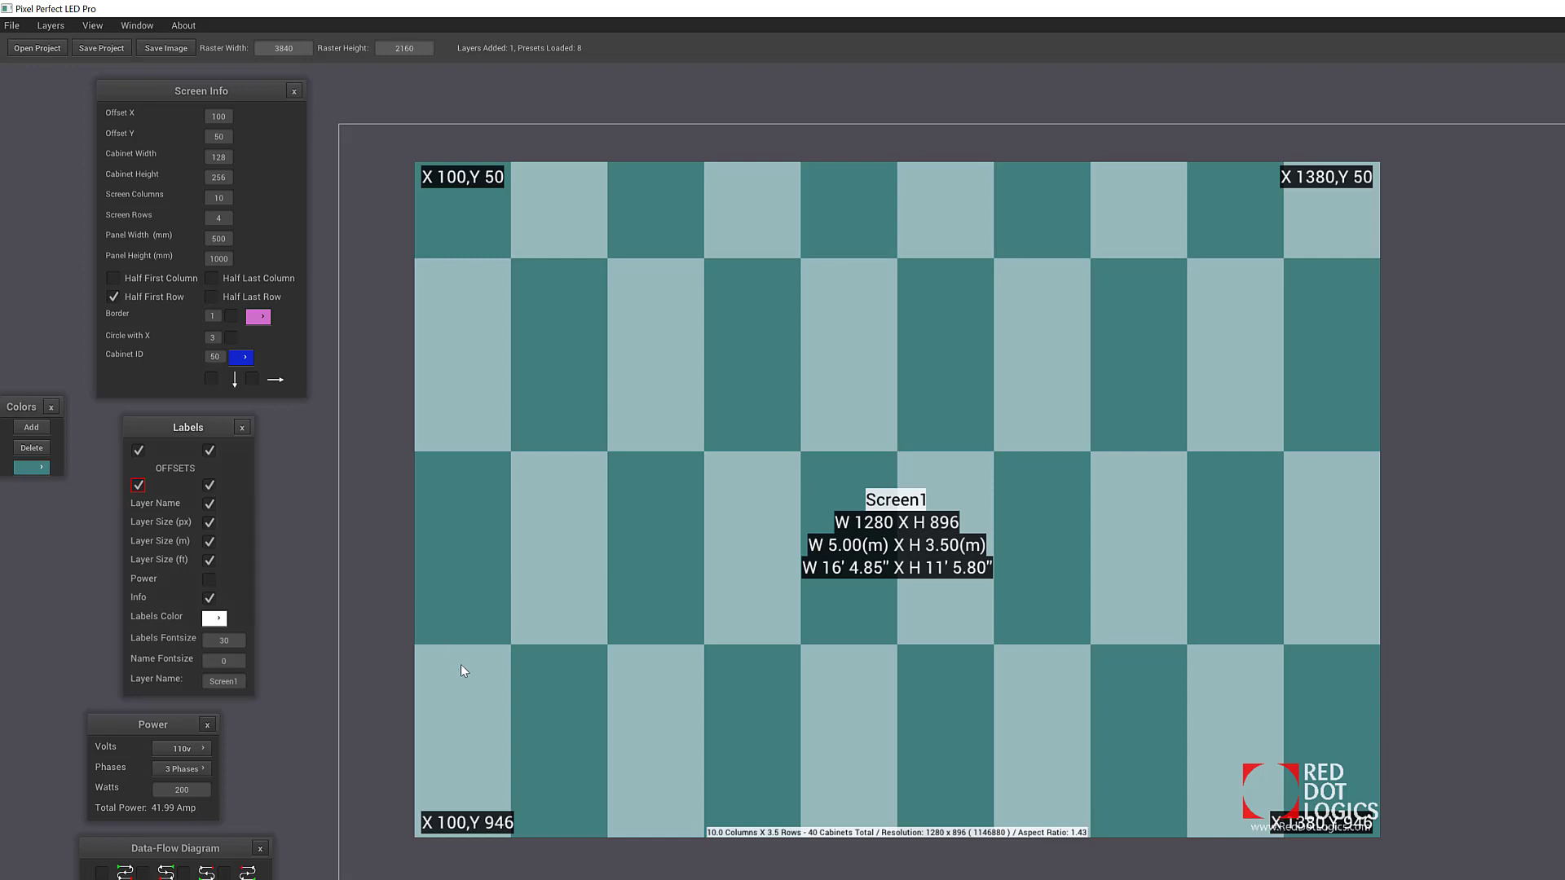
# Step: Hide Screen1's offset labels at the bottom-left, bottom-right and top-right corners
pyautogui.click(138, 486)
pyautogui.click(210, 485)
pyautogui.click(208, 451)
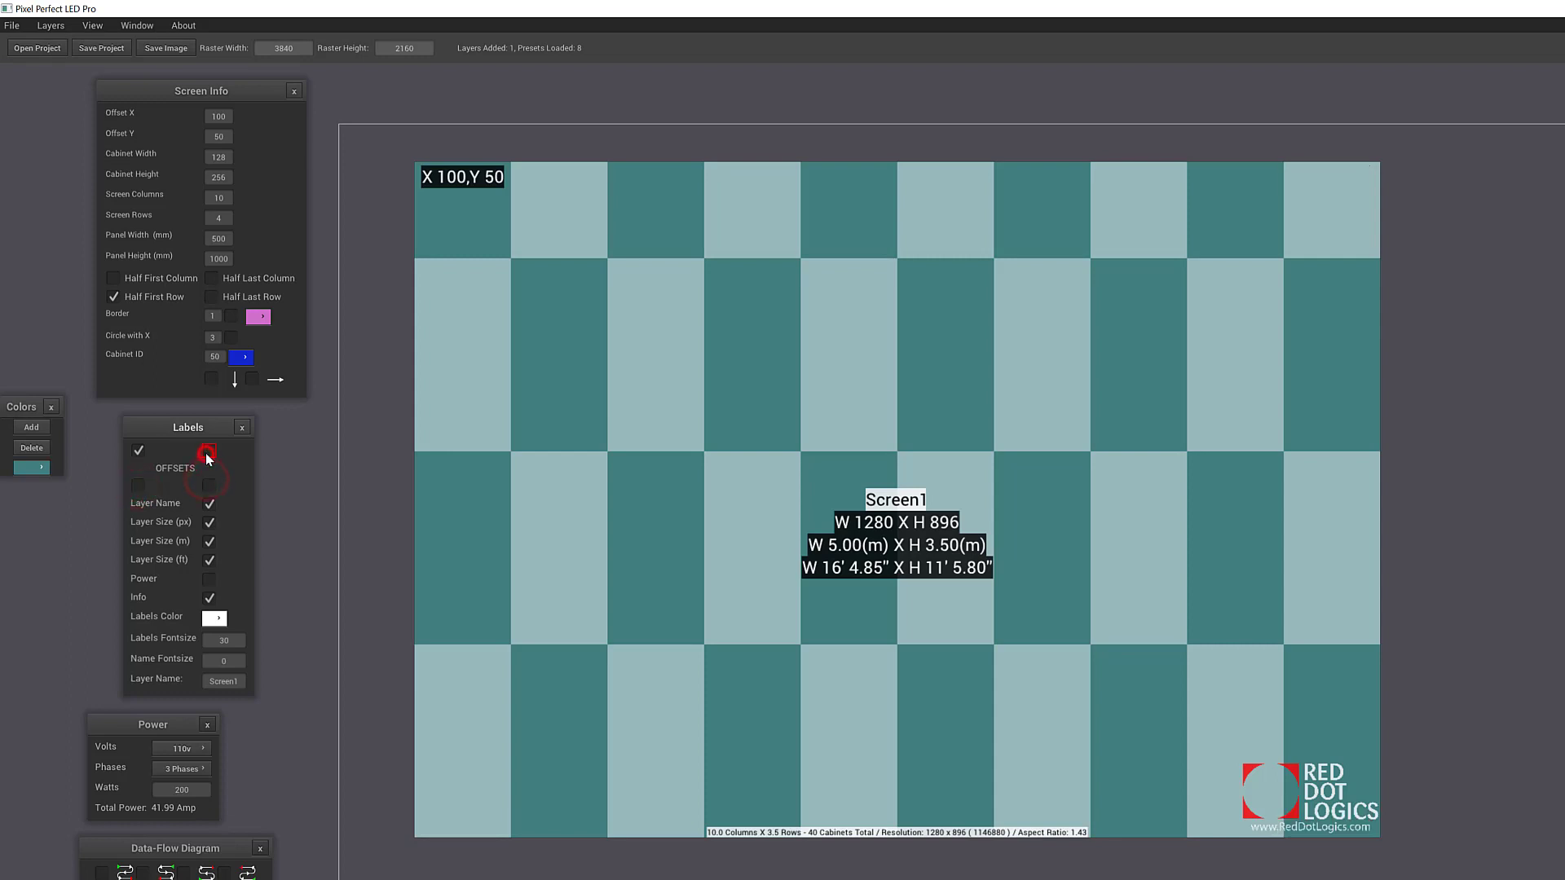
# Step: Toggle Screen1's layer name label, leaving it on, and rename the layer to "DJ Booth Screebn"
pyautogui.click(211, 504)
pyautogui.click(210, 504)
pyautogui.click(210, 504)
pyautogui.doubleClick(237, 684)
pyautogui.press('BackSpace')
pyautogui.write('DJ Booth Screebn')
pyautogui.press('Return')
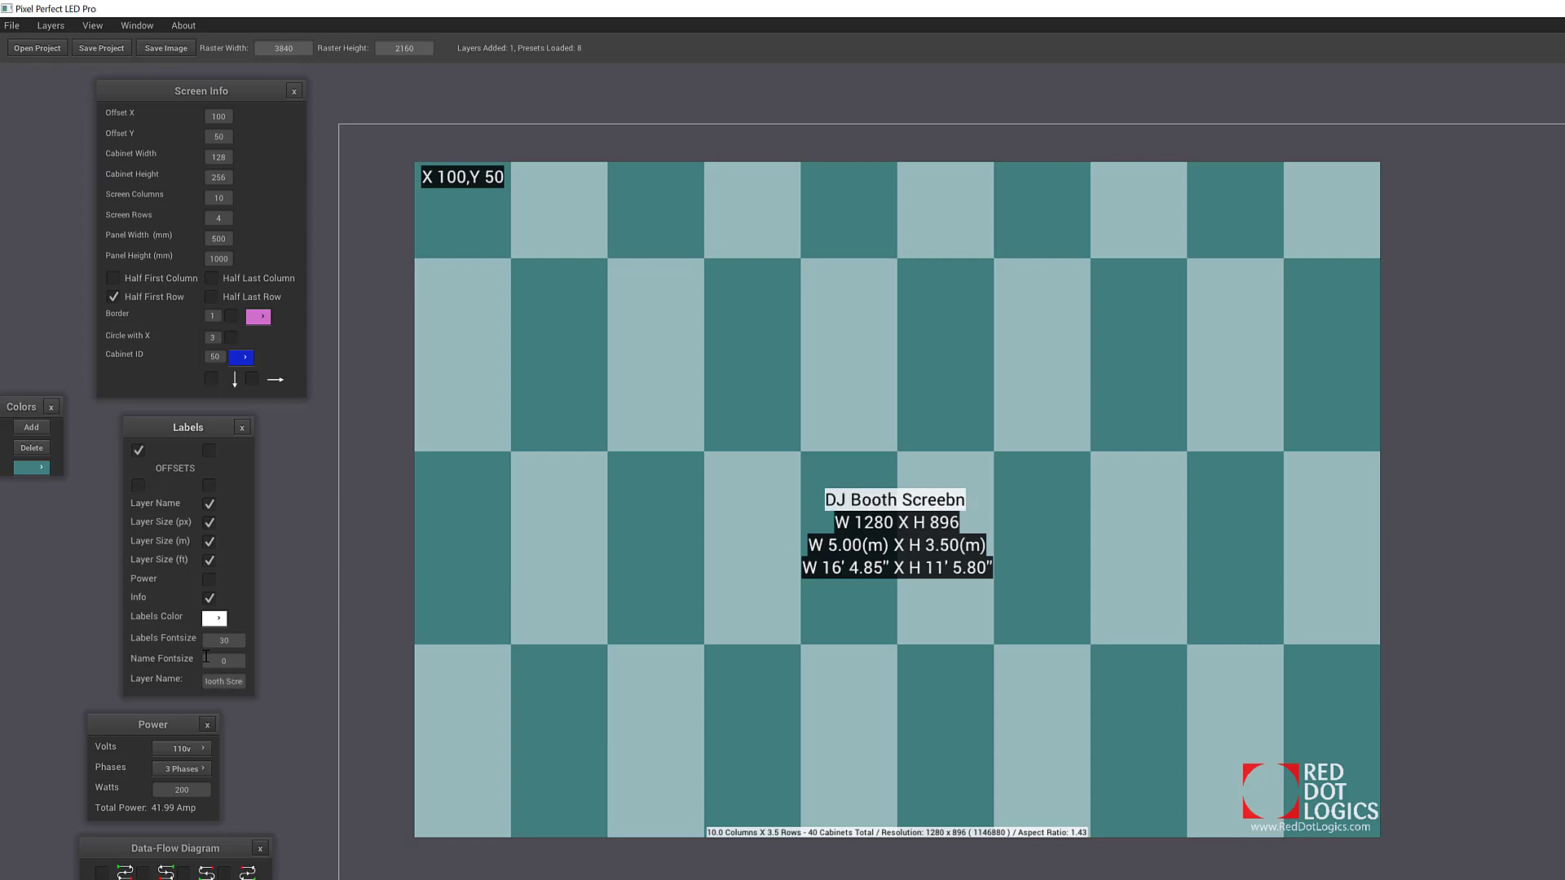
# Step: Correct the layer name's spelling to "DJ Booth Screen"
pyautogui.click(217, 681)
pyautogui.press('End')
pyautogui.press('BackSpace')
pyautogui.press('BackSpace')
pyautogui.write('n')
pyautogui.press('Return')
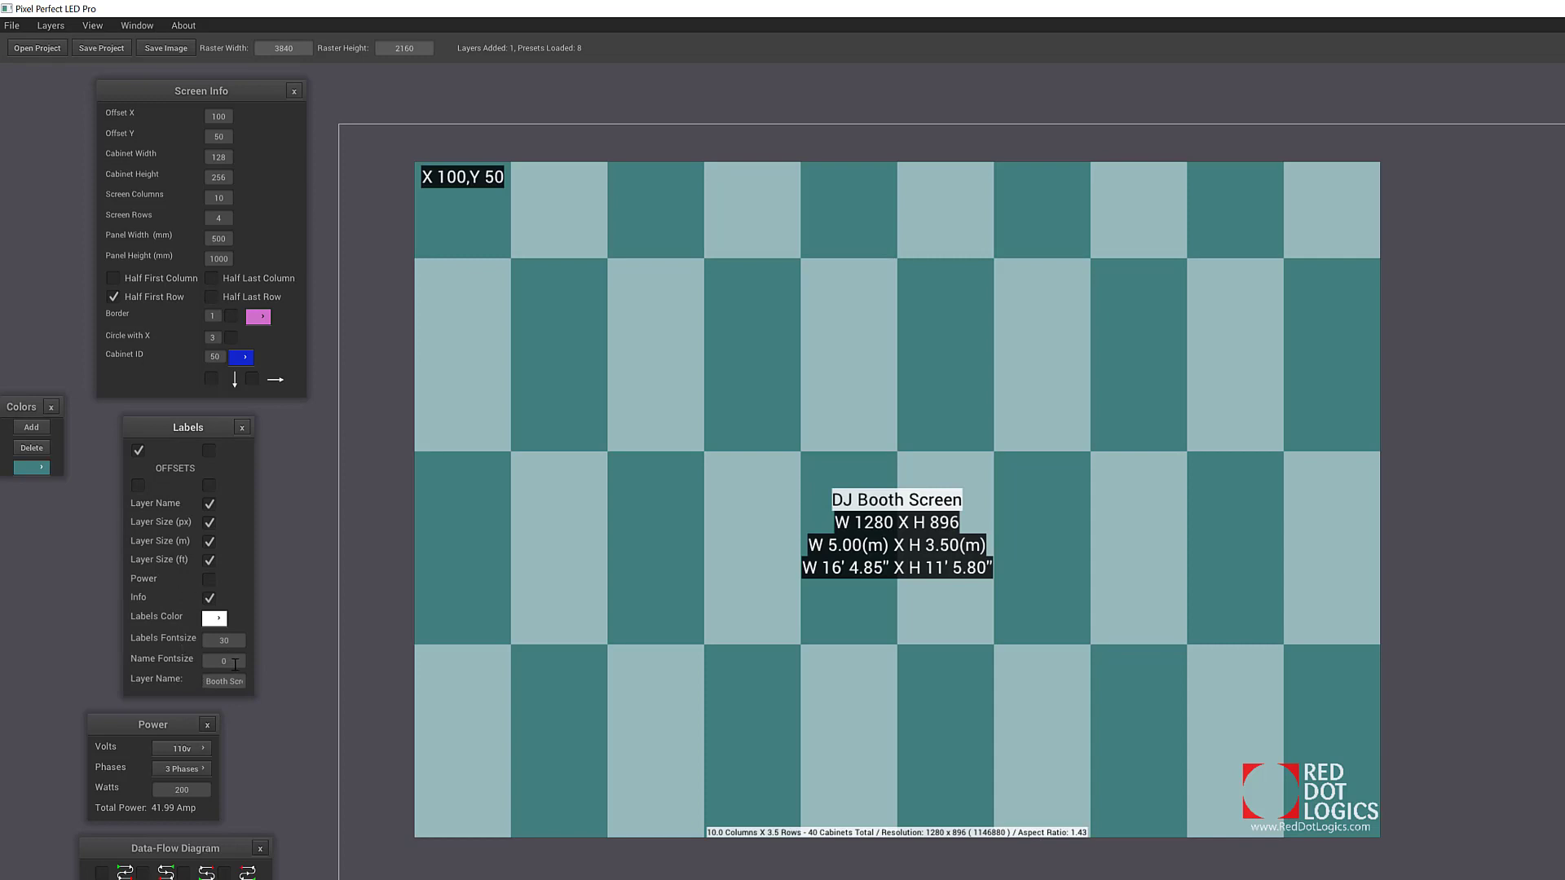
# Step: Toggle the layer size labels in pixels, metres and feet off and back on one by one
pyautogui.click(211, 527)
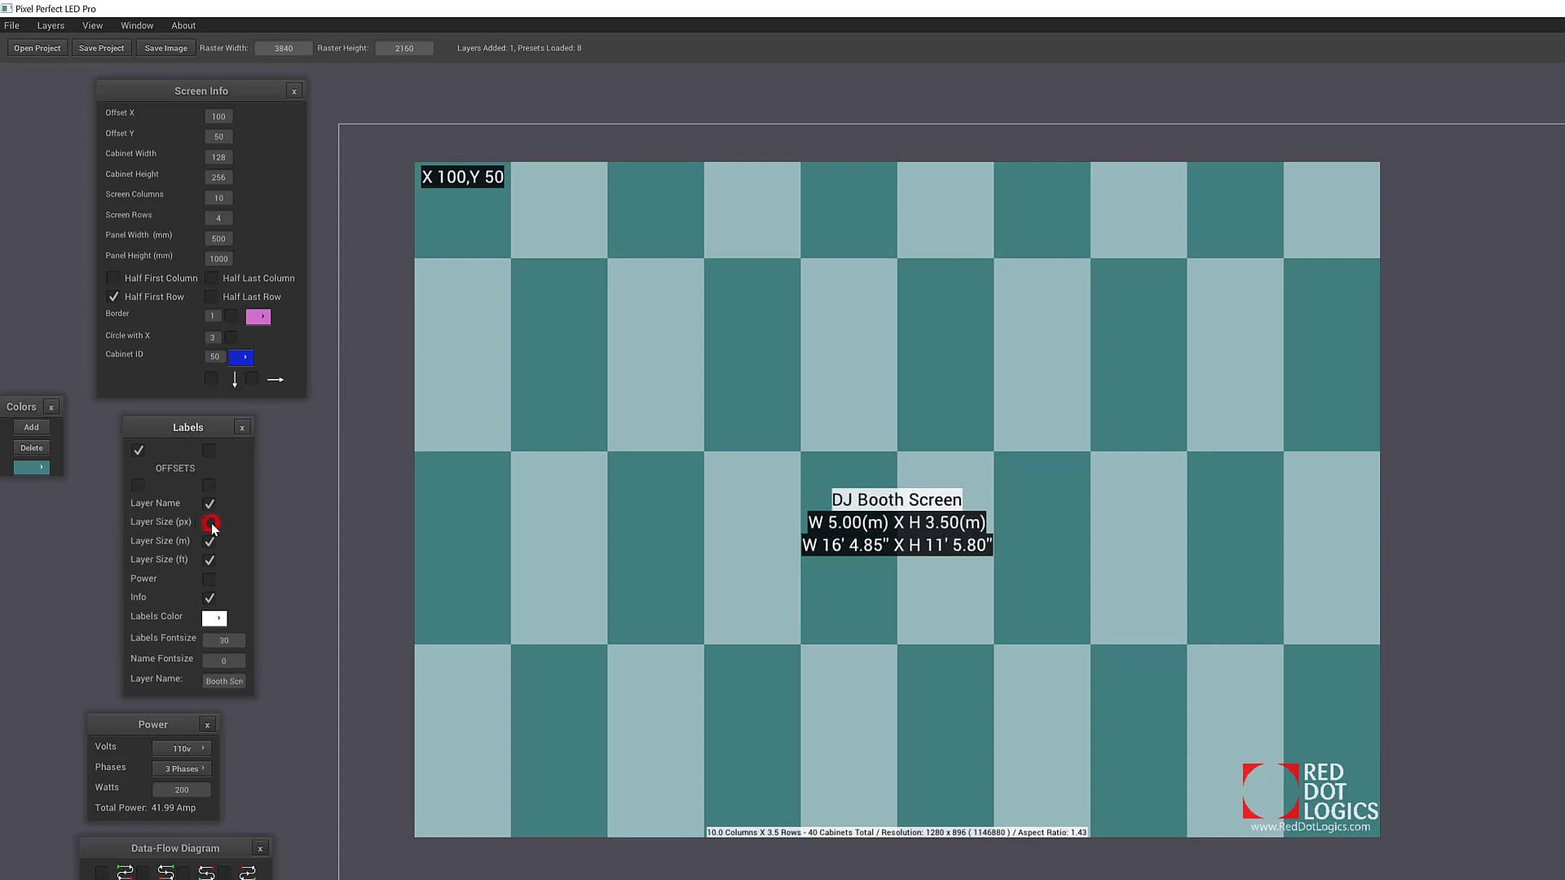
pyautogui.click(211, 527)
pyautogui.click(211, 527)
pyautogui.click(210, 524)
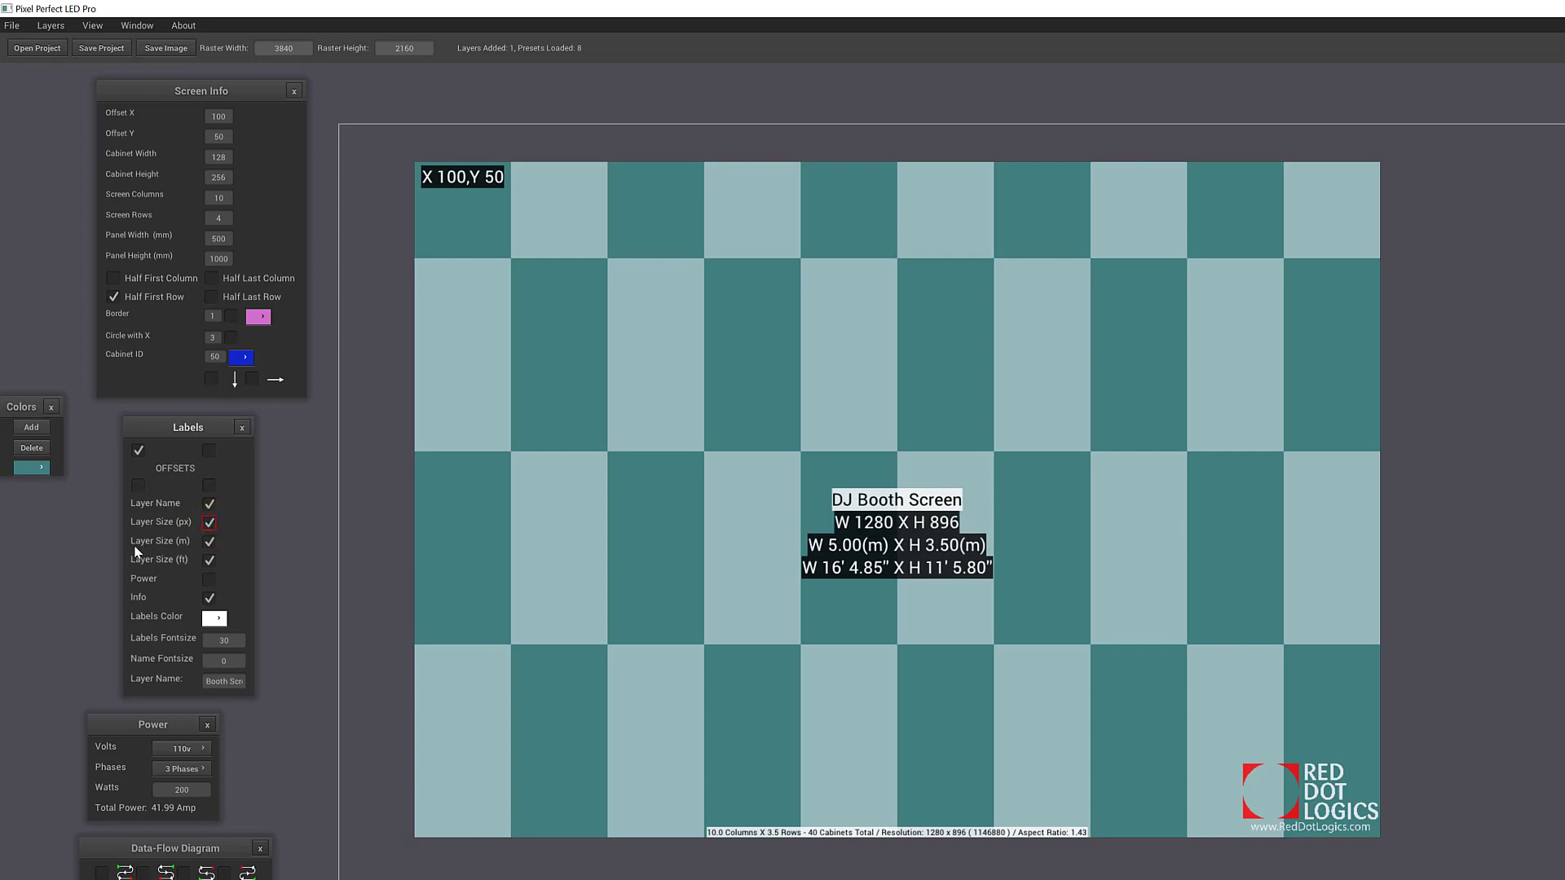
pyautogui.click(209, 543)
pyautogui.click(211, 546)
pyautogui.click(209, 561)
pyautogui.click(209, 561)
# Step: Hide the layer size label in metres, keep the one in feet shown, and display the power label
pyautogui.click(210, 541)
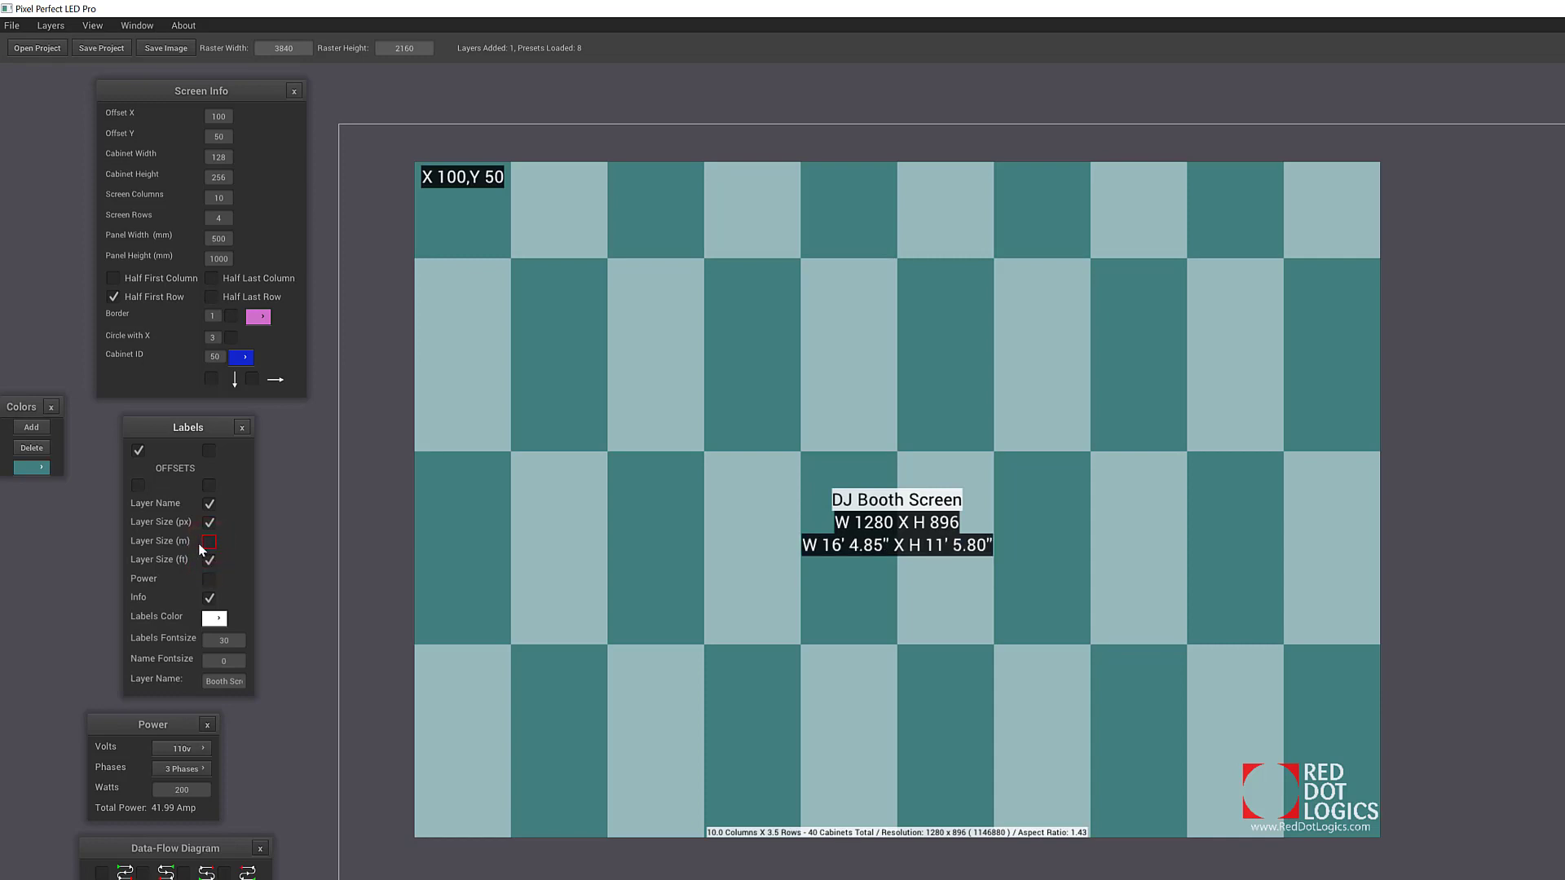
pyautogui.click(208, 561)
pyautogui.click(209, 561)
pyautogui.click(210, 560)
pyautogui.click(210, 579)
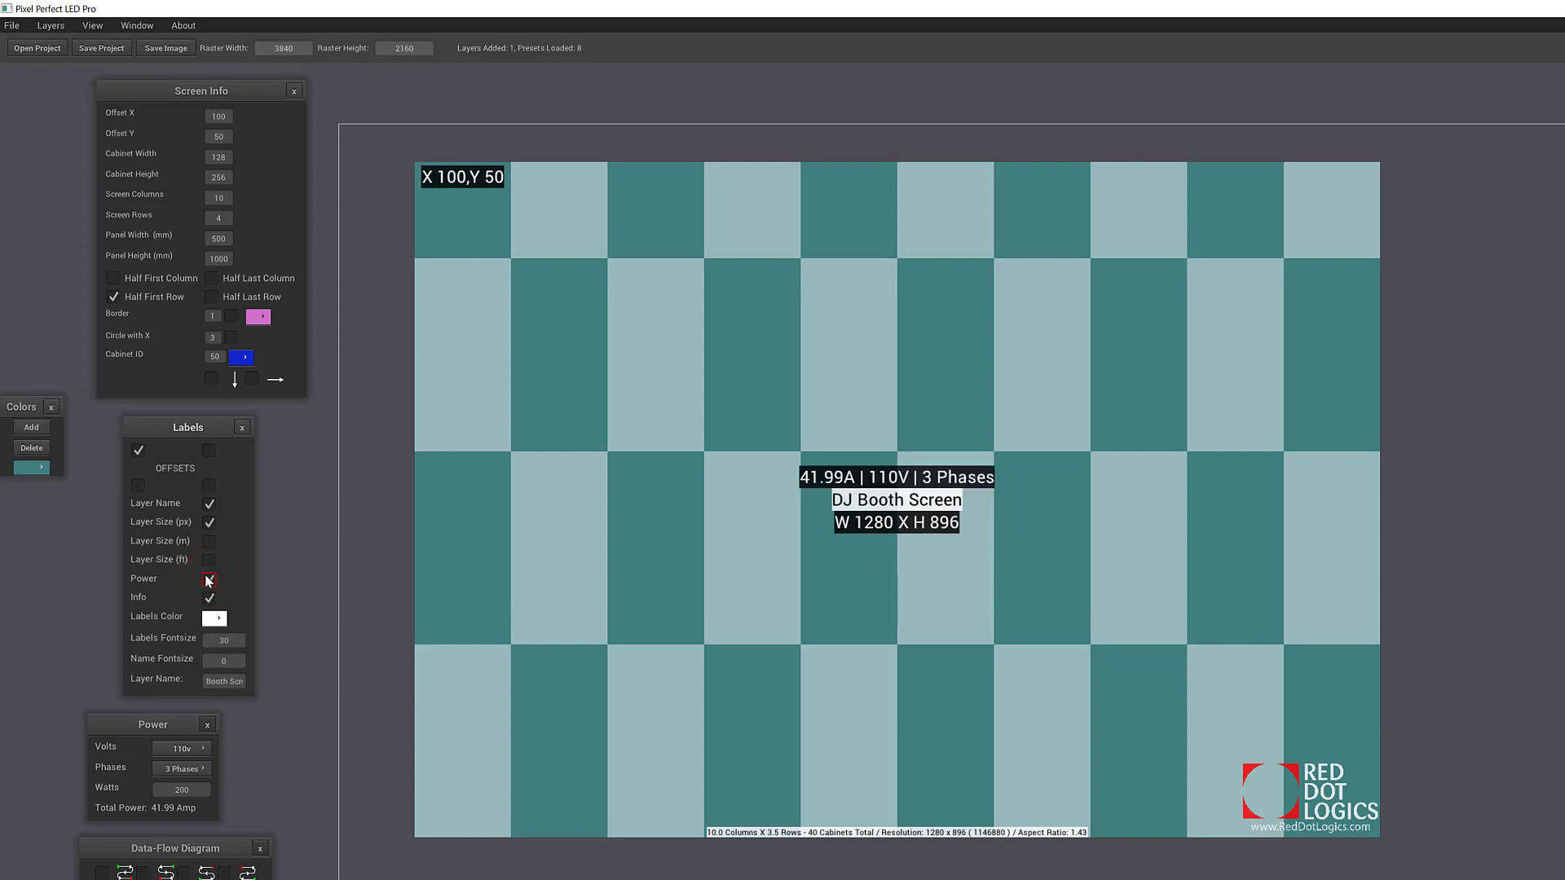
pyautogui.click(209, 560)
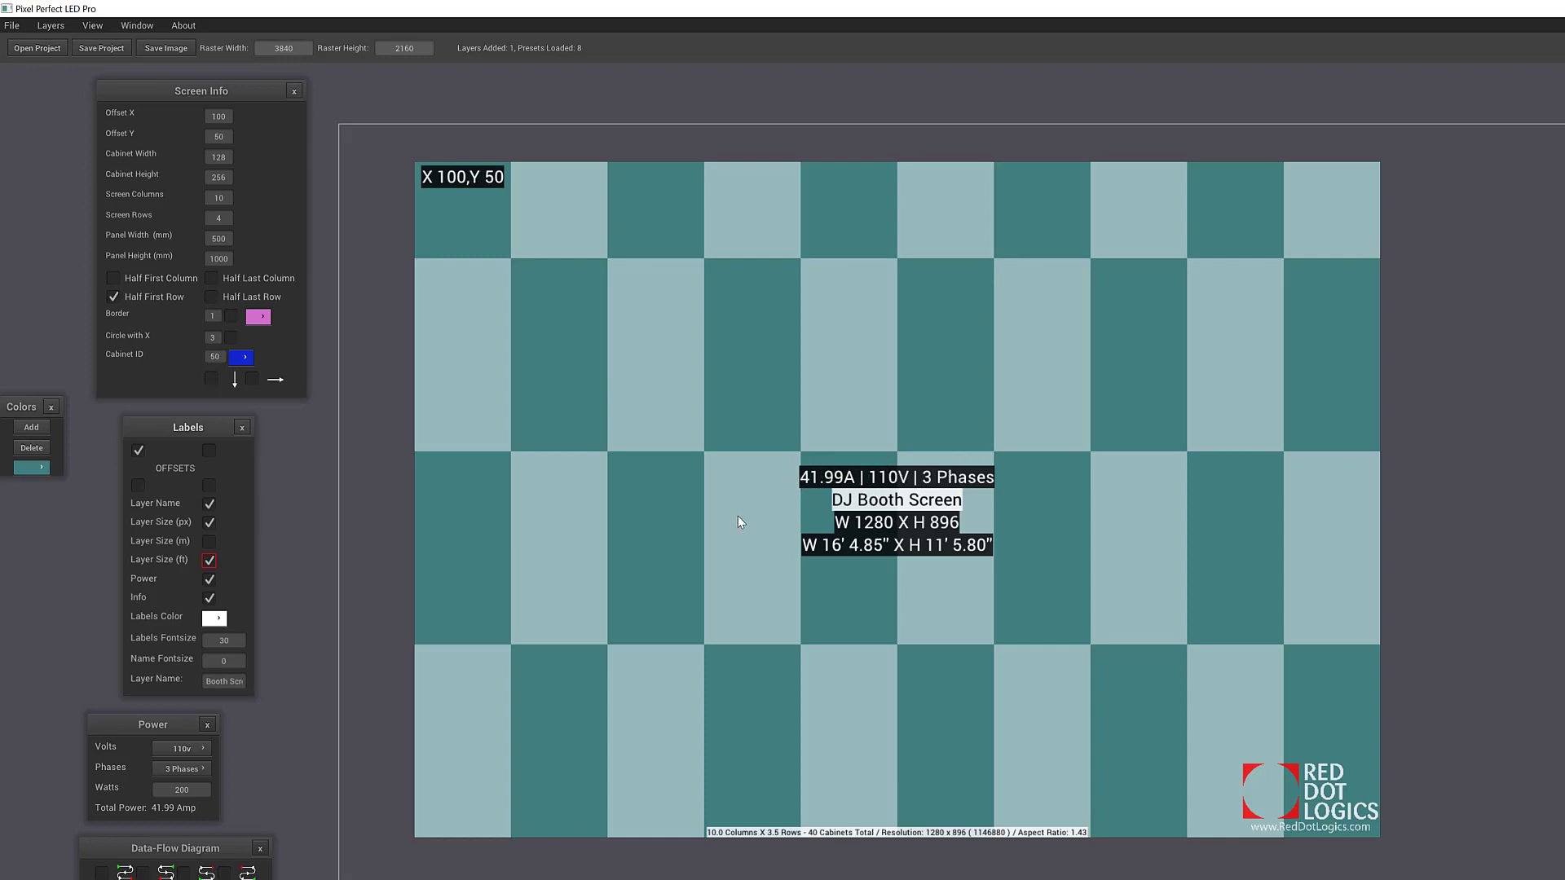
# Step: Switch the screen's power calculation to 1 Phase and back to 3 Phases
pyautogui.click(203, 752)
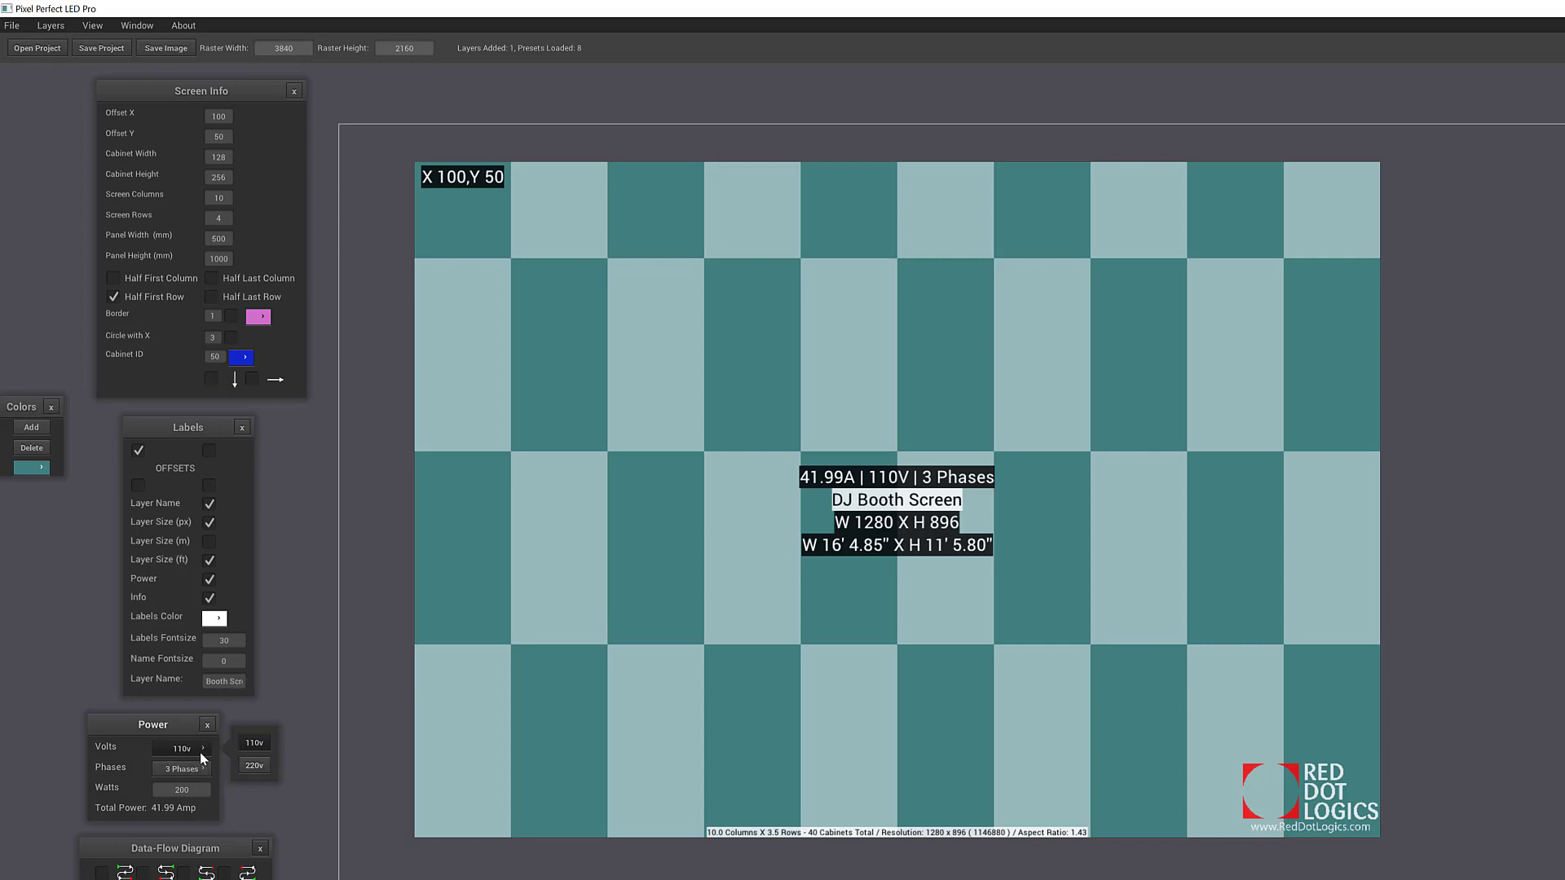
pyautogui.click(187, 770)
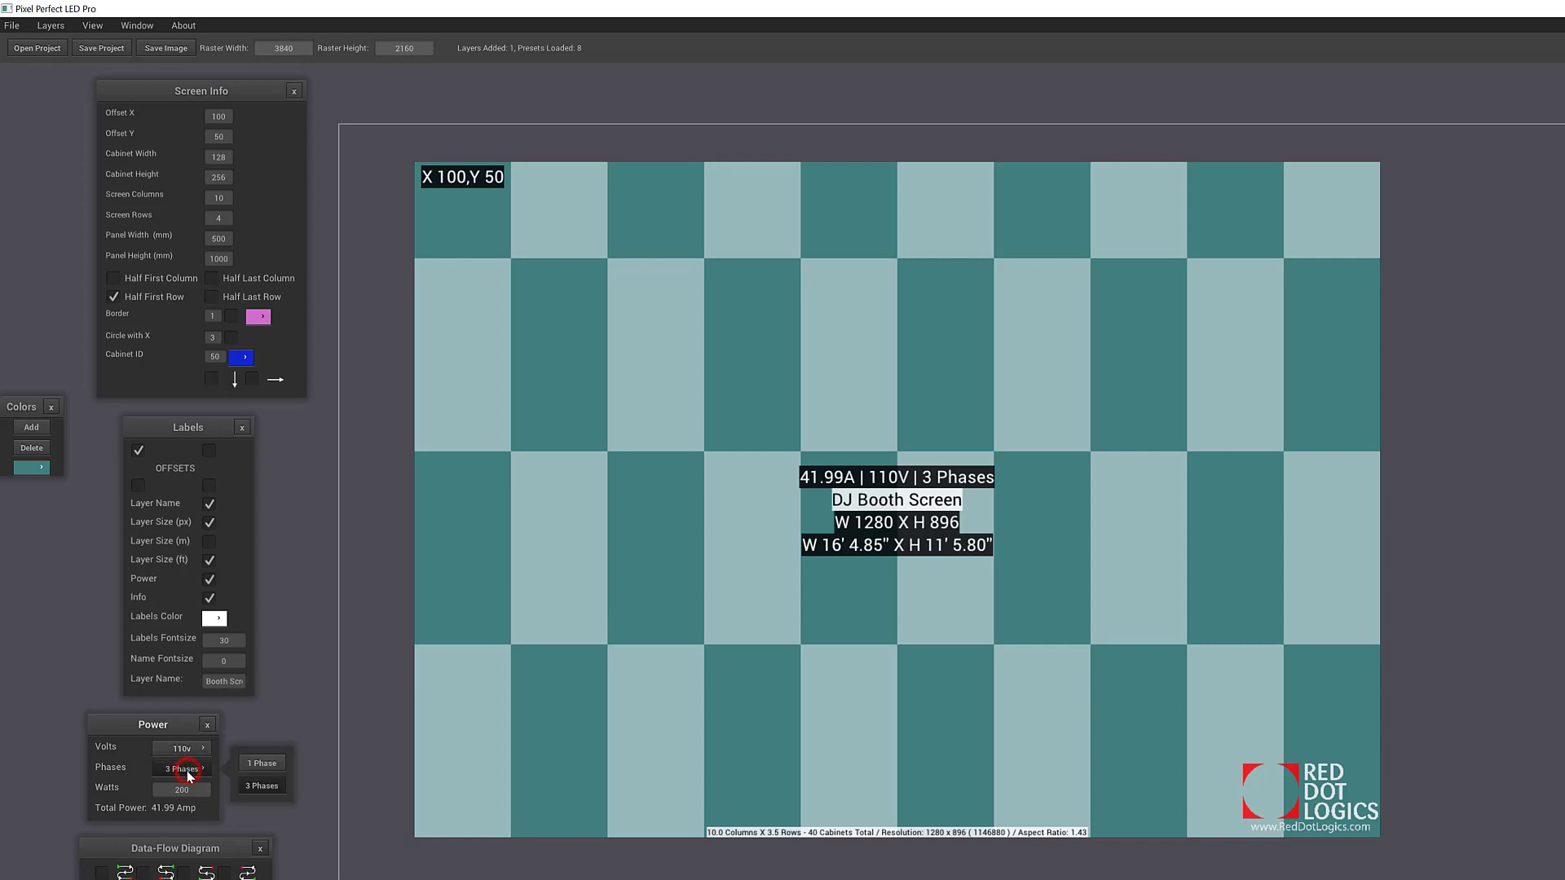
pyautogui.click(251, 765)
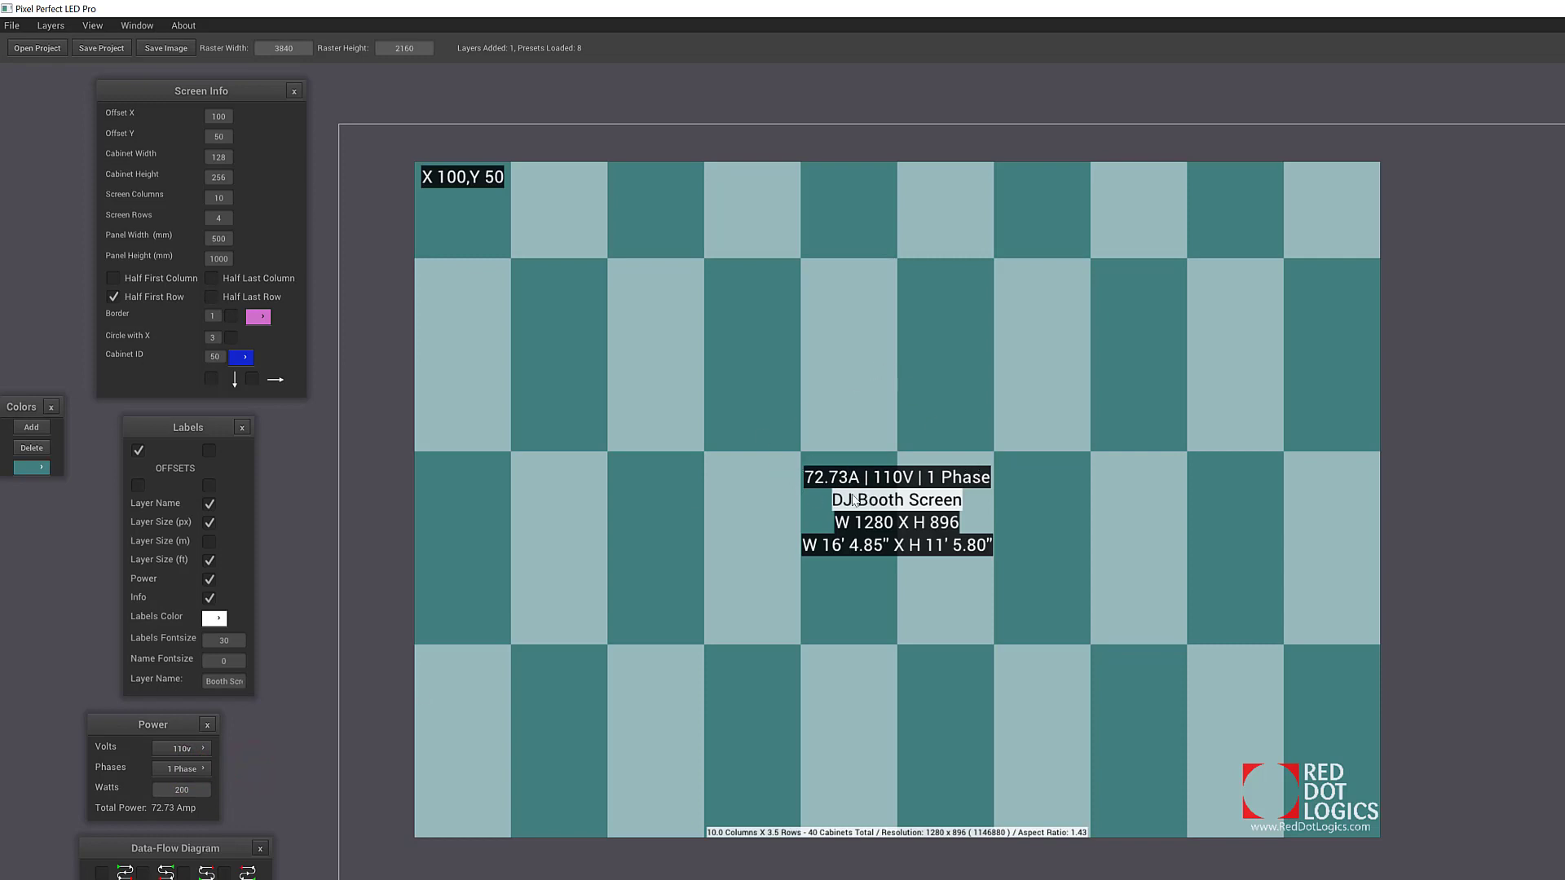
pyautogui.click(194, 770)
pyautogui.click(264, 781)
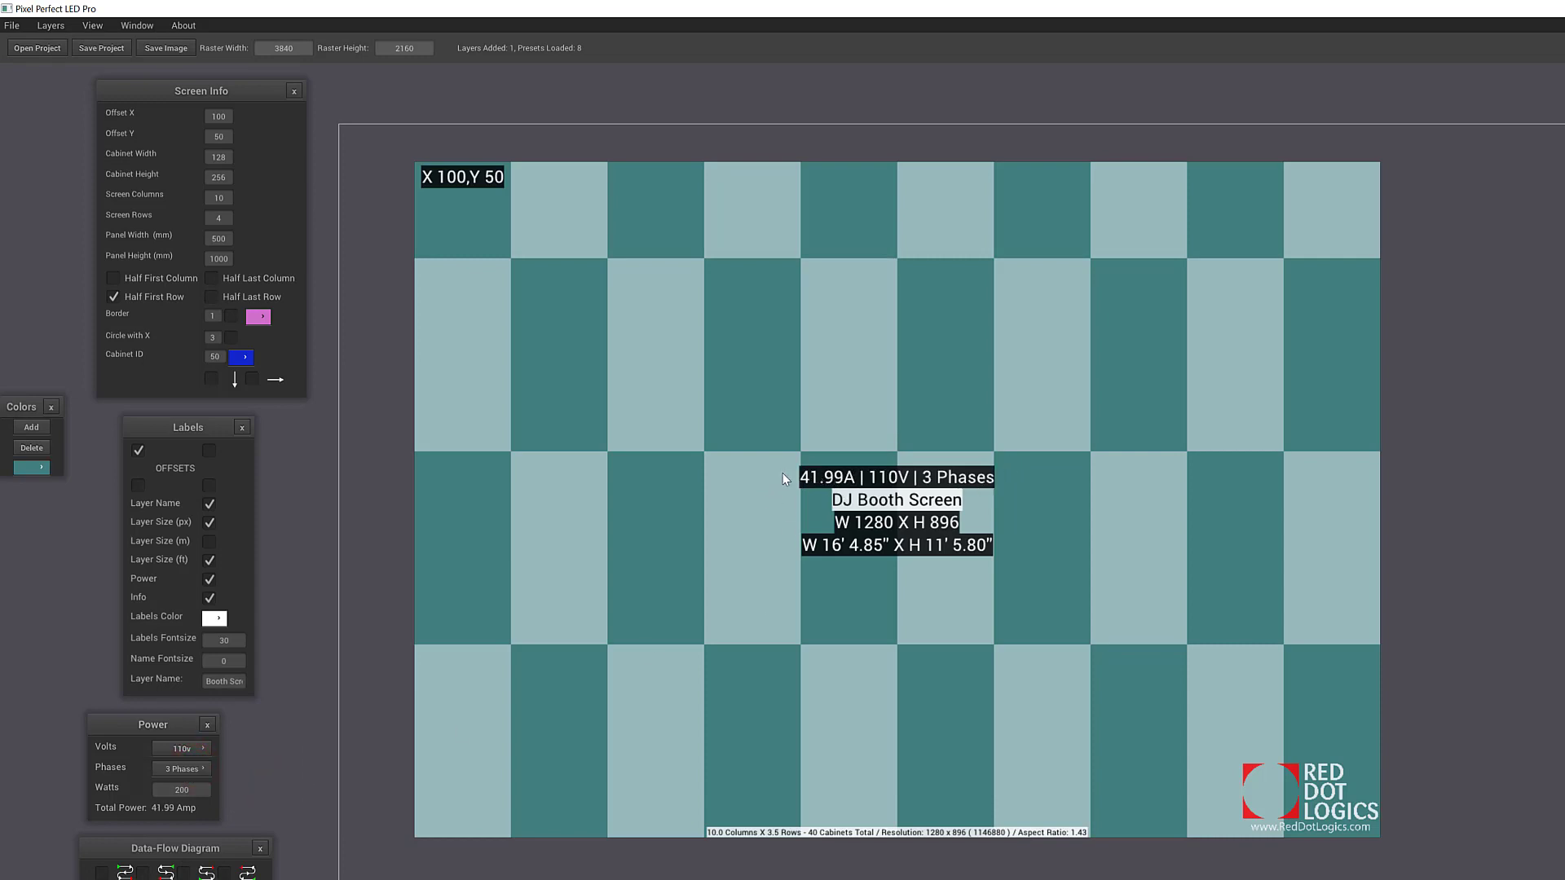
# Step: Set the power consumption to 250 watts and hide the power label on the screen
pyautogui.click(198, 791)
pyautogui.click(189, 791)
pyautogui.doubleClick(195, 791)
pyautogui.write('250')
pyautogui.press('Return')
pyautogui.click(209, 580)
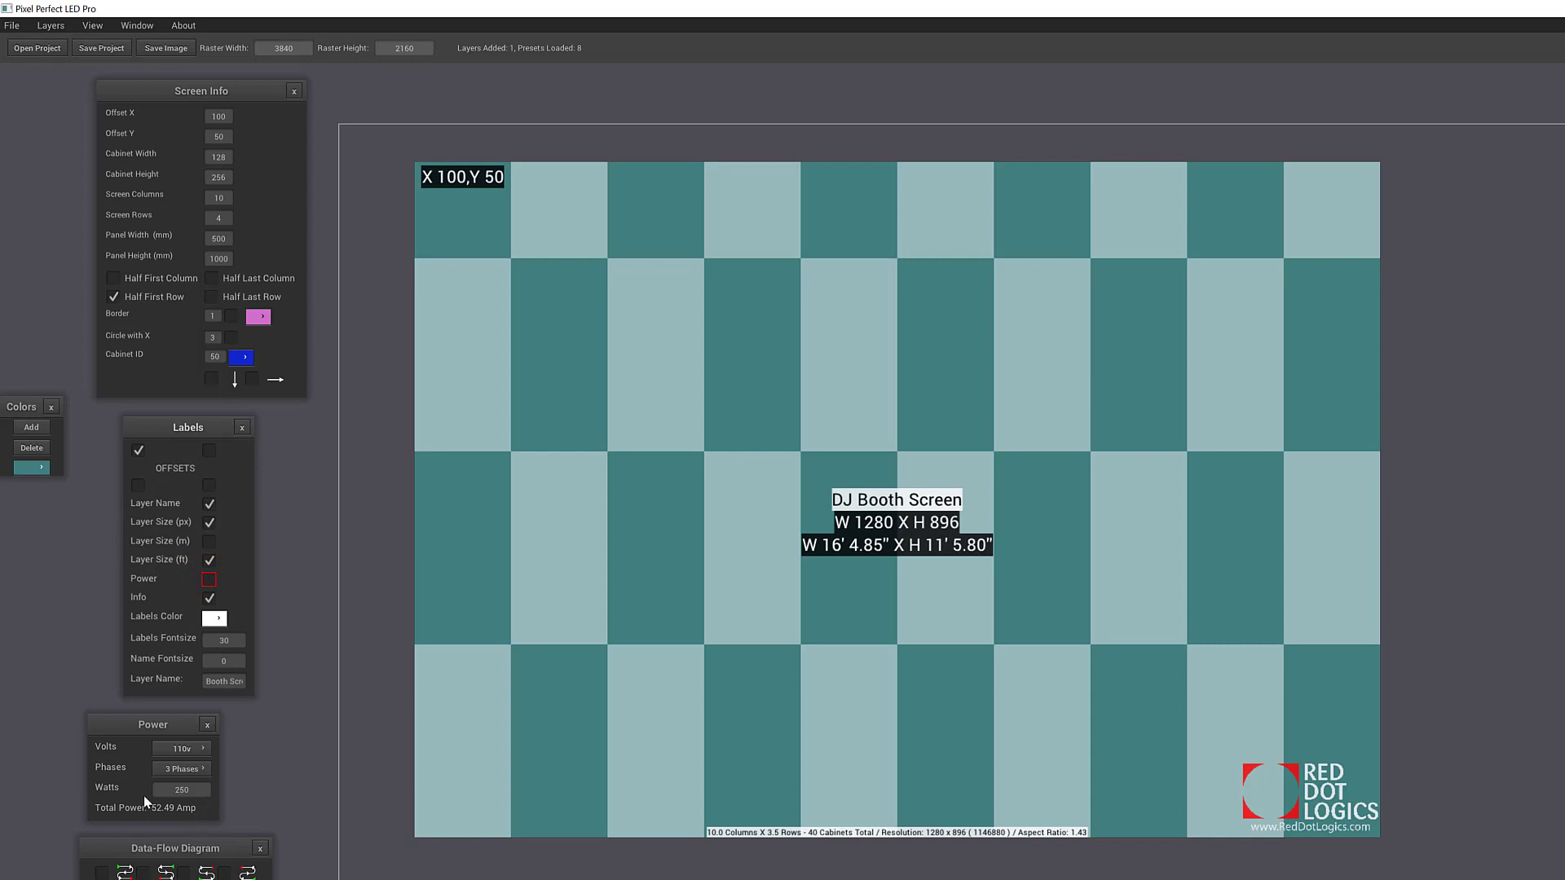
# Step: Move the Power window clear of the Labels window and set its phases to 1 Phase
pyautogui.moveTo(139, 730); pyautogui.dragTo(285, 722)
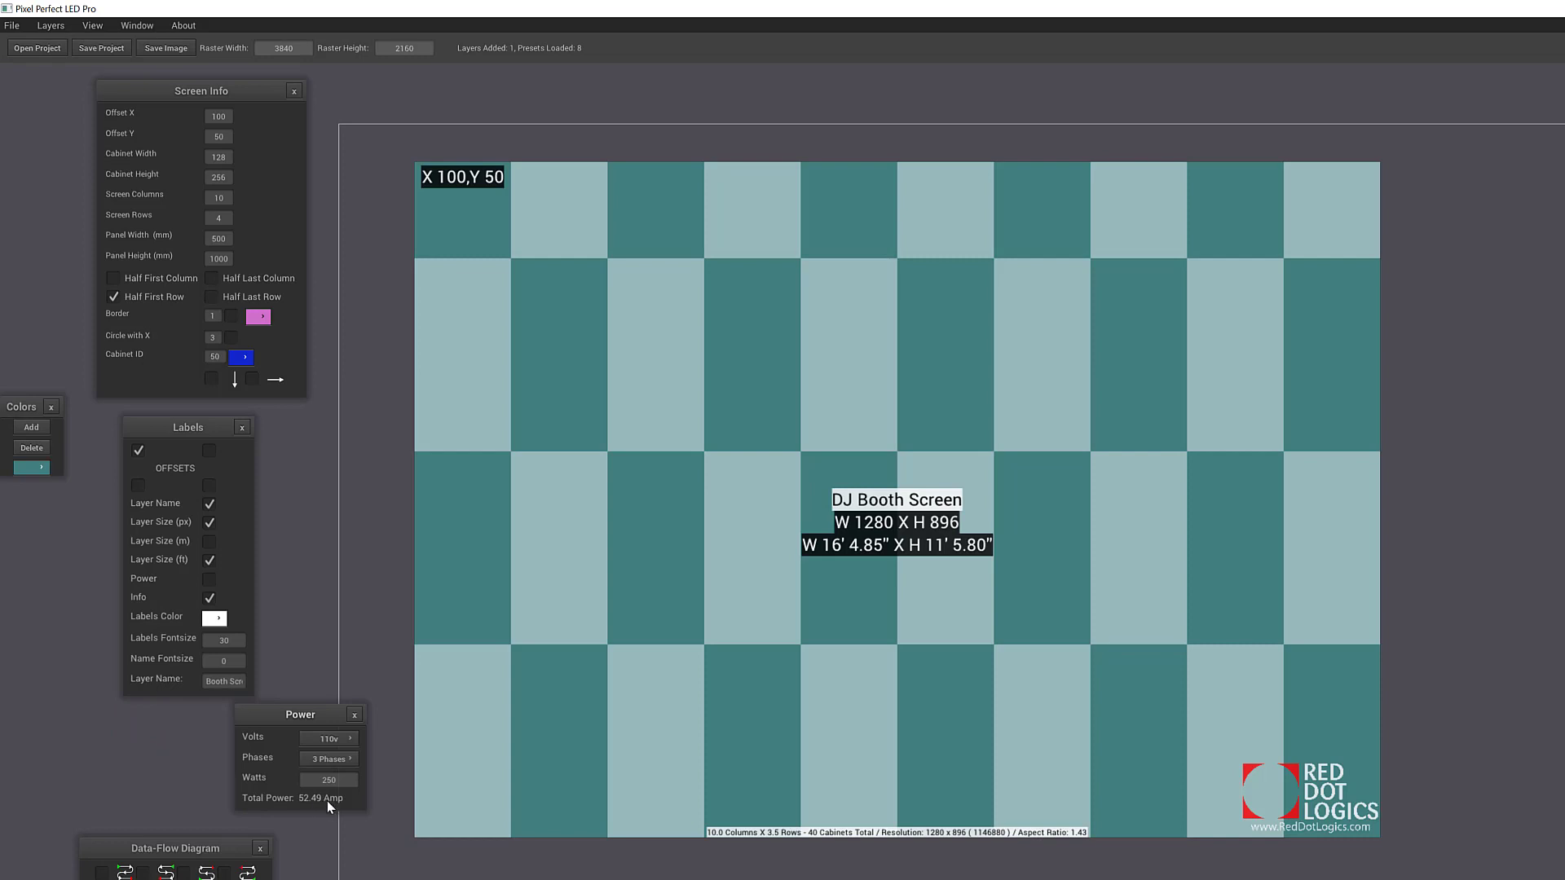
pyautogui.click(348, 760)
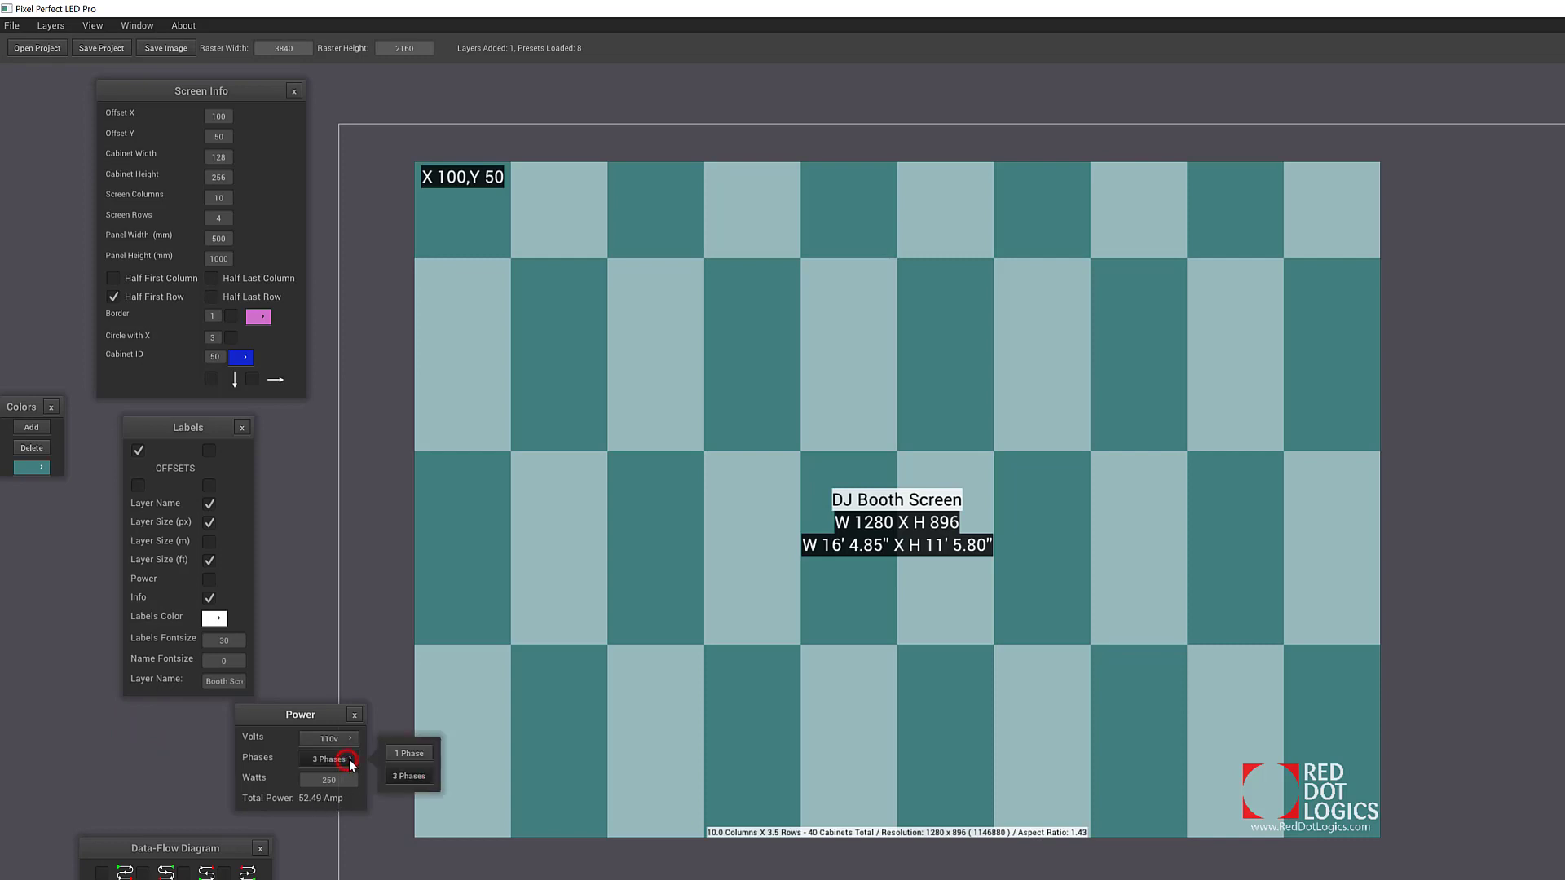
pyautogui.click(407, 753)
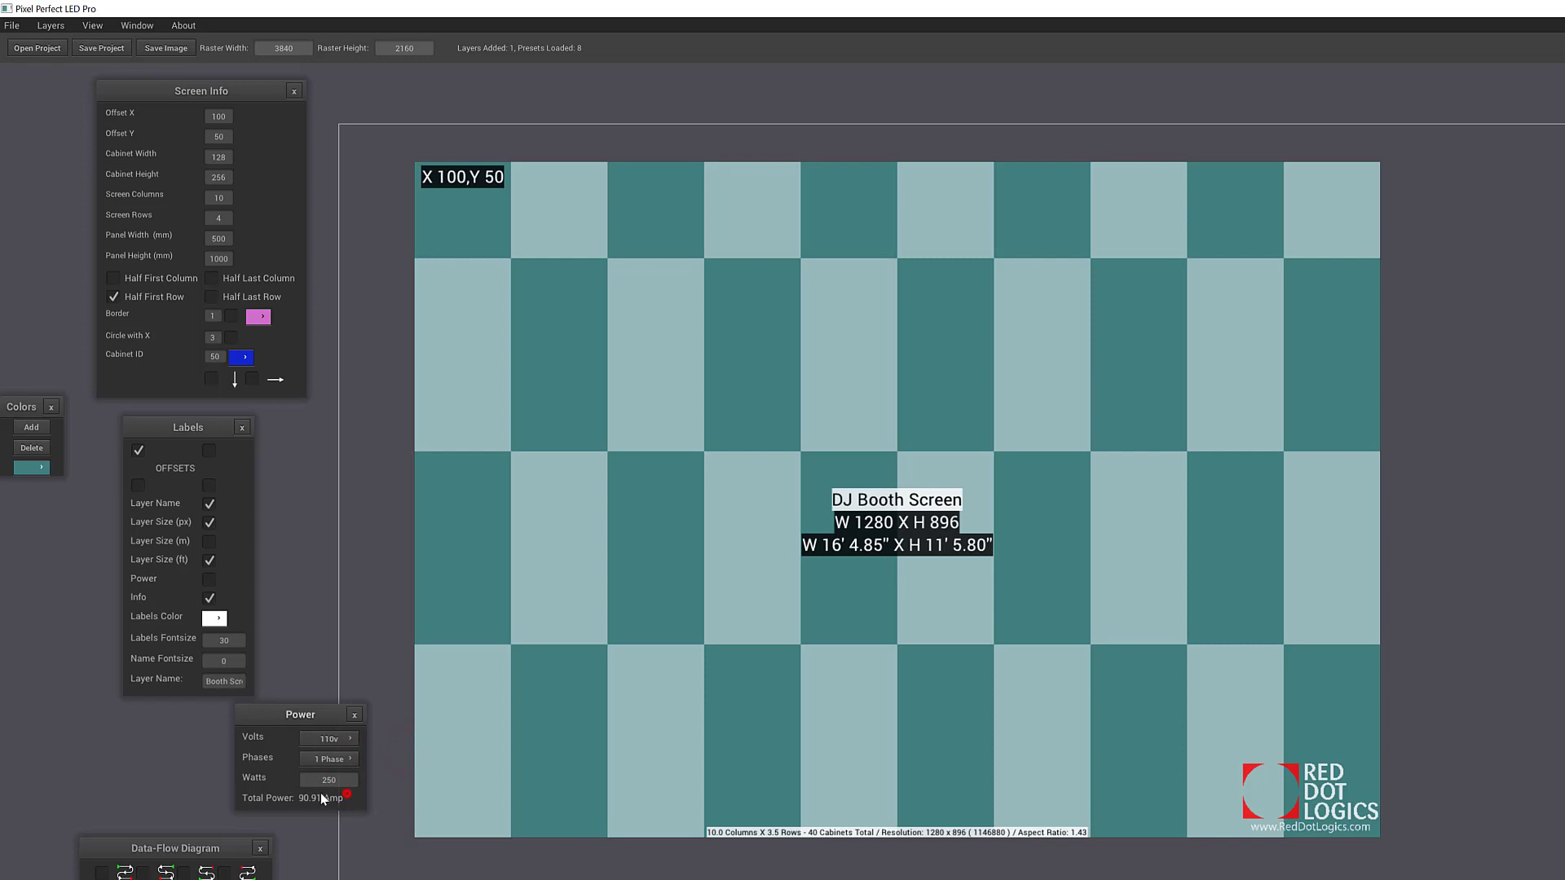
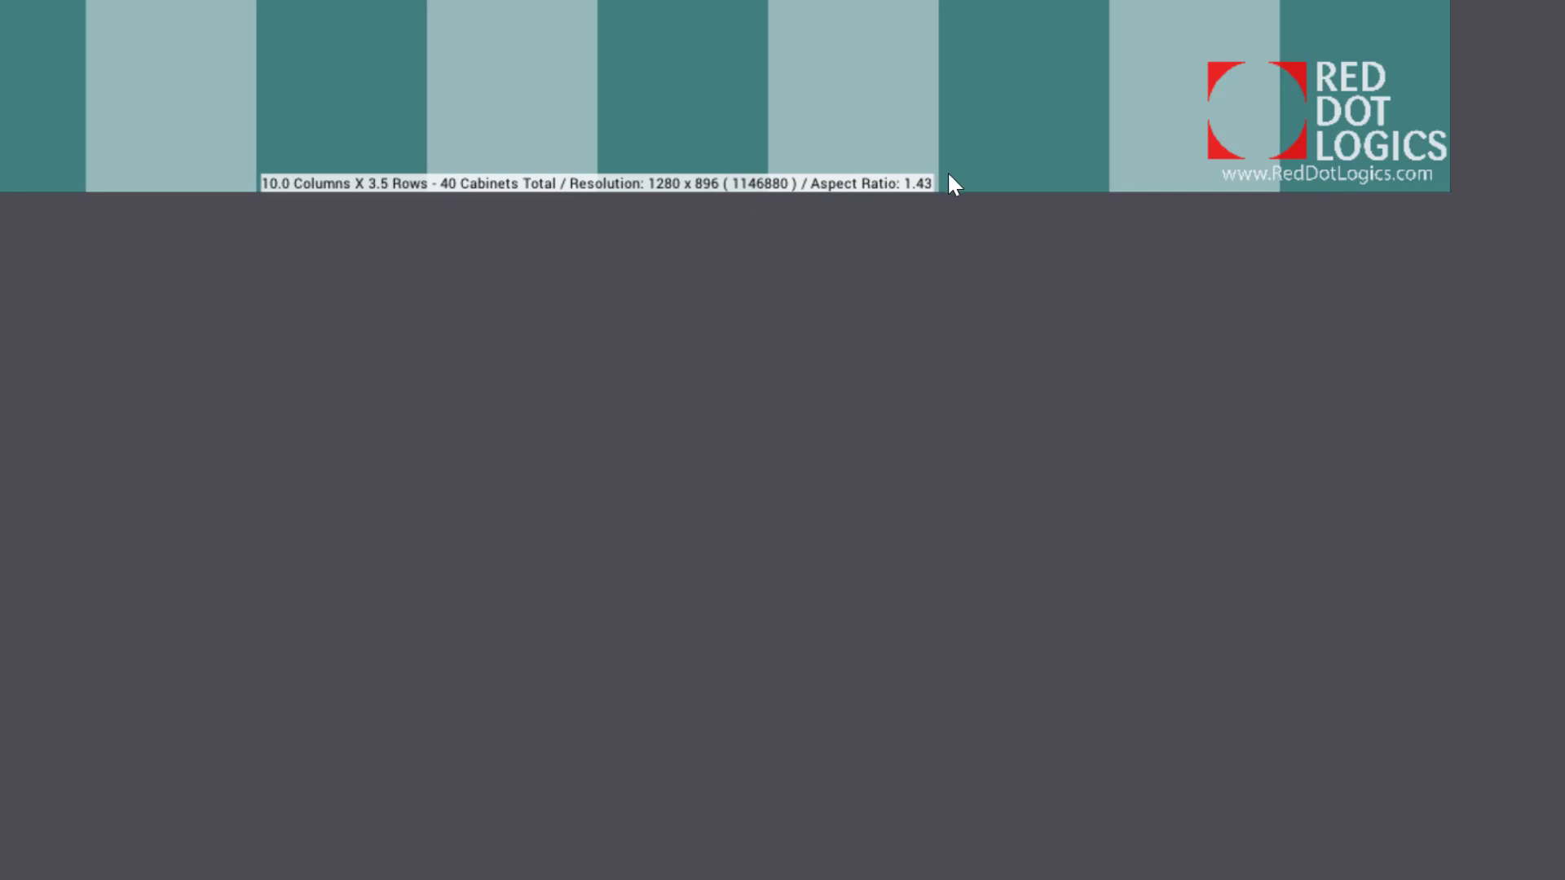
pyautogui.click(707, 124)
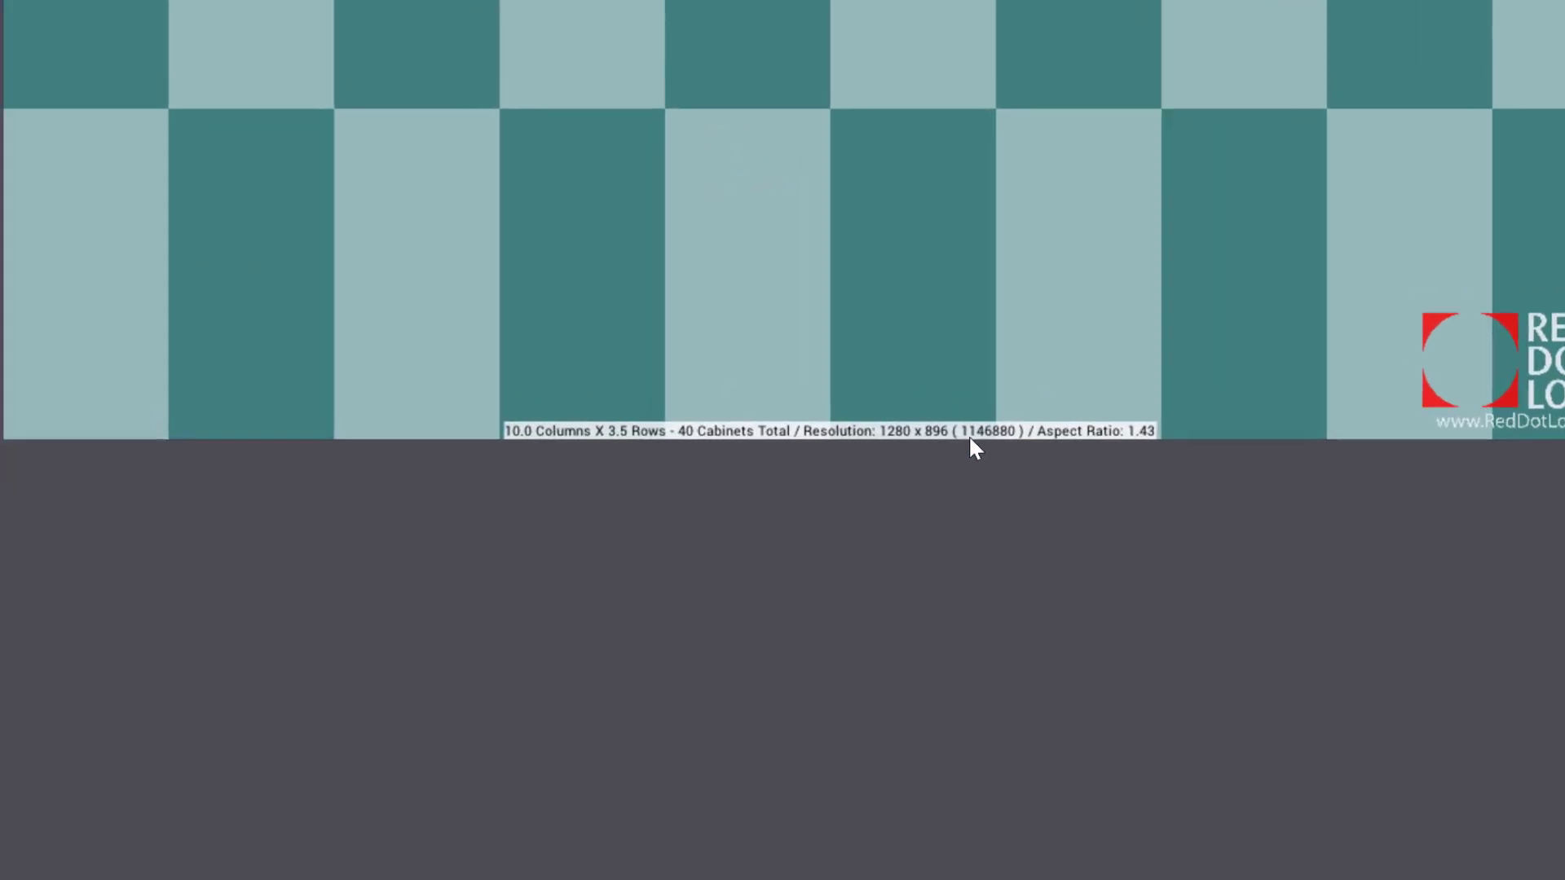
pyautogui.click(799, 51)
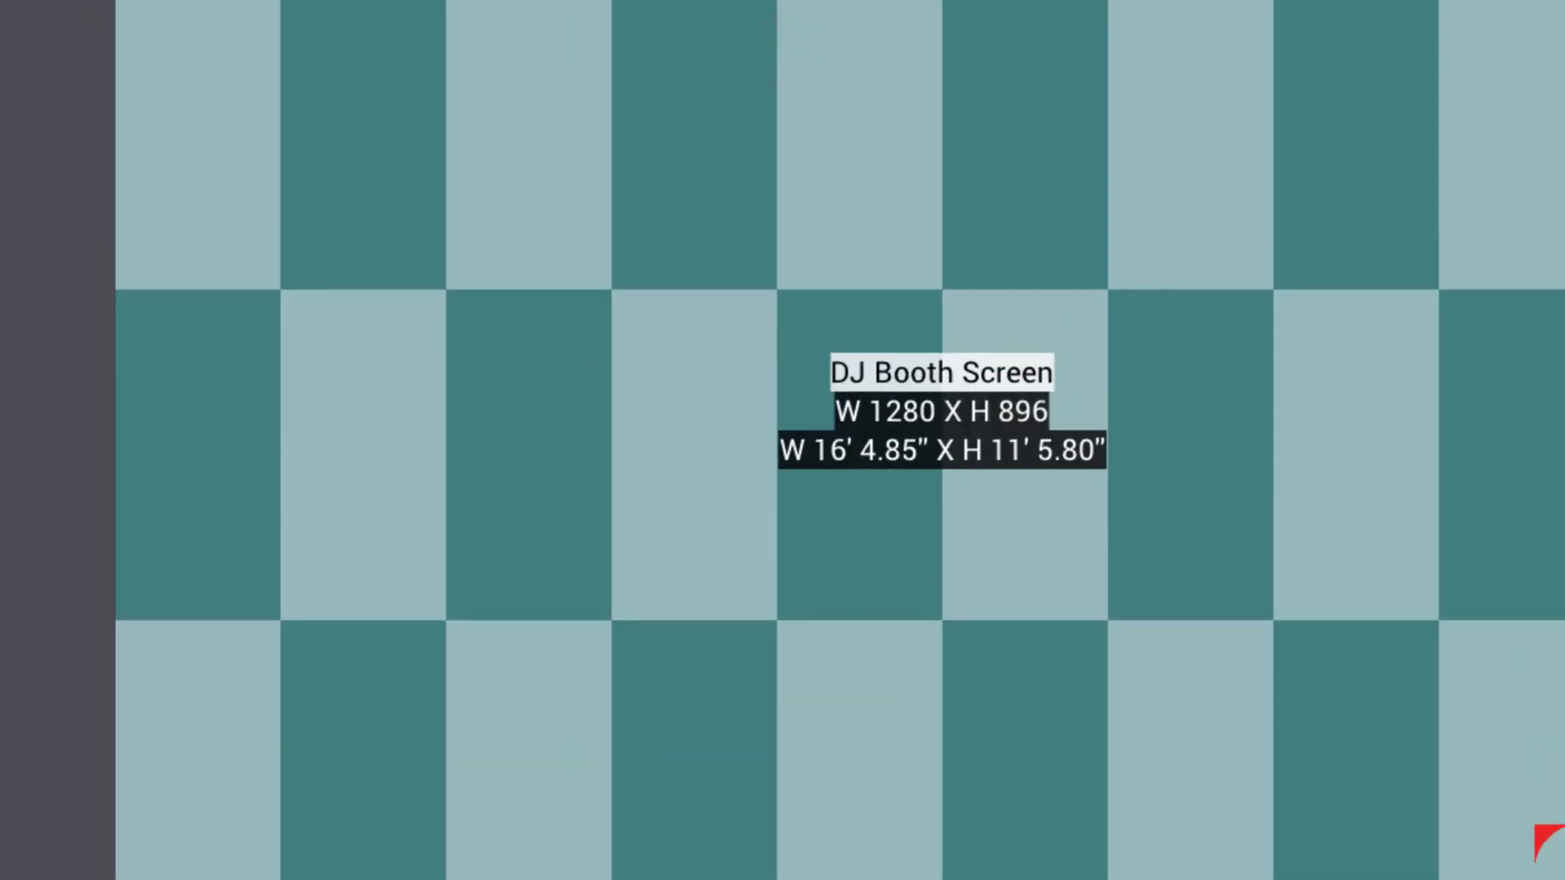
pyautogui.moveTo(0, 603); pyautogui.dragTo(0, 410)
# Step: Make the data-flow diagram visible on DJ Booth Screen, using the horizontal pattern that starts at the screen's top-left cabinet
pyautogui.click(255, 536)
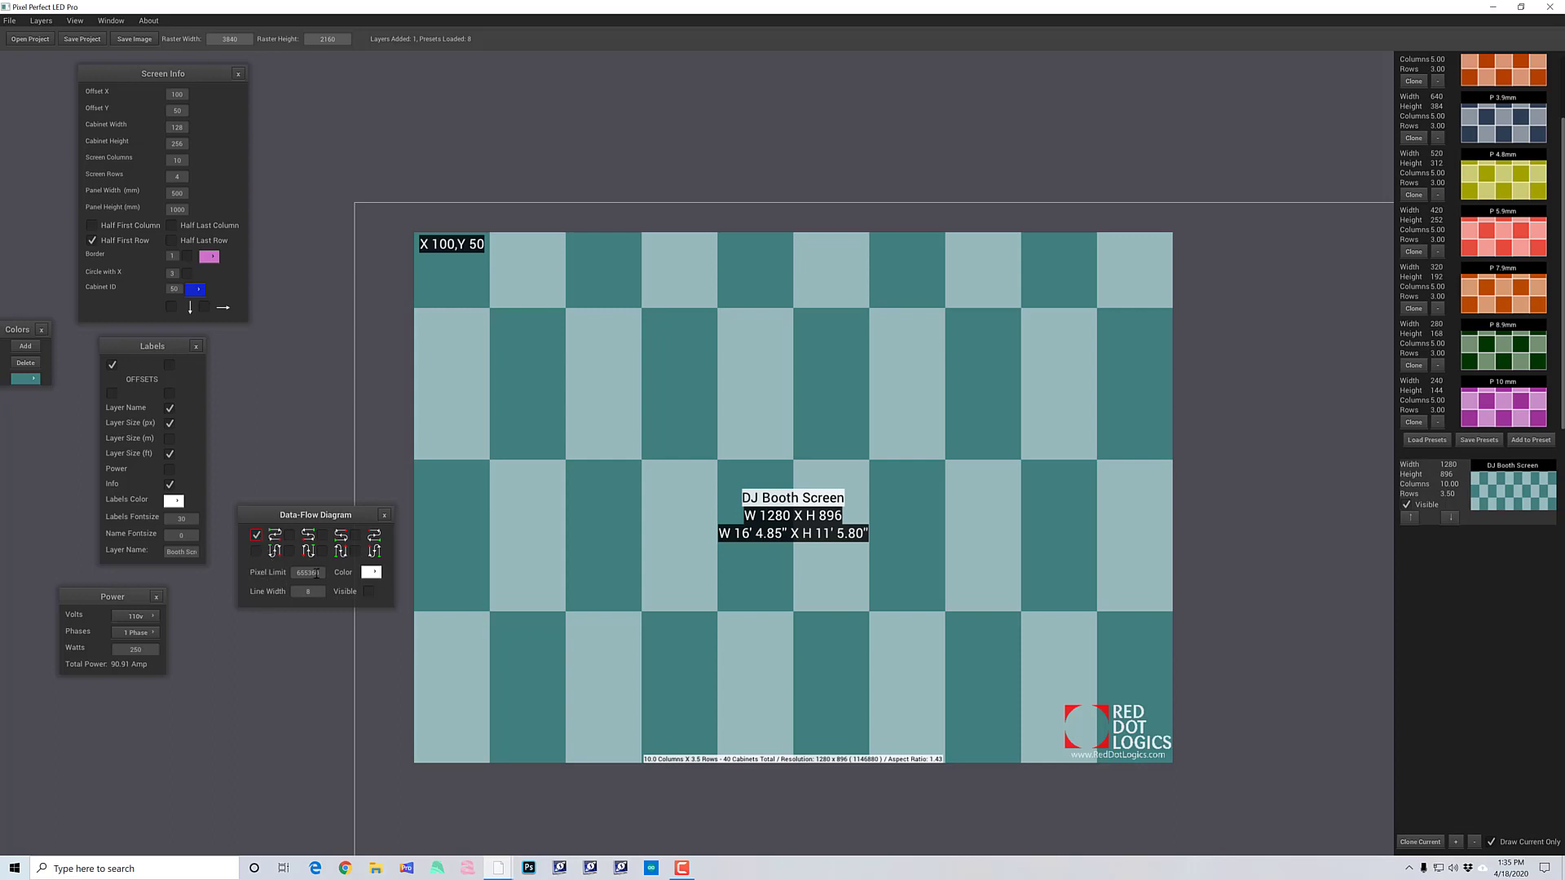
pyautogui.moveTo(323, 573); pyautogui.dragTo(261, 570)
pyautogui.click(320, 572)
pyautogui.click(371, 596)
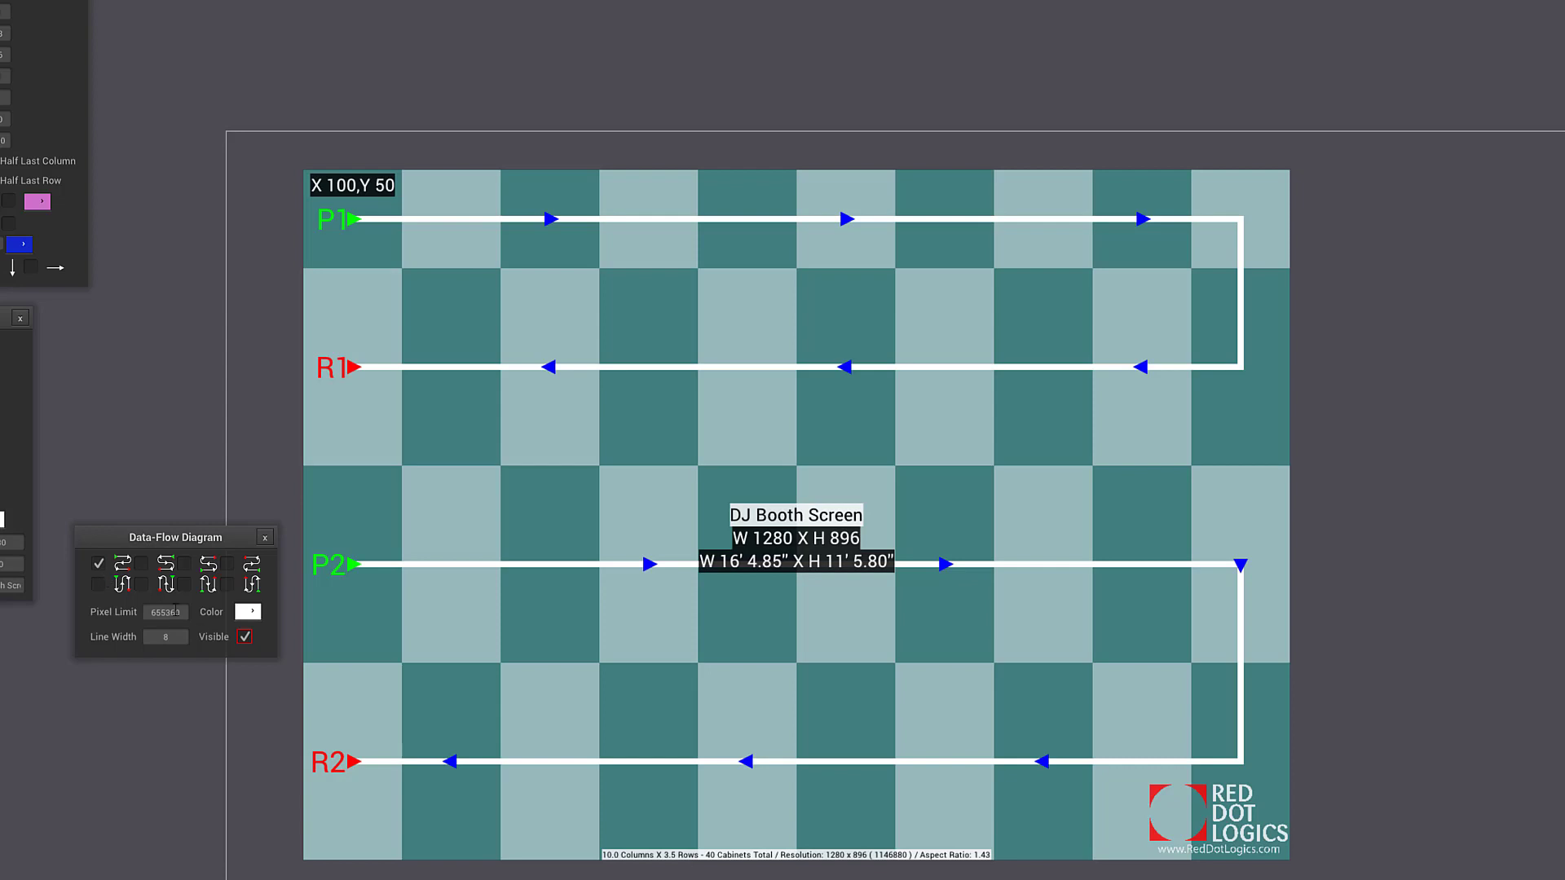
pyautogui.click(184, 614)
pyautogui.click(184, 613)
pyautogui.click(167, 637)
pyautogui.click(115, 636)
pyautogui.moveTo(342, 213); pyautogui.dragTo(414, 196)
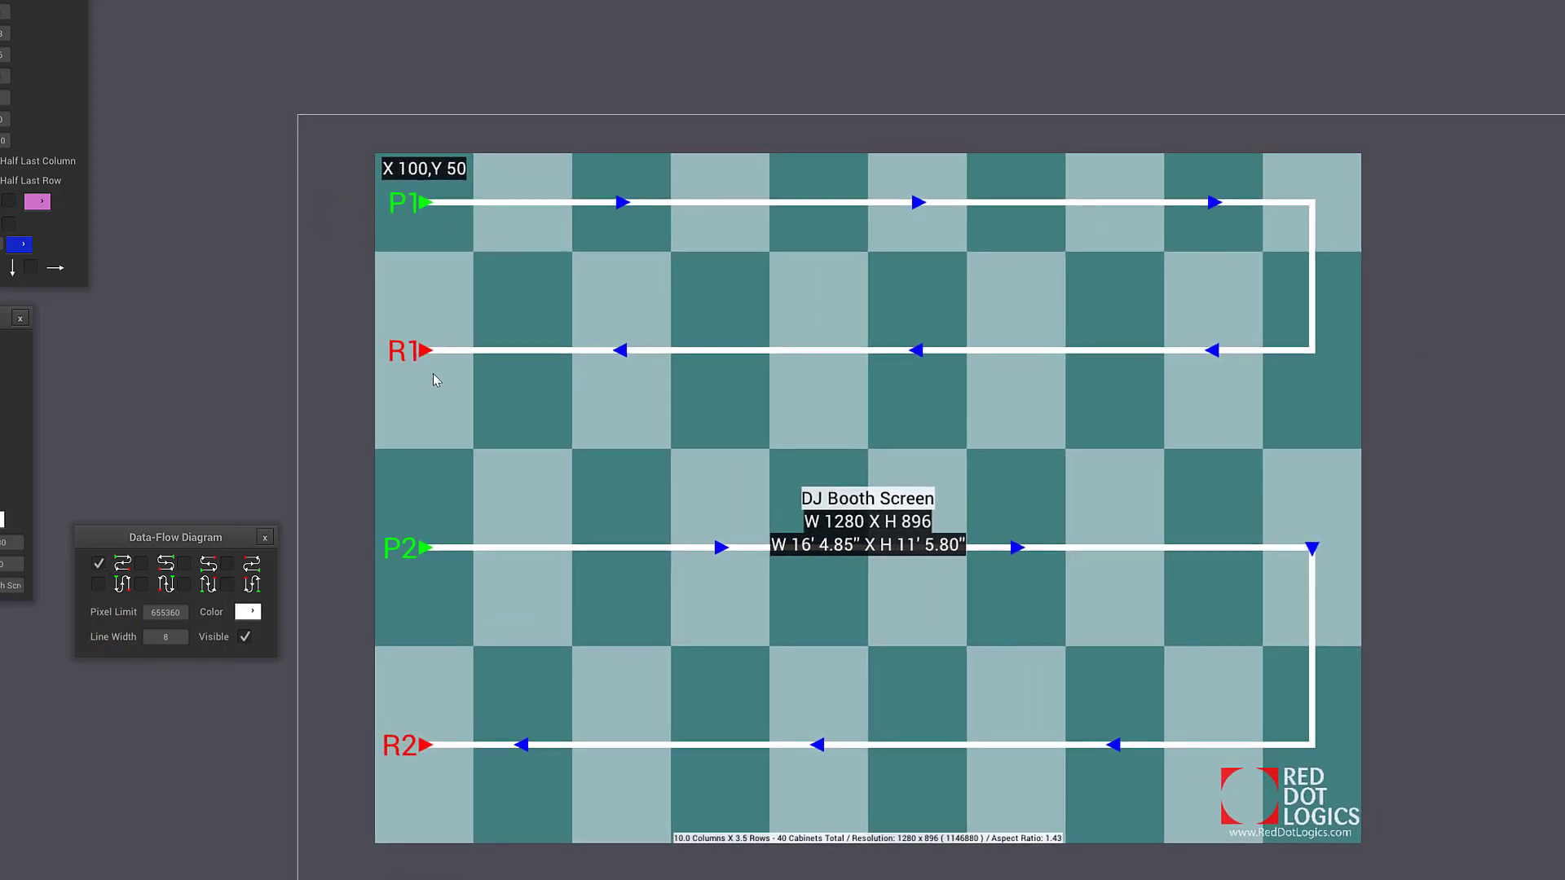
# Step: Try the horizontal data-flow patterns starting at the screen's top-right, bottom-left and bottom-right cabinets
pyautogui.click(142, 564)
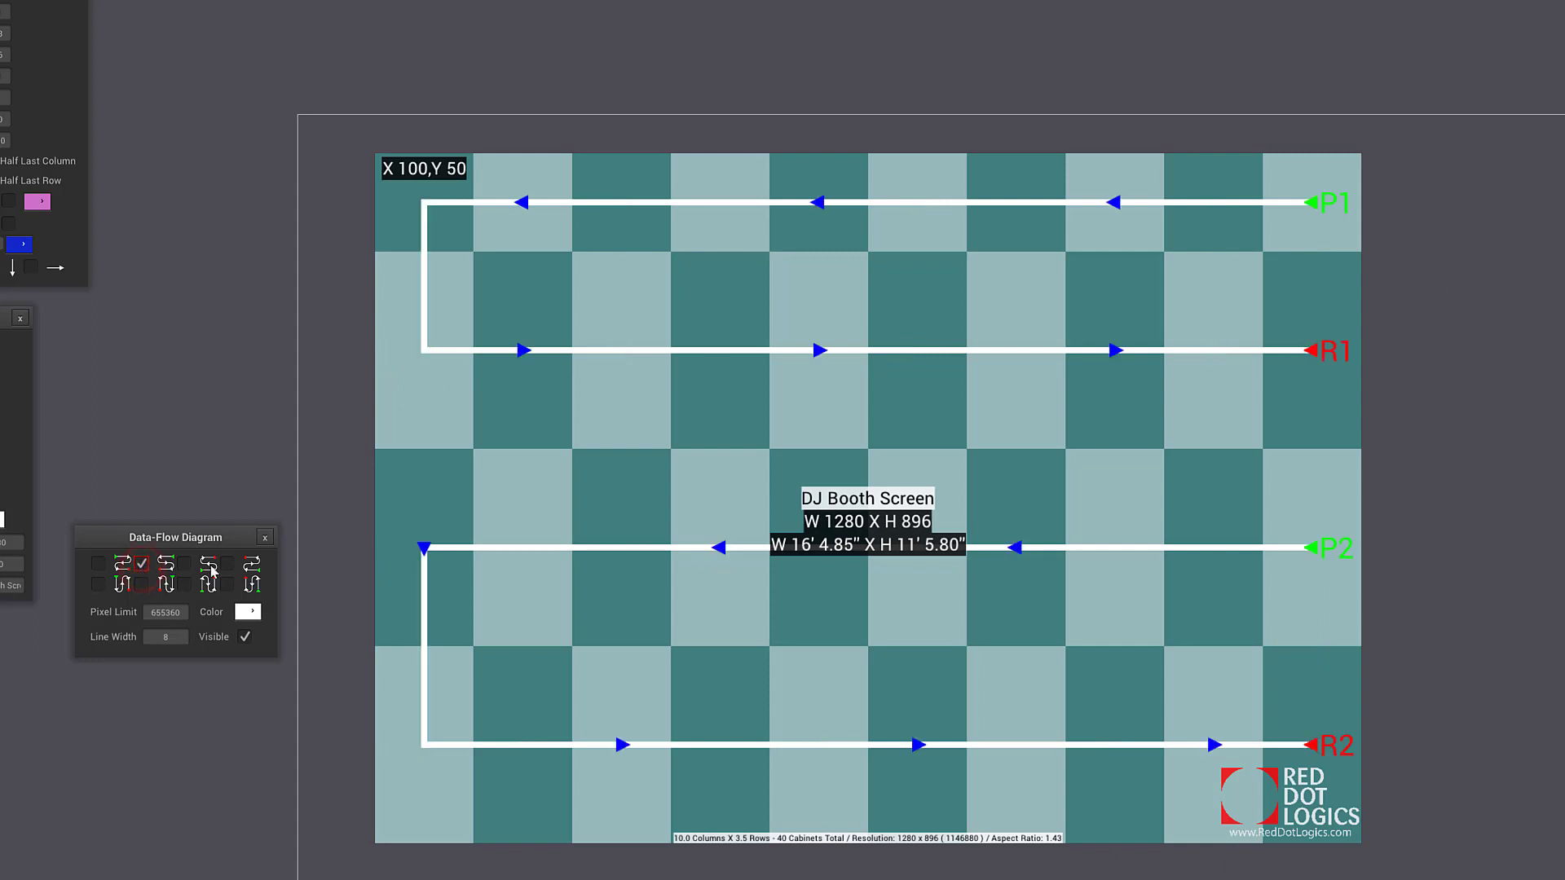
pyautogui.click(185, 564)
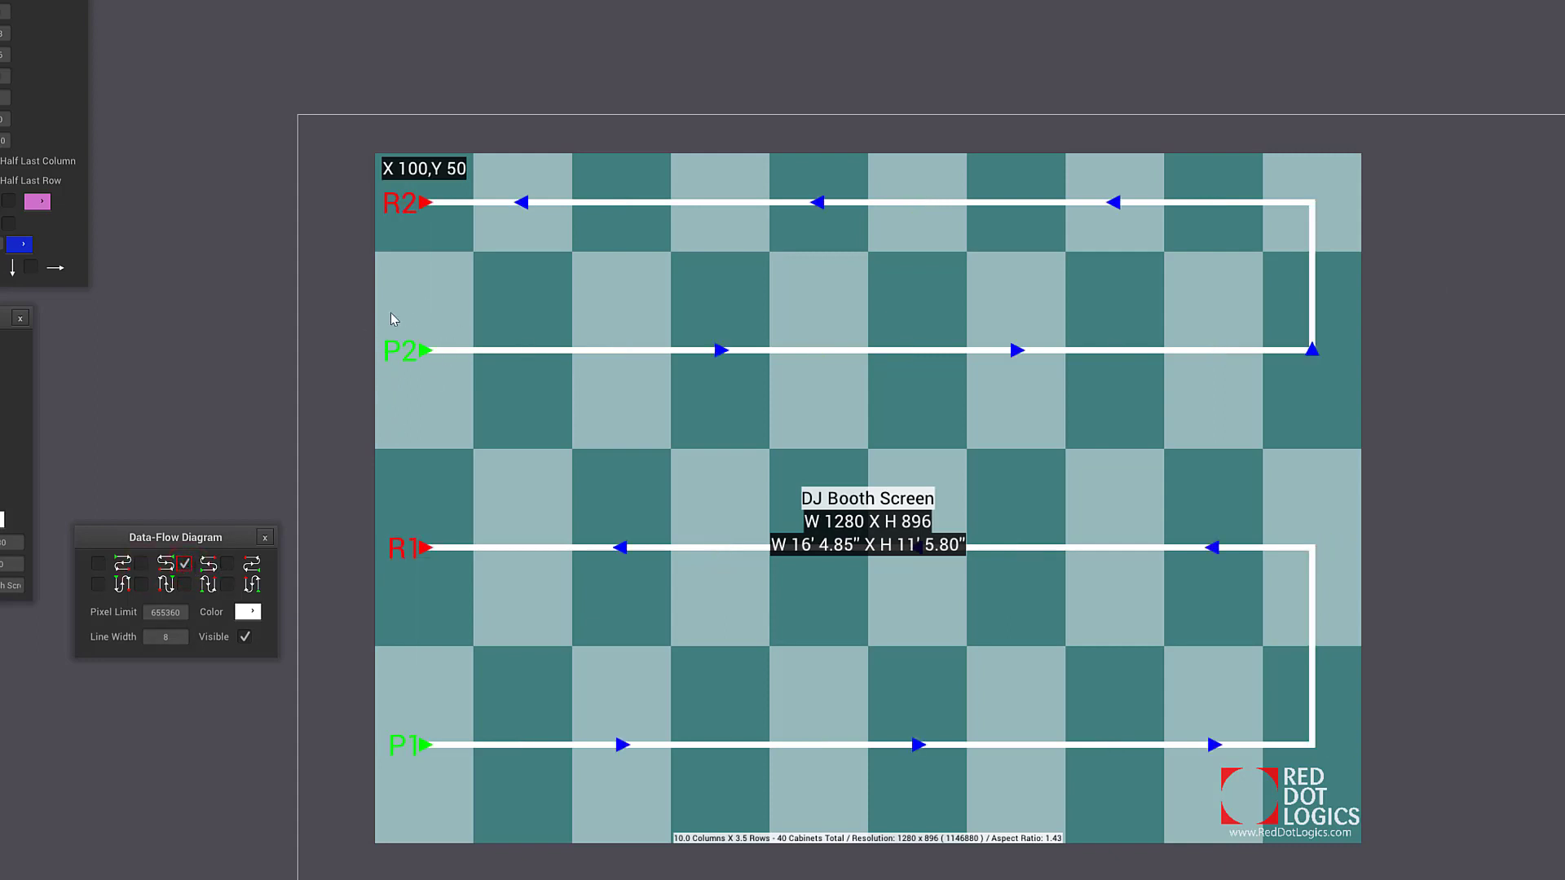
pyautogui.click(229, 563)
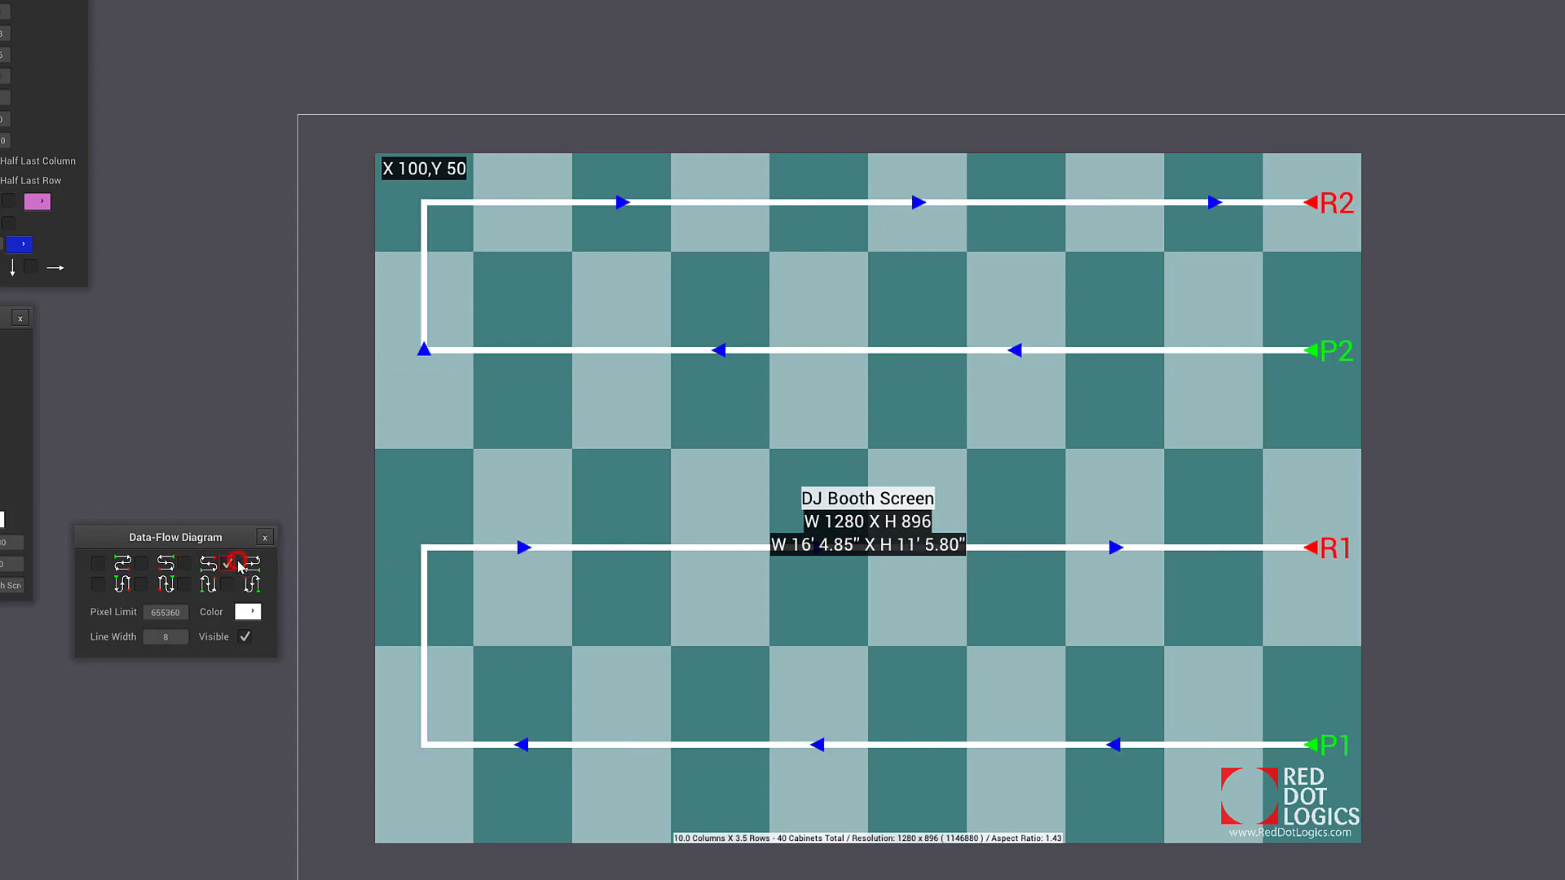
# Step: Go through the four vertical data-flow patterns, ending on the one that starts at the screen's bottom-right cabinet
pyautogui.click(99, 583)
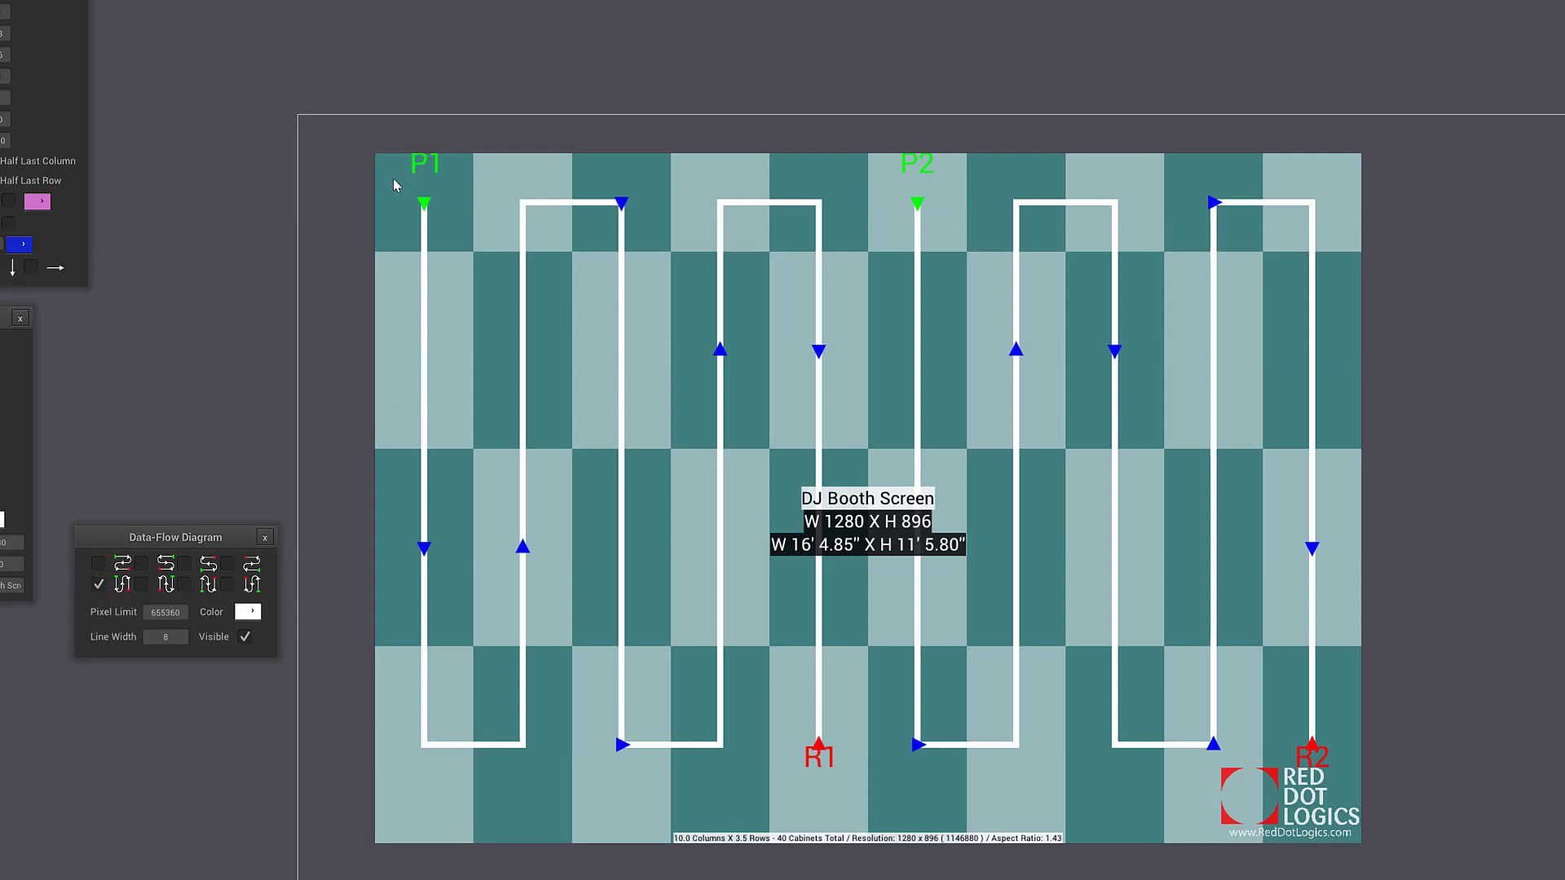
pyautogui.click(142, 585)
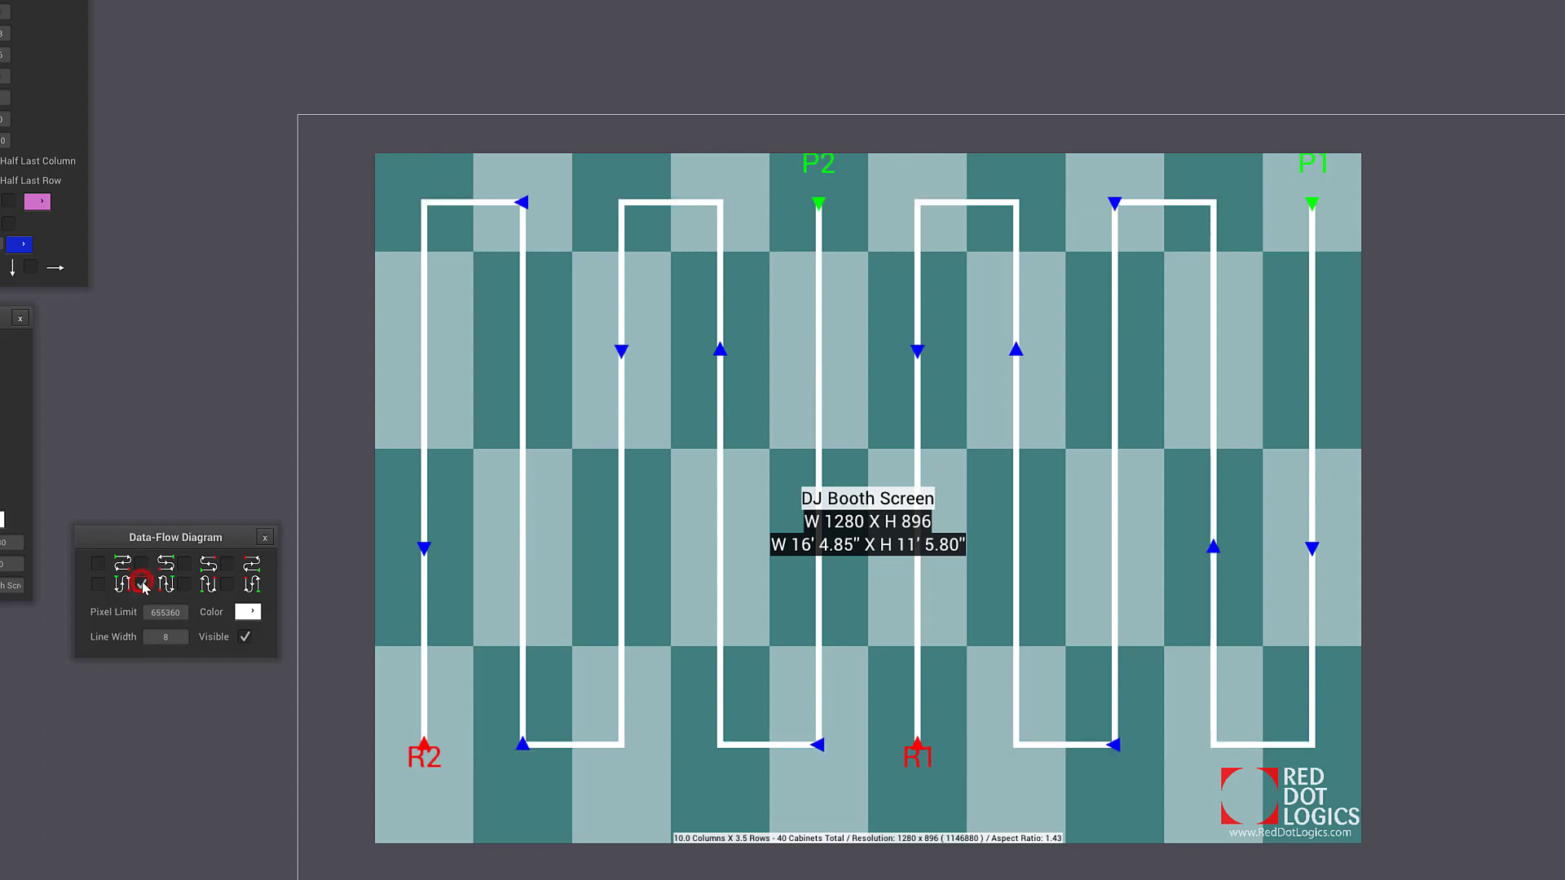
pyautogui.click(185, 584)
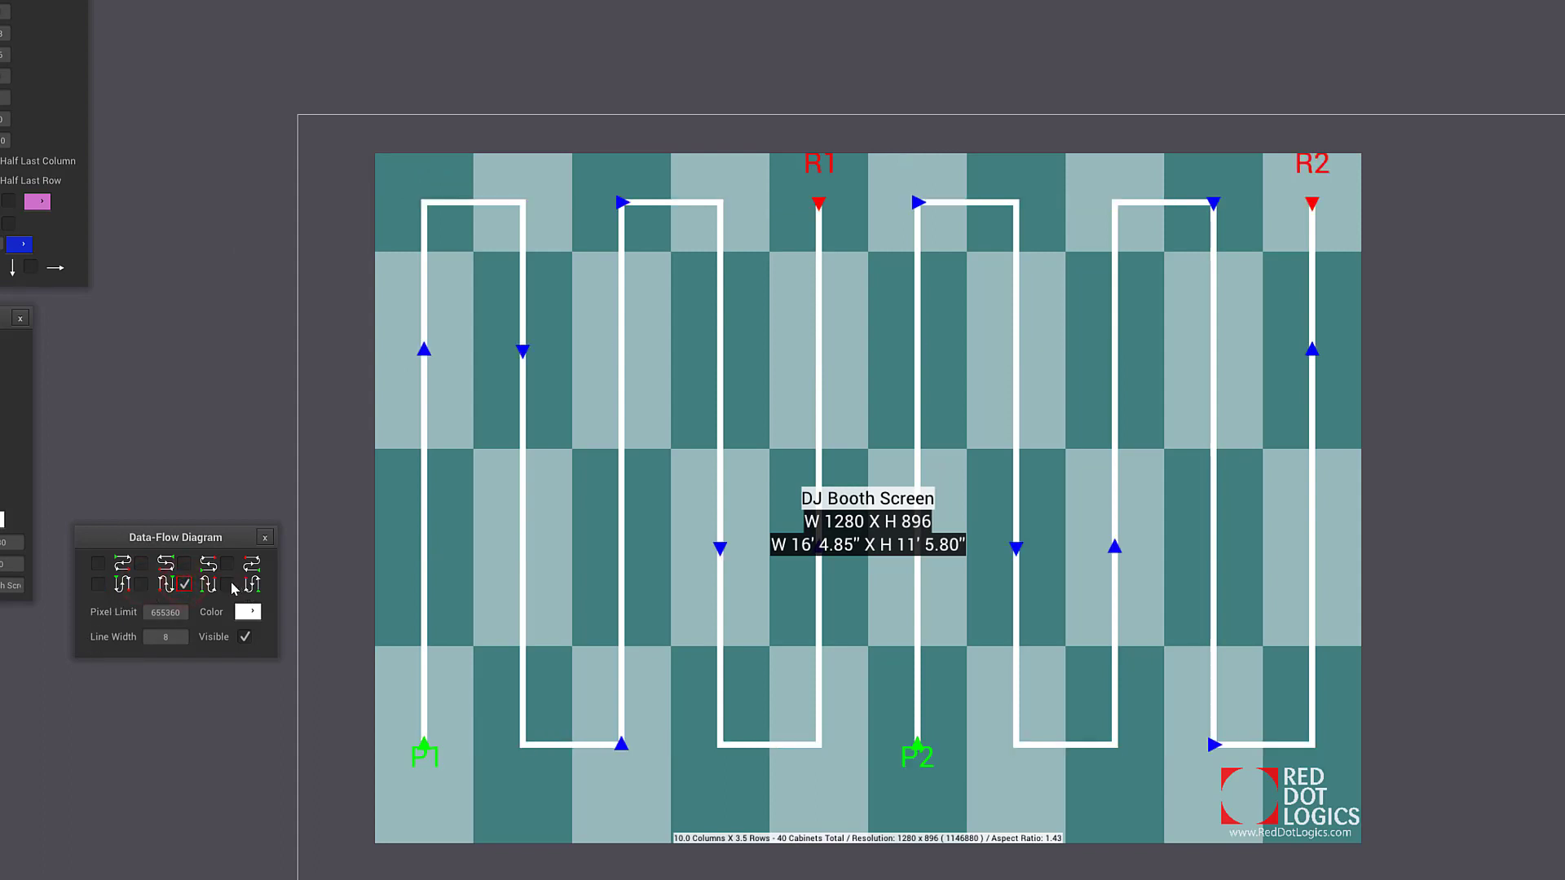
pyautogui.click(229, 585)
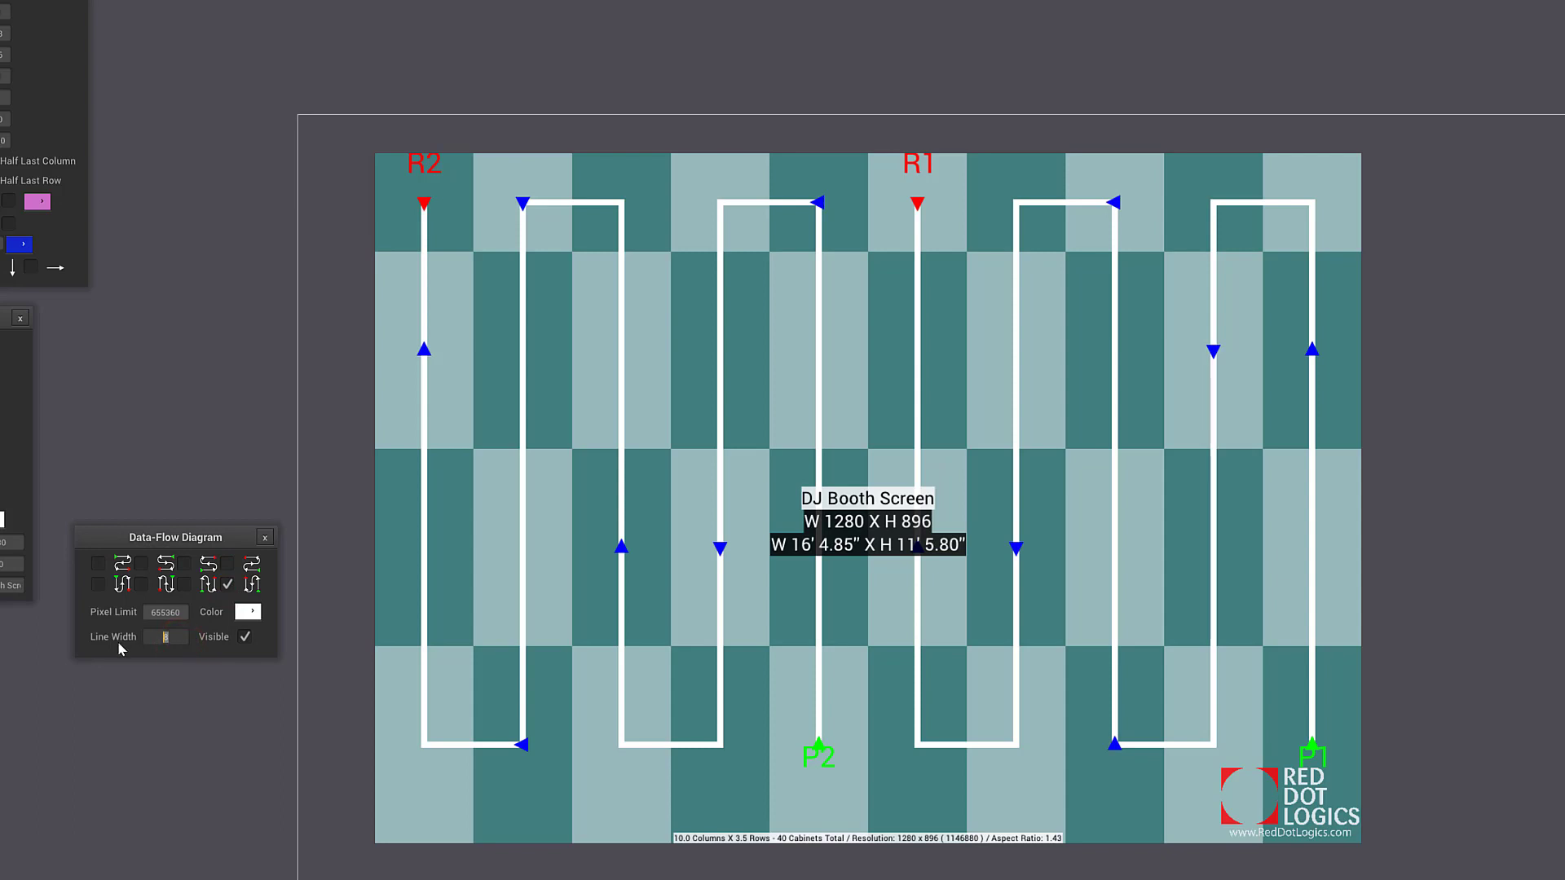
# Step: Set the data-flow line width to 5 and place the Data-Flow Diagram window beneath the Power window
pyautogui.doubleClick(160, 638)
pyautogui.write('5')
pyautogui.press('Return')
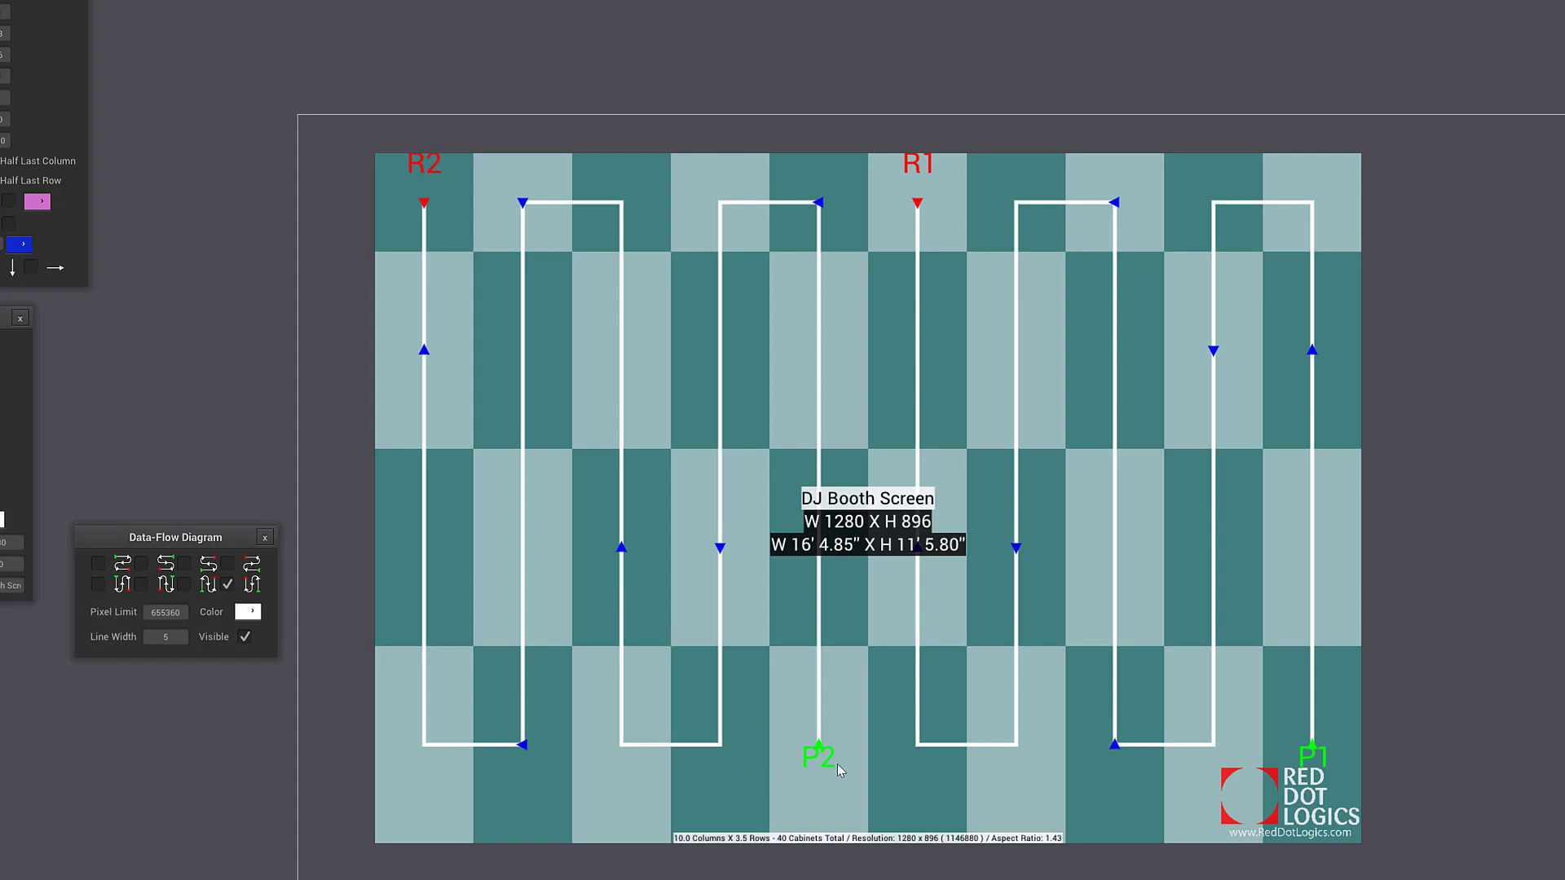
pyautogui.moveTo(1330, 748); pyautogui.dragTo(1235, 671)
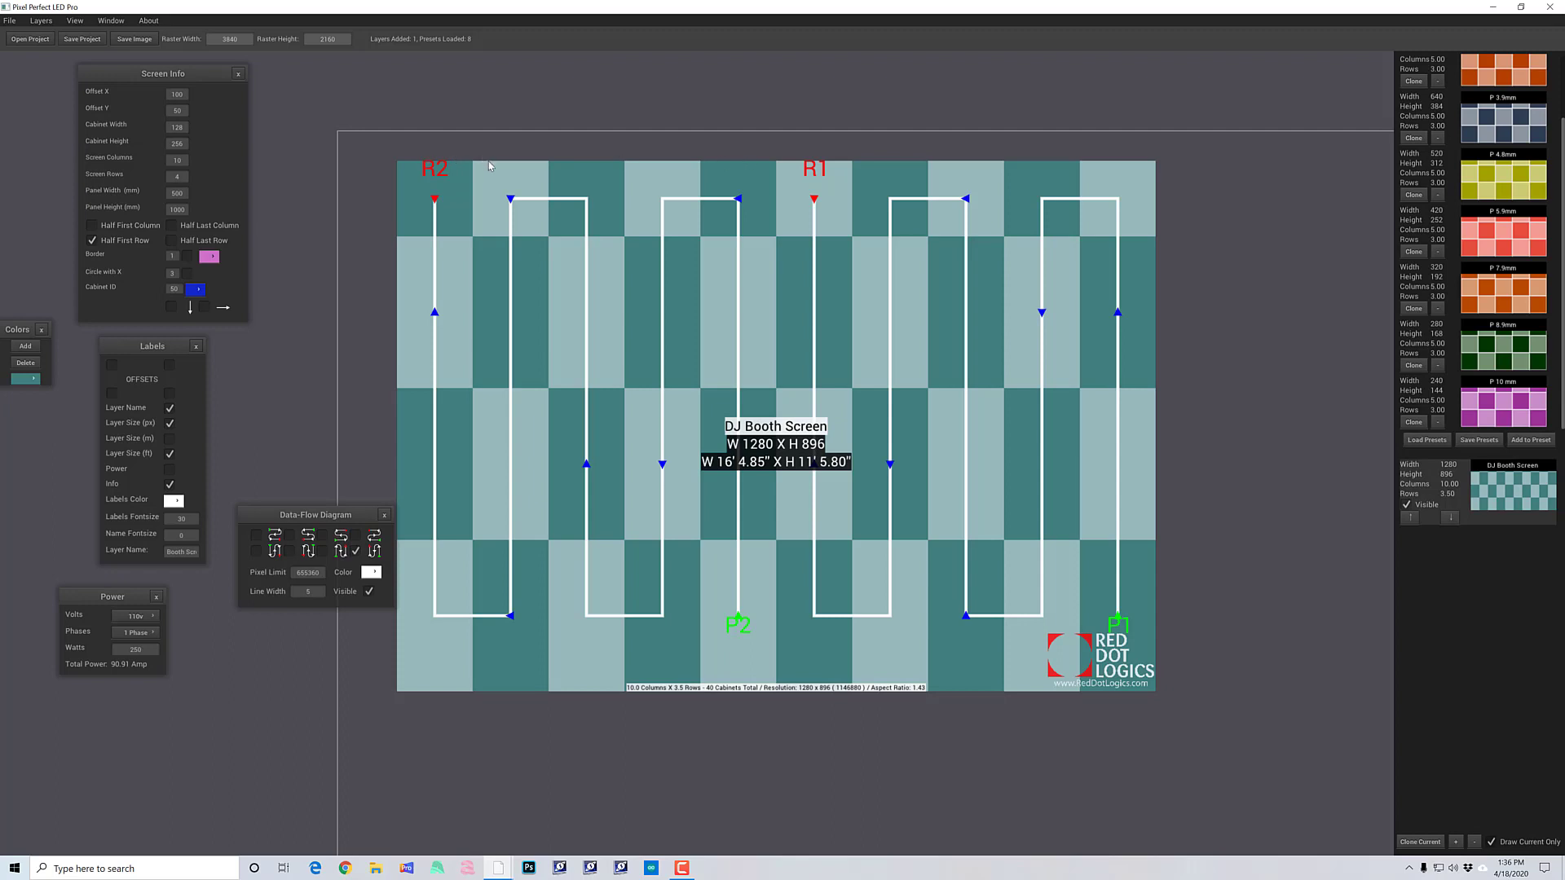
pyautogui.moveTo(338, 522); pyautogui.dragTo(204, 694)
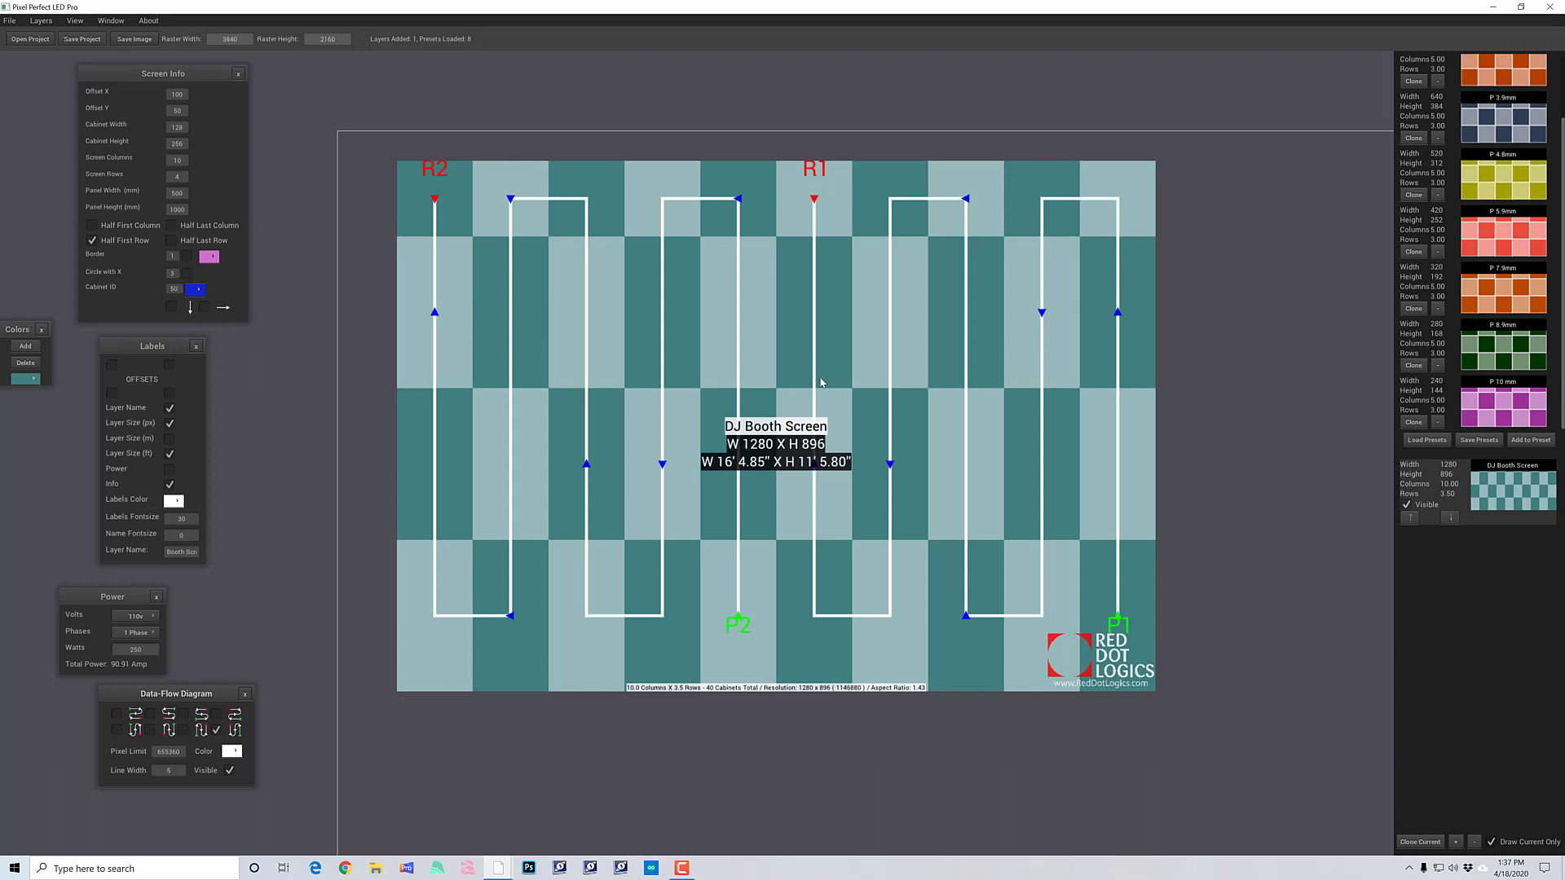
# Step: Clone the P 4.8mm preset as a new screen layer and reselect it after switching briefly to DJ Booth Screen
pyautogui.scroll(-4, 650, 397)
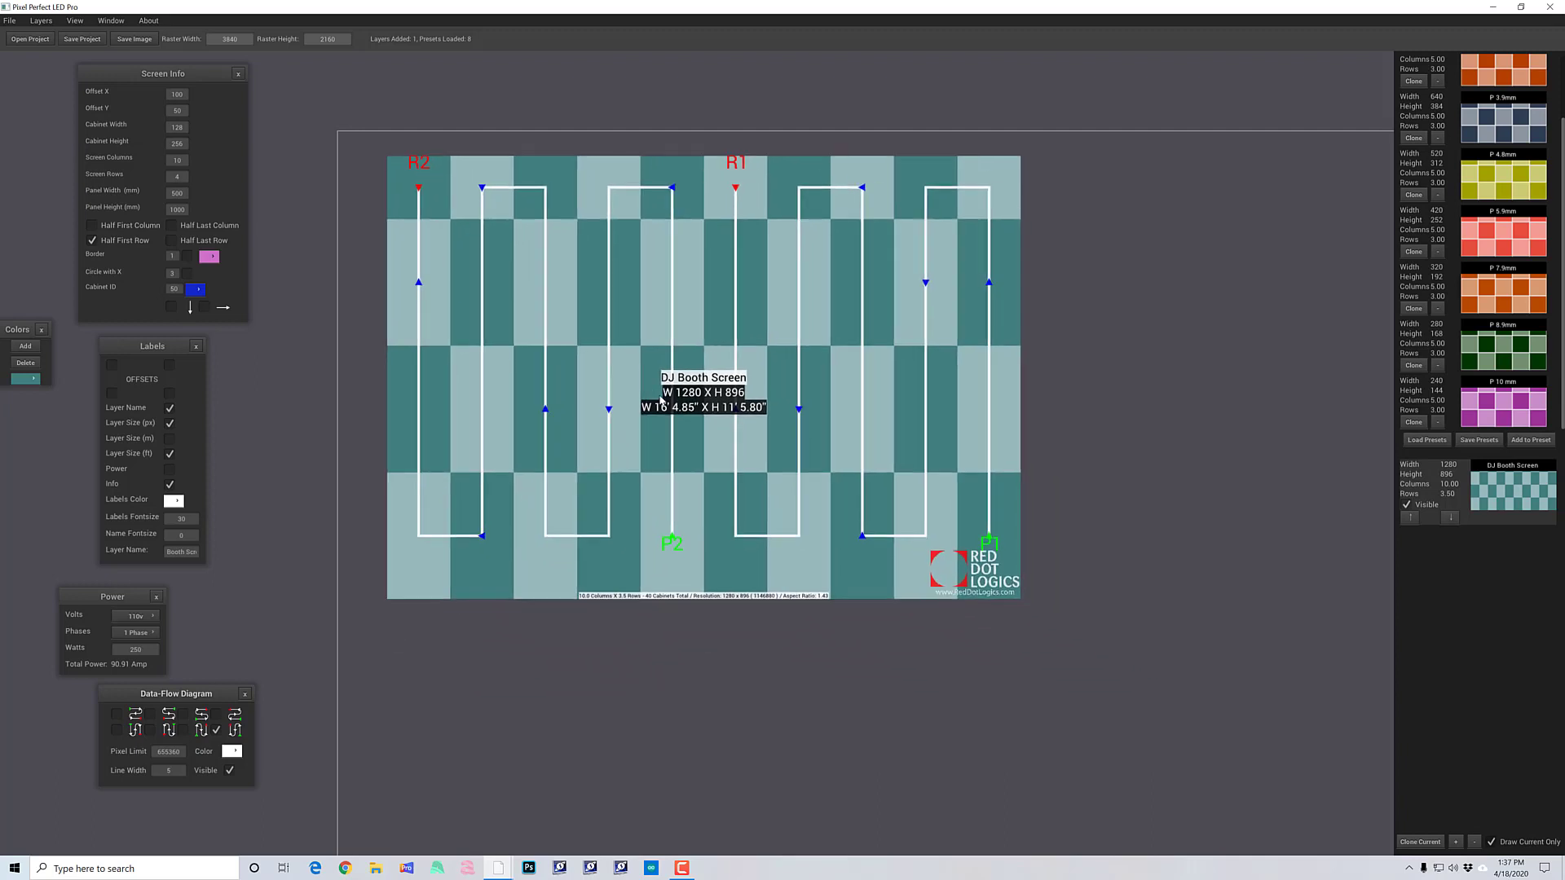
pyautogui.scroll(-2, 675, 403)
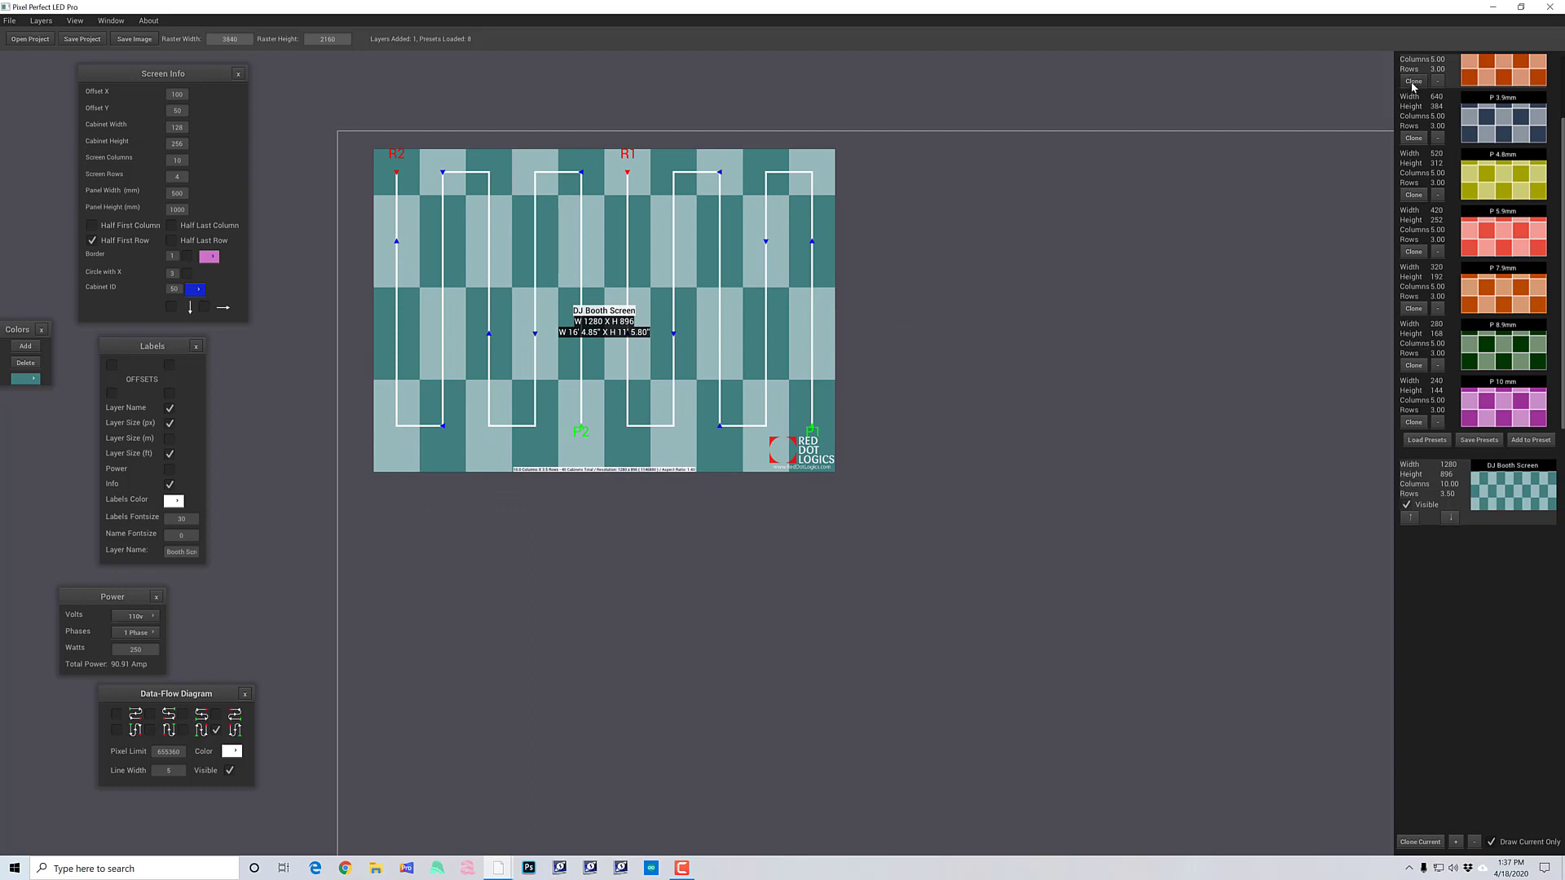
pyautogui.scroll(2, 1507, 197)
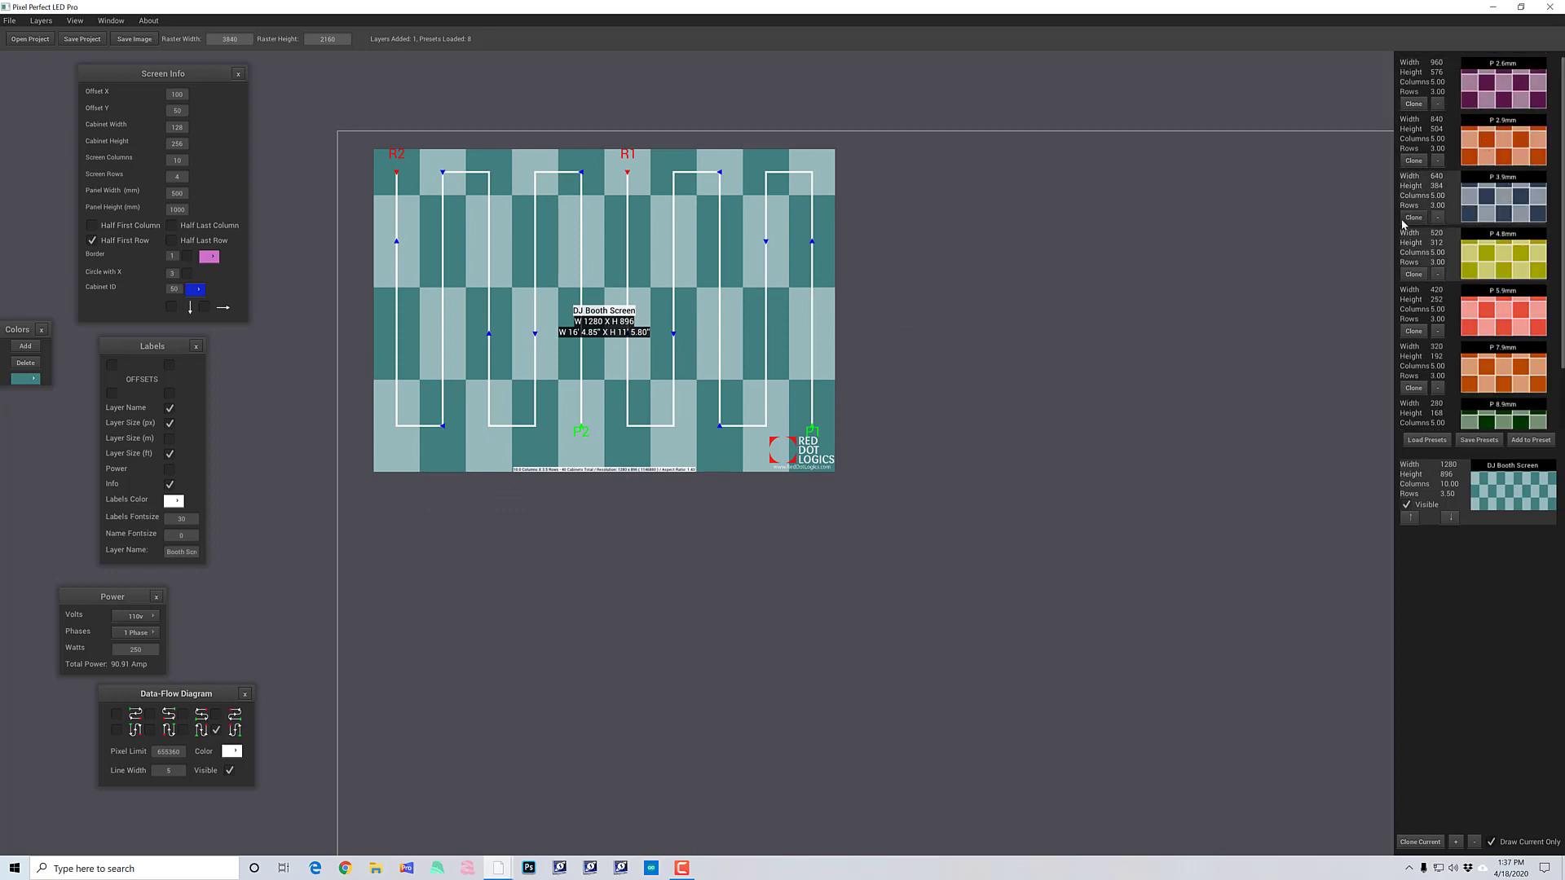
pyautogui.click(1414, 275)
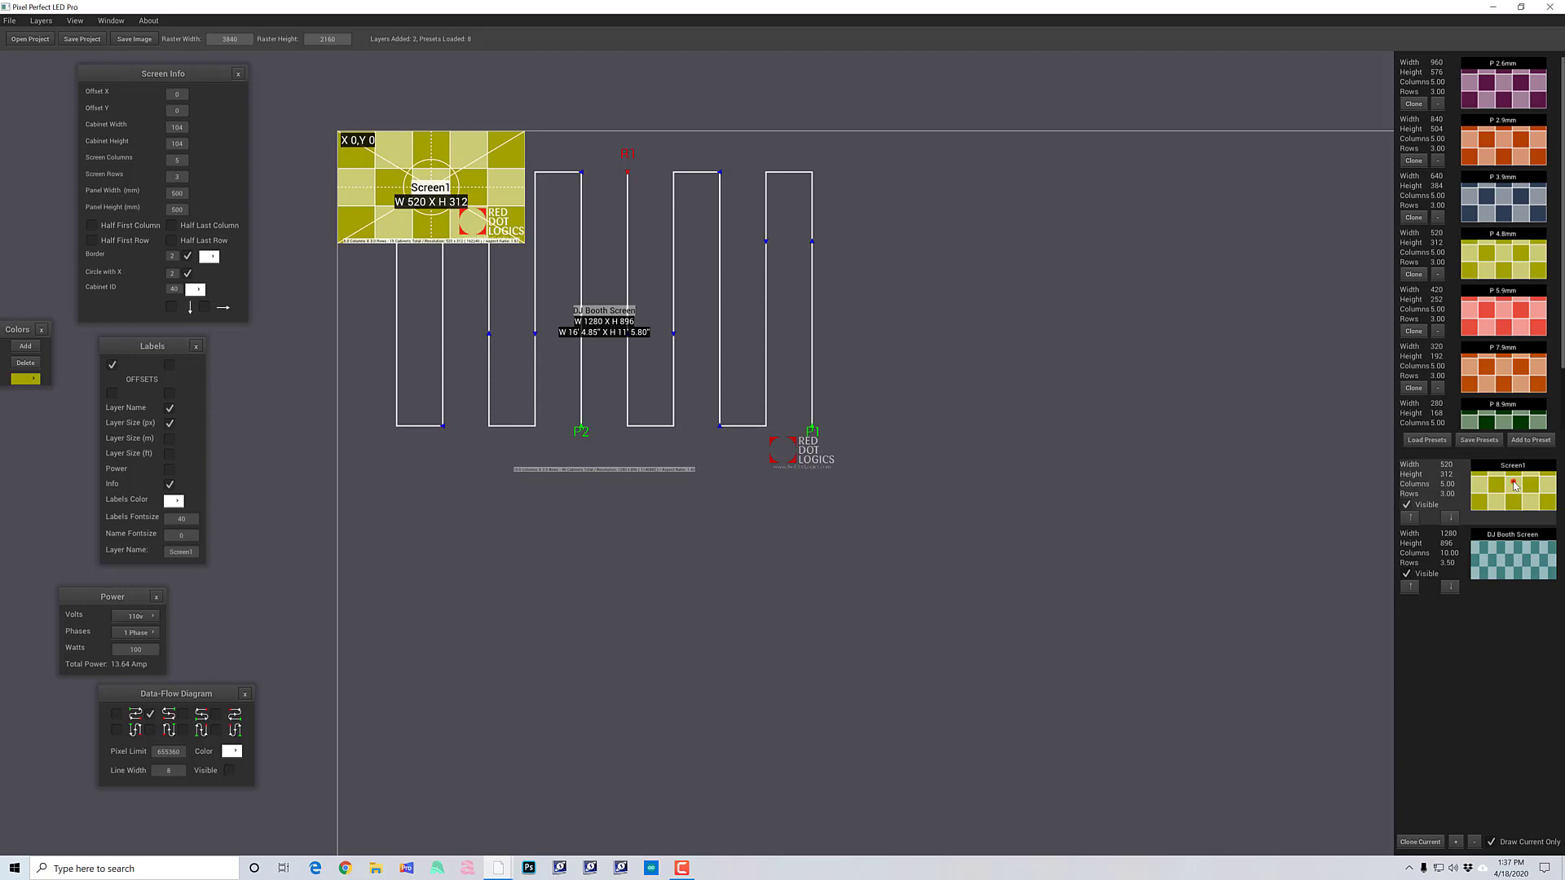
pyautogui.click(1521, 568)
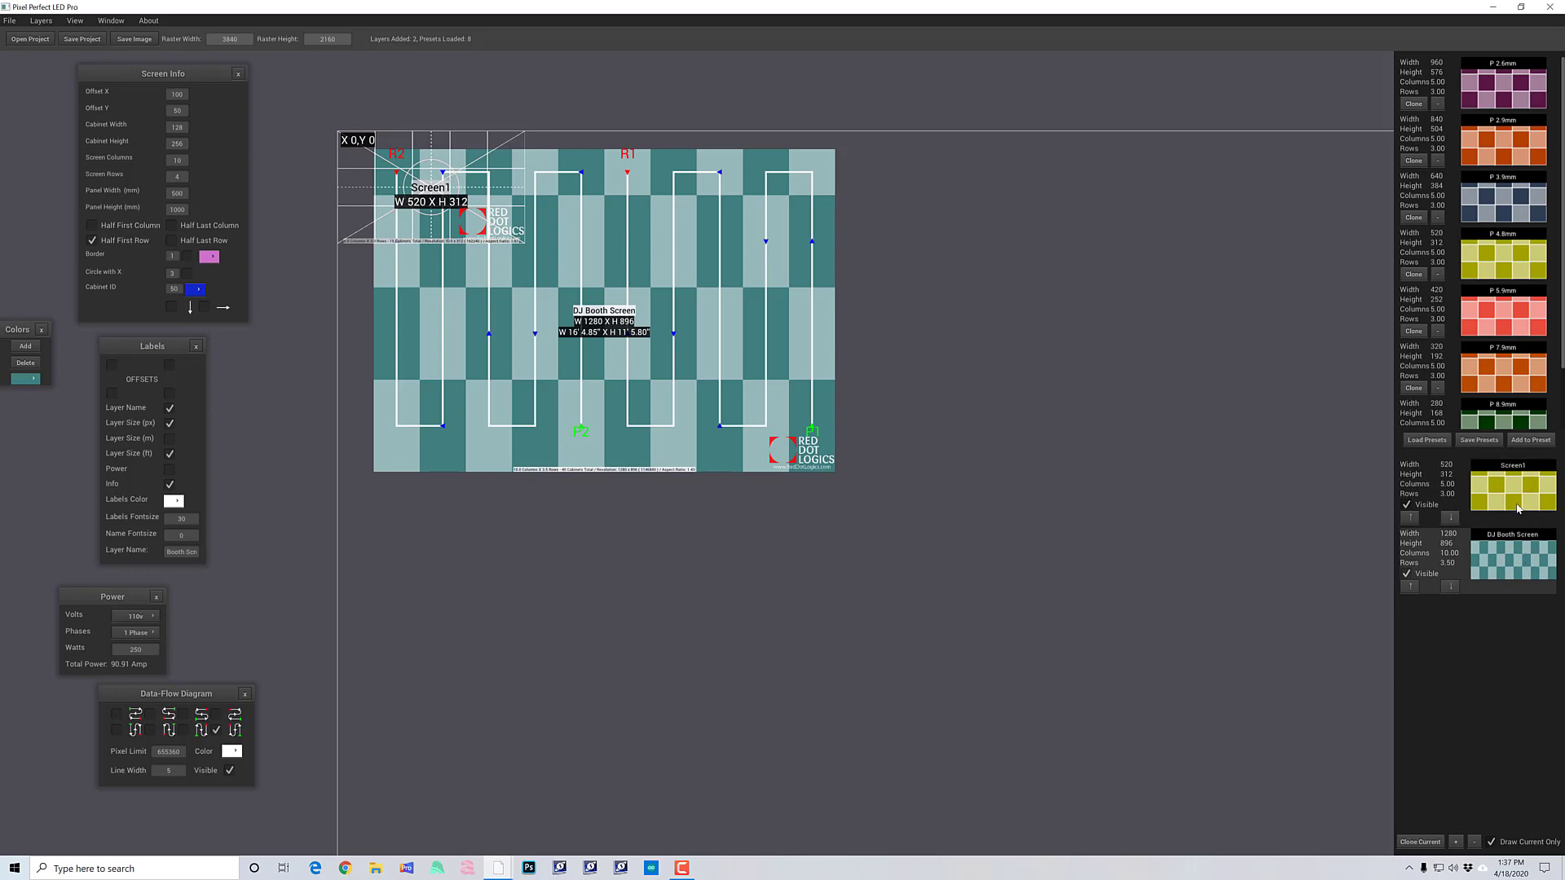
pyautogui.click(1516, 505)
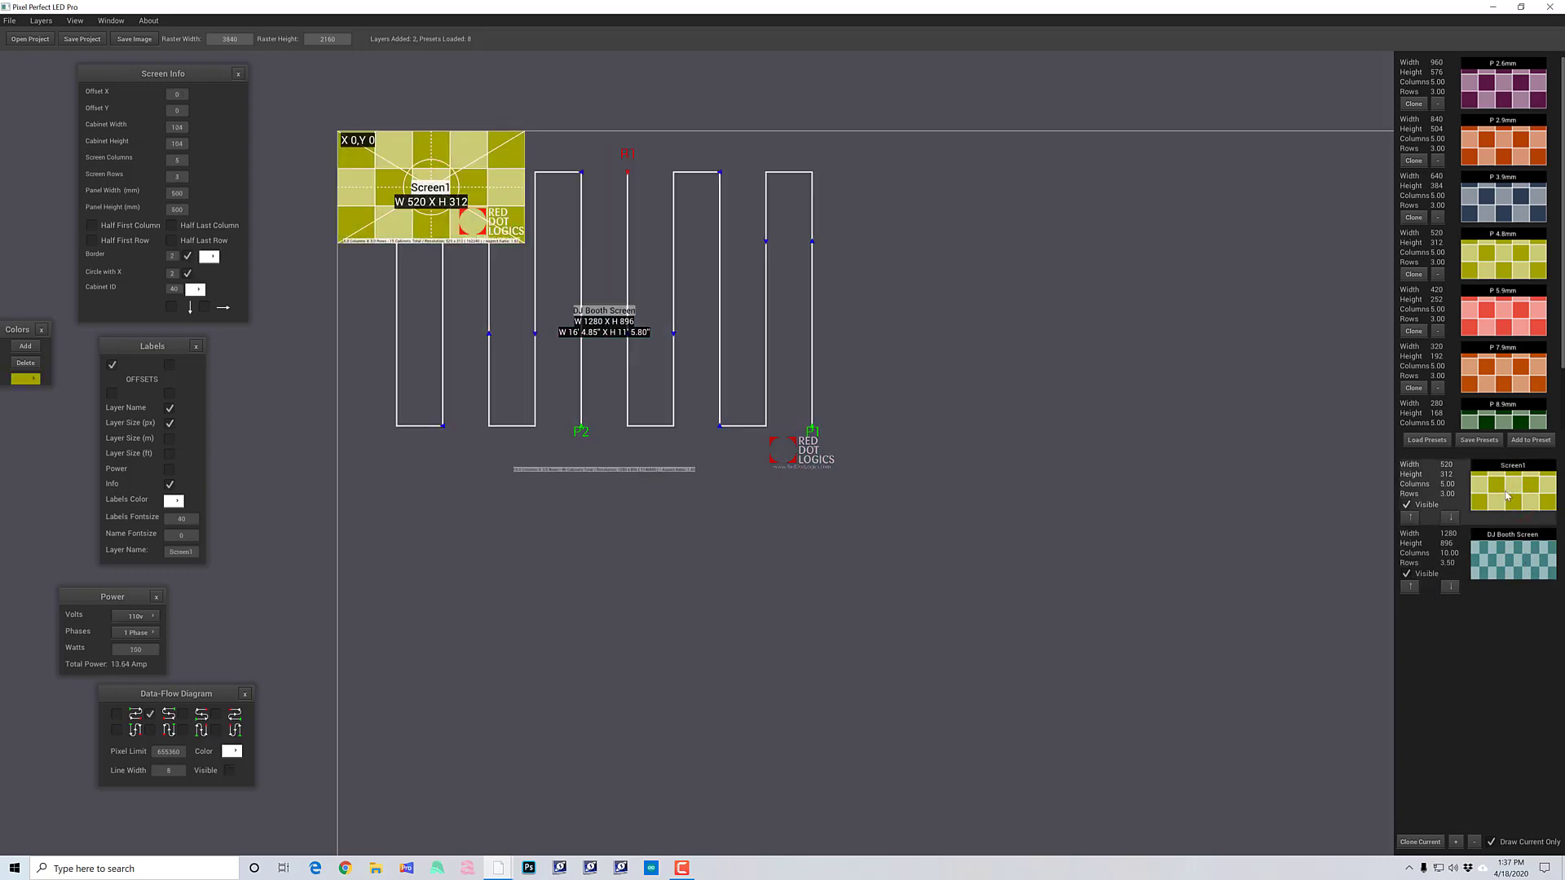
pyautogui.scroll(1, 430, 189)
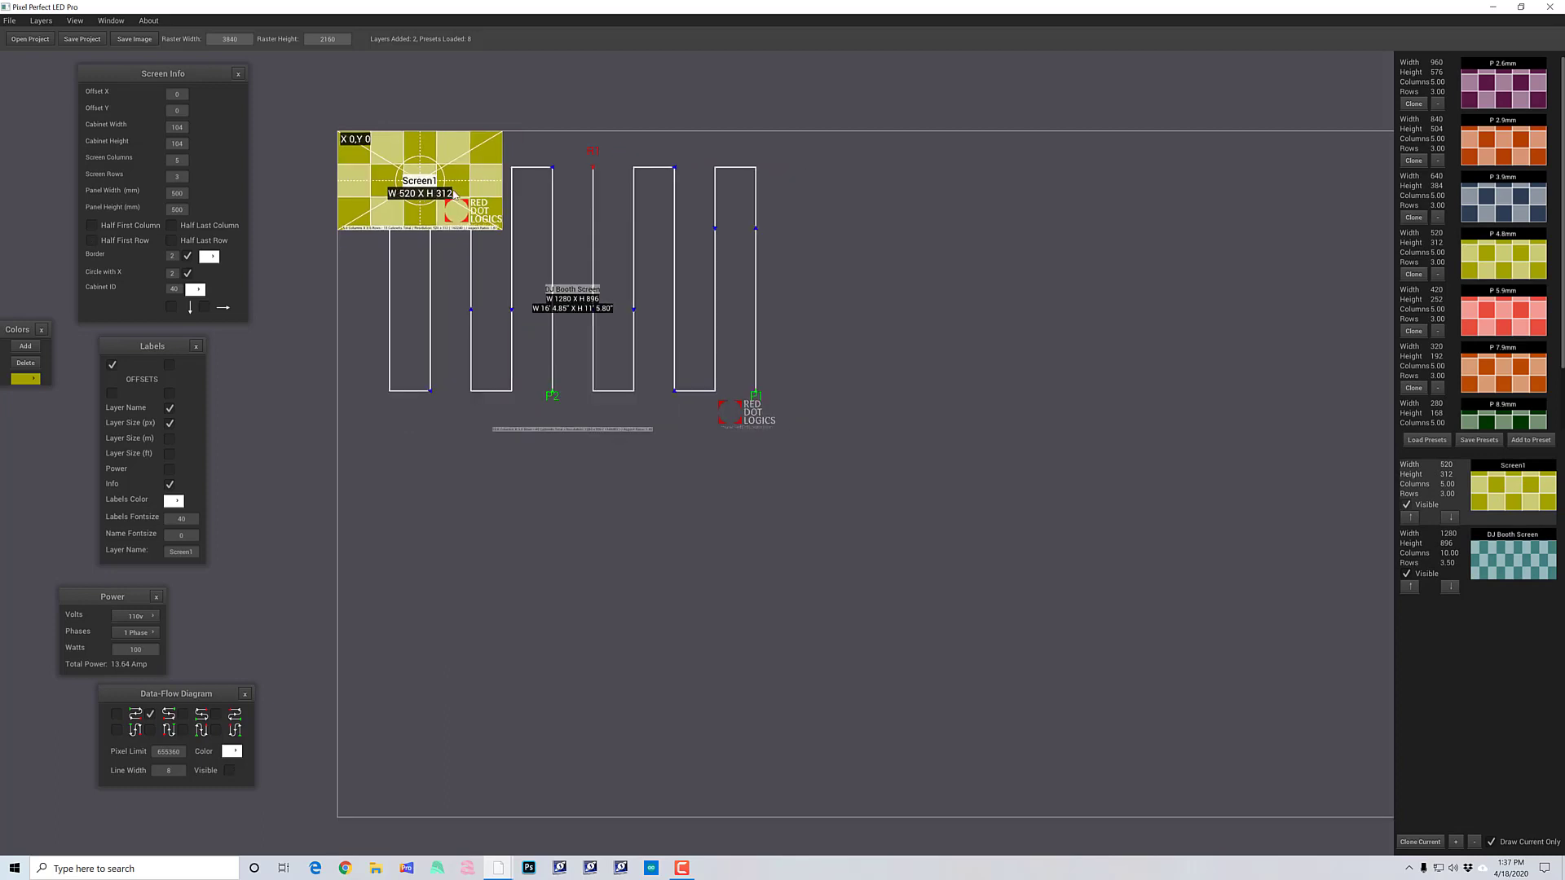
# Step: Set Screen1 to 10 screen columns and 6 screen rows
pyautogui.click(179, 160)
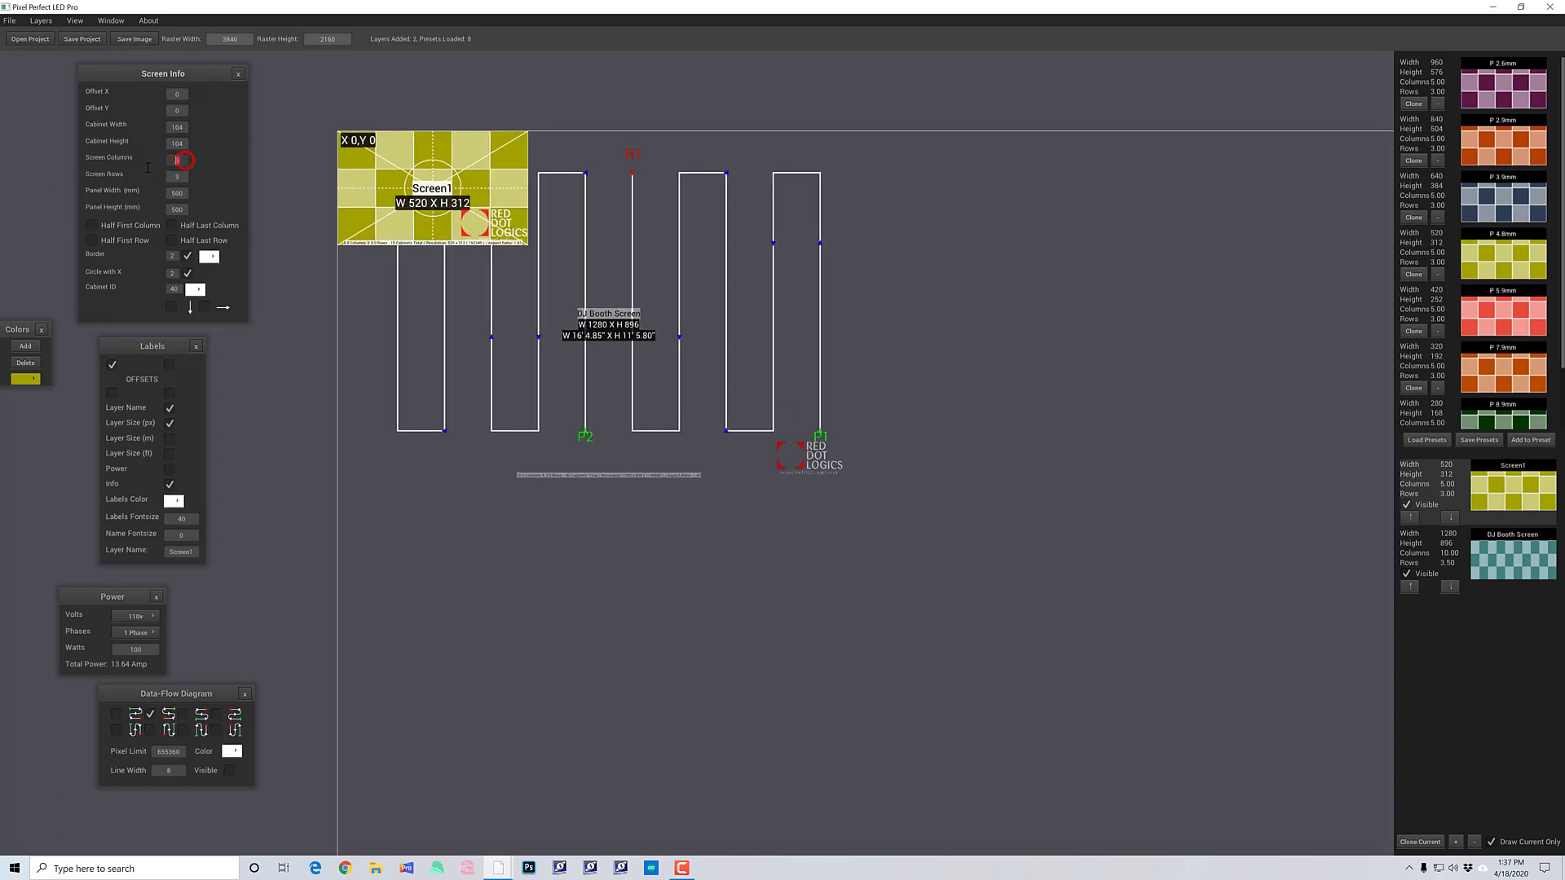
pyautogui.write('10')
pyautogui.press('Tab')
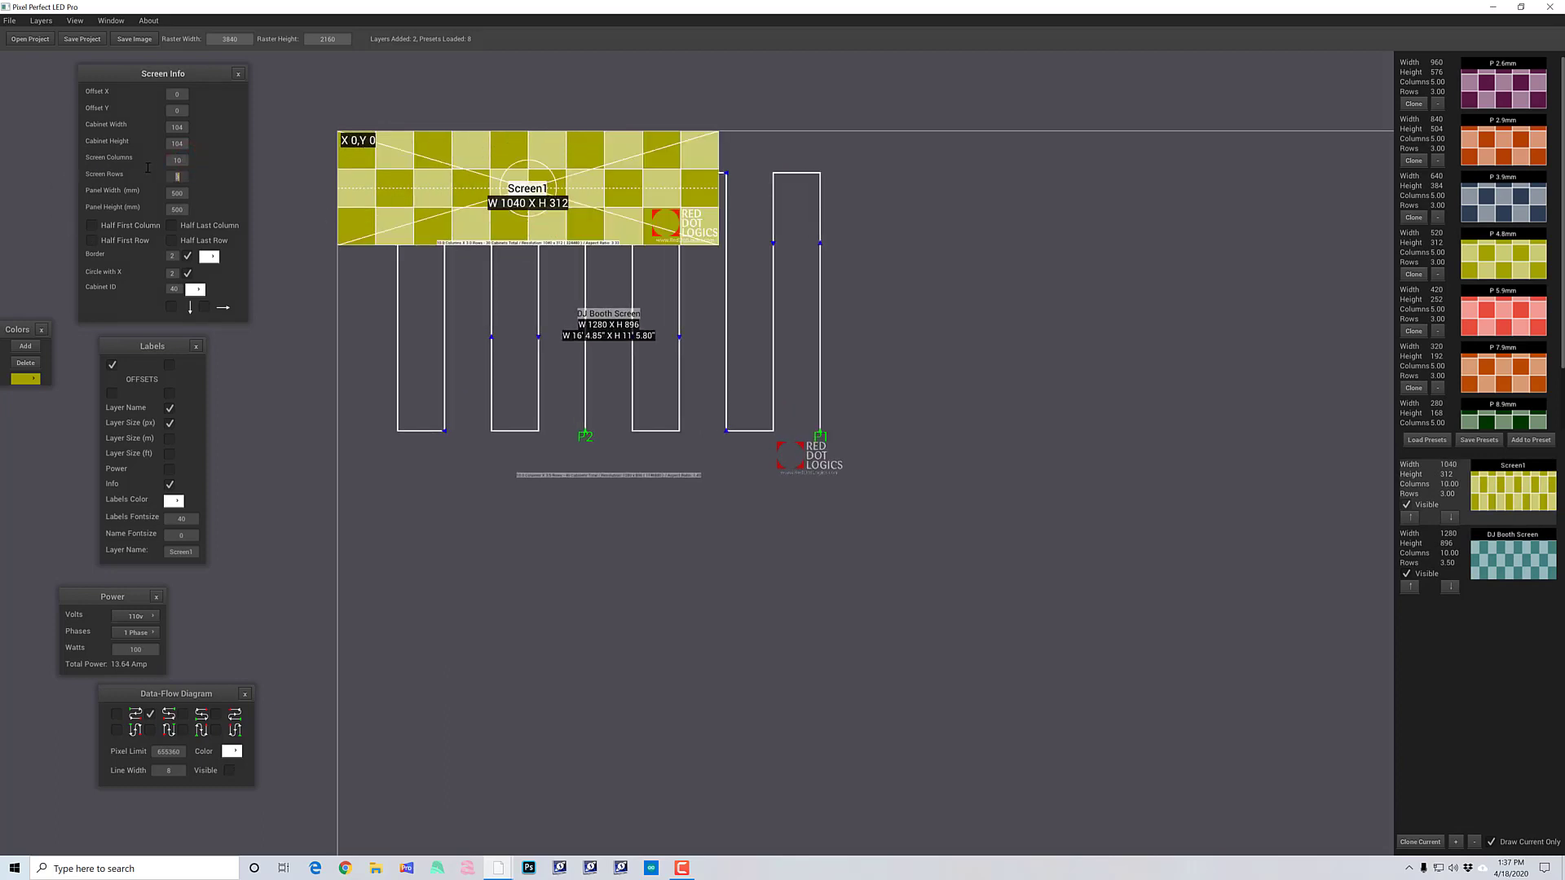
pyautogui.write('6')
pyautogui.press('Tab')
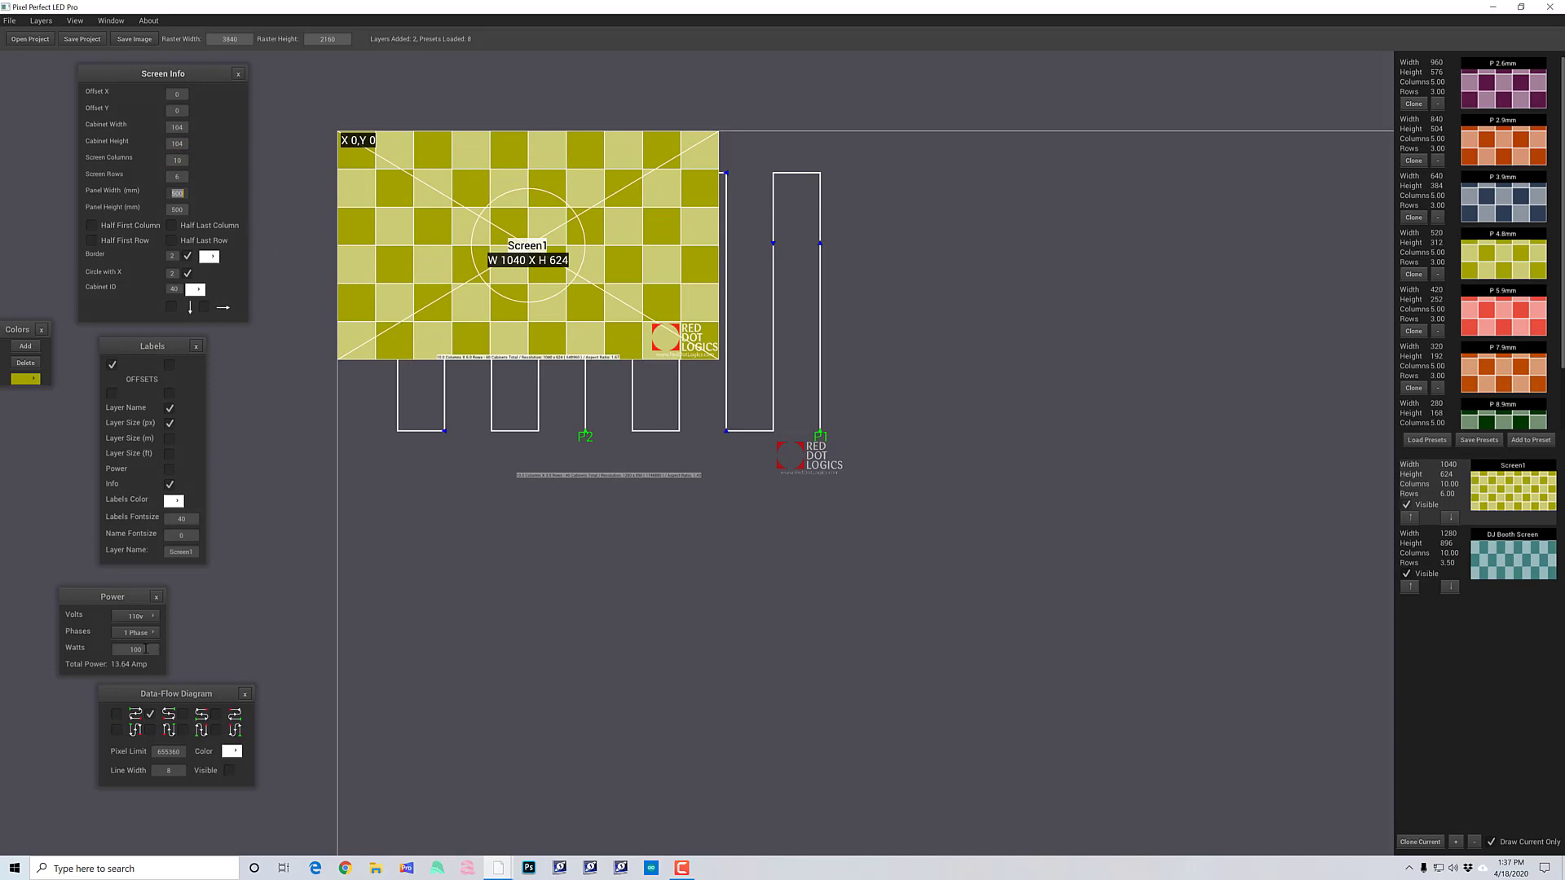
# Step: Show Screen1's data-flow diagram with the horizontal pattern starting at its bottom-left cabinet, and enlarge the screen to 20 columns by 10 rows
pyautogui.click(184, 716)
pyautogui.click(229, 771)
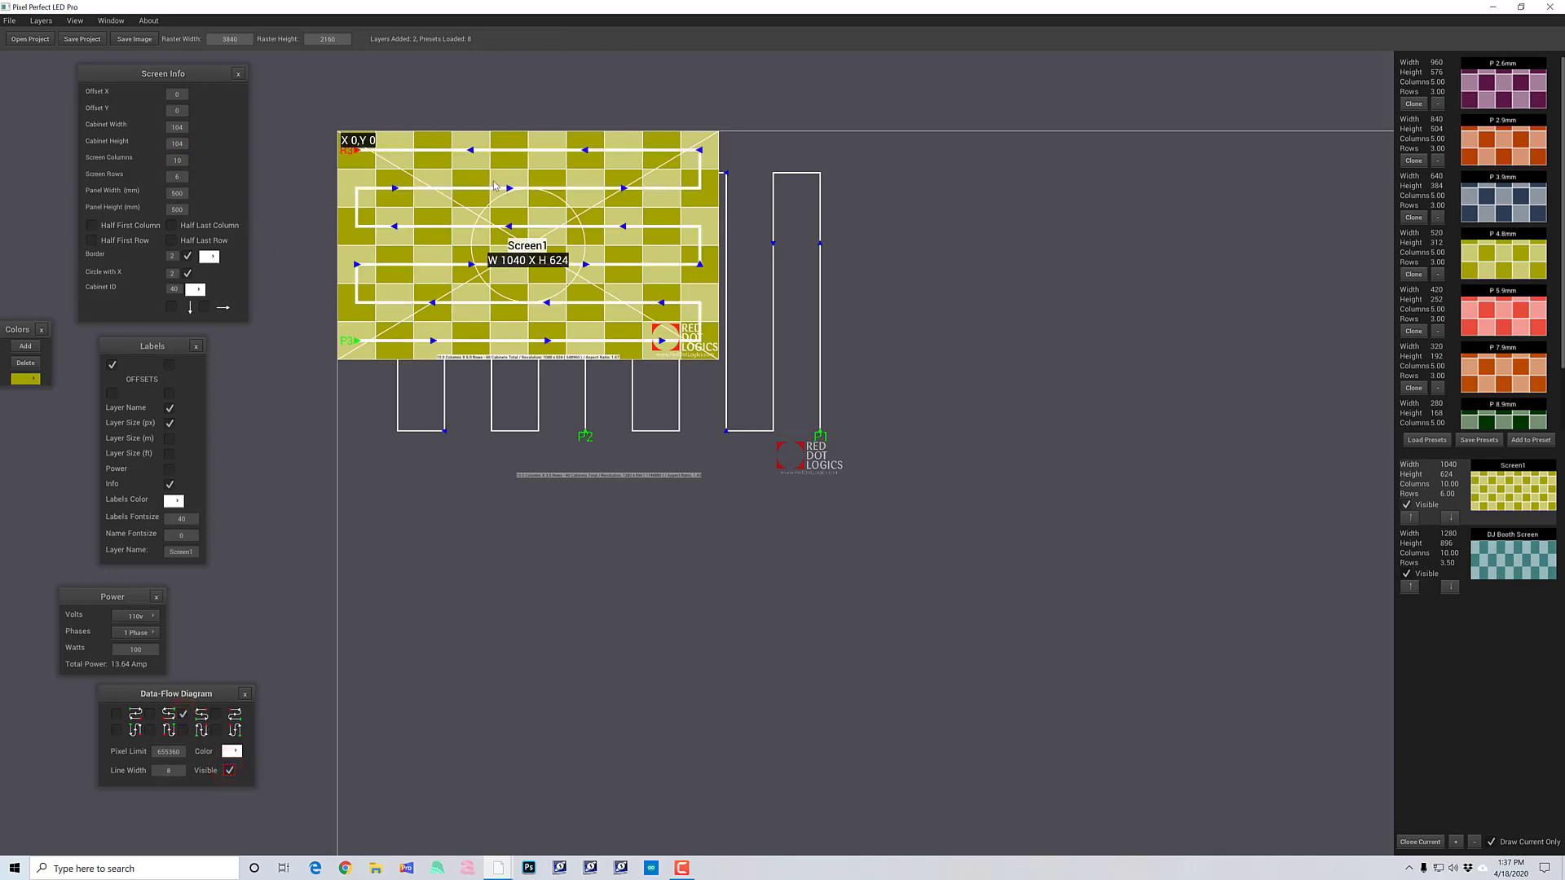
pyautogui.moveTo(513, 139); pyautogui.dragTo(382, 239)
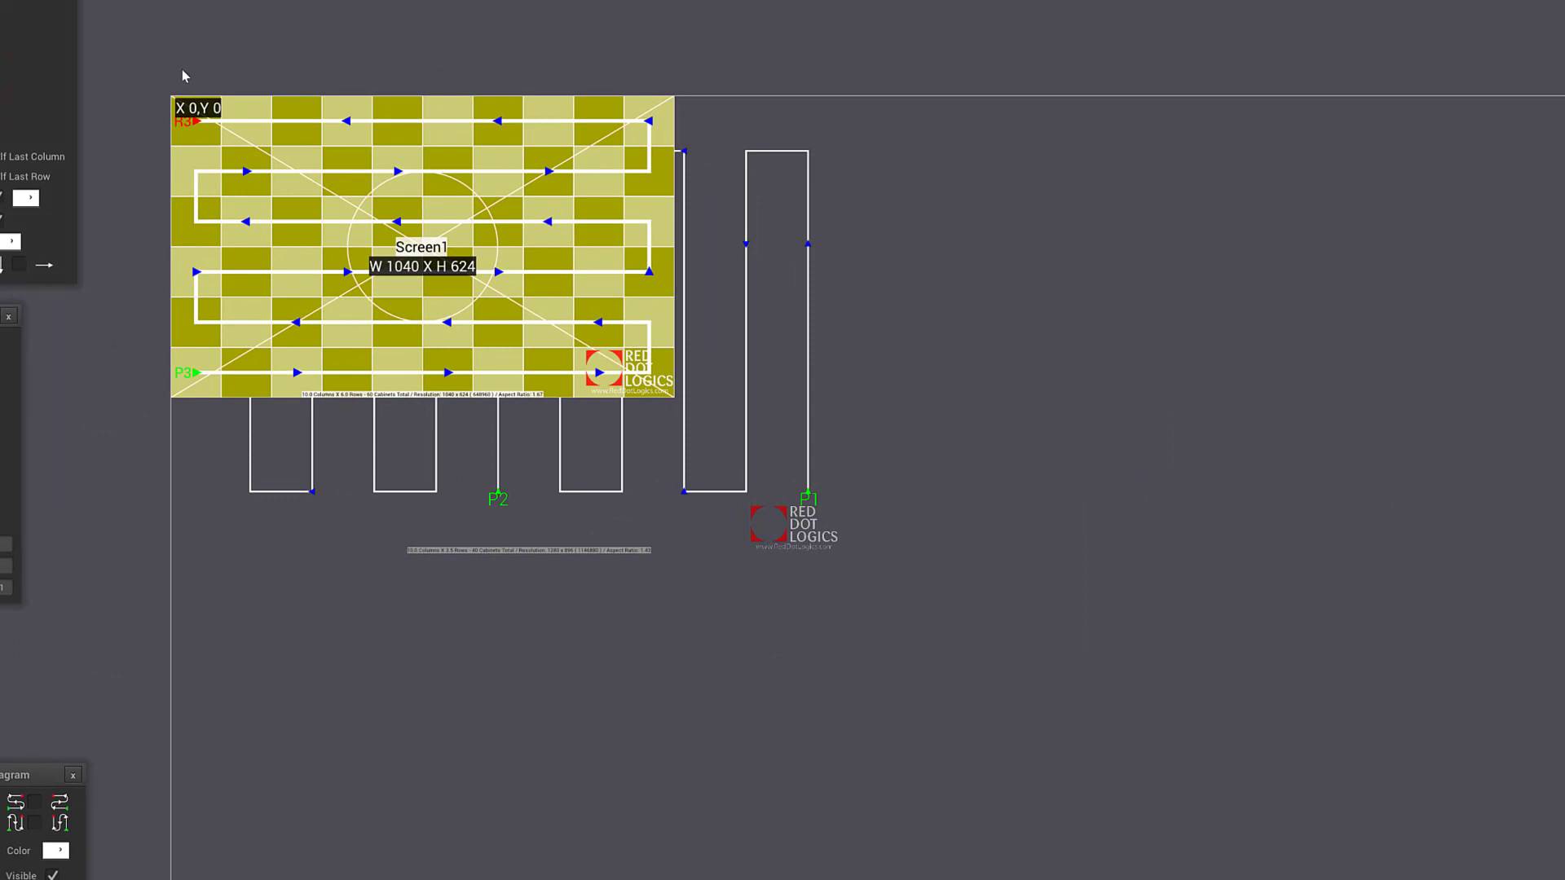
pyautogui.press('Return')
pyautogui.press('Return')
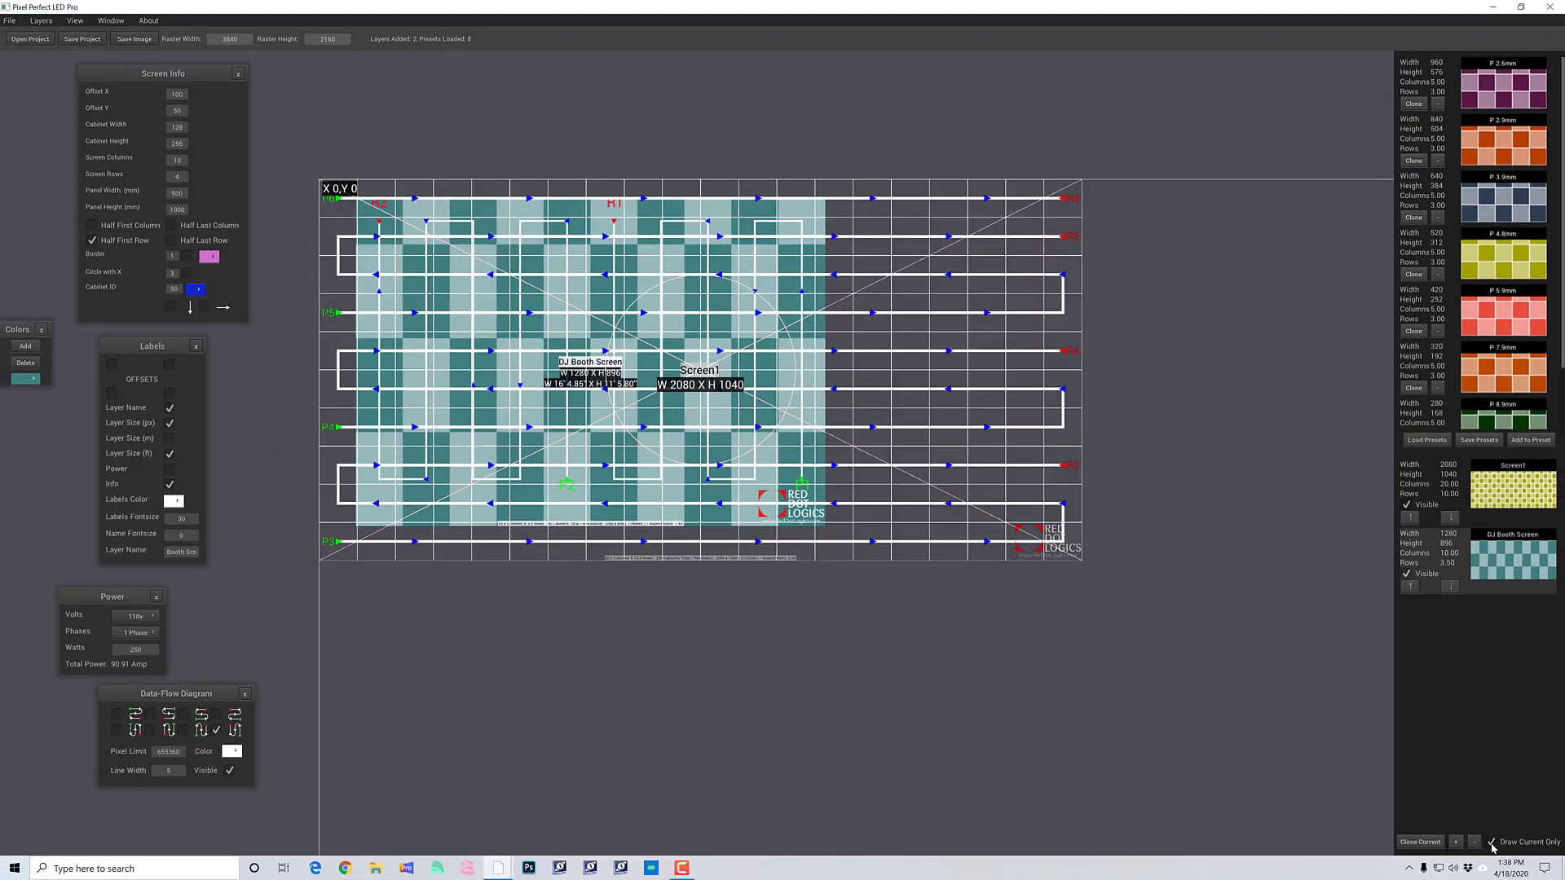
# Step: Turn off Draw Current Only and switch between the Screen1 and DJ Booth Screen layers to check how both are drawn
pyautogui.click(1493, 845)
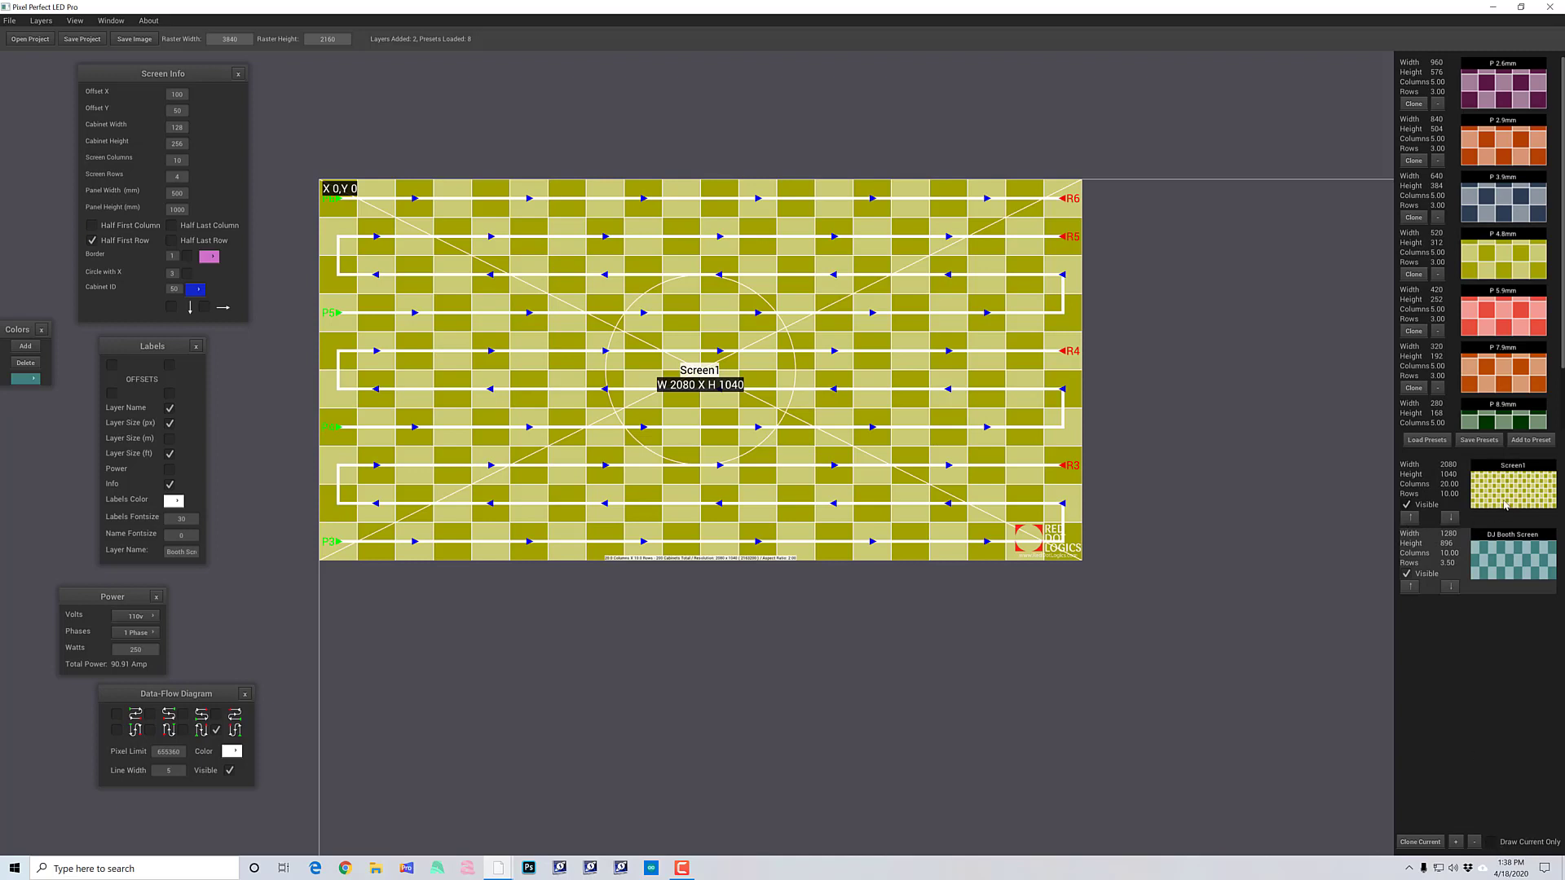
pyautogui.click(1504, 499)
pyautogui.click(1524, 564)
pyautogui.click(1507, 500)
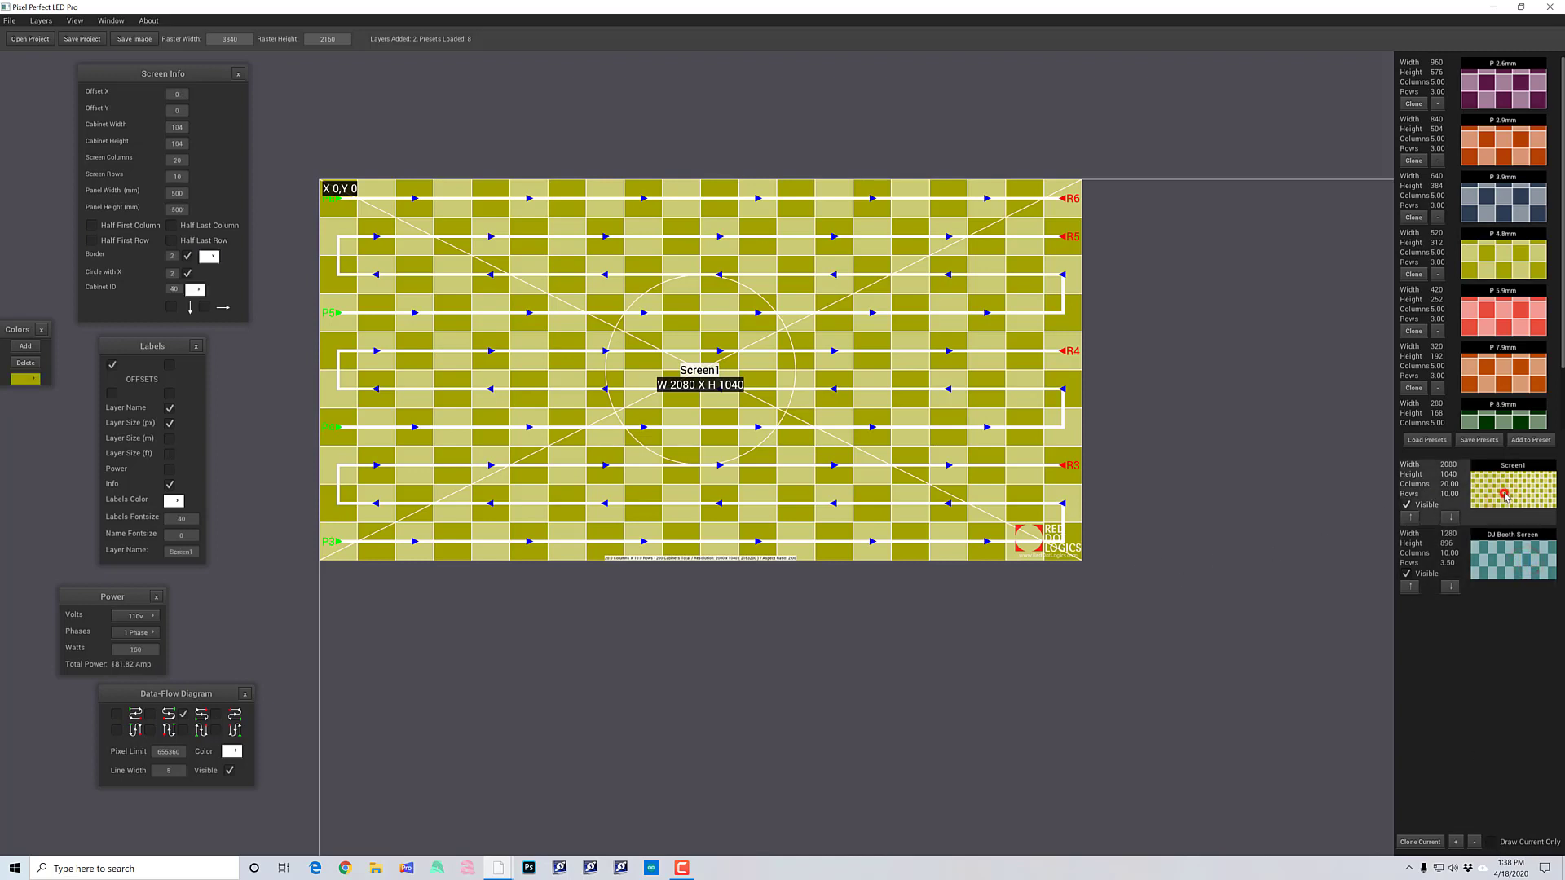
# Step: Examine the offset, cabinet size and panel fields of DJ Booth Screen and compare them with those of Screen1
pyautogui.click(1522, 563)
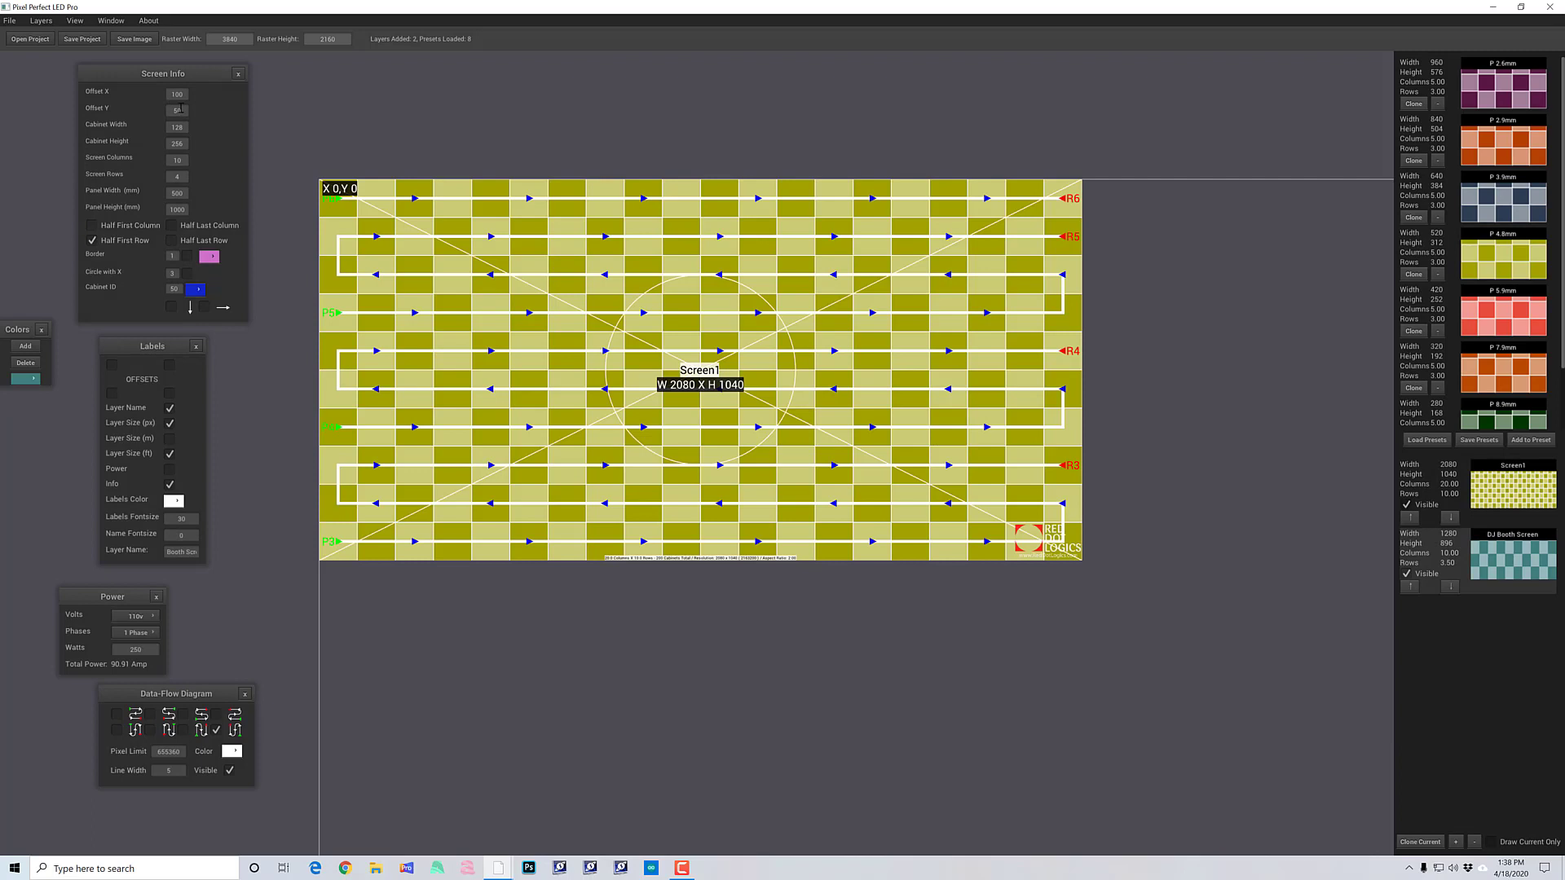
pyautogui.click(181, 109)
pyautogui.click(182, 112)
pyautogui.click(183, 95)
pyautogui.click(185, 126)
pyautogui.click(185, 148)
pyautogui.moveTo(185, 150); pyautogui.dragTo(179, 197)
pyautogui.click(1516, 483)
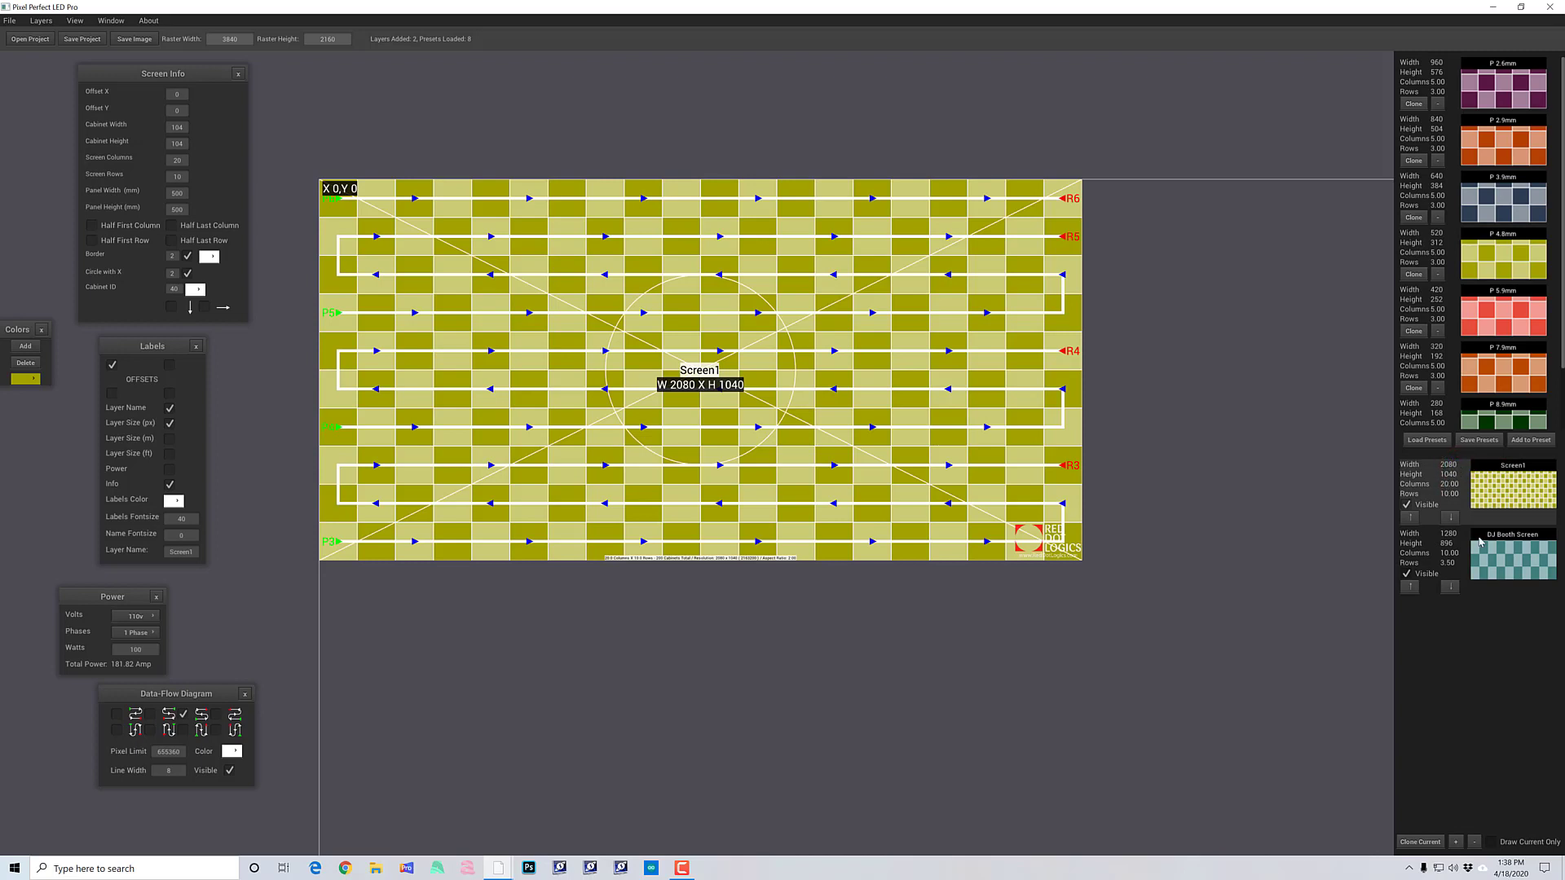
# Step: Set DJ Booth Screen's Offset X to 2080, matching the width of Screen1
pyautogui.click(1496, 562)
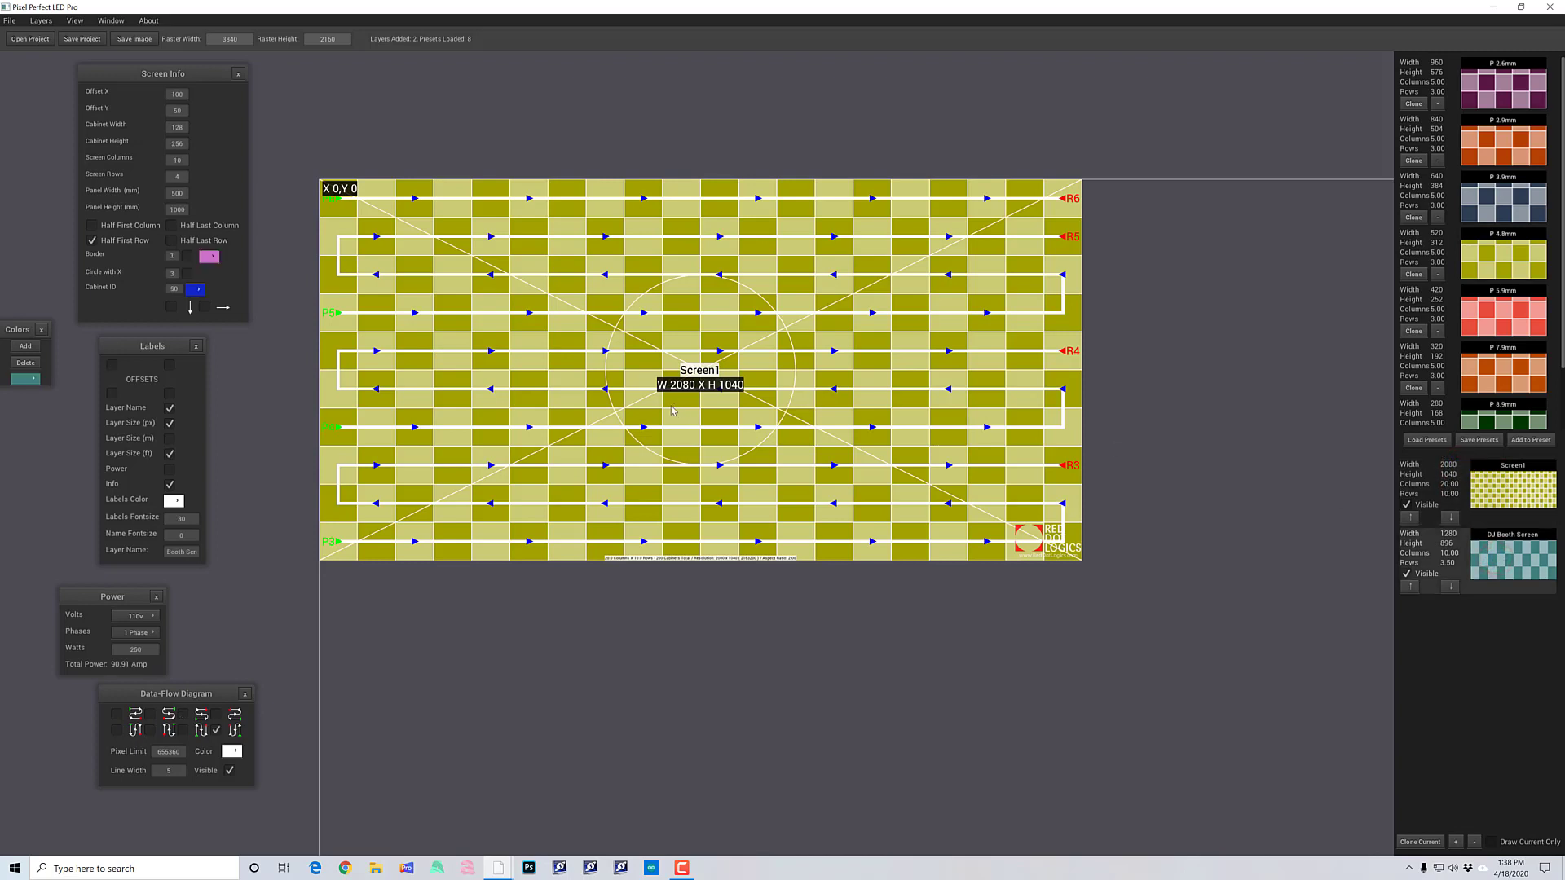
pyautogui.doubleClick(180, 94)
pyautogui.write('2080')
pyautogui.press('Return')
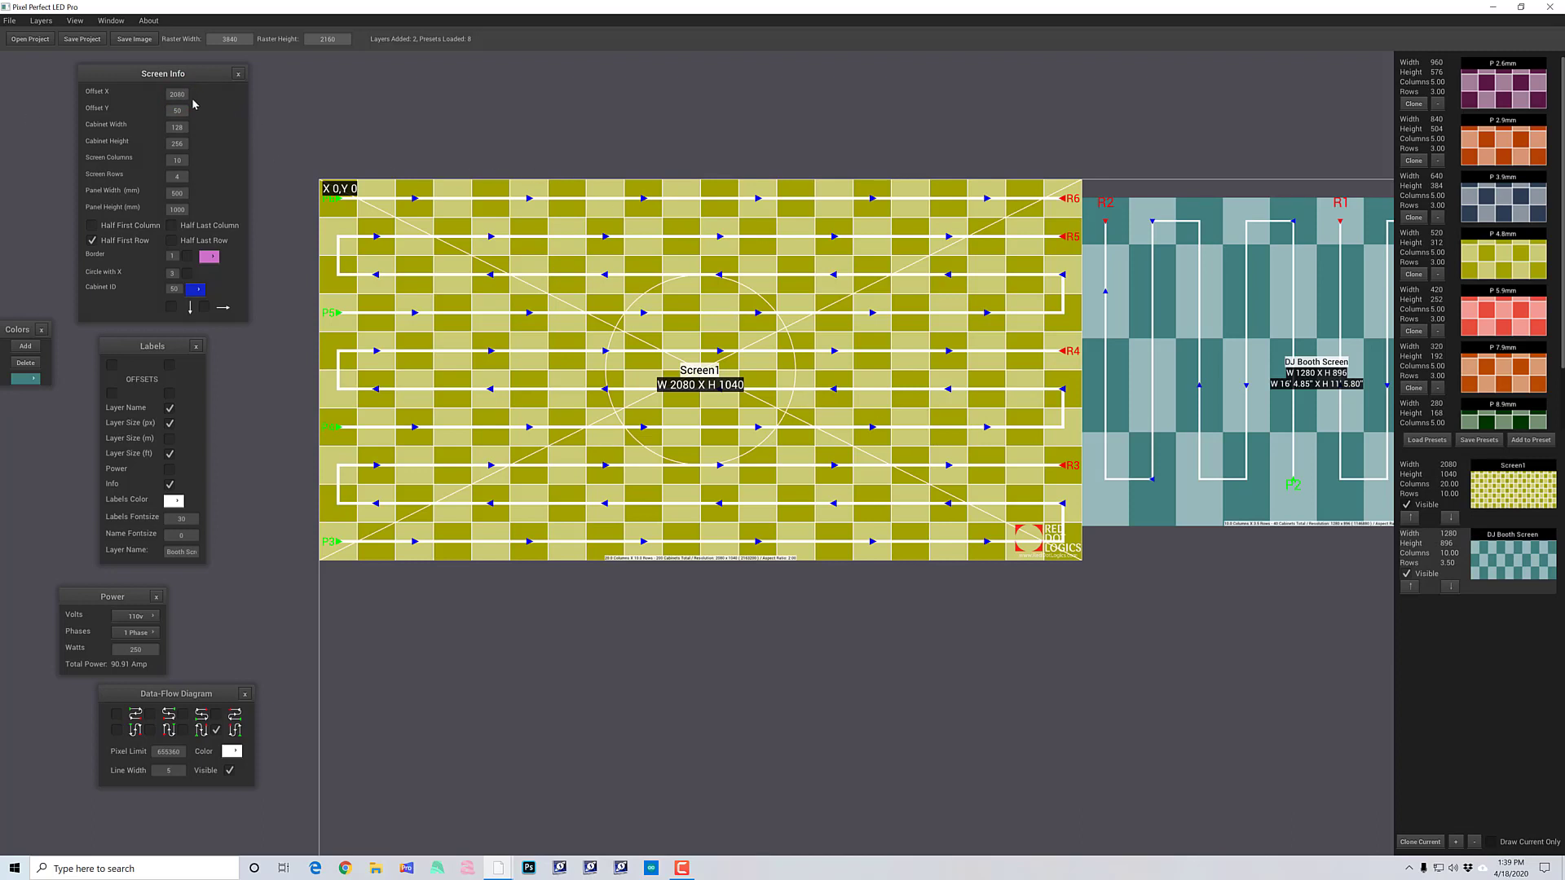
# Step: Reset DJ Booth Screen's Offset X to 0
pyautogui.moveTo(185, 96); pyautogui.dragTo(102, 94)
pyautogui.write('0')
pyautogui.press('Return')
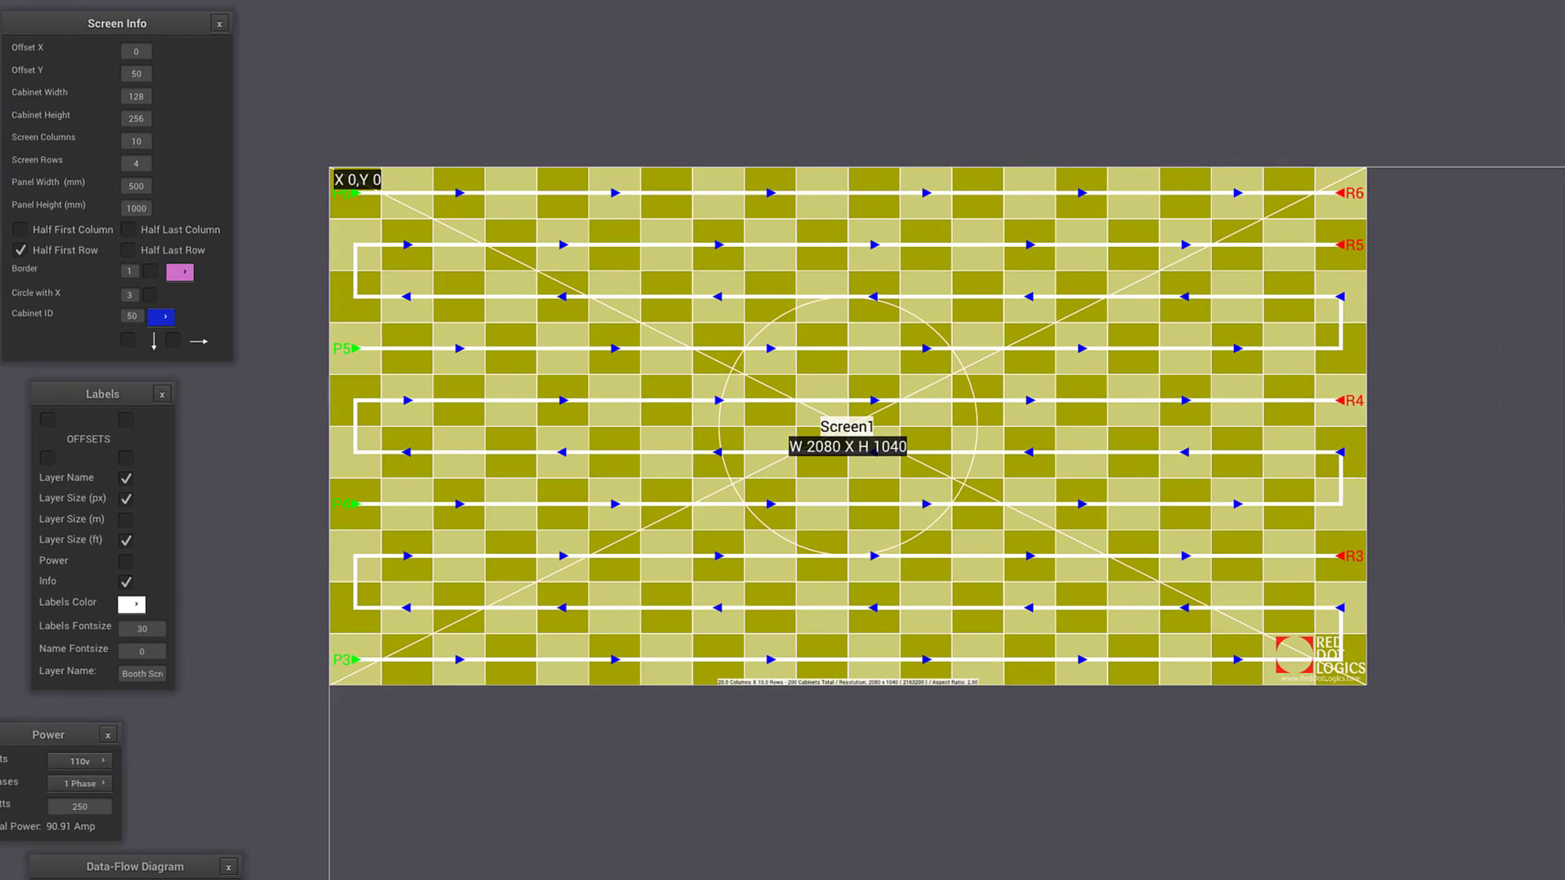
# Step: Check Screen1's cabinet width and column count, and enter DJ Booth Screen's Offset X as the calculation 104*20
pyautogui.click(1513, 491)
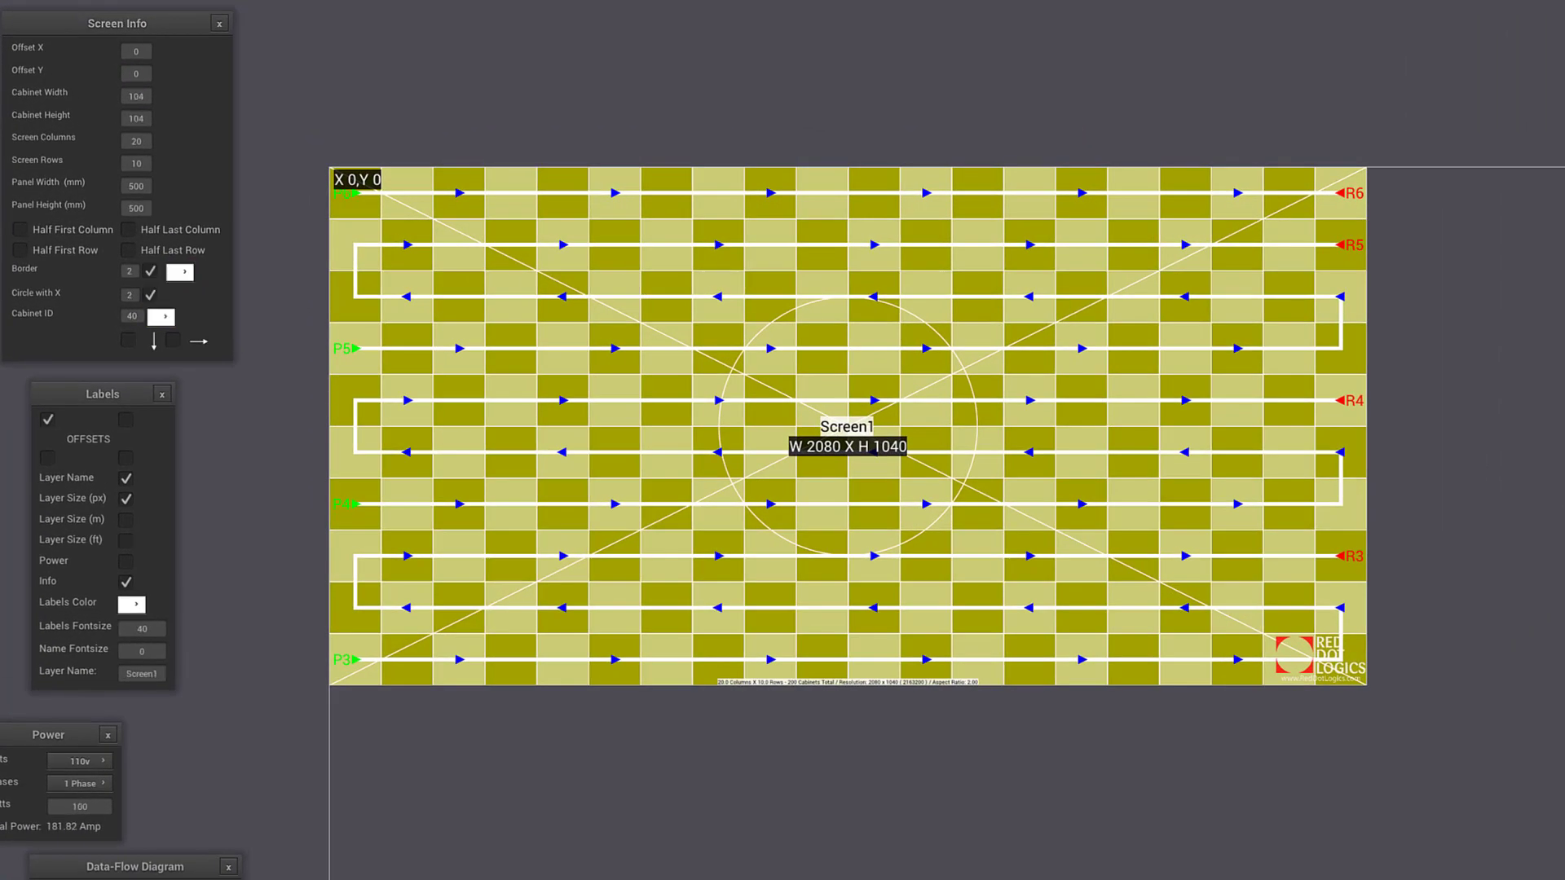
pyautogui.click(139, 96)
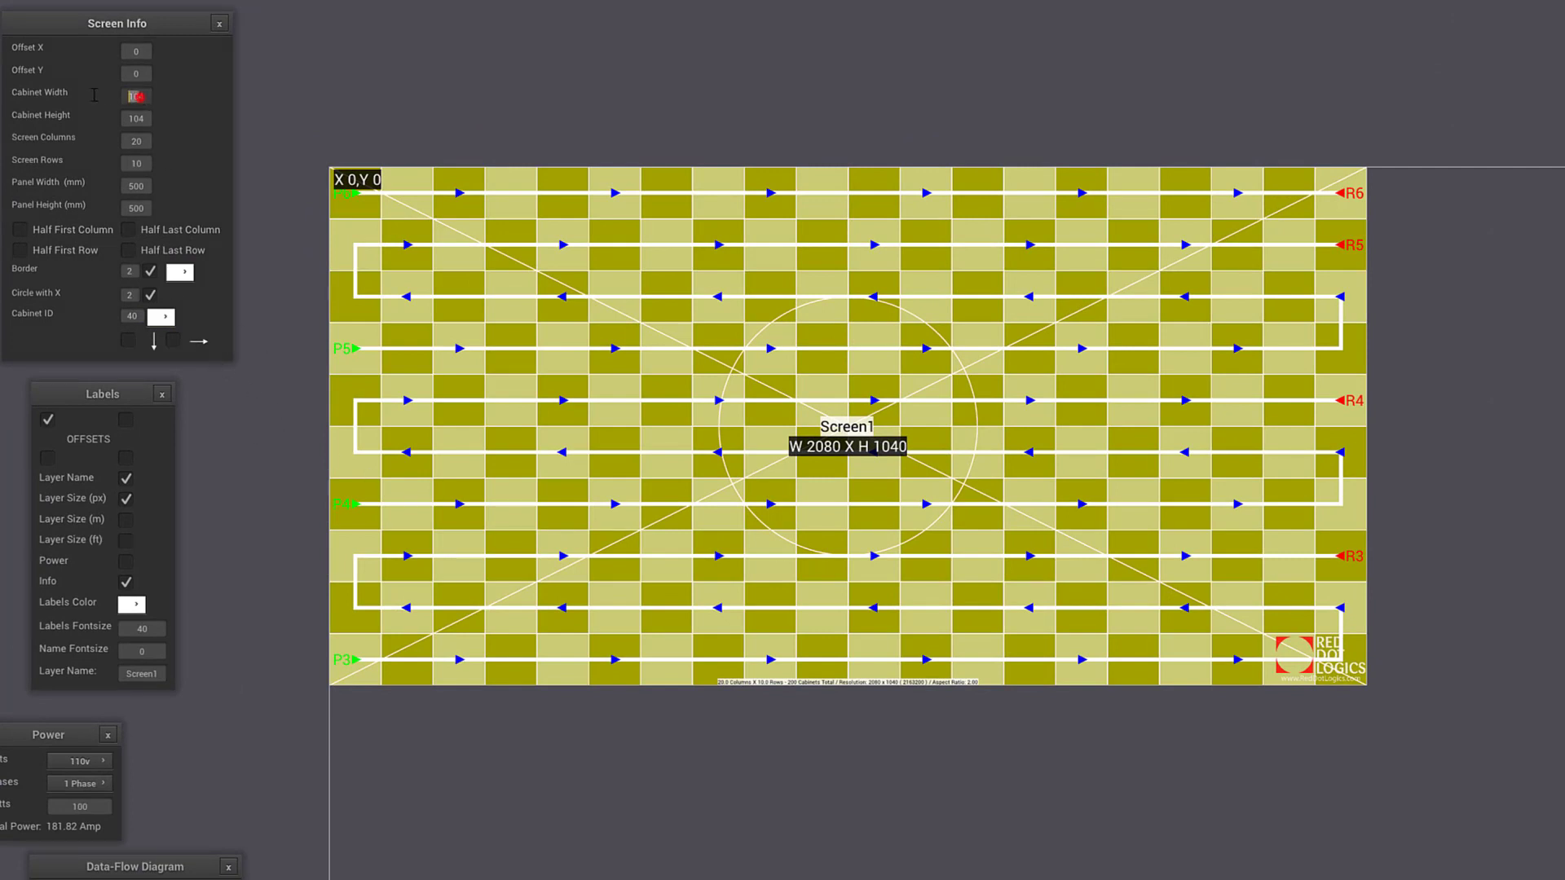
pyautogui.click(137, 141)
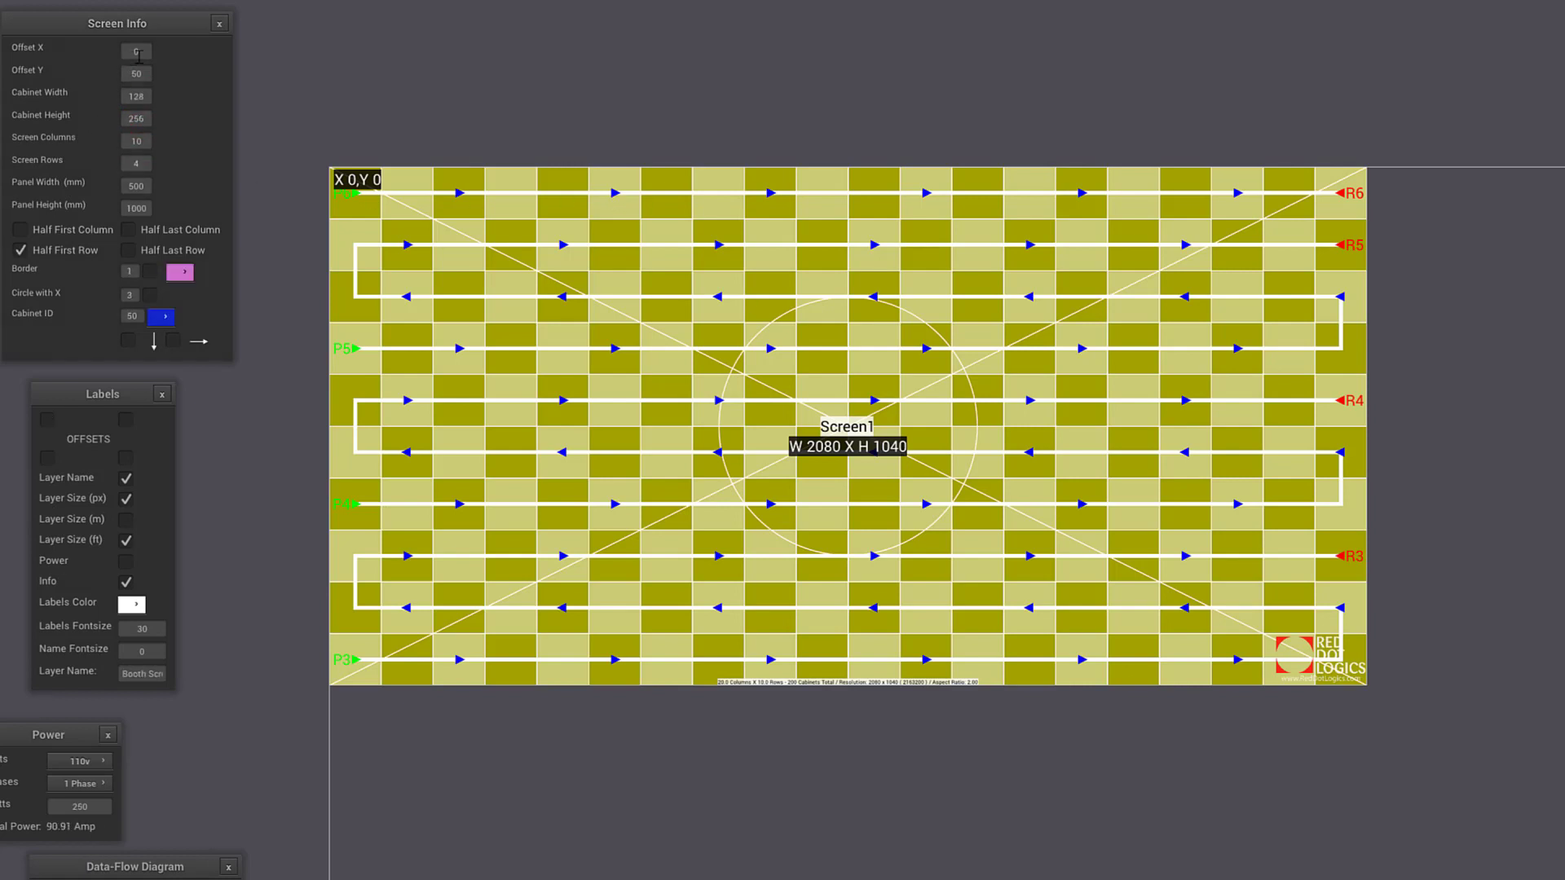
pyautogui.click(137, 51)
pyautogui.write('104')
pyautogui.write('*20')
pyautogui.press('Return')
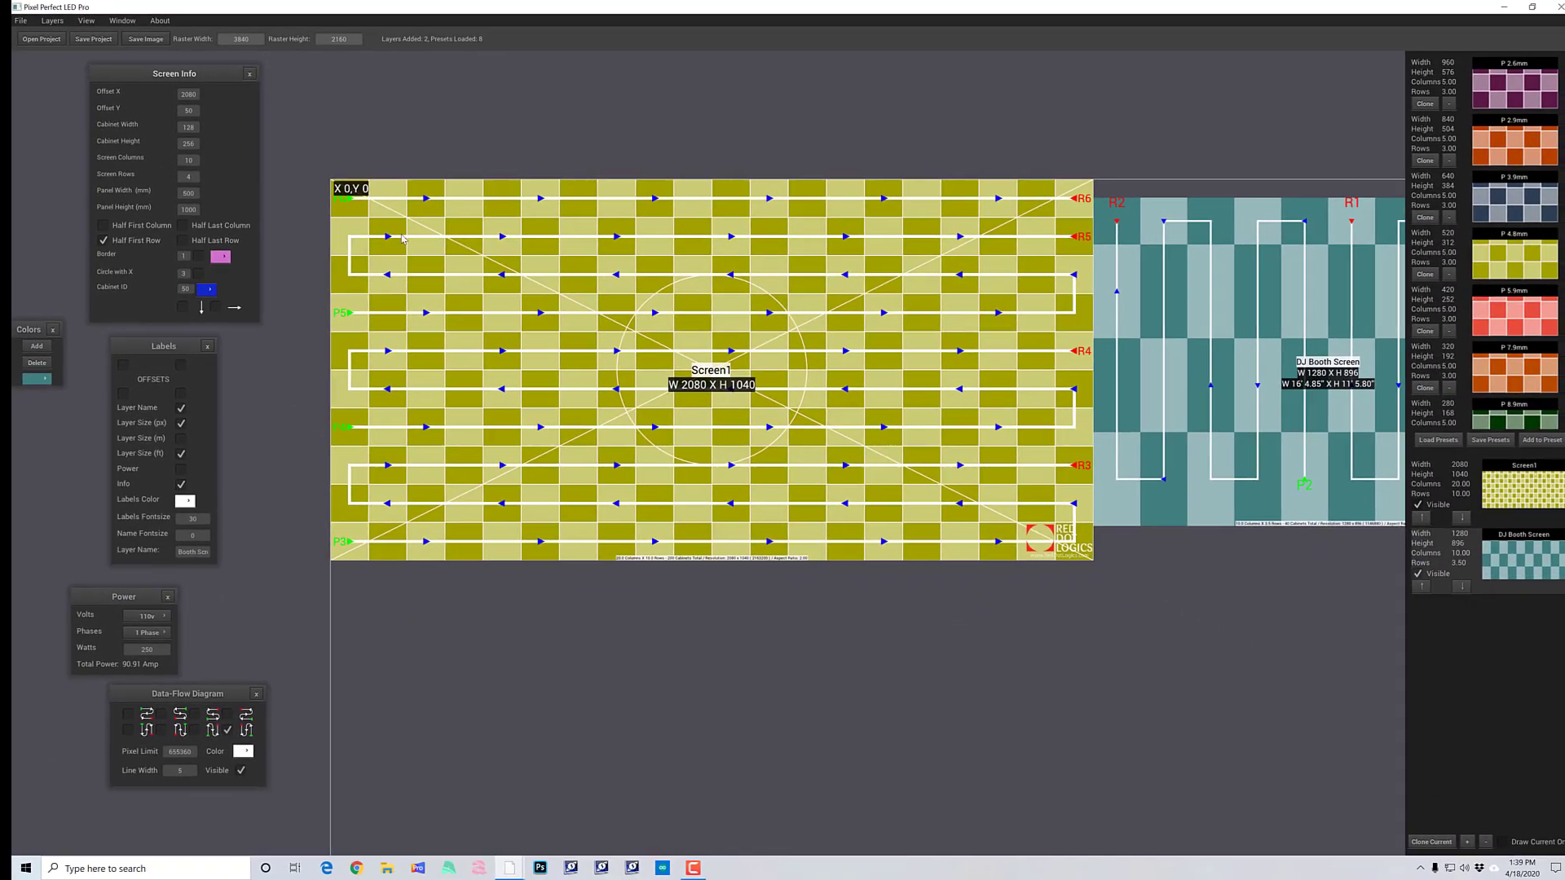
# Step: Try a cabinet height of 128 on DJ Booth Screen and return it to 256
pyautogui.doubleClick(177, 143)
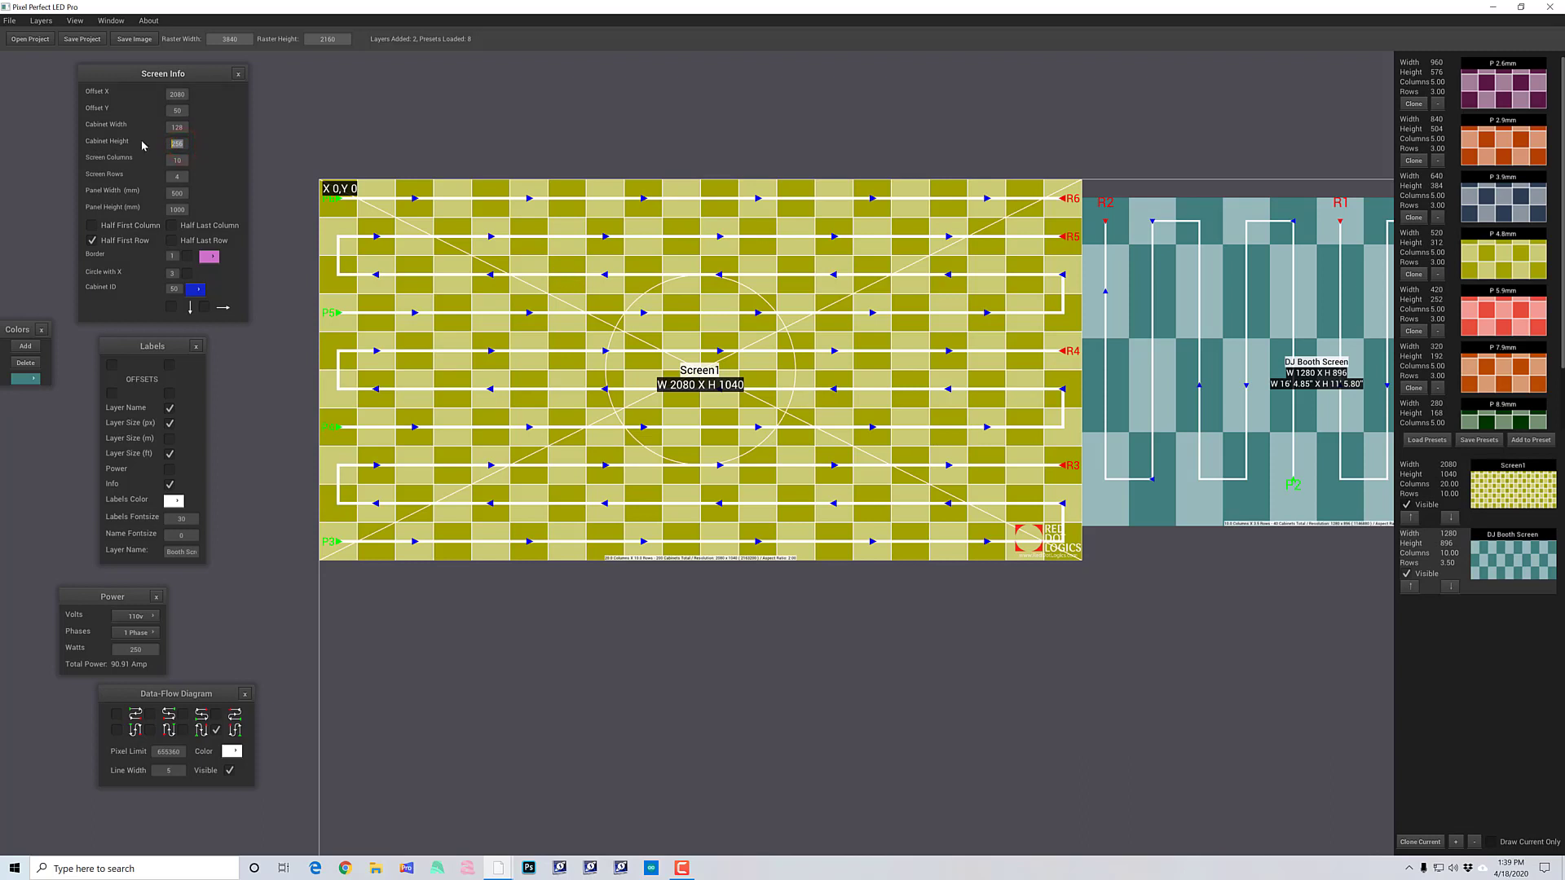
pyautogui.click(182, 143)
pyautogui.press('Return')
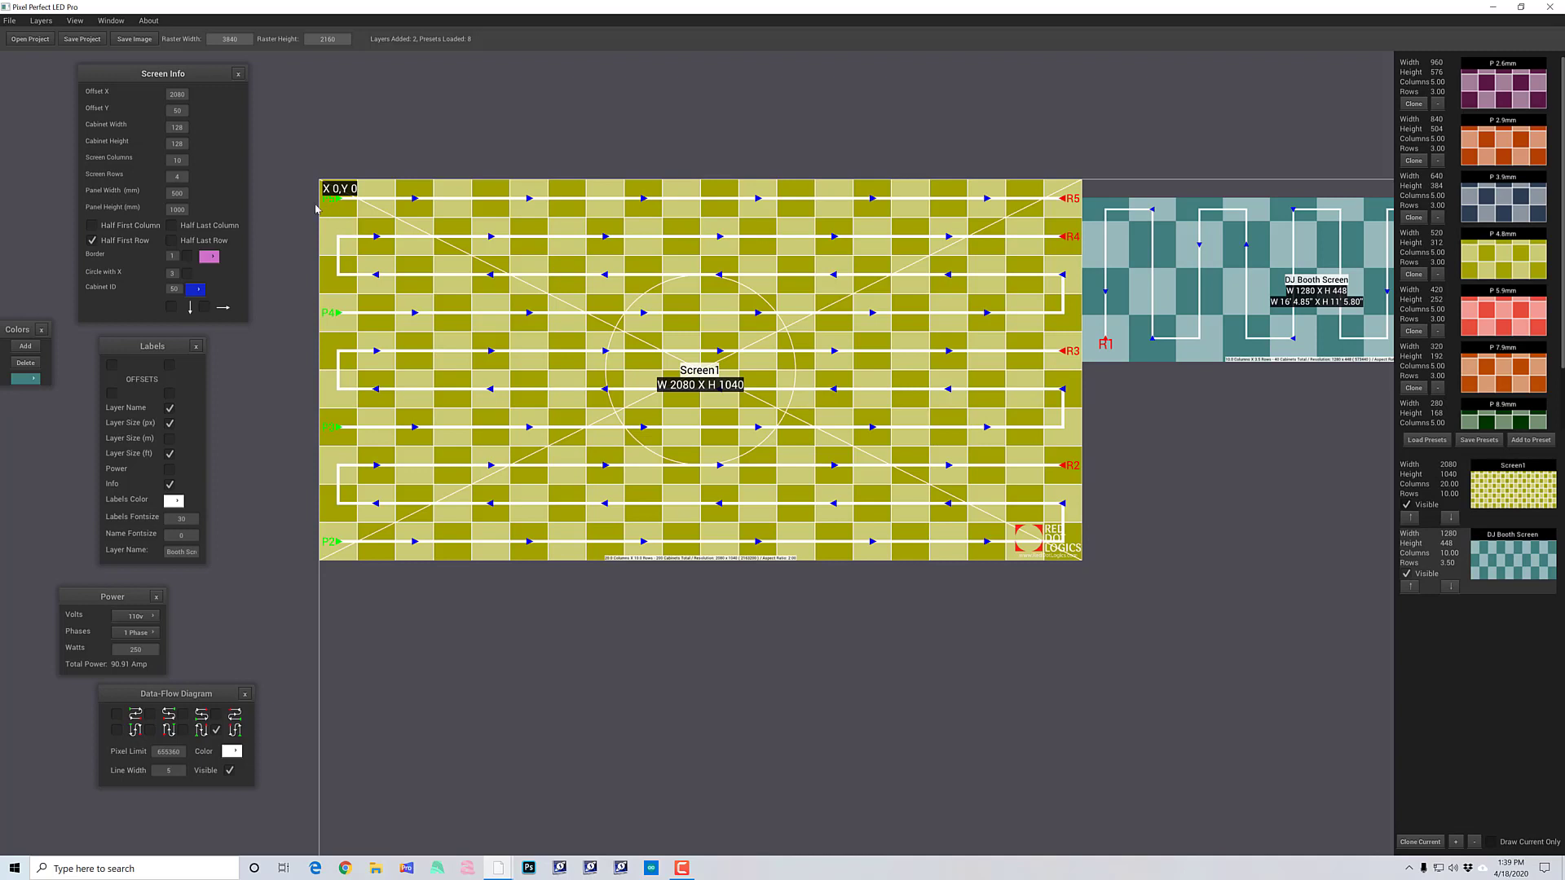
pyautogui.click(177, 143)
pyautogui.write('256')
pyautogui.press('Return')
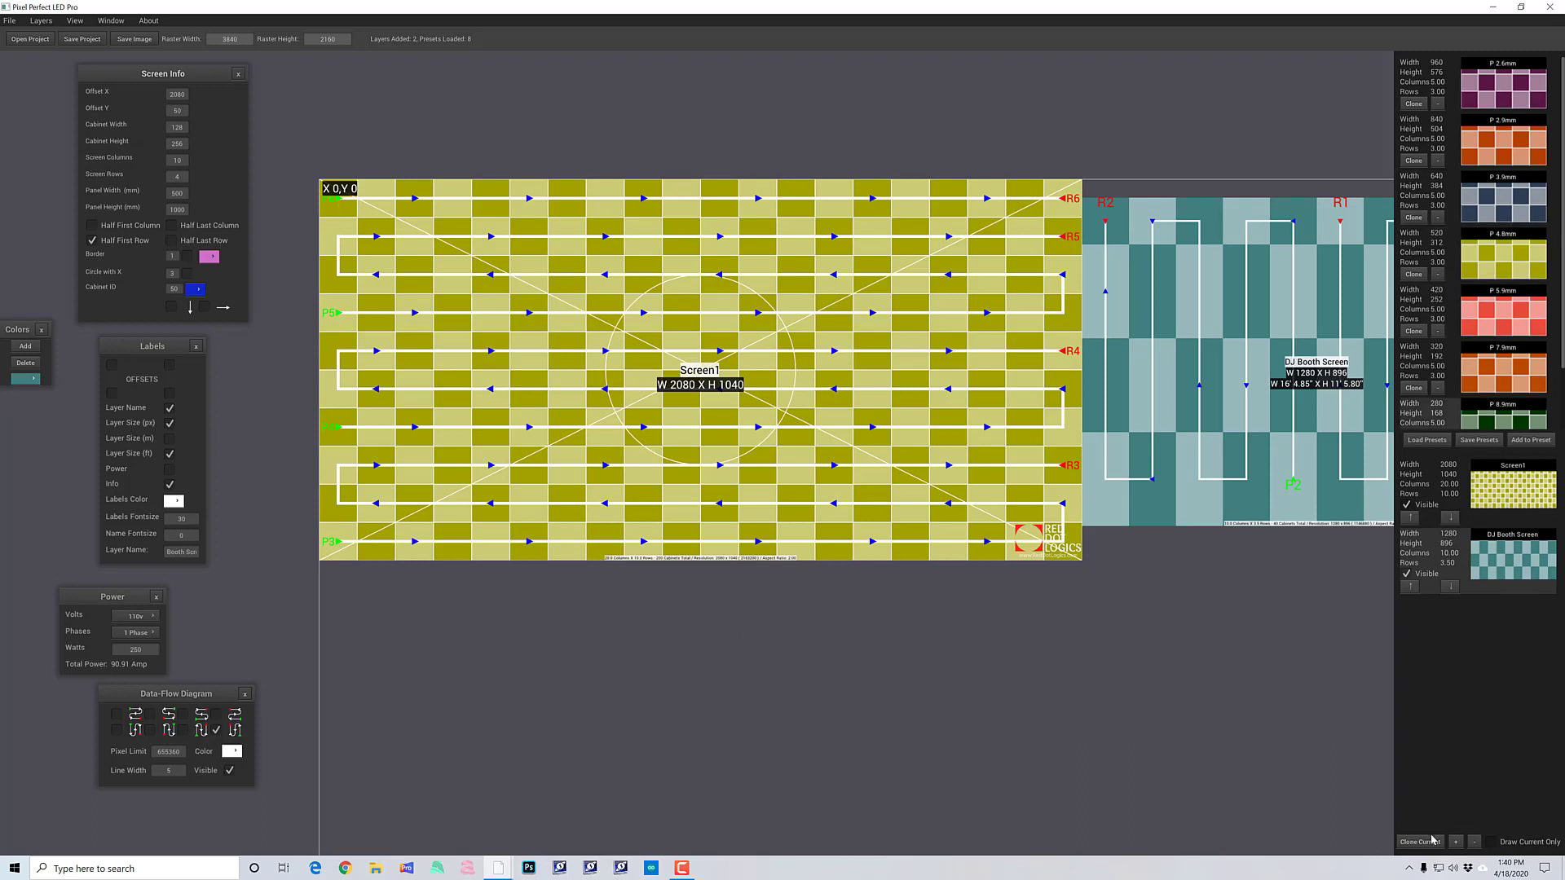
# Step: Rename the Screen1 layer to IMAG SR
pyautogui.click(1457, 844)
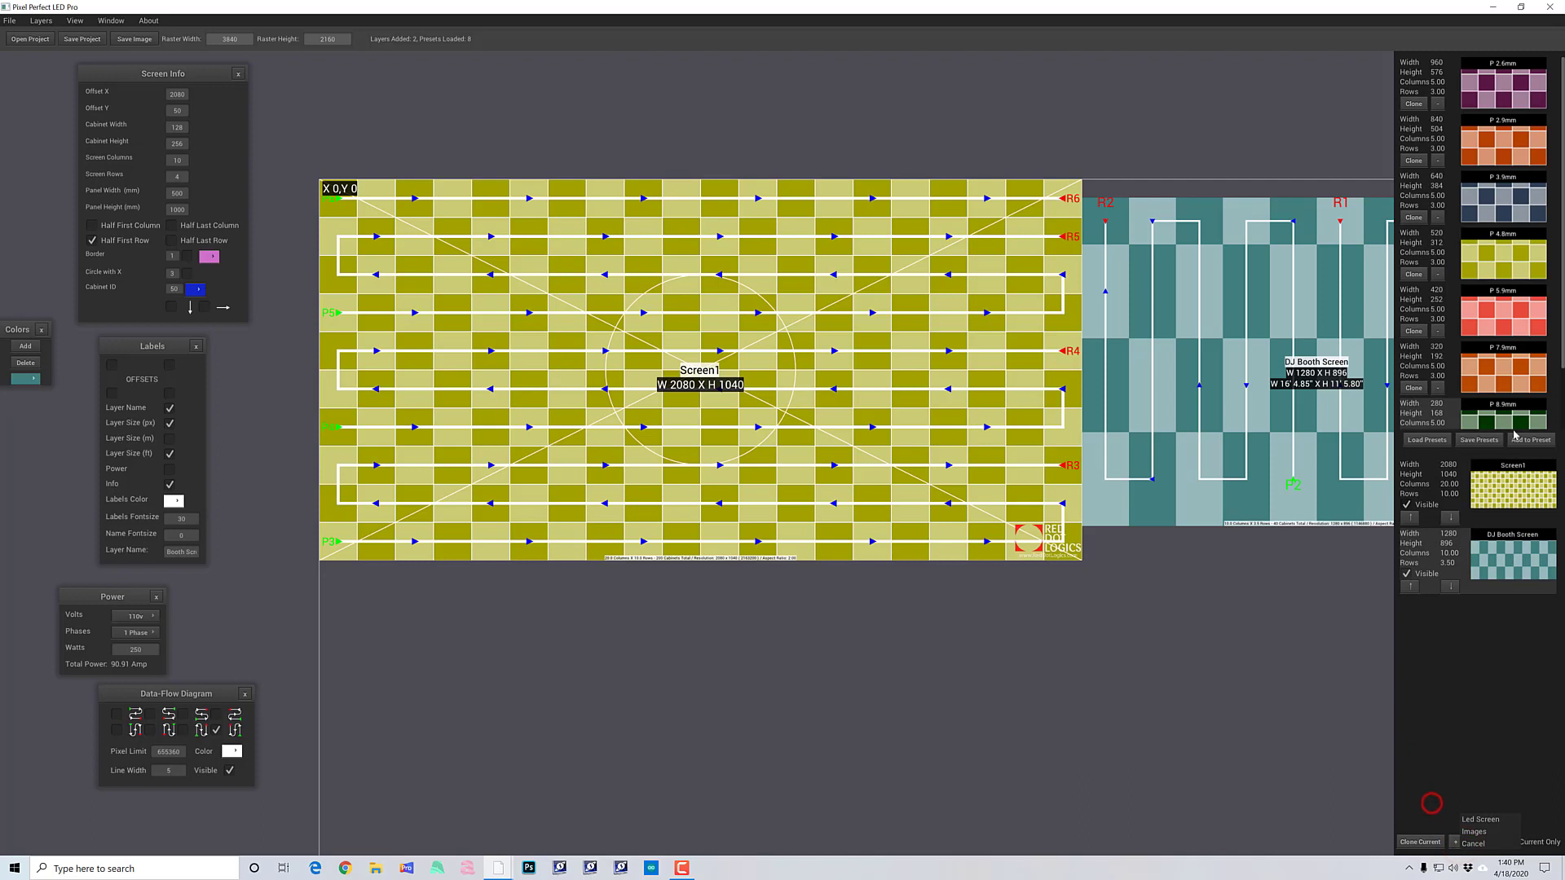
pyautogui.click(1515, 488)
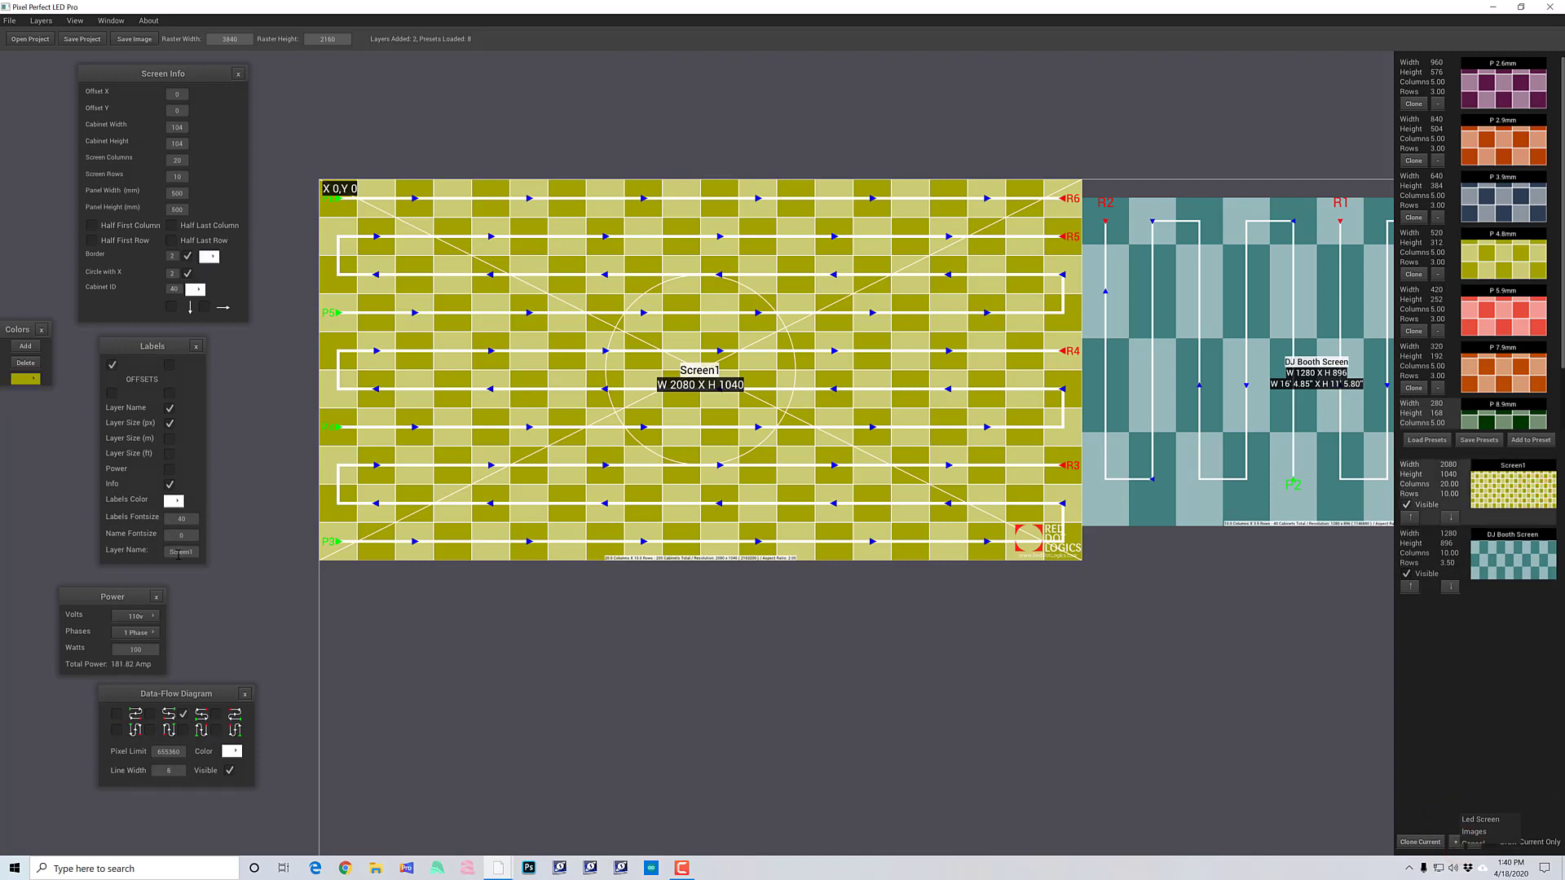
pyautogui.click(179, 552)
pyautogui.write('ImAG')
pyautogui.press('Return')
# Step: Clone the IMAG SR screen and name the copy IMAG SL
pyautogui.click(1420, 842)
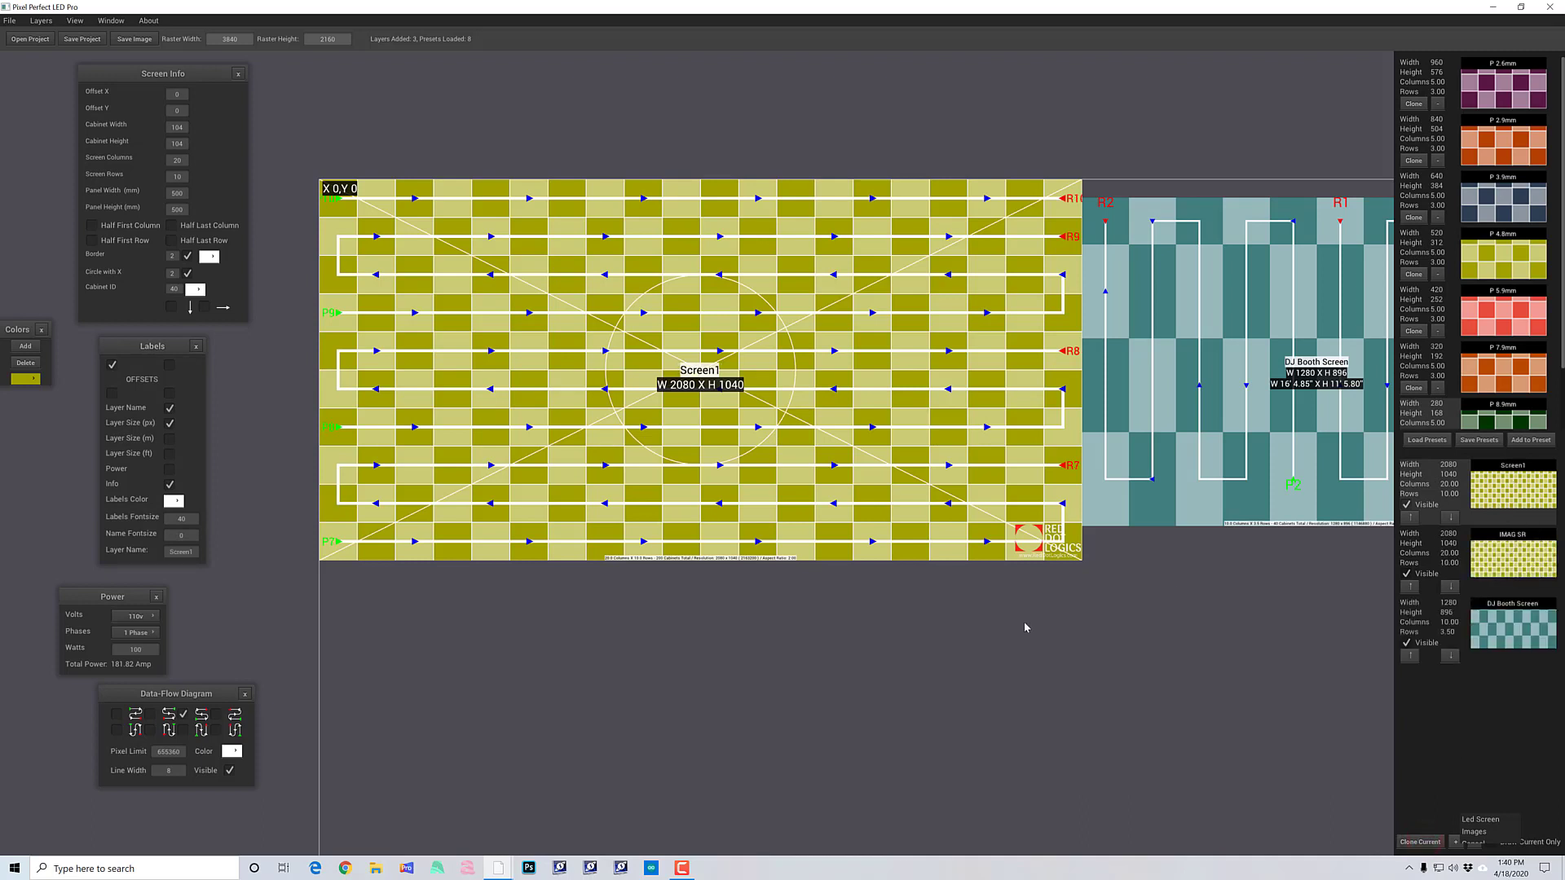
pyautogui.click(181, 551)
pyautogui.click(180, 550)
pyautogui.press('BackSpace')
pyautogui.press('BackSpace')
pyautogui.press('BackSpace')
pyautogui.write('IMA')
pyautogui.write('G SL')
pyautogui.press('Return')
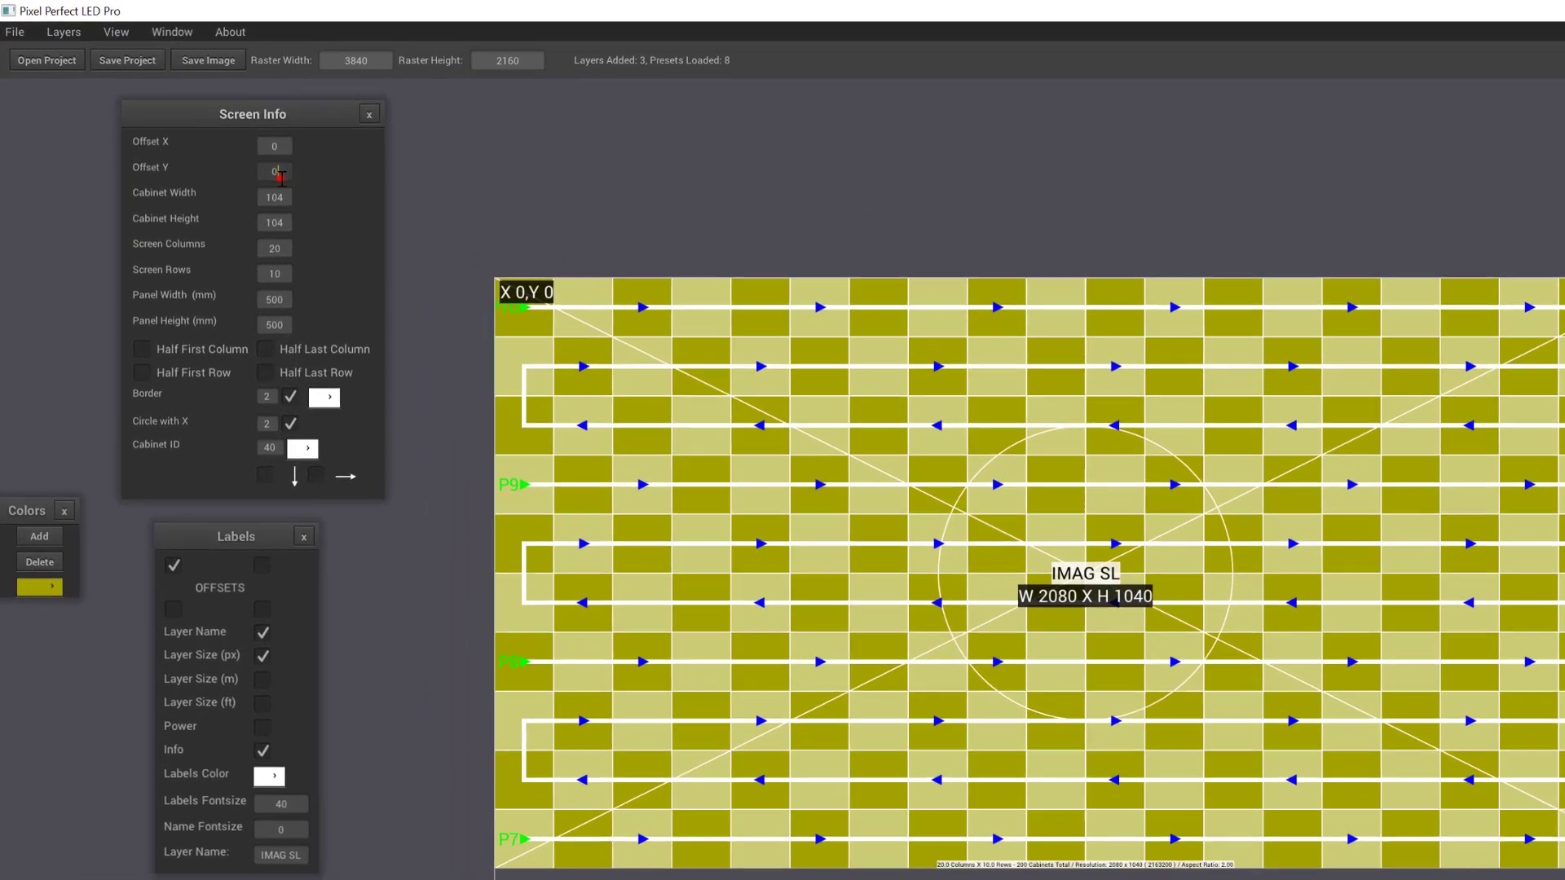
# Step: Set IMAG SL's Offset Y to 1040 so it sits directly below IMAG SR
pyautogui.click(177, 111)
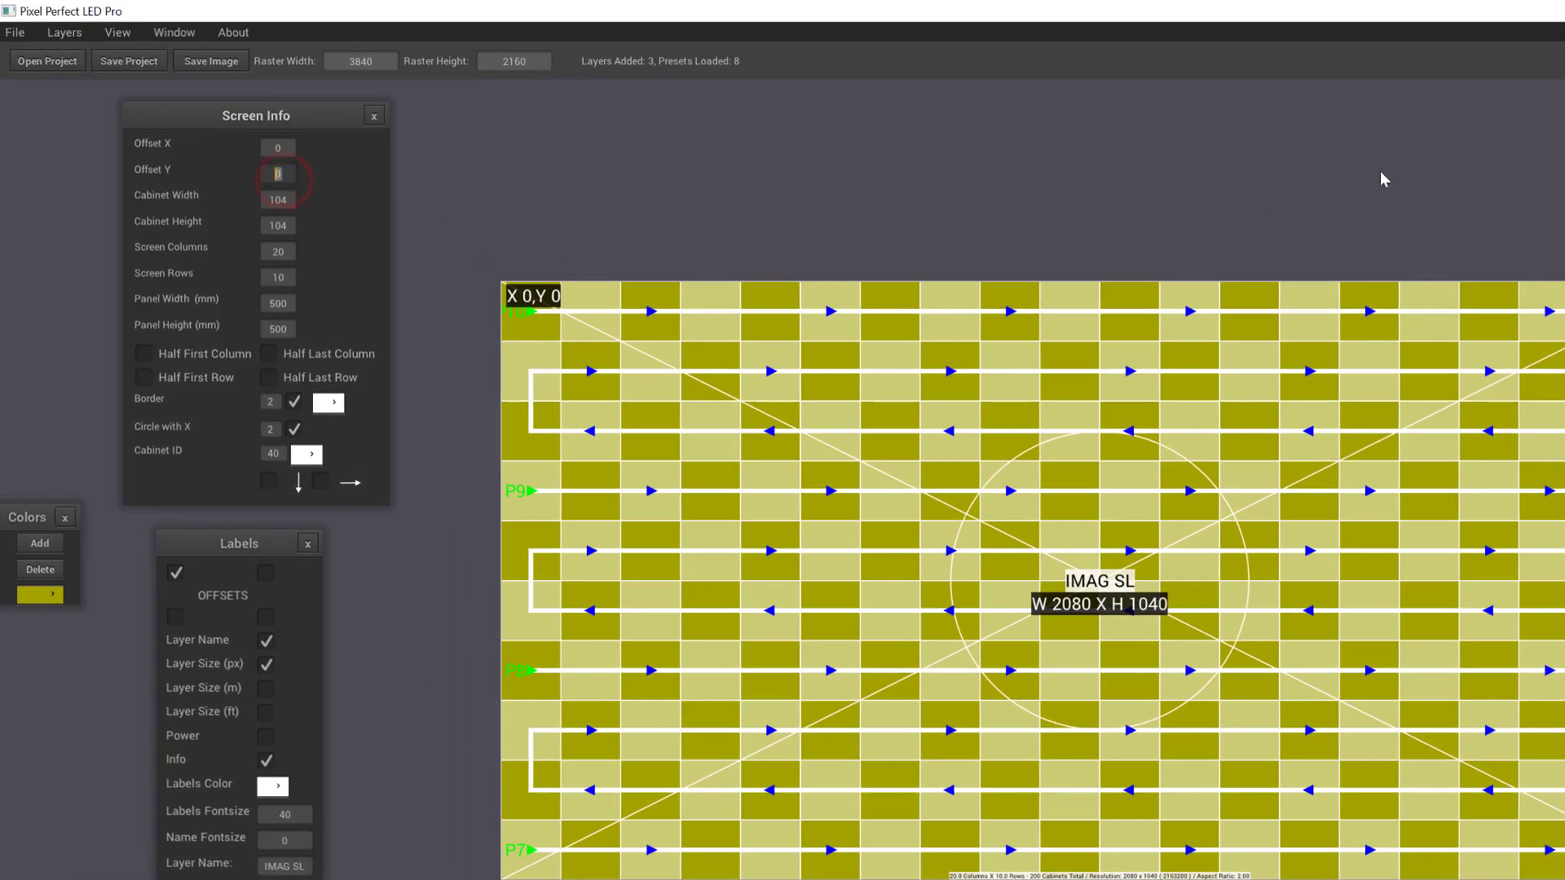
pyautogui.write('10')
pyautogui.write('40')
pyautogui.press('Return')
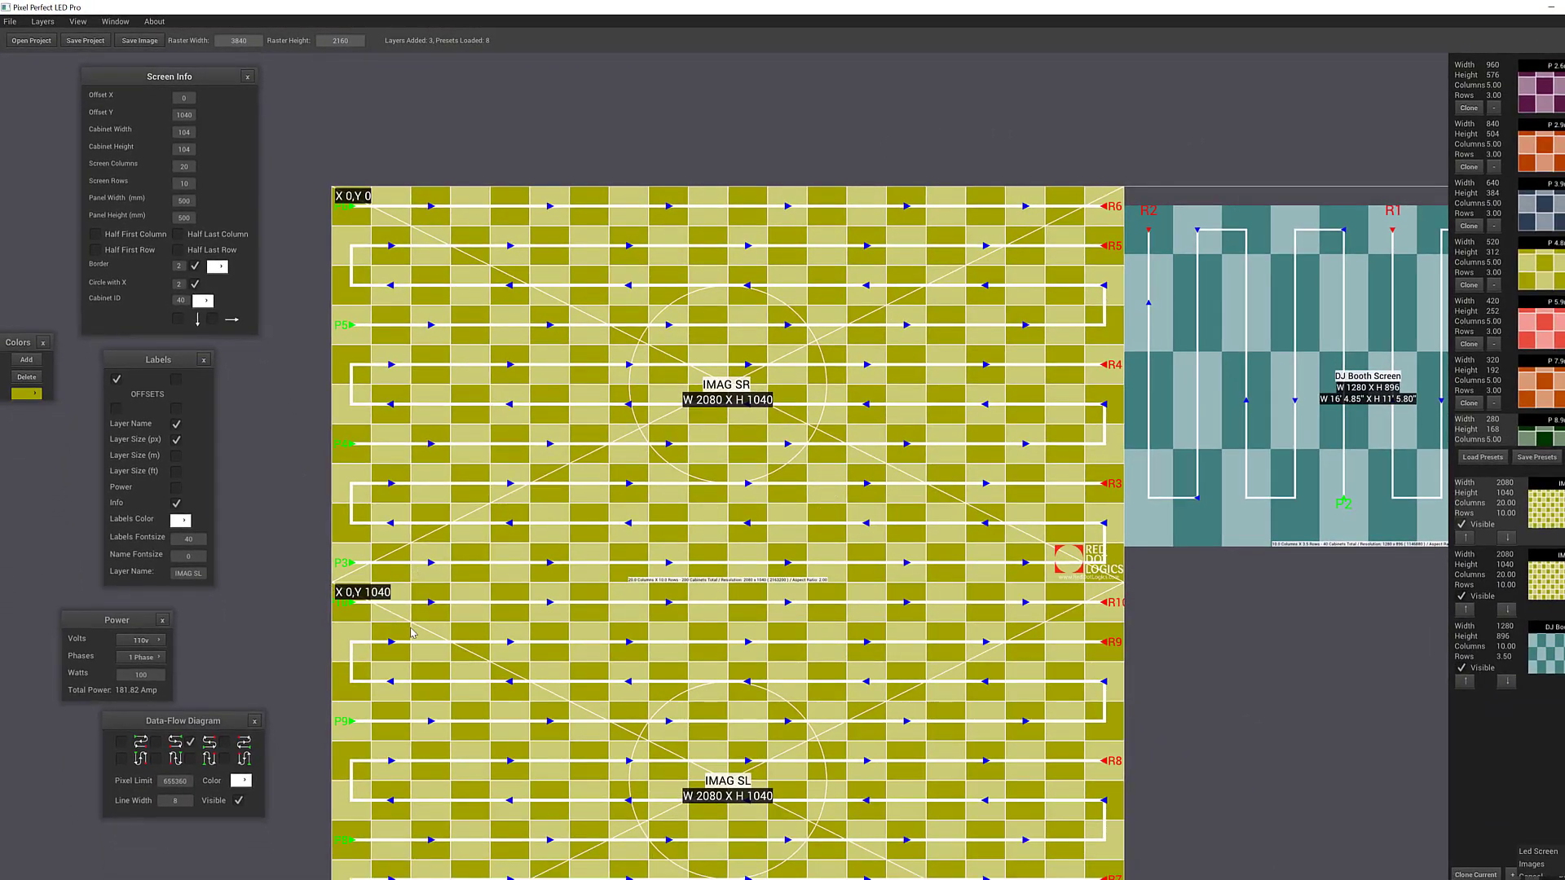
# Step: Change the cabinet color of IMAG SL to blue
pyautogui.scroll(-3, 422, 610)
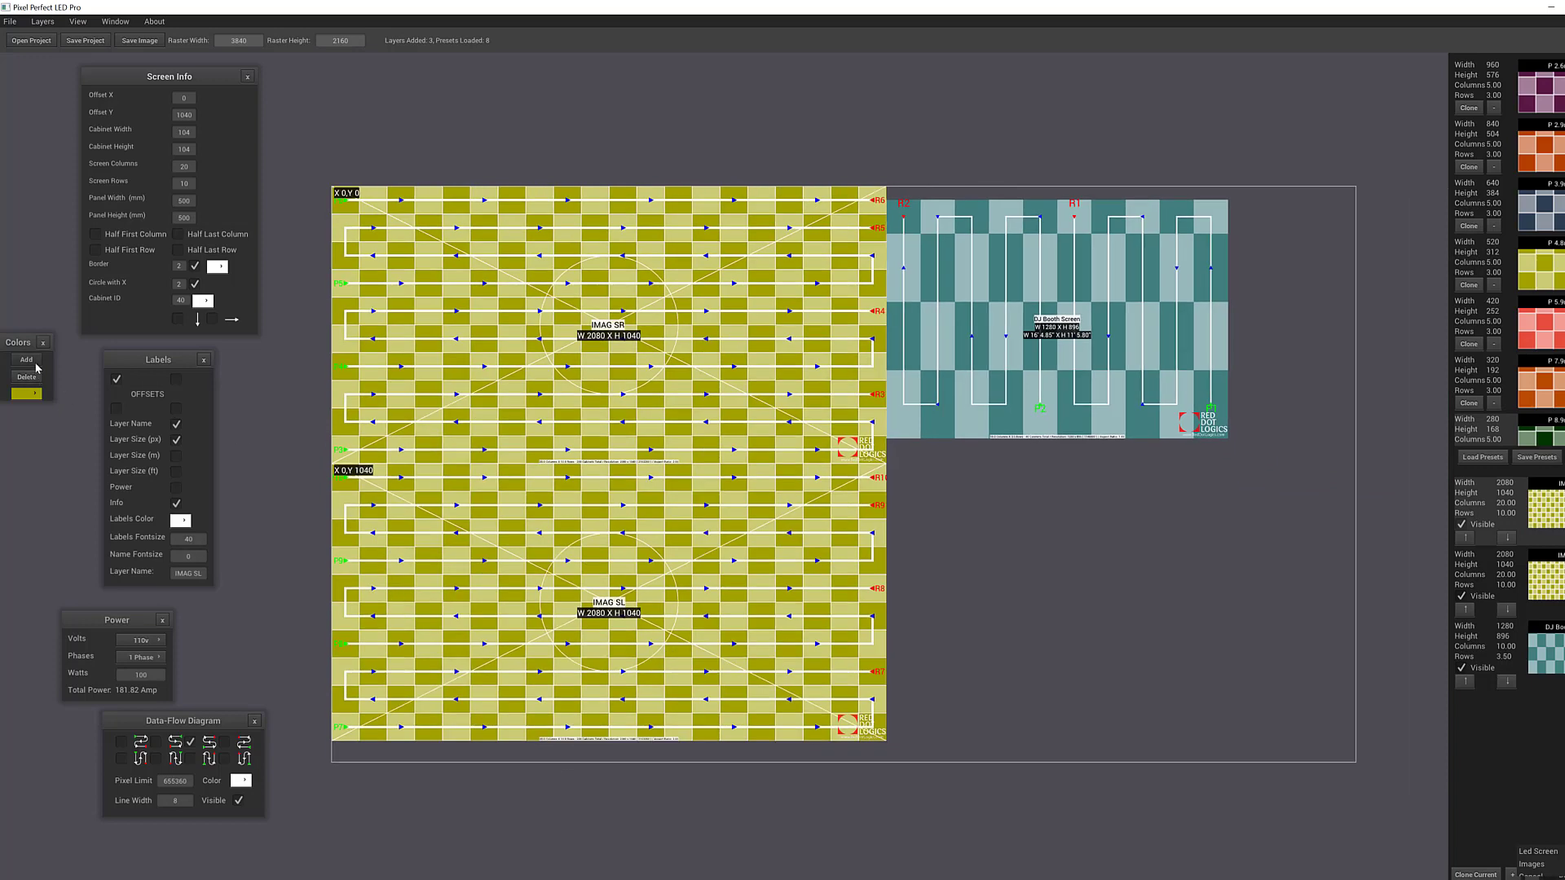
pyautogui.click(34, 394)
pyautogui.moveTo(87, 402); pyautogui.dragTo(79, 417)
pyautogui.click(105, 458)
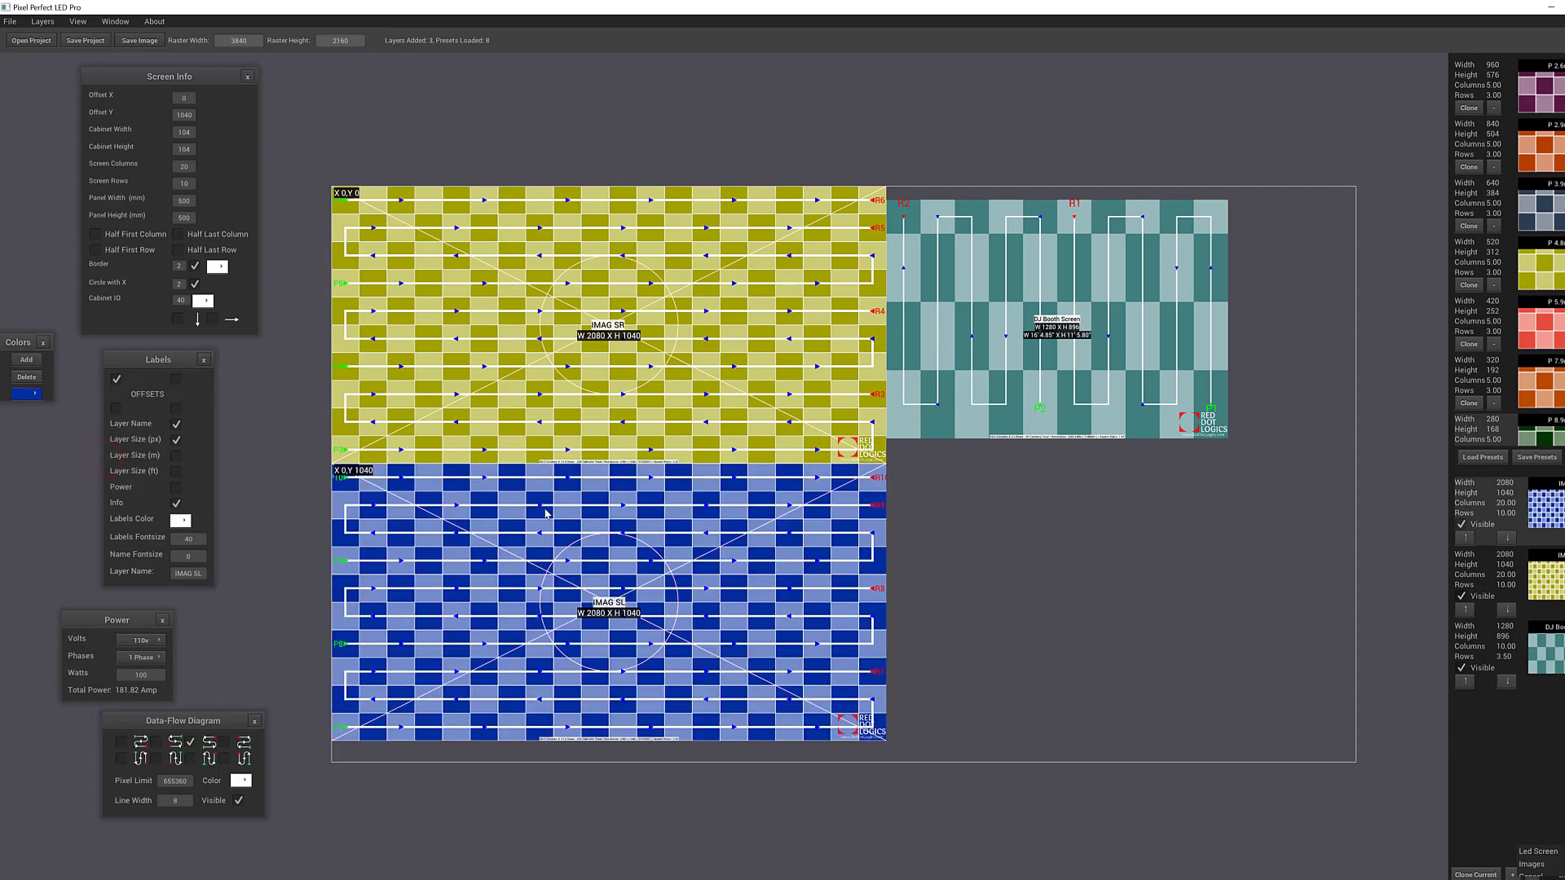
# Step: Add three more cabinet colors to the IMAG SL screen
pyautogui.click(27, 360)
pyautogui.click(27, 360)
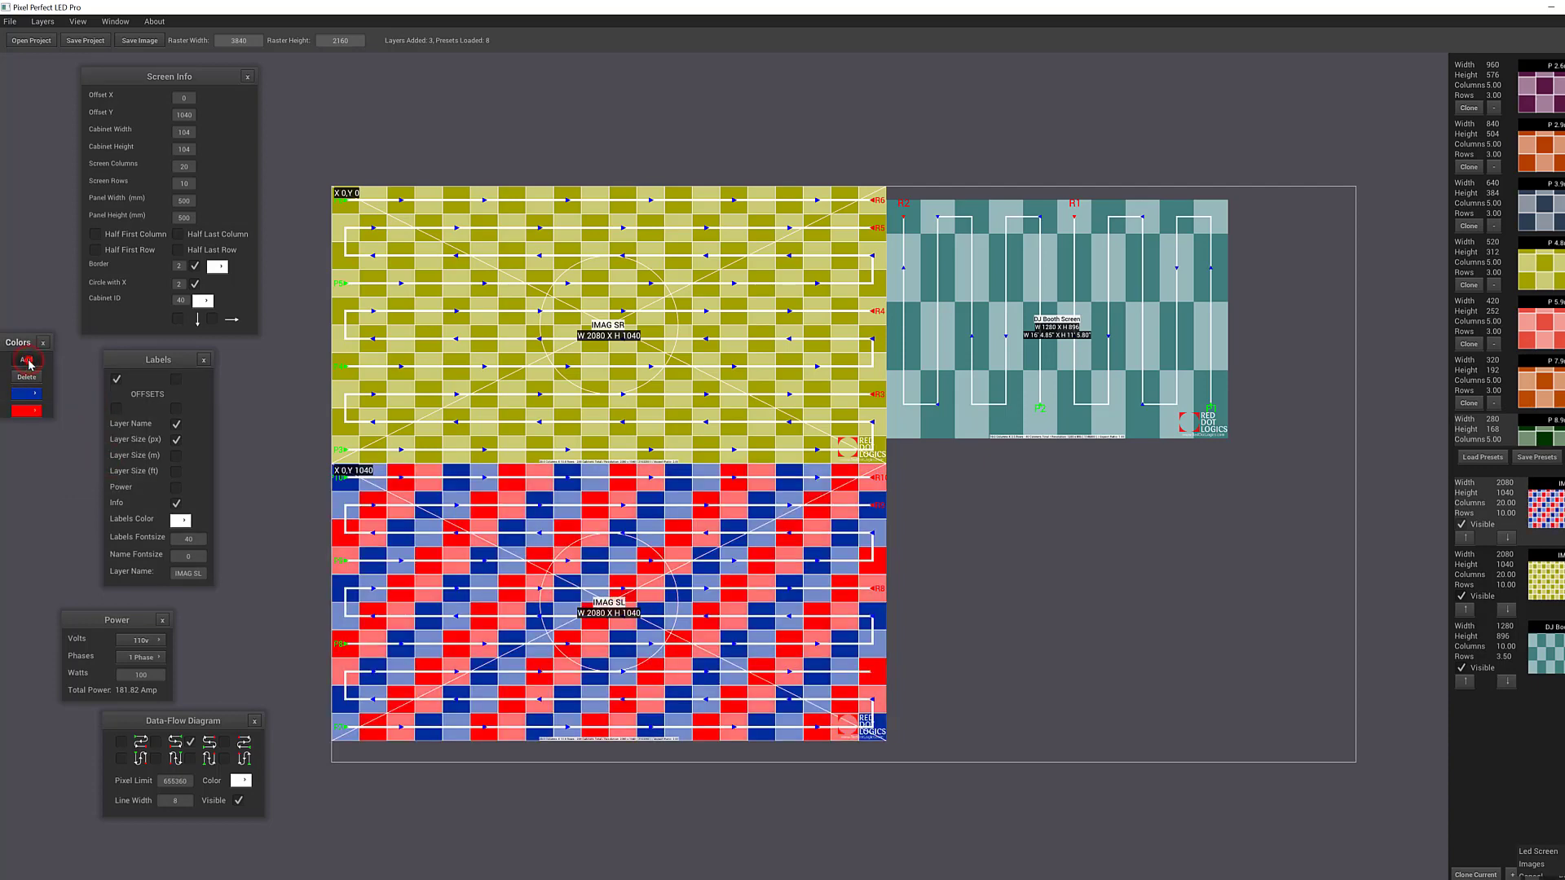
pyautogui.click(27, 360)
# Step: Set IMAG SL's third cabinet color to bright blue and its fourth to teal
pyautogui.click(35, 433)
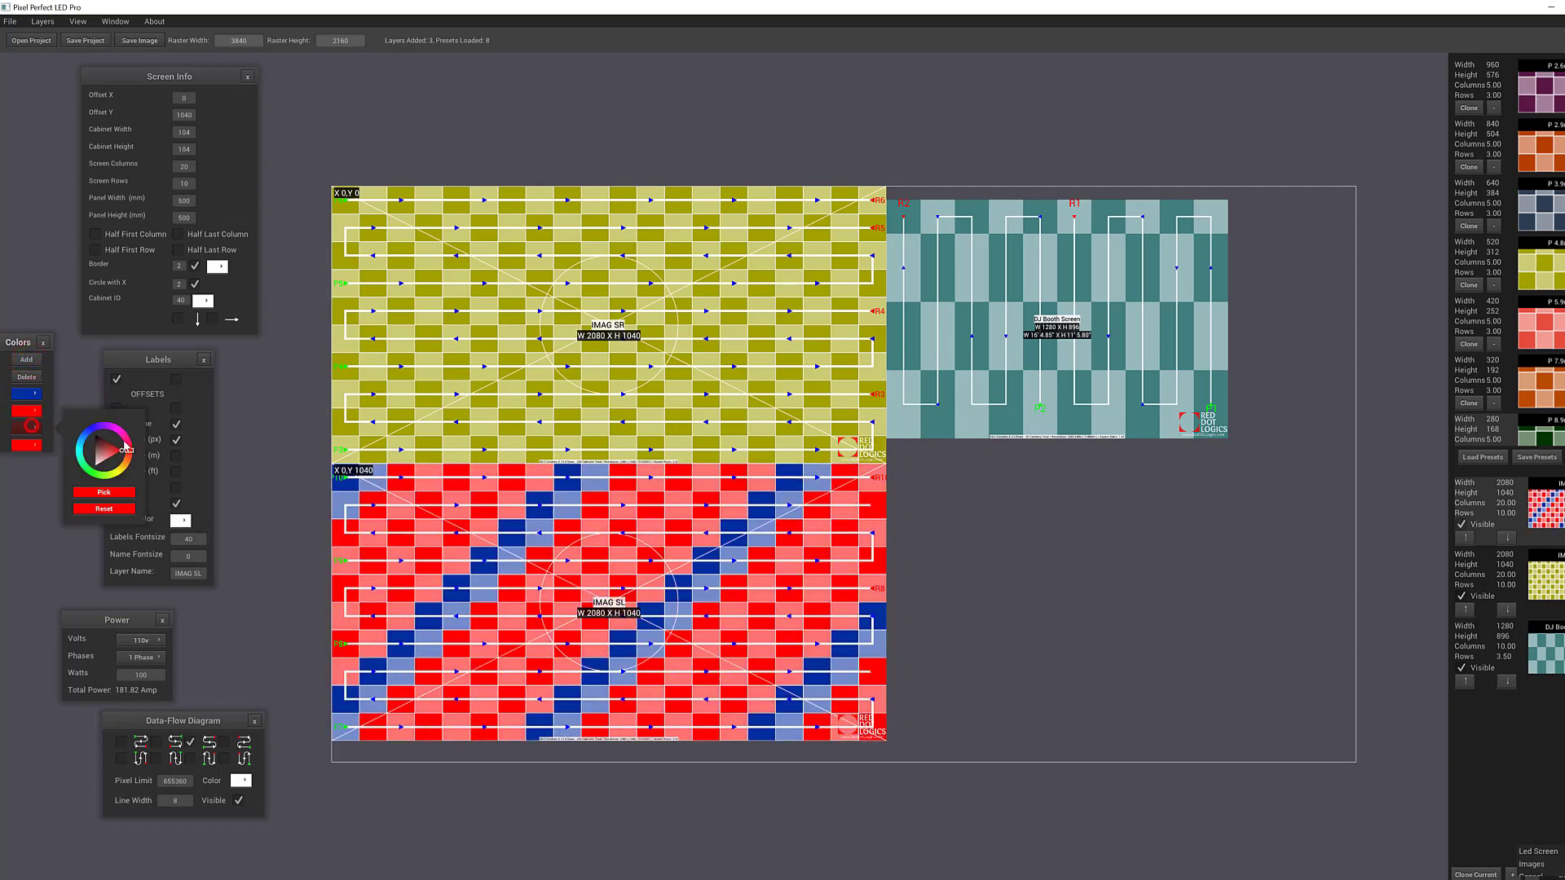
pyautogui.click(104, 493)
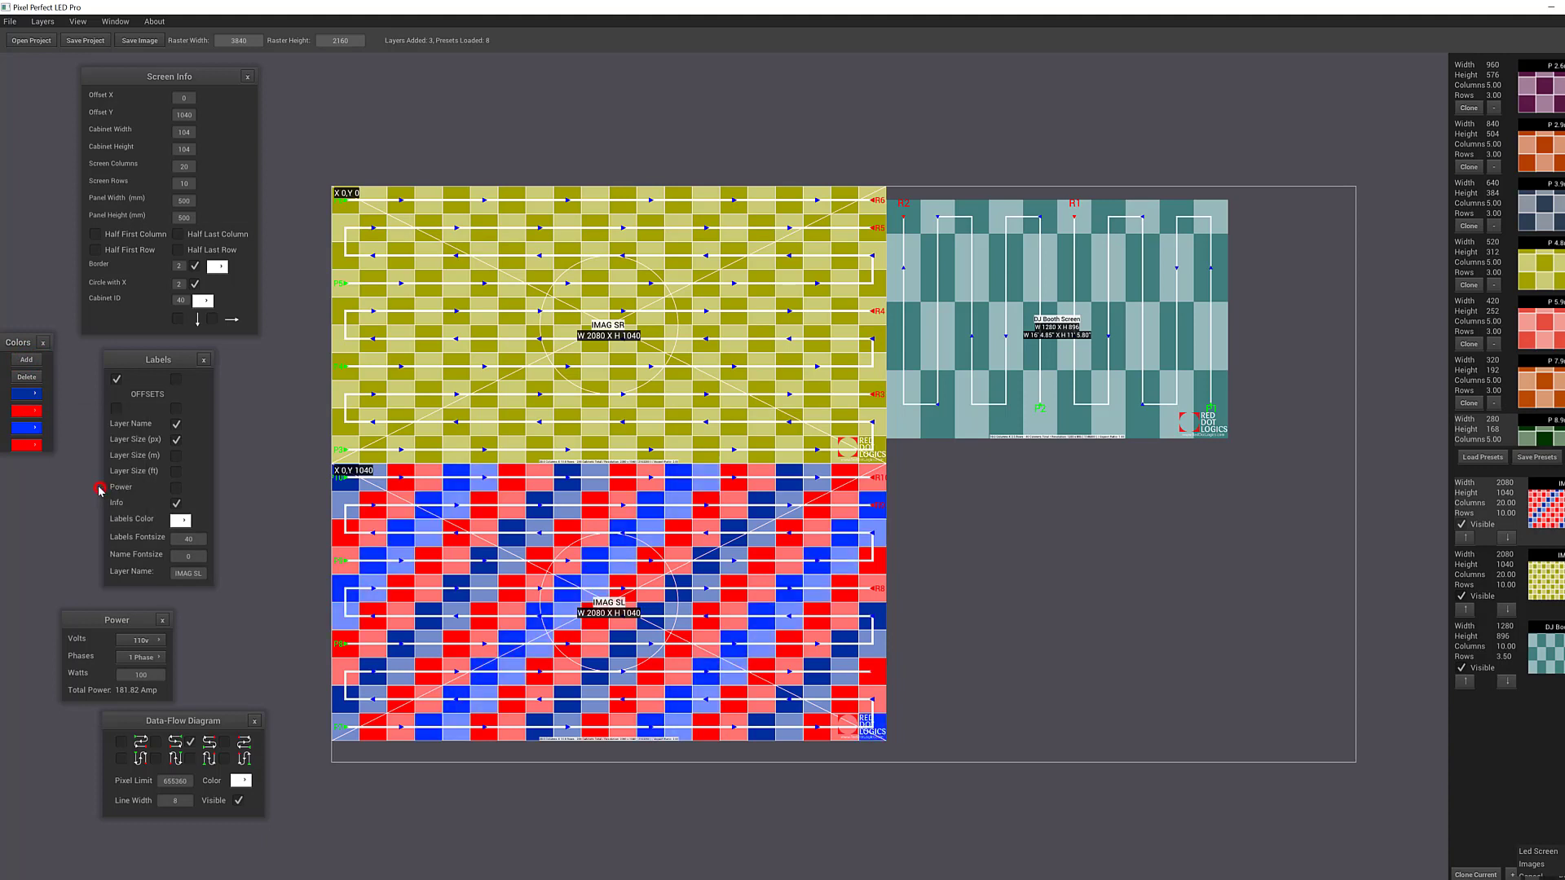
pyautogui.click(29, 447)
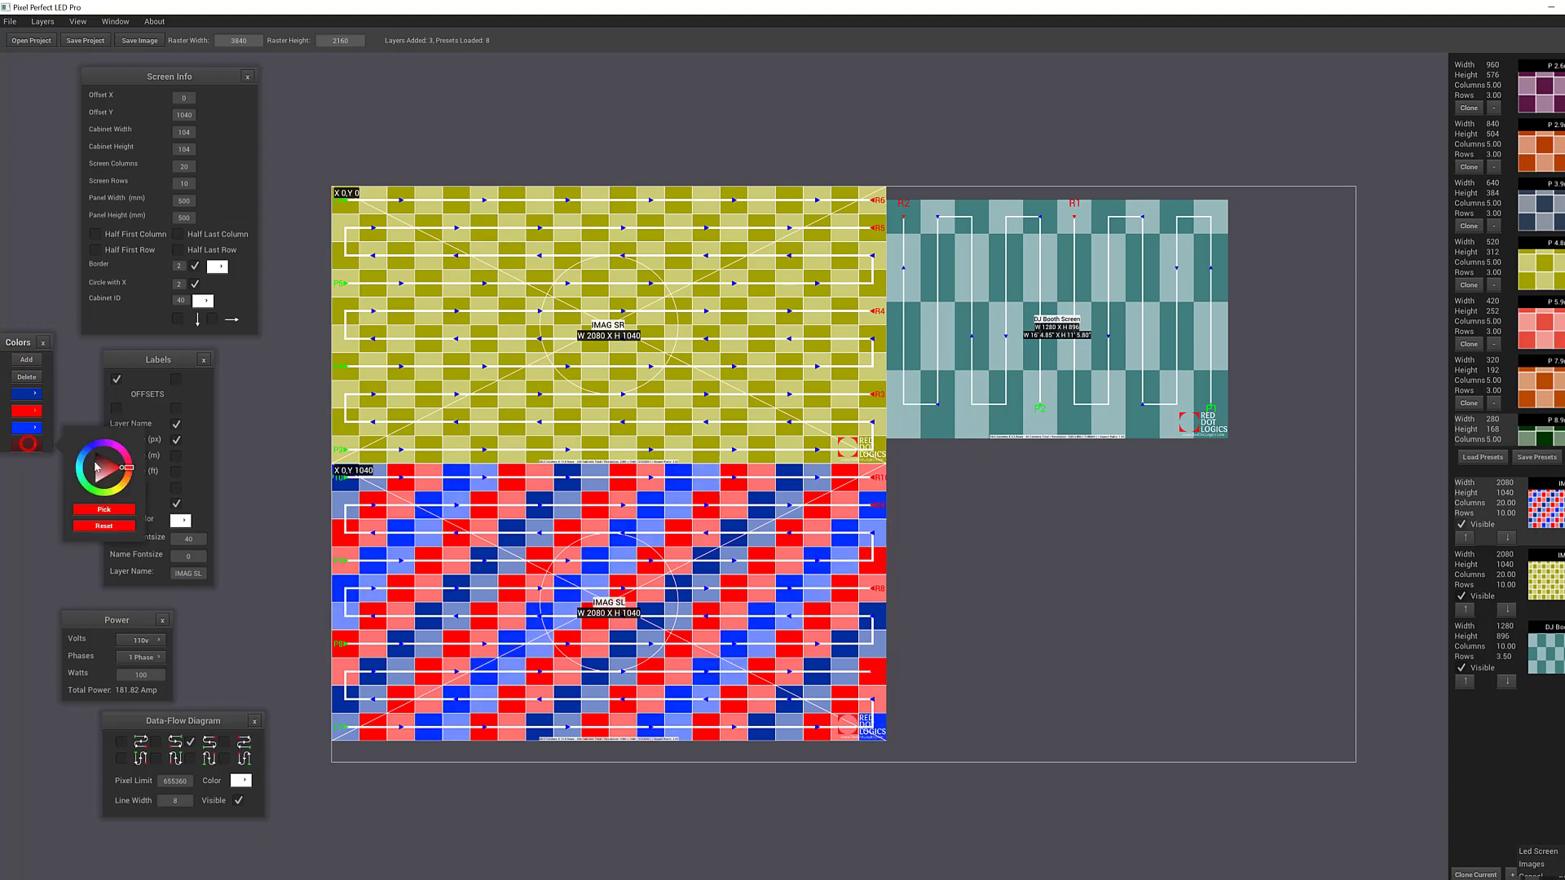
pyautogui.click(80, 465)
pyautogui.moveTo(102, 467); pyautogui.dragTo(97, 468)
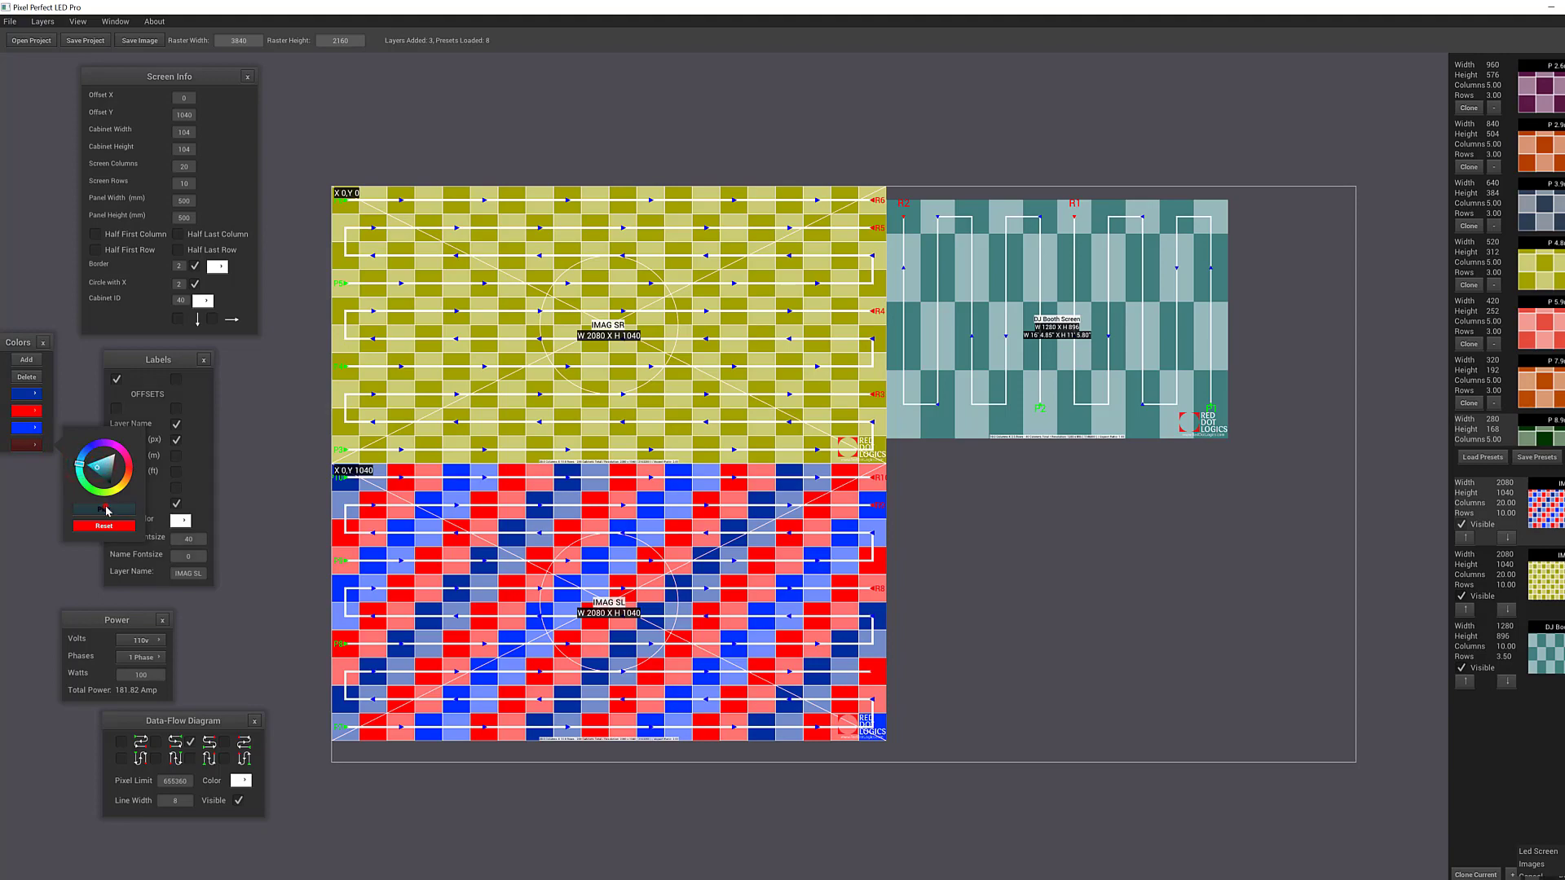
pyautogui.click(104, 509)
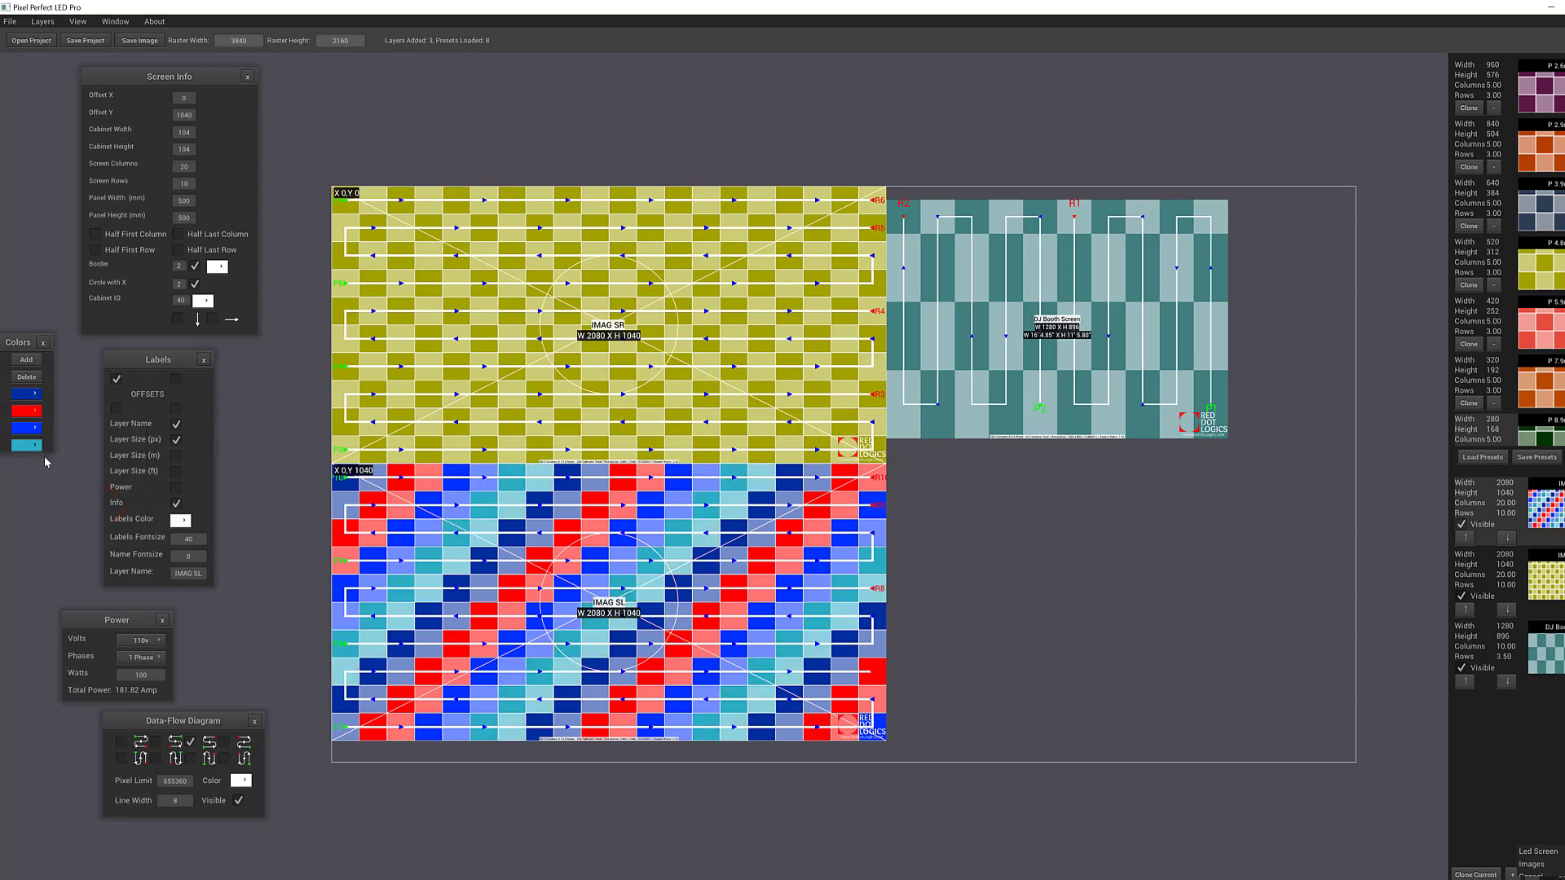
# Step: Change IMAG SL's second cabinet color to a softer, muted red
pyautogui.click(27, 411)
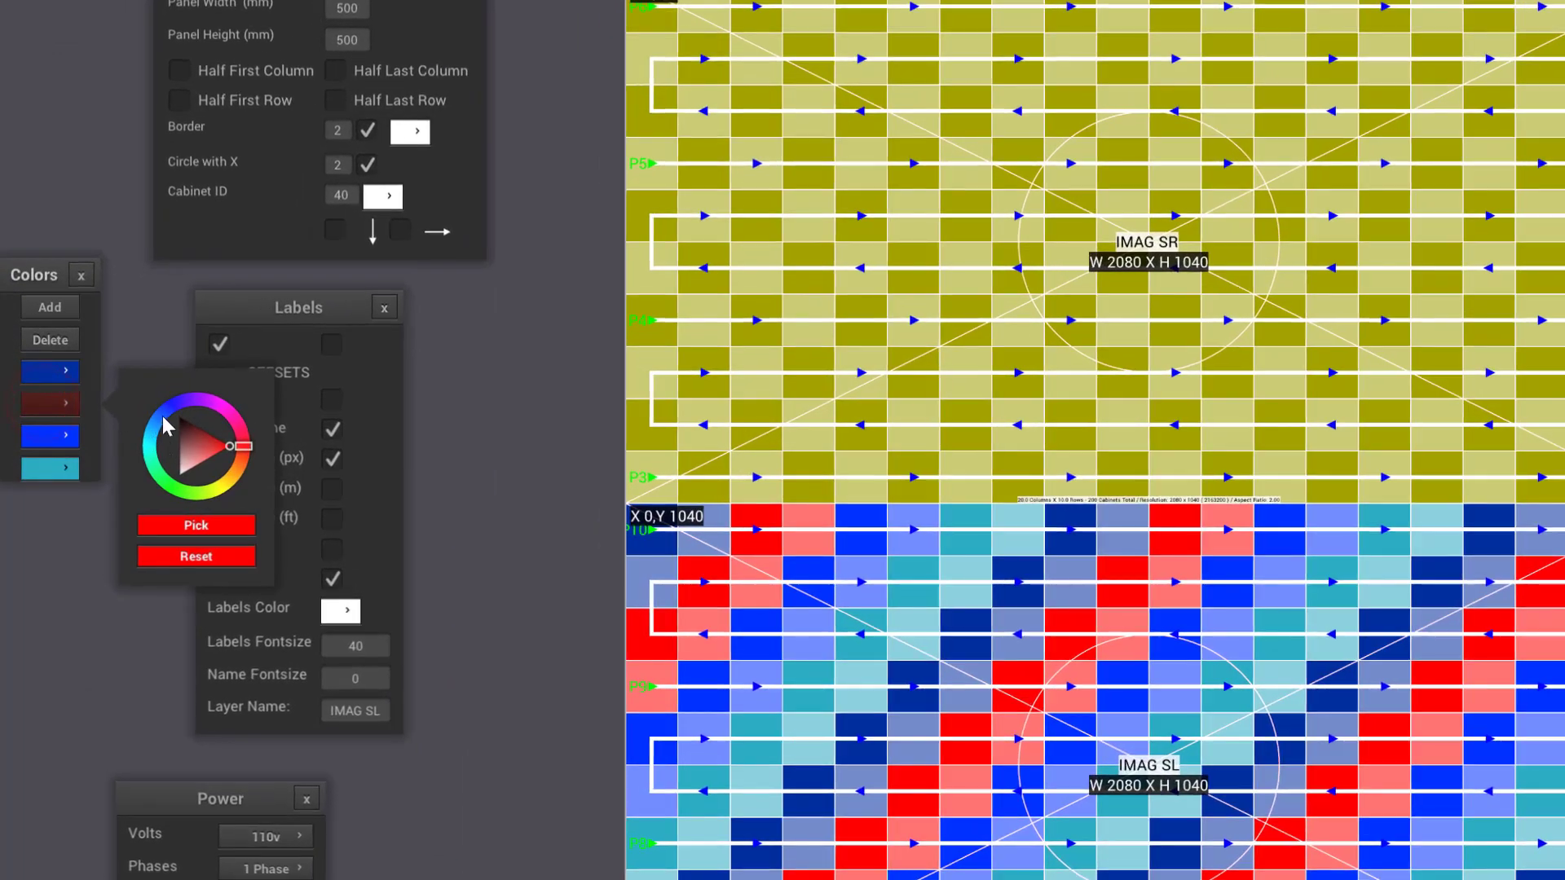
pyautogui.click(175, 487)
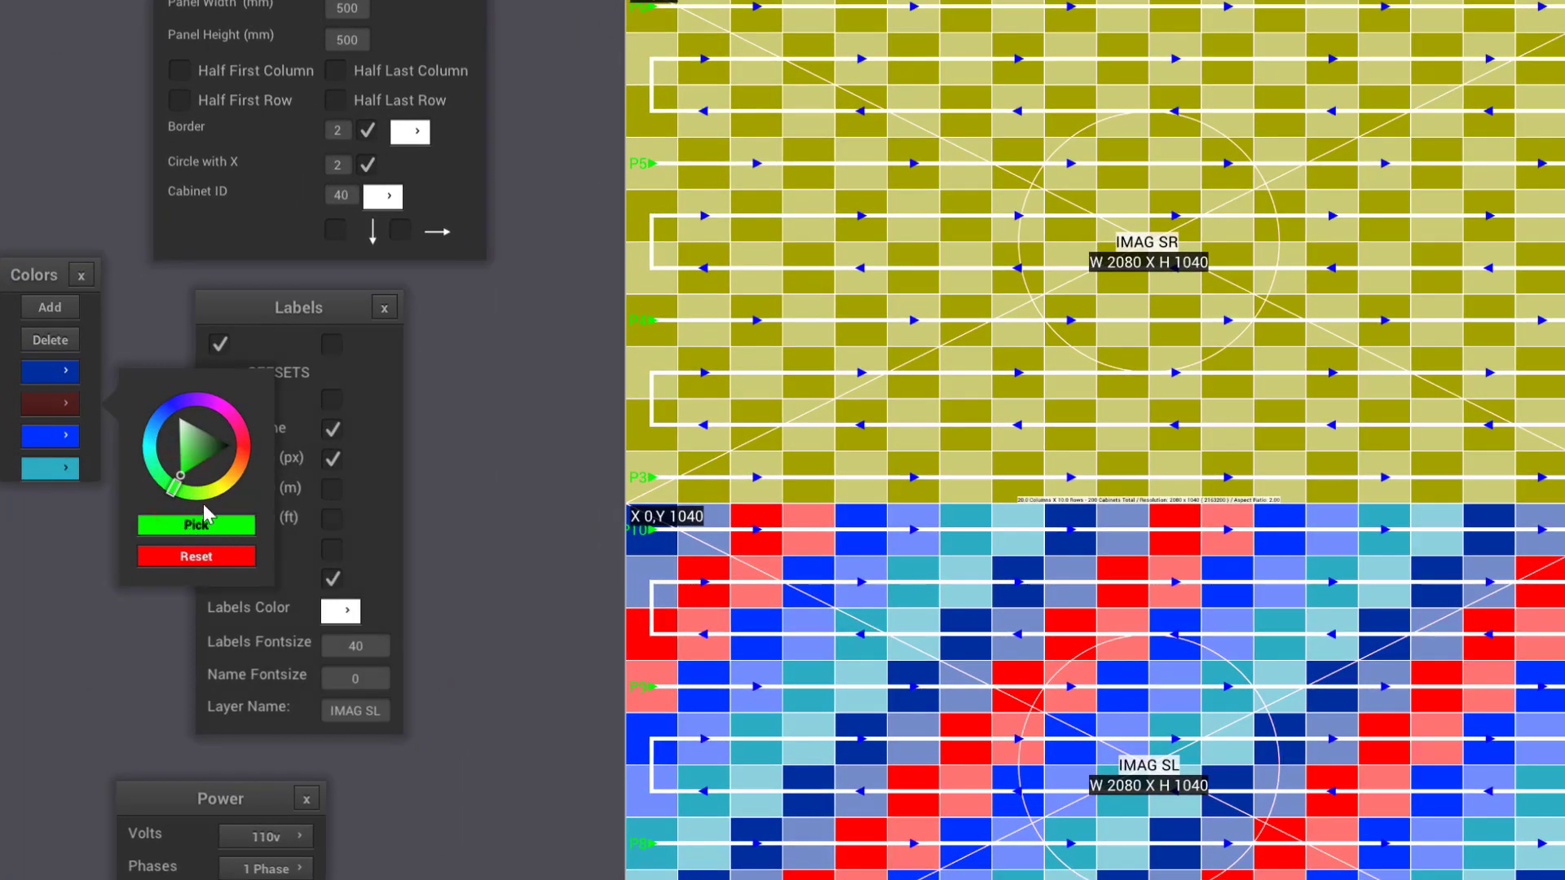
pyautogui.click(222, 488)
pyautogui.click(203, 461)
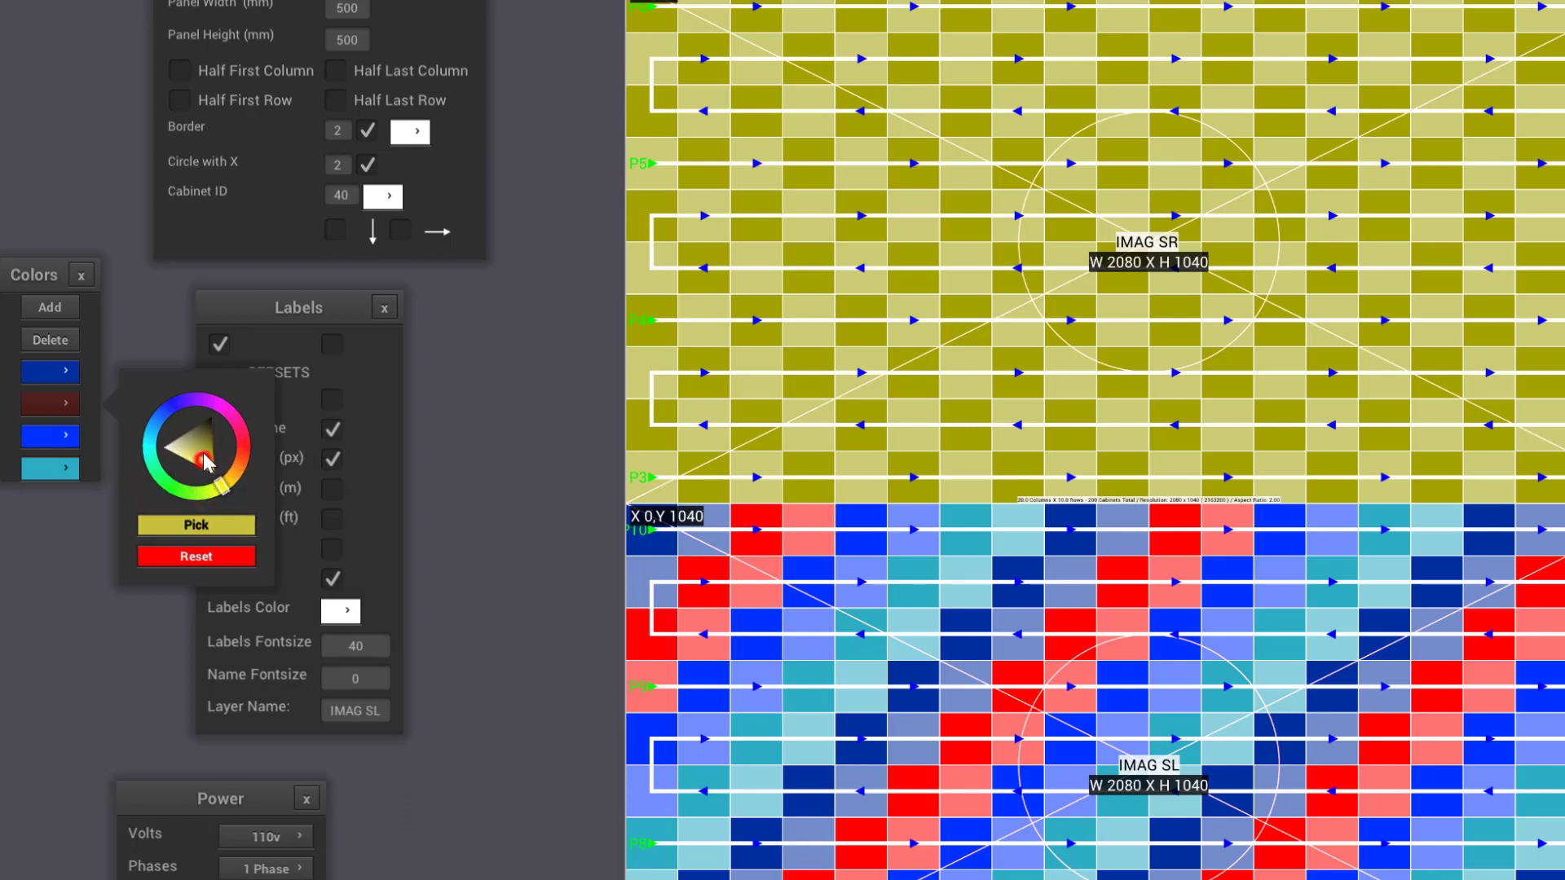
pyautogui.moveTo(204, 454)
pyautogui.mouseDown()
pyautogui.moveTo(204, 429)
pyautogui.moveTo(197, 460)
pyautogui.moveTo(179, 444)
pyautogui.moveTo(211, 478)
pyautogui.moveTo(203, 462)
pyautogui.mouseUp()
pyautogui.click(245, 455)
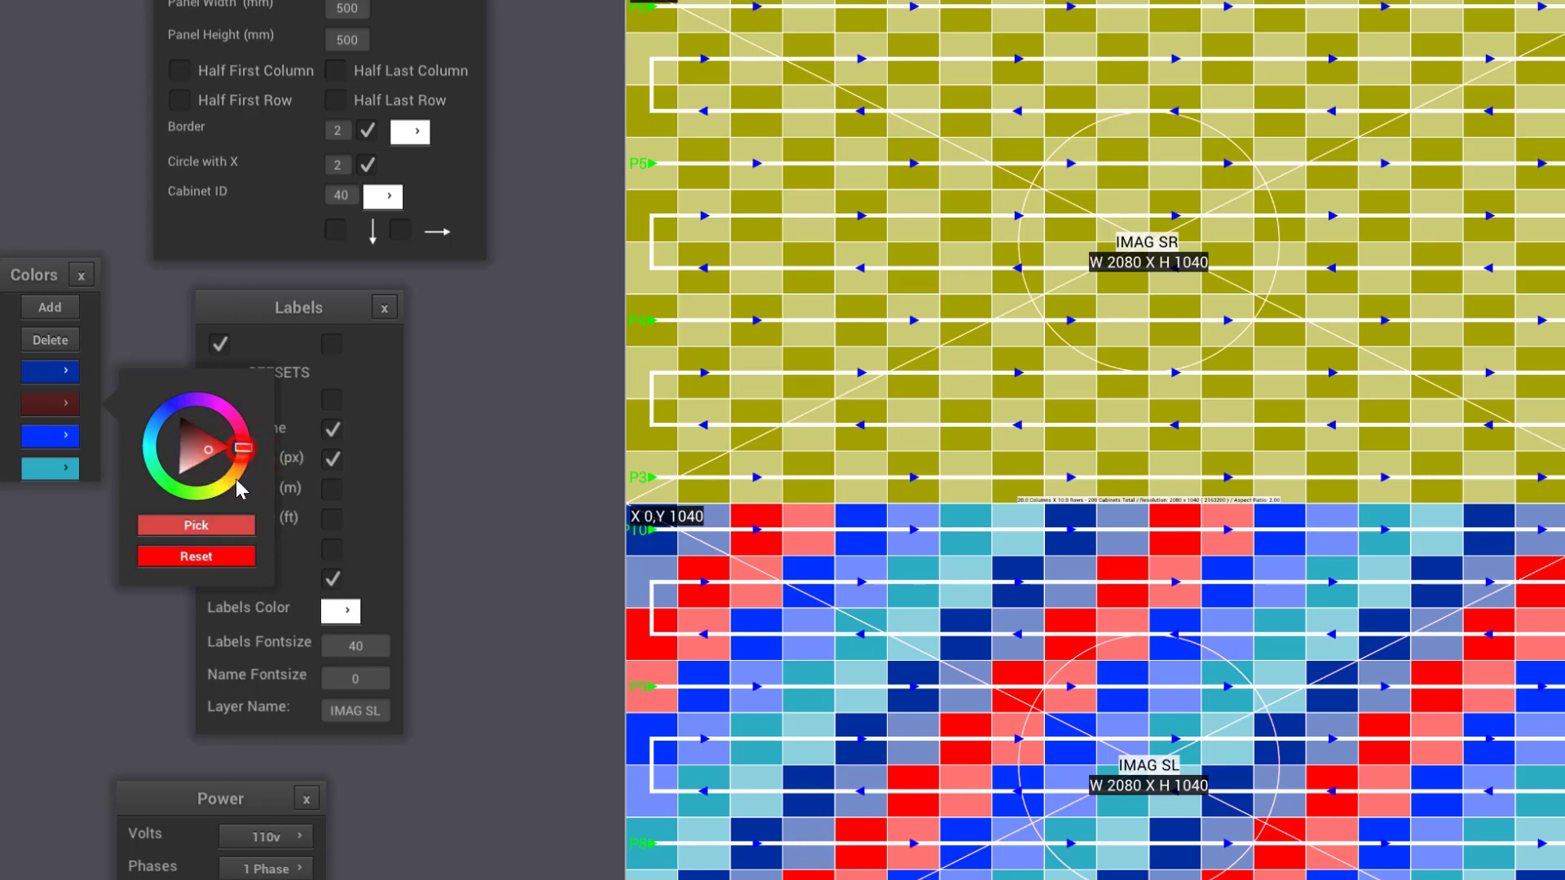
pyautogui.click(223, 521)
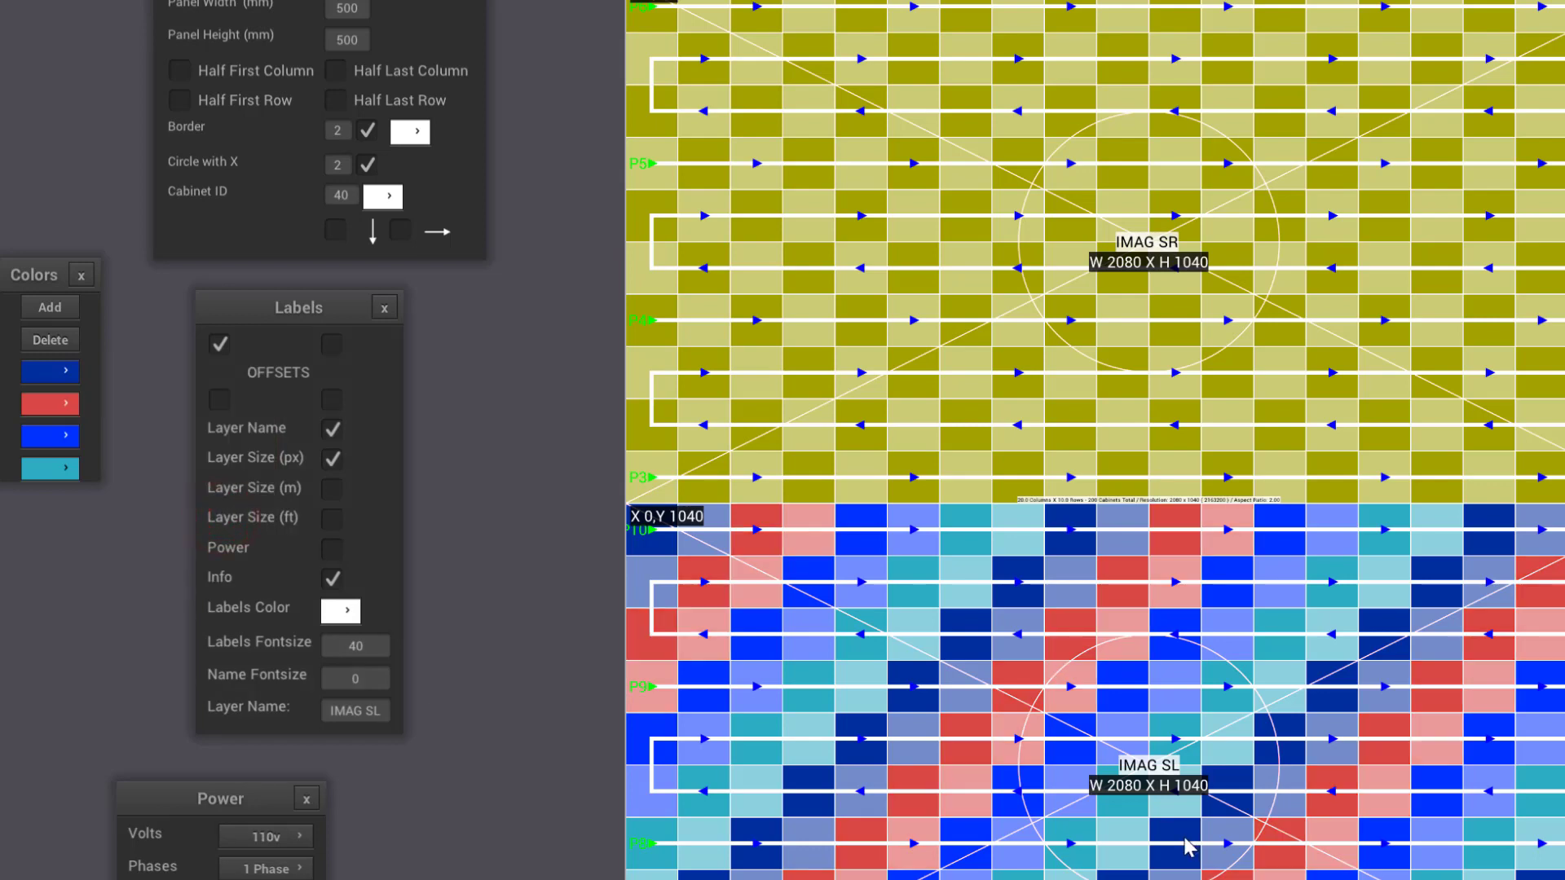
# Step: Remove IMAG SL's extra cabinet colors so that only dark blue and muted red are used
pyautogui.scroll(-1, 1080, 768)
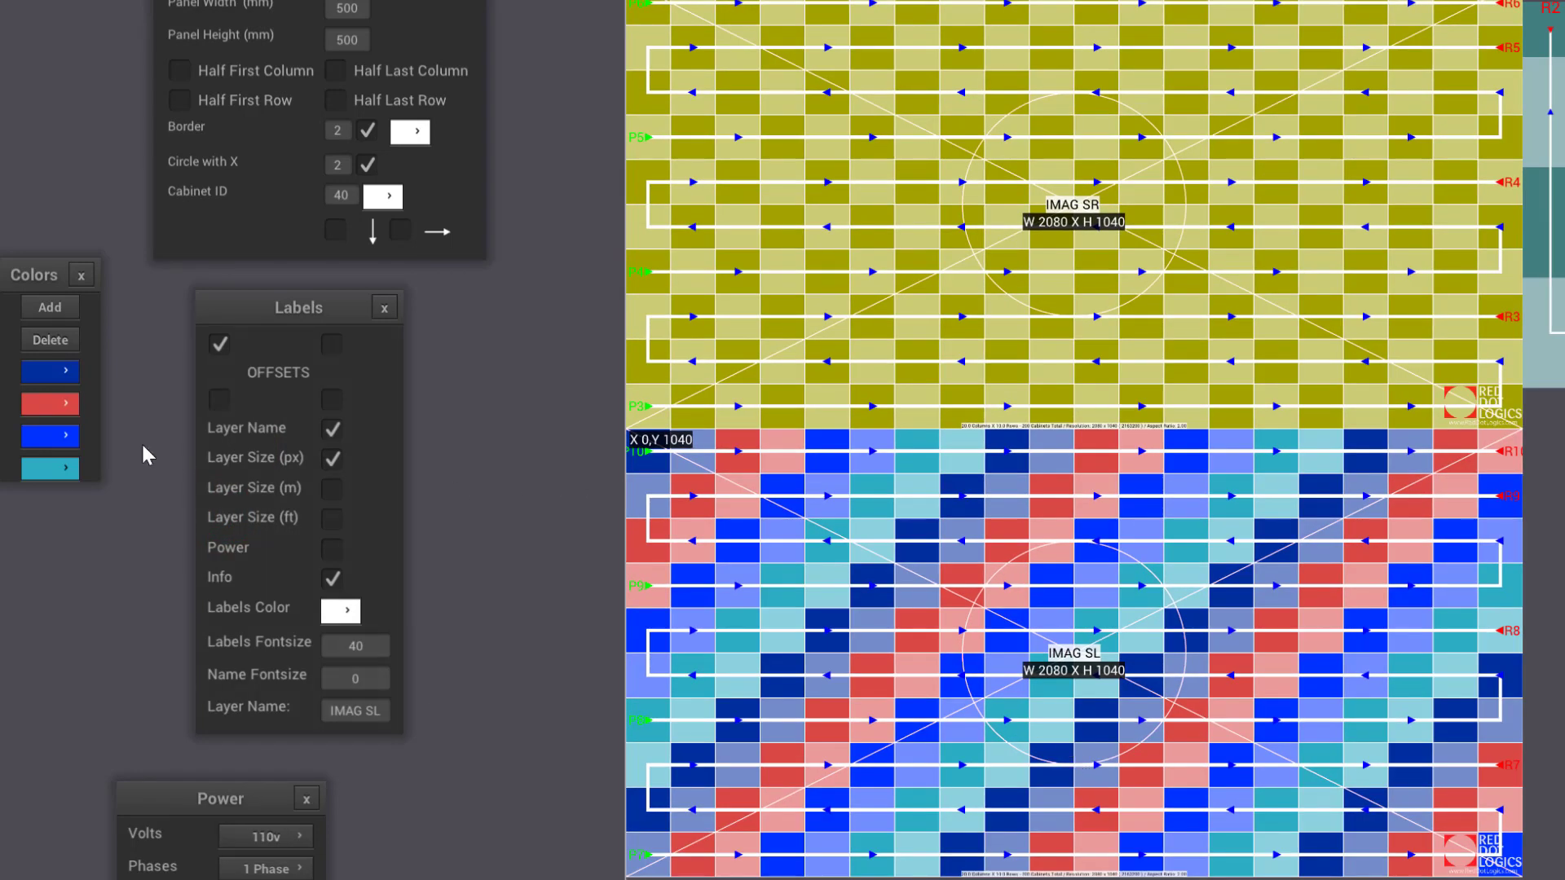
pyautogui.click(64, 339)
pyautogui.click(63, 340)
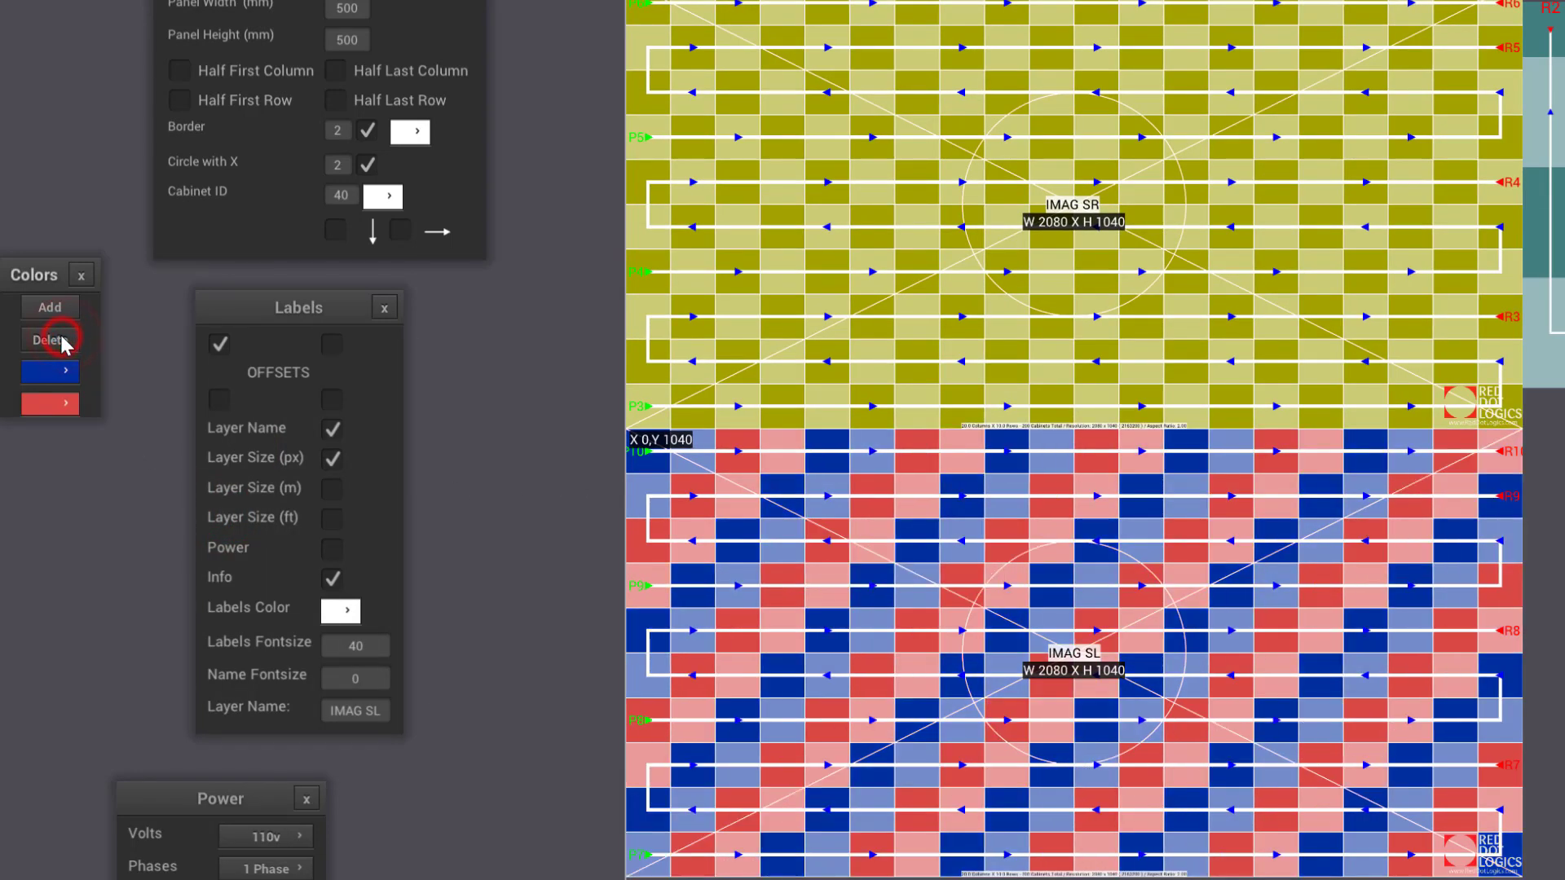
pyautogui.click(63, 340)
pyautogui.click(50, 308)
# Step: Add a second cabinet color to IMAG SR and set it to light blue
pyautogui.click(1074, 214)
pyautogui.click(52, 309)
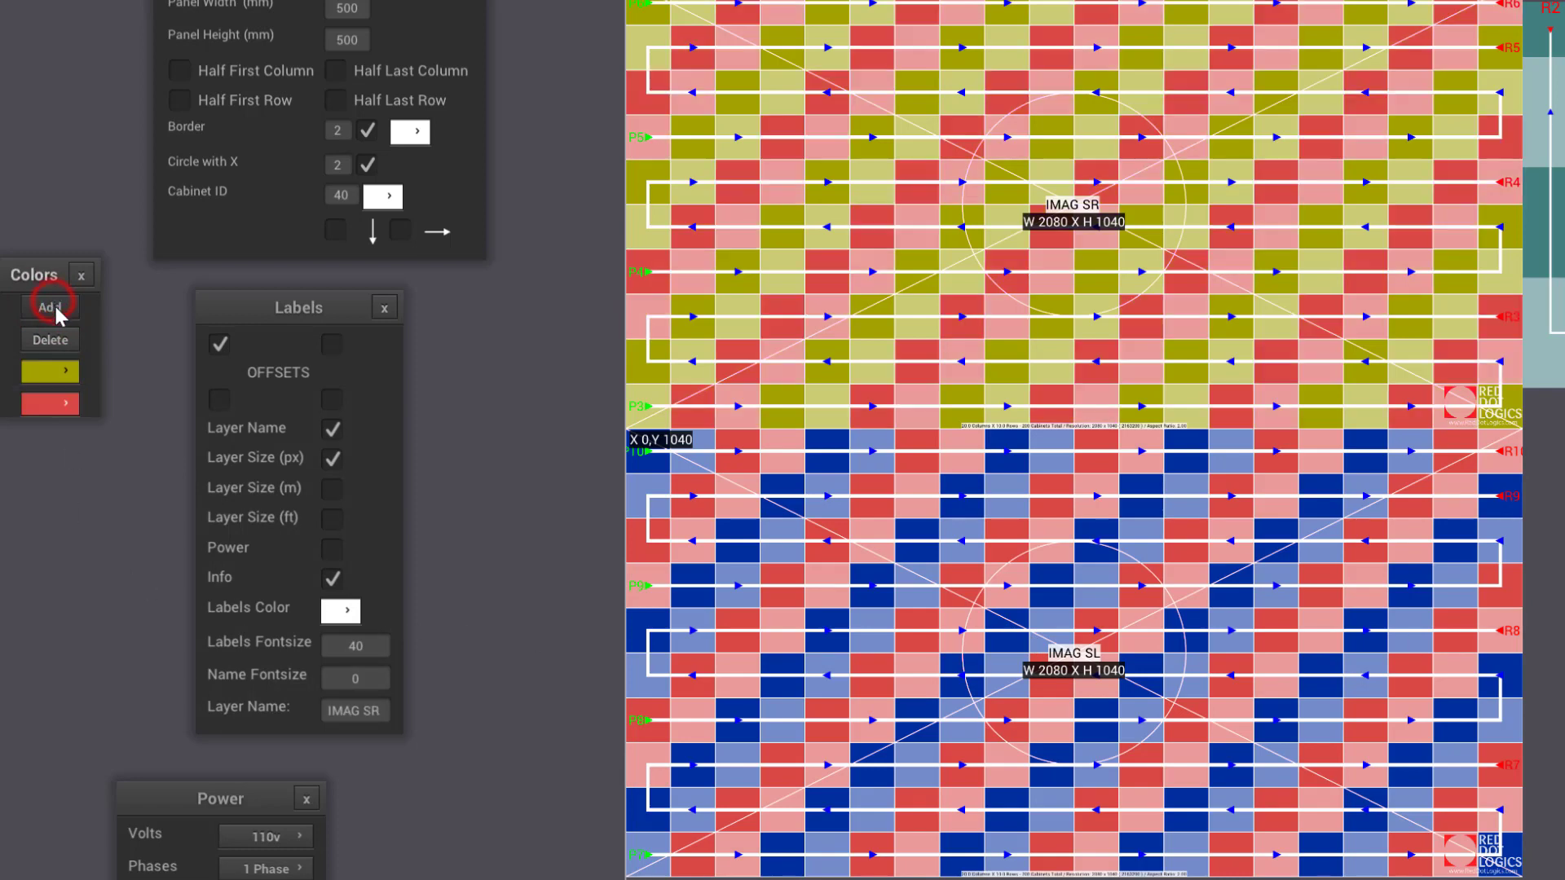
pyautogui.click(50, 403)
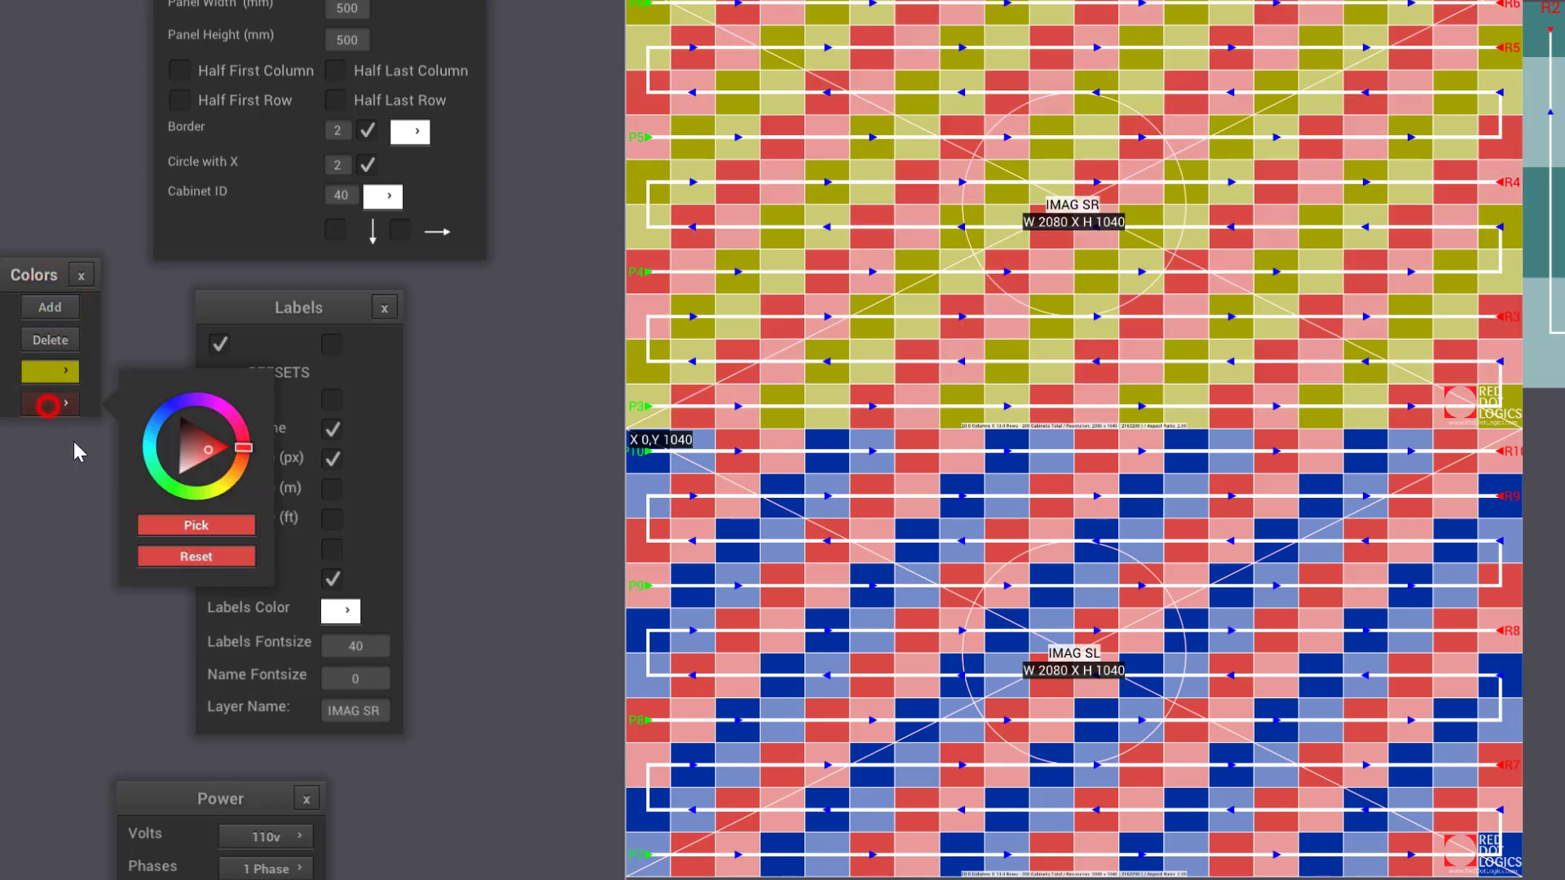
pyautogui.click(155, 430)
pyautogui.moveTo(155, 431); pyautogui.dragTo(152, 444)
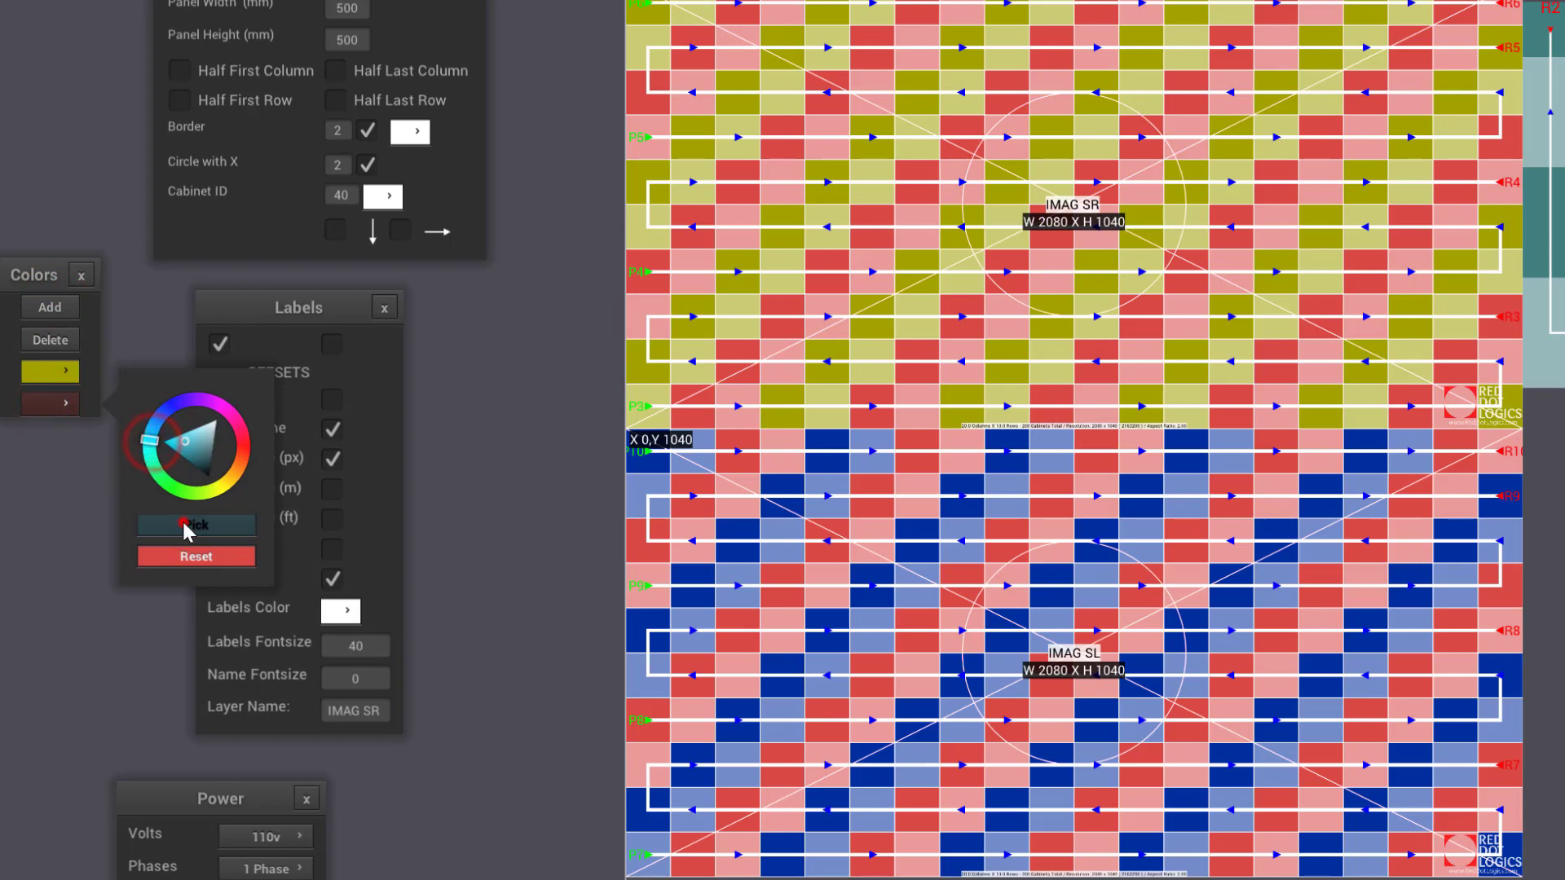
pyautogui.click(183, 524)
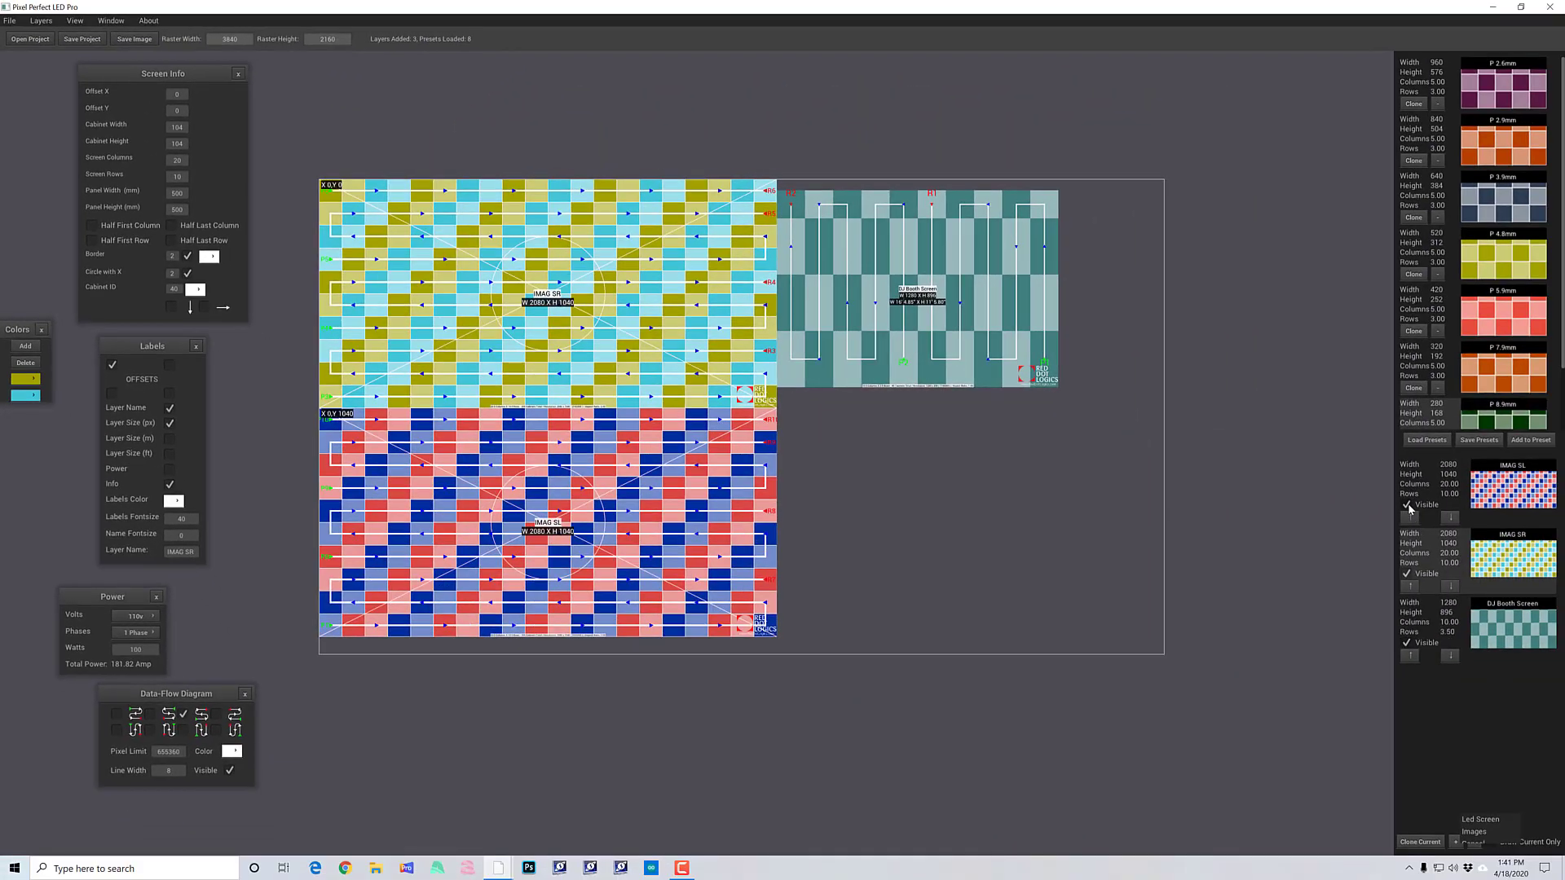
# Step: Turn the visibility of the IMAG SL layer off and back on
pyautogui.click(1408, 506)
pyautogui.click(1407, 505)
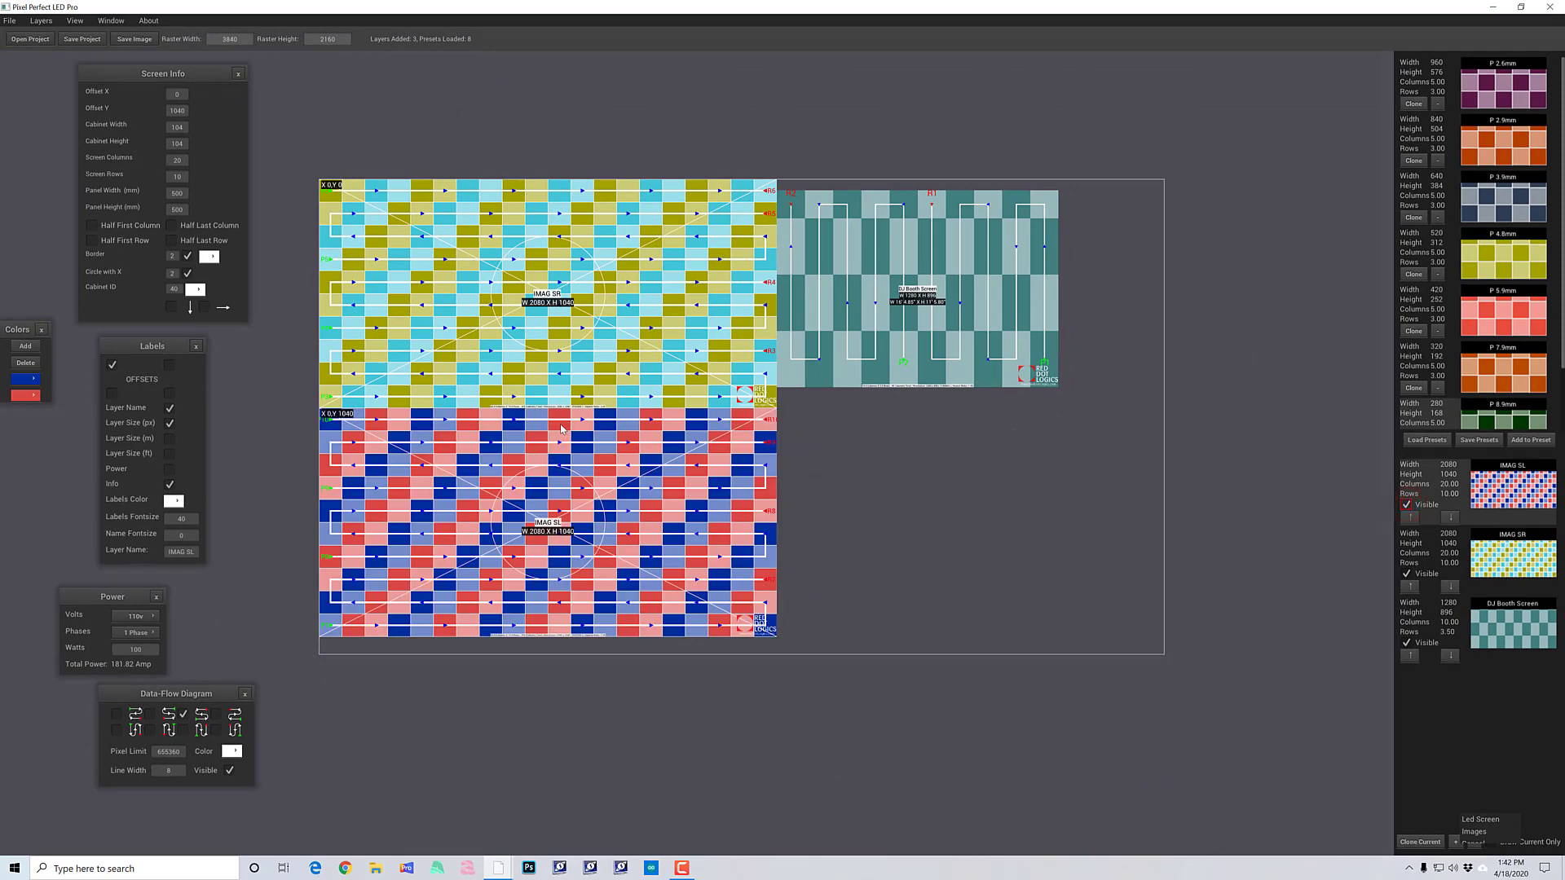
pyautogui.scroll(-1, 561, 422)
pyautogui.scroll(2, 558, 416)
pyautogui.scroll(1, 558, 417)
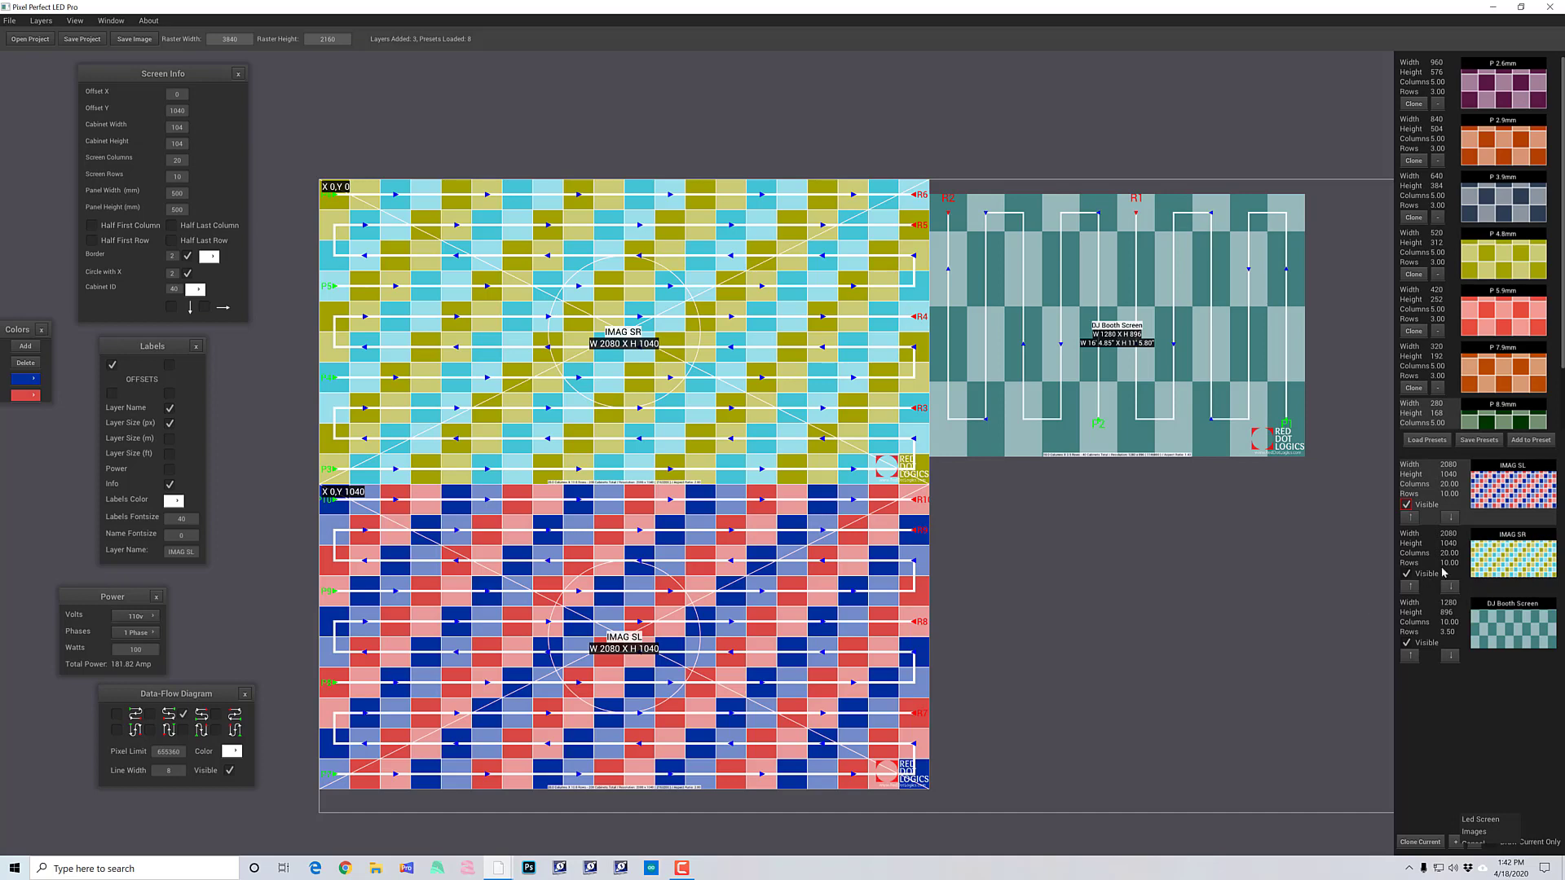
# Step: Move the IMAG SR layer above IMAG SL in the layer order
pyautogui.click(1522, 550)
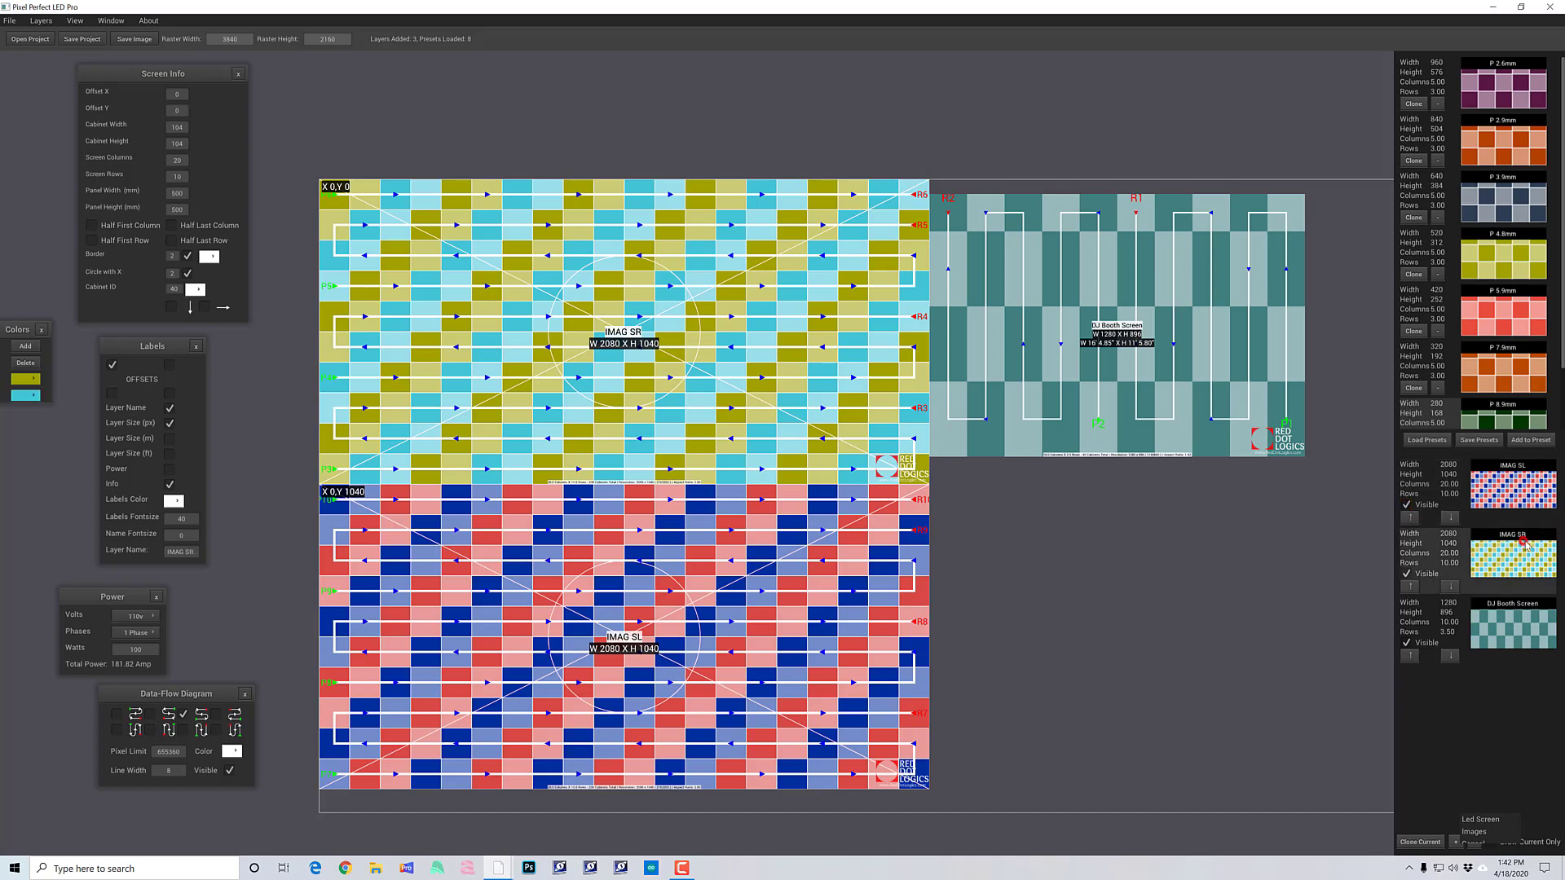
pyautogui.click(1502, 482)
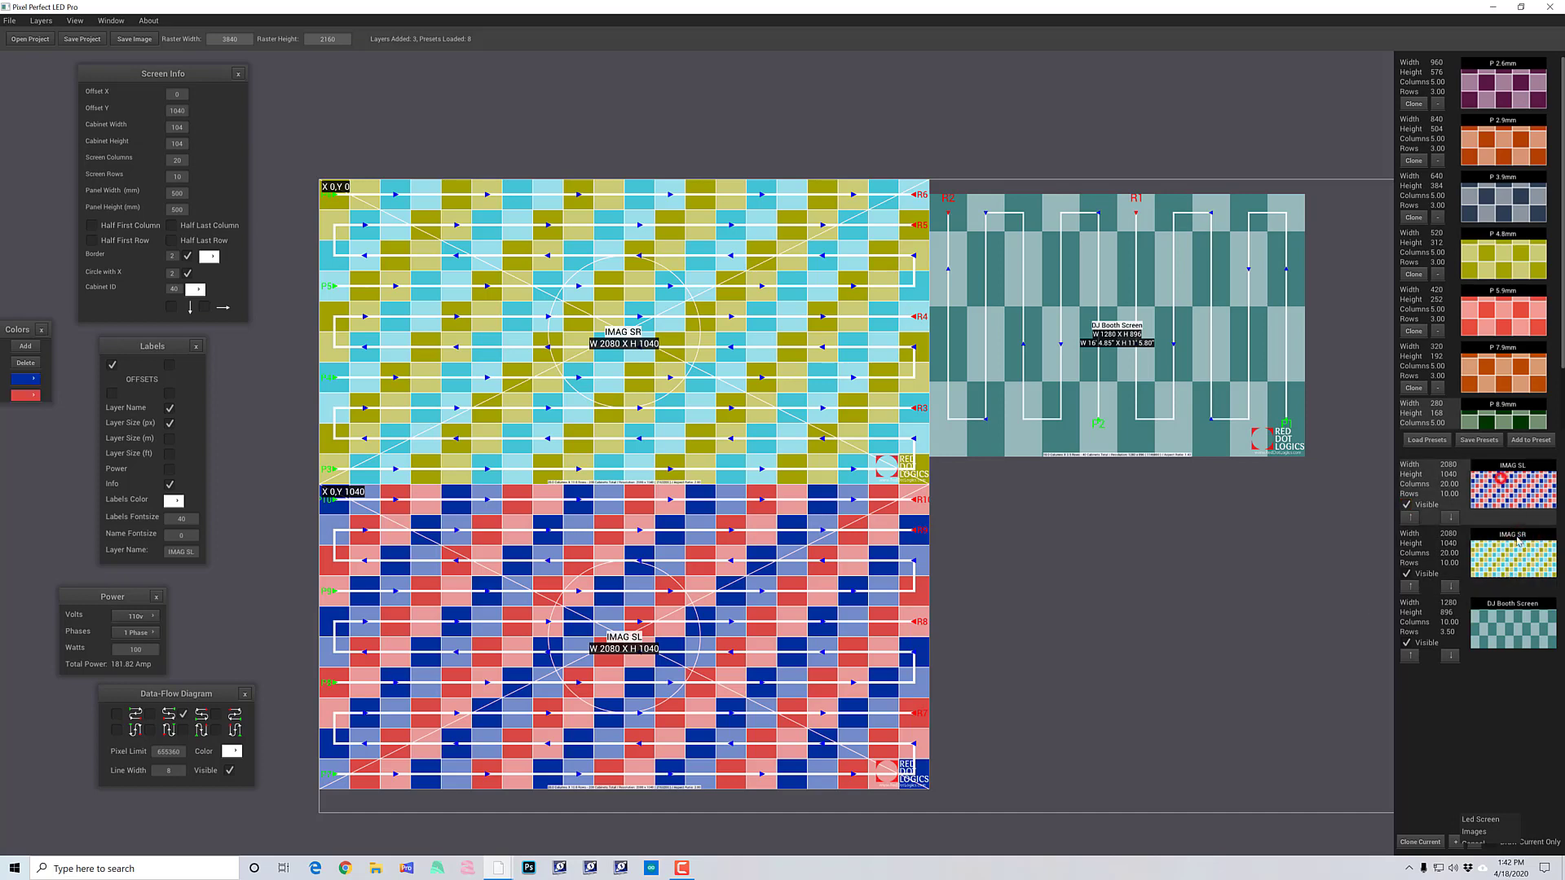
pyautogui.click(1522, 543)
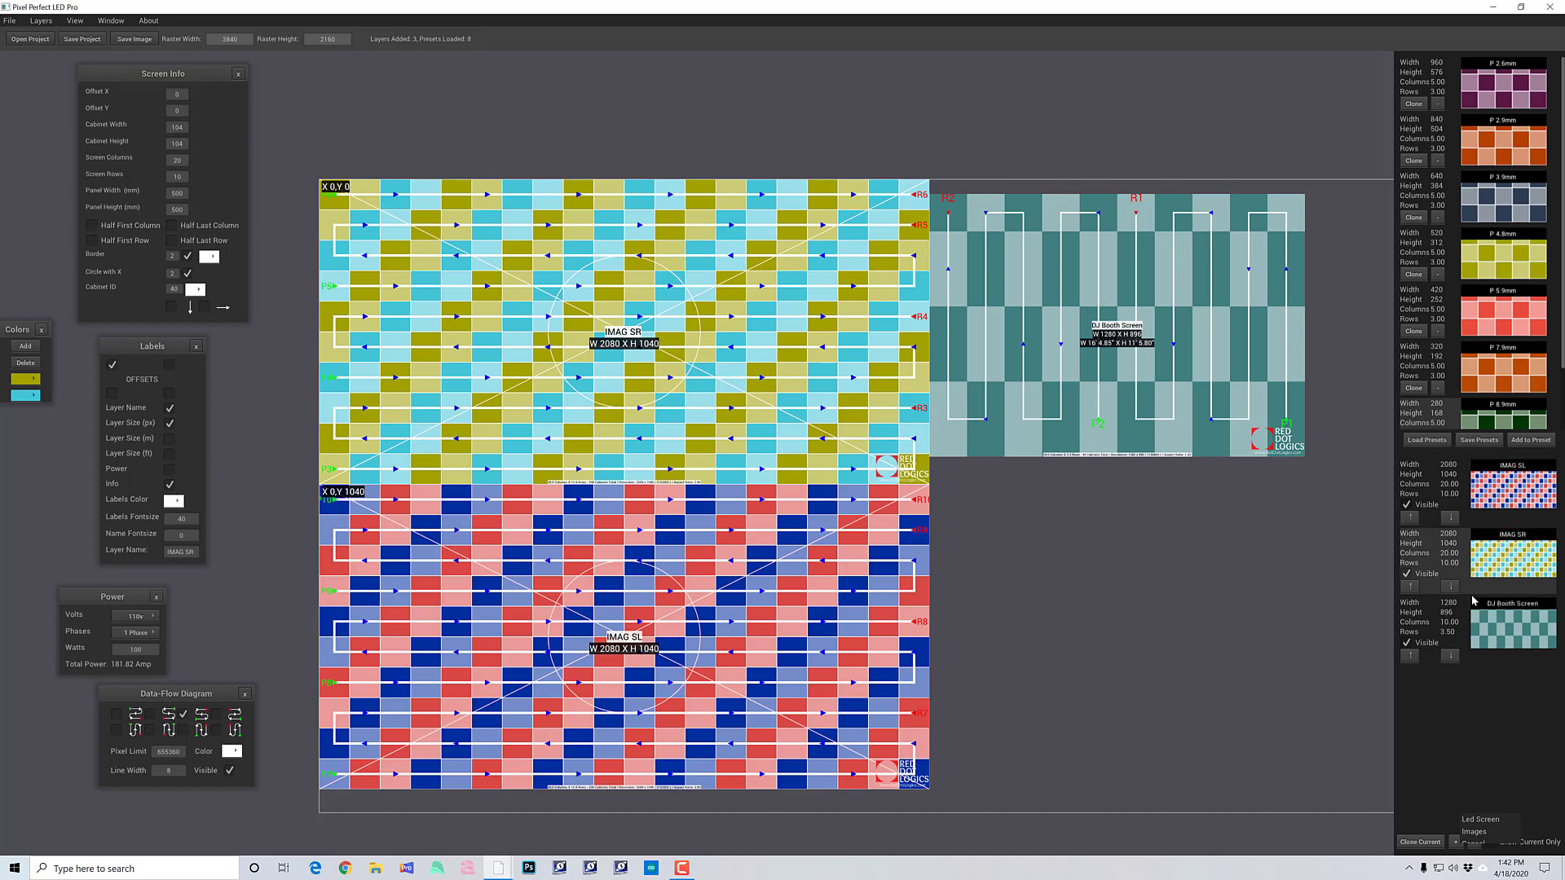
pyautogui.click(1410, 587)
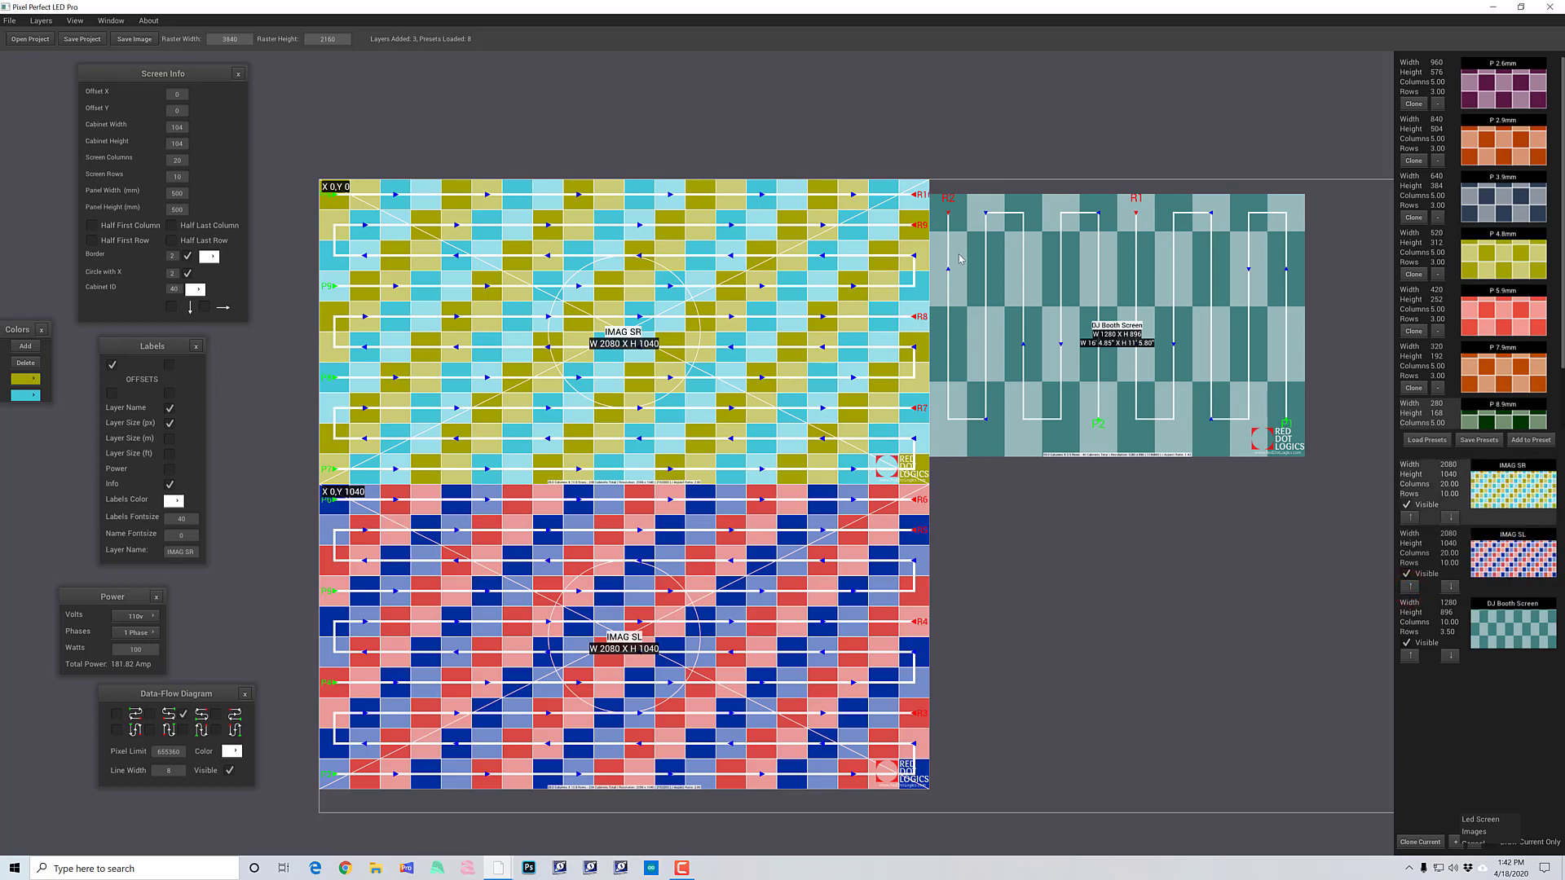
# Step: Swap the IMAG SR and IMAG SL layers in the layer order and swap them back
pyautogui.click(1485, 633)
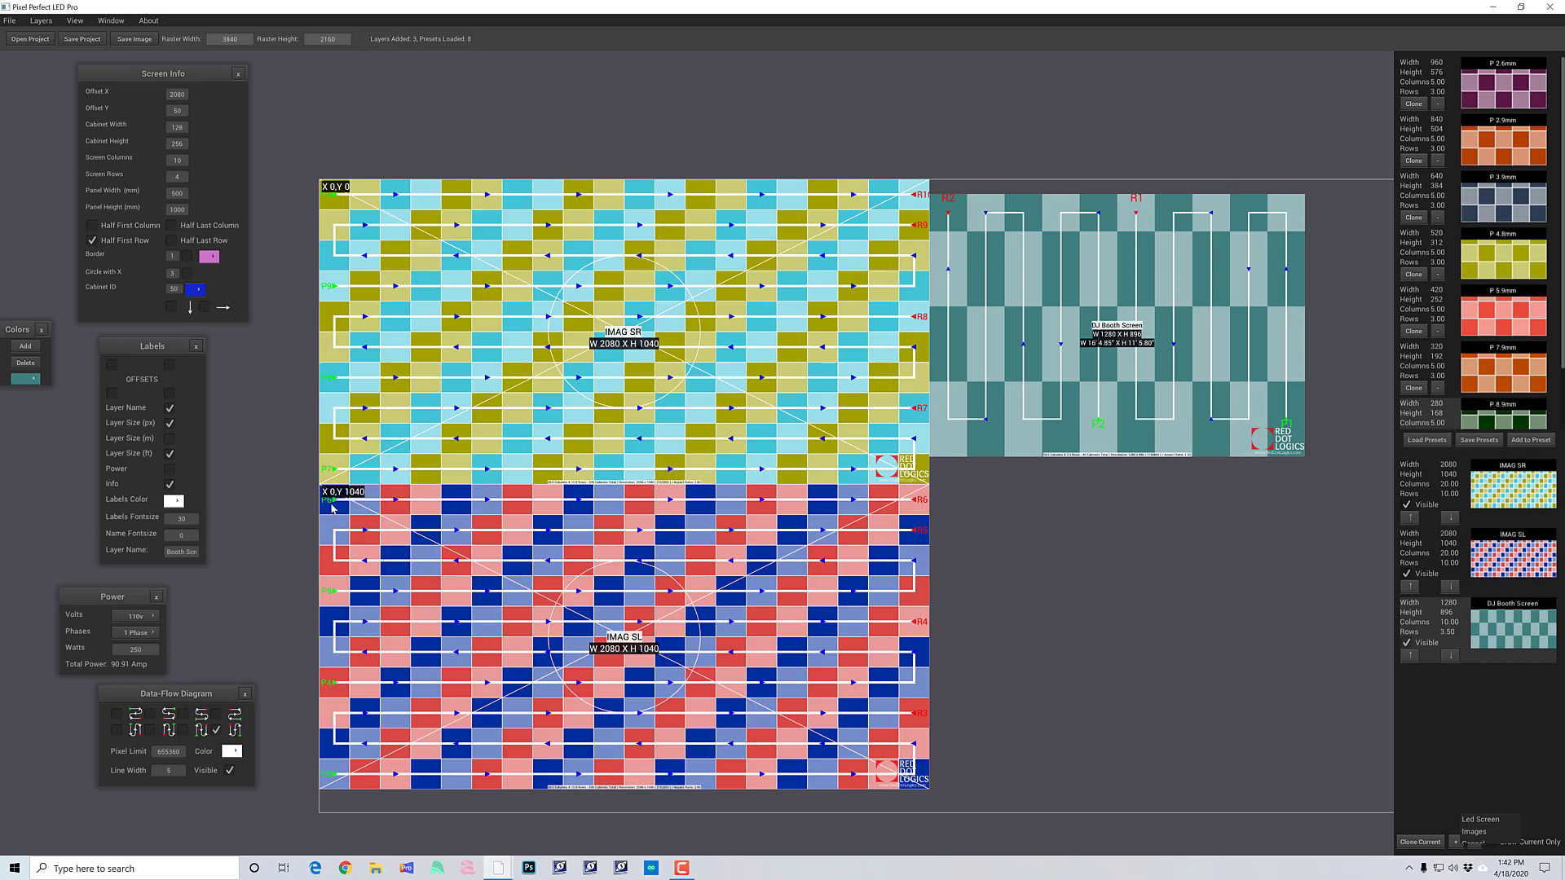
pyautogui.click(1542, 536)
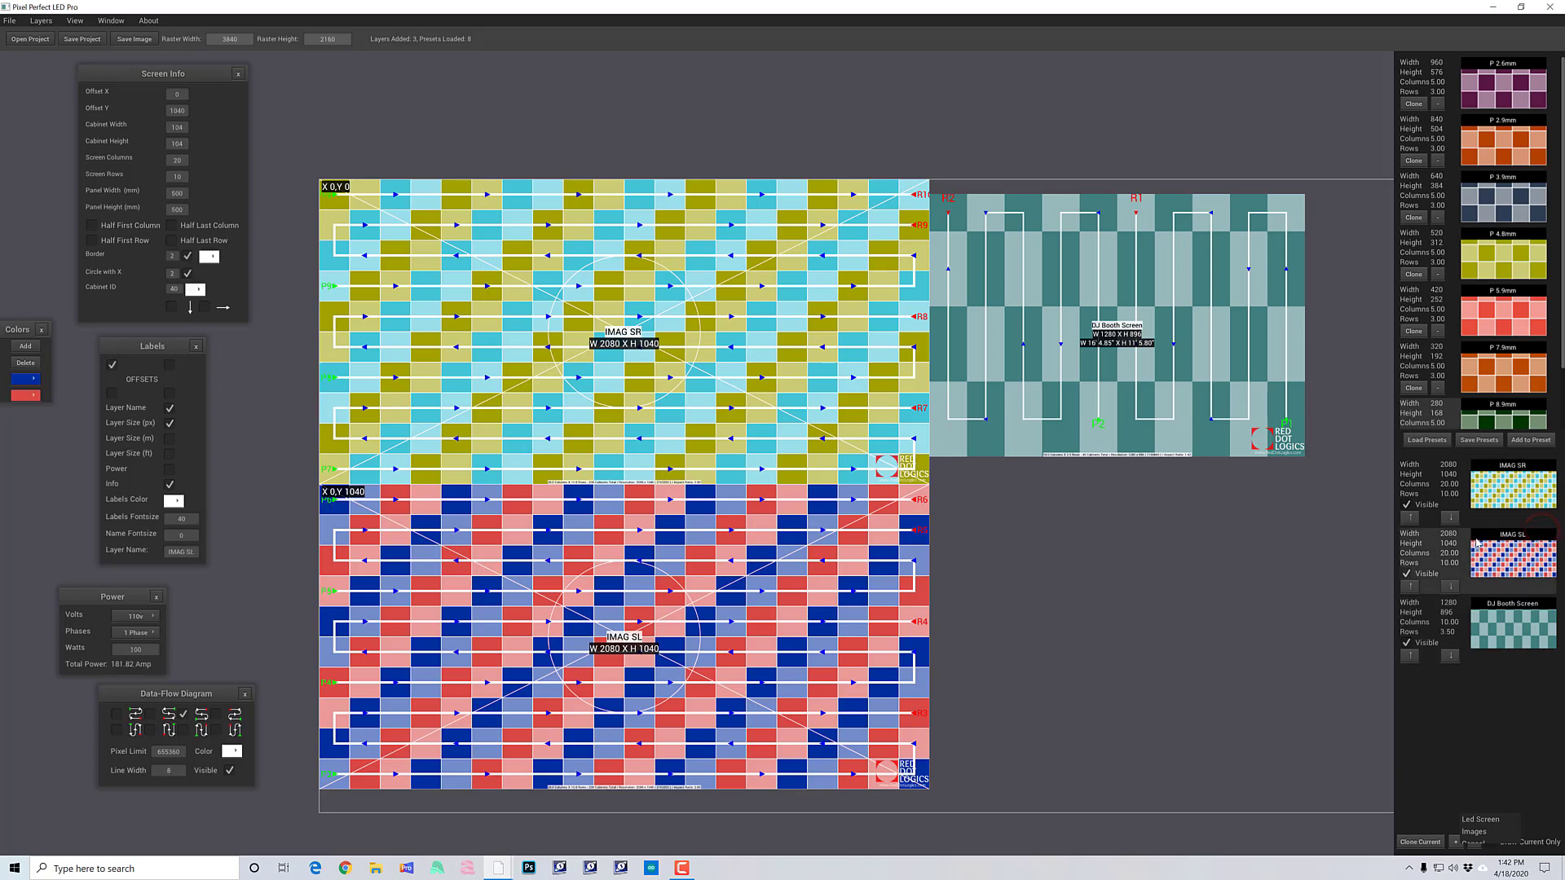
pyautogui.click(1487, 489)
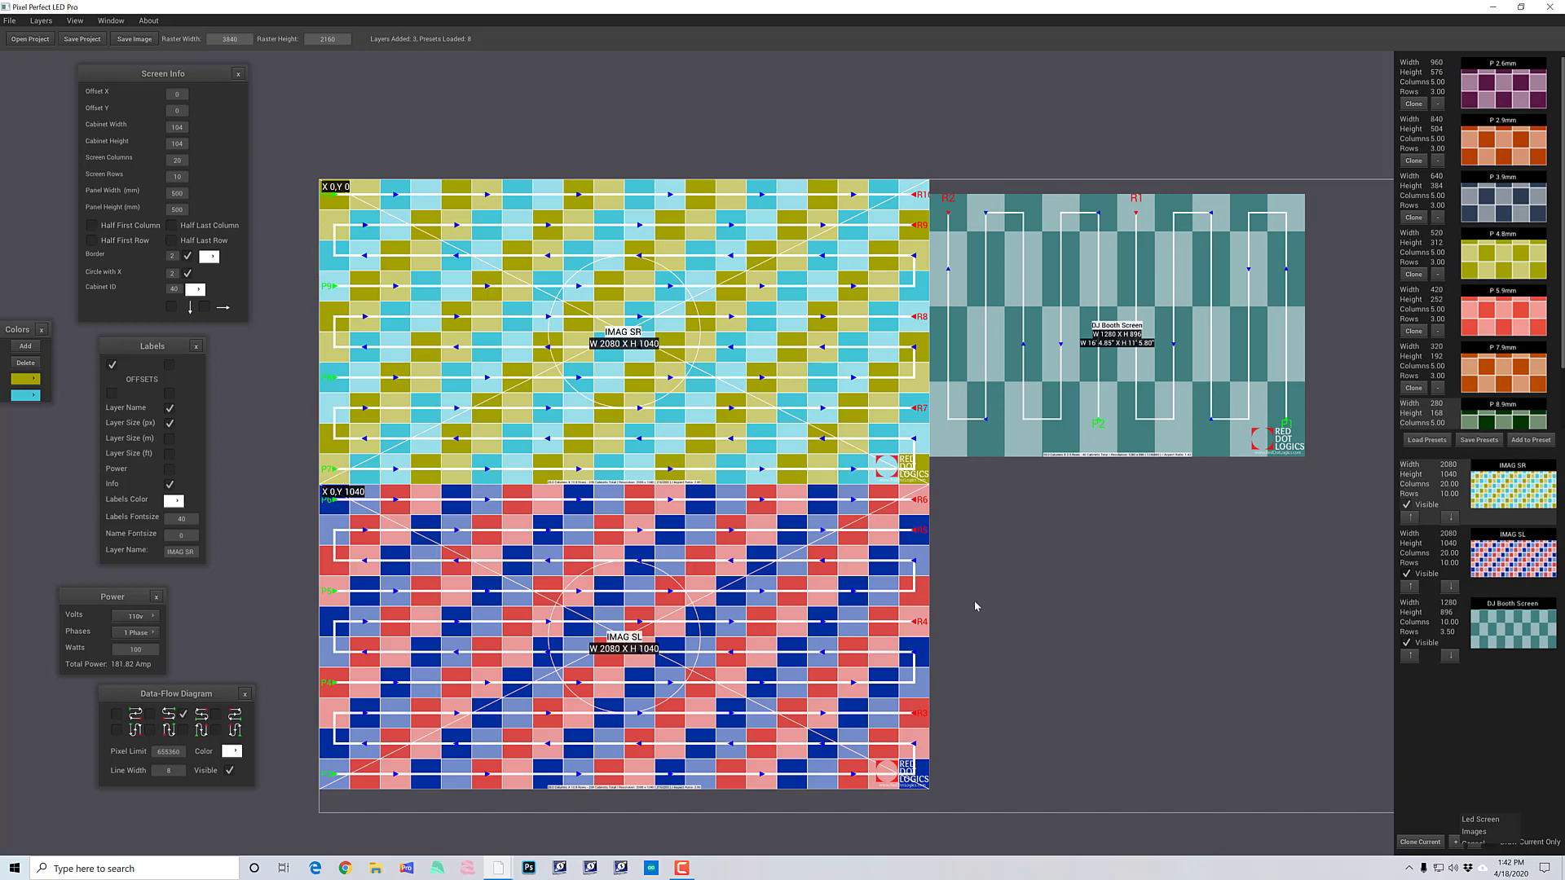
pyautogui.click(1451, 519)
pyautogui.click(1450, 519)
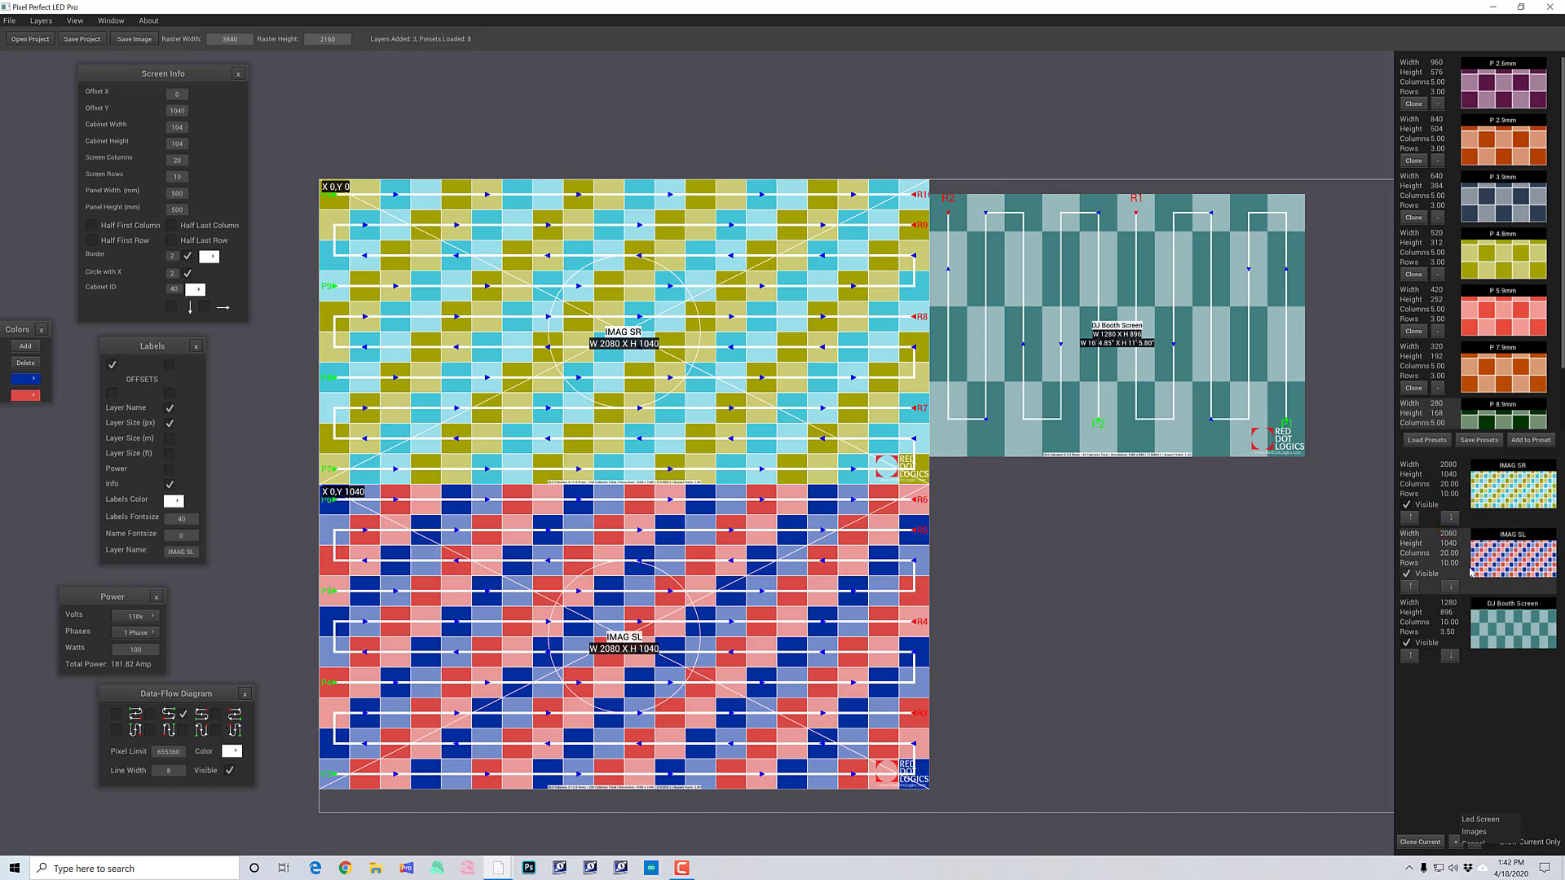
pyautogui.click(1480, 499)
pyautogui.click(1485, 566)
# Step: Add the photo DJI_0009 from Raid Storage (G:) > Pictures > dji as an image layer and select it on the raster
pyautogui.click(1404, 793)
pyautogui.click(1456, 843)
pyautogui.click(1471, 828)
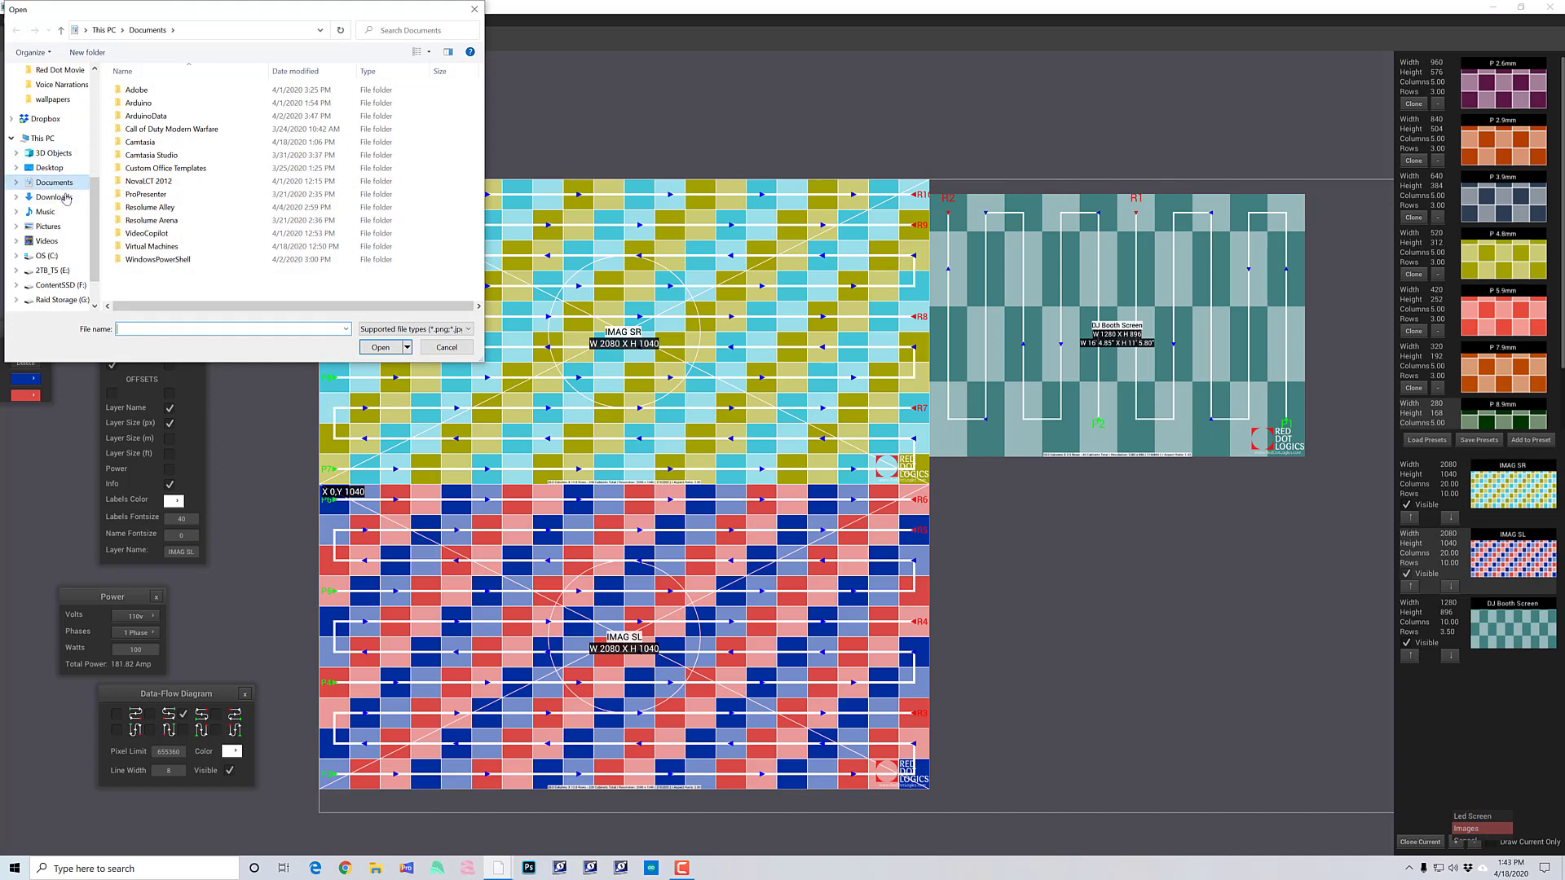
pyautogui.click(69, 229)
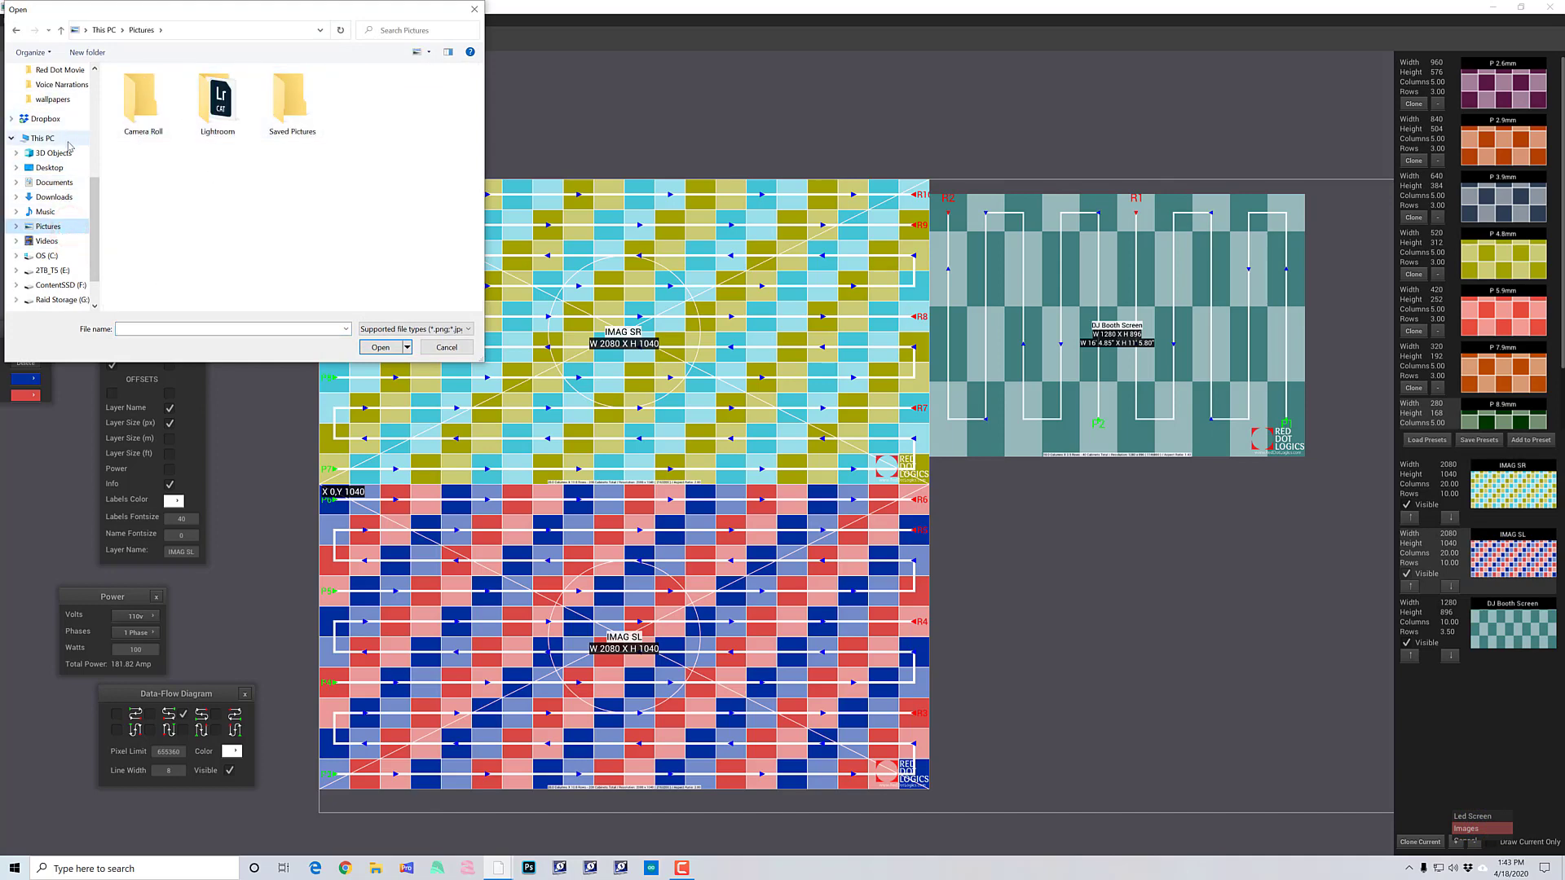
pyautogui.click(70, 285)
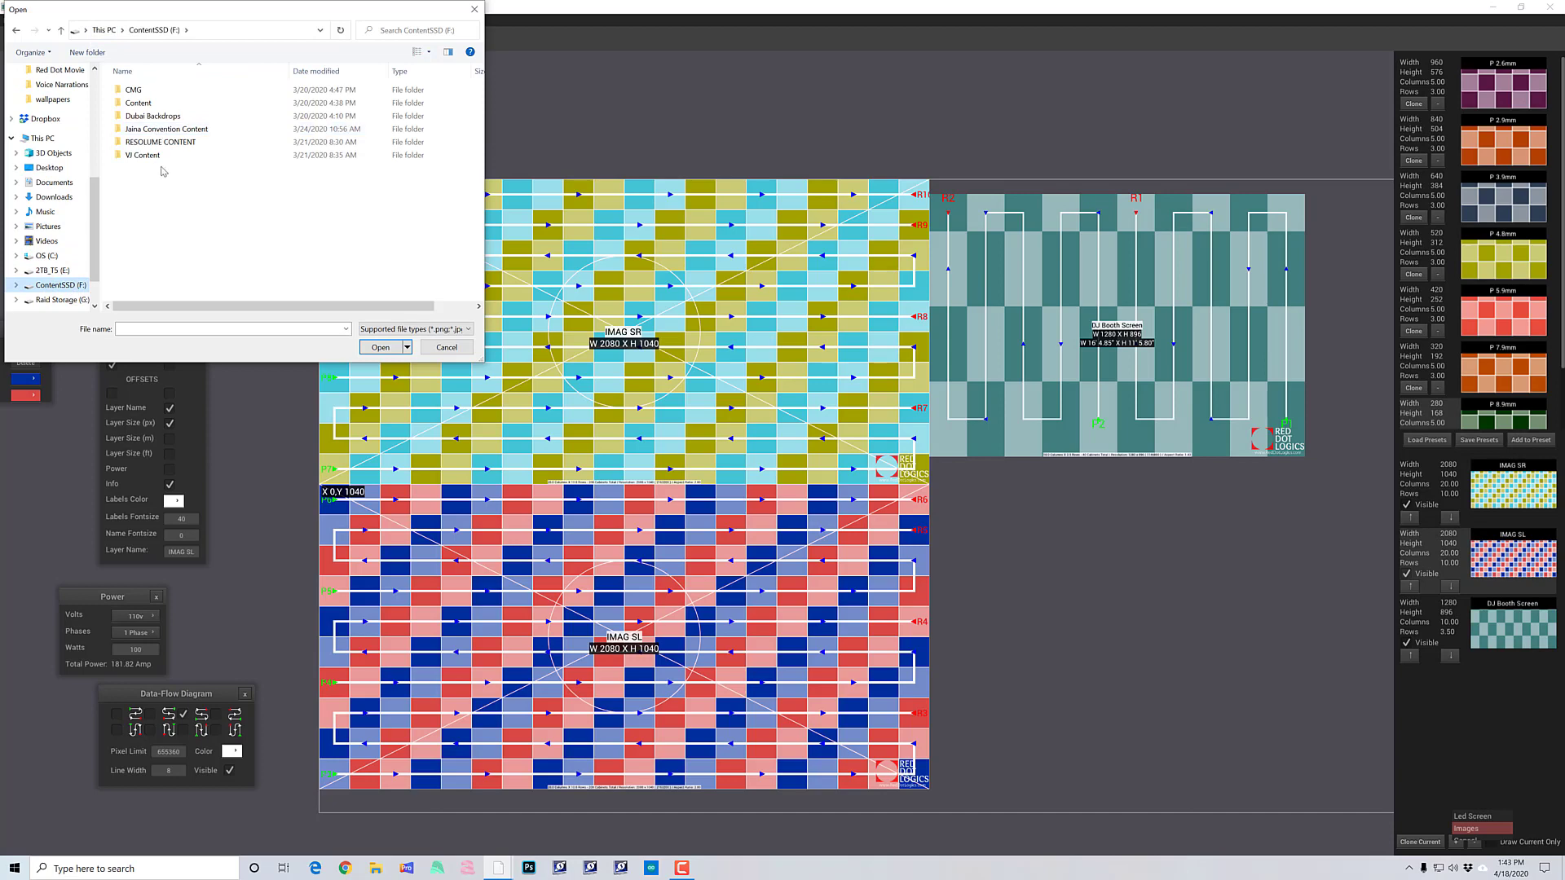
pyautogui.click(73, 300)
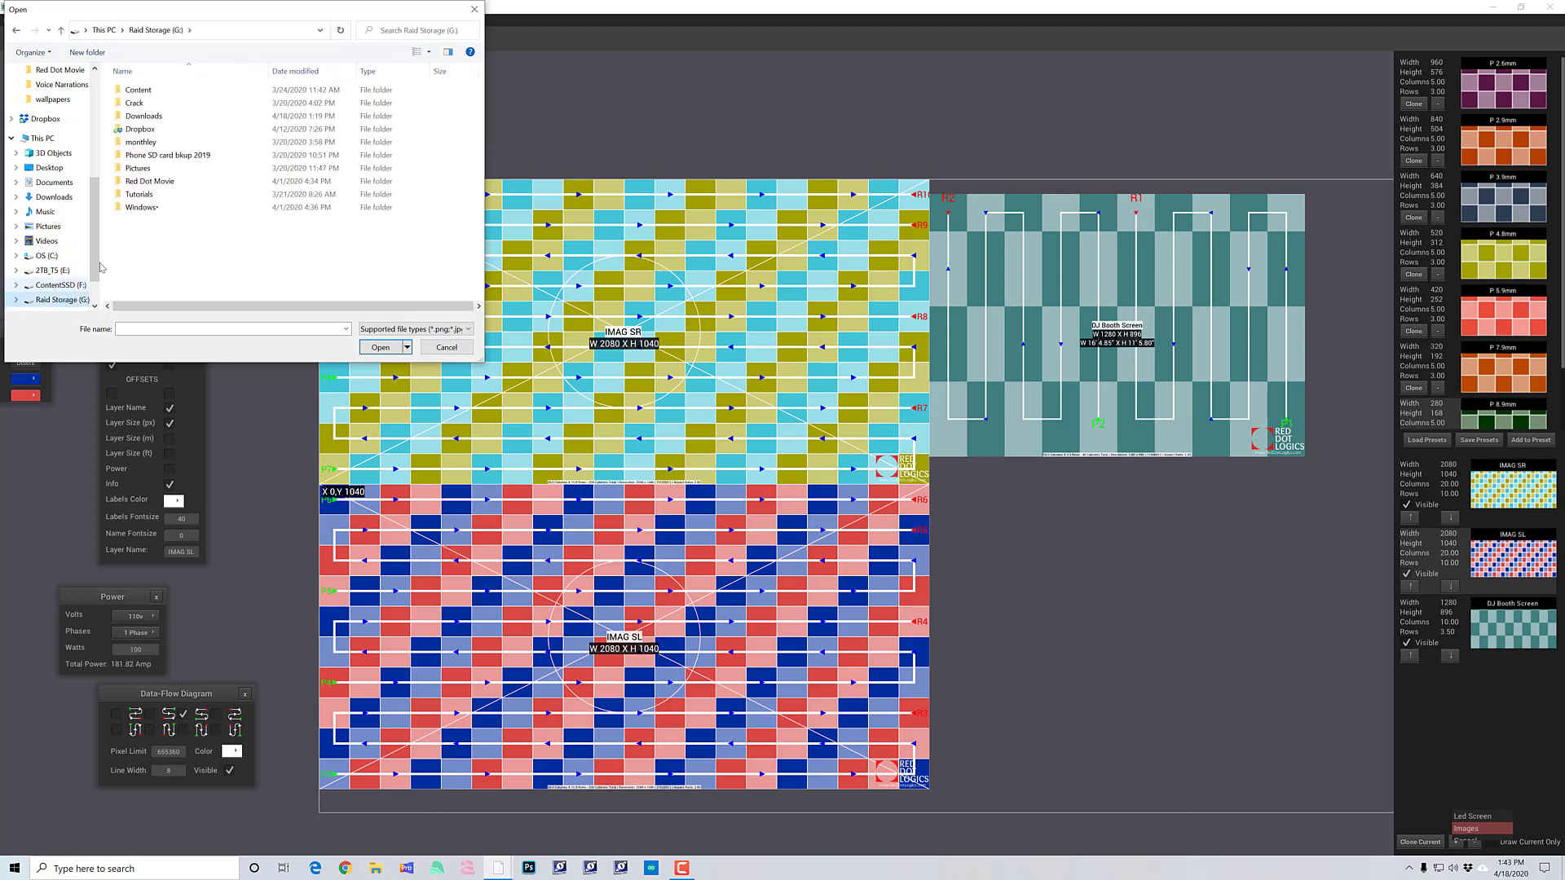
pyautogui.doubleClick(143, 168)
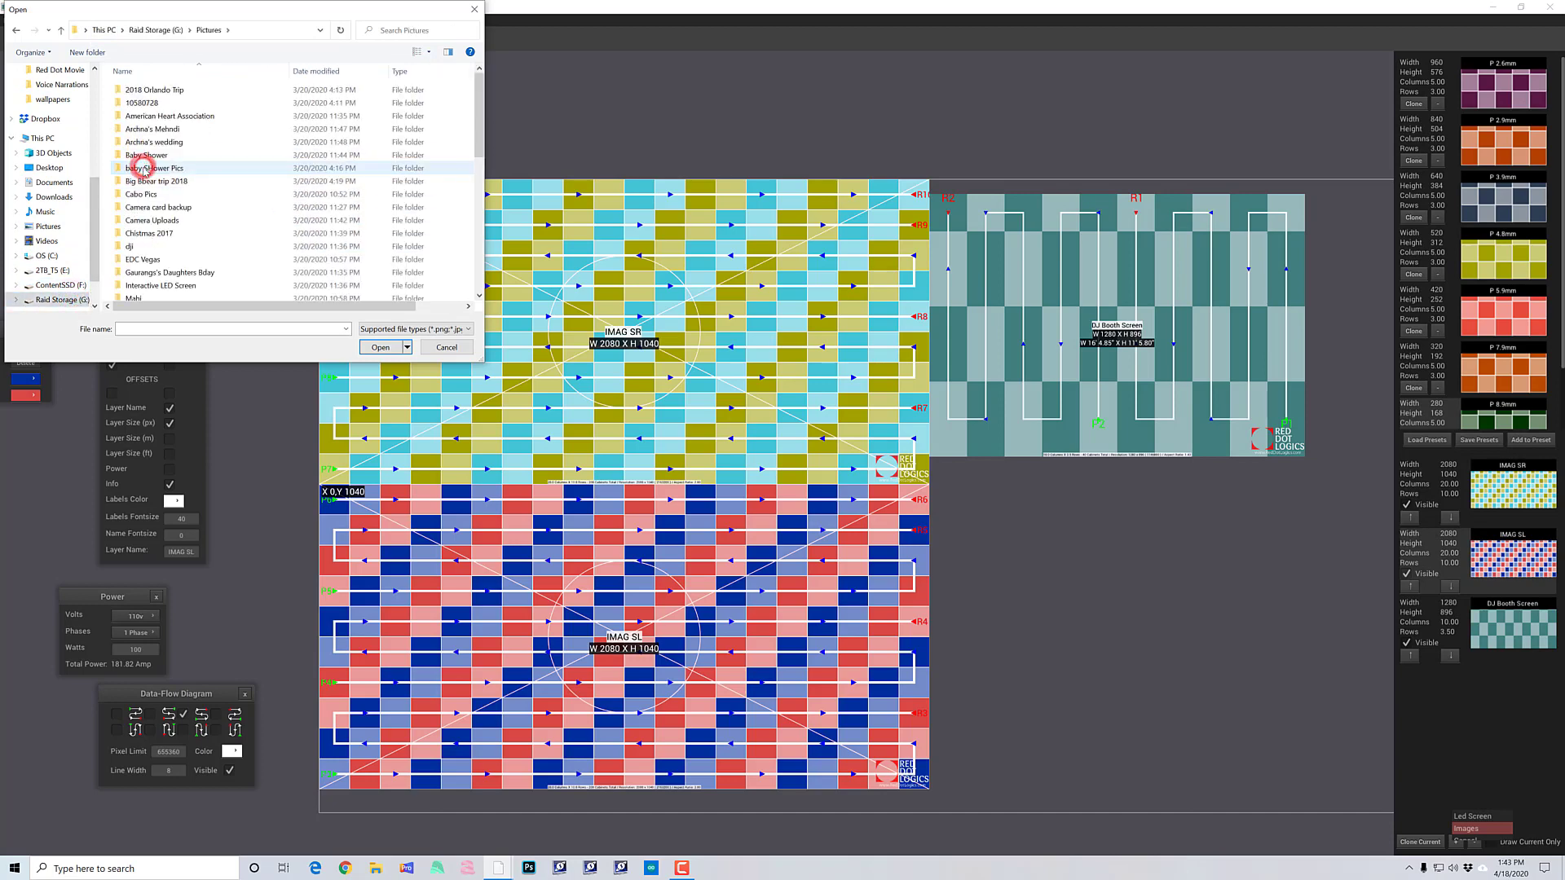
pyautogui.click(155, 243)
pyautogui.doubleClick(155, 244)
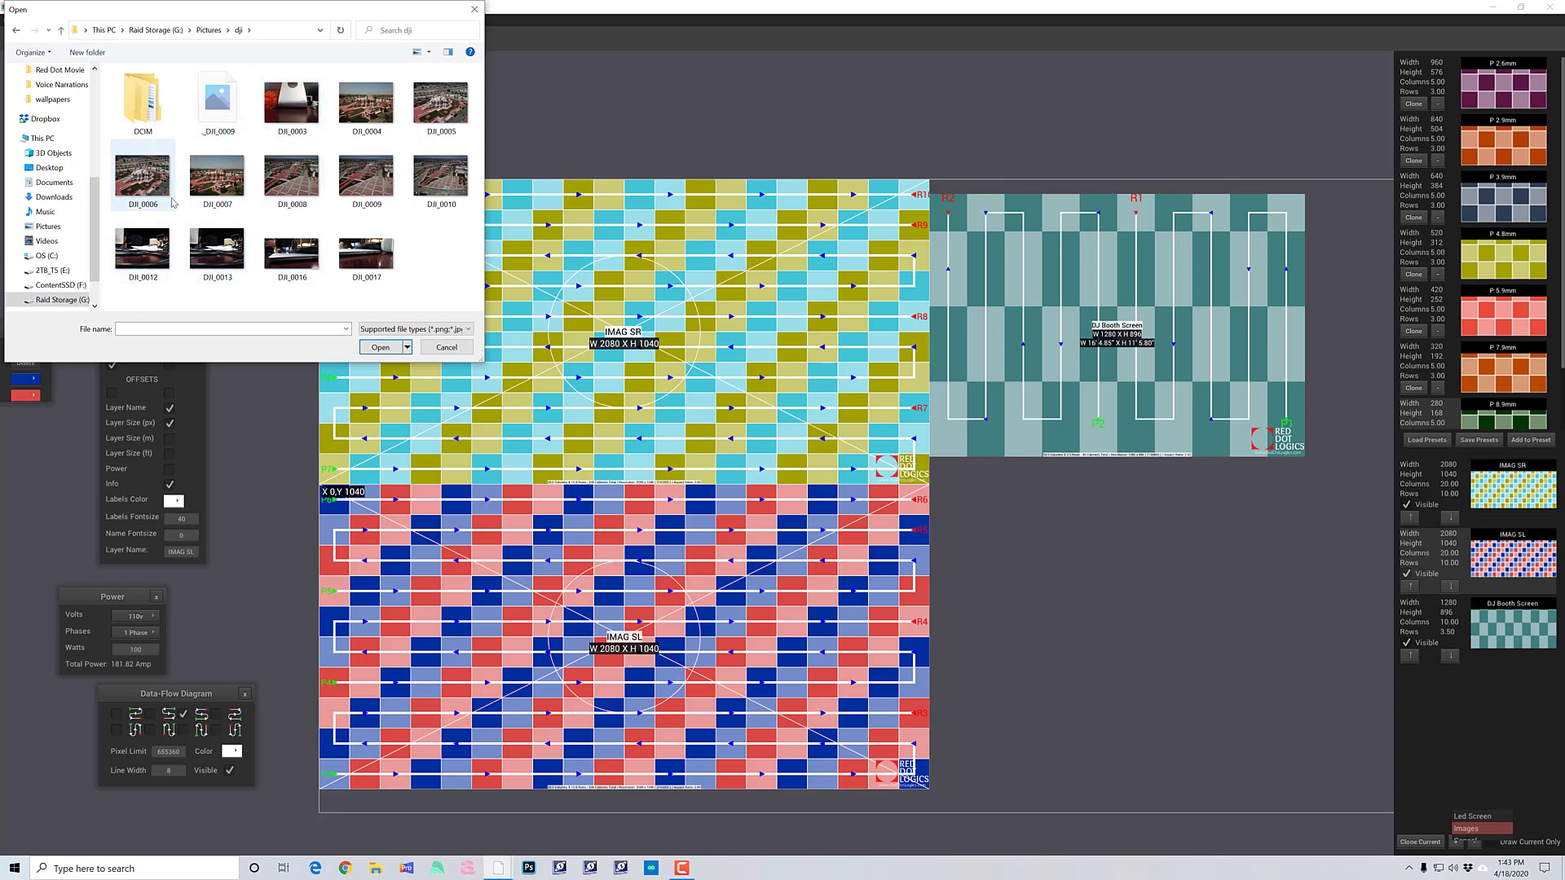
pyautogui.doubleClick(359, 185)
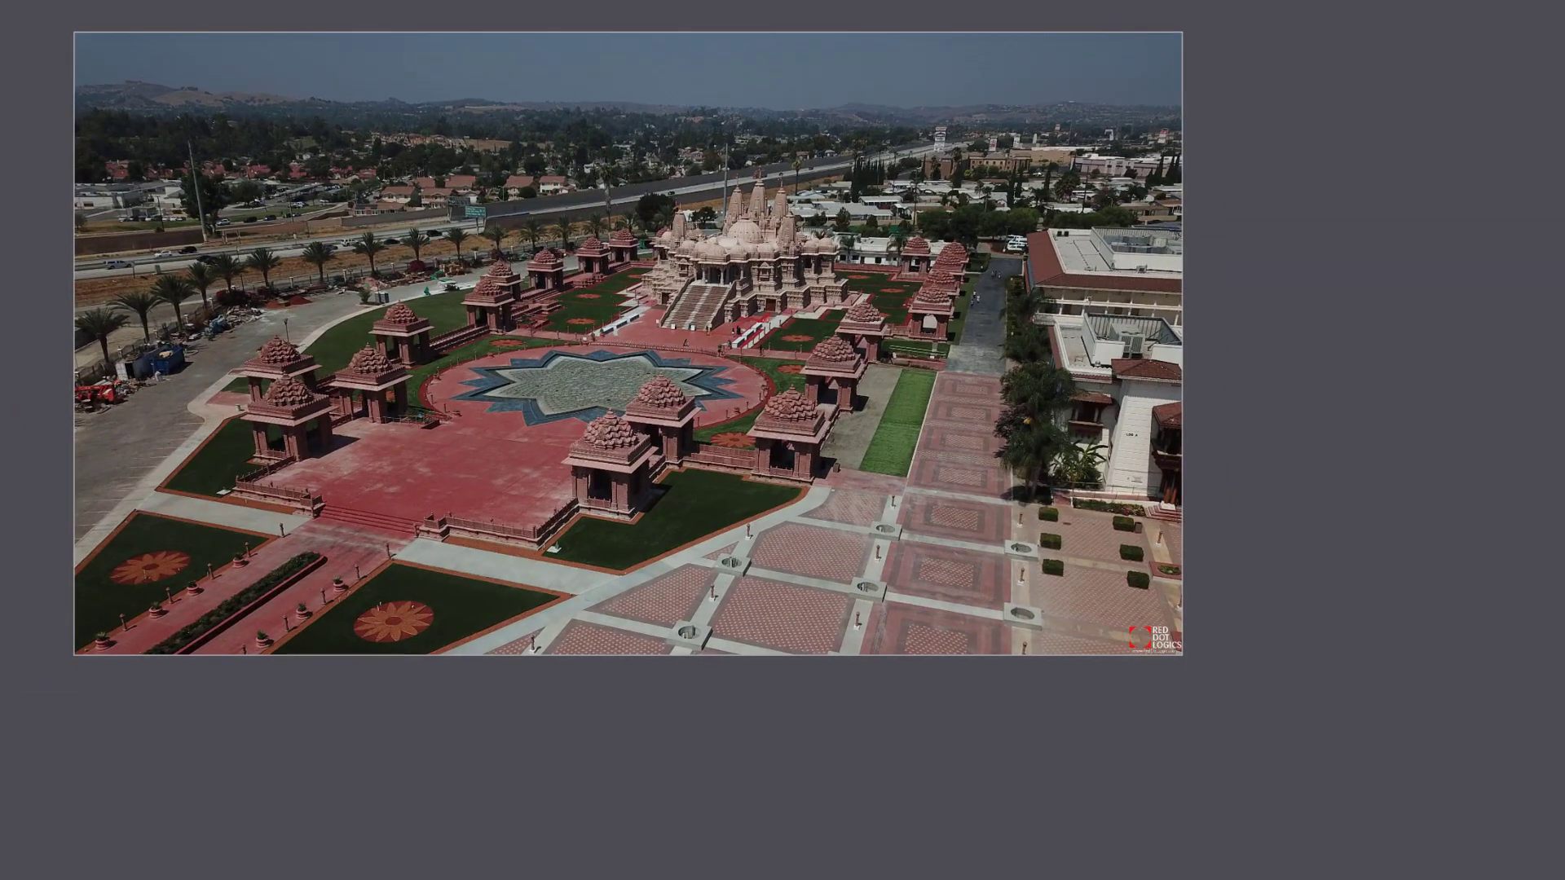
pyautogui.click(324, 339)
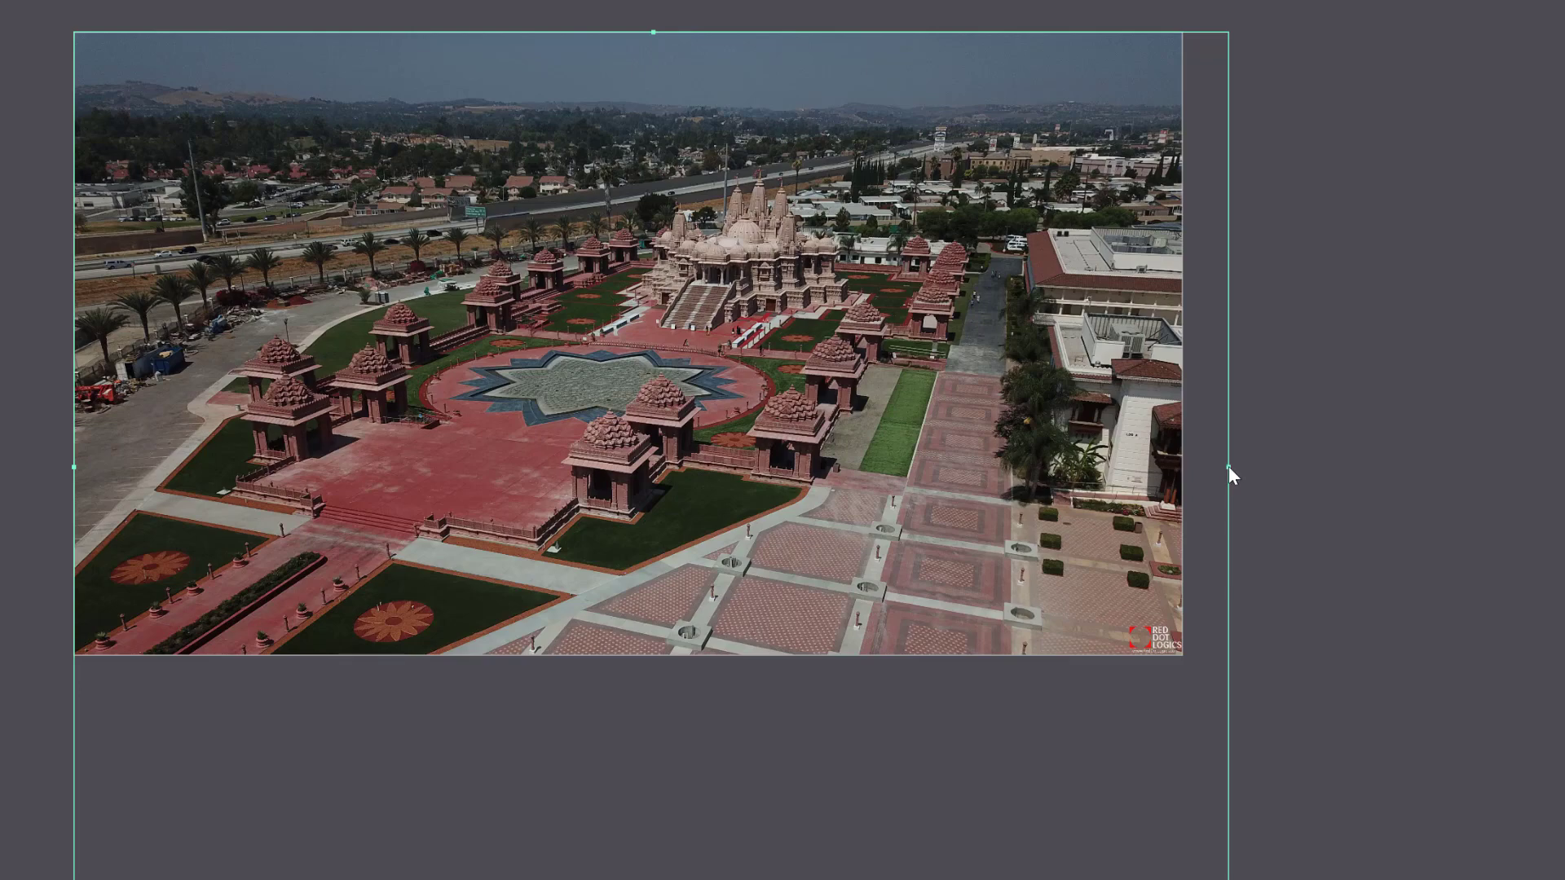
# Step: Scale the DJI_0009 photo down to about 370 × 277 px at the raster's upper-left corner
pyautogui.moveTo(1230, 468); pyautogui.dragTo(373, 371)
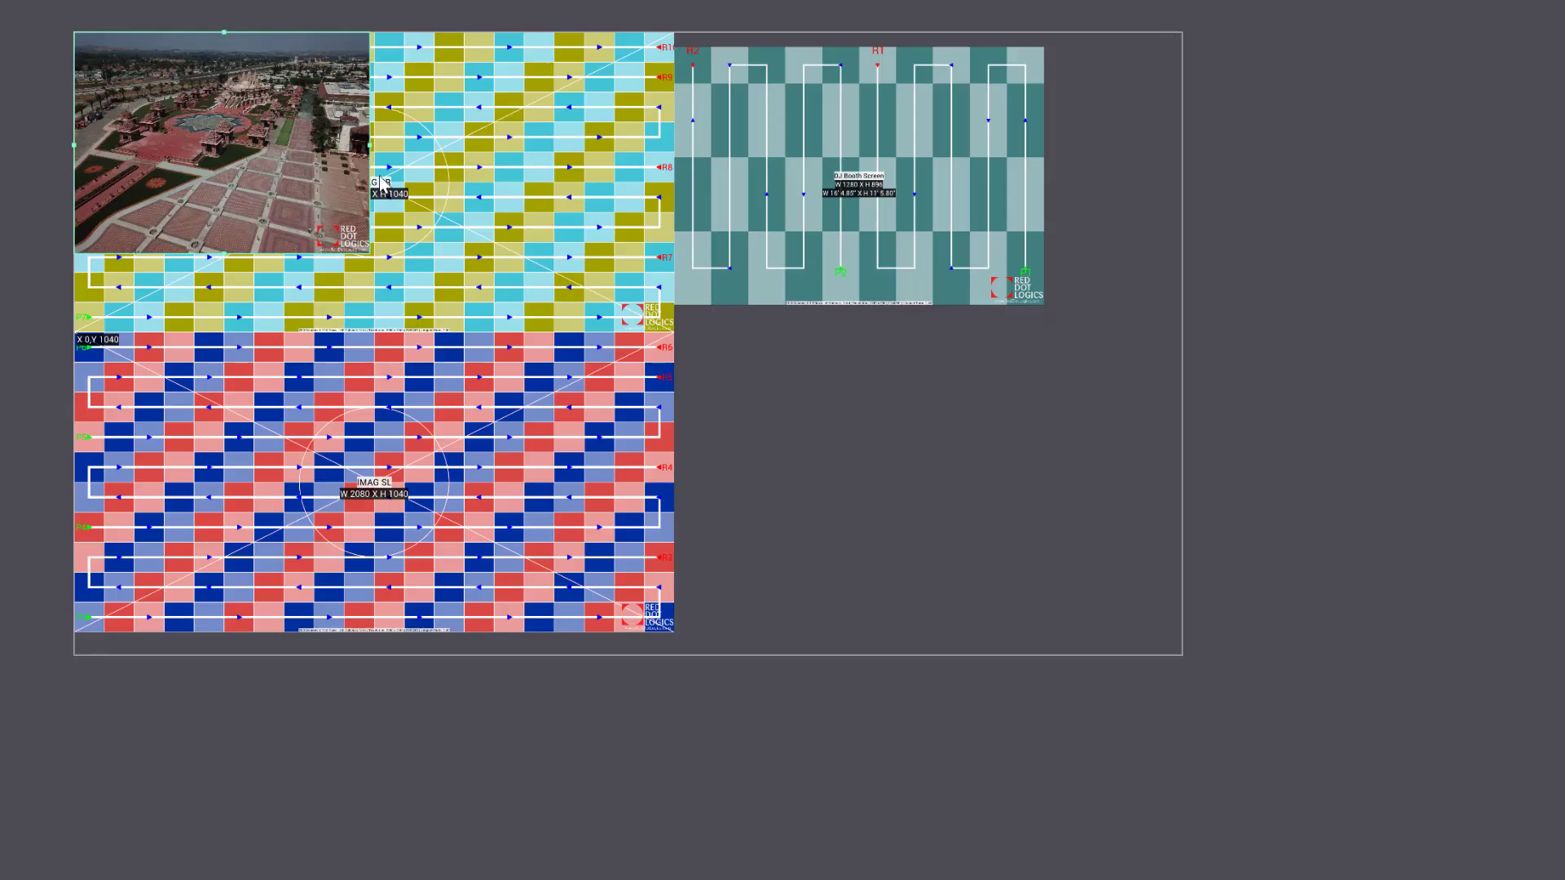
pyautogui.moveTo(371, 153); pyautogui.dragTo(158, 100)
pyautogui.click(152, 85)
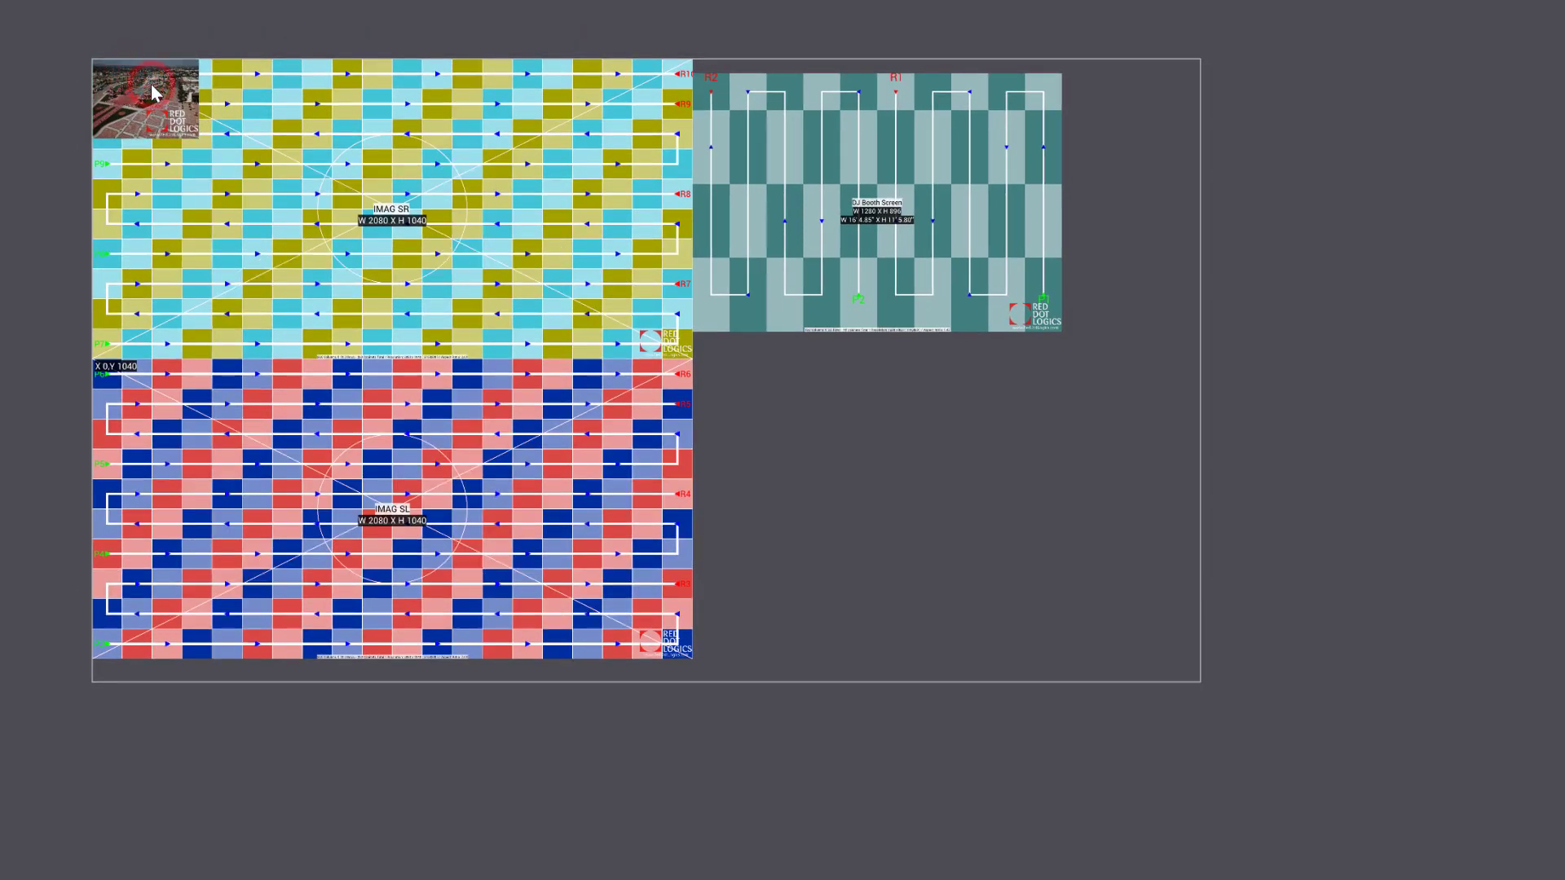
pyautogui.click(152, 81)
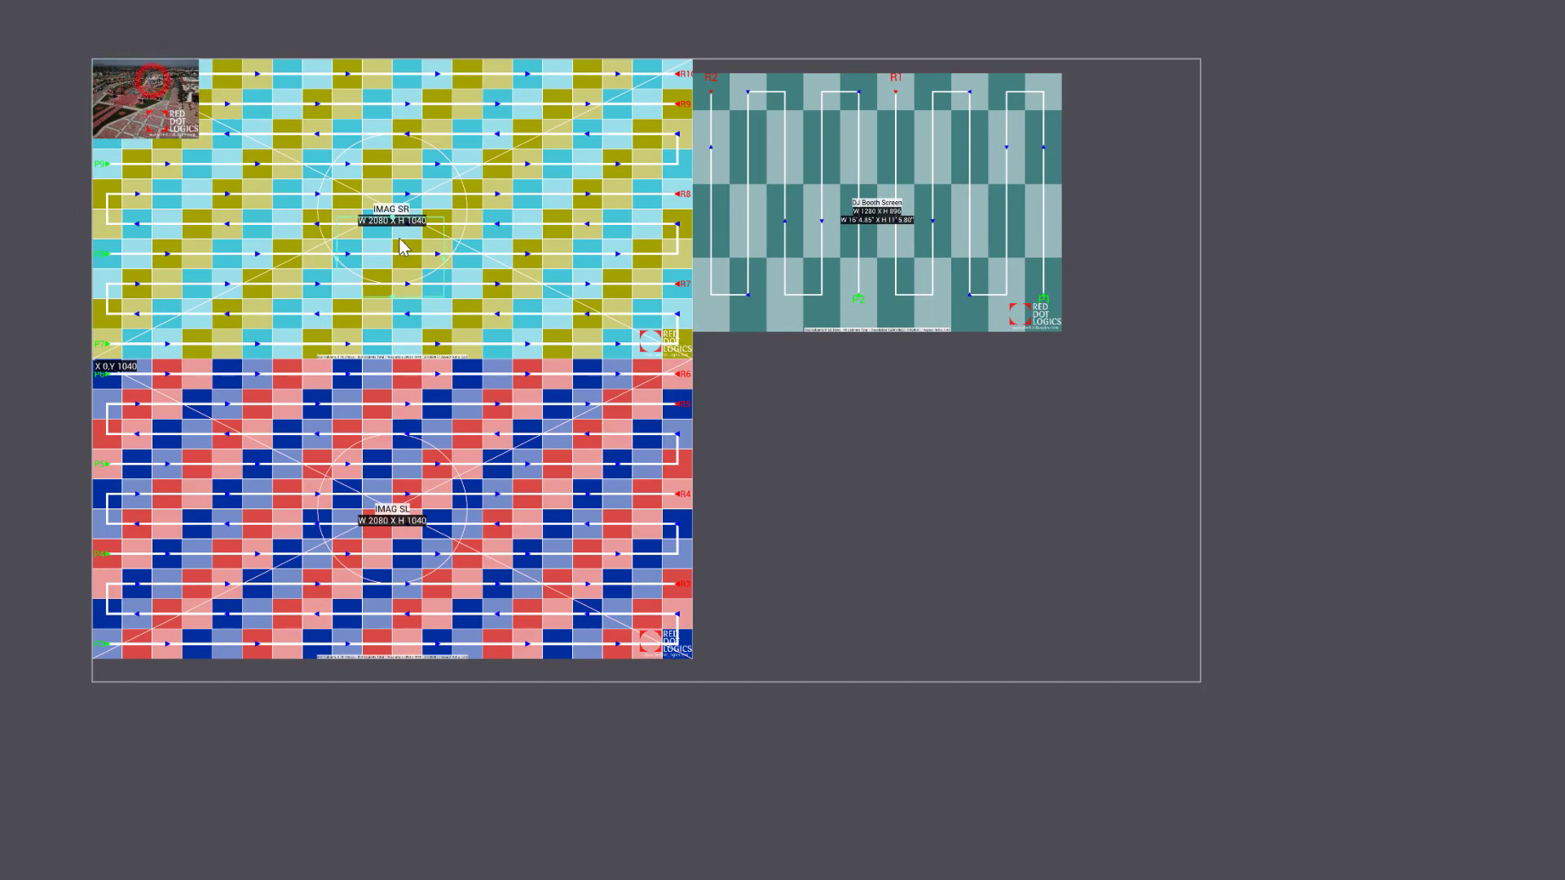
# Step: Move the small photo off the IMAG SR screen to directly beneath the DJ Booth Screen, against its lower-left corner
pyautogui.click(652, 306)
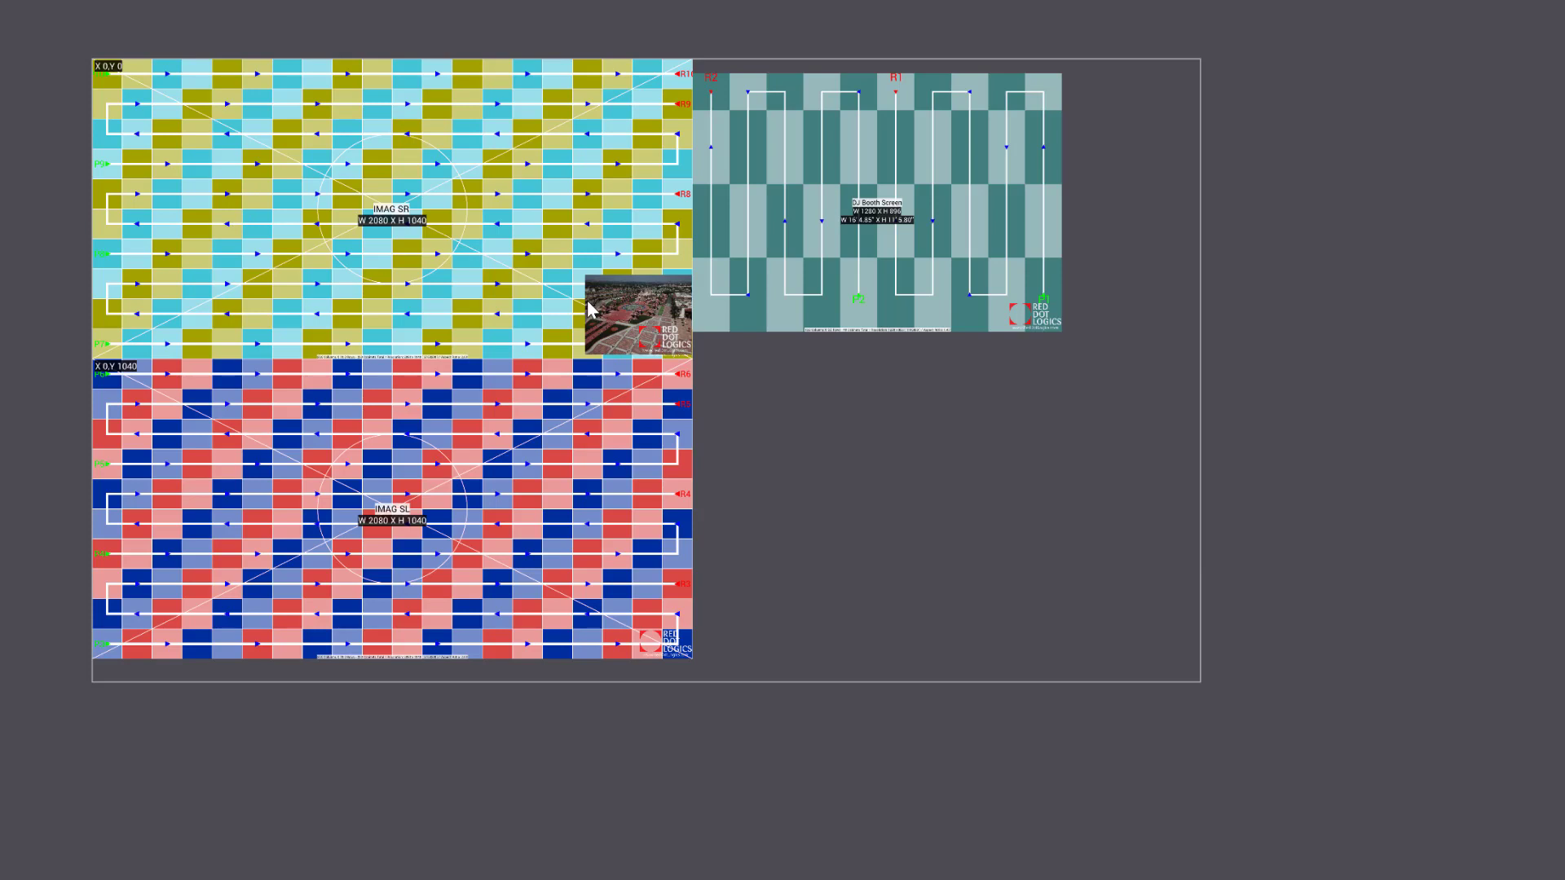
pyautogui.click(645, 330)
pyautogui.moveTo(645, 329); pyautogui.dragTo(697, 368)
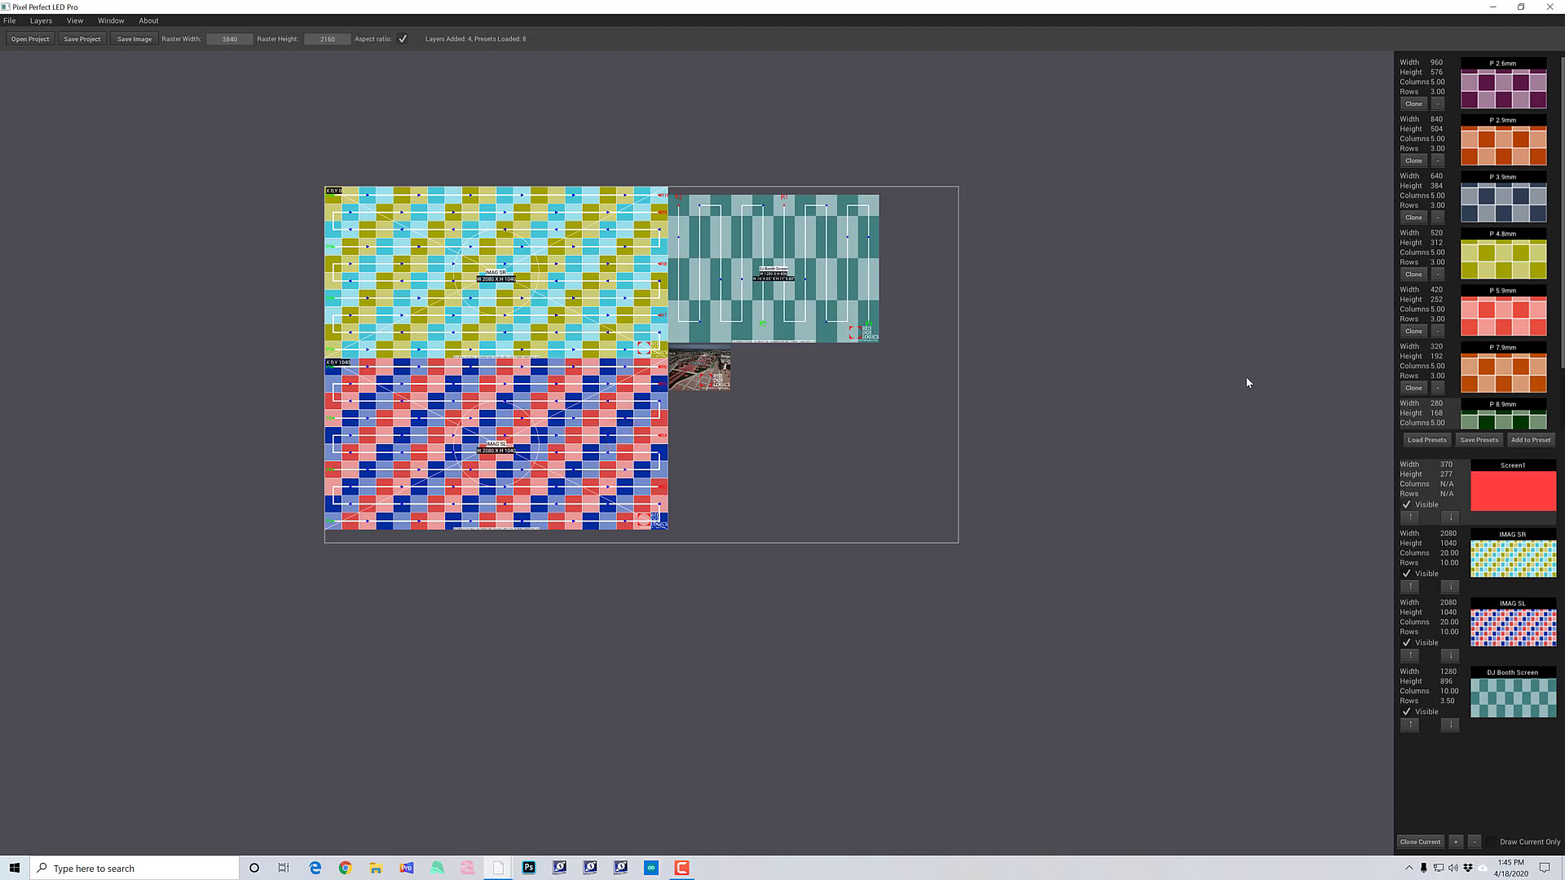
pyautogui.click(1054, 406)
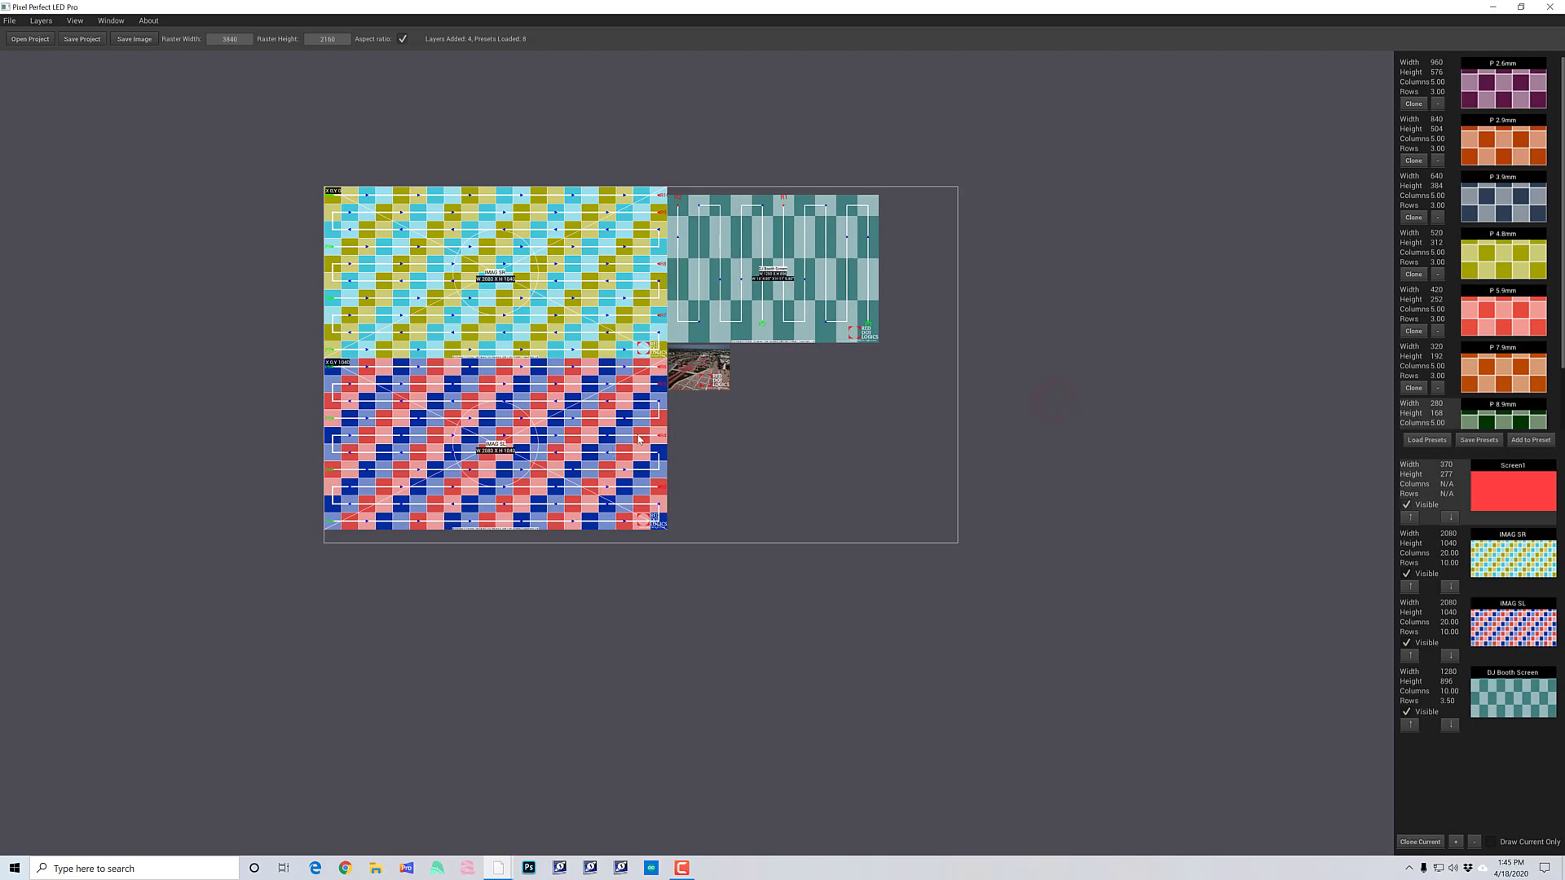
pyautogui.moveTo(698, 359)
pyautogui.mouseDown()
pyautogui.moveTo(717, 378)
pyautogui.moveTo(701, 368)
pyautogui.mouseUp()
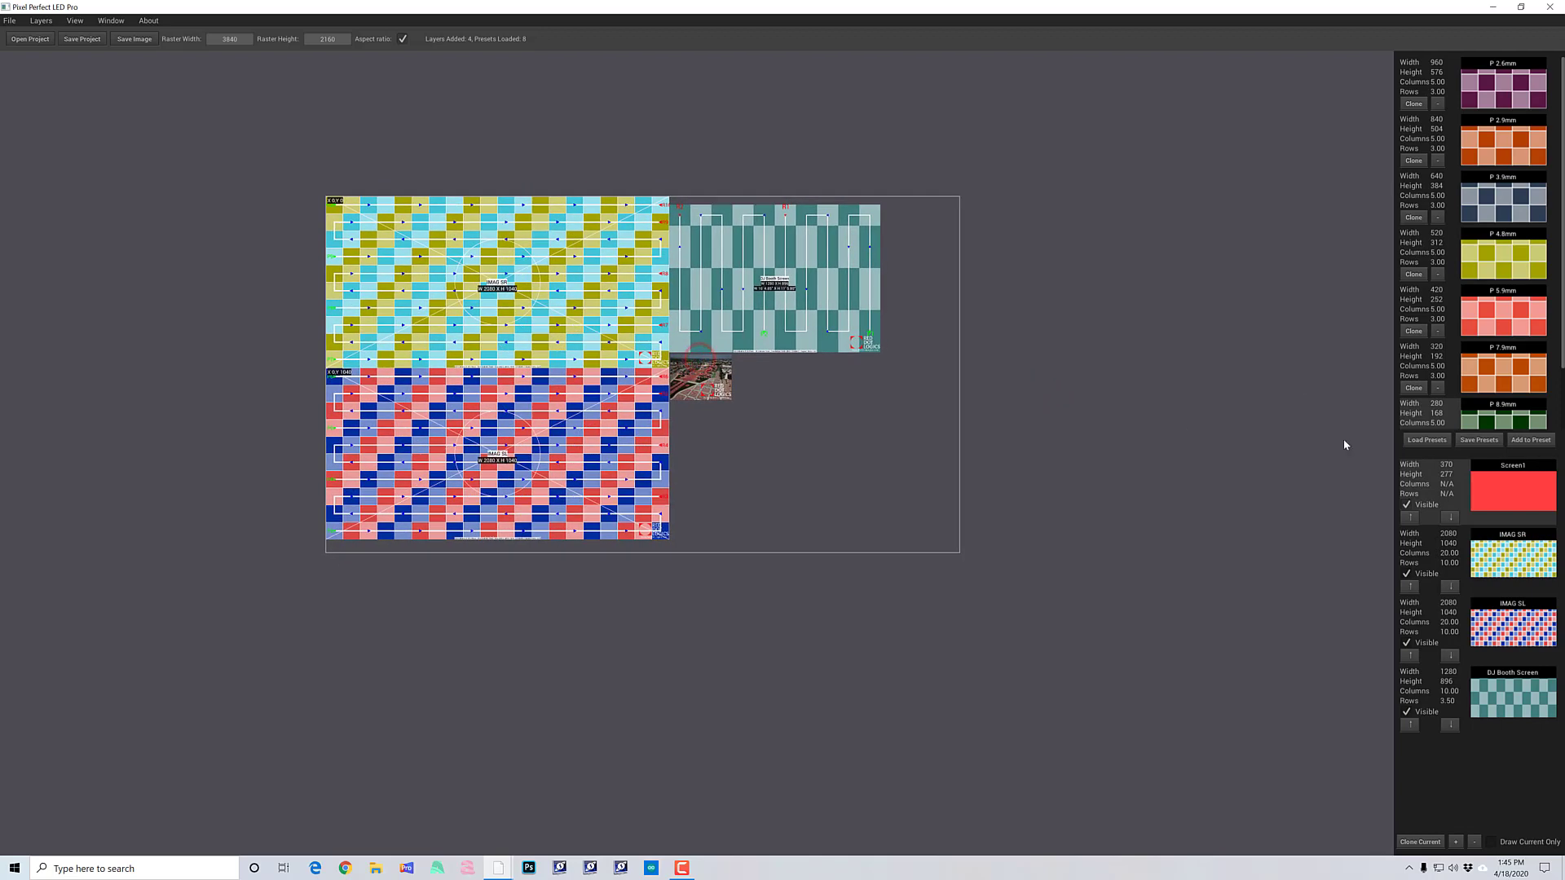
# Step: Set both the cabinet width and the cabinet height of the IMAG SR screen to 124
pyautogui.click(1536, 487)
pyautogui.click(1488, 568)
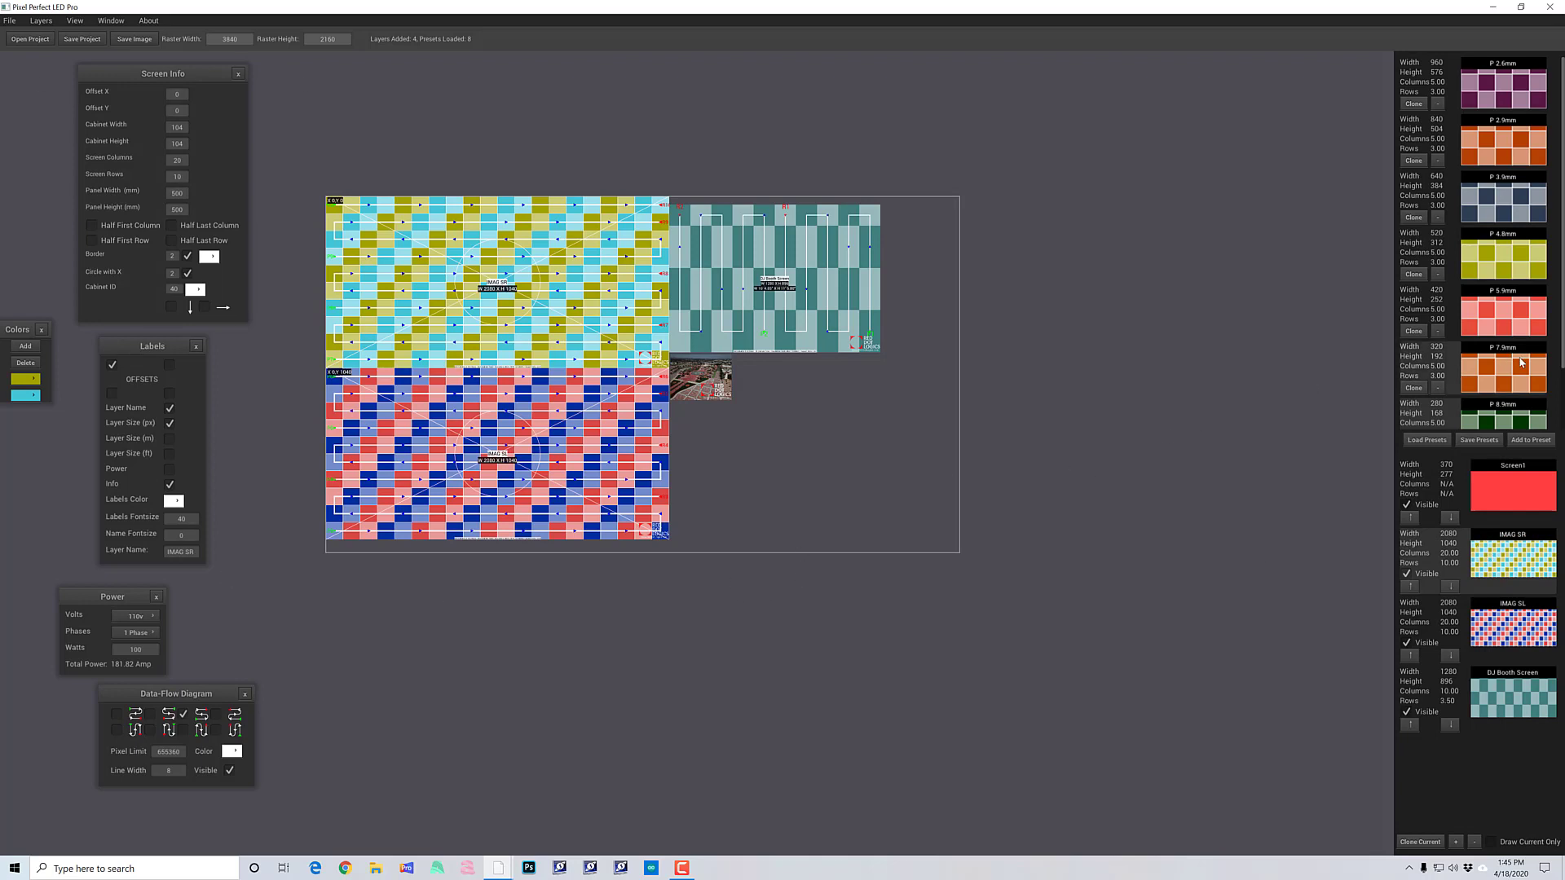
pyautogui.click(1560, 376)
pyautogui.scroll(-2, 1517, 373)
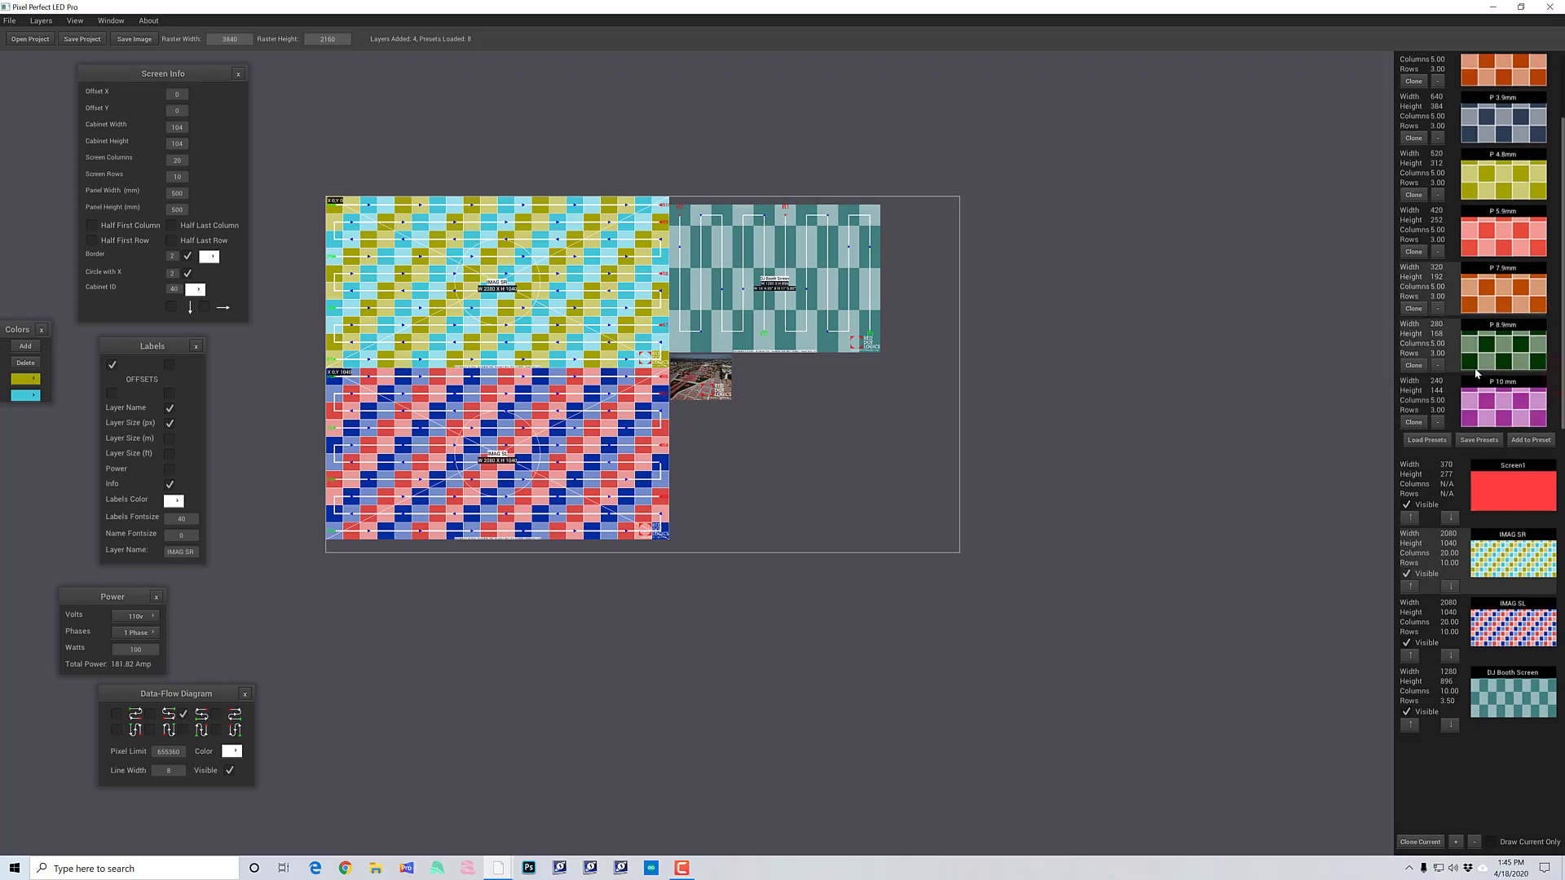
pyautogui.click(1509, 555)
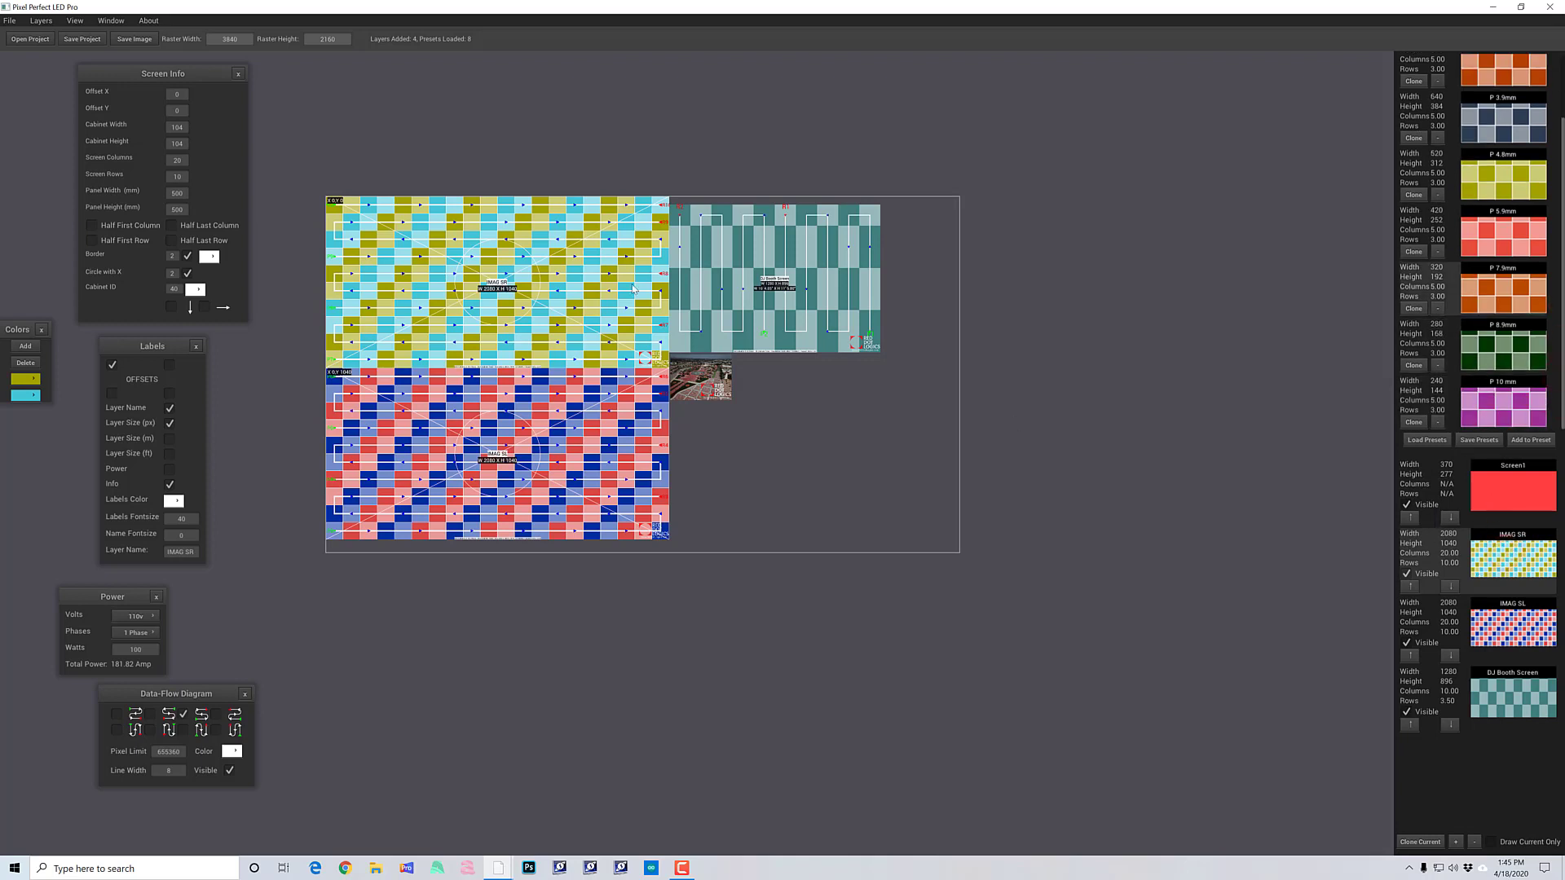
pyautogui.click(177, 127)
pyautogui.write('12')
pyautogui.press('Tab')
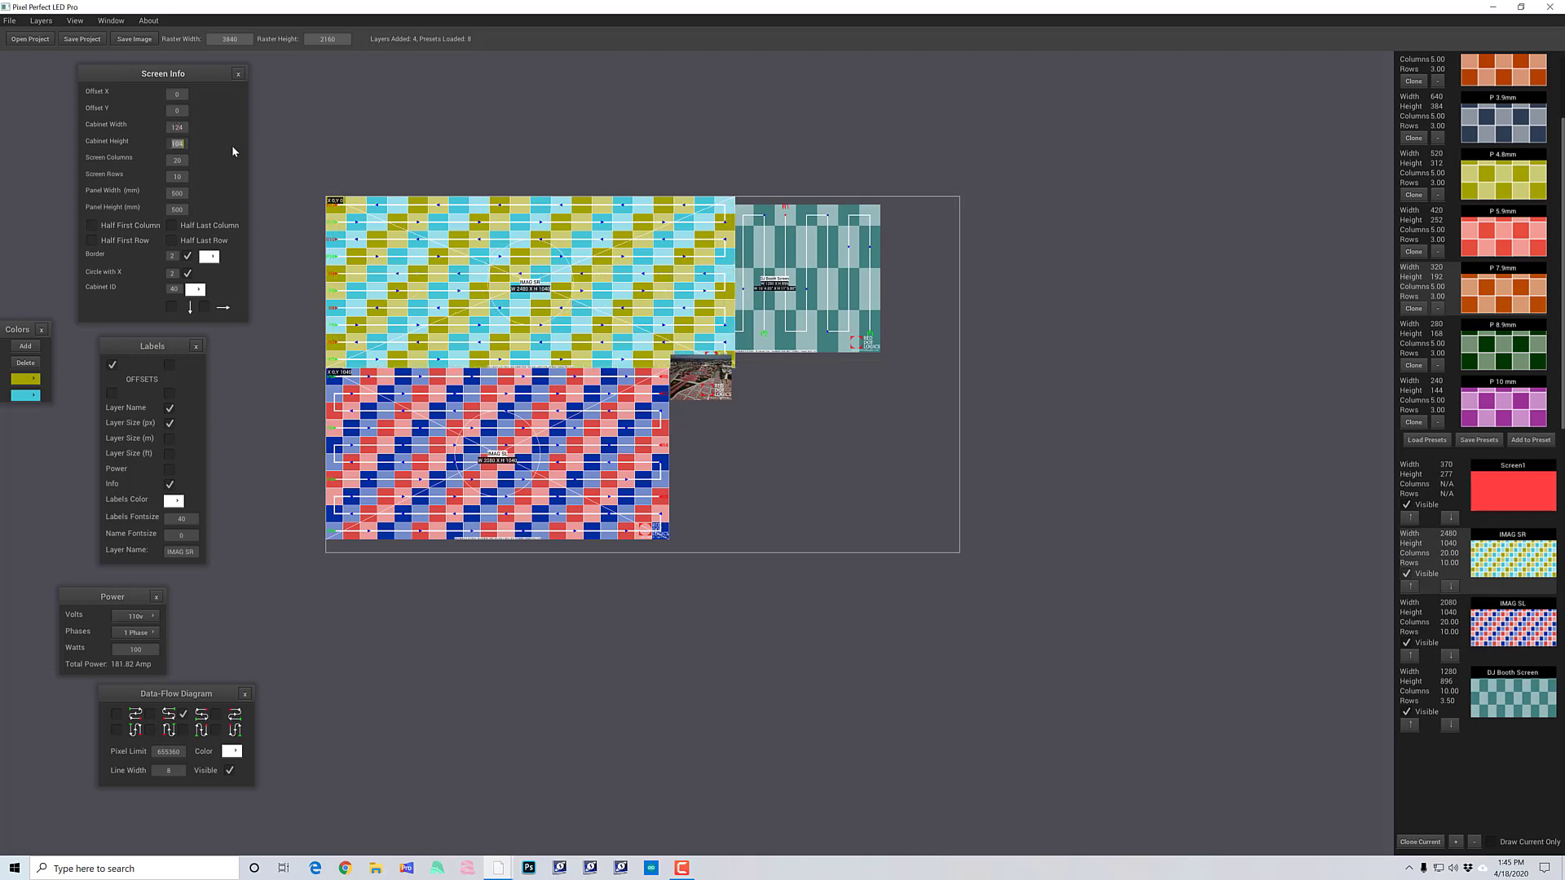
pyautogui.write('124')
pyautogui.press('Tab')
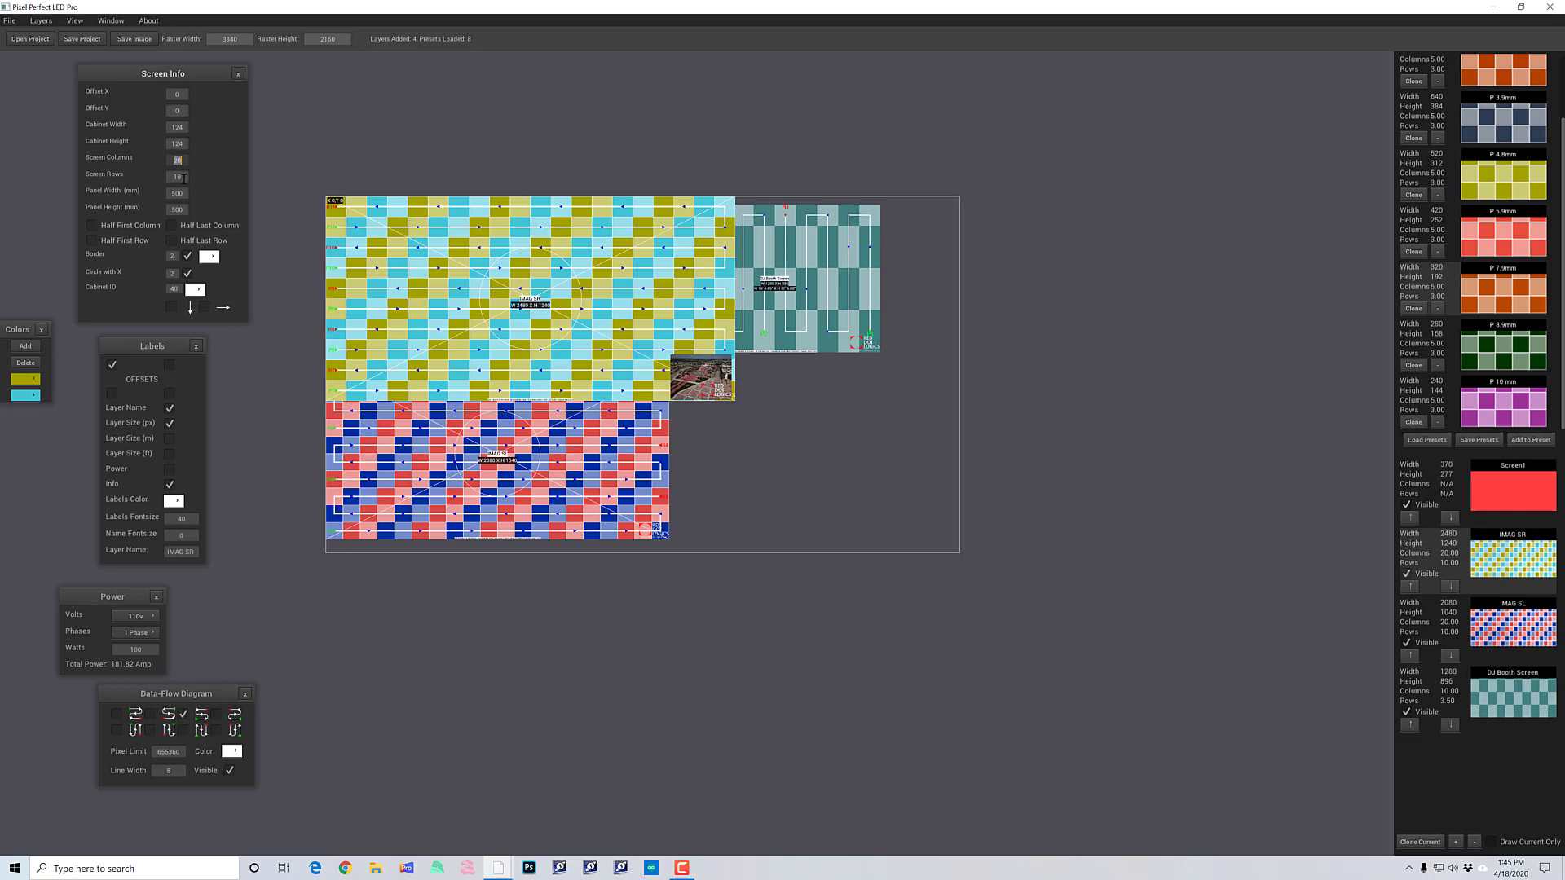
# Step: Add the modified IMAG SR screen to the presets and check it in the preset list
pyautogui.click(1488, 560)
pyautogui.click(1484, 570)
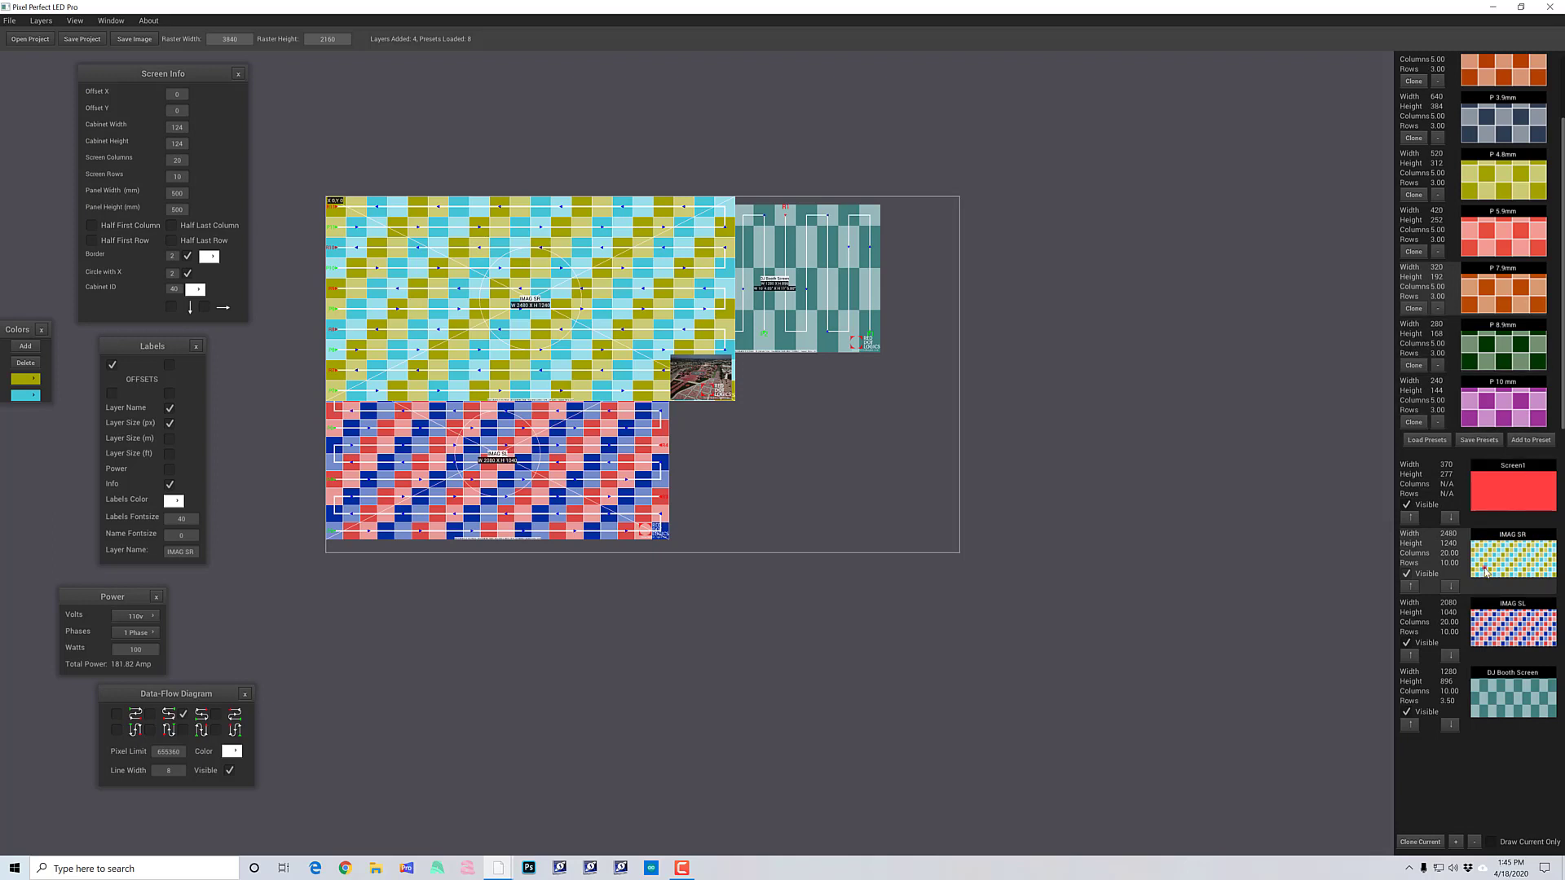
pyautogui.click(1531, 440)
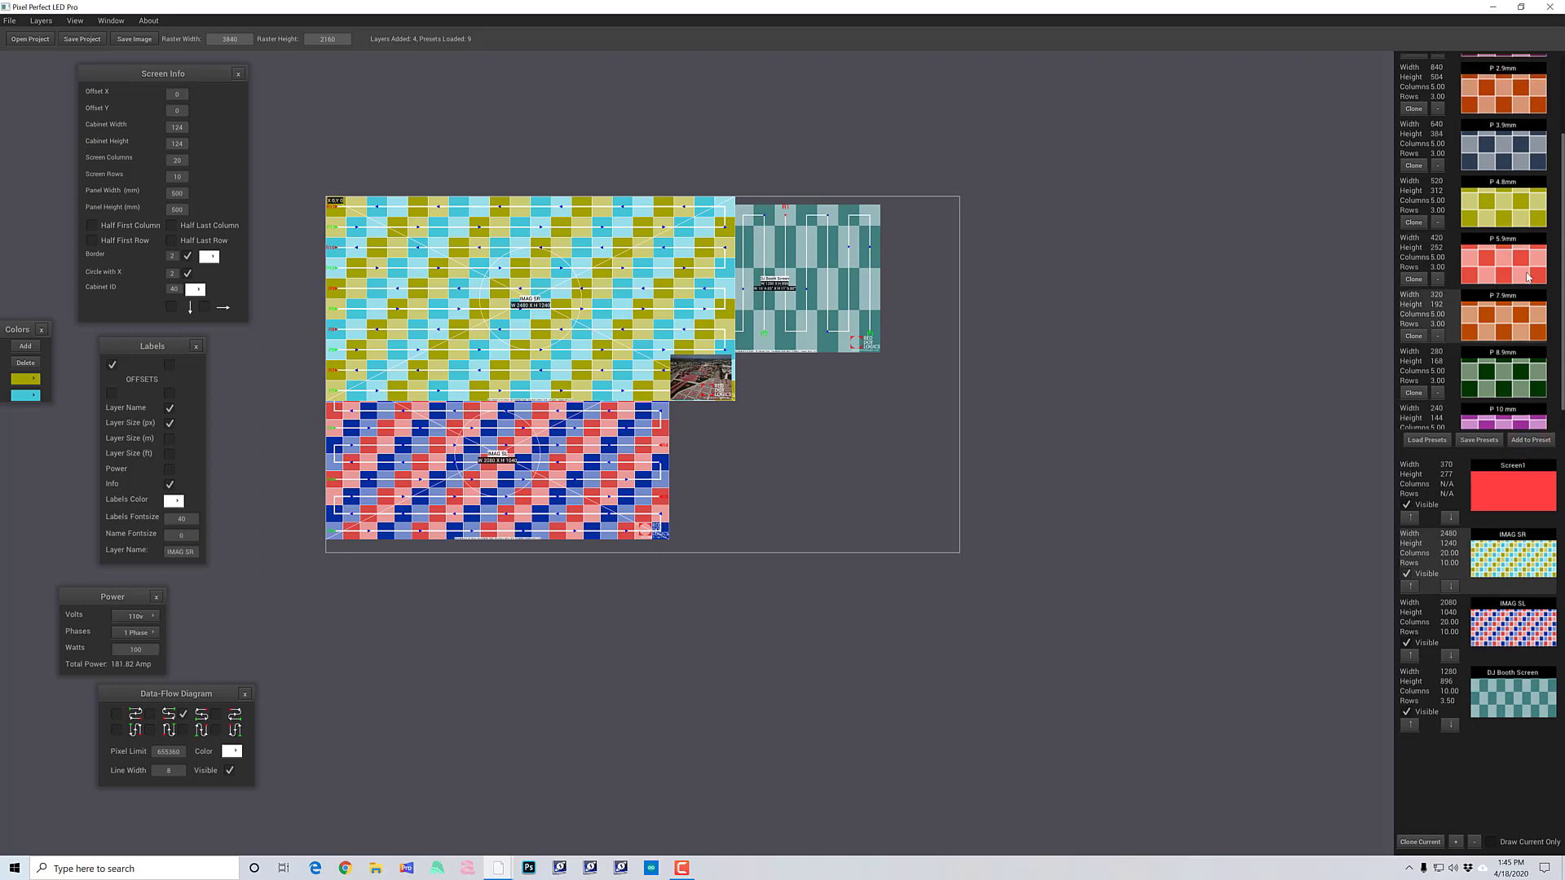
pyautogui.scroll(5, 1497, 263)
pyautogui.click(1518, 73)
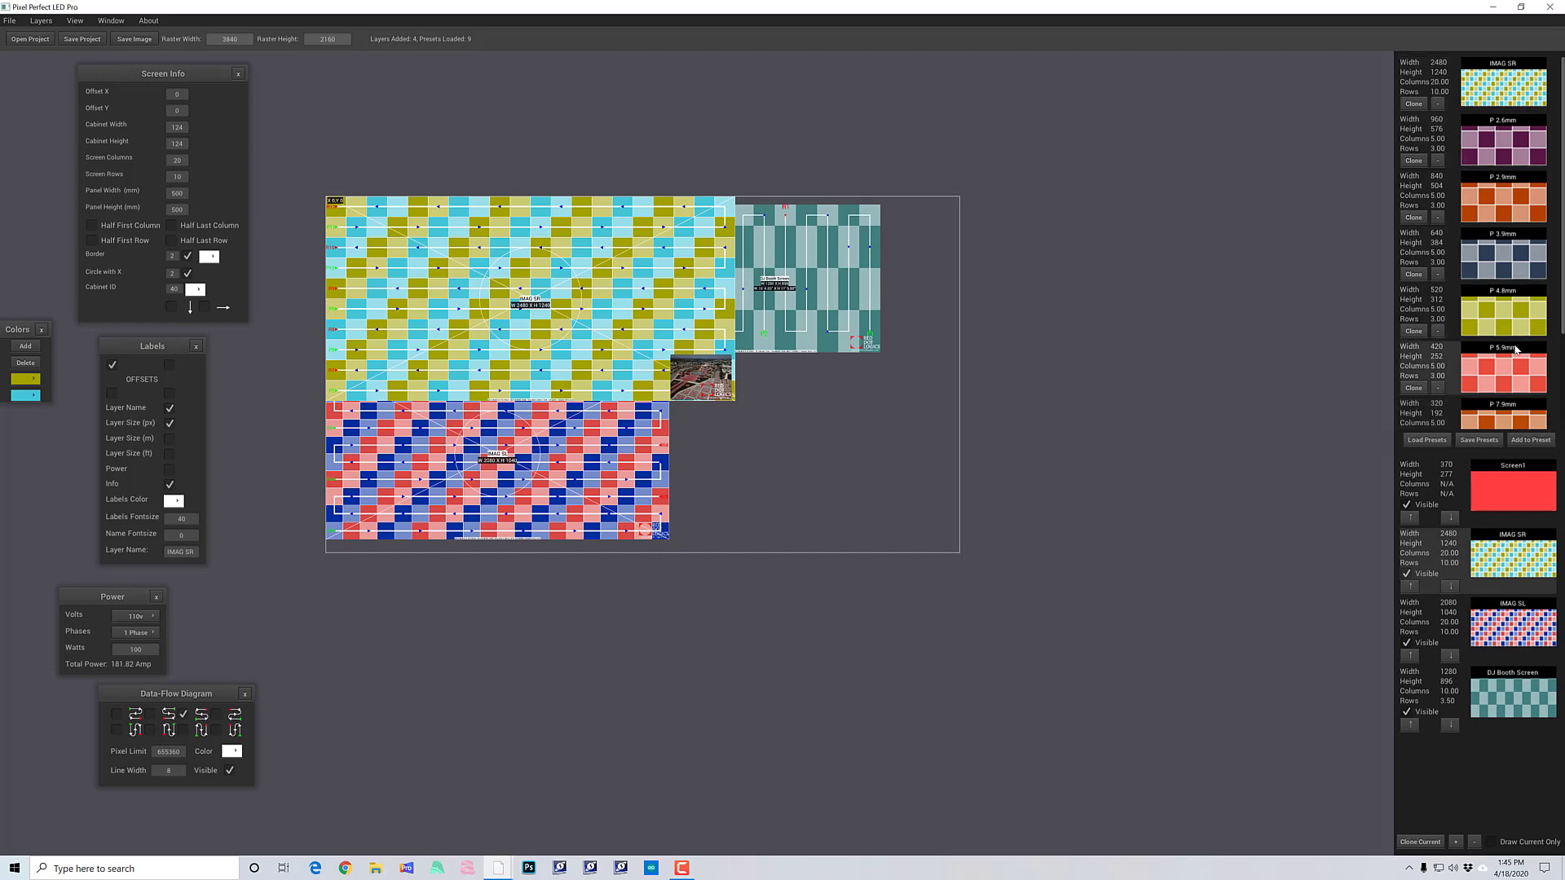
# Step: Remove the P 10 mm and P 8.9mm presets from the preset list
pyautogui.click(1504, 316)
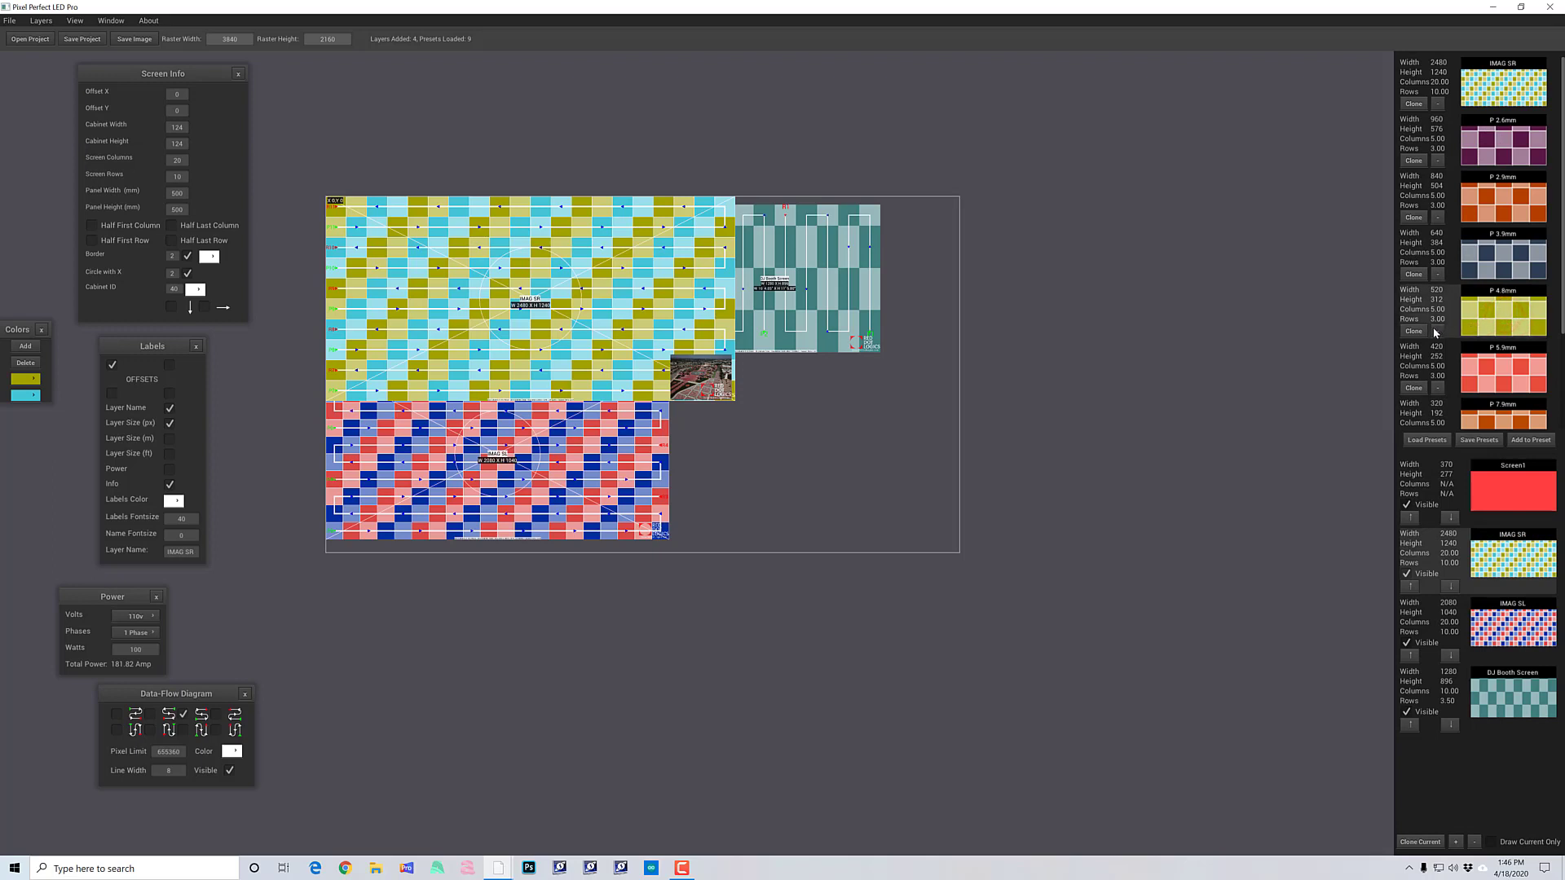
pyautogui.scroll(-3, 1506, 337)
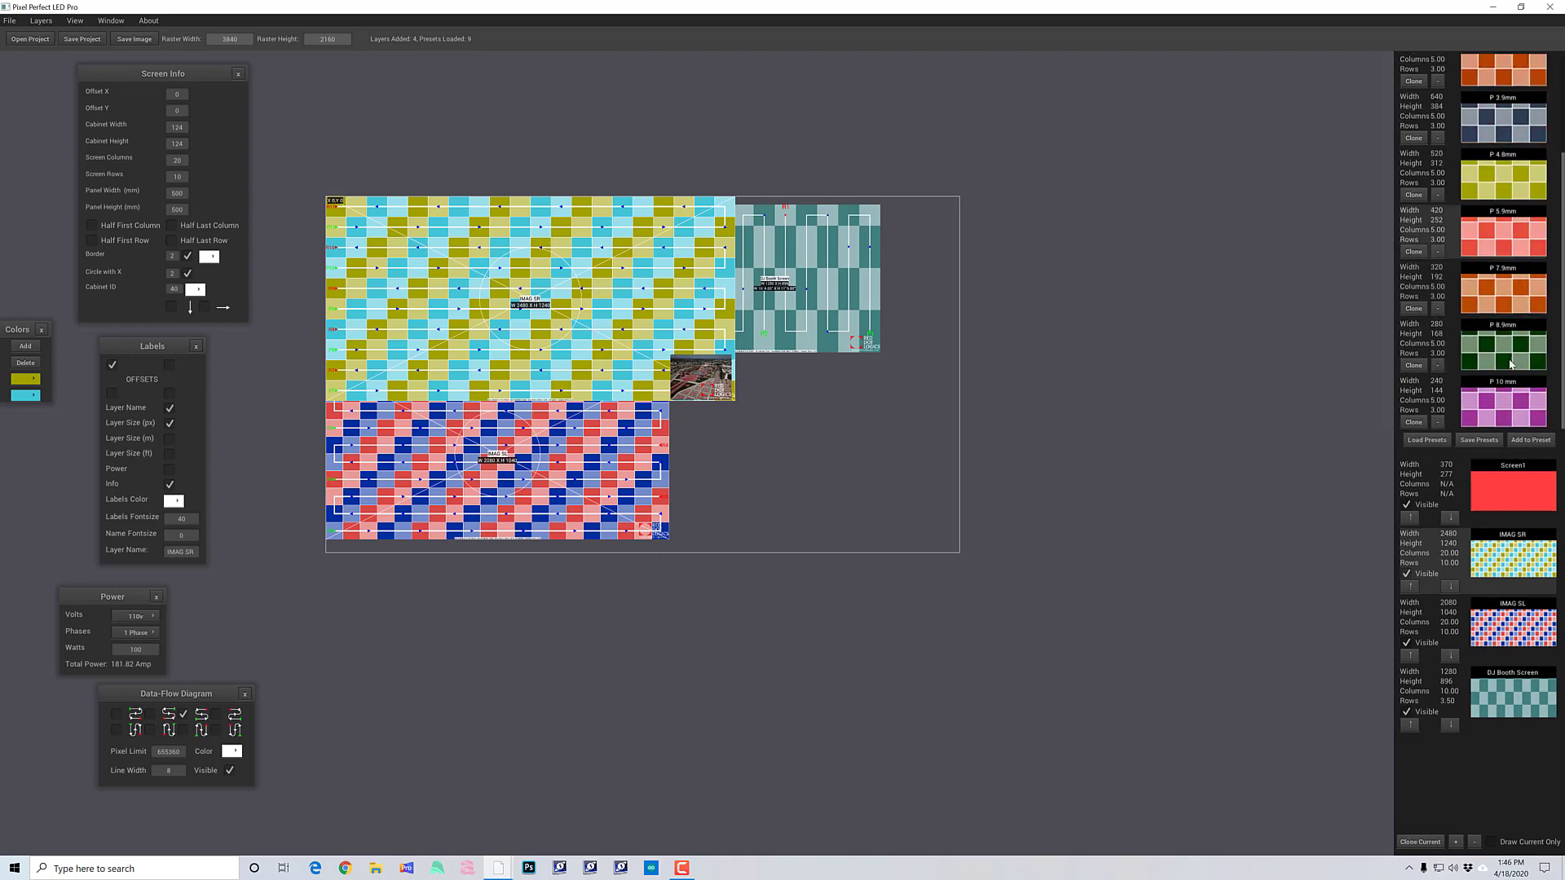
pyautogui.click(1489, 418)
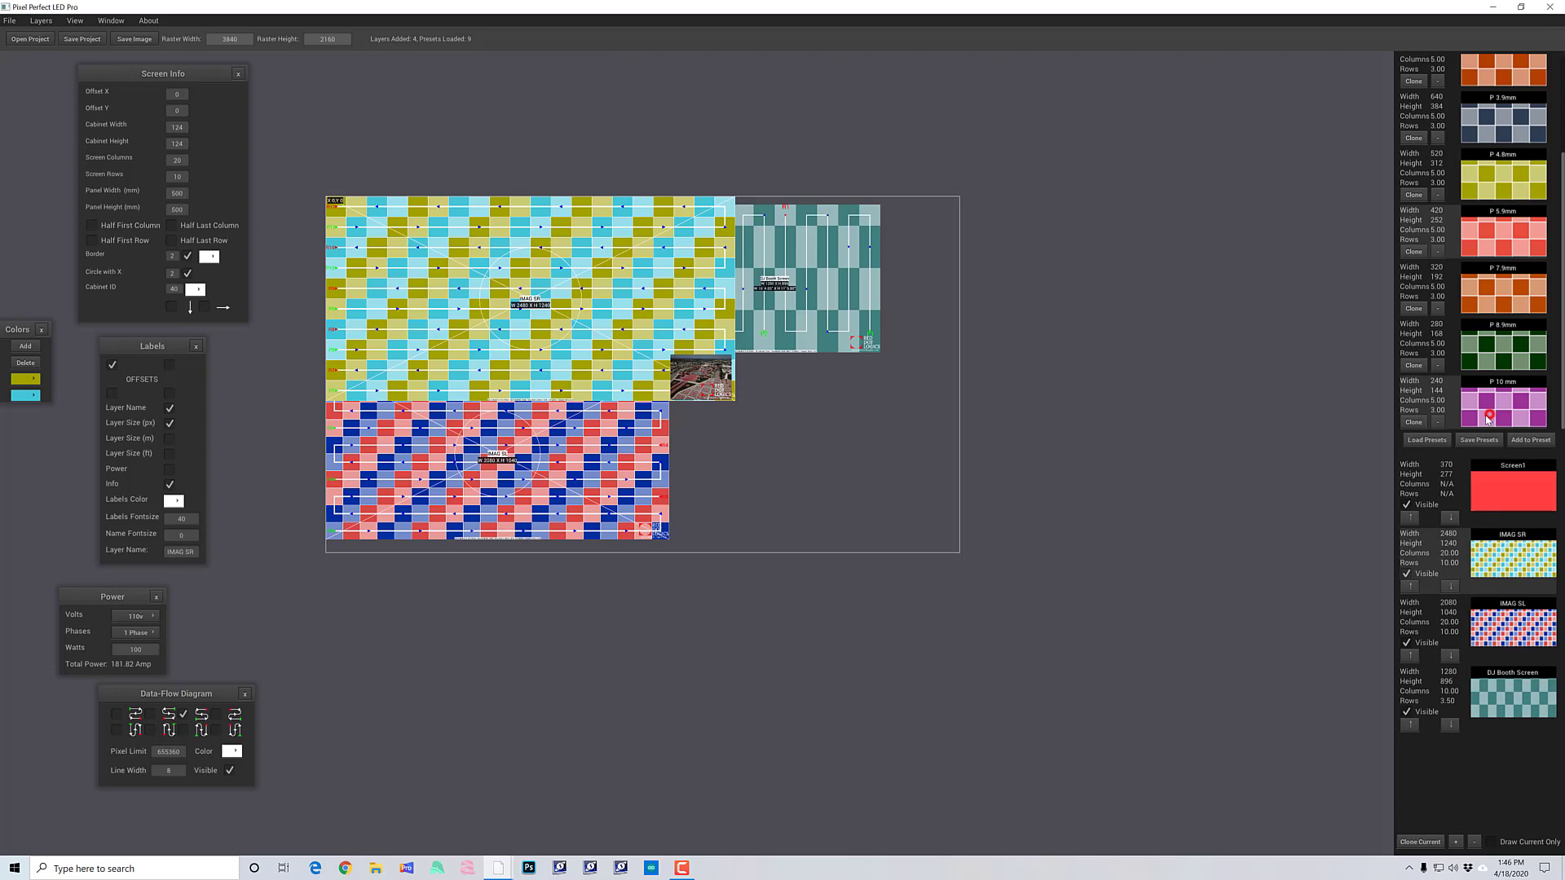
pyautogui.click(1438, 423)
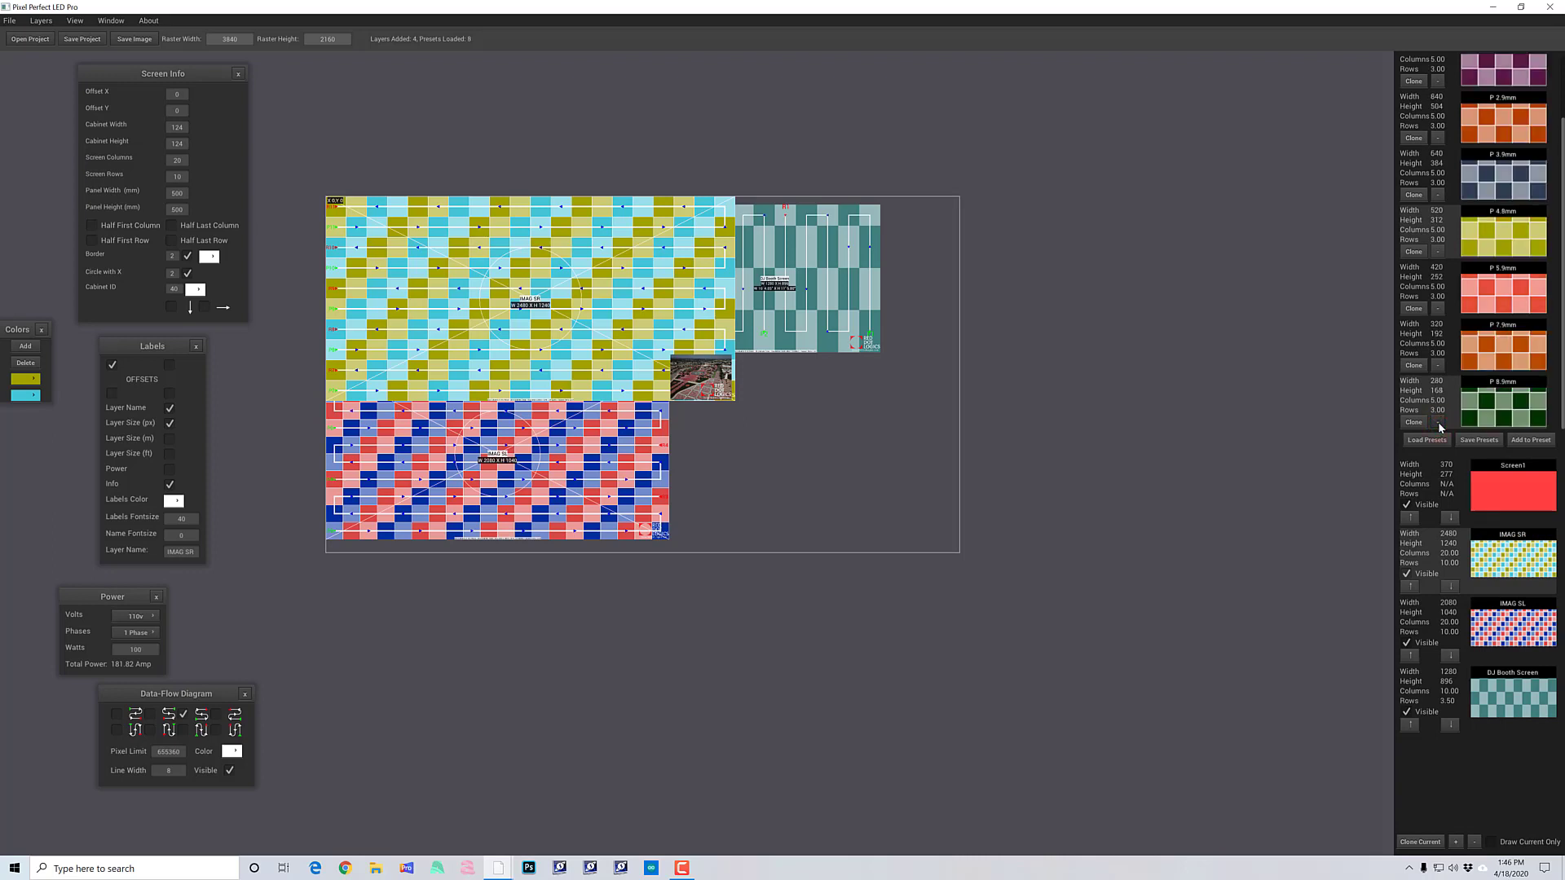
pyautogui.click(1438, 424)
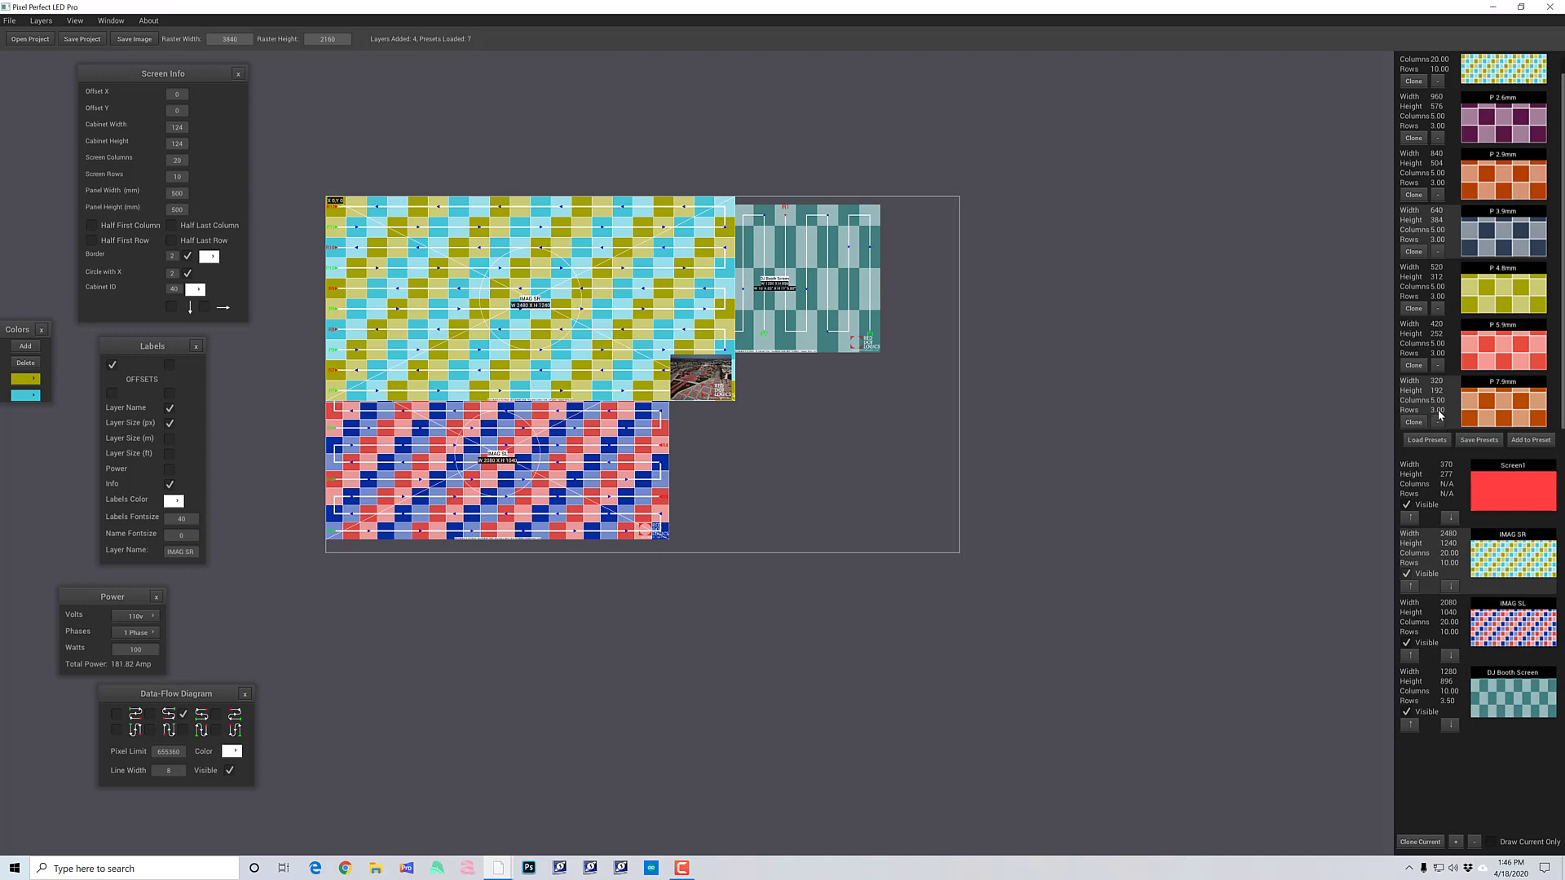
# Step: Save the presets to the Desktop as Red Dot Logics Presets and load that file back in
pyautogui.click(1478, 442)
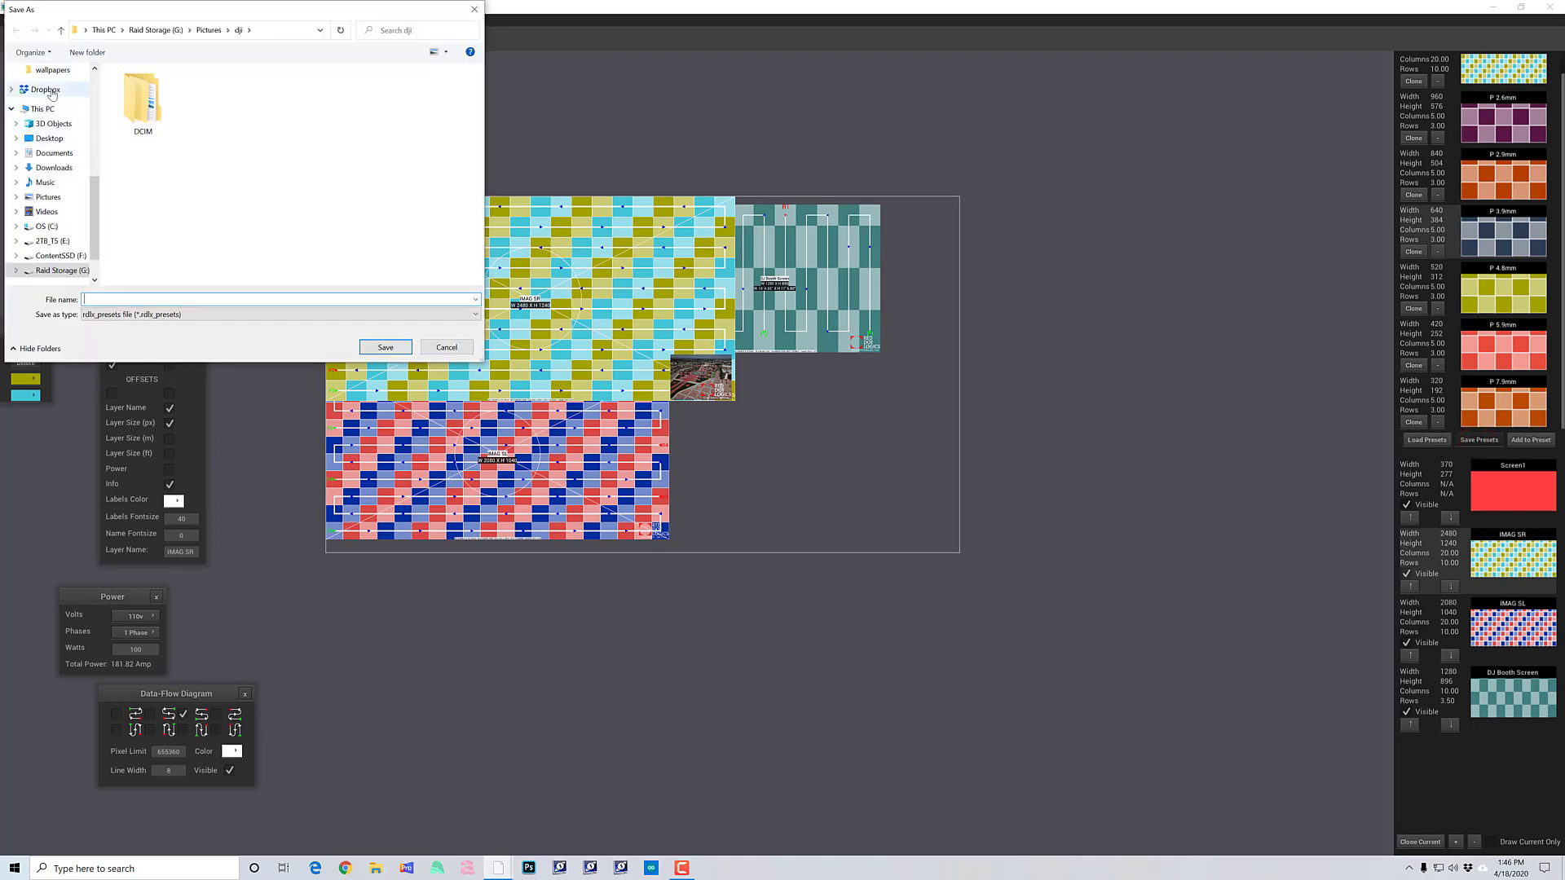
pyautogui.click(49, 138)
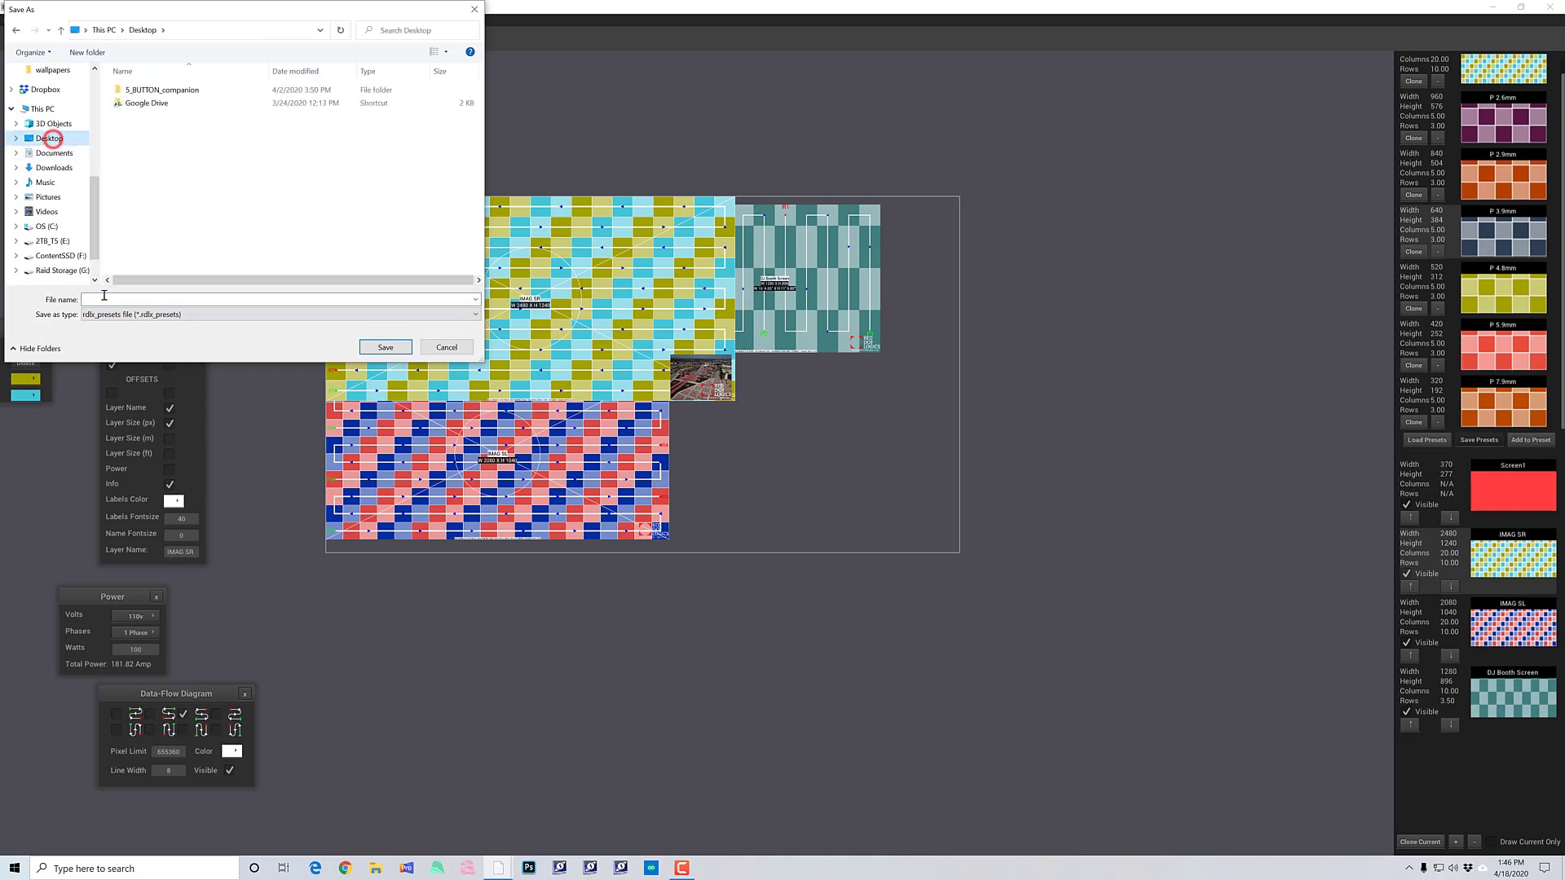
pyautogui.click(106, 303)
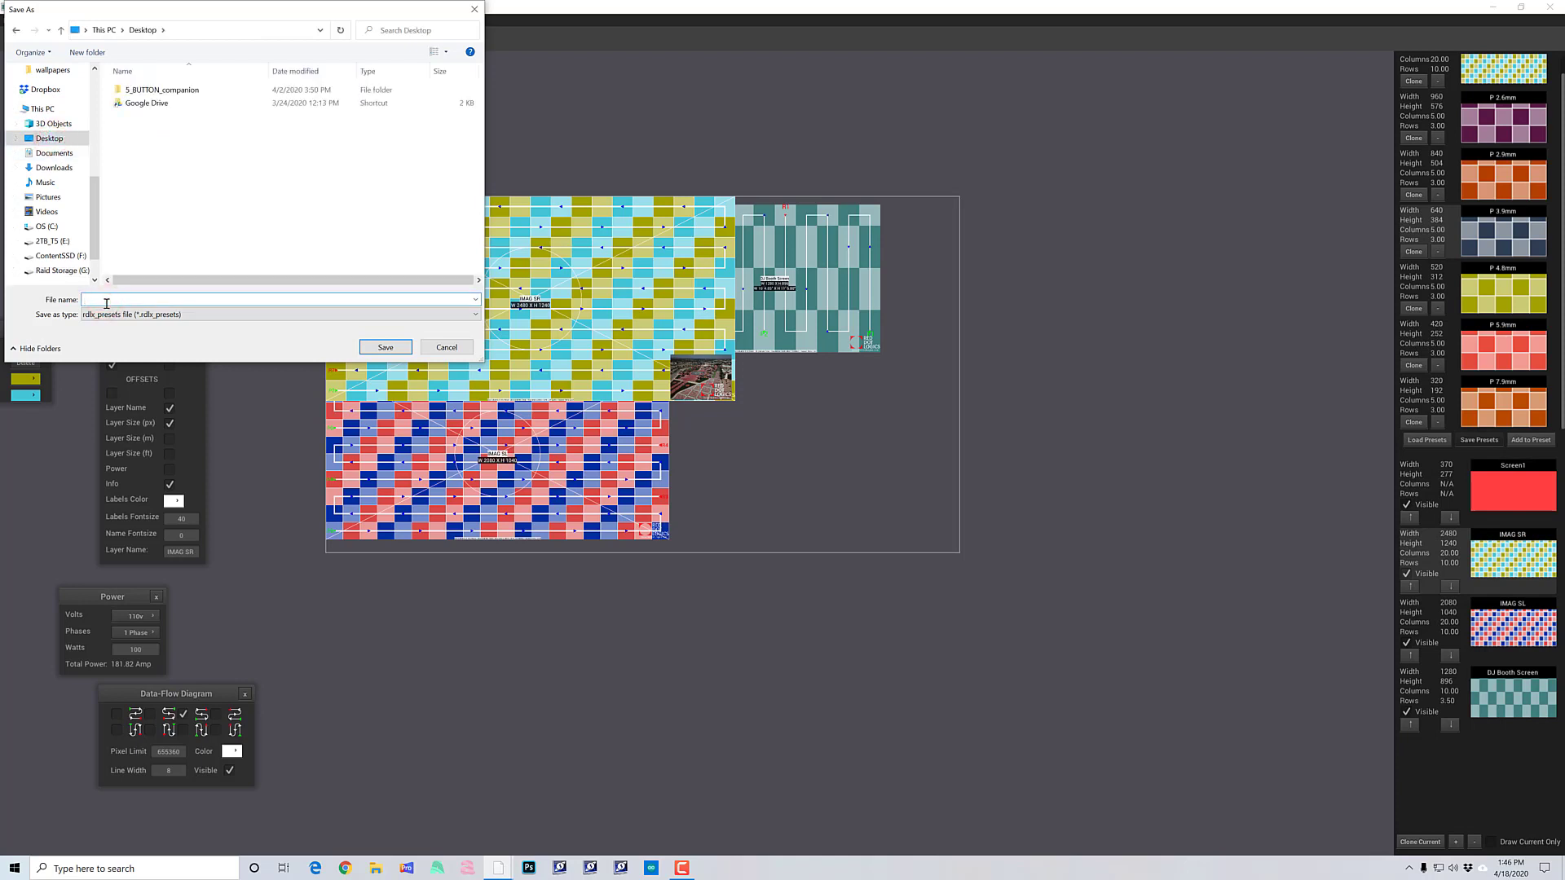
pyautogui.write('Red Dot Logics Presets')
pyautogui.press('Return')
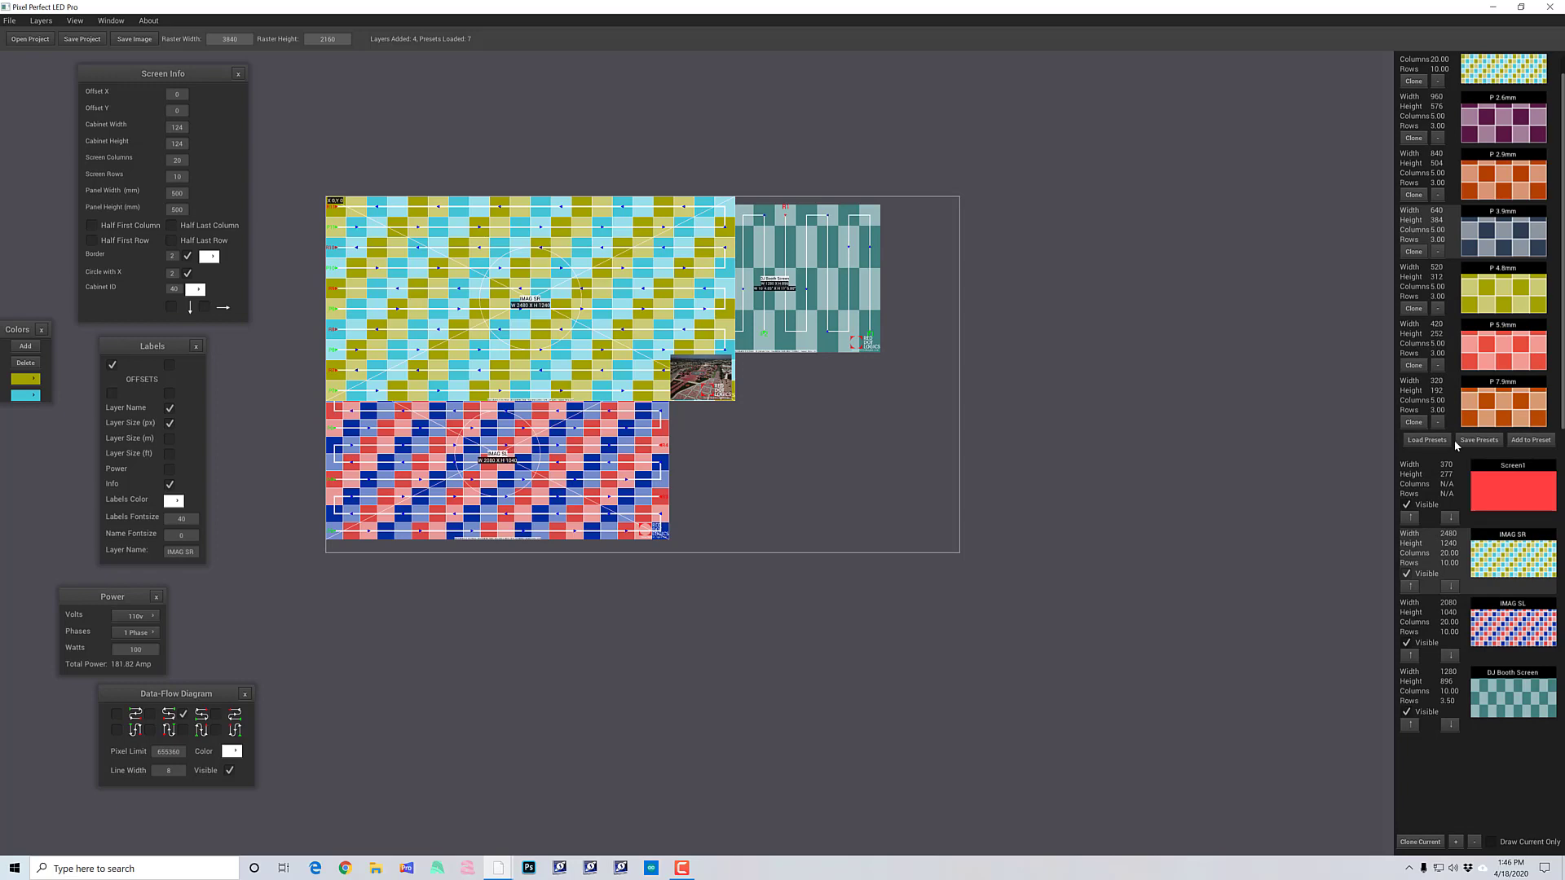
pyautogui.click(1433, 441)
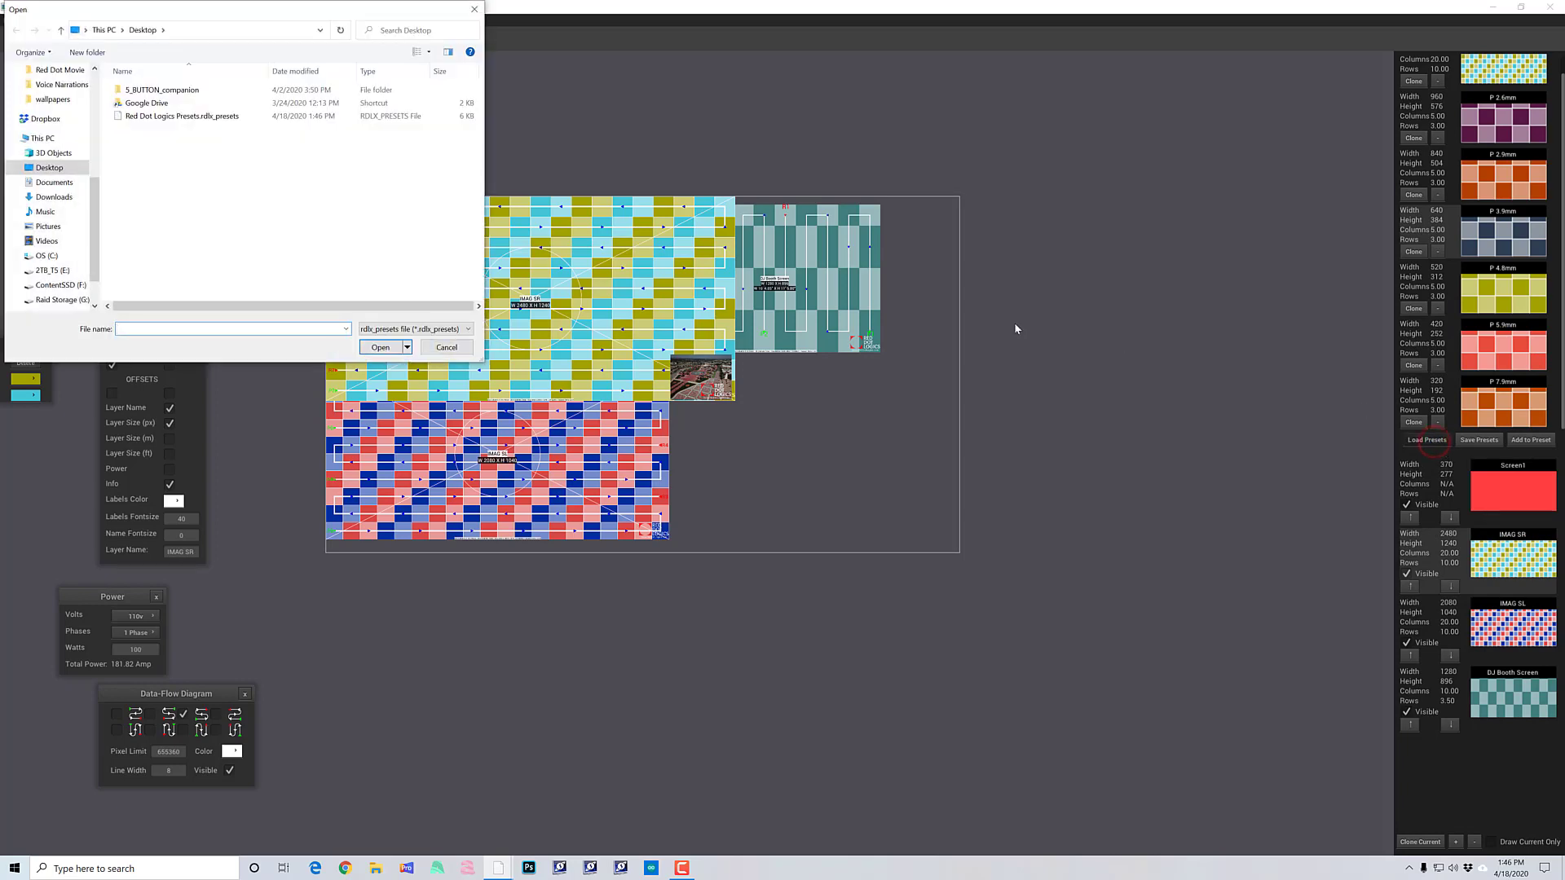
pyautogui.doubleClick(186, 116)
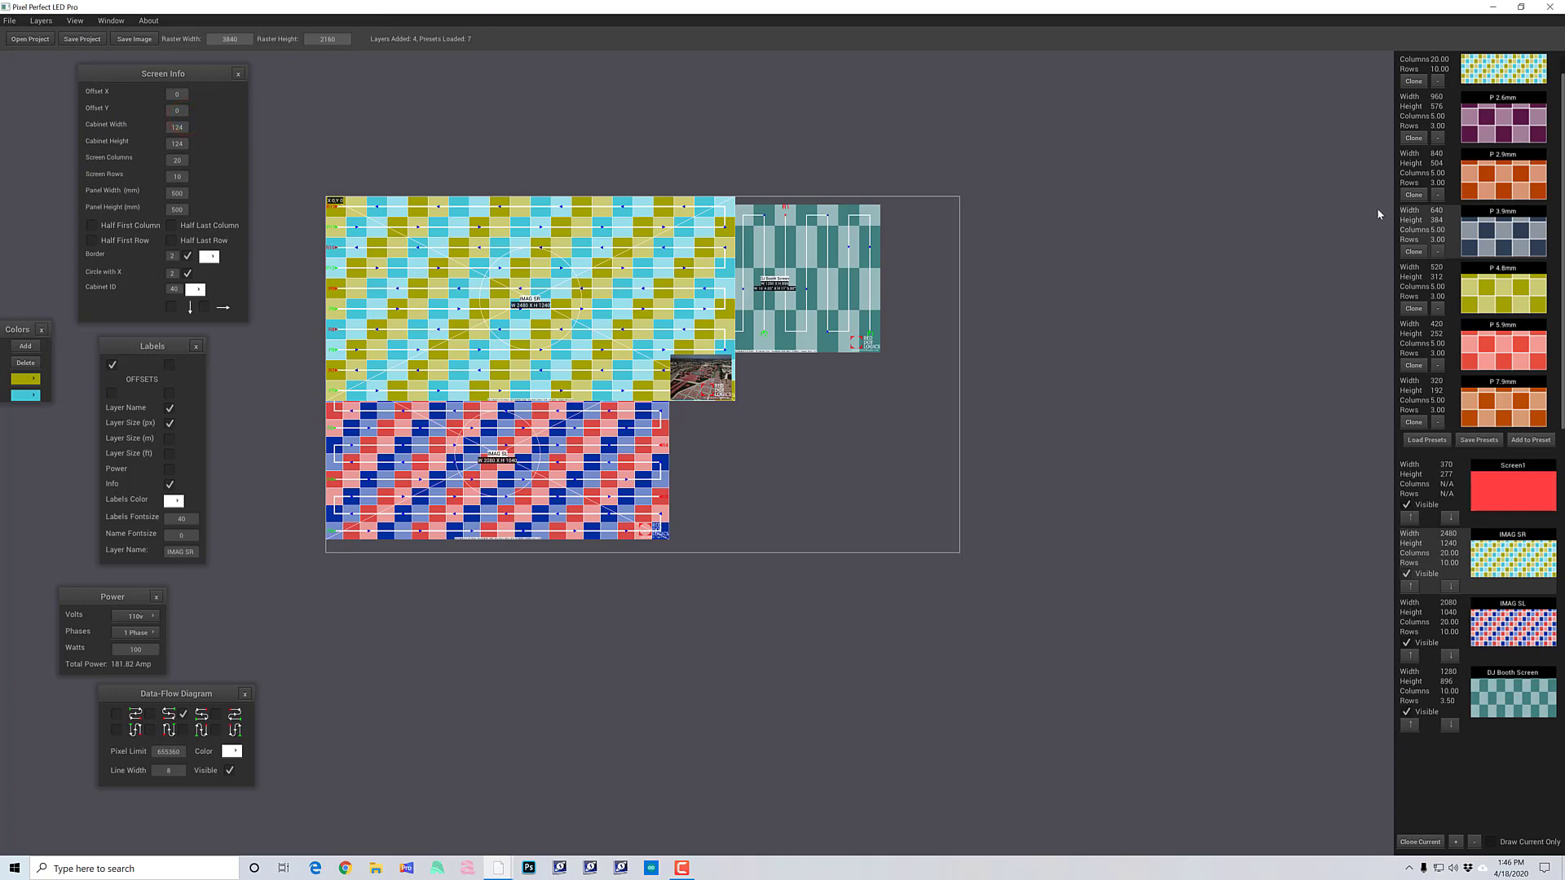
# Step: Remove every preset from the preset list, starting with IMAG SR
pyautogui.click(1438, 81)
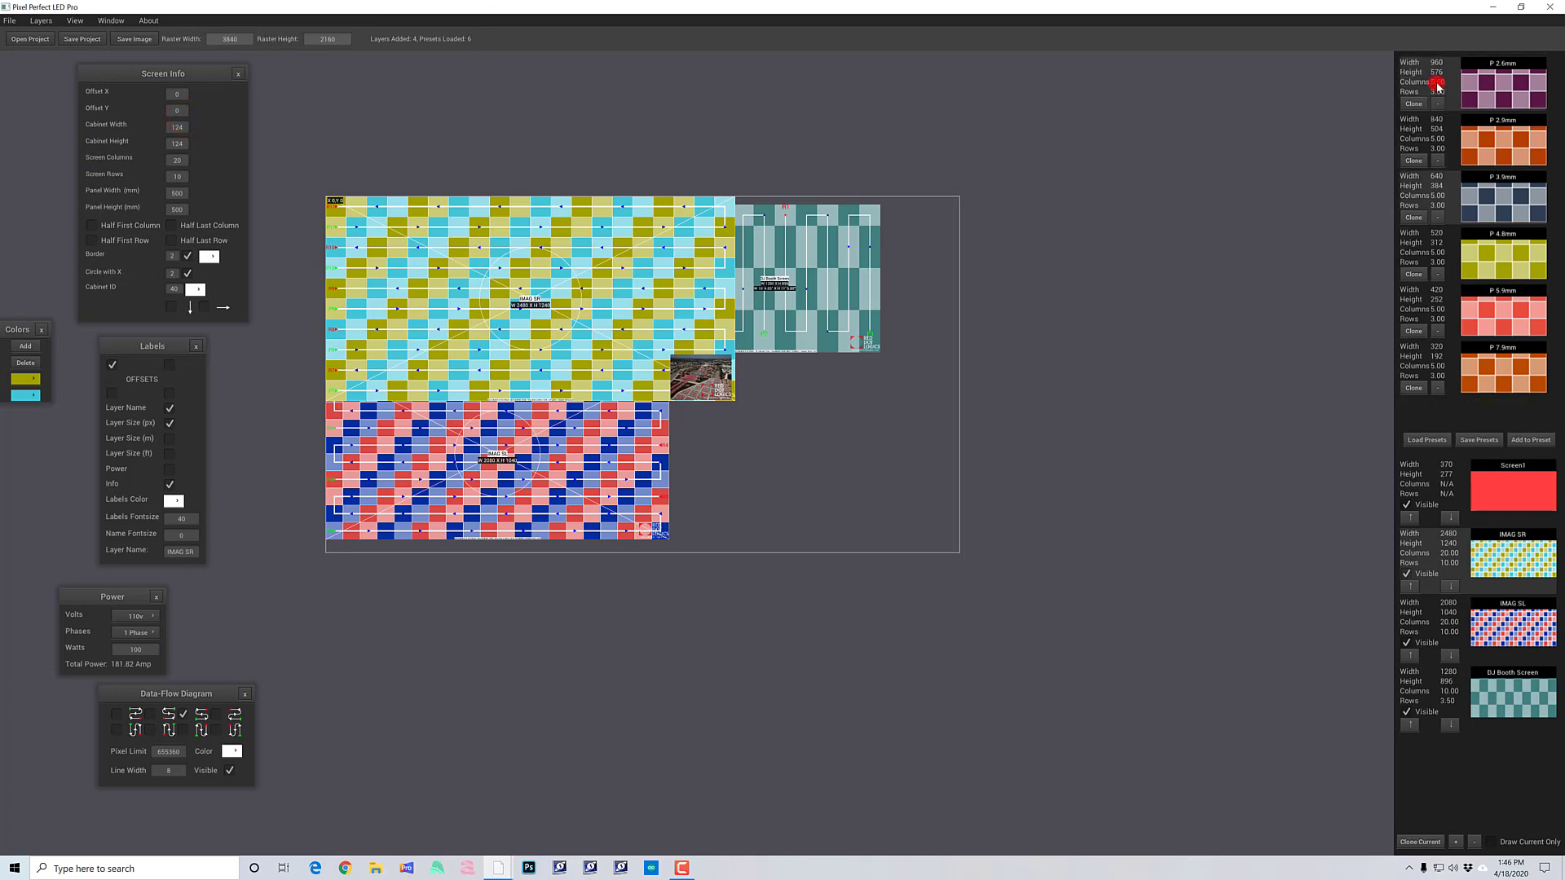
pyautogui.click(1438, 103)
pyautogui.click(1438, 103)
pyautogui.click(1438, 104)
pyautogui.click(1438, 103)
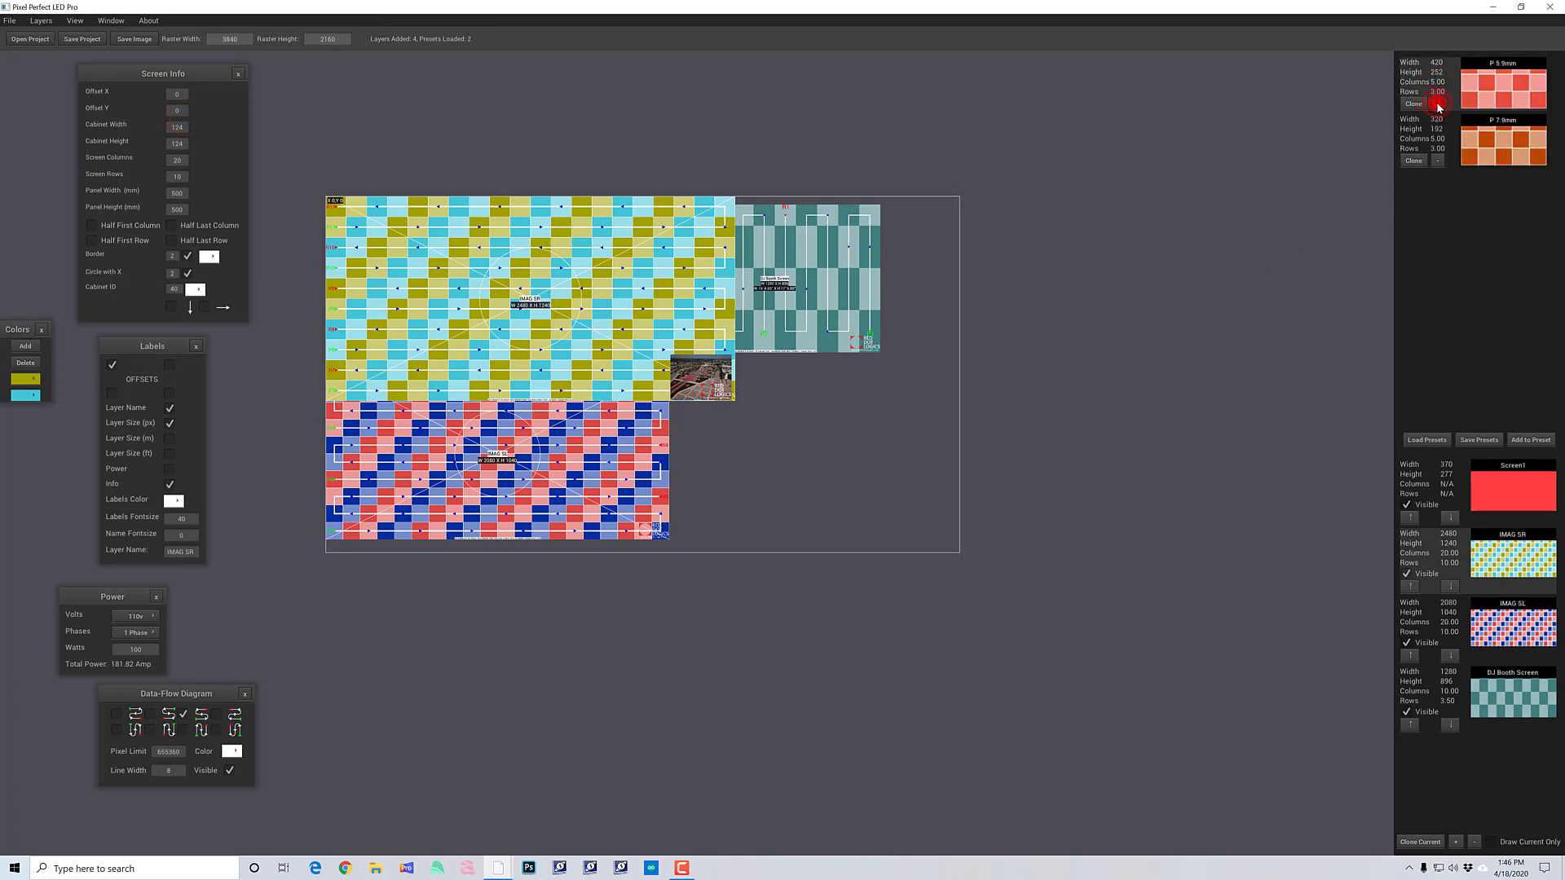
pyautogui.click(1438, 103)
pyautogui.click(1438, 104)
# Step: Load the Red Dot Logics Presets file from the Desktop and look over the restored preset list
pyautogui.click(1428, 440)
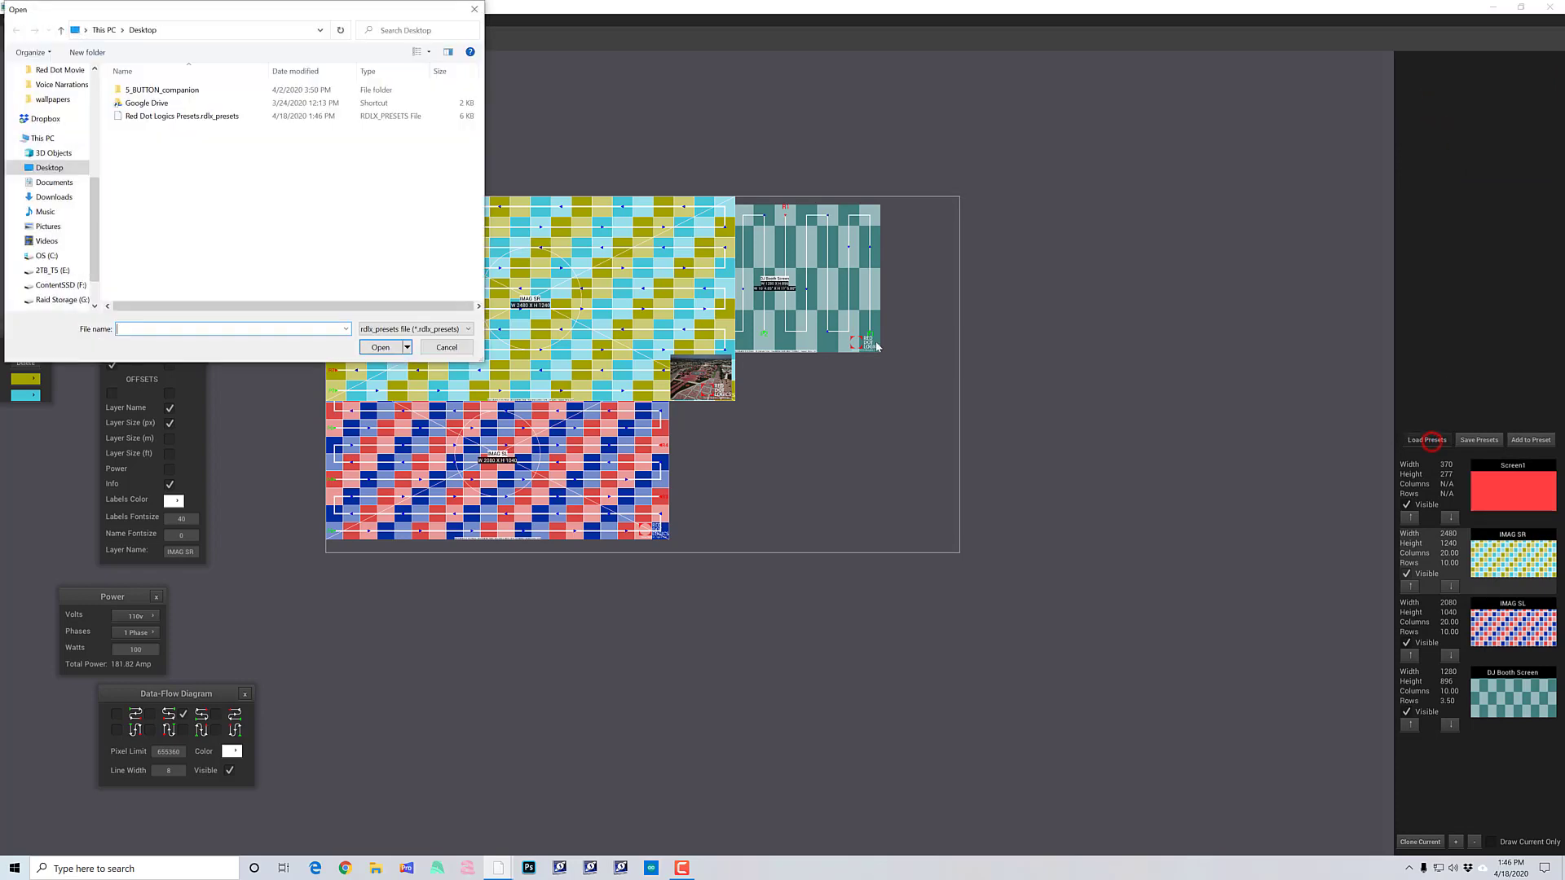
pyautogui.doubleClick(167, 115)
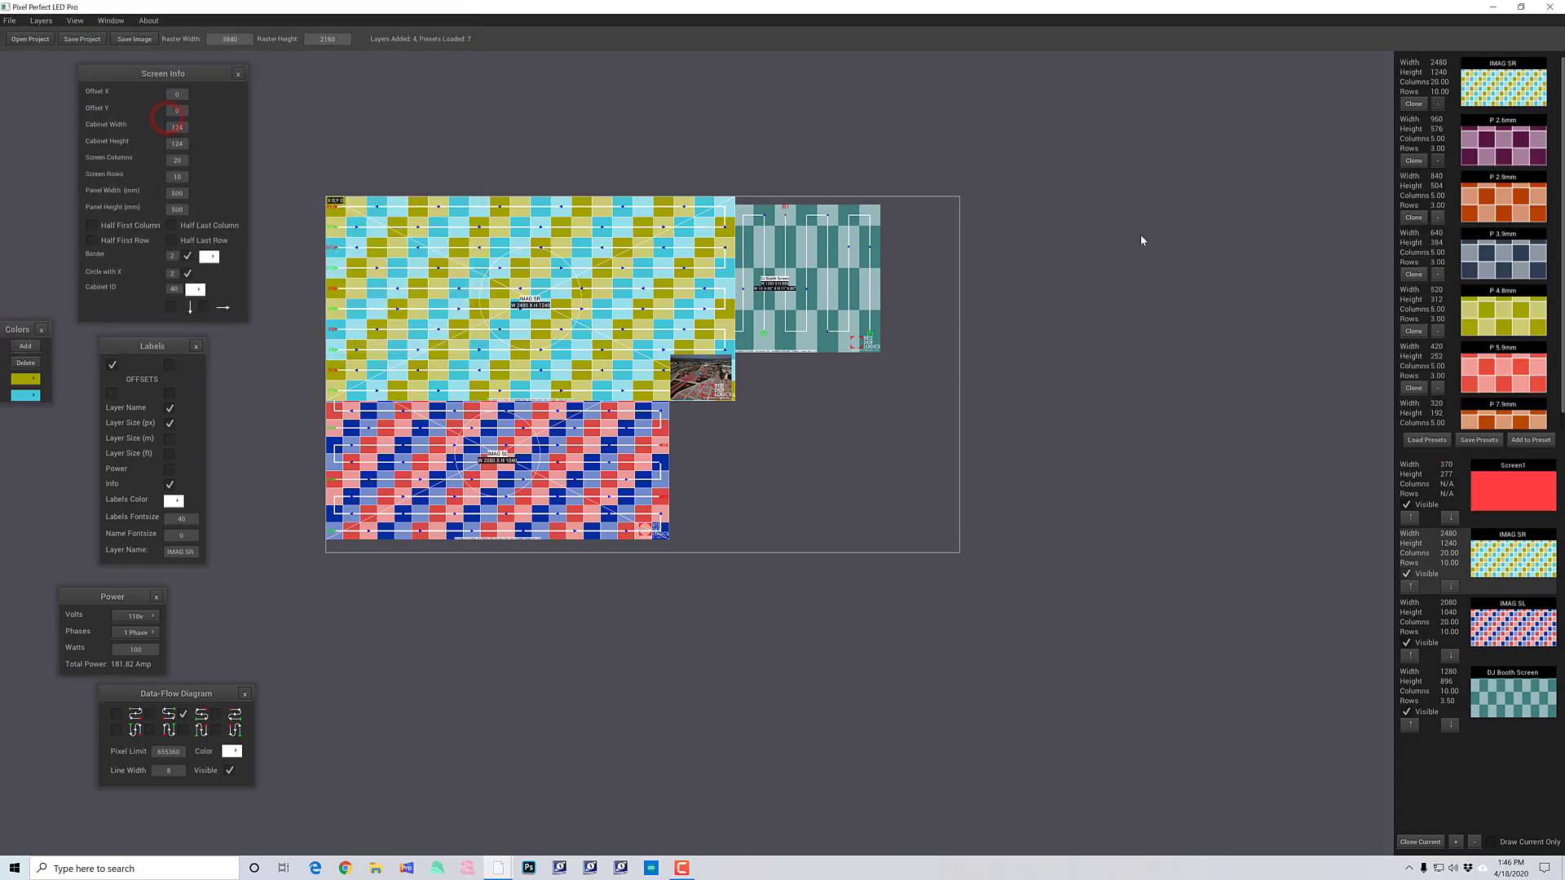
pyautogui.scroll(-1, 1442, 166)
pyautogui.scroll(1, 1445, 165)
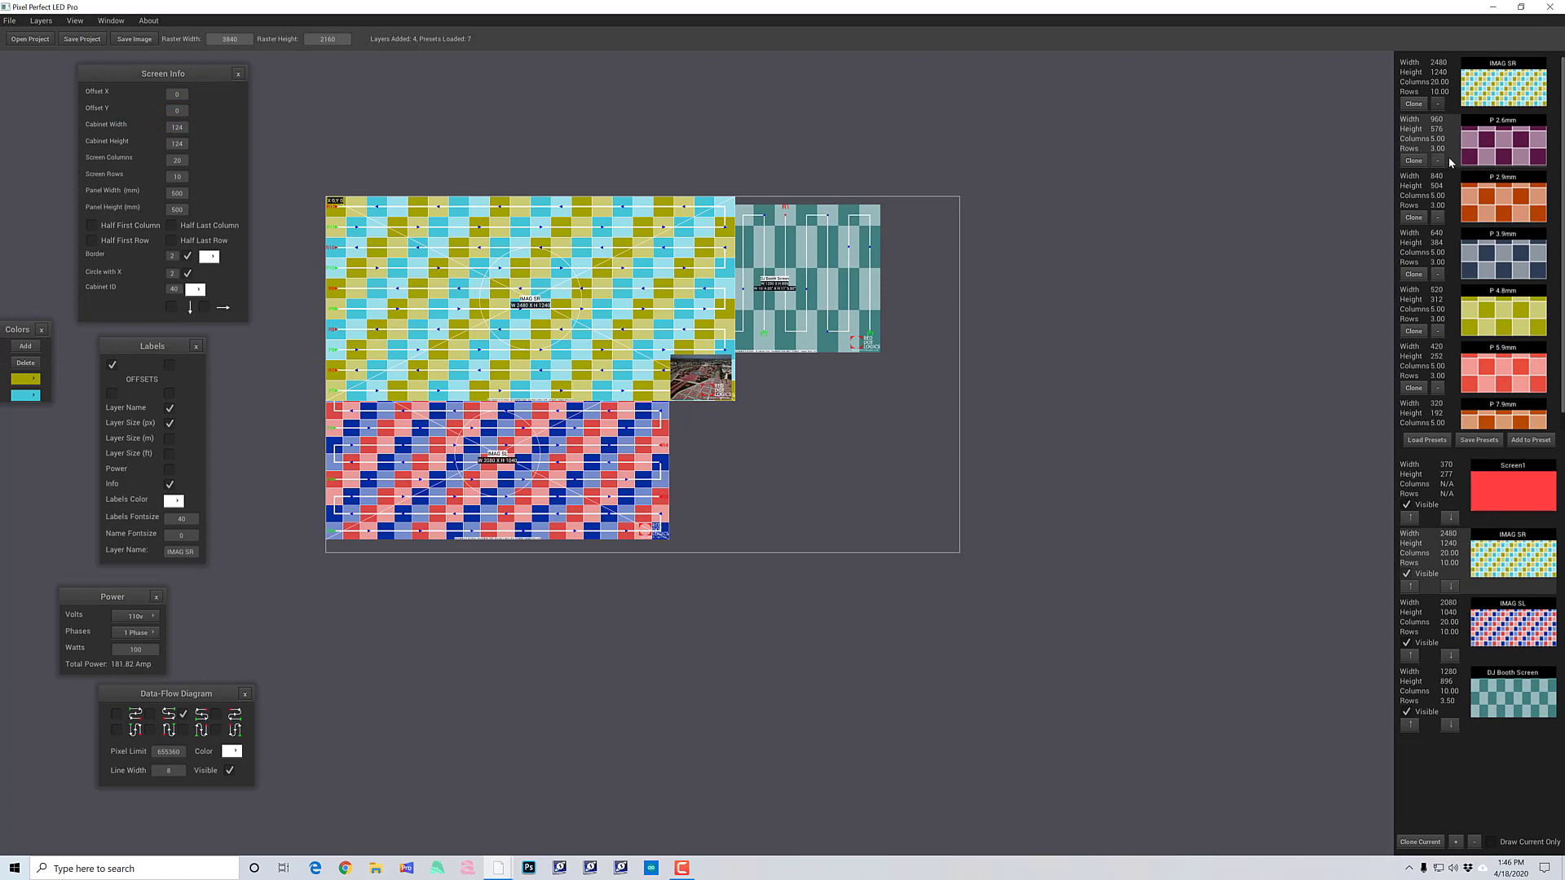
pyautogui.click(1498, 88)
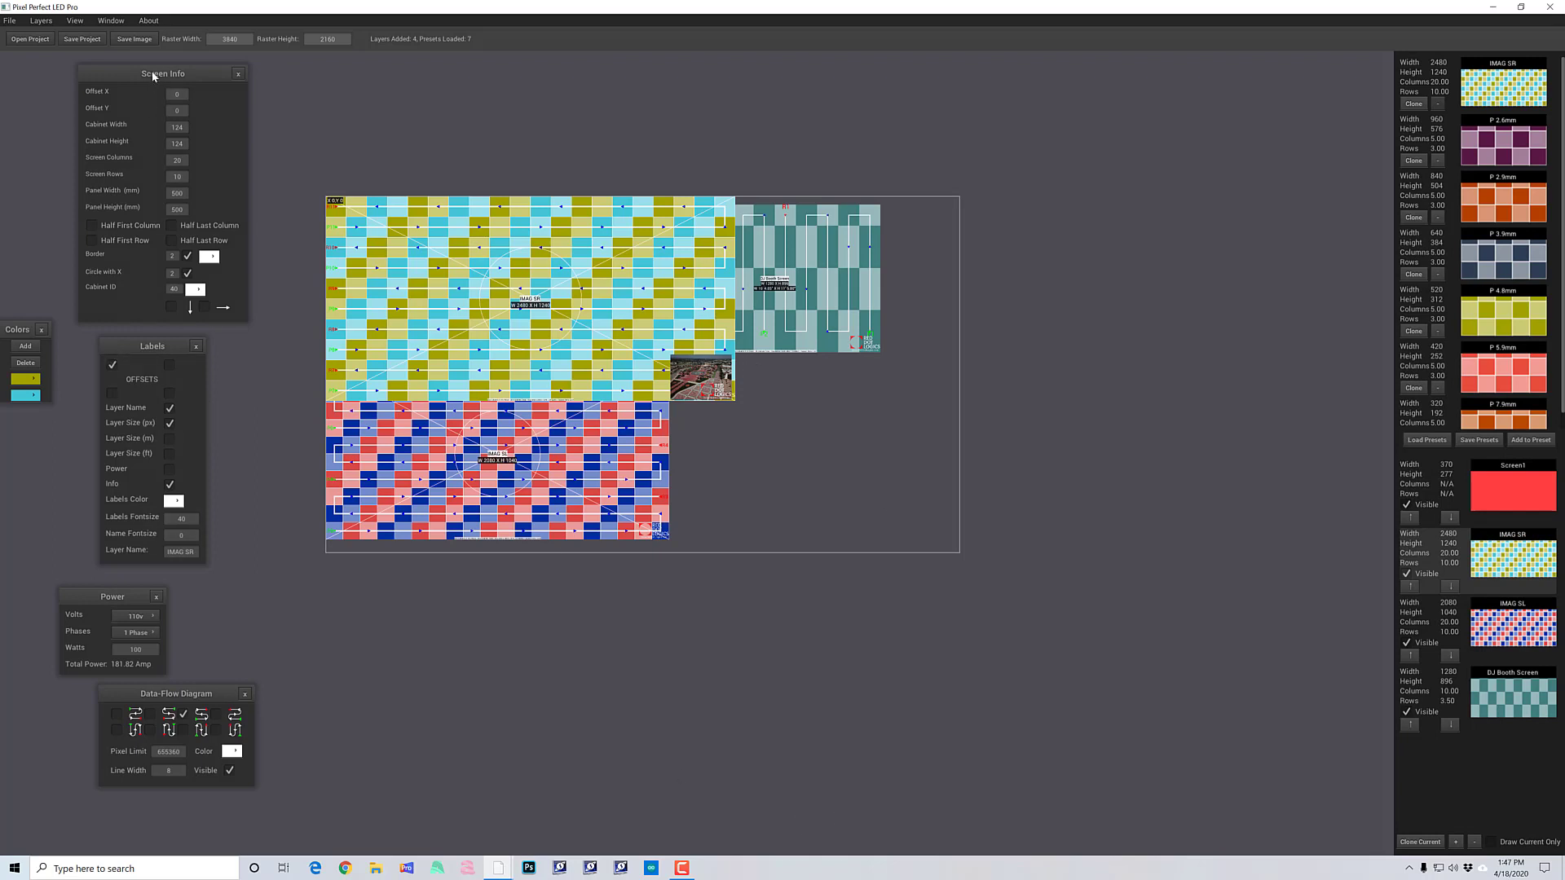
# Step: Save the raster as a PNG image named pixelmap 1 on the Desktop
pyautogui.click(136, 39)
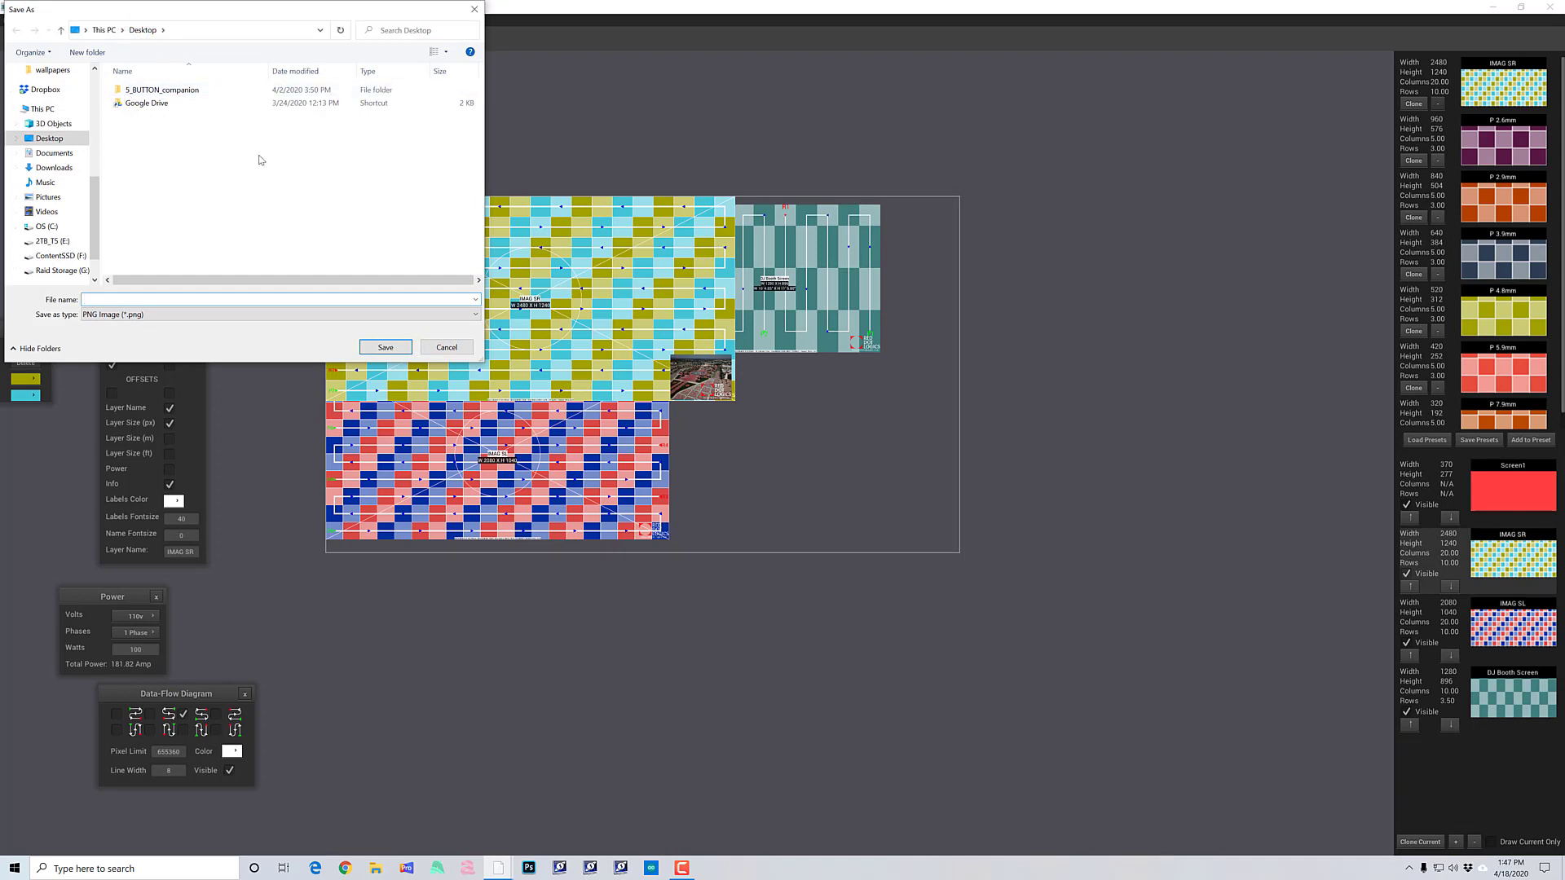
pyautogui.write('pixelmap 1')
pyautogui.press('Return')
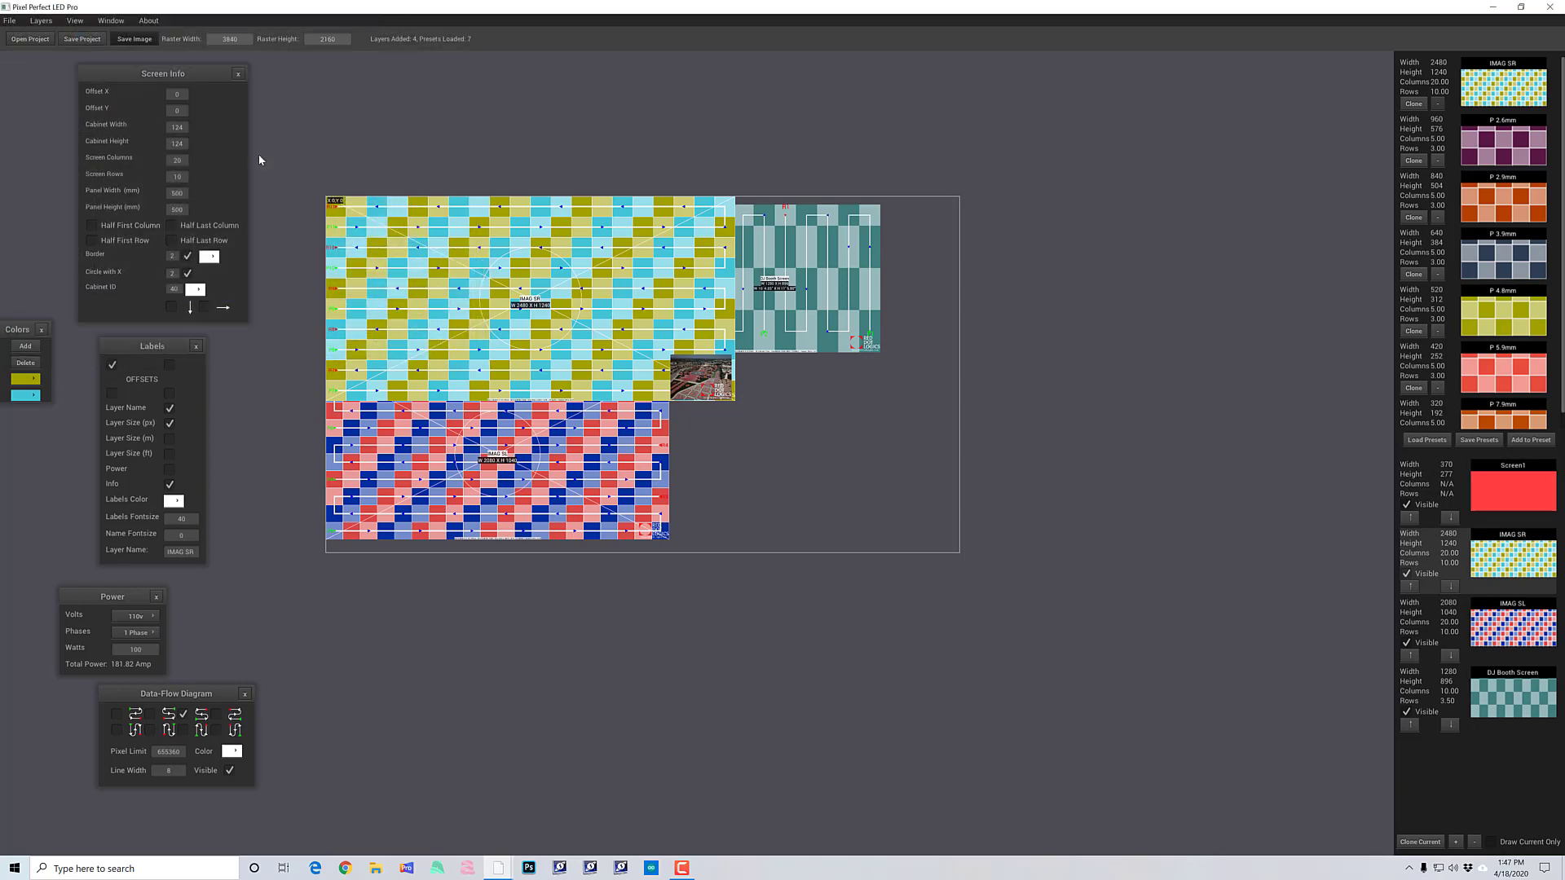
# Step: Save the project to the Desktop as an rdlx file named pixelmap 1
pyautogui.click(88, 39)
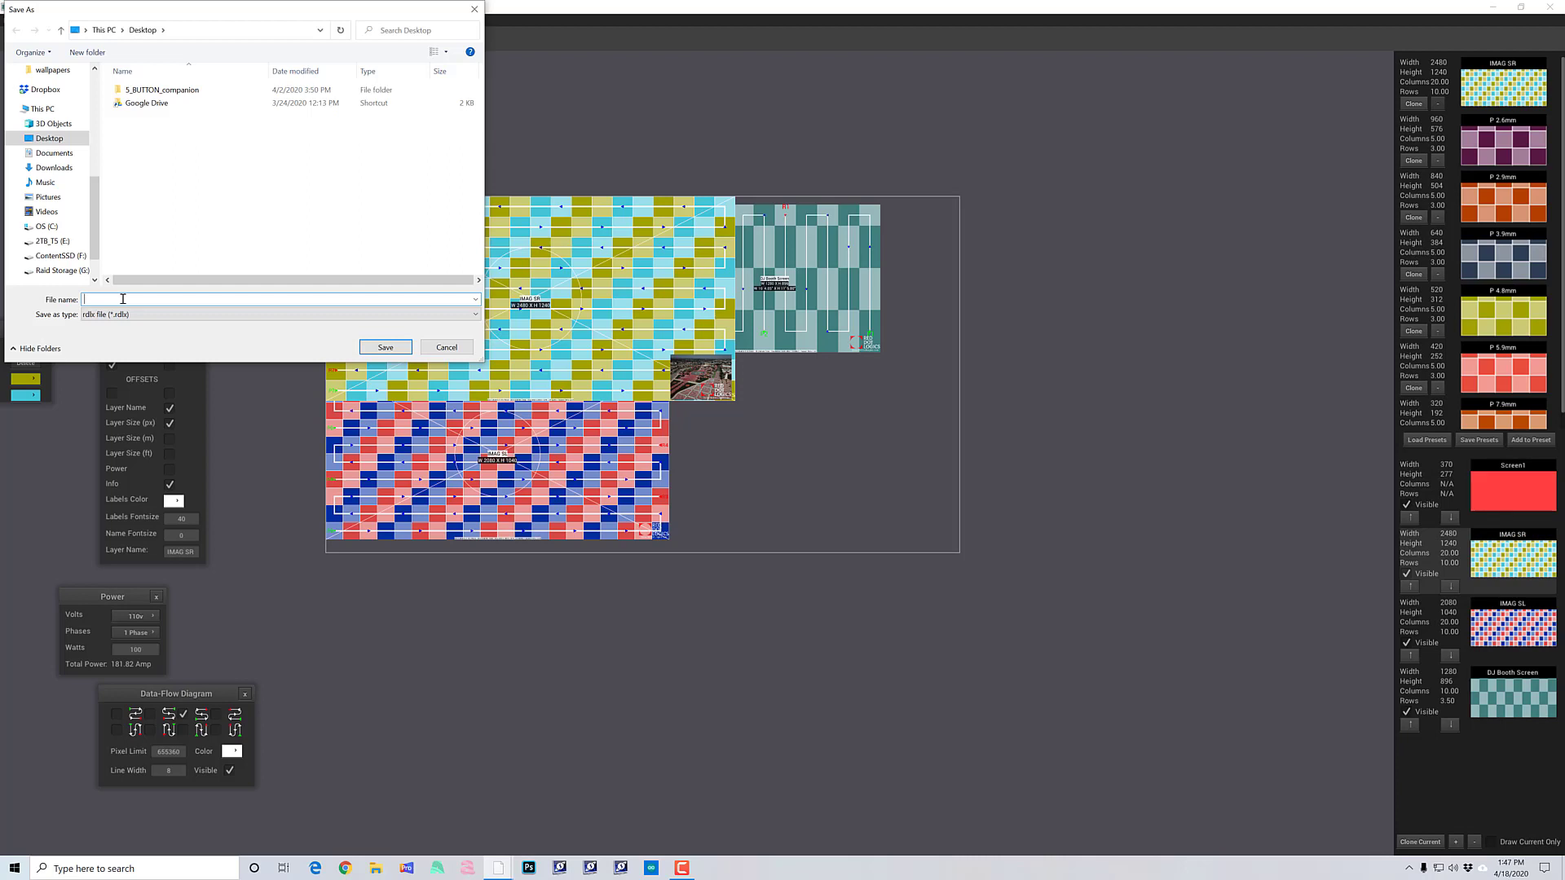
pyautogui.write('pixelmap 1')
pyautogui.press('Return')
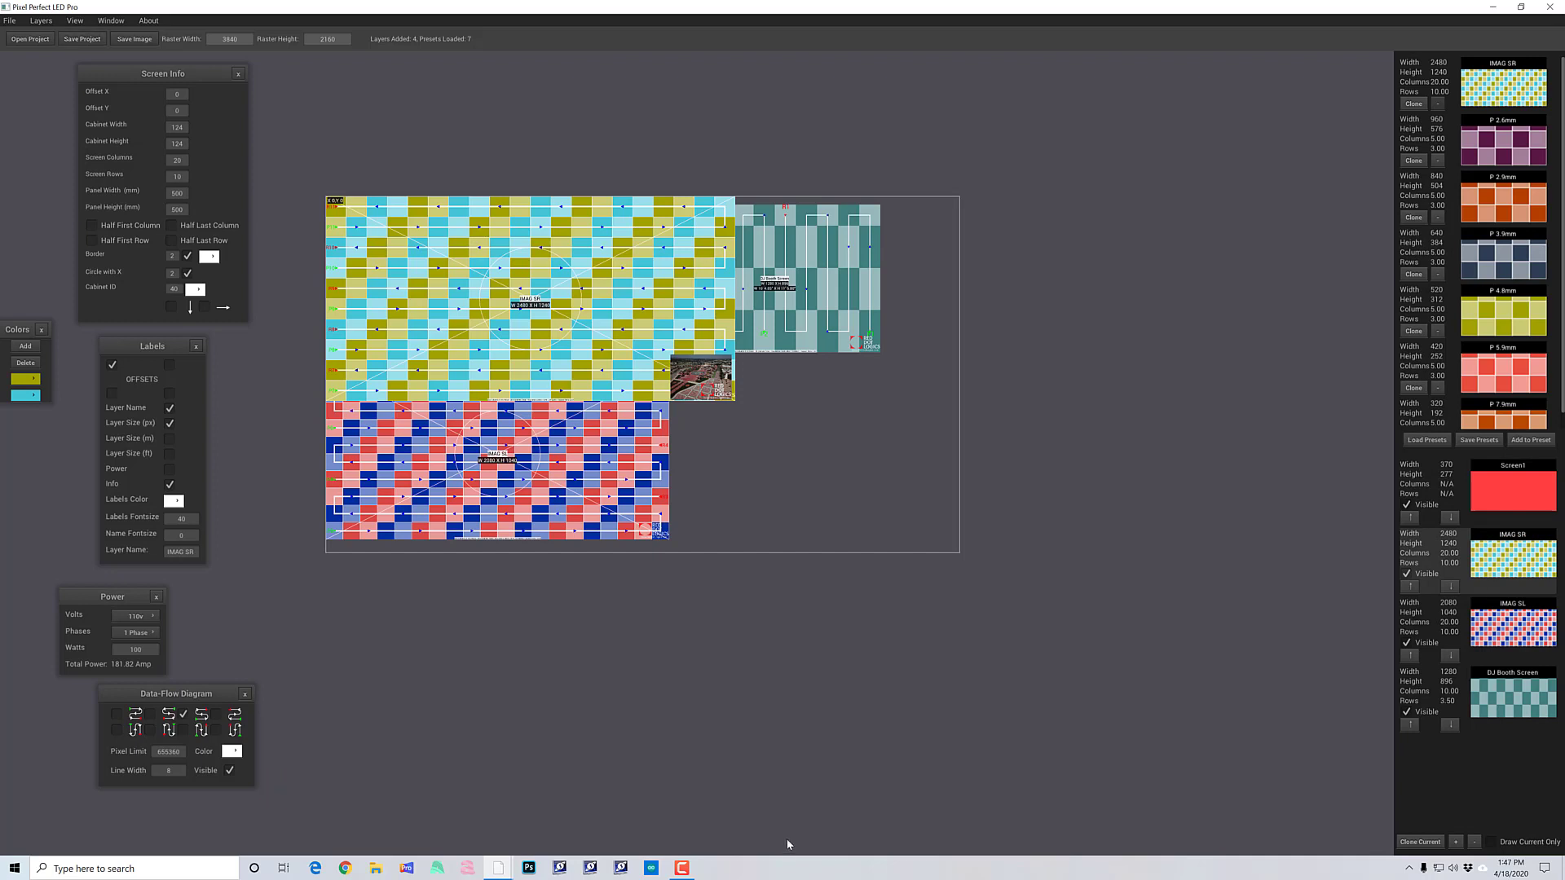
# Step: Export the pixel map for Resolume Arena to the Desktop as an XML document named Pixelmap1
pyautogui.click(10, 20)
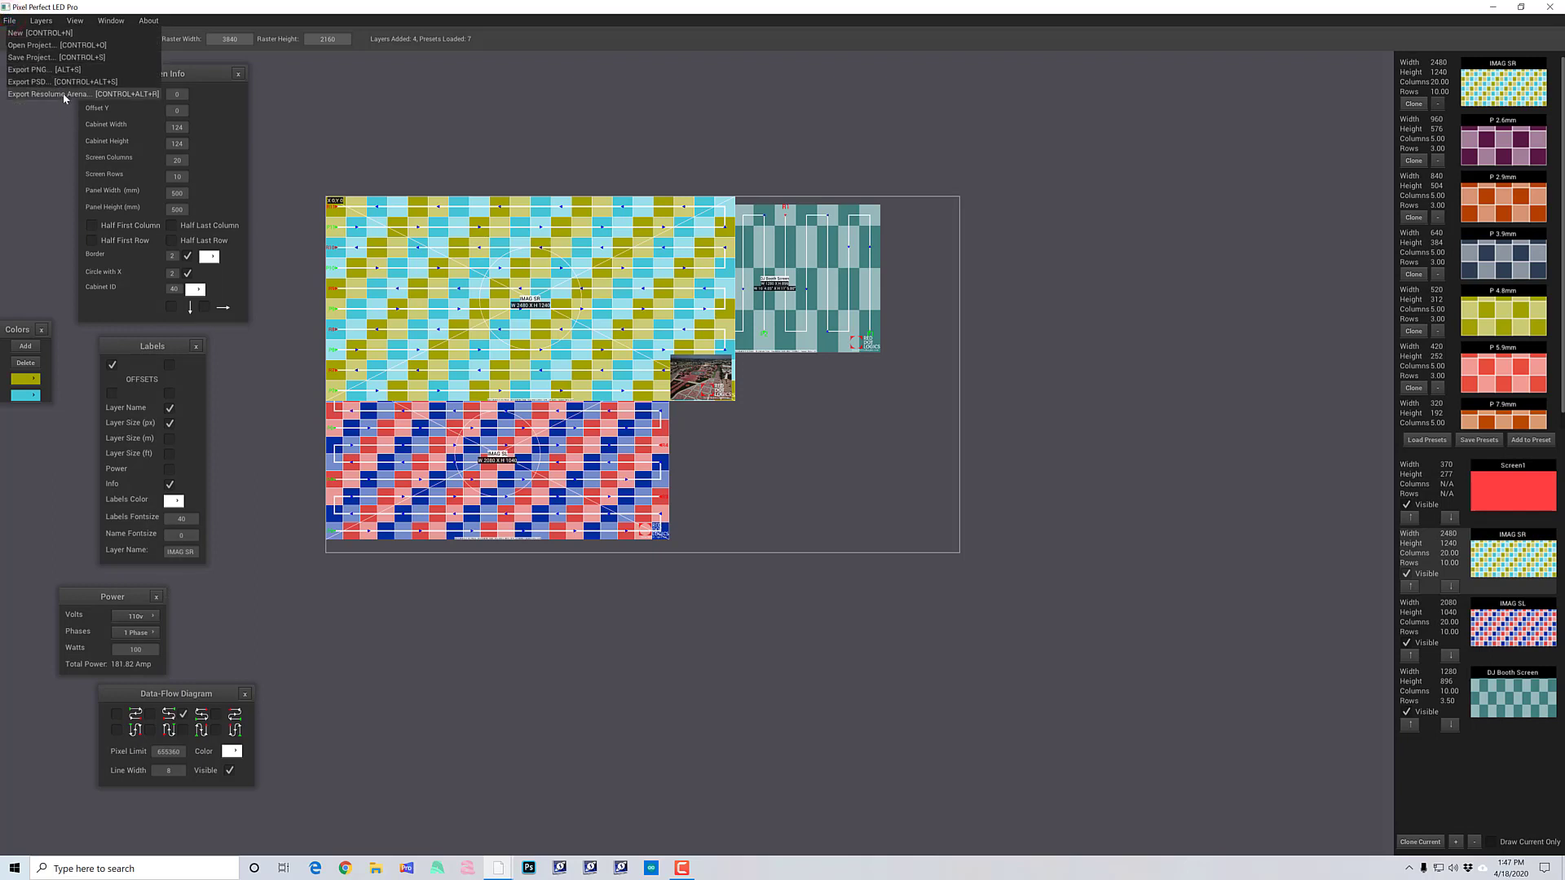
pyautogui.click(63, 94)
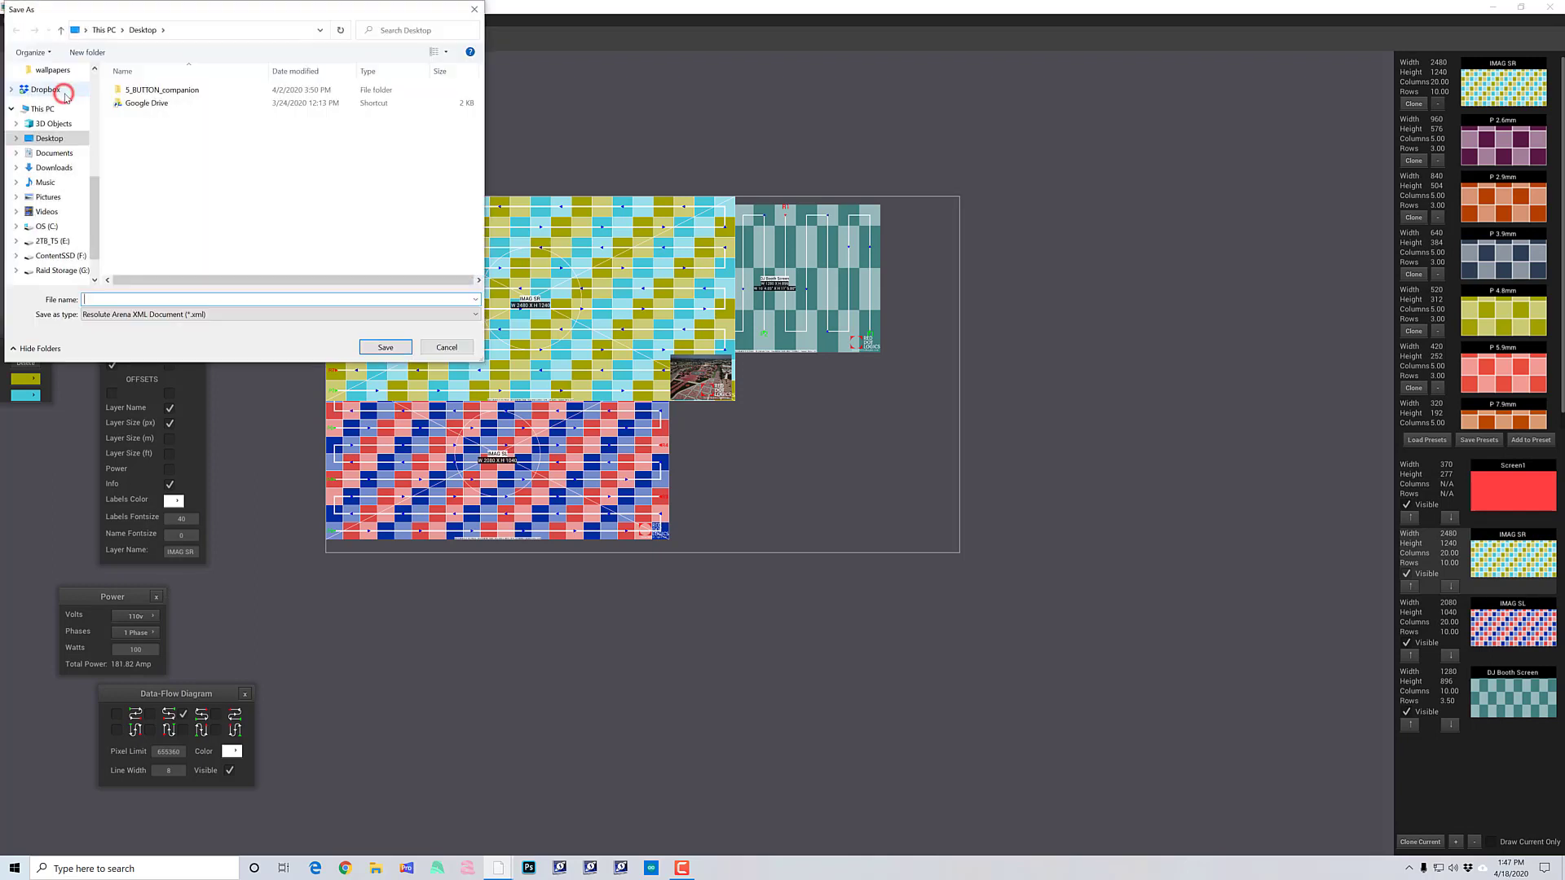
pyautogui.click(171, 314)
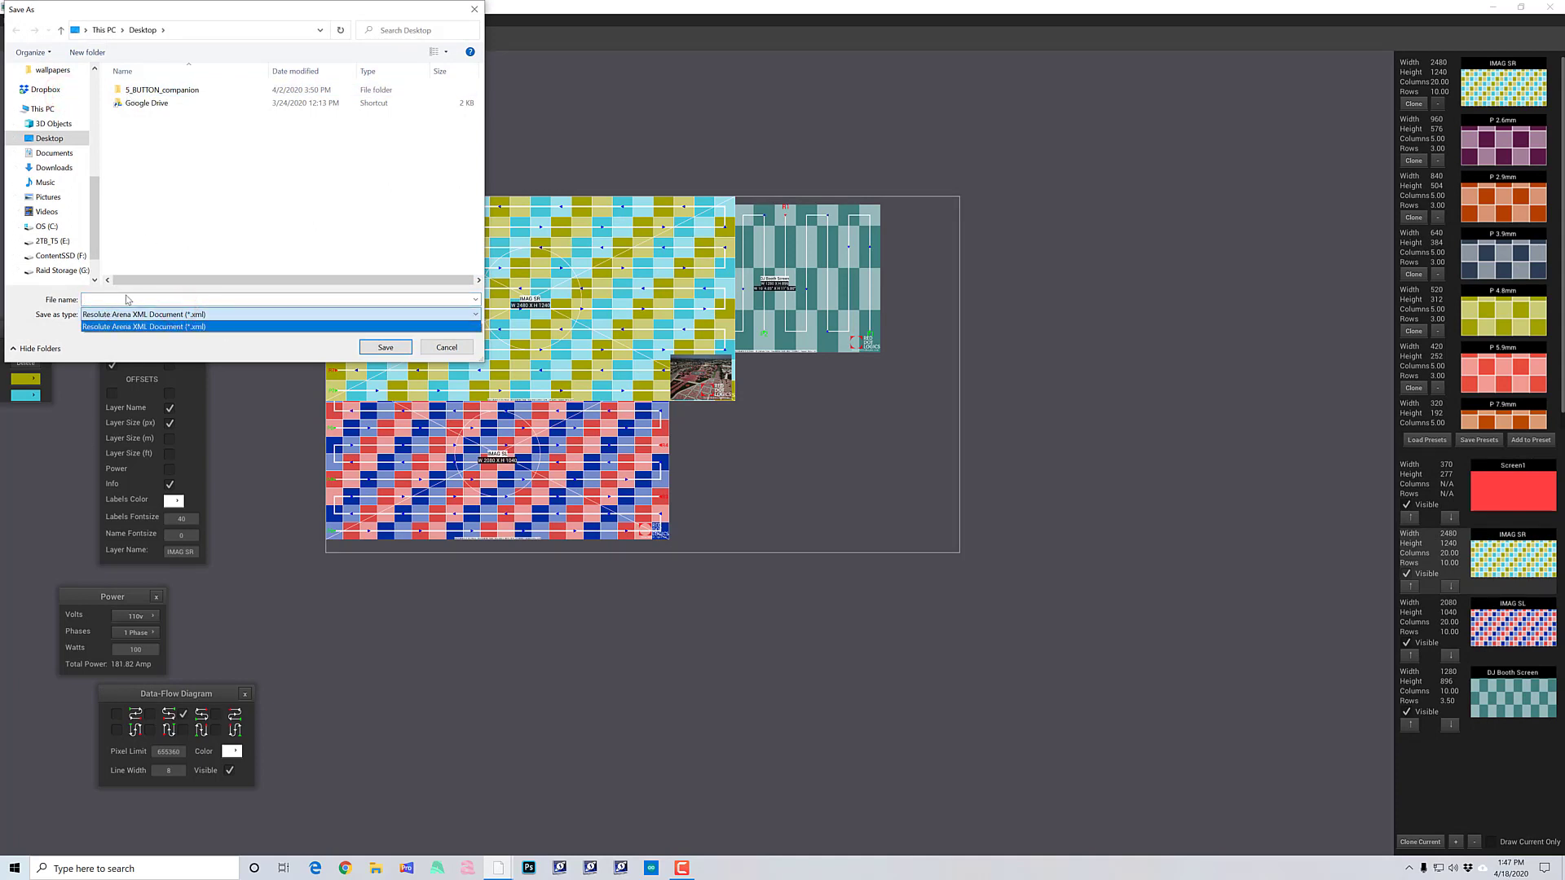
pyautogui.click(127, 299)
pyautogui.click(167, 302)
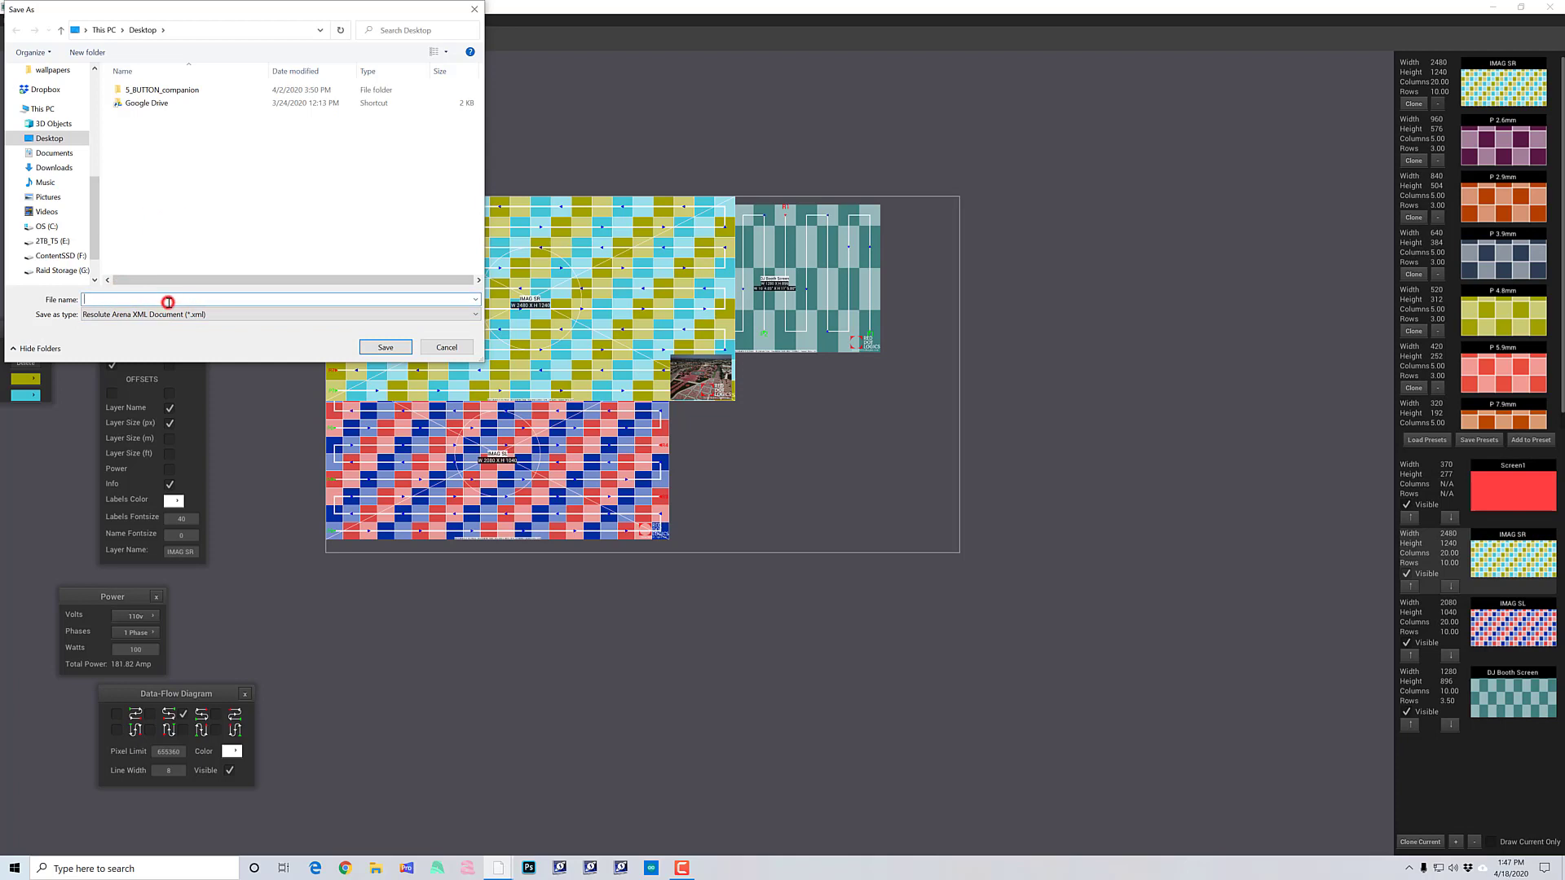
pyautogui.write('Pi')
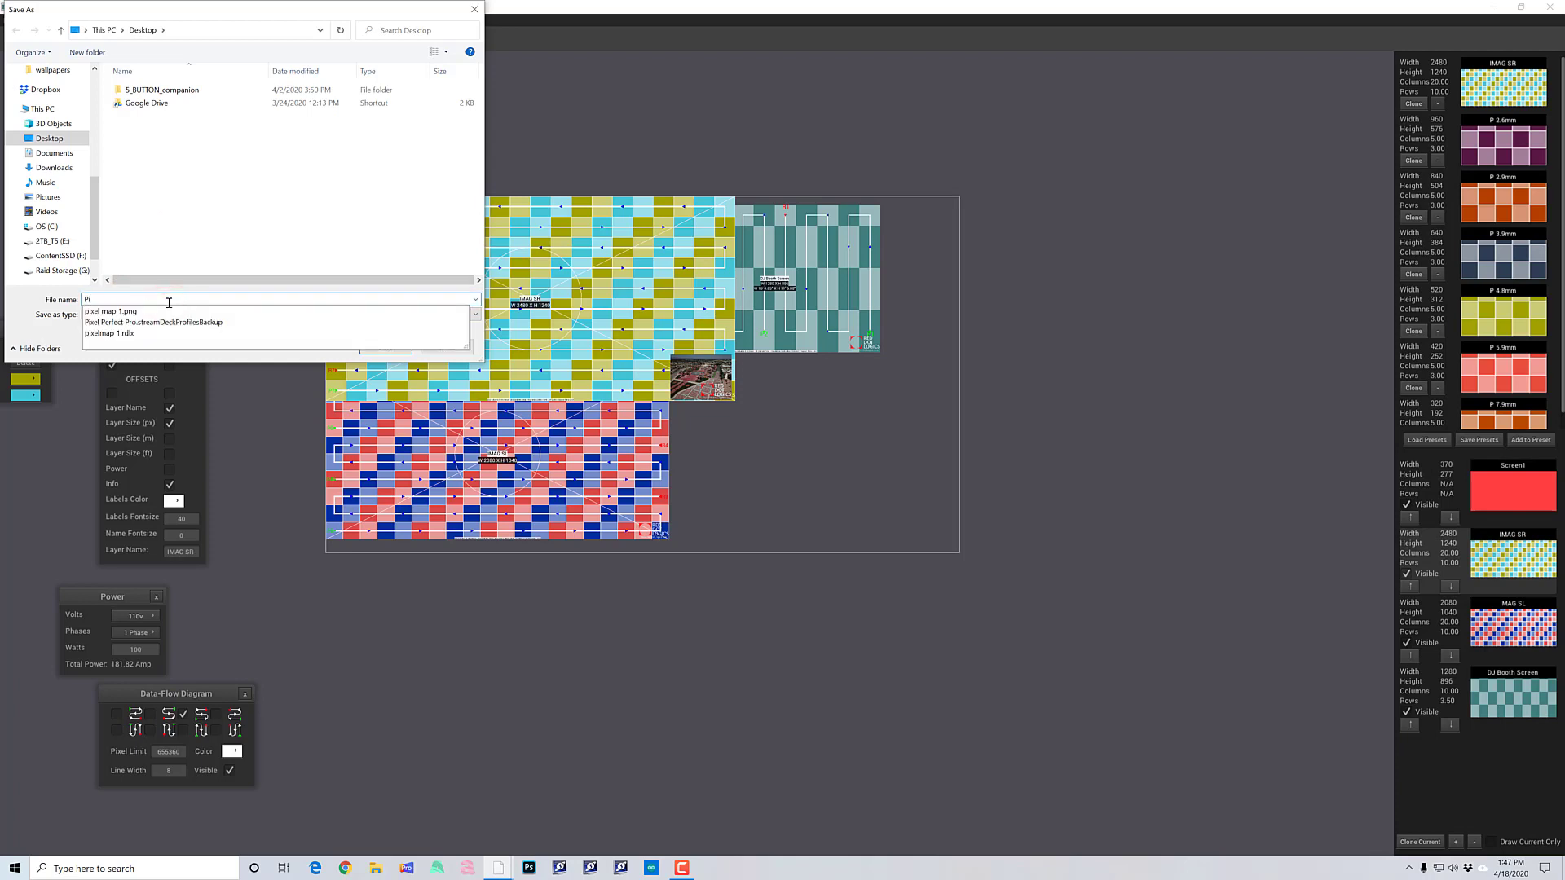
pyautogui.write('xelmap1')
pyautogui.press('Return')
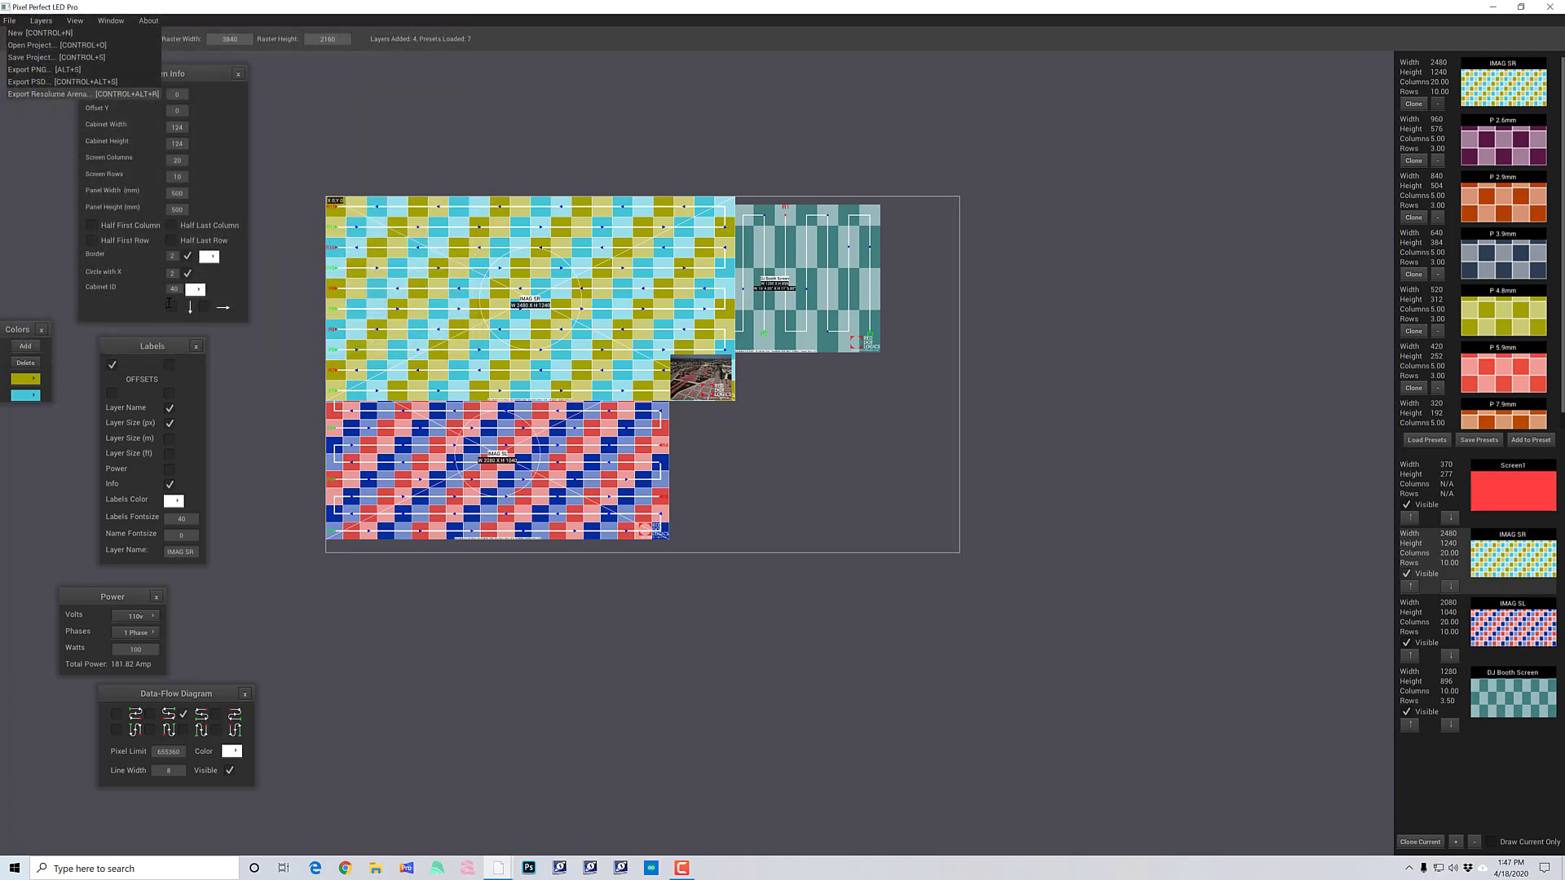
# Step: Quit Pixel Perfect LED Pro, switch to Resolume Arena and postpone its software update
pyautogui.click(1550, 7)
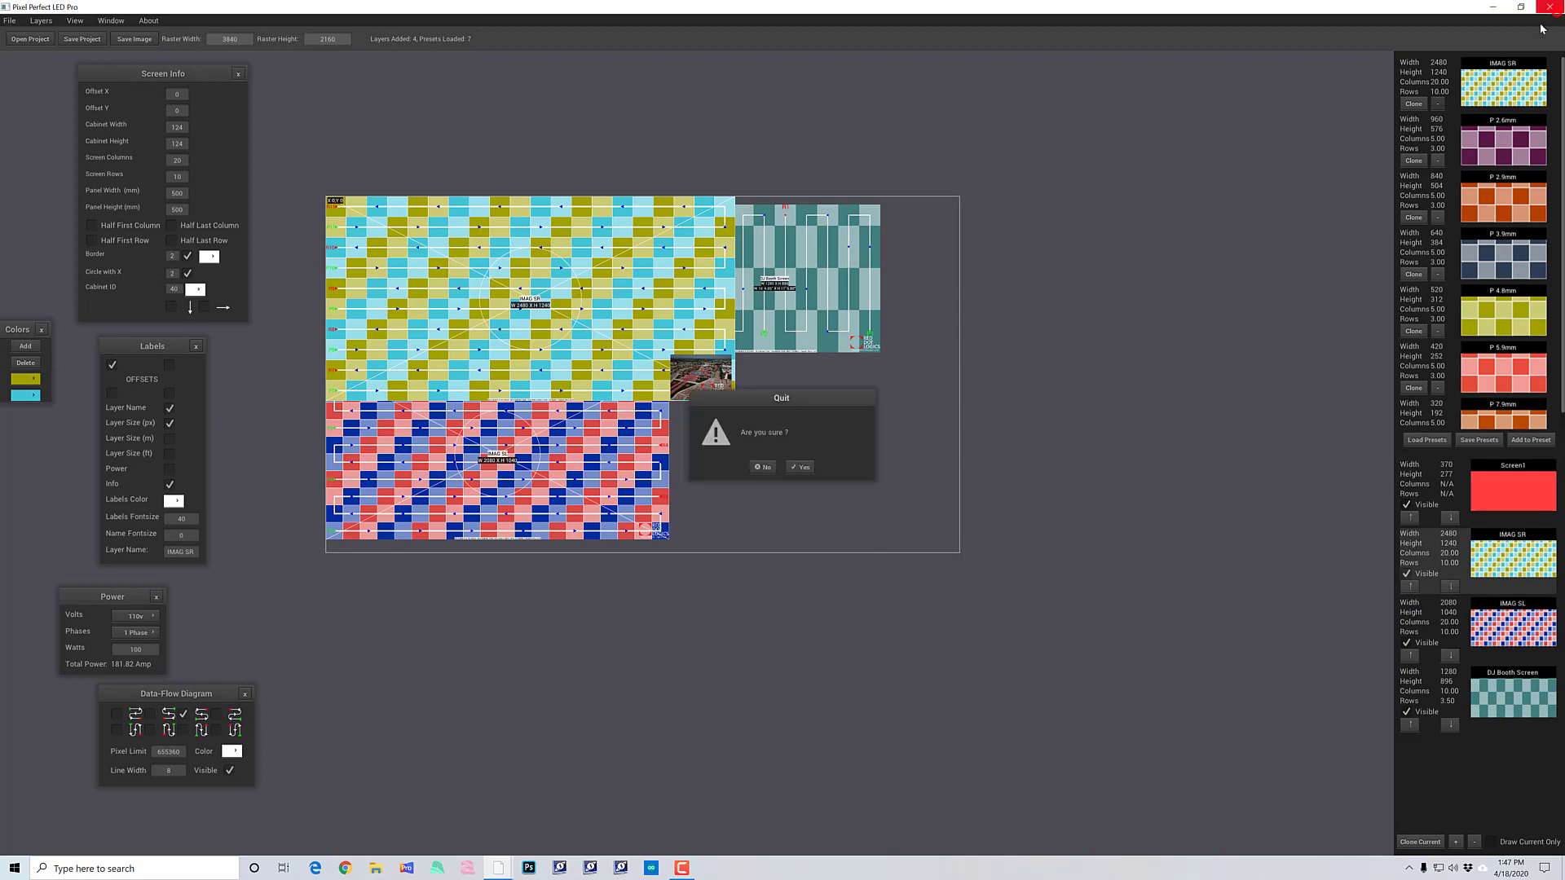
pyautogui.click(801, 468)
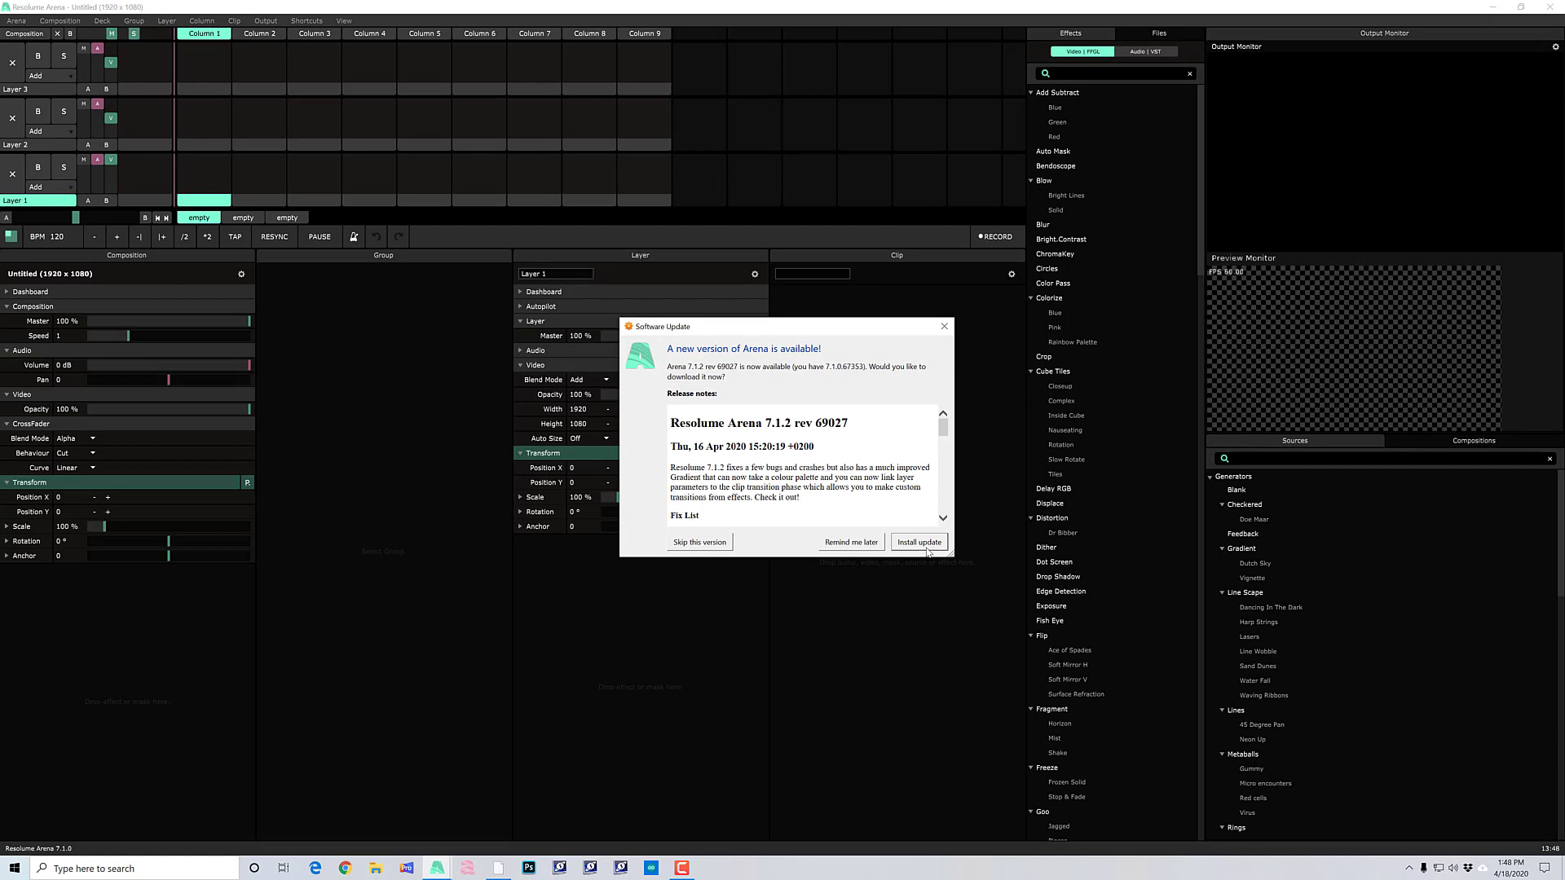
pyautogui.click(854, 544)
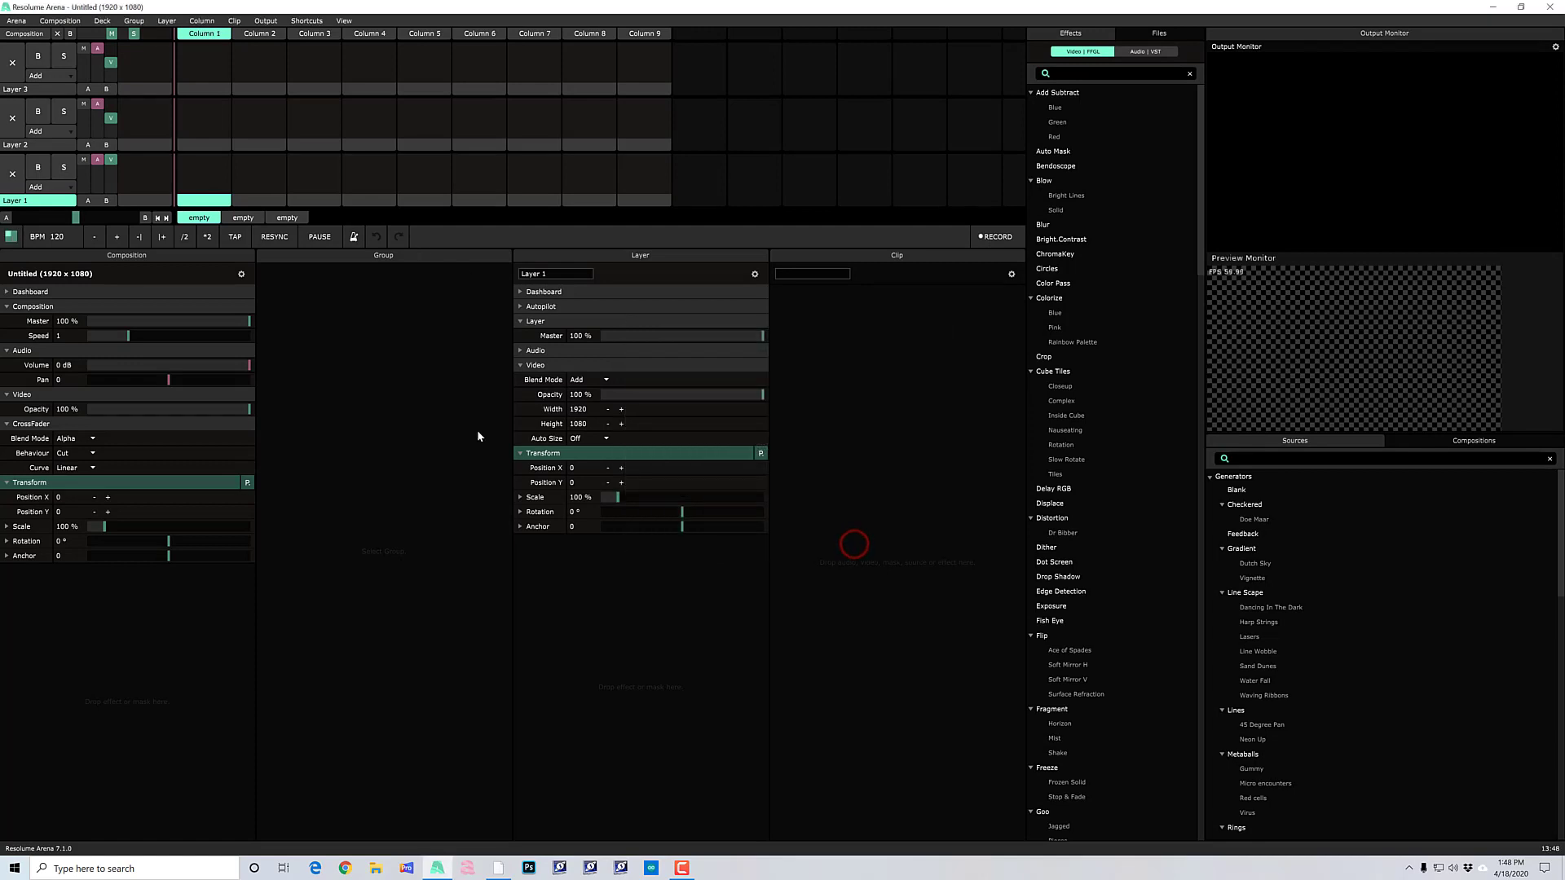
# Step: Load the Pixelmap1 XML file from the Desktop as a preset in Resolume Arena's Advanced Output
pyautogui.click(13, 21)
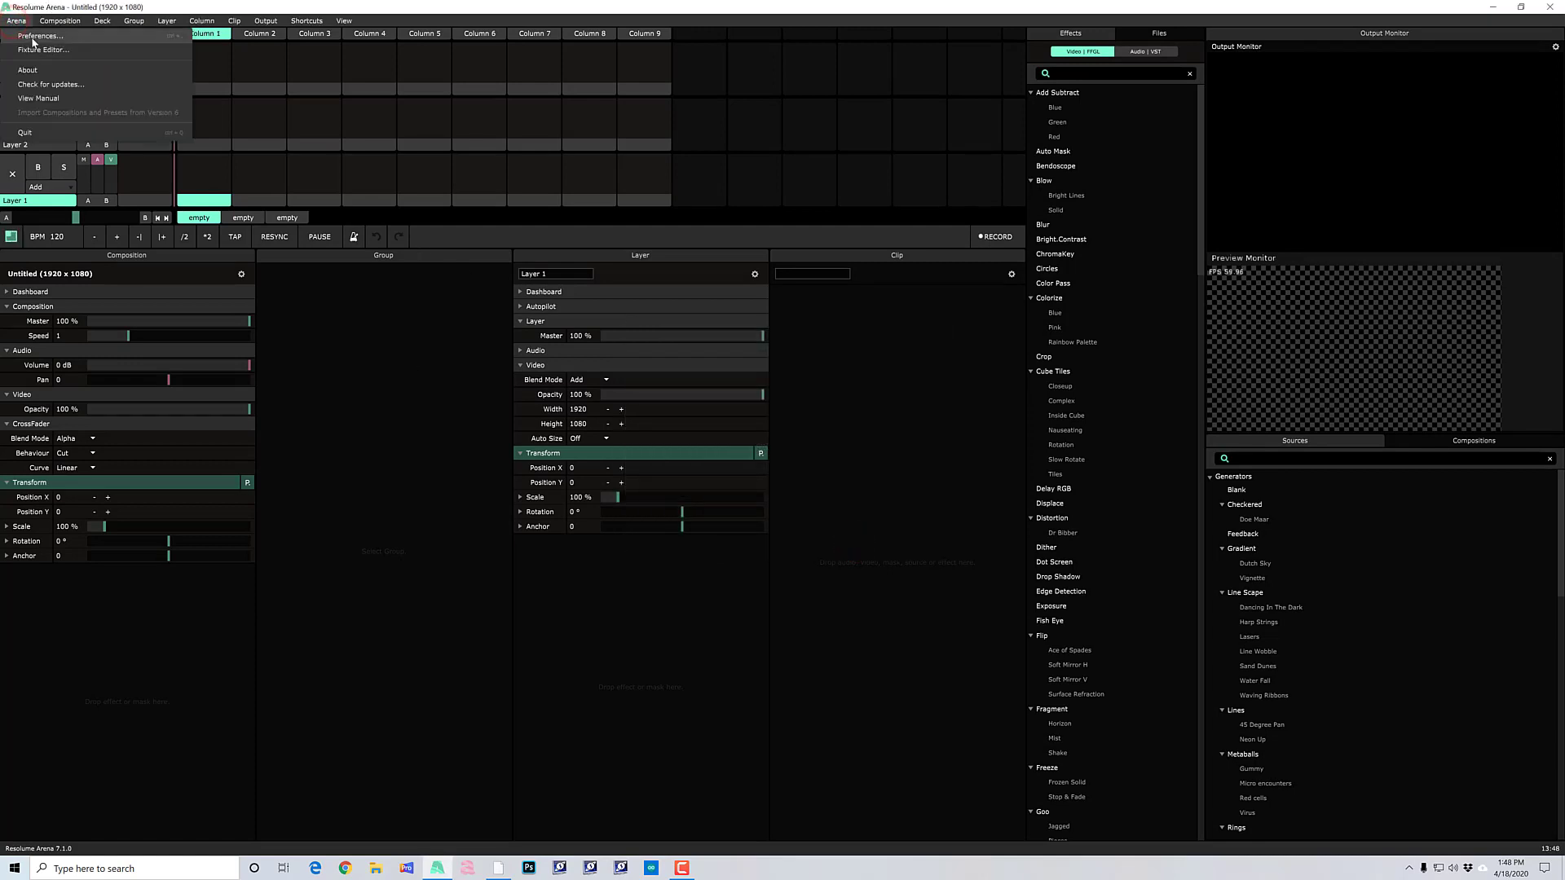
pyautogui.click(266, 22)
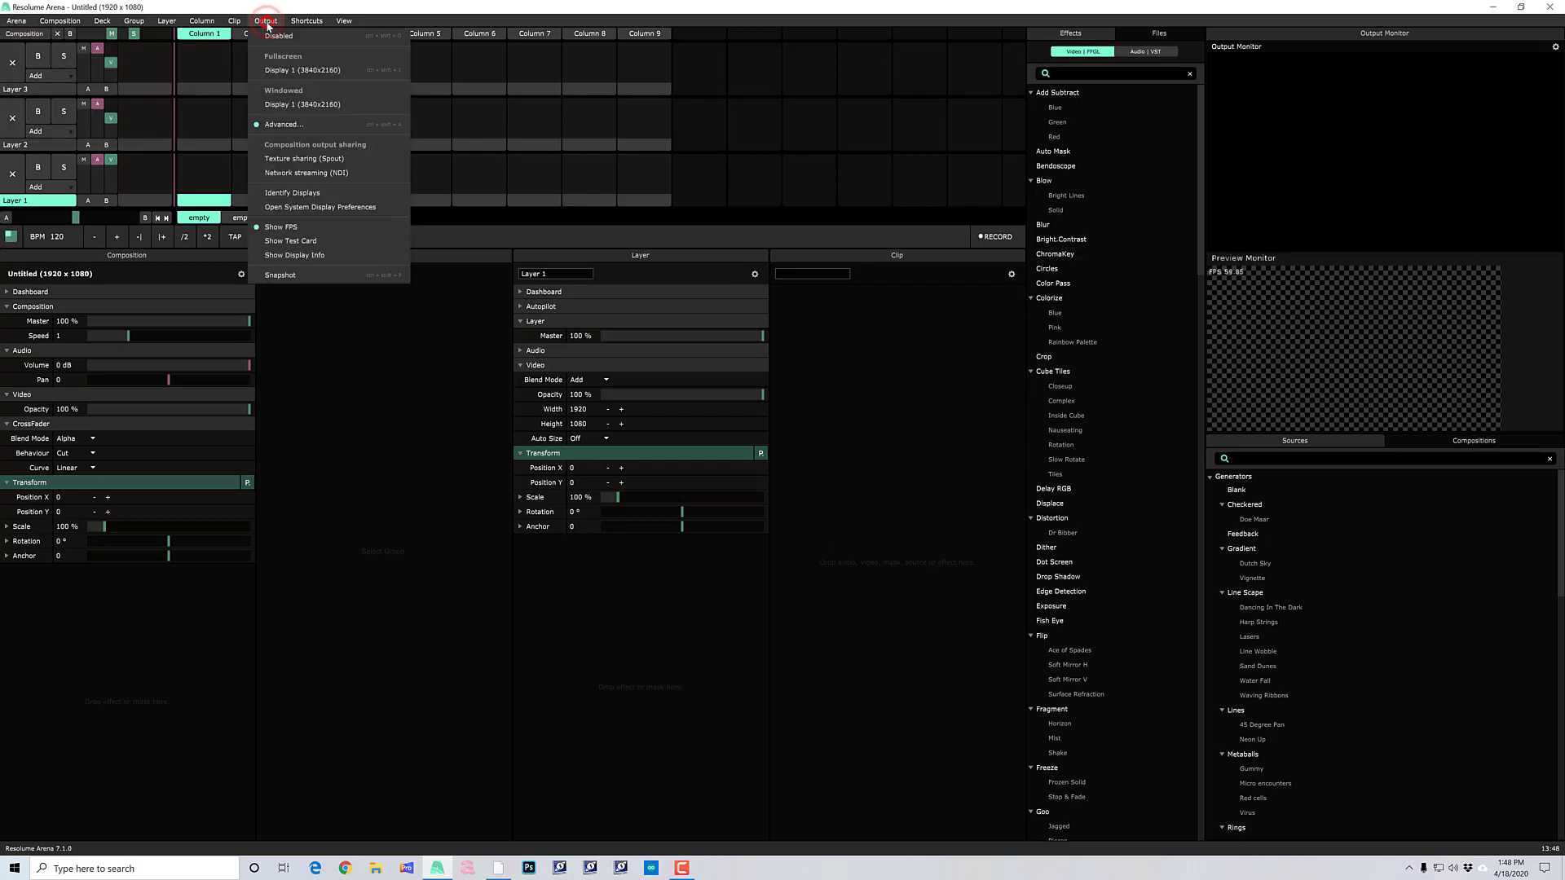
pyautogui.click(297, 126)
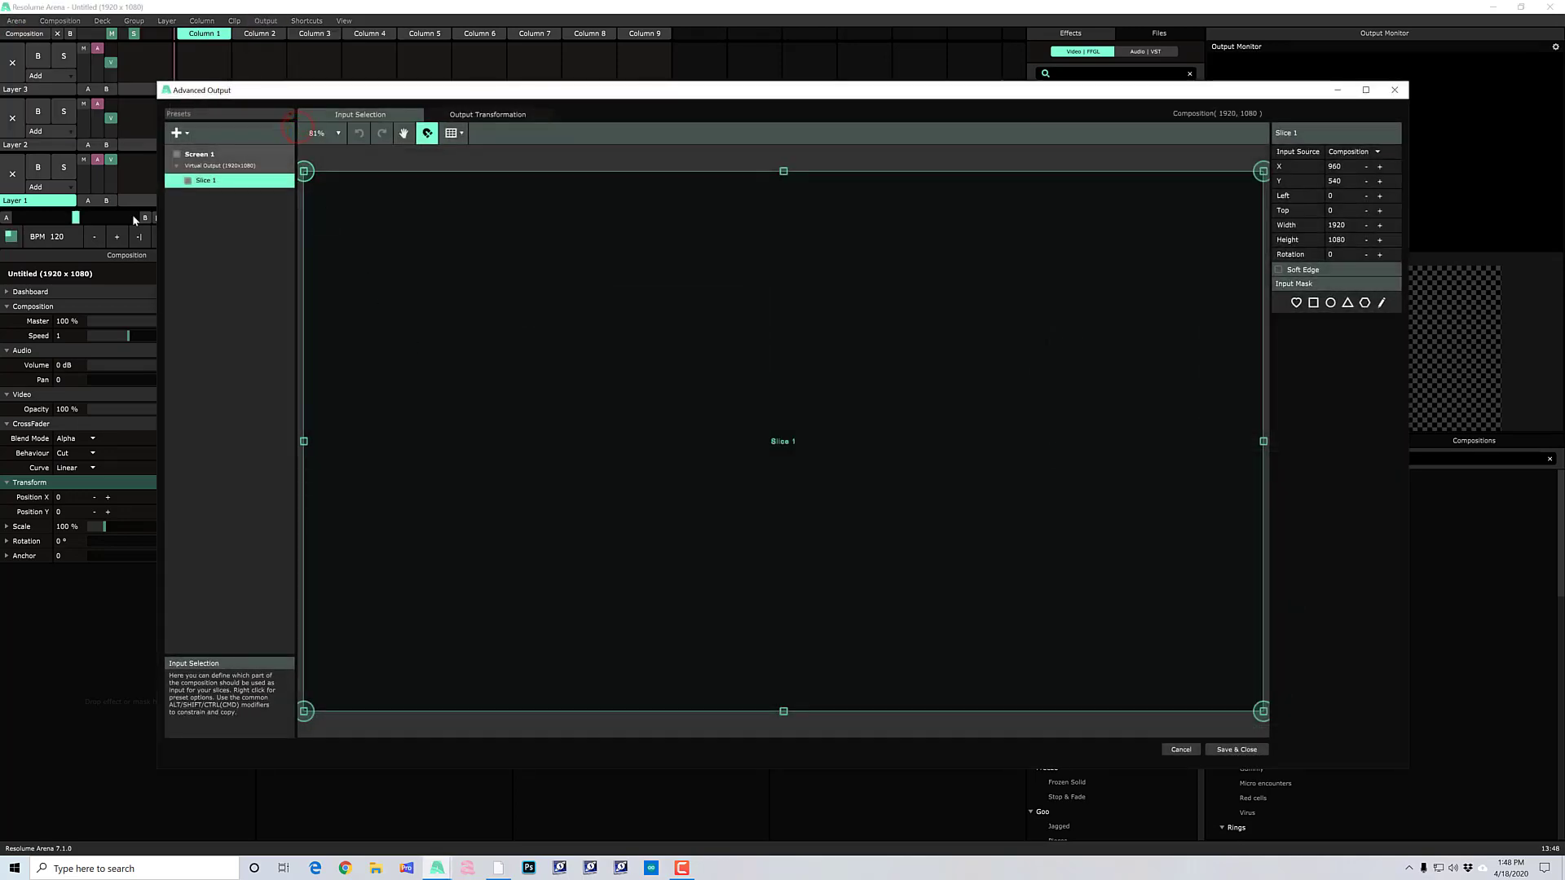
pyautogui.click(181, 115)
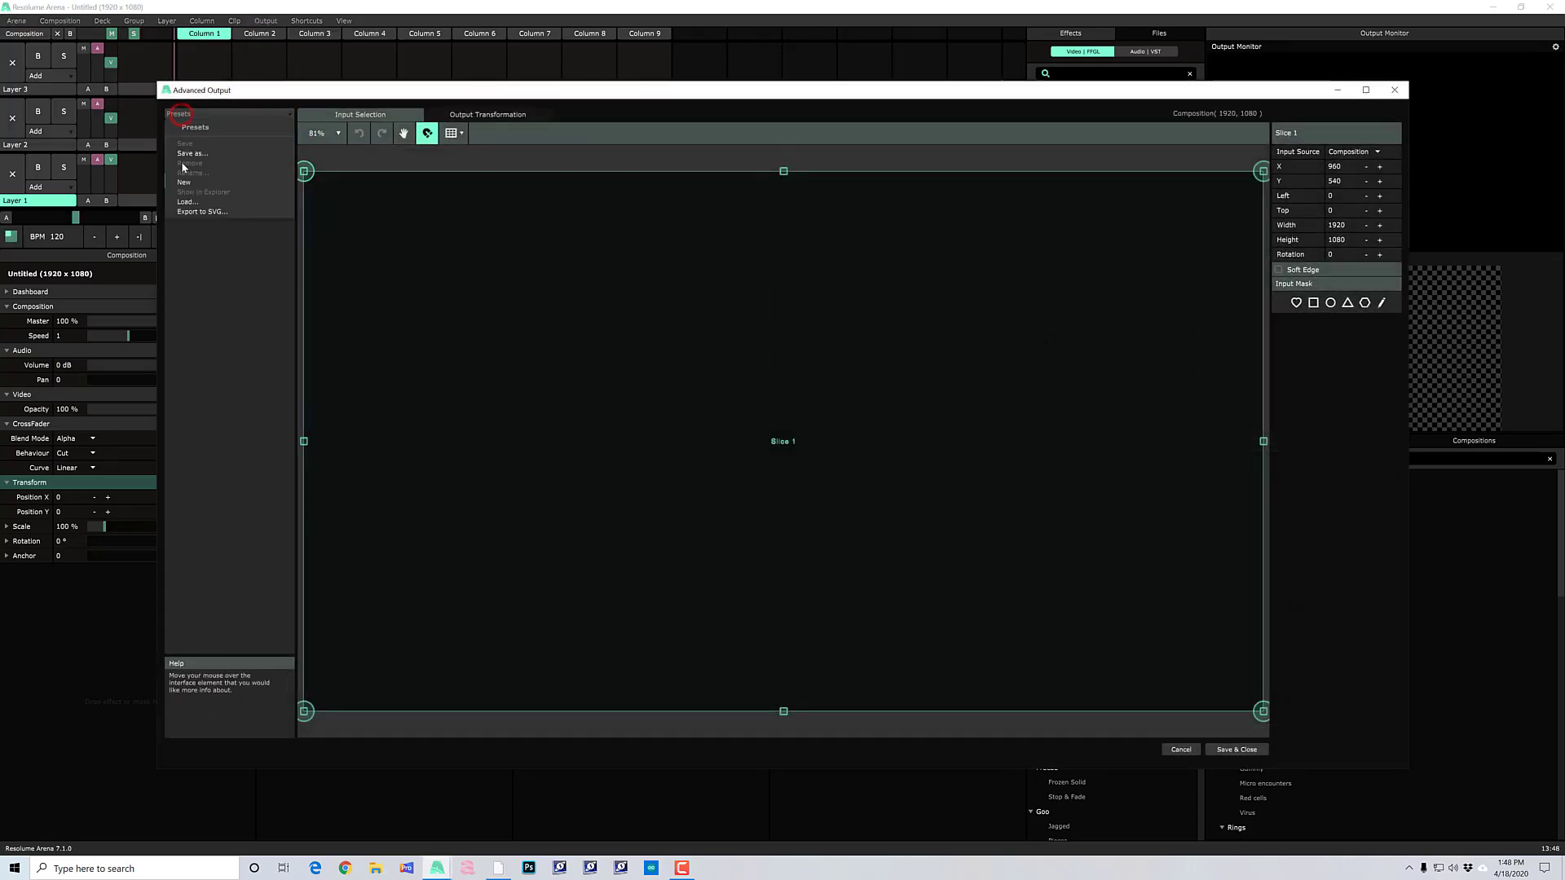
pyautogui.click(206, 207)
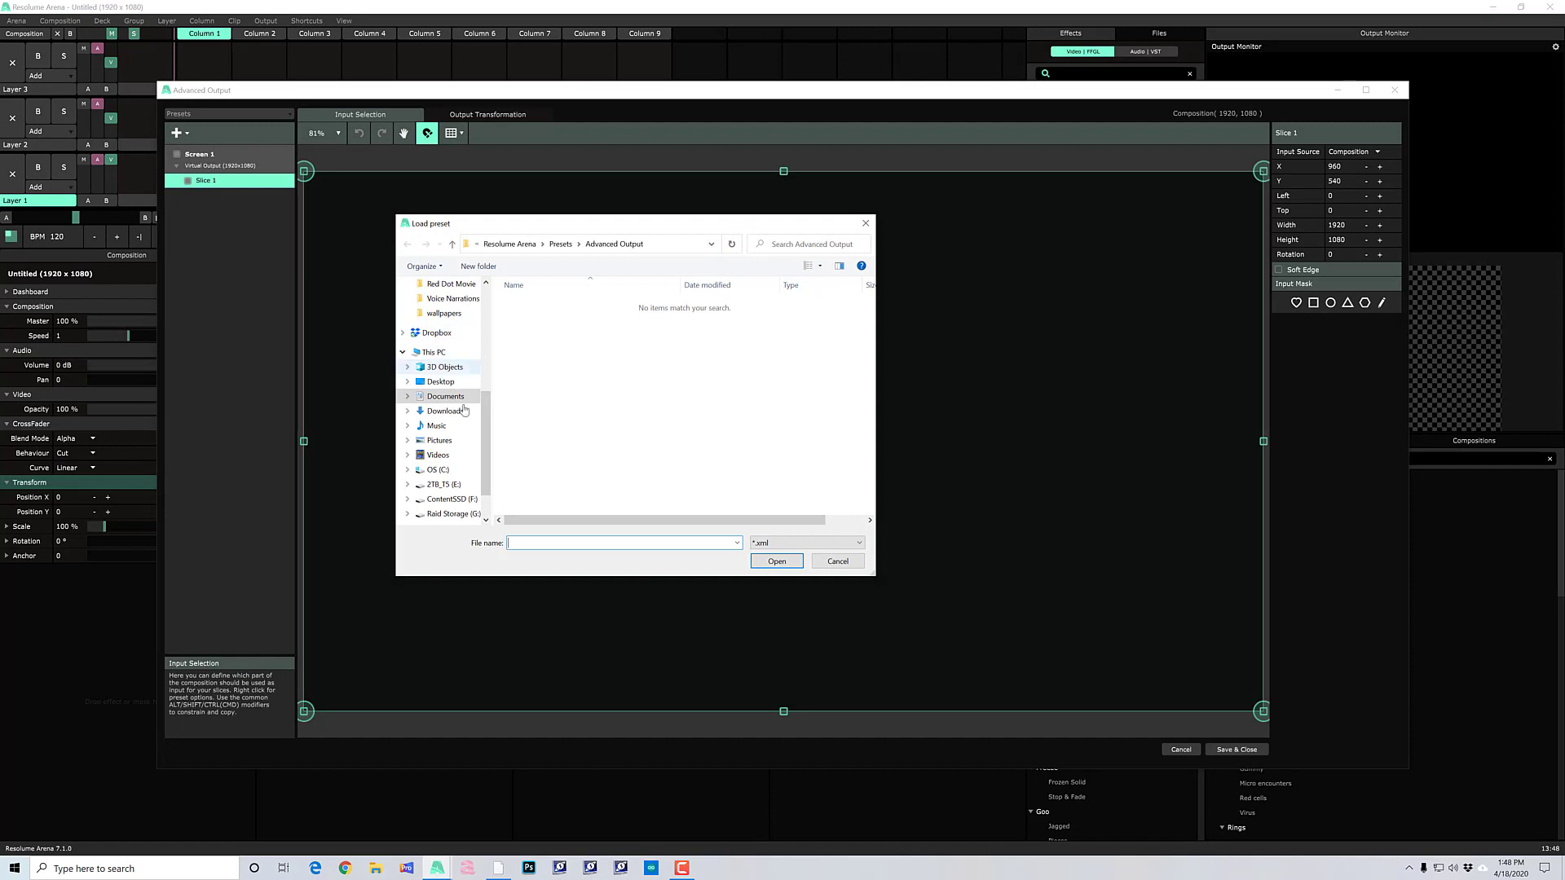
pyautogui.click(438, 382)
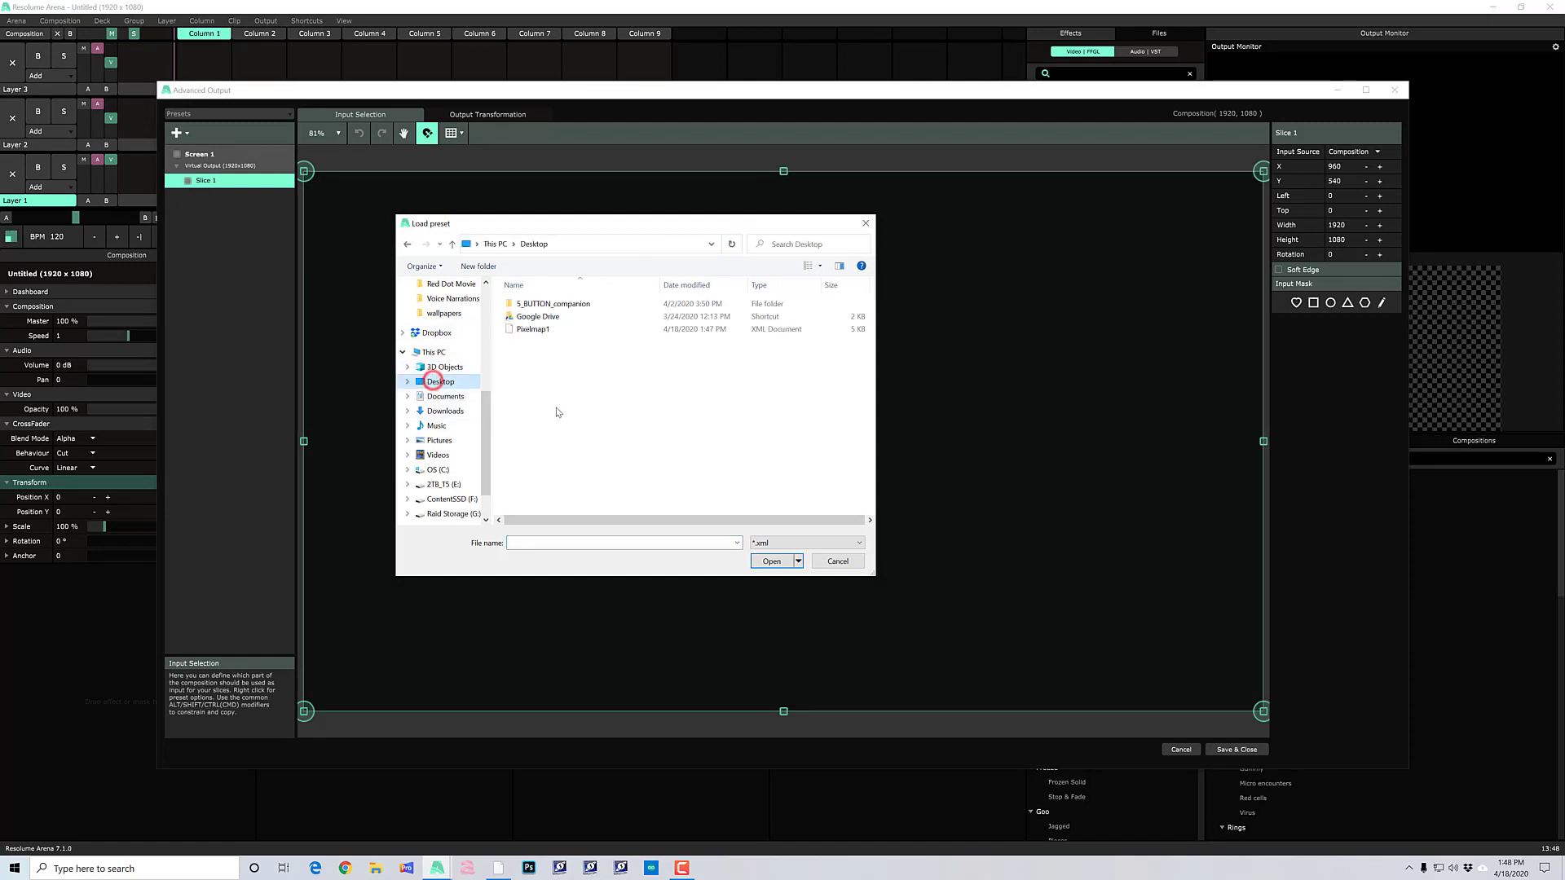
pyautogui.doubleClick(530, 330)
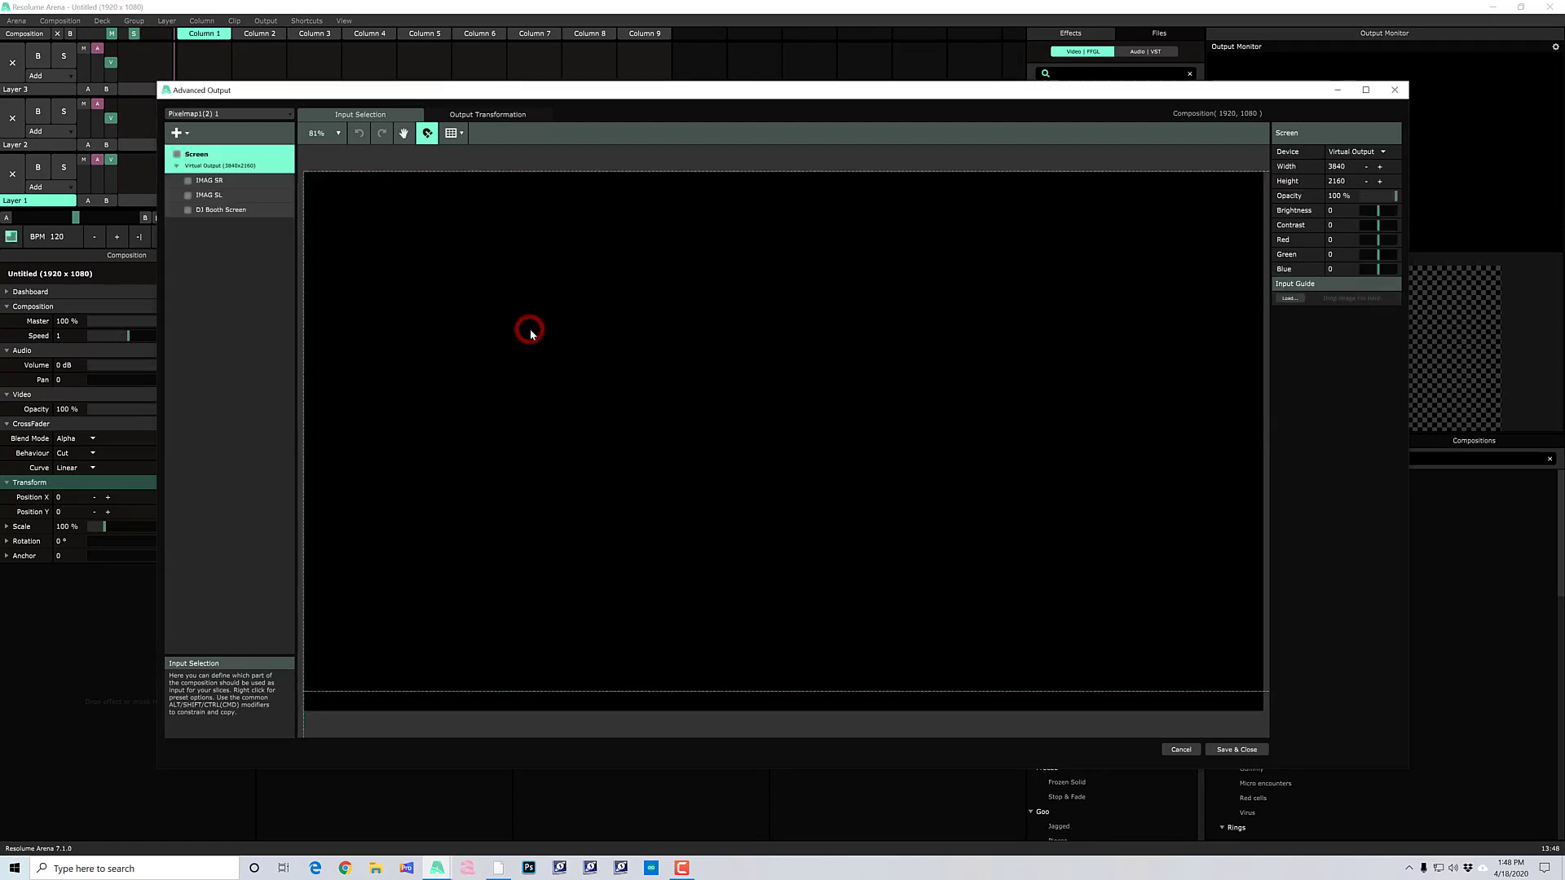
# Step: Examine the IMAG SR, IMAG SL and DJ Booth Screen slices in the output transformation and input selection, toggling IMAG SR off and on
pyautogui.scroll(-8, 417, 287)
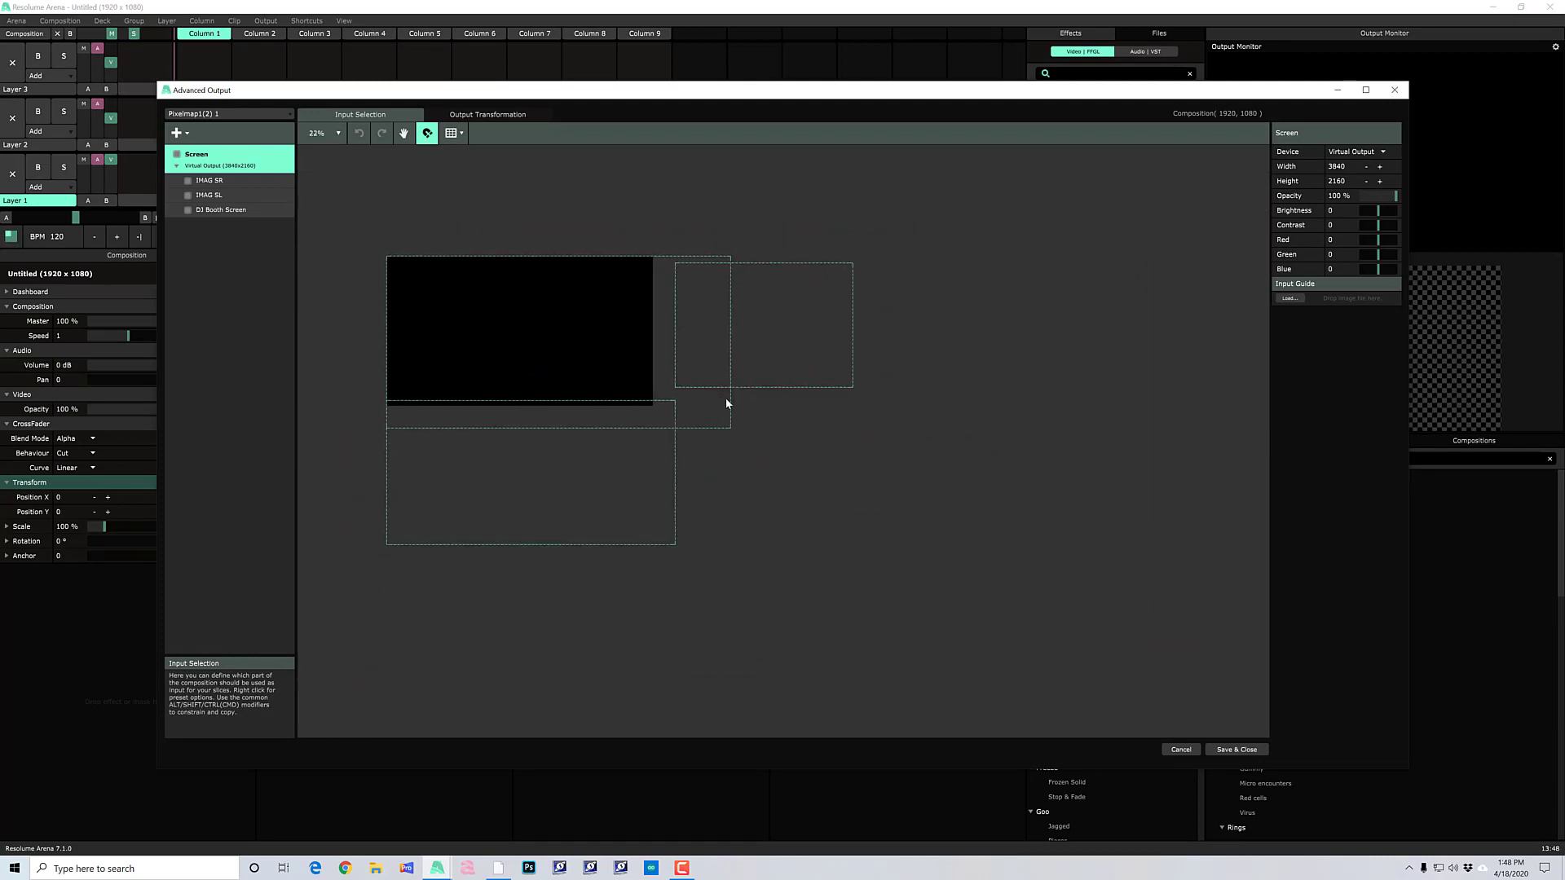
pyautogui.click(487, 114)
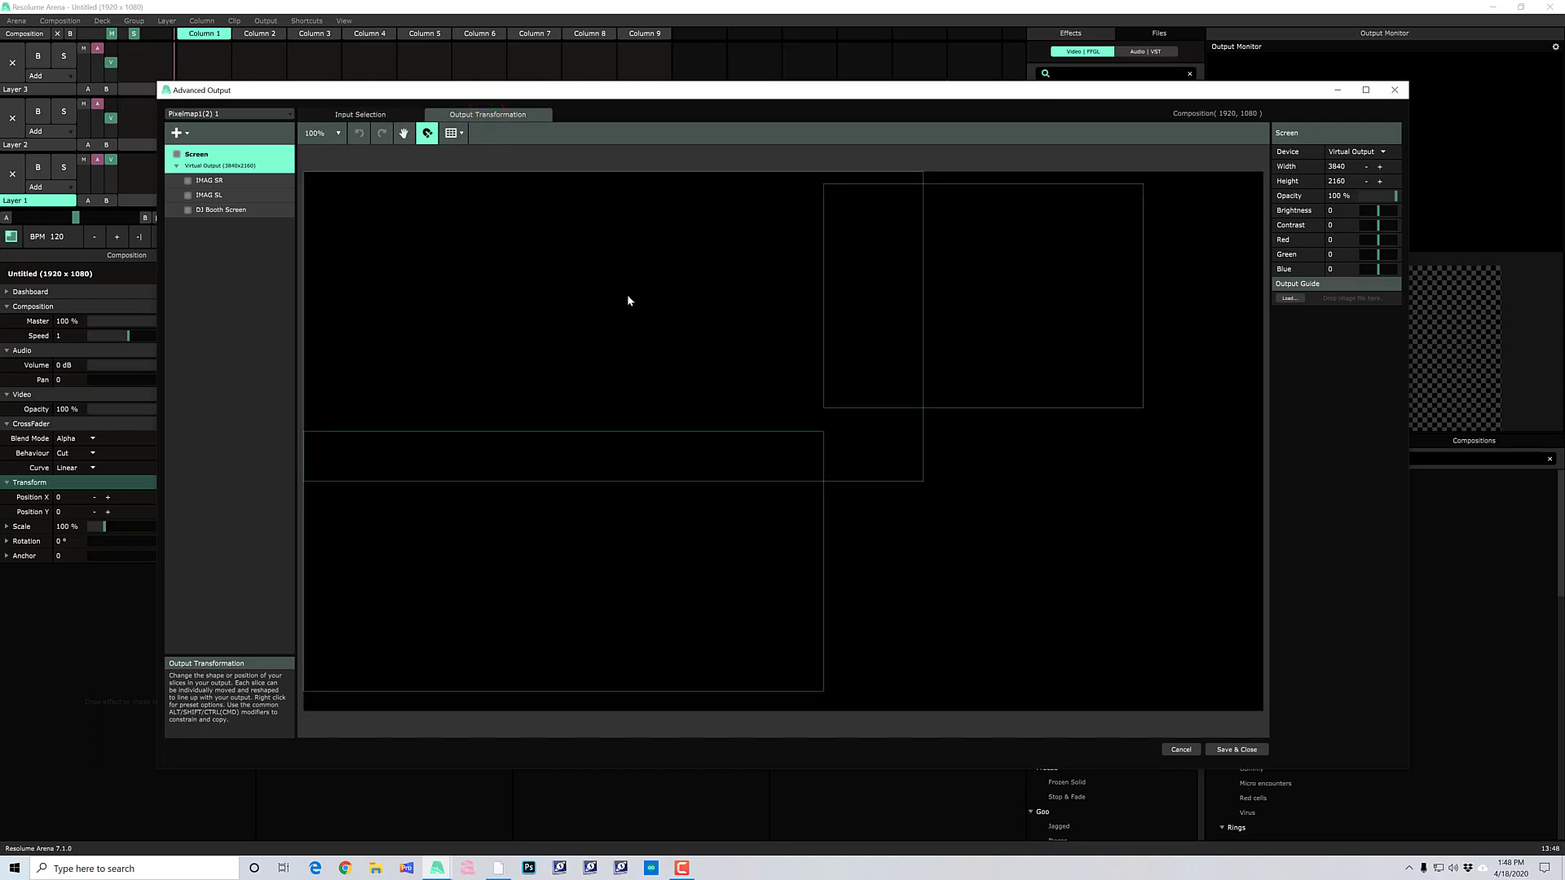
pyautogui.click(629, 303)
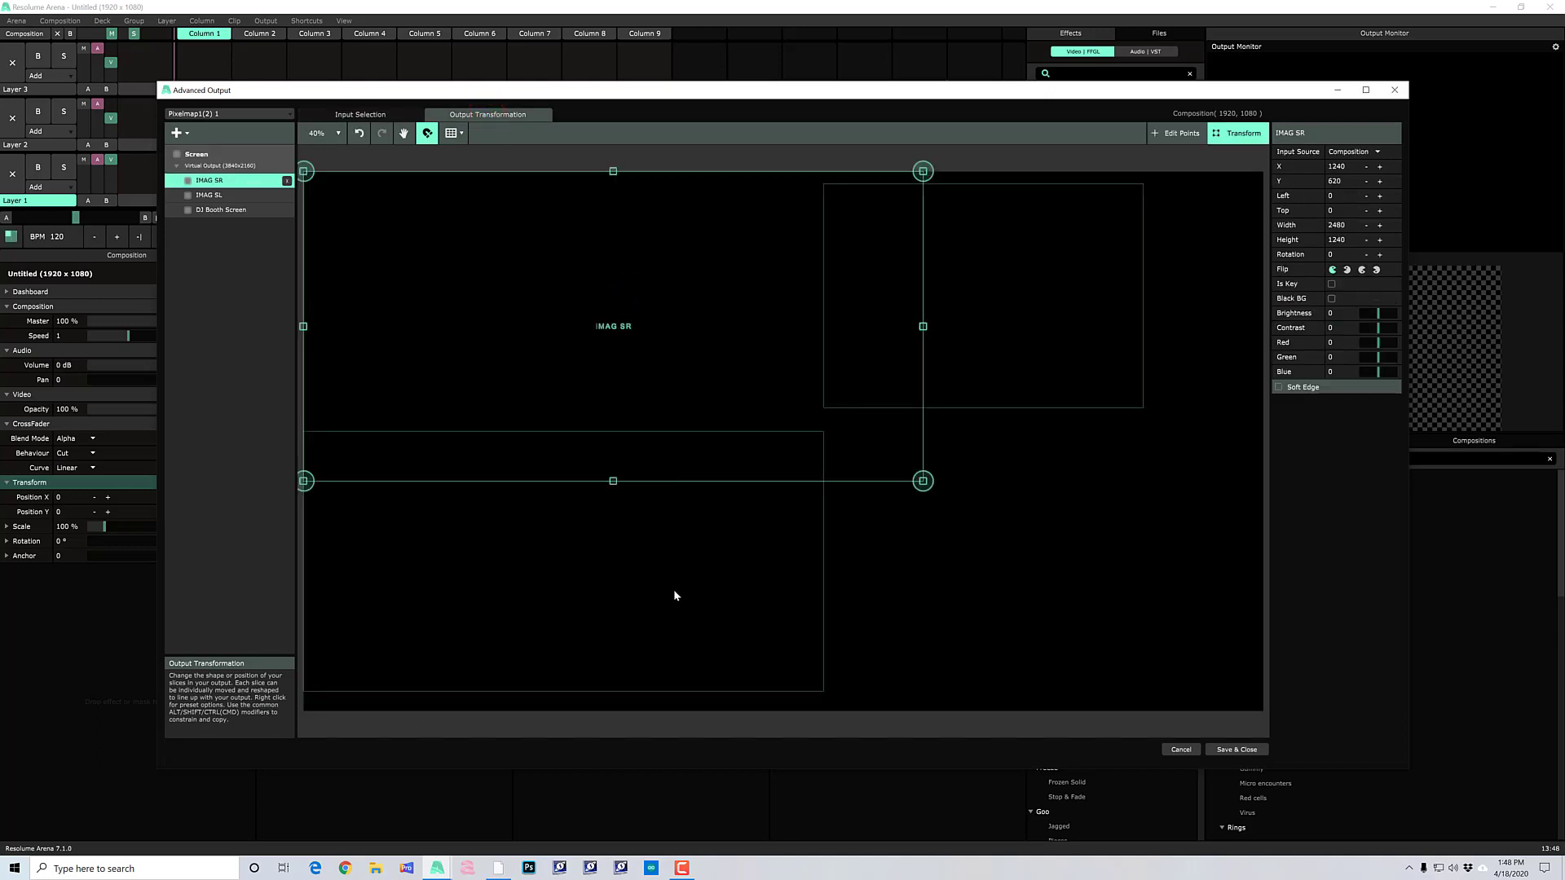
pyautogui.click(674, 562)
pyautogui.click(1046, 252)
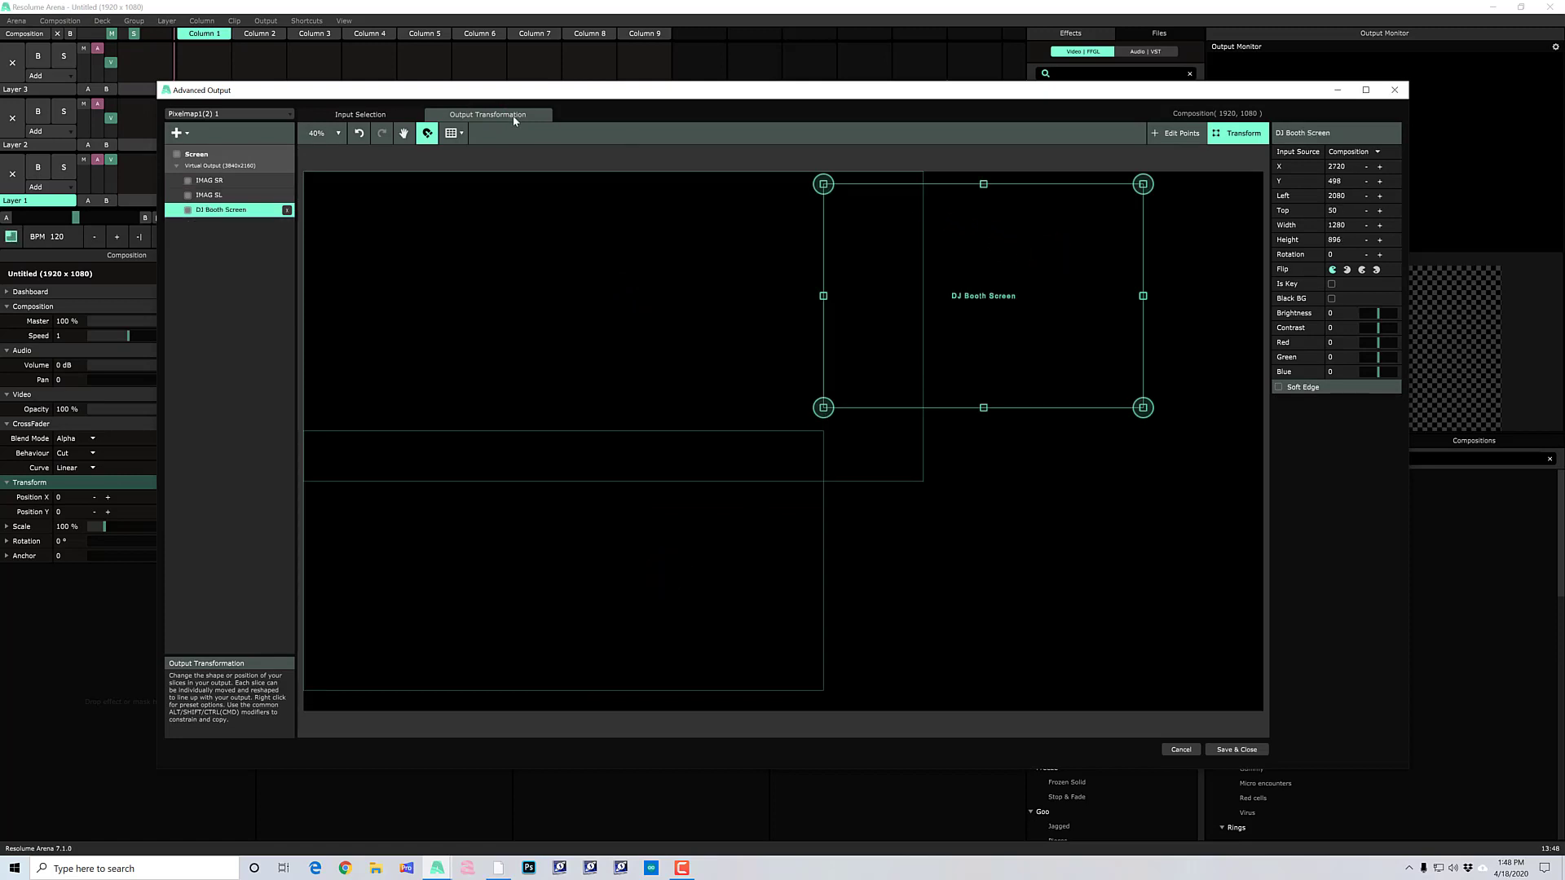
pyautogui.click(380, 114)
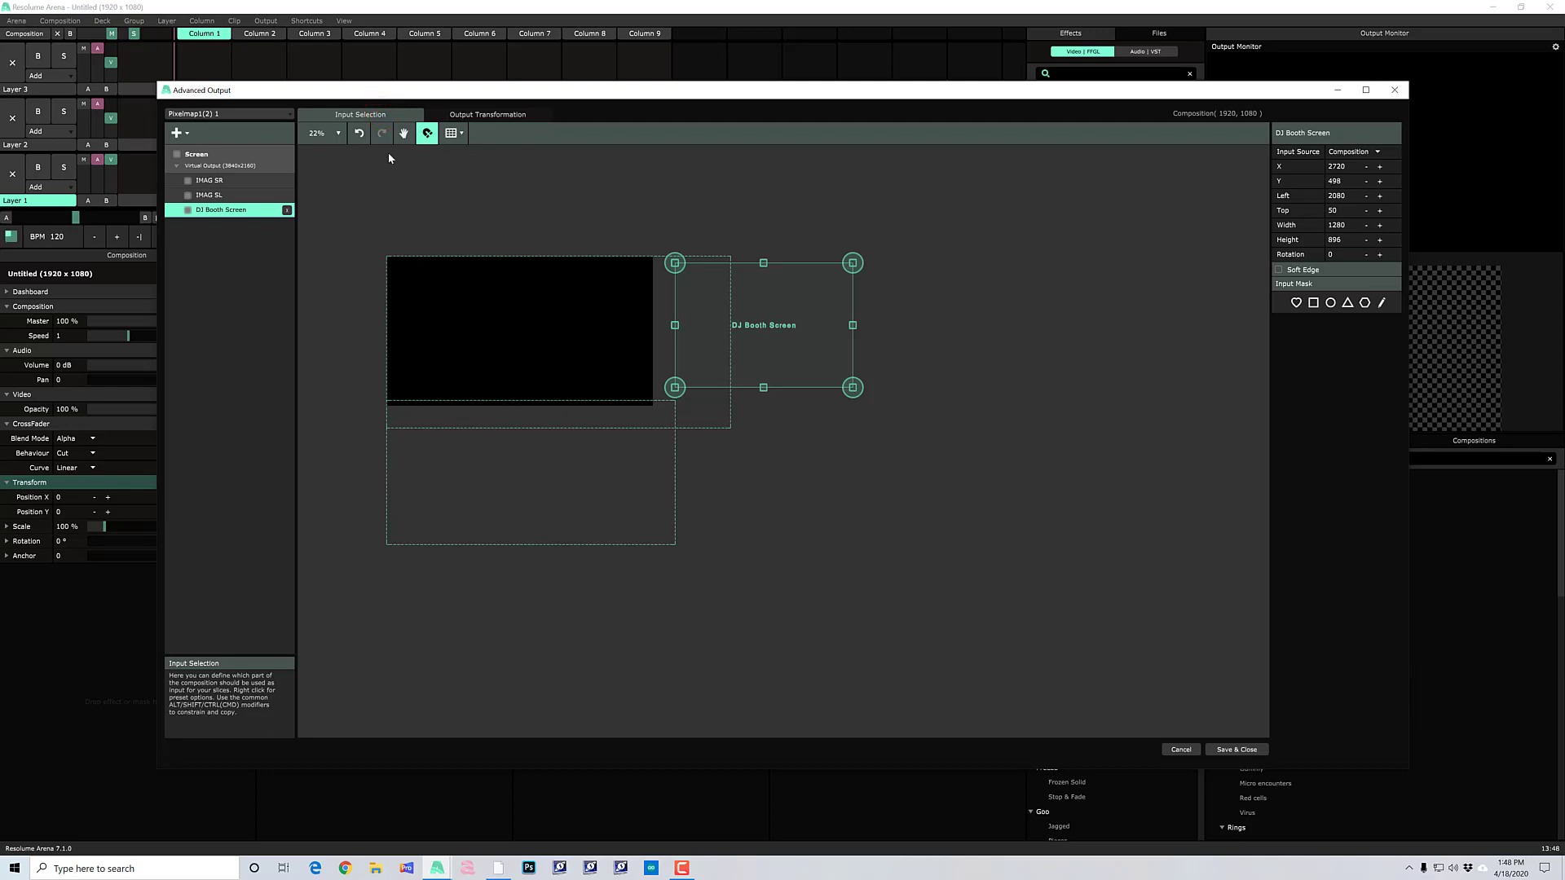
pyautogui.click(187, 180)
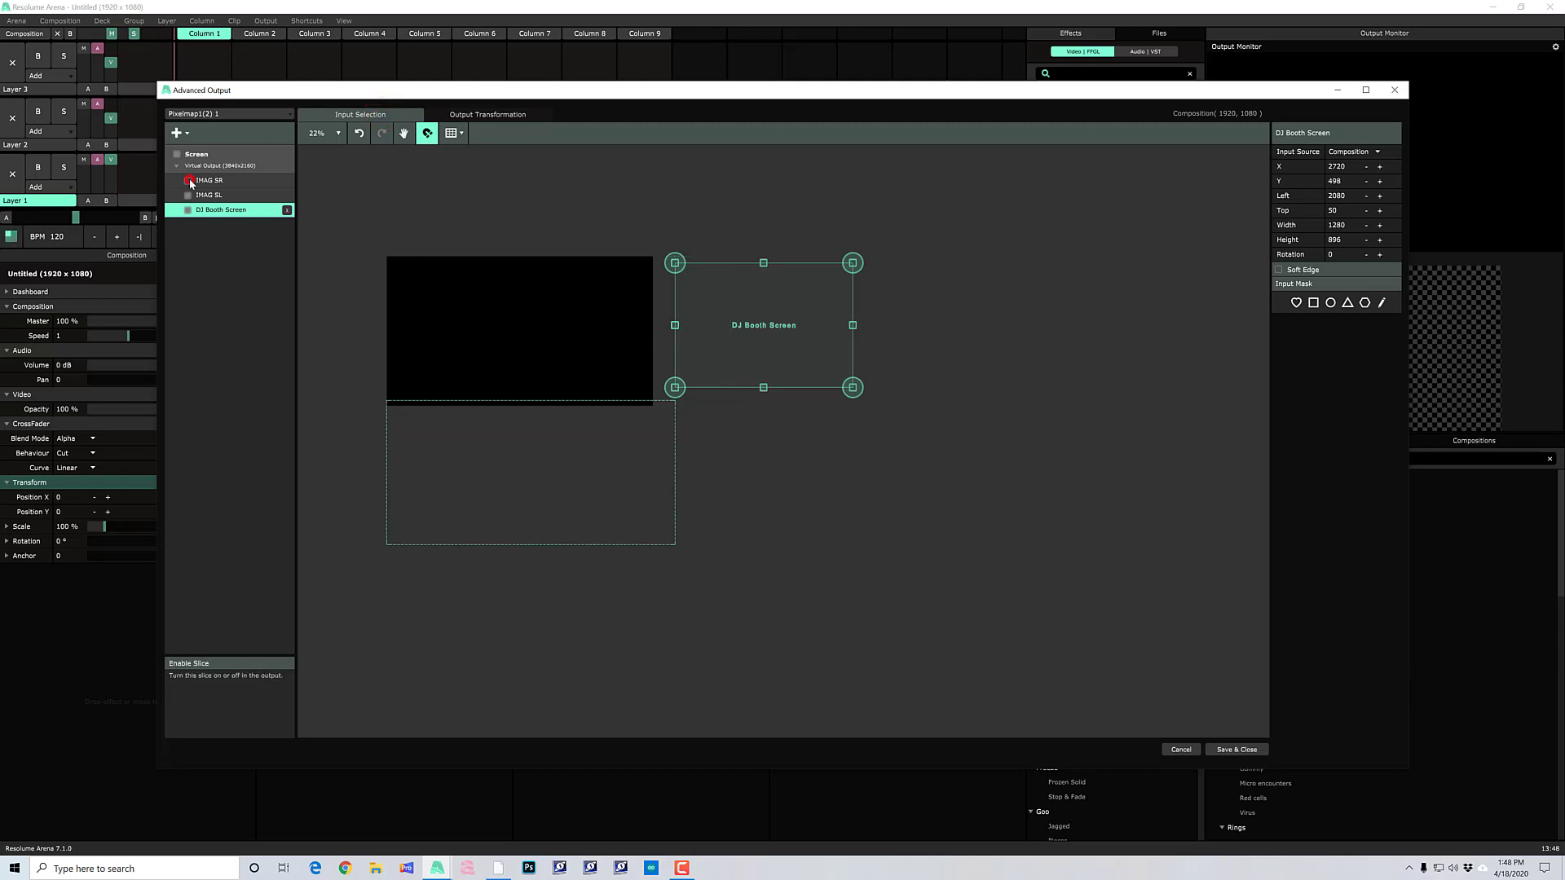
pyautogui.click(188, 181)
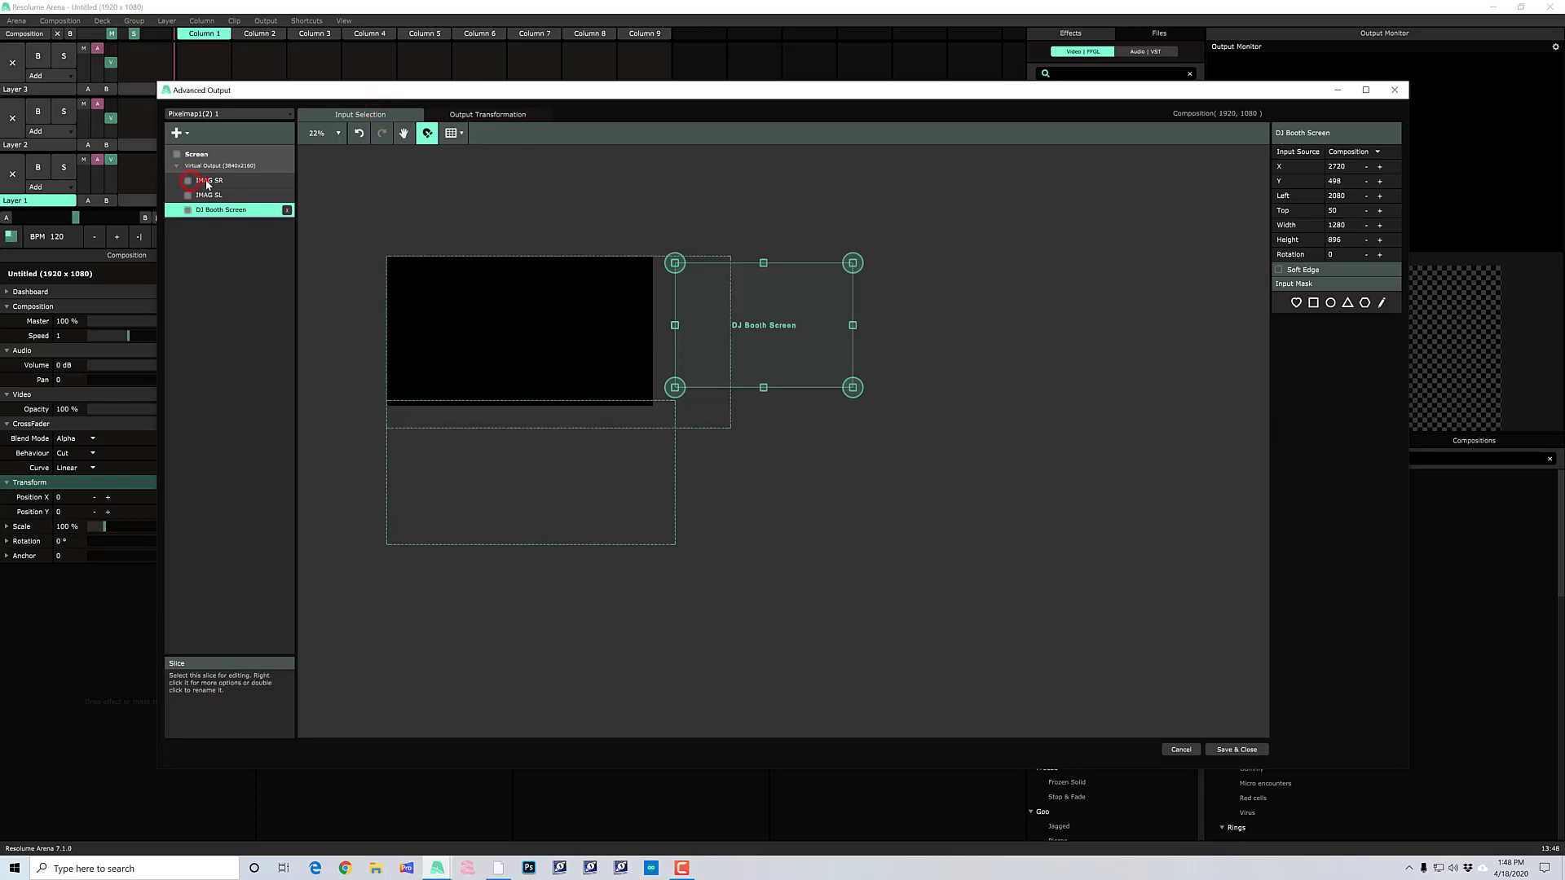
# Step: Scale all three input slices together to about 1745 x 1080 and centre them in the composition at X 960, Y 540
pyautogui.keyDown('shift'); pyautogui.click(207, 181); pyautogui.keyUp('shift')
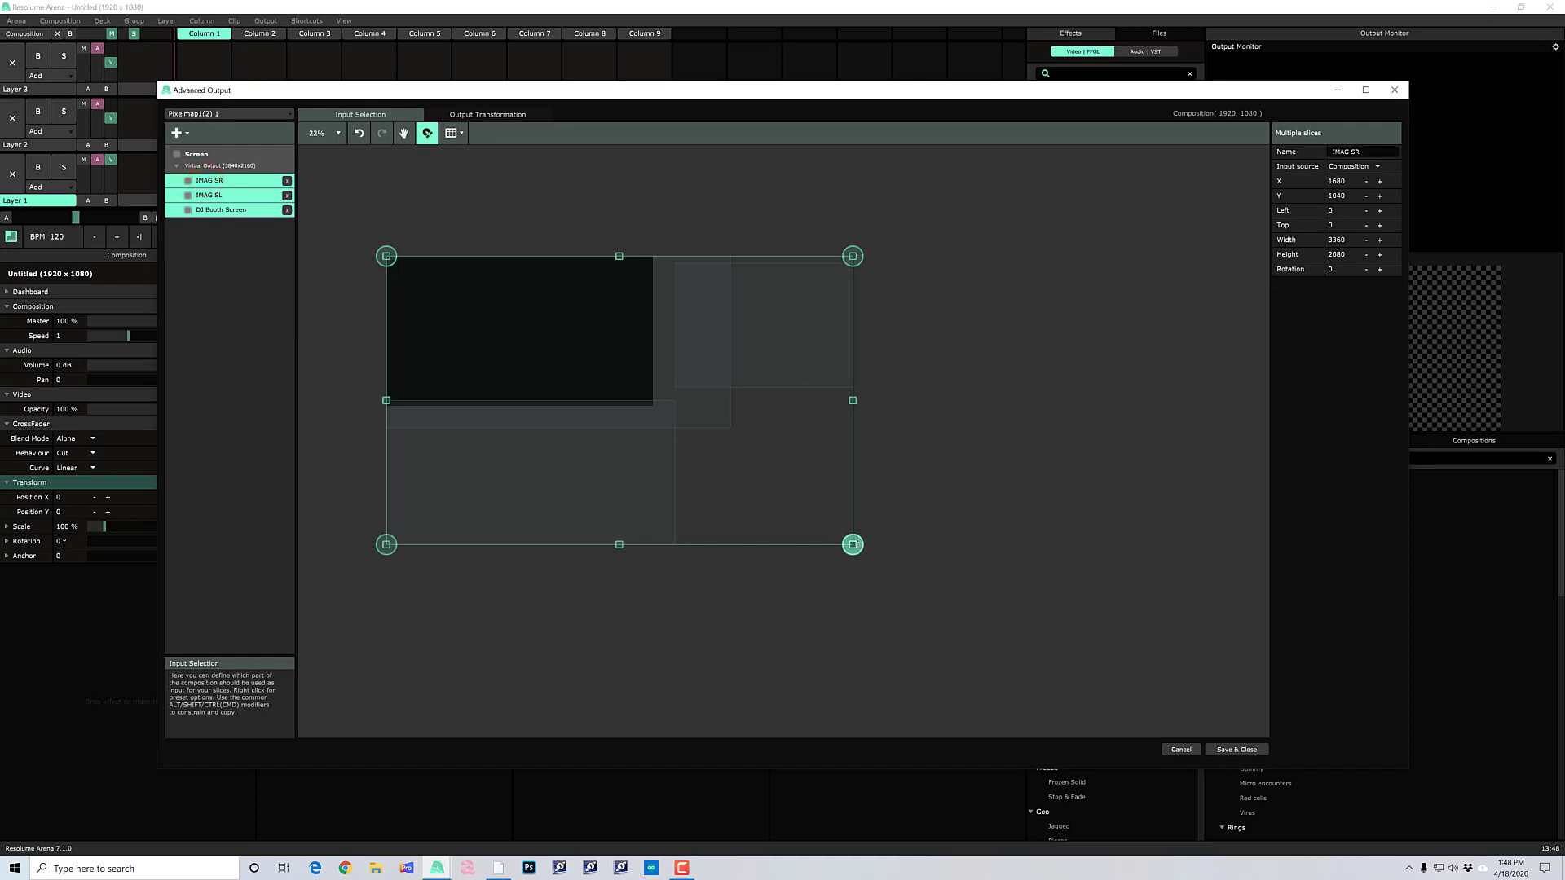
pyautogui.moveTo(853, 544); pyautogui.dragTo(652, 403)
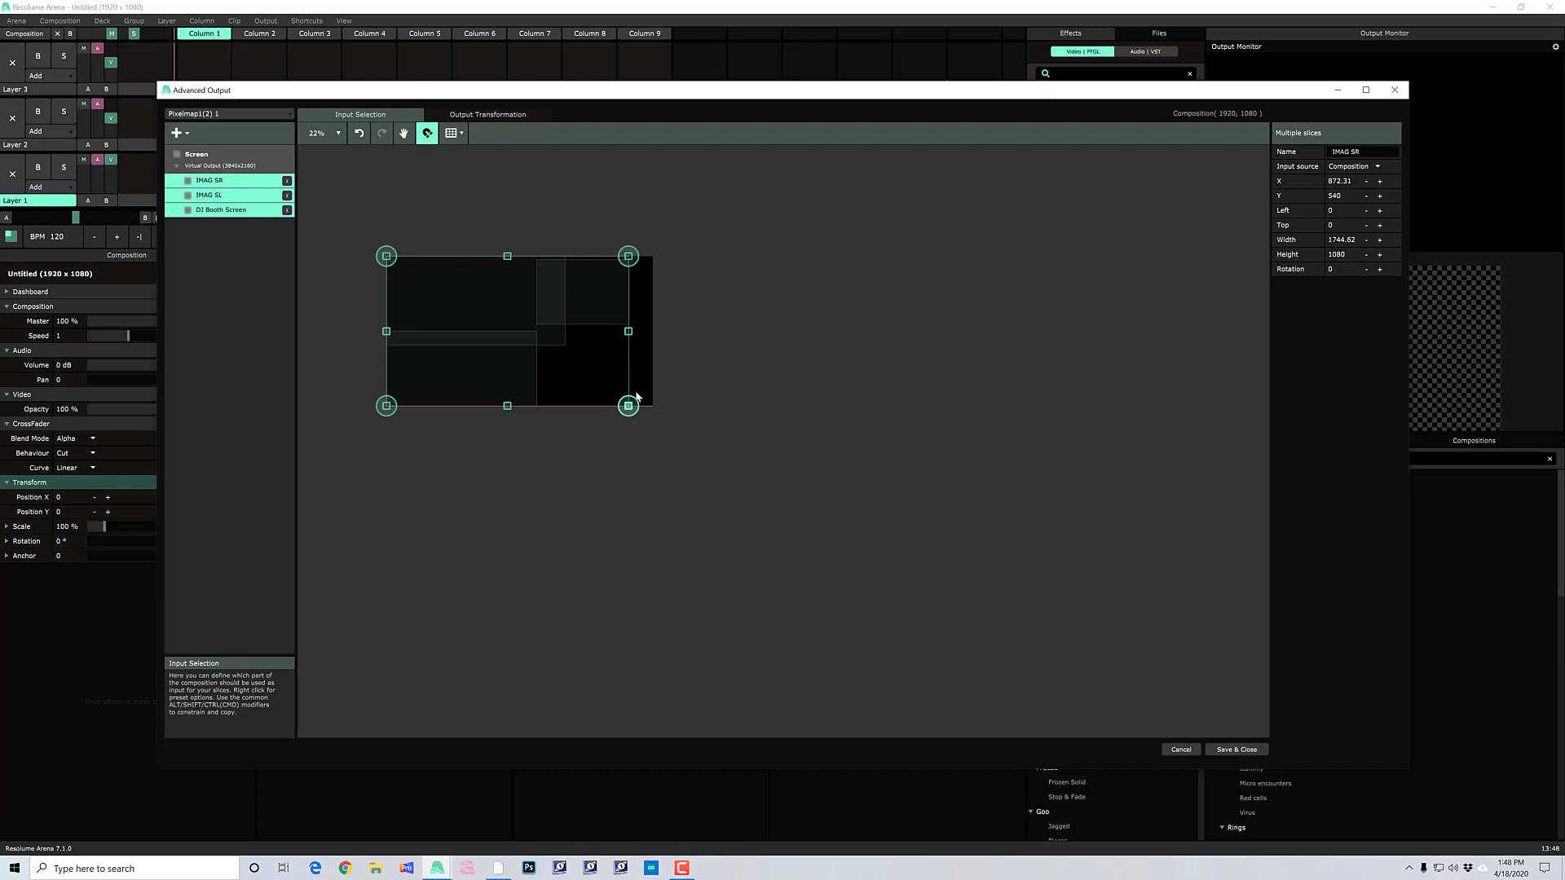
pyautogui.moveTo(493, 318); pyautogui.dragTo(506, 315)
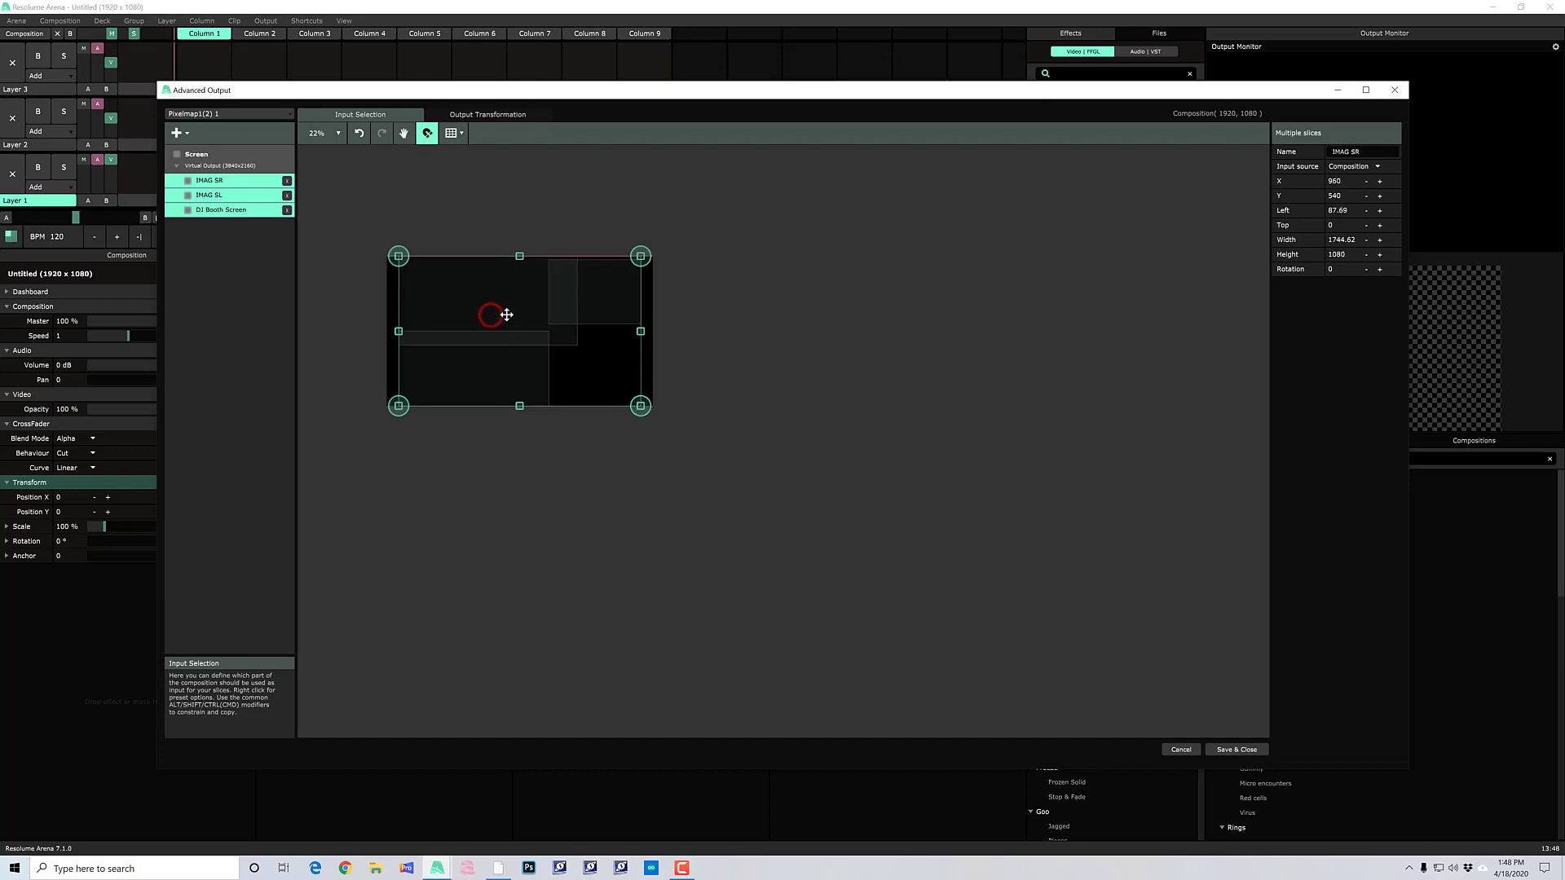
# Step: Compare the slices' output transformation with their input selection, selecting the IMAG SR and IMAG SL slices individually
pyautogui.click(481, 113)
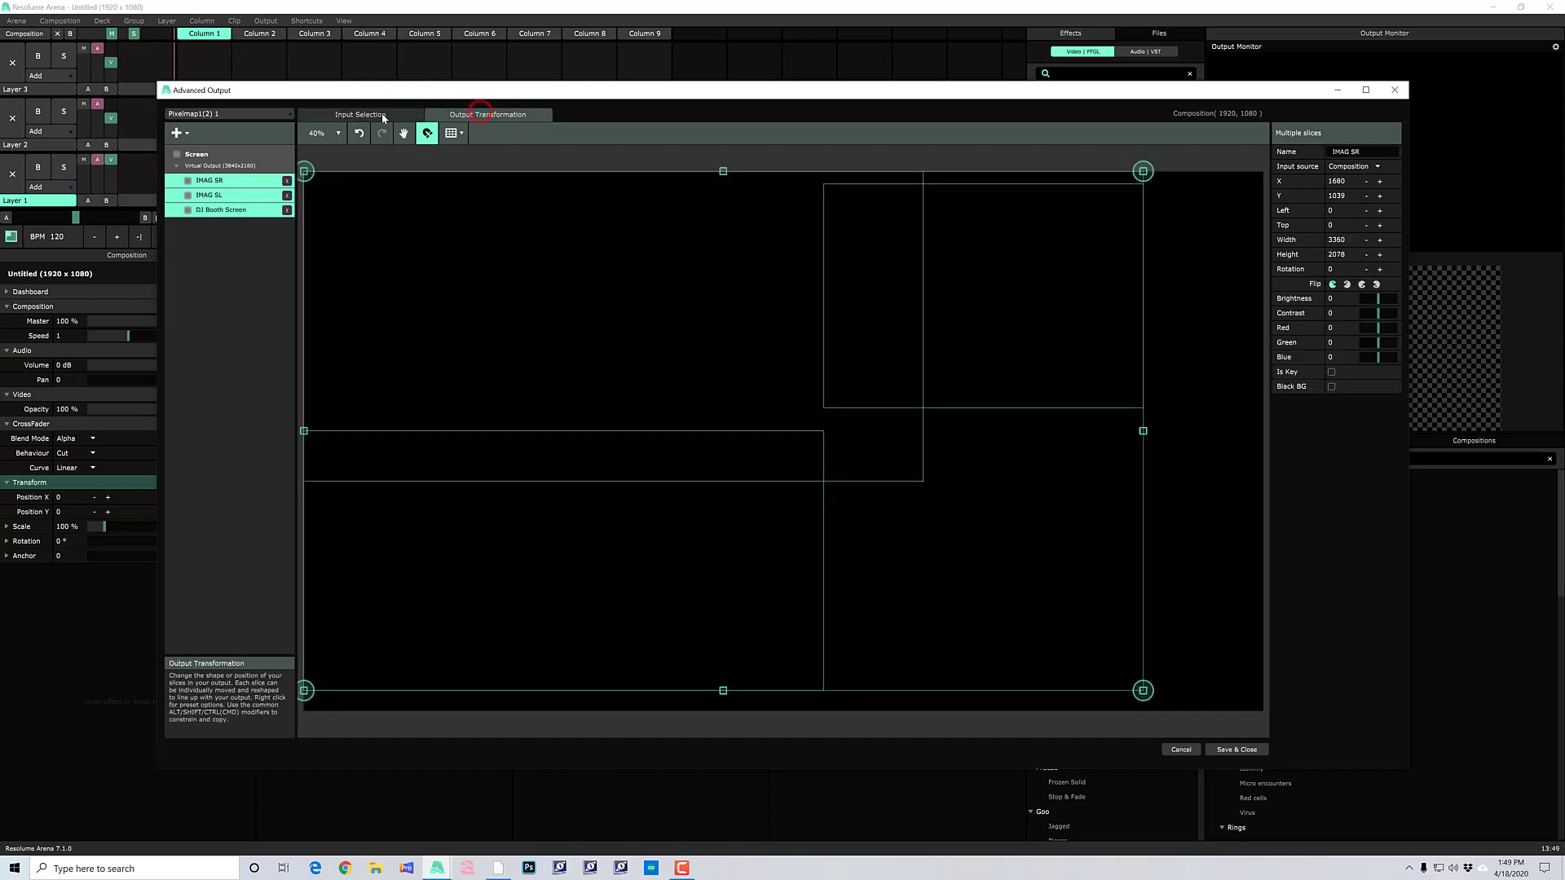
pyautogui.click(383, 117)
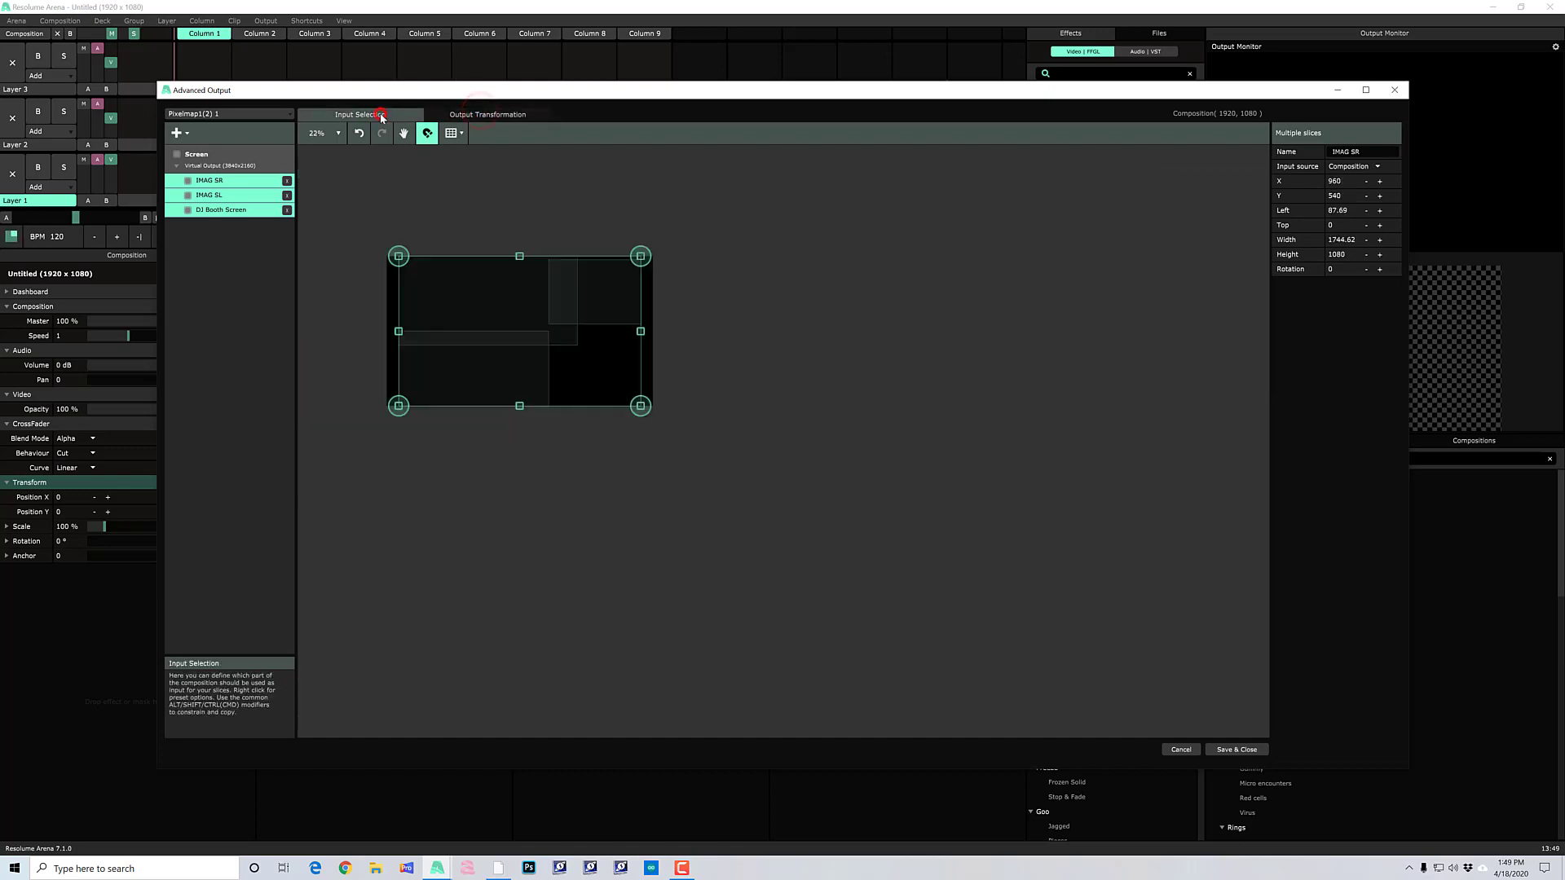
pyautogui.click(496, 299)
pyautogui.click(838, 310)
pyautogui.click(440, 301)
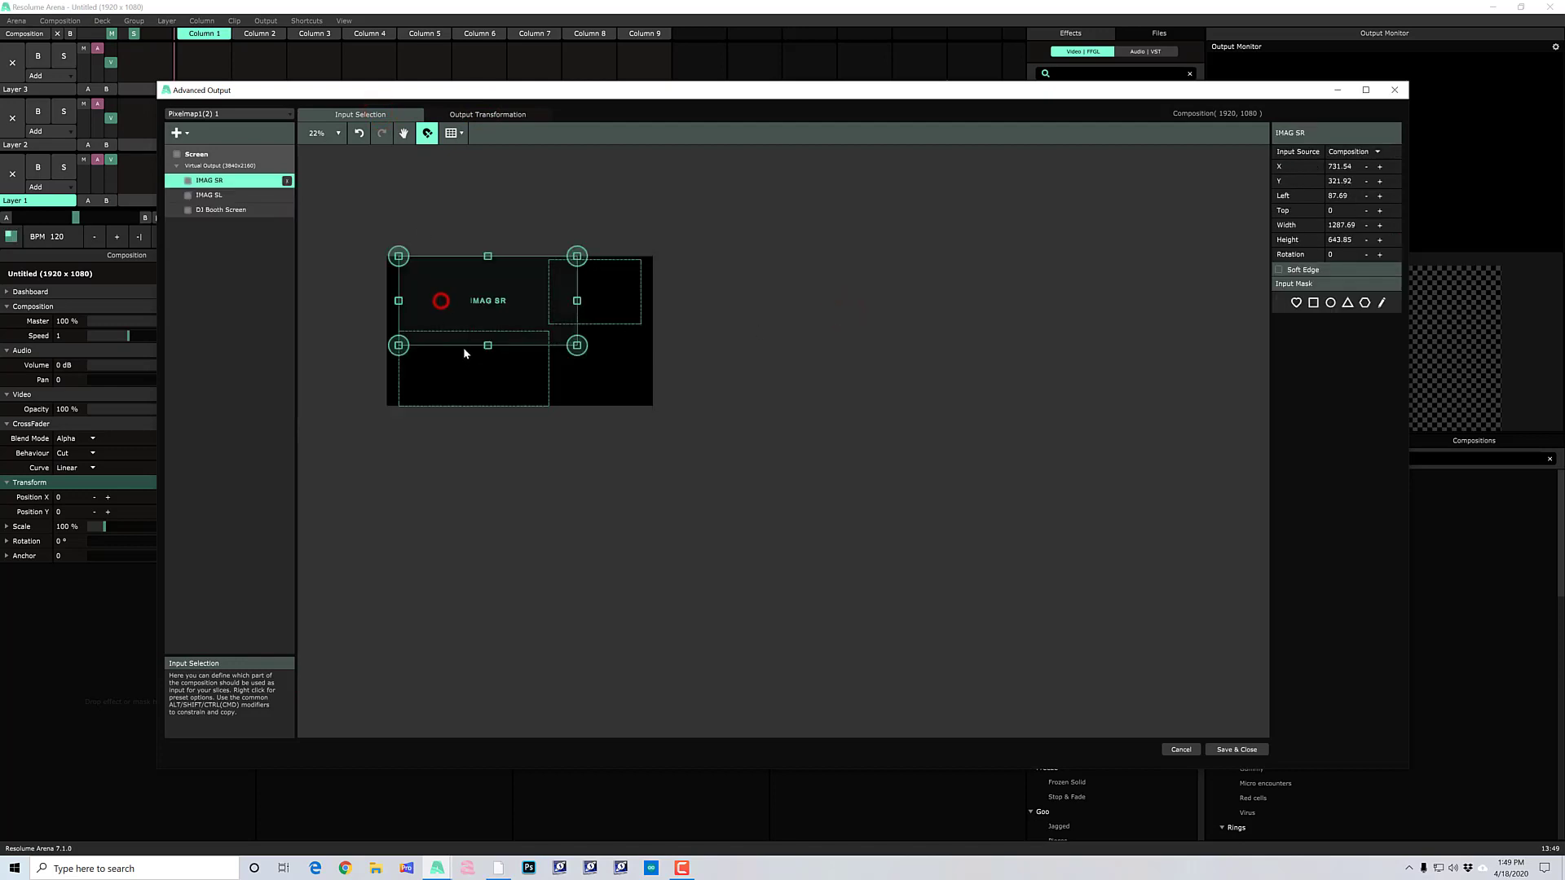
pyautogui.click(465, 352)
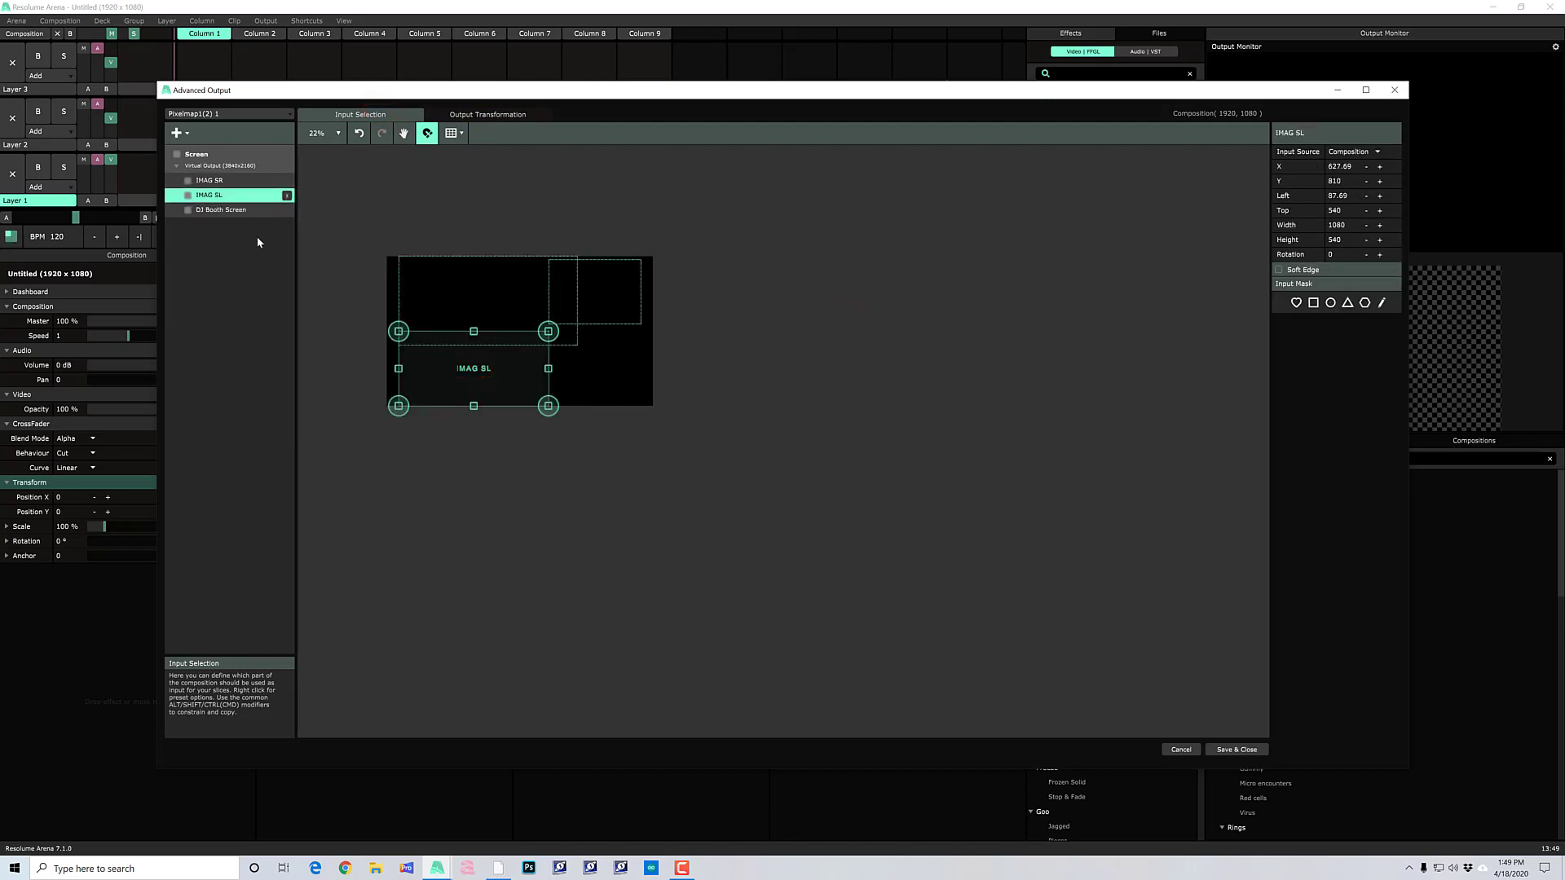
# Step: Halve the IMAG SR and IMAG SL input slices and spread all three, with IMAG SR lower-left, IMAG SL lower-right and DJ Booth Screen near the upper centre
pyautogui.keyDown('ctrl'); pyautogui.click(230, 180); pyautogui.keyUp('ctrl')
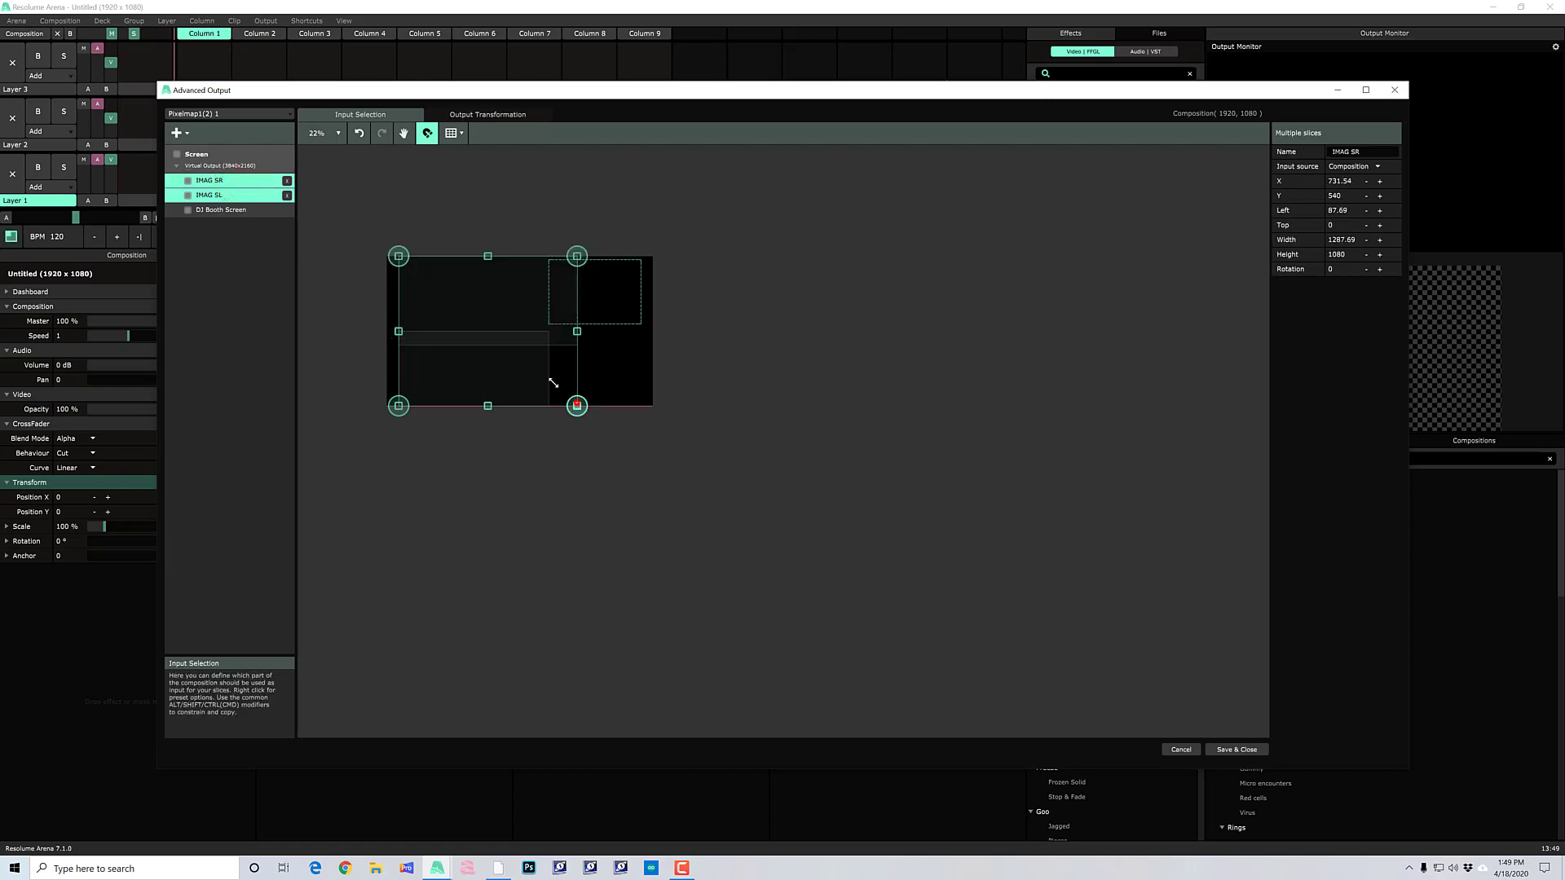
pyautogui.moveTo(554, 383); pyautogui.dragTo(633, 400)
pyautogui.click(479, 357)
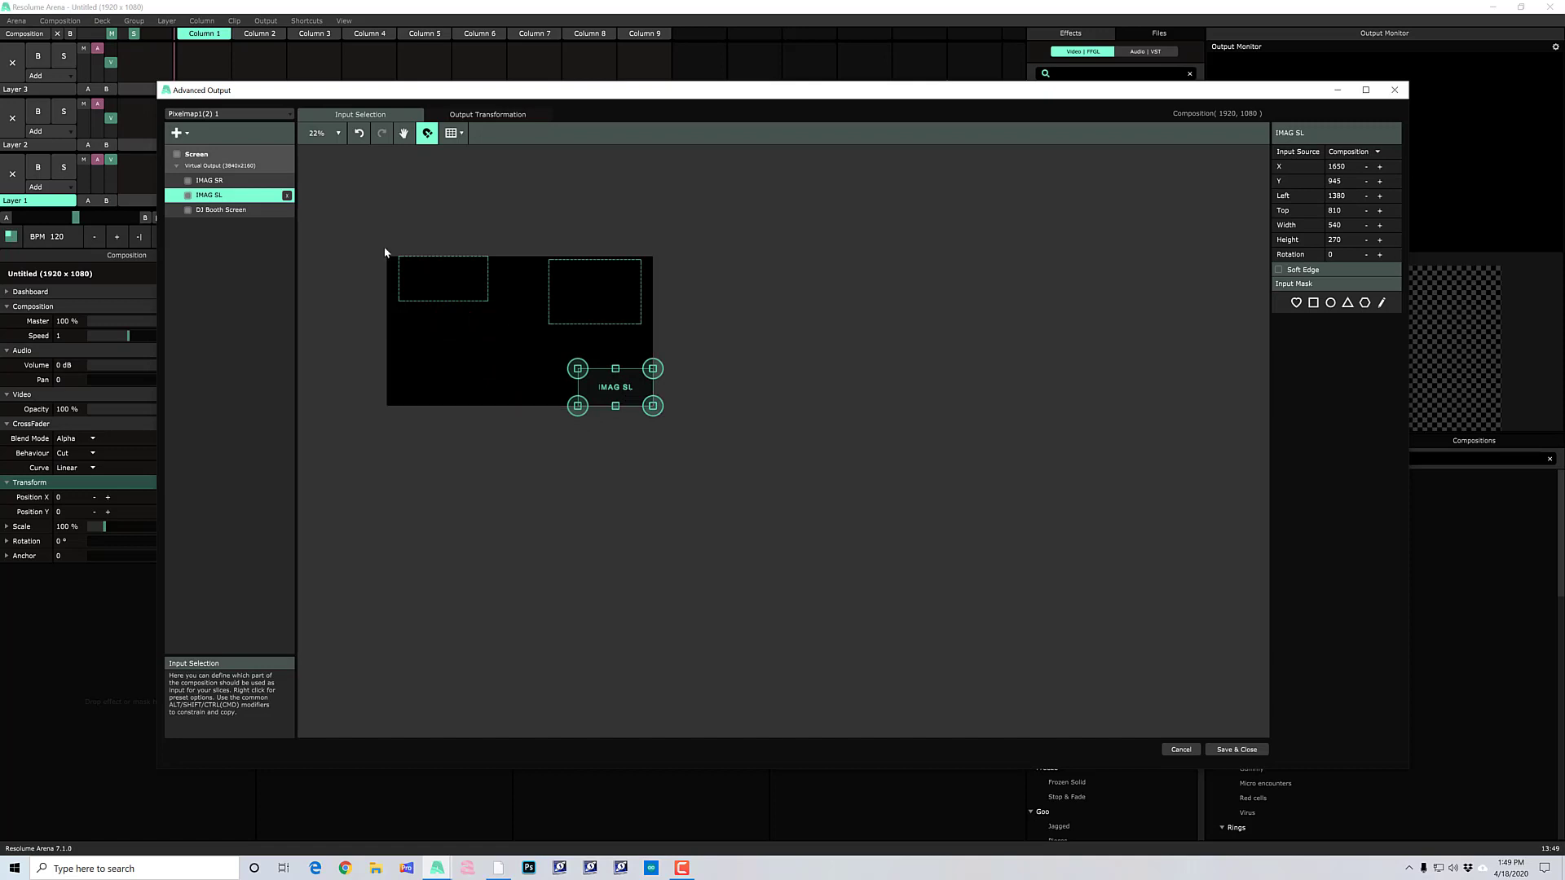
pyautogui.moveTo(433, 279); pyautogui.dragTo(418, 381)
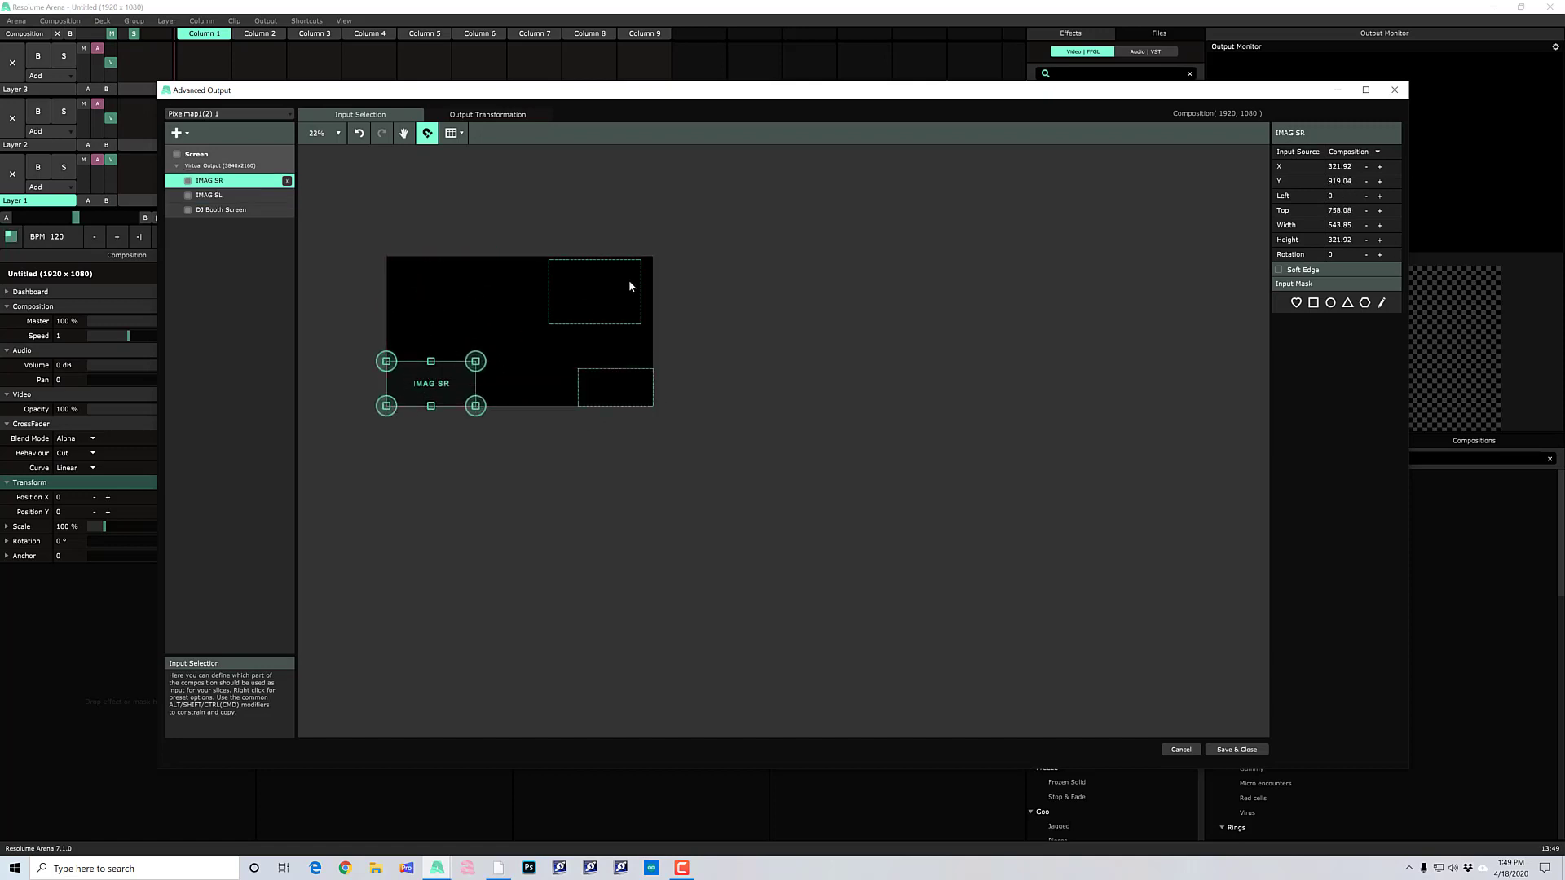
pyautogui.moveTo(612, 285); pyautogui.dragTo(539, 283)
# Step: Check the output transformation, save and close the Advanced Output settings, and quit Resolume Arena
pyautogui.click(483, 115)
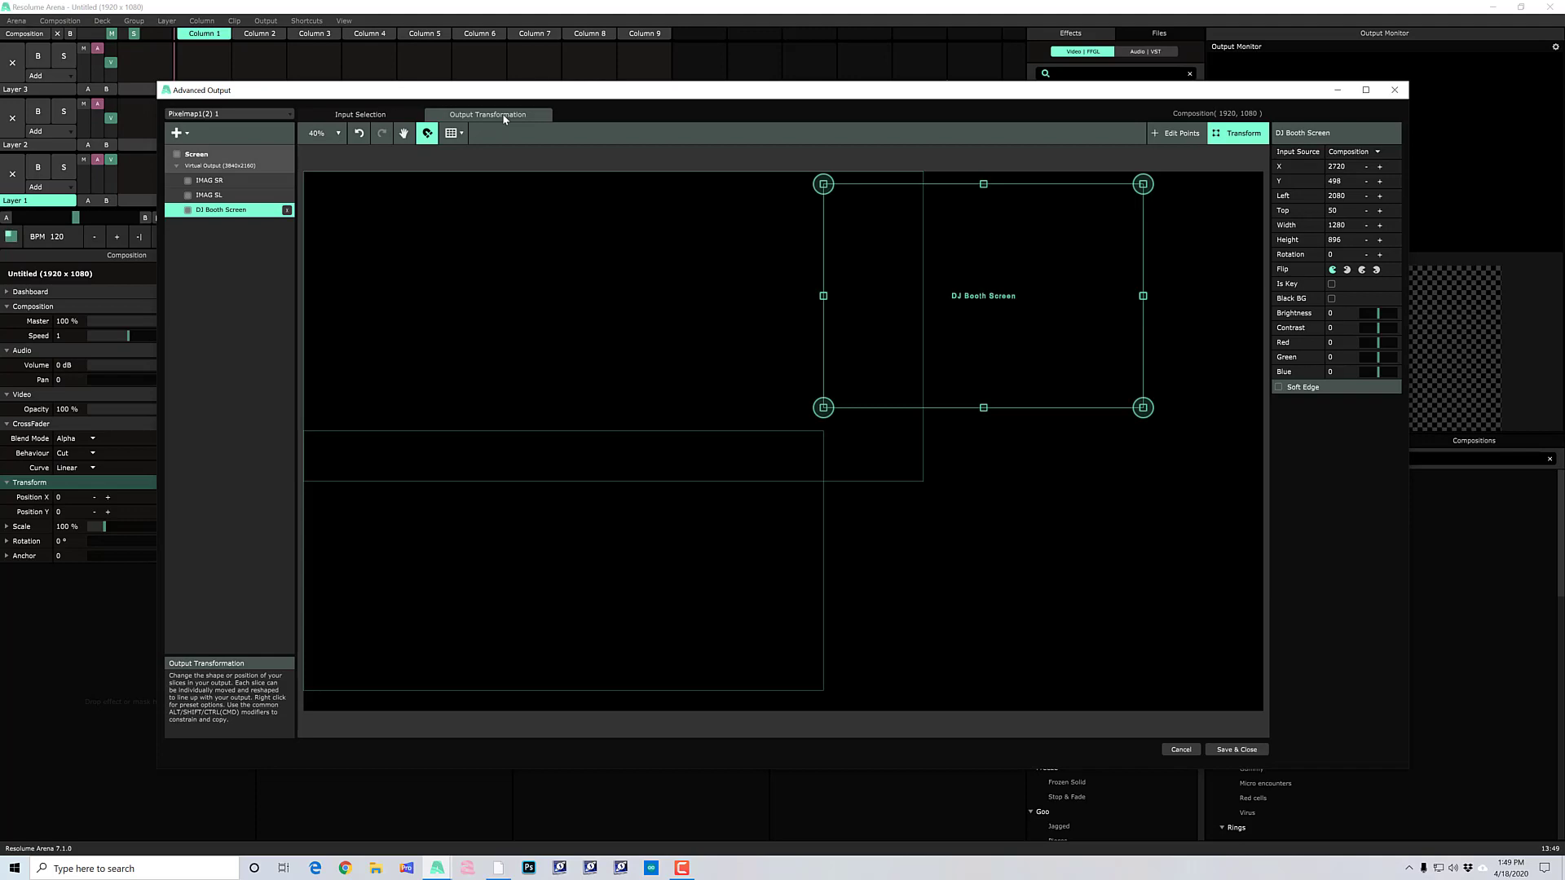
pyautogui.click(1253, 753)
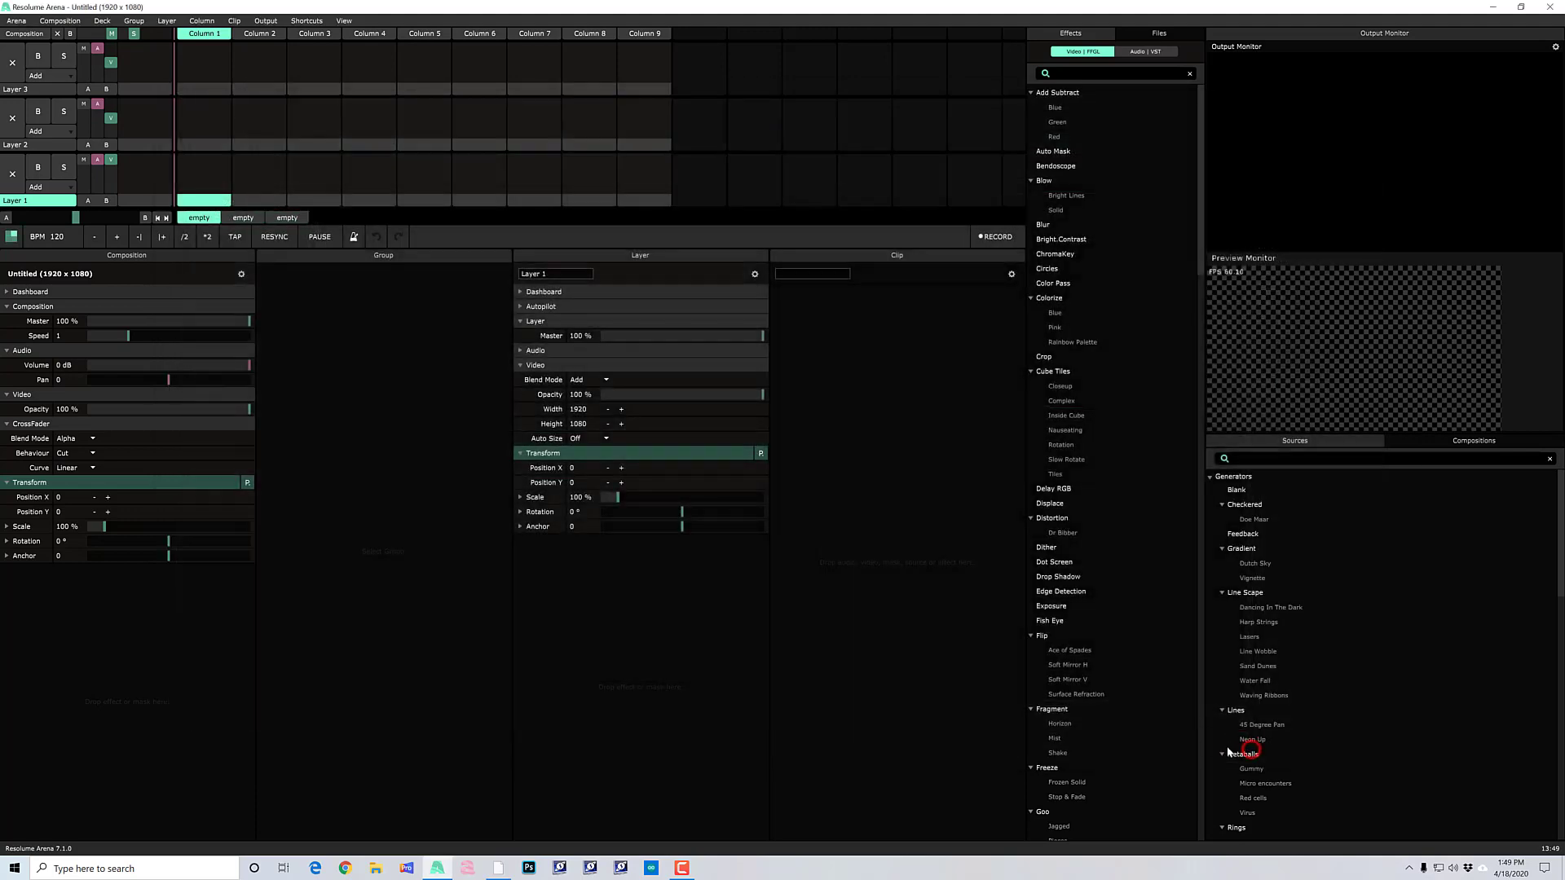
pyautogui.click(1551, 7)
pyautogui.click(765, 463)
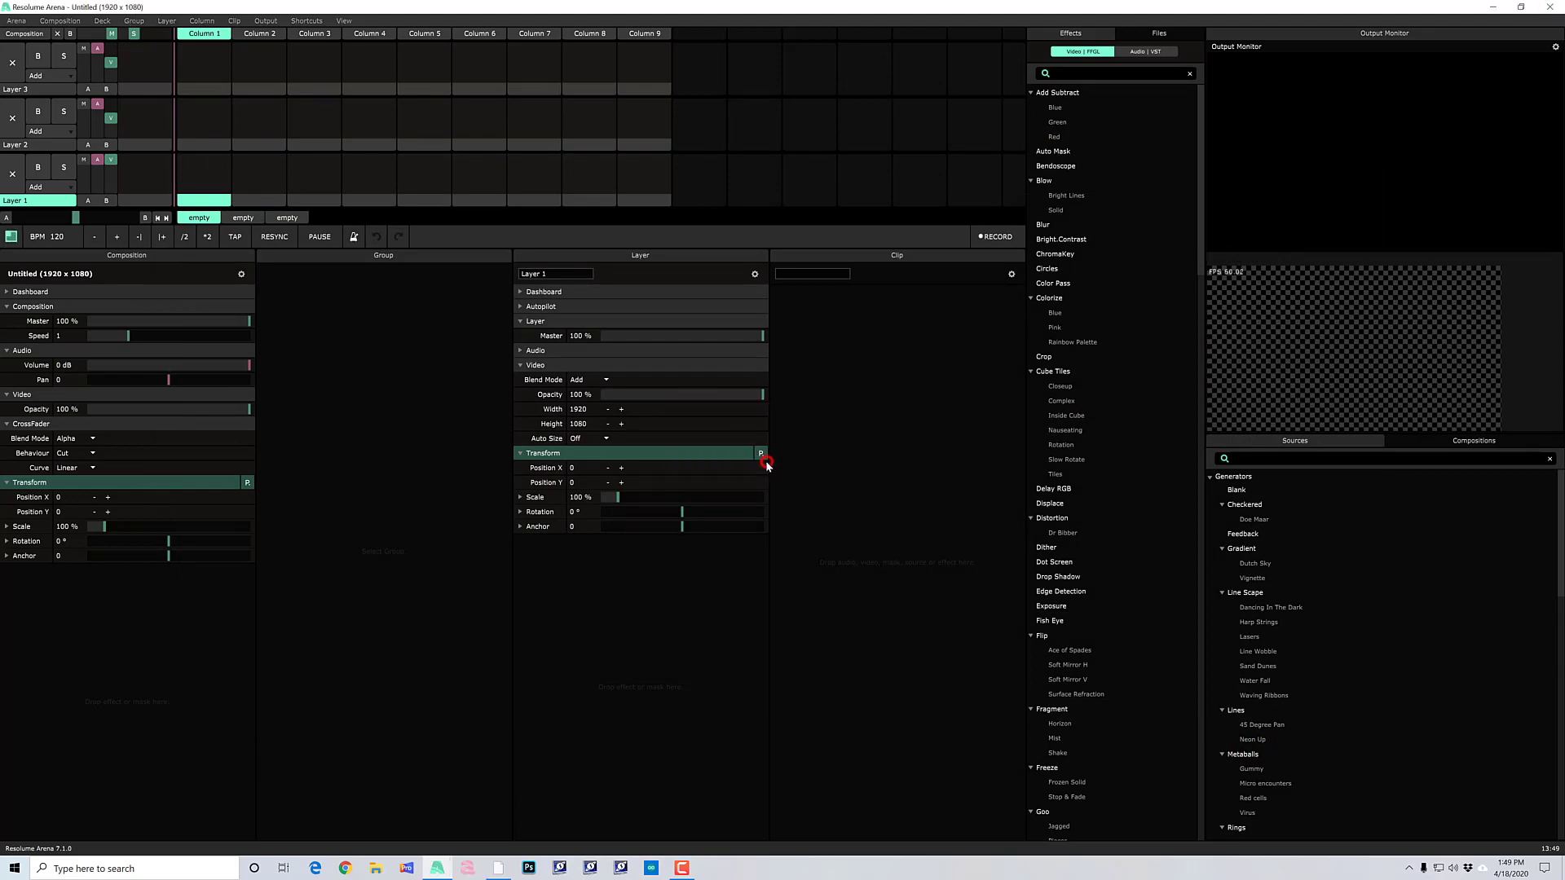